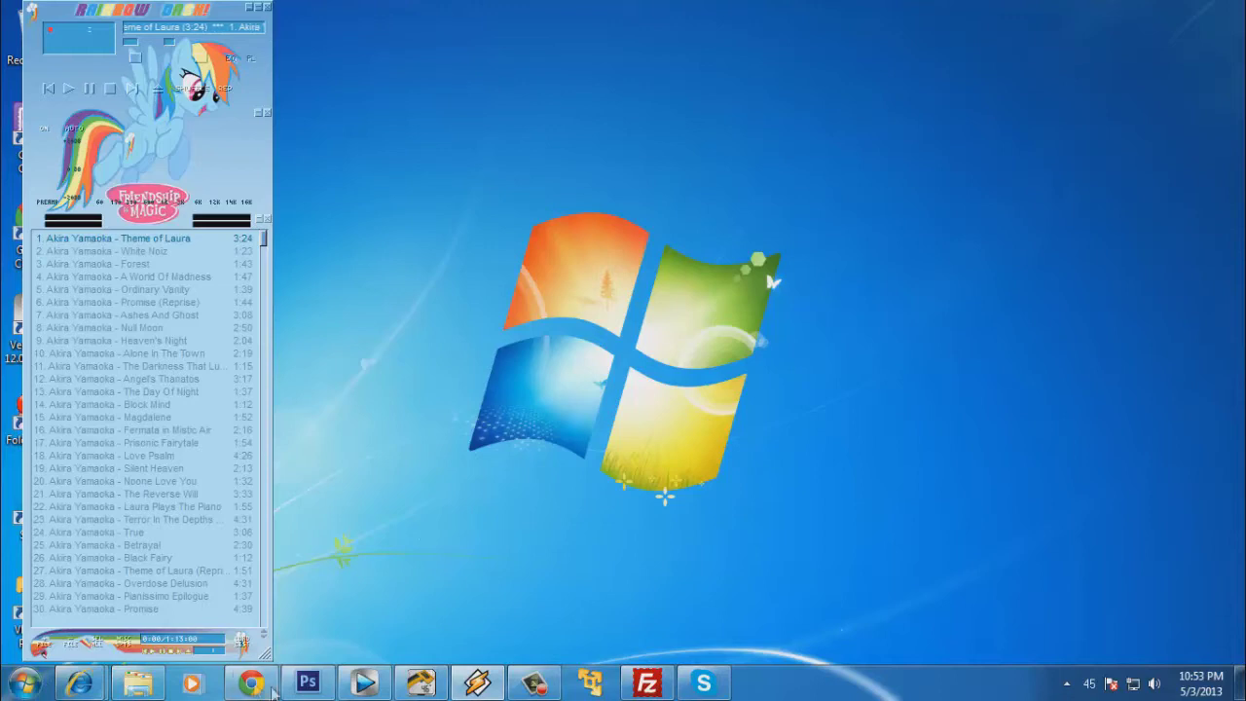
Start Theme of Laura playing in Winamp and restore the James.psd lineart window in Photoshop.
left_click(308, 683)
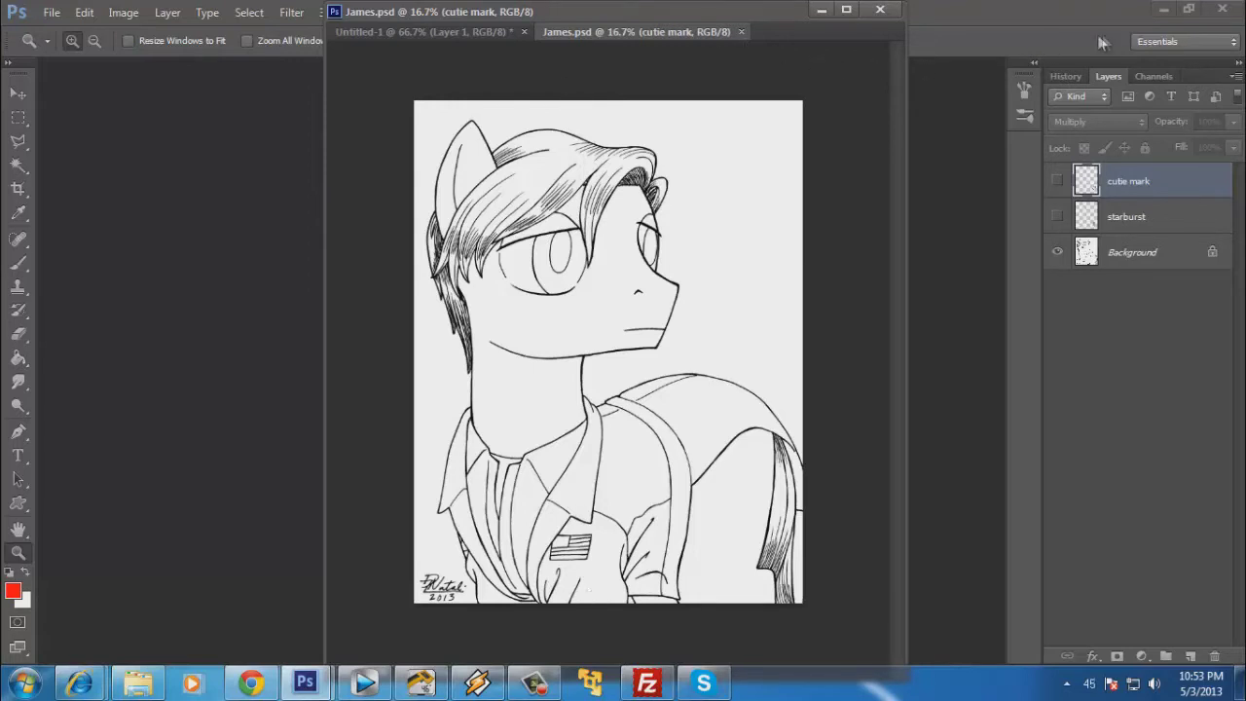
left_click(1161, 17)
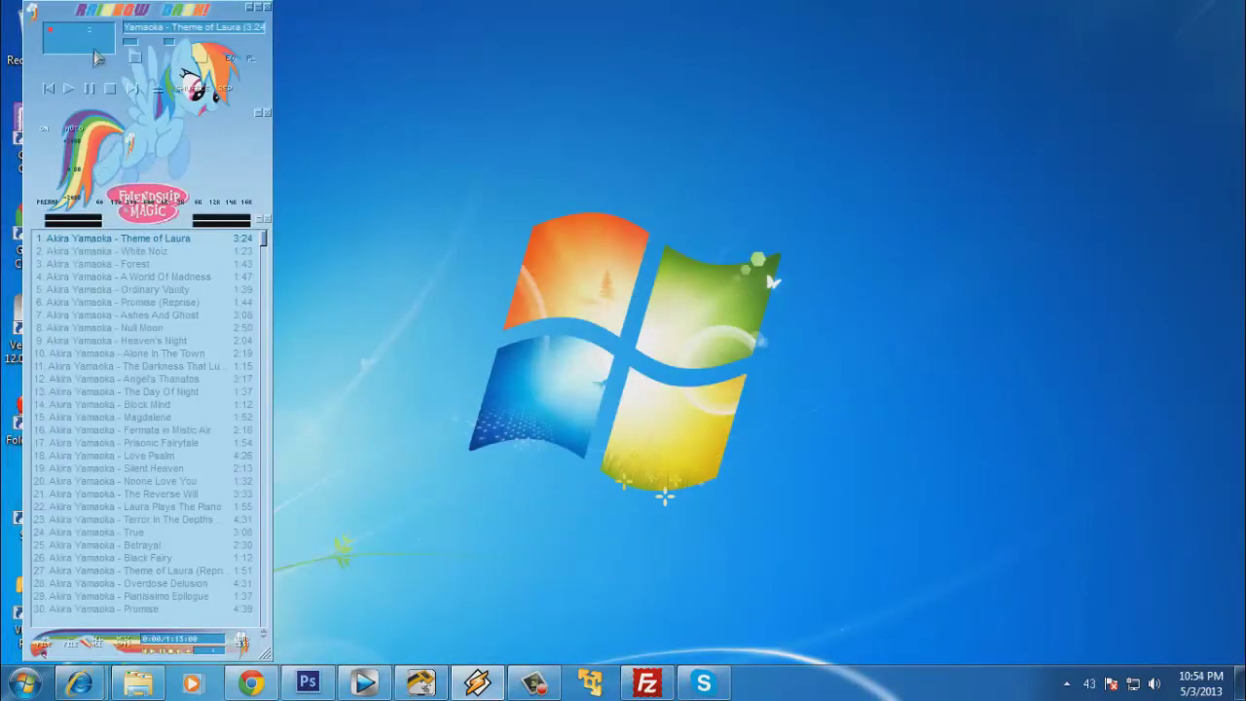
left_click(70, 90)
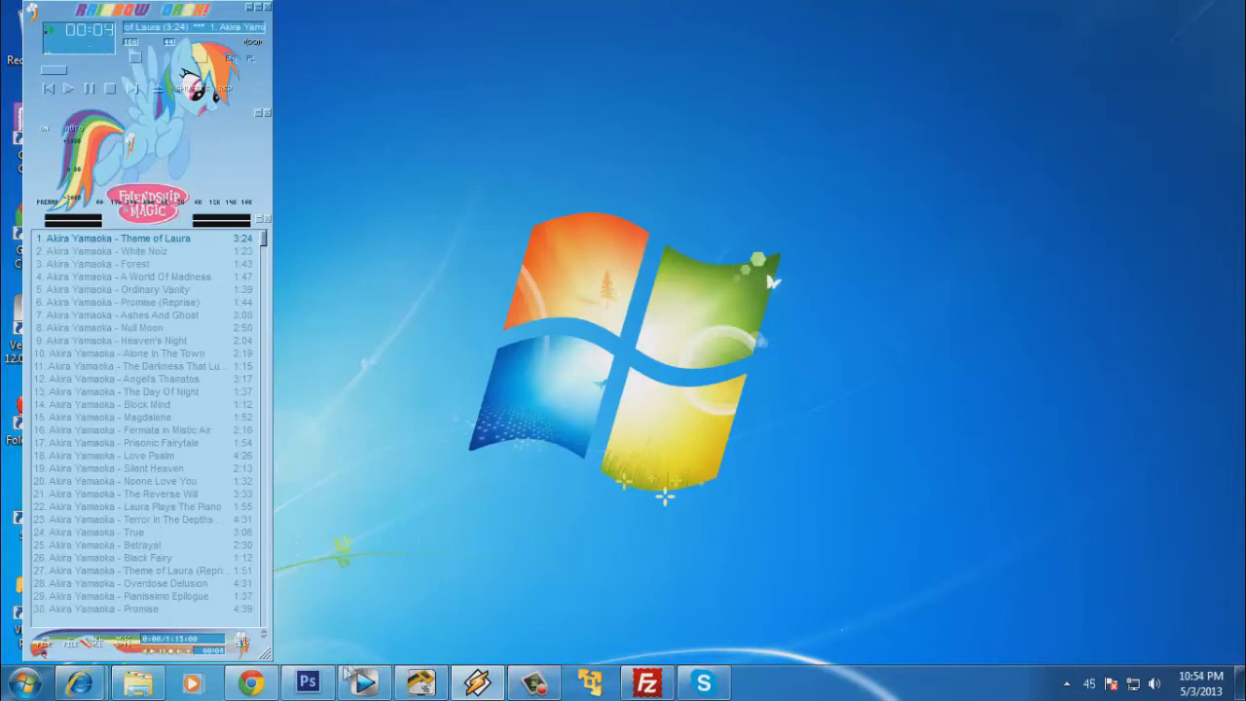
left_click(308, 683)
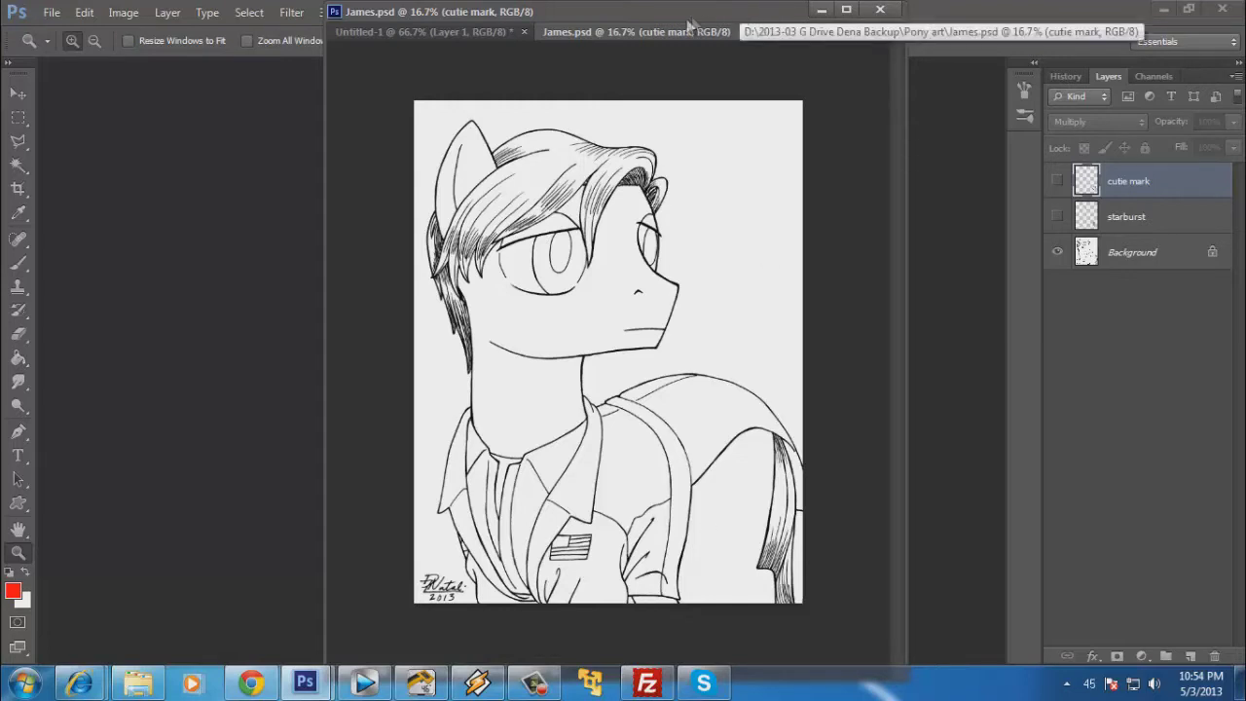
mouse_move(686, 9)
left_mouse_down()
mouse_move(519, 11)
mouse_move(439, 28)
mouse_move(711, 86)
mouse_move(717, 61)
left_mouse_up()
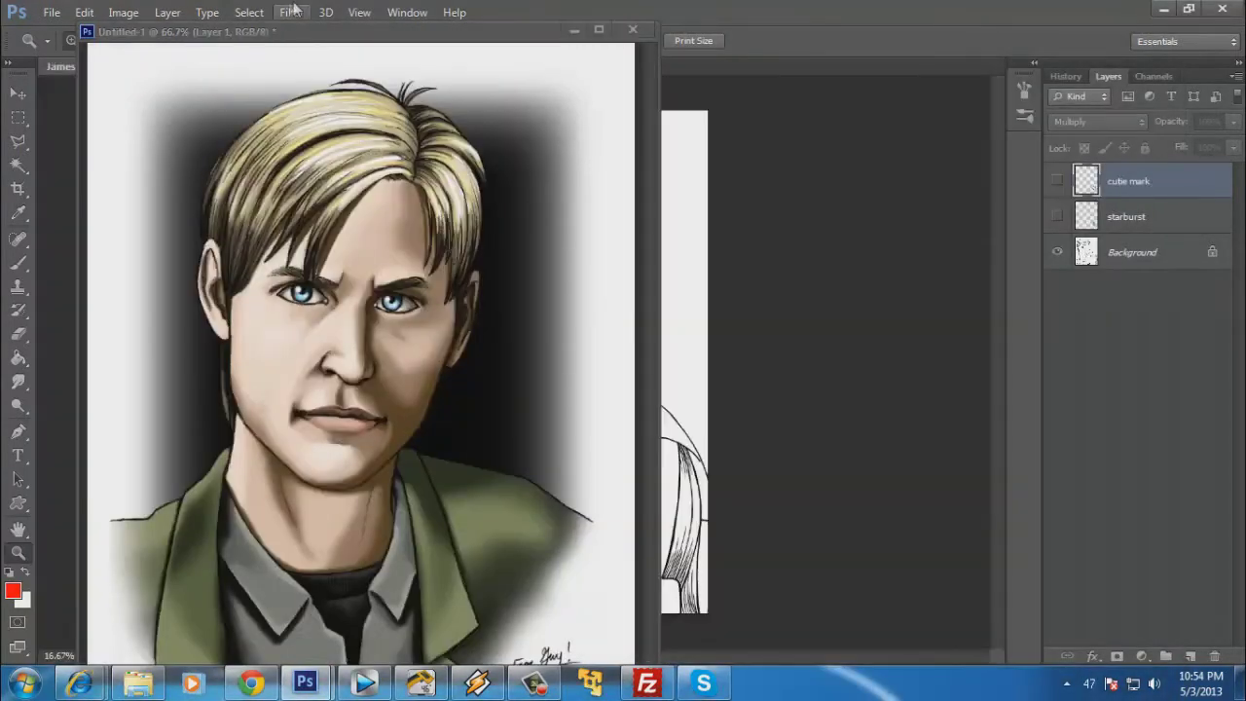
Place the Untitled-1 portrait beside the lineart, zoom it out to 33.3%, and bring up Winamp.
left_click_drag(325, 32, 731, 37)
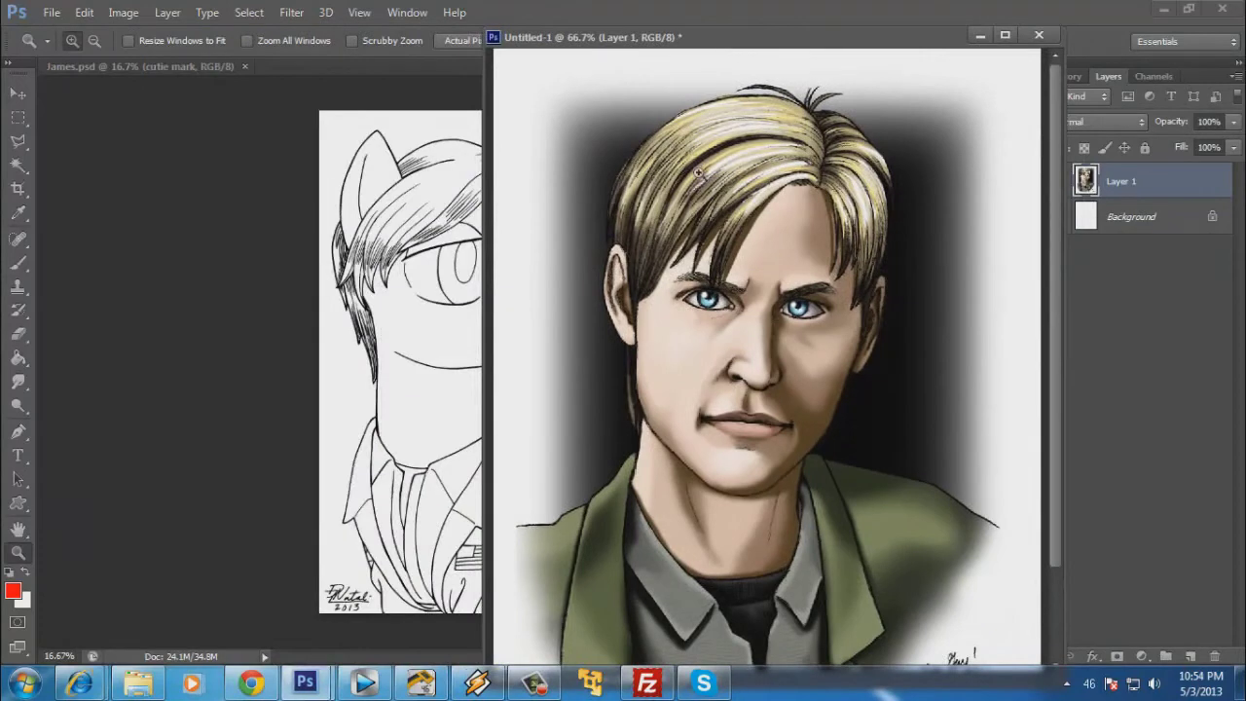
left_click(796, 376, "alt")
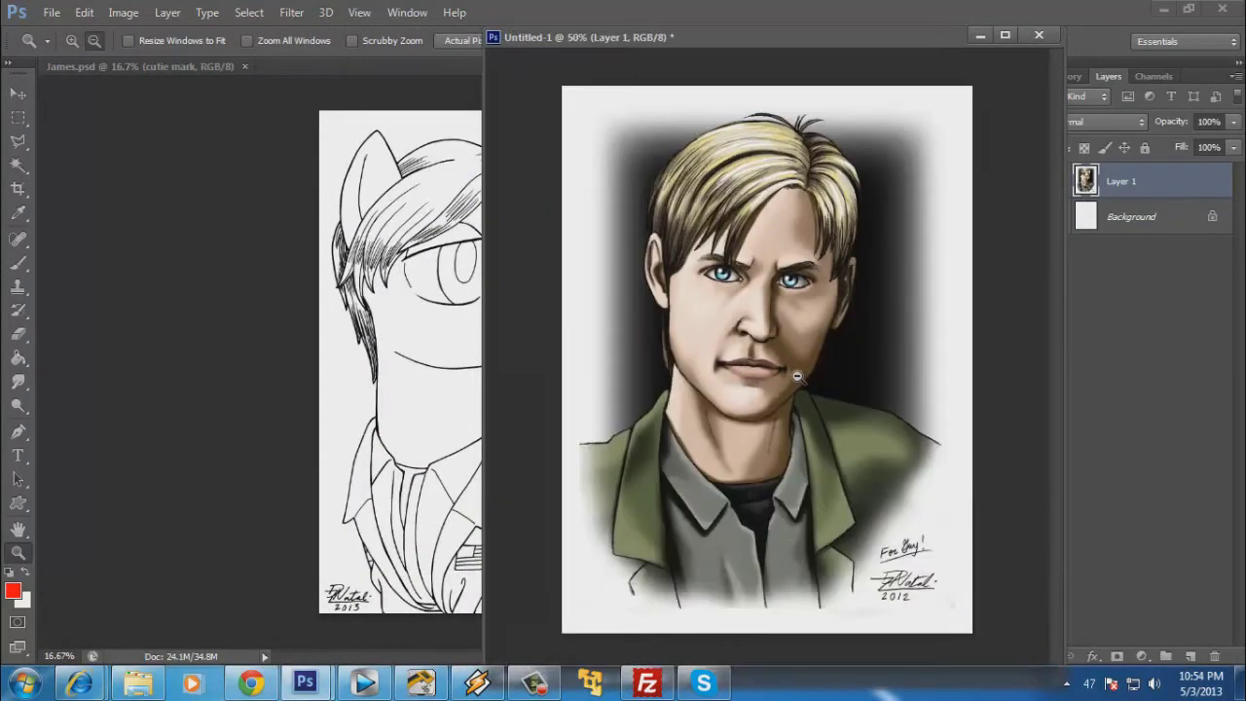
left_click(796, 376, "alt")
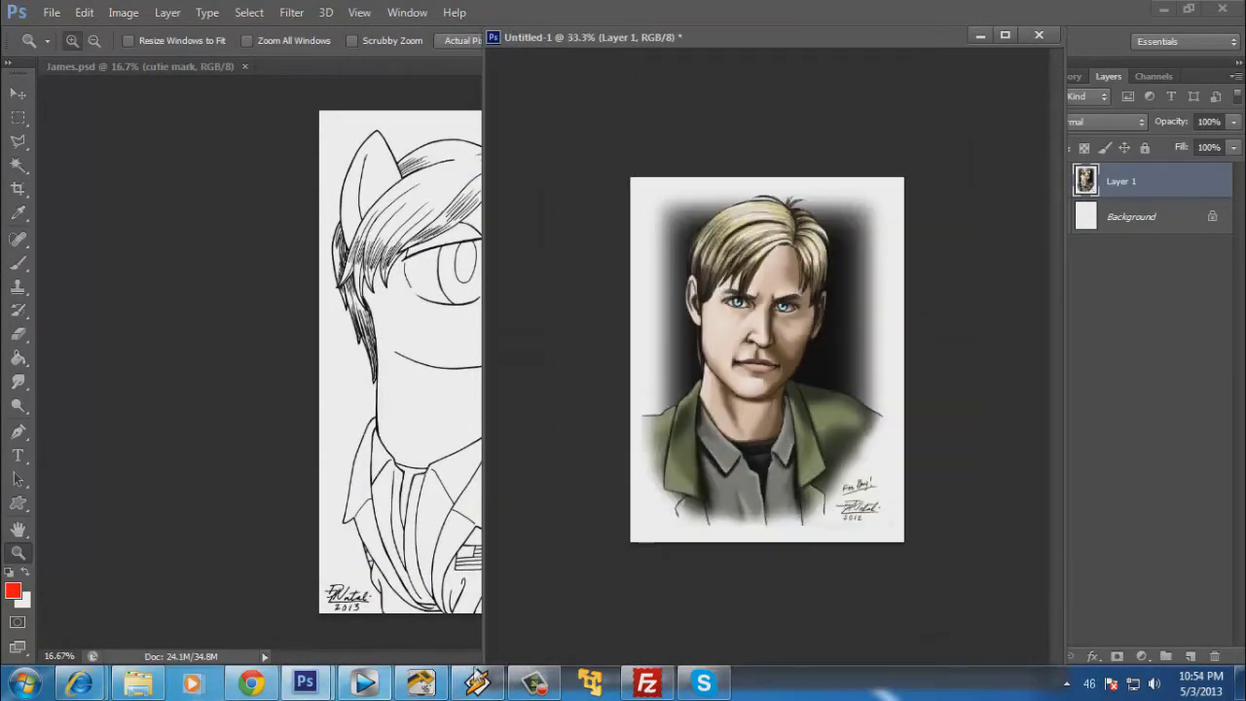
left_click(489, 685)
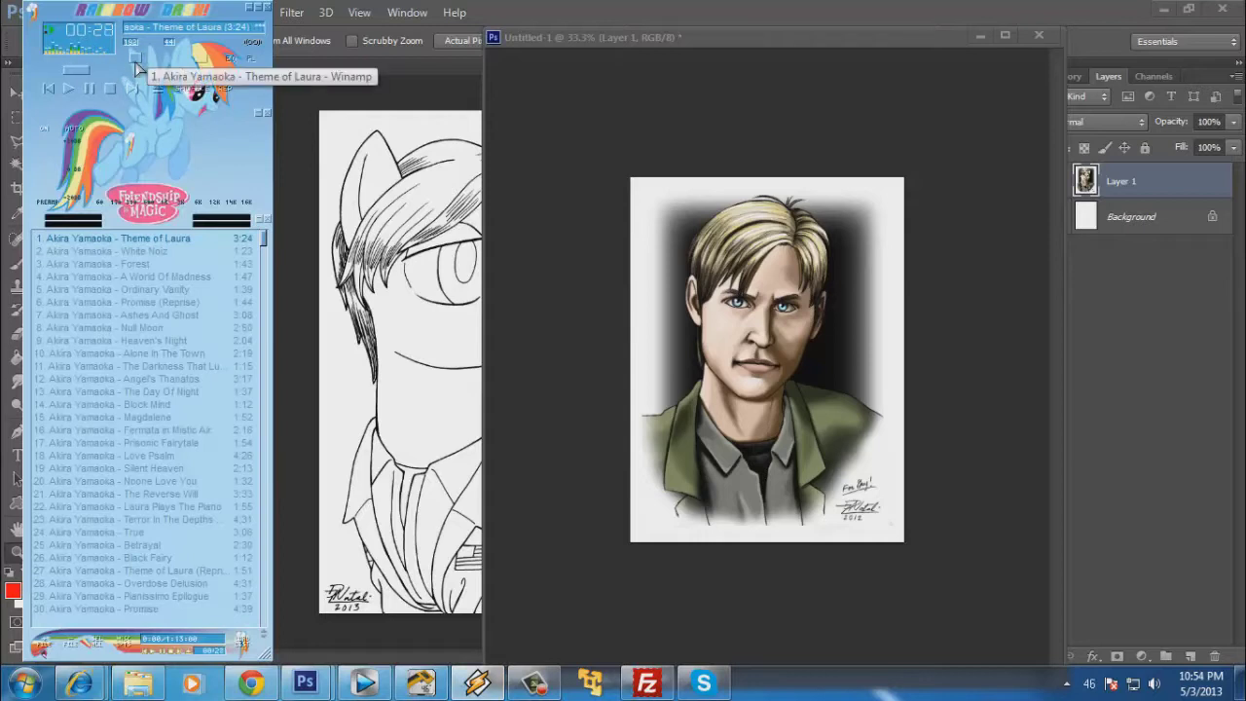
Scroll over Winamp to adjust the volume, then switch back to the James.psd lineart.
scroll(134, 67, "down", 2)
scroll(131, 55, "down", 1)
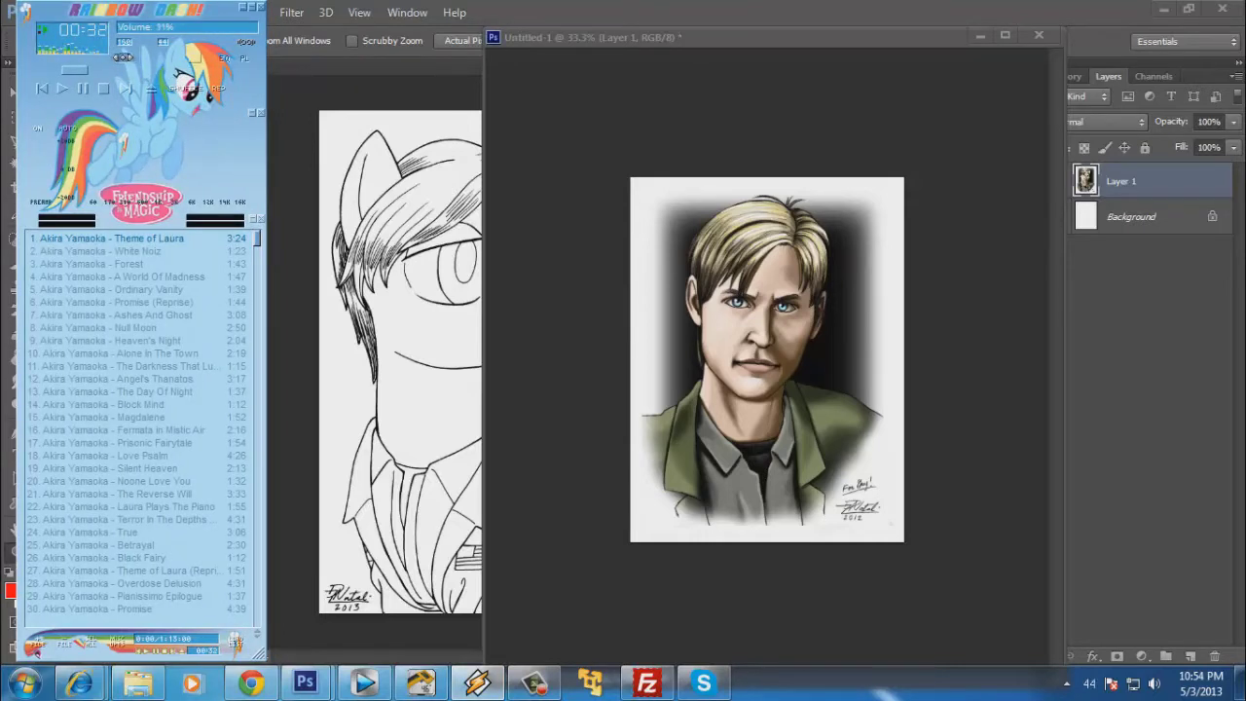
scroll(120, 57, "up", 2)
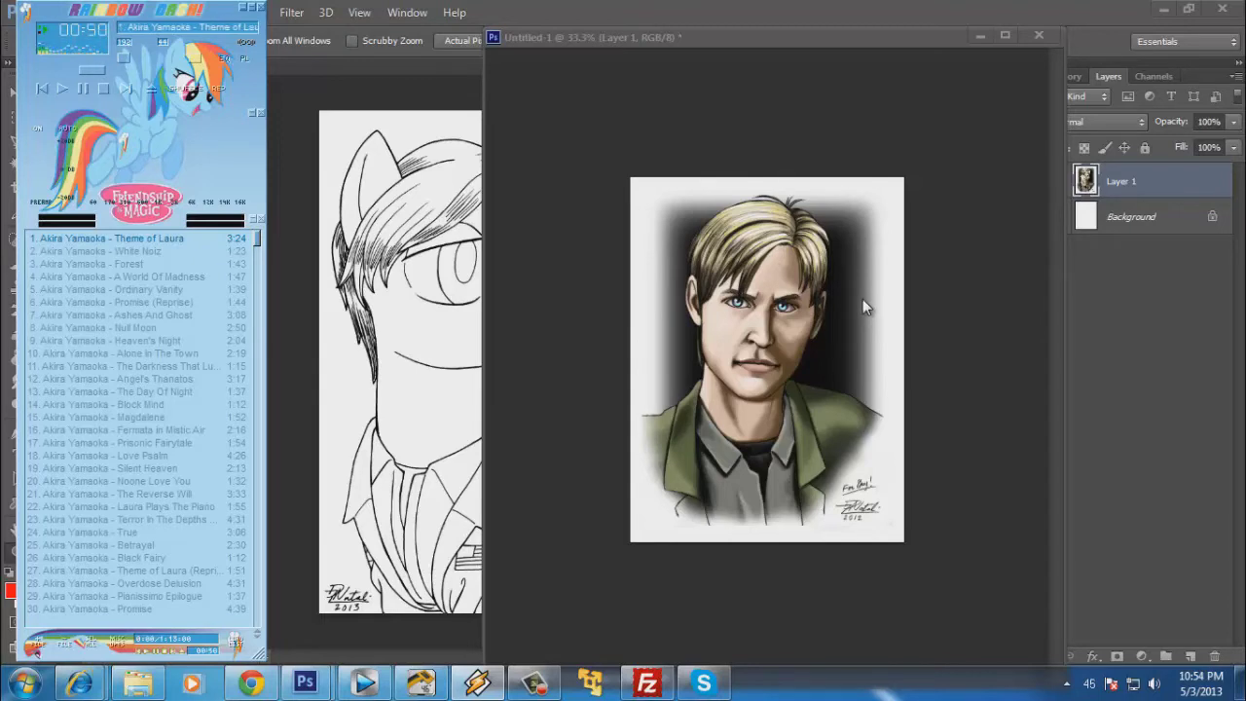
left_click(447, 59)
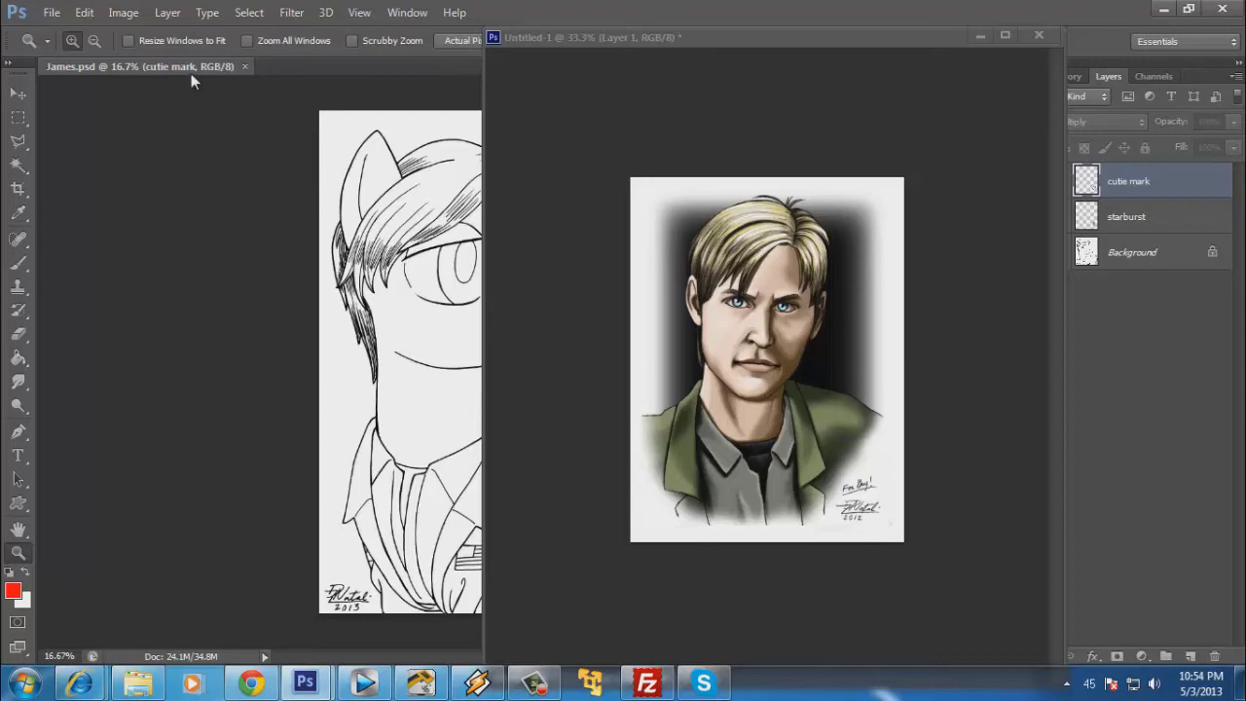
Float James.psd beside the reference, select Background, and enlarge it to 33.3% centred on the pony's head.
left_click_drag(189, 83, 177, 110)
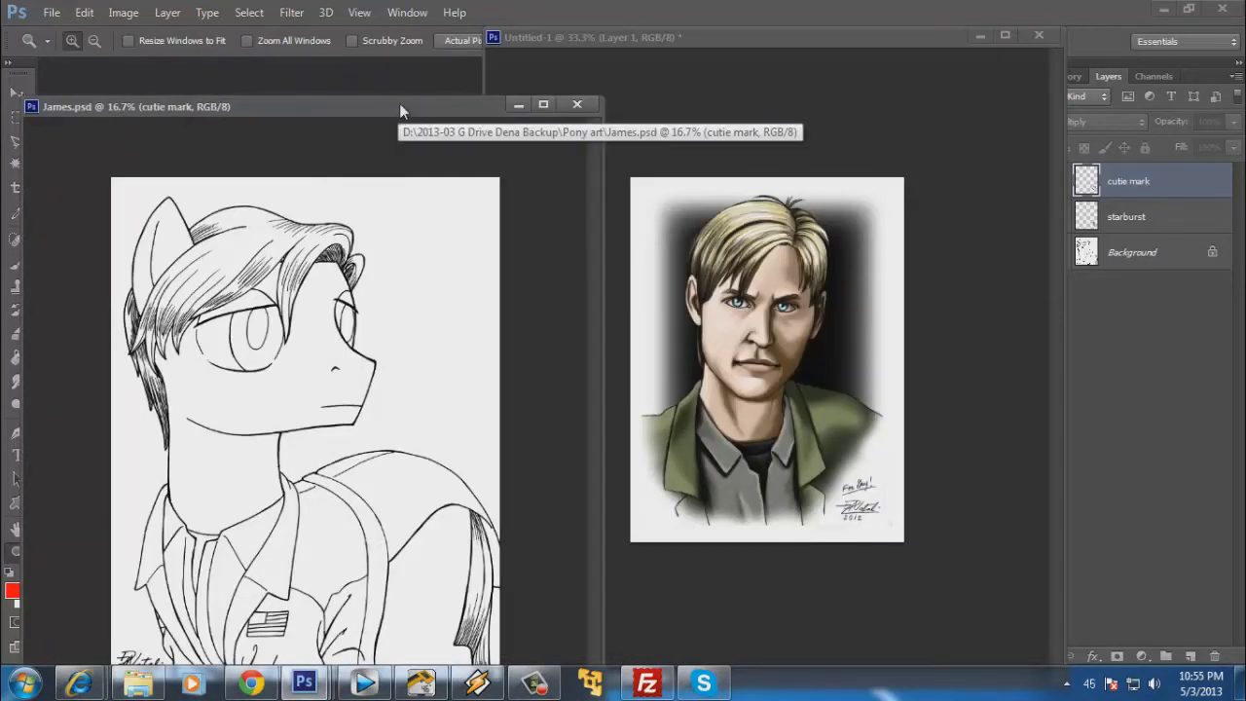
left_click_drag(400, 103, 448, 50)
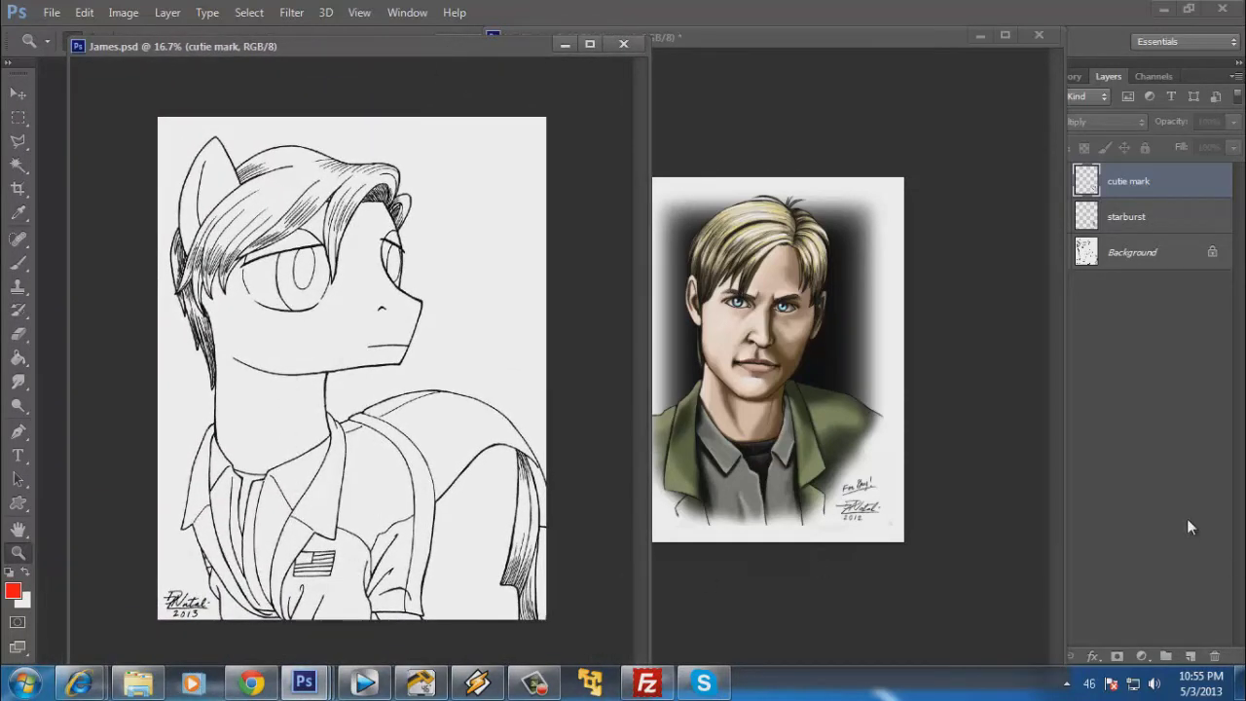
left_click(1132, 258)
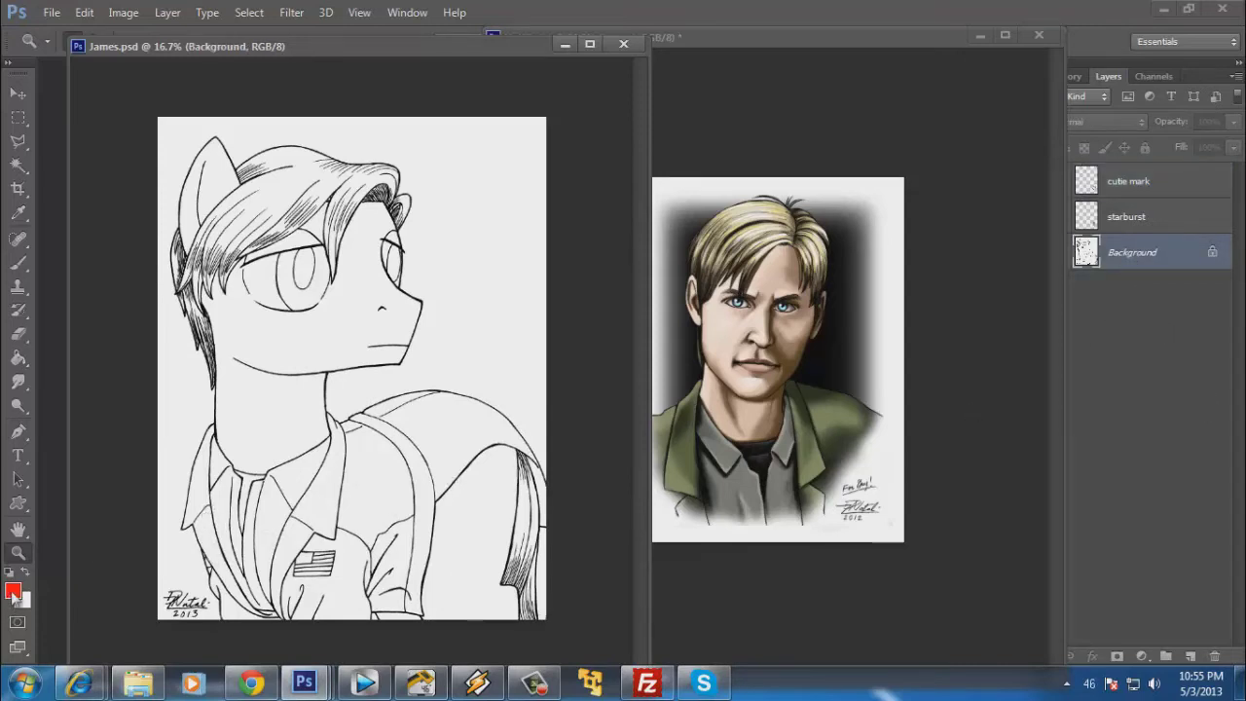
left_click(363, 359)
left_click(363, 358)
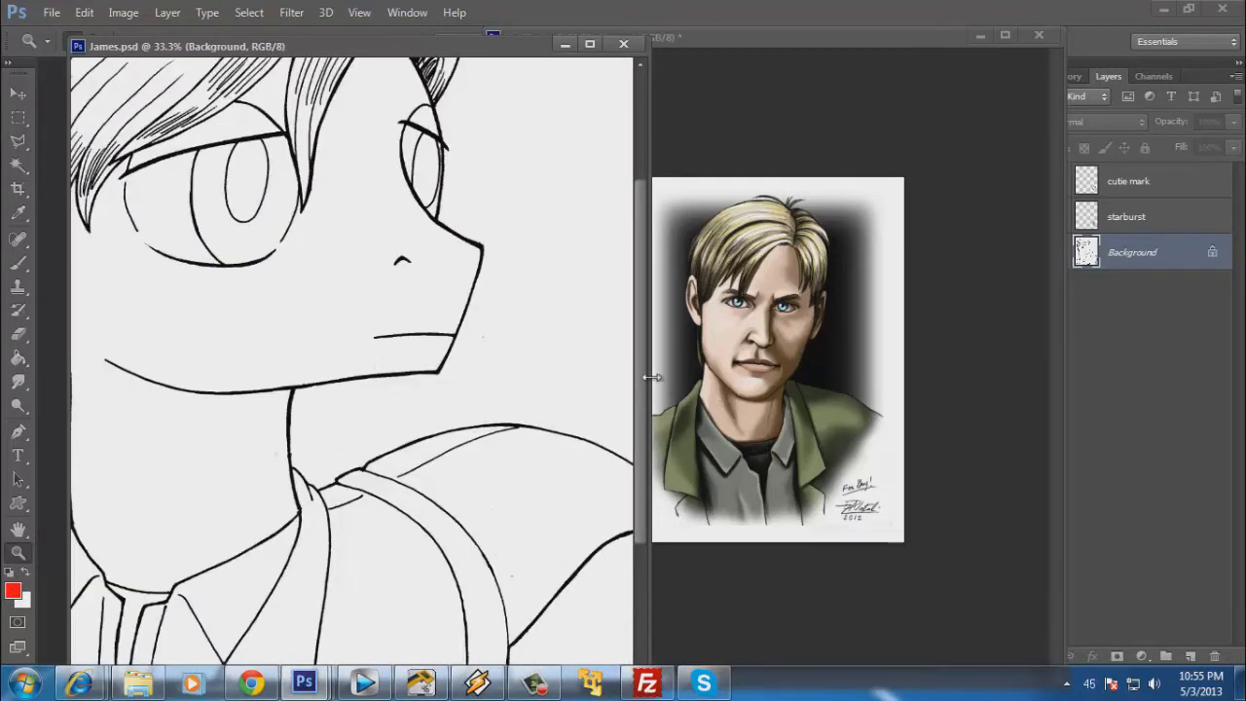
left_click_drag(652, 379, 916, 373)
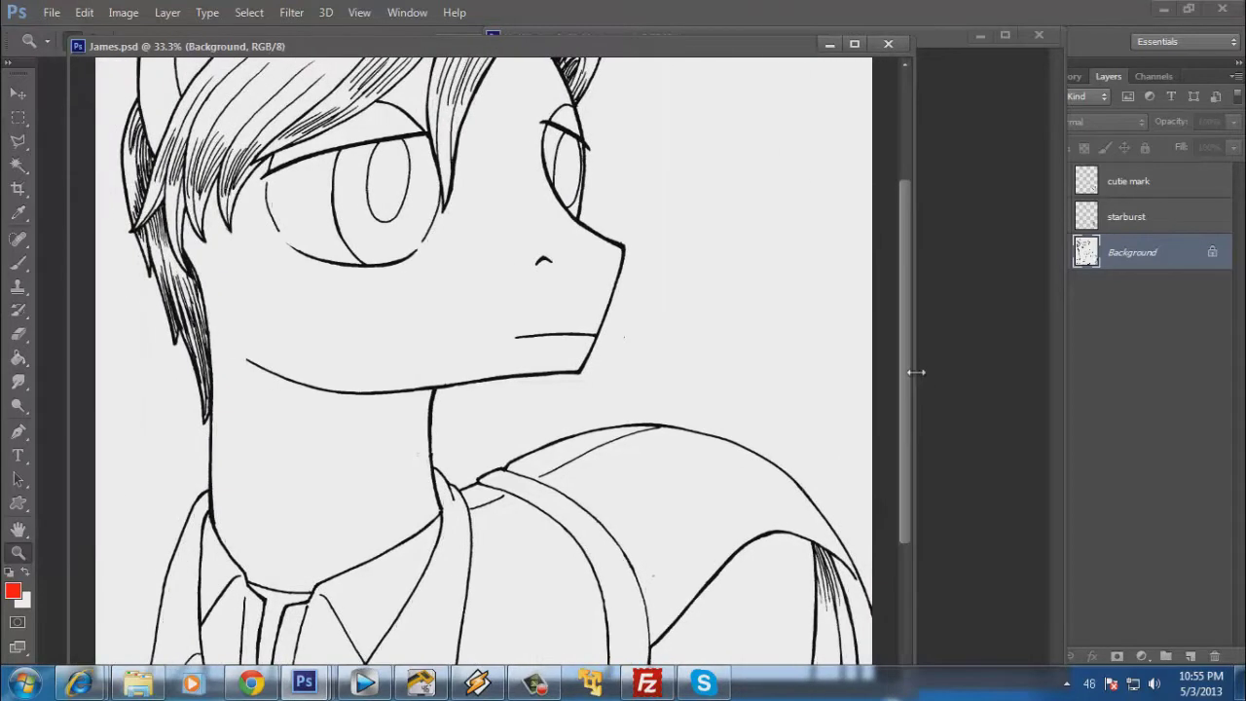
left_click_drag(698, 231, 678, 342)
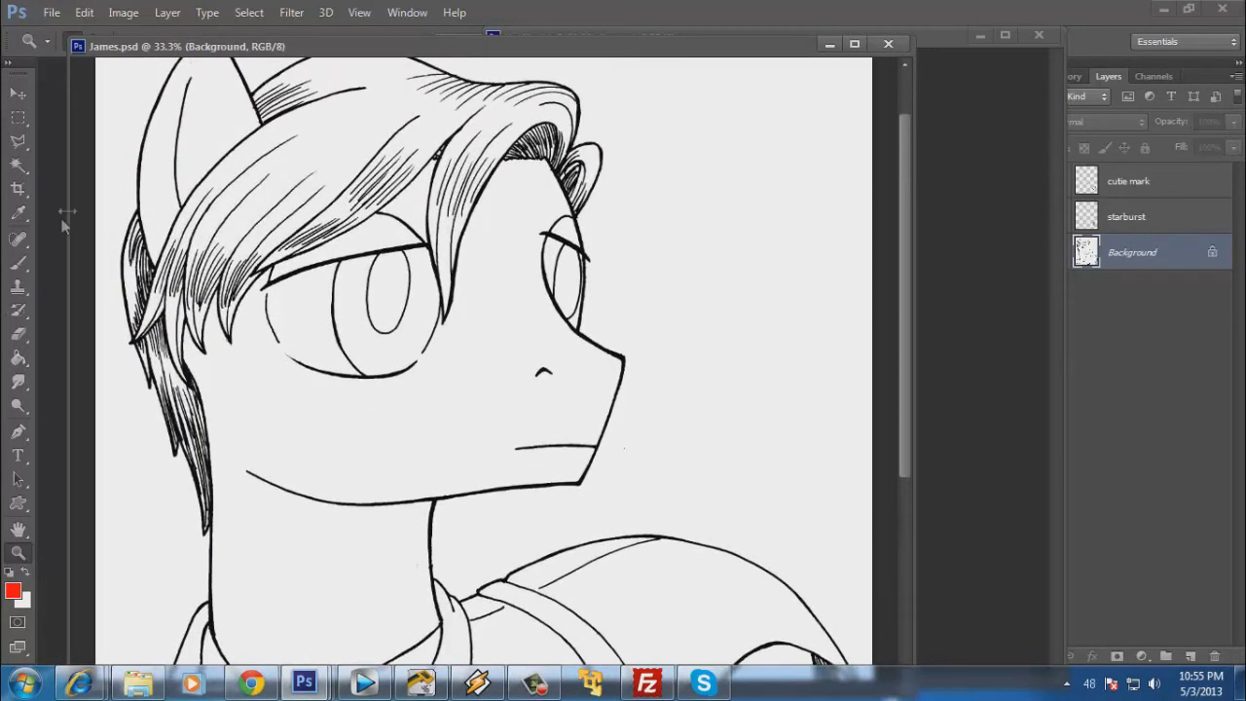
Create a new empty layer named 'coat' through Layer > New > Layer.
left_click(167, 14)
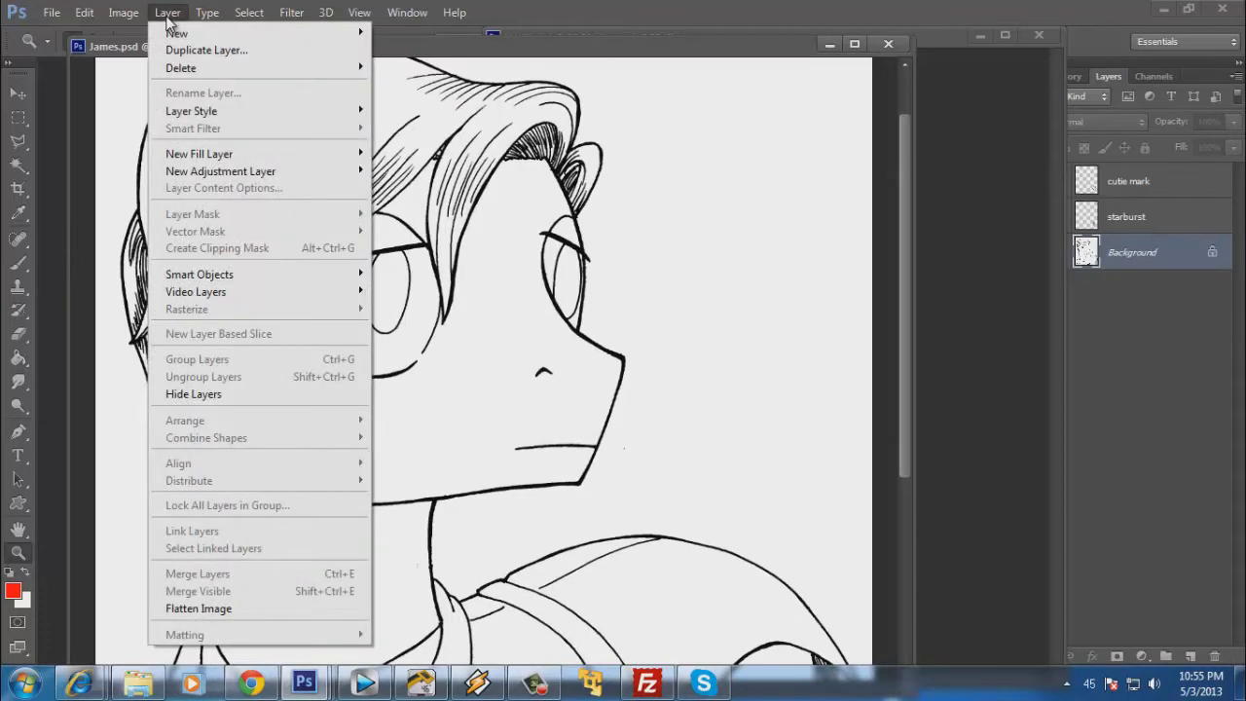
left_click(407, 9)
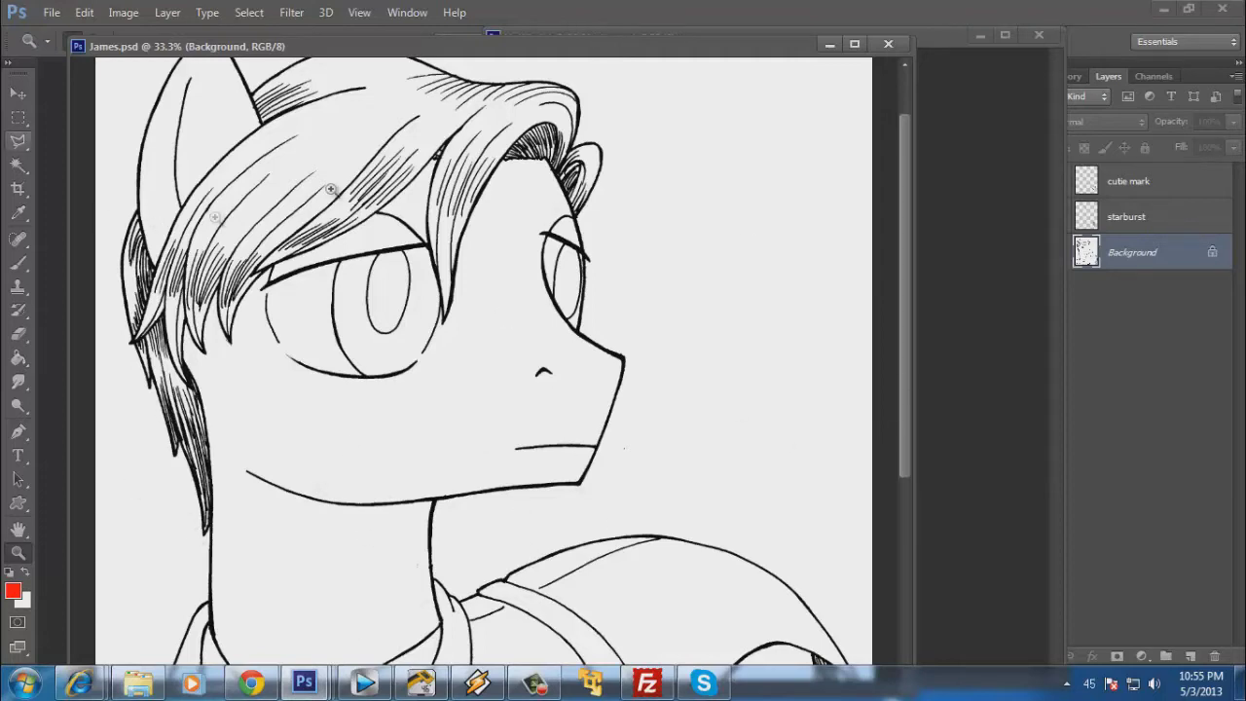
left_click(127, 16)
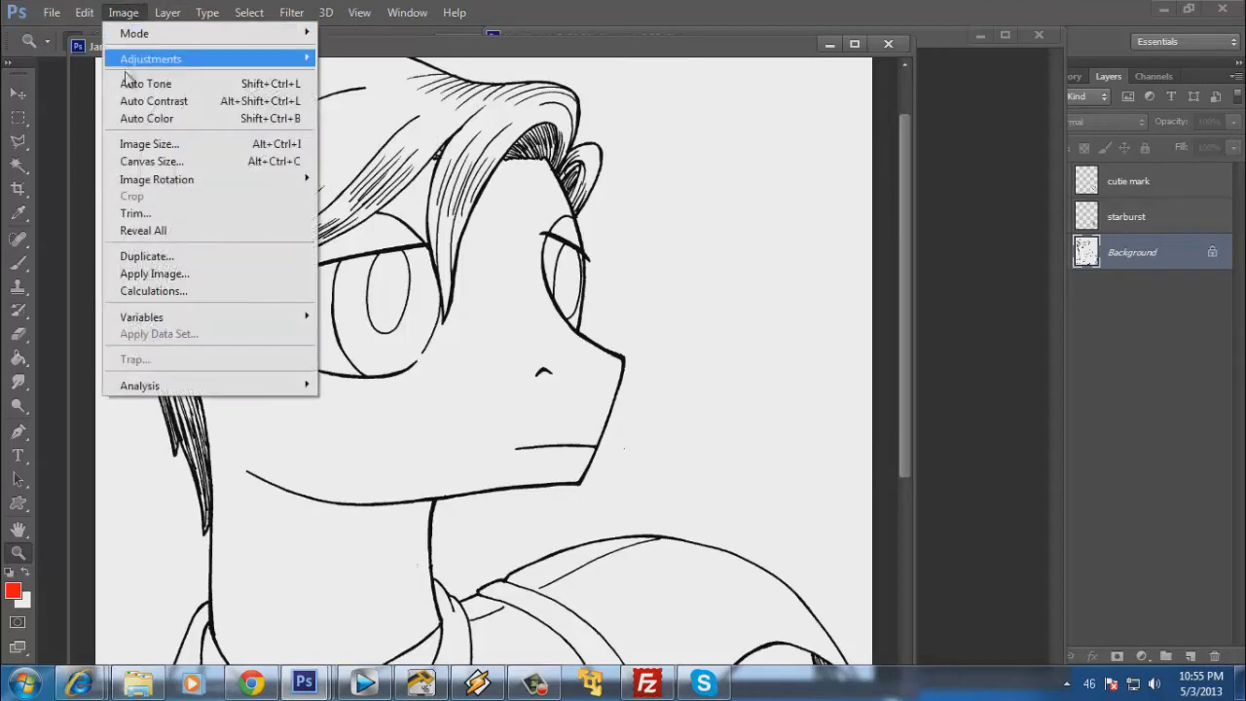
mouse_move(159, 56)
mouse_move(167, 14)
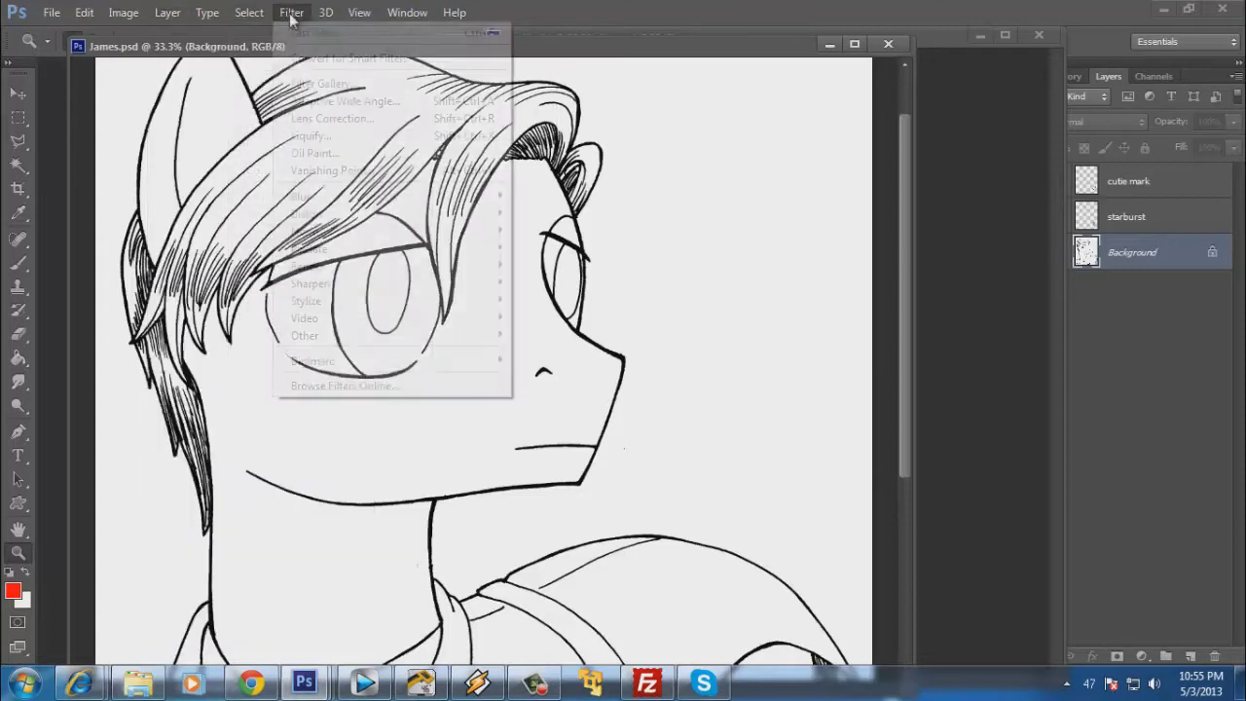
mouse_move(260, 35)
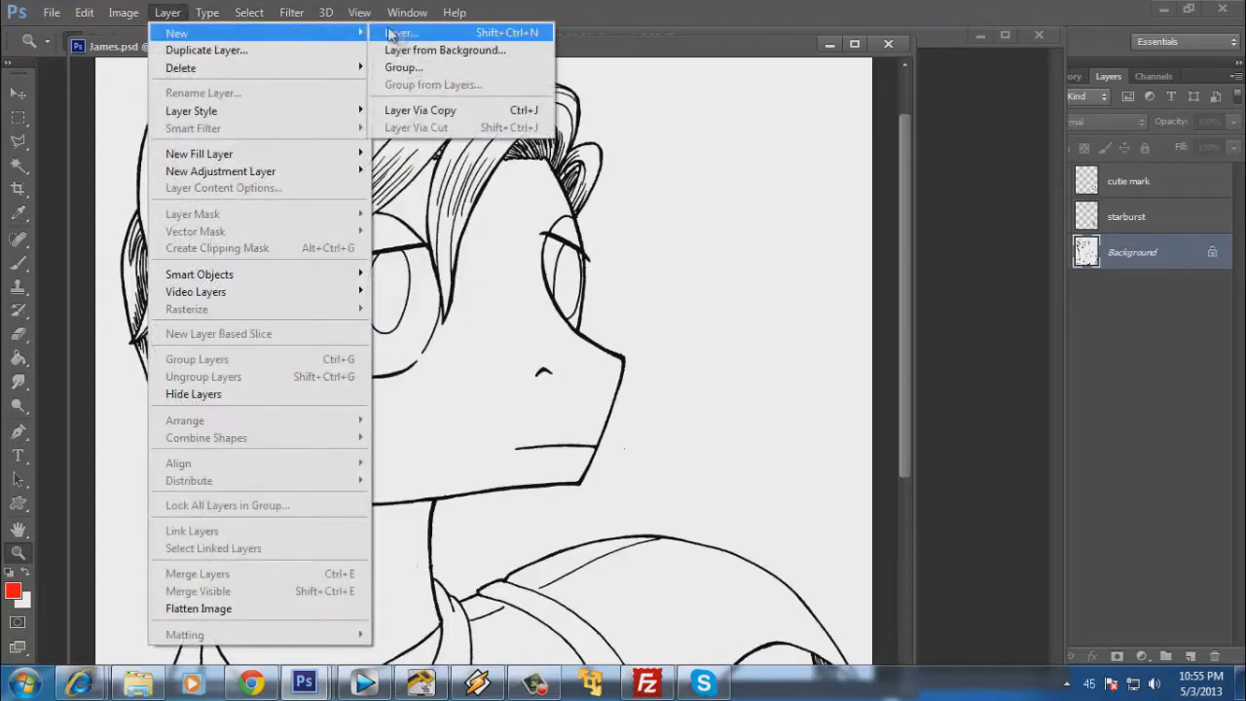
left_click(398, 32)
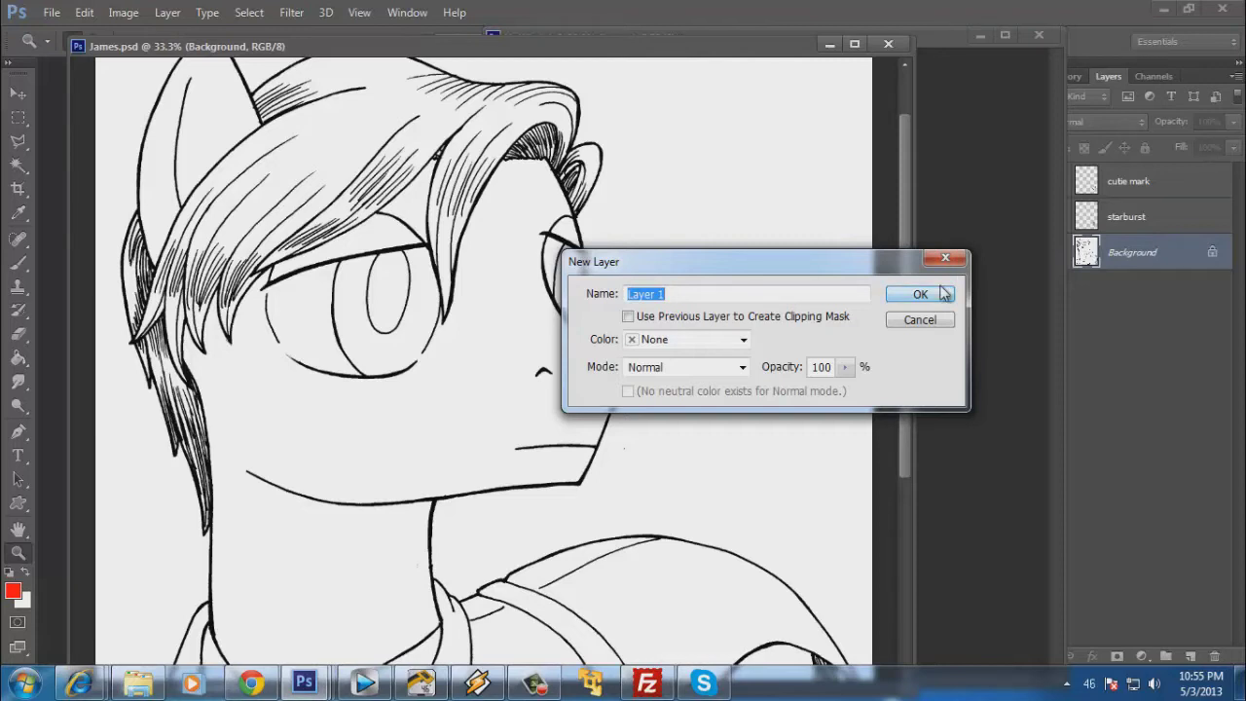
type("coat")
left_click(943, 293)
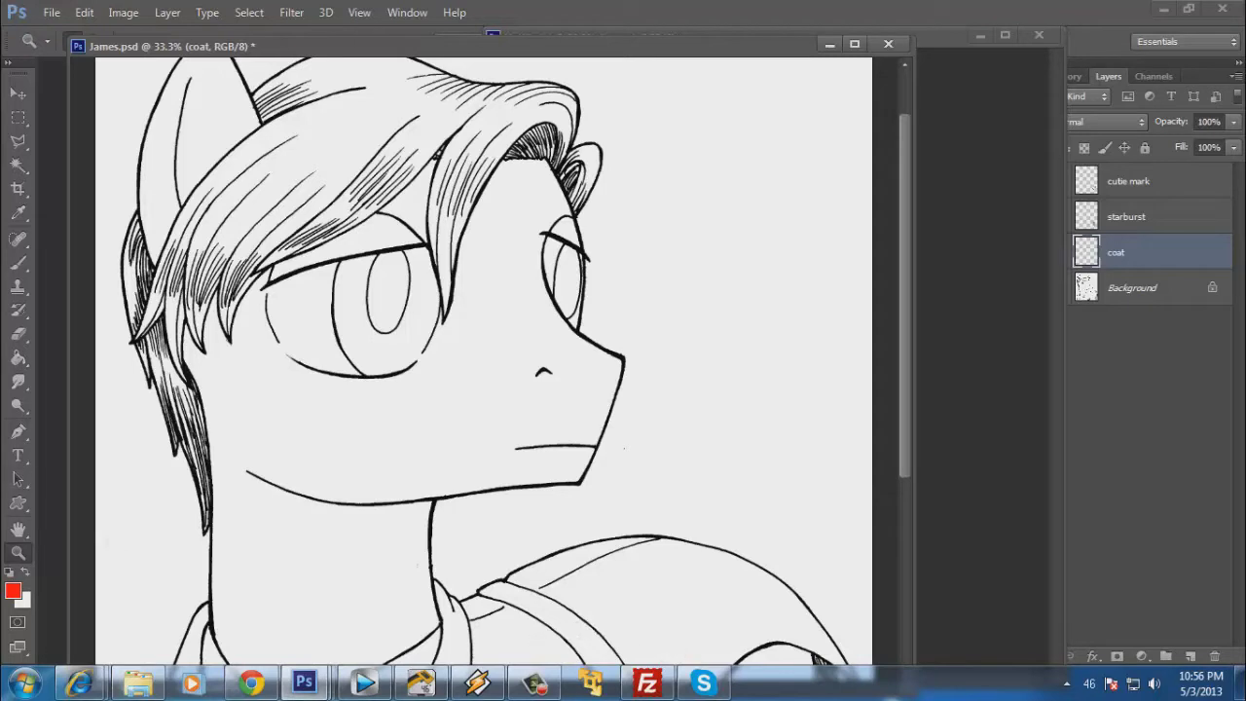
Drag Fluttershy.jpg from the Pony art folder into Photoshop and bring it to the front.
mouse_move(141, 687)
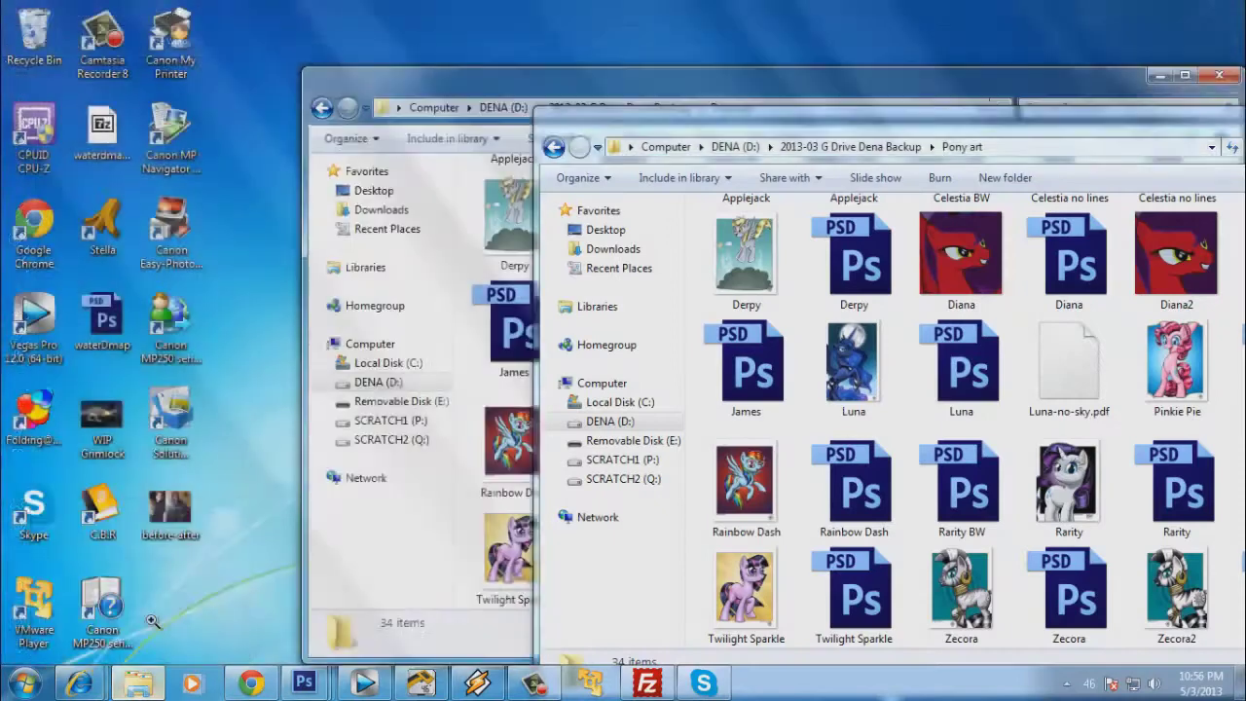
left_click(153, 621)
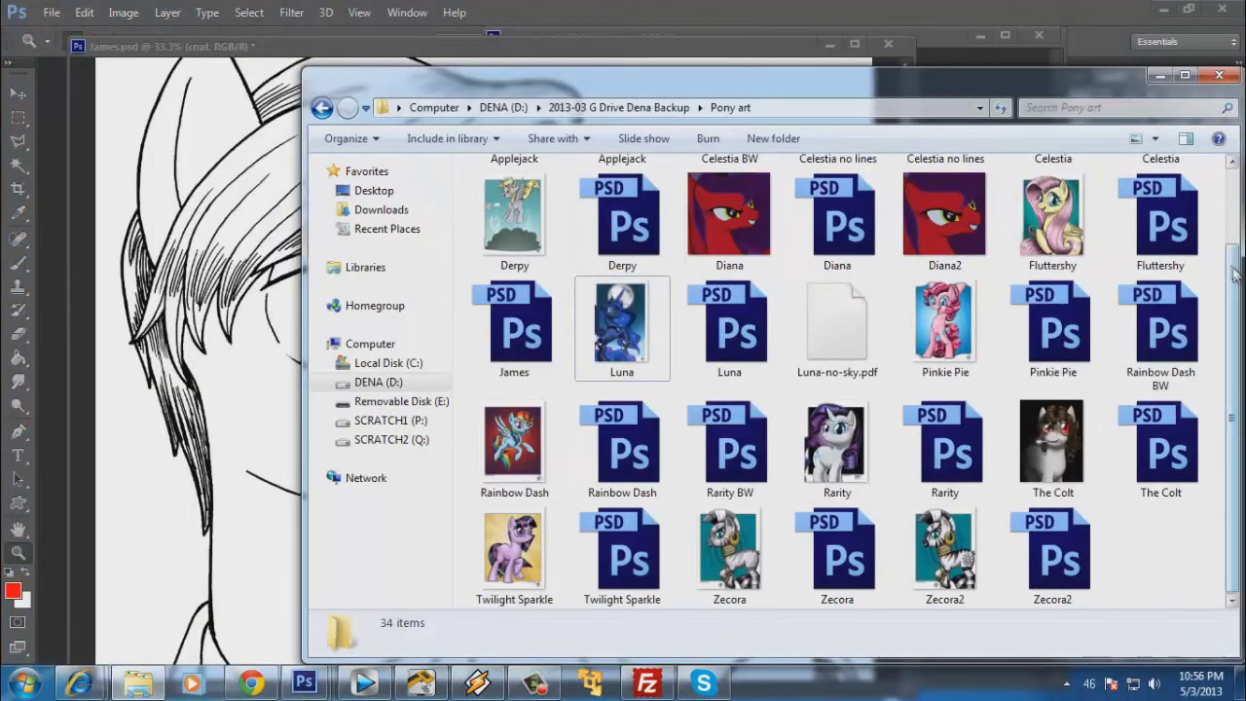
scroll(1239, 282, "up", 1)
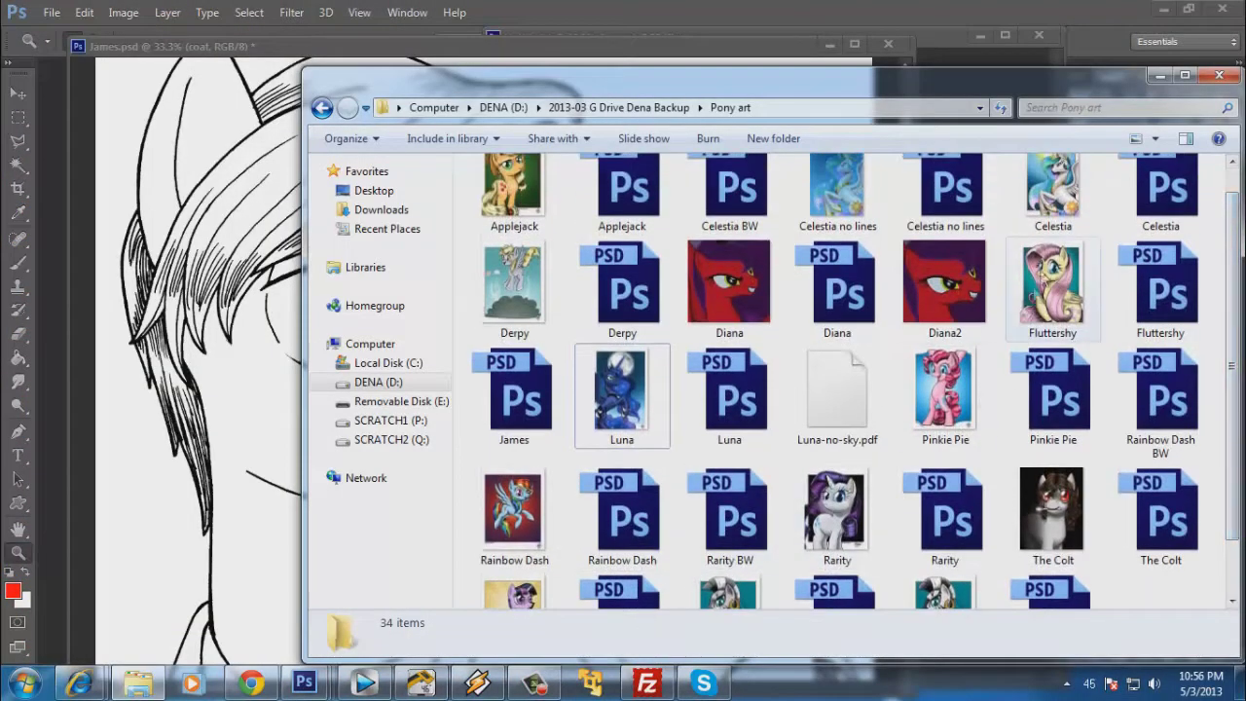
left_click_drag(1059, 282, 52, 480)
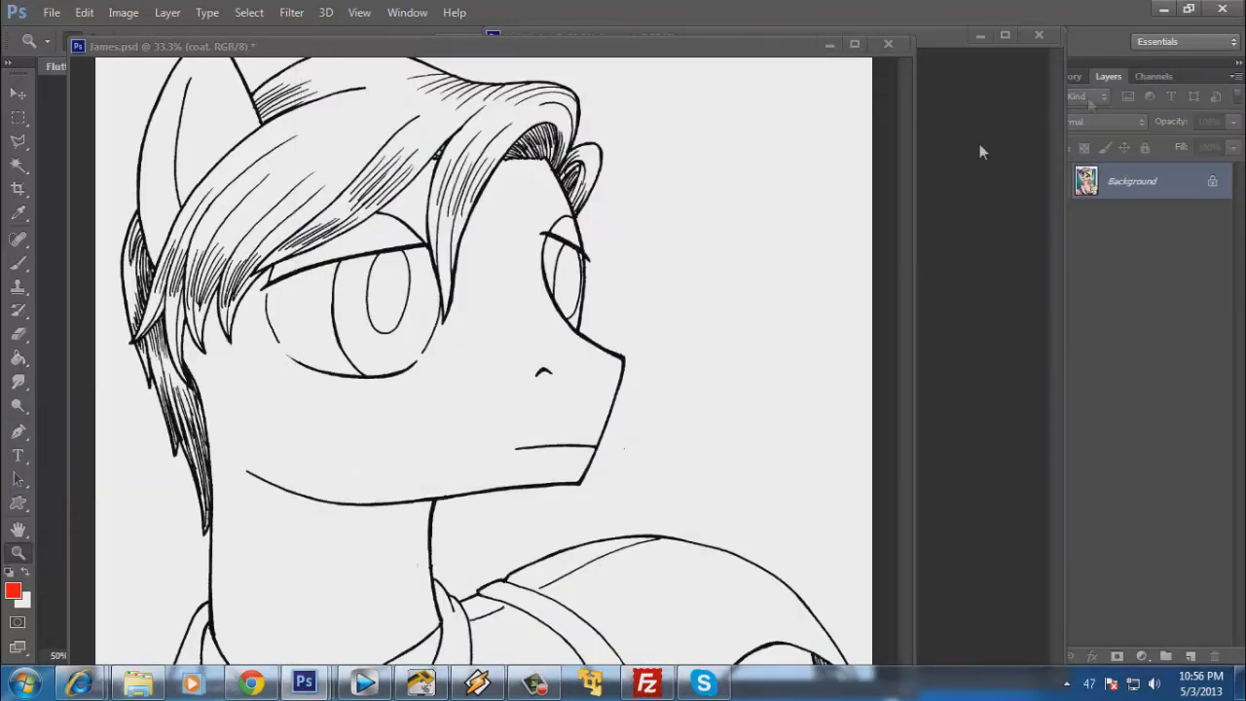
left_click(62, 593)
Sample Fluttershy's pale yellow coat as the foreground colour, then close the reference image.
left_click_drag(249, 46, 613, 96)
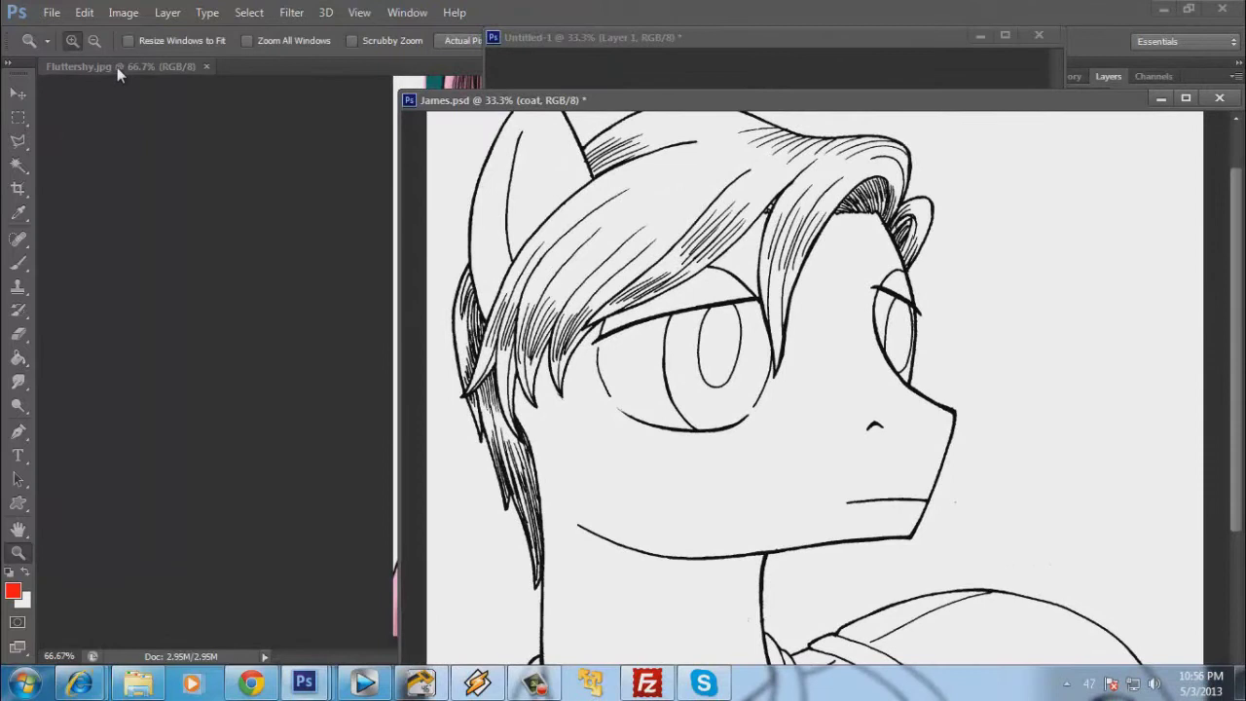
left_click_drag(117, 67, 122, 128)
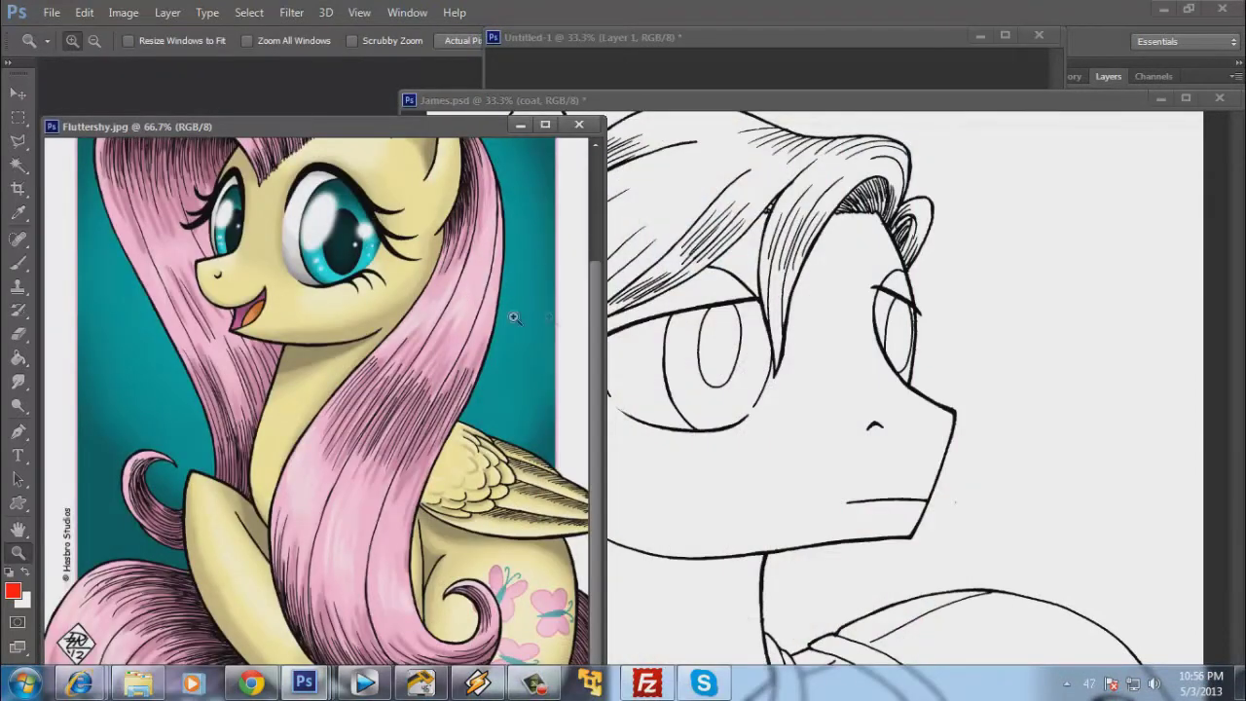
left_click_drag(596, 297, 597, 240)
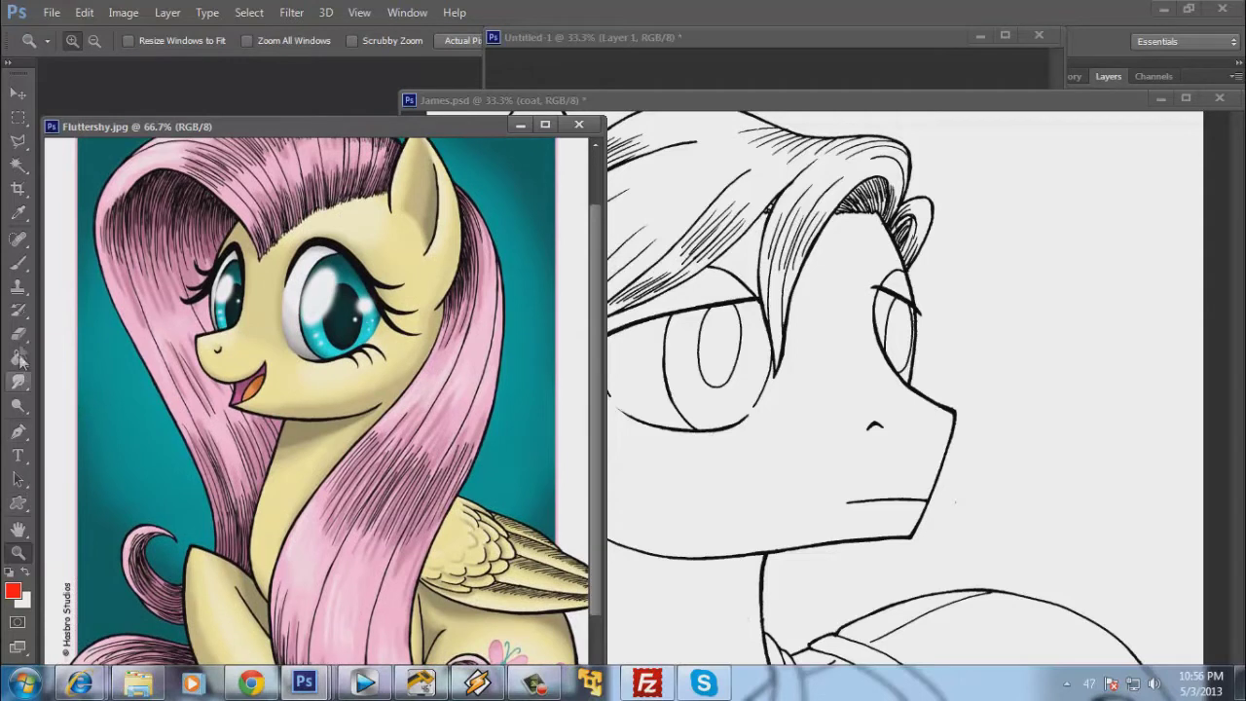
left_click(17, 212)
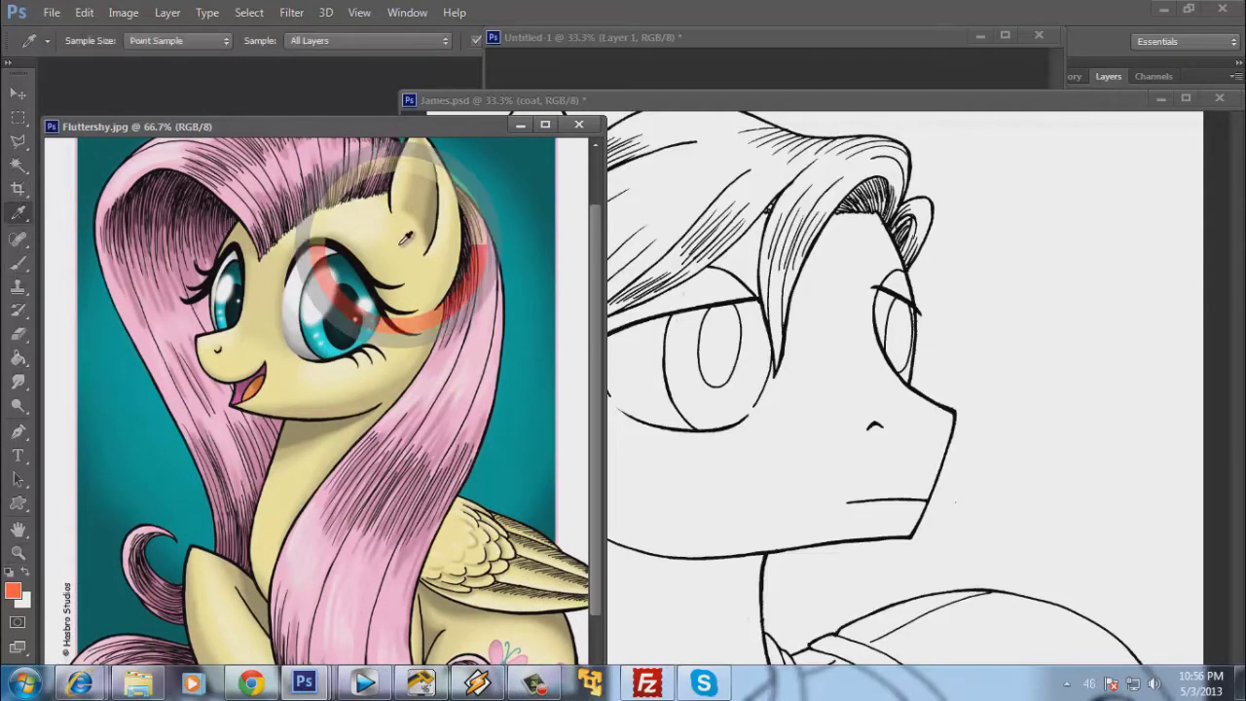
left_click(579, 126)
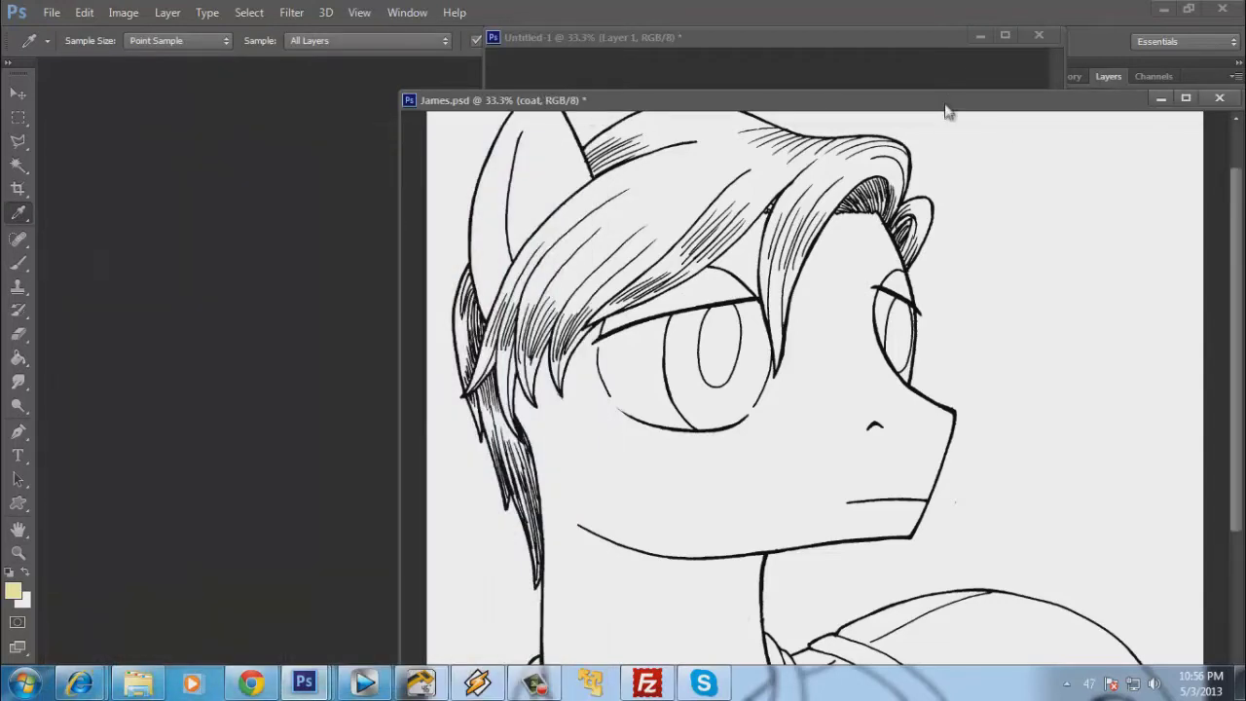
left_click_drag(945, 105, 591, 26)
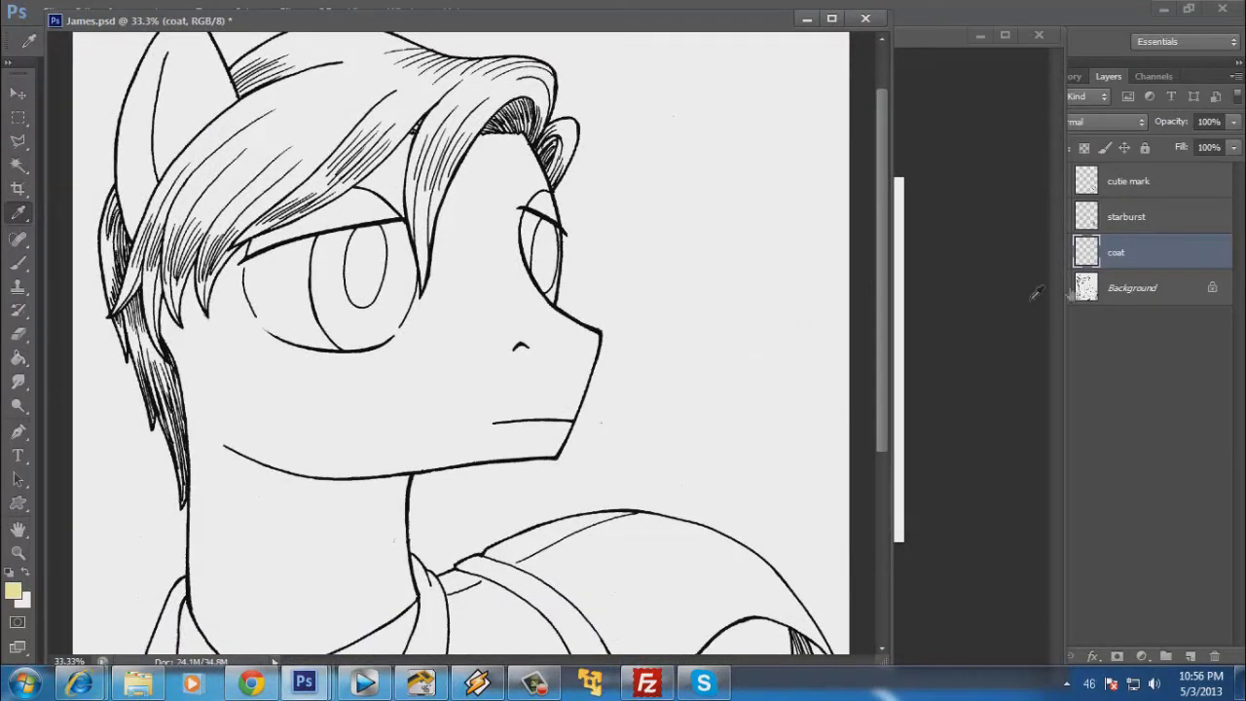
Zoom in on the pony's right eye and the hairline above it.
mouse_move(668, 406)
left_mouse_down()
mouse_move(707, 295)
mouse_move(701, 340)
left_mouse_up()
key("a")
left_click(18, 335)
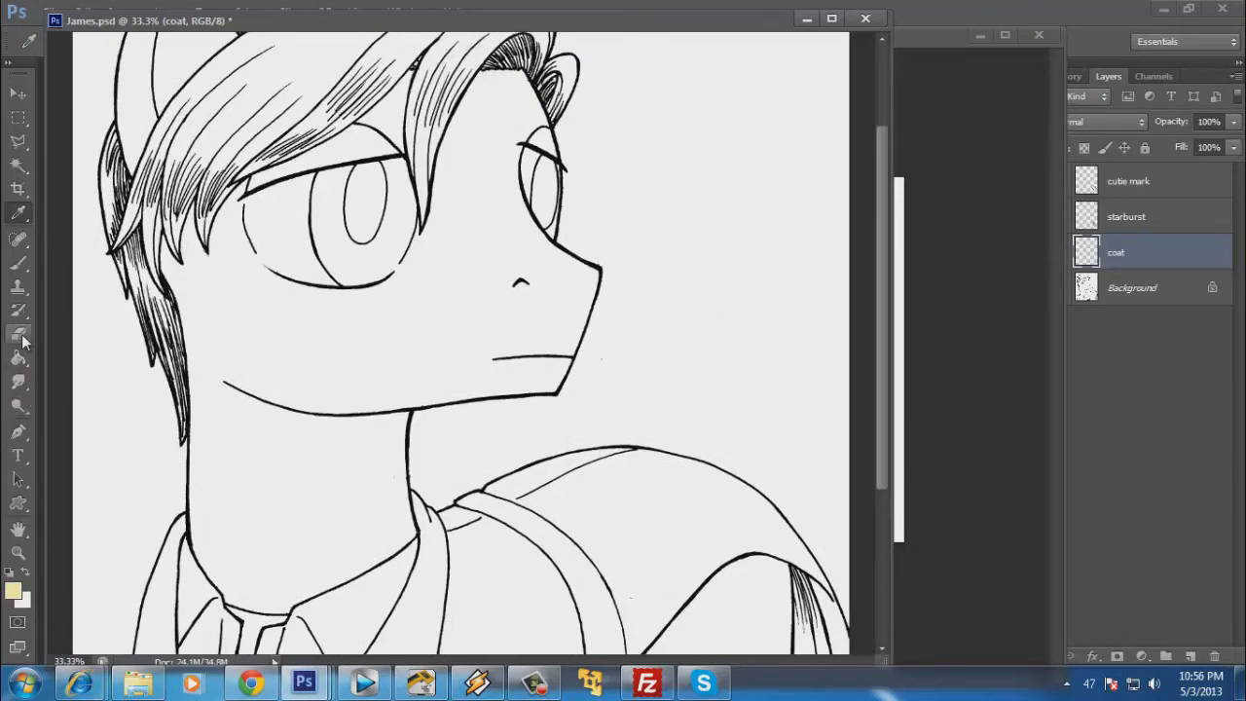
left_click(18, 552)
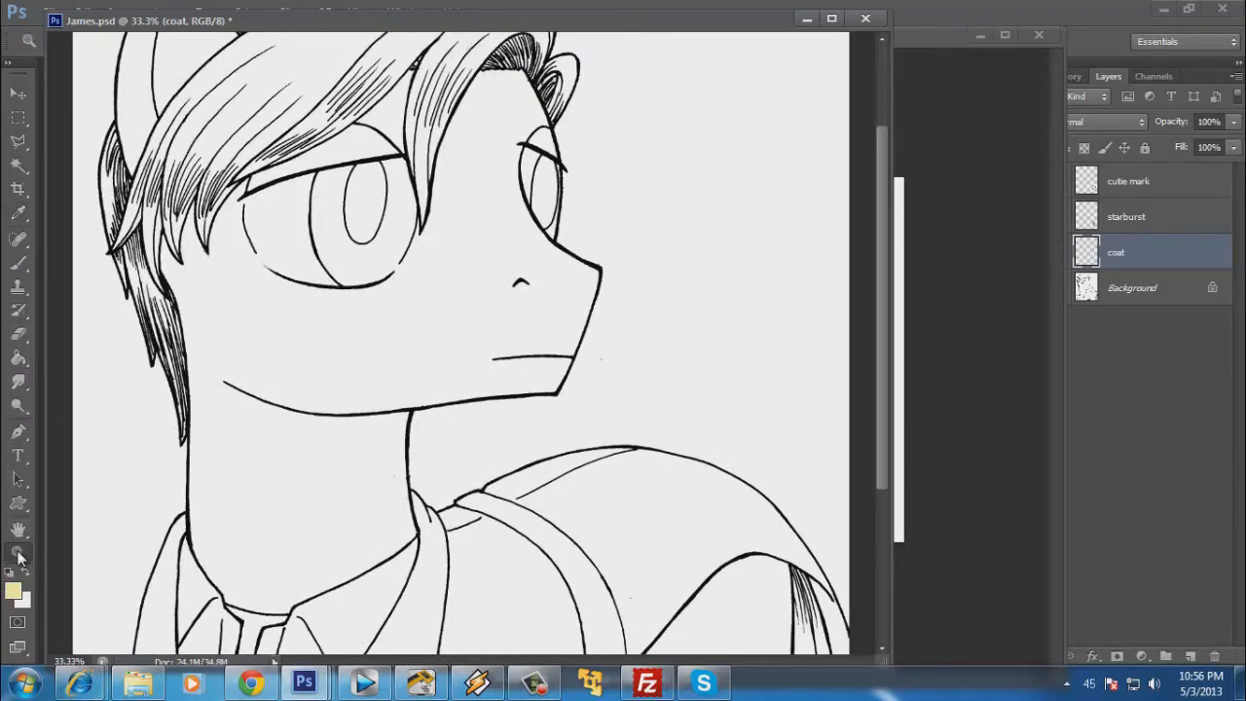
left_click(554, 277)
left_click_drag(542, 264, 688, 395)
left_click(659, 331)
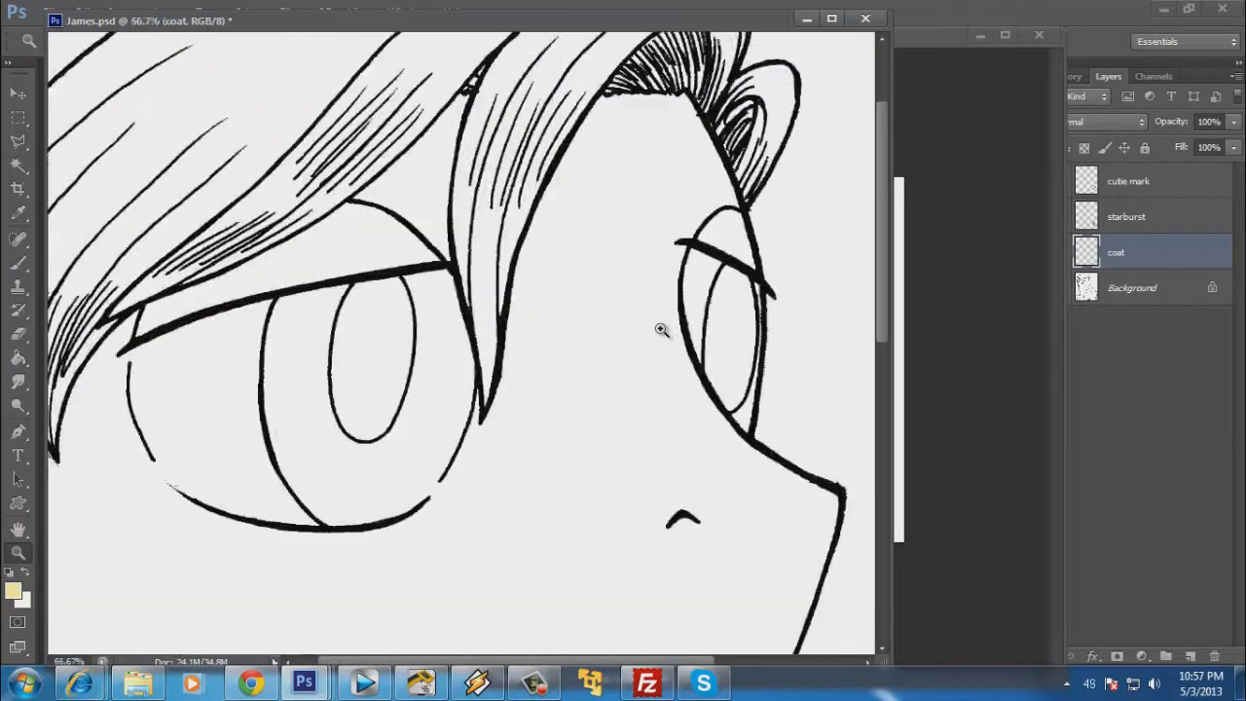
left_click_drag(637, 320, 600, 397)
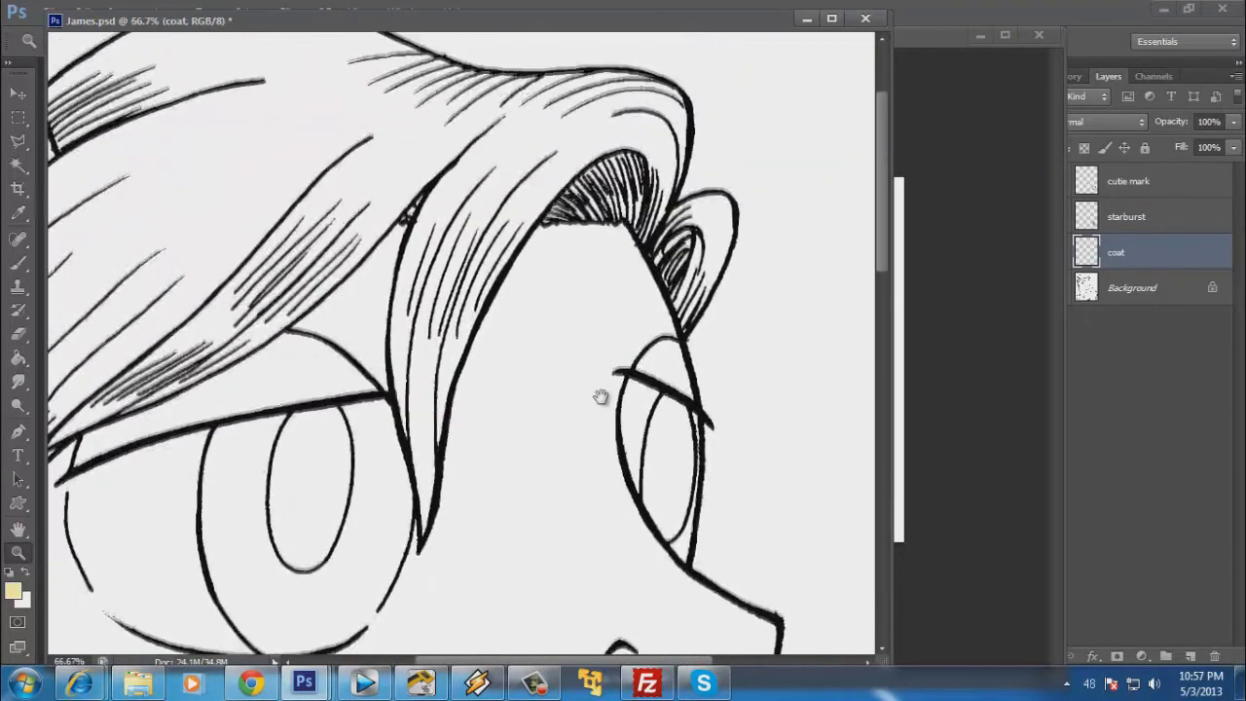
Outline the coat with the Polygonal Lasso along the hairline, hair strand and eye down to the jaw corner.
left_click(17, 141)
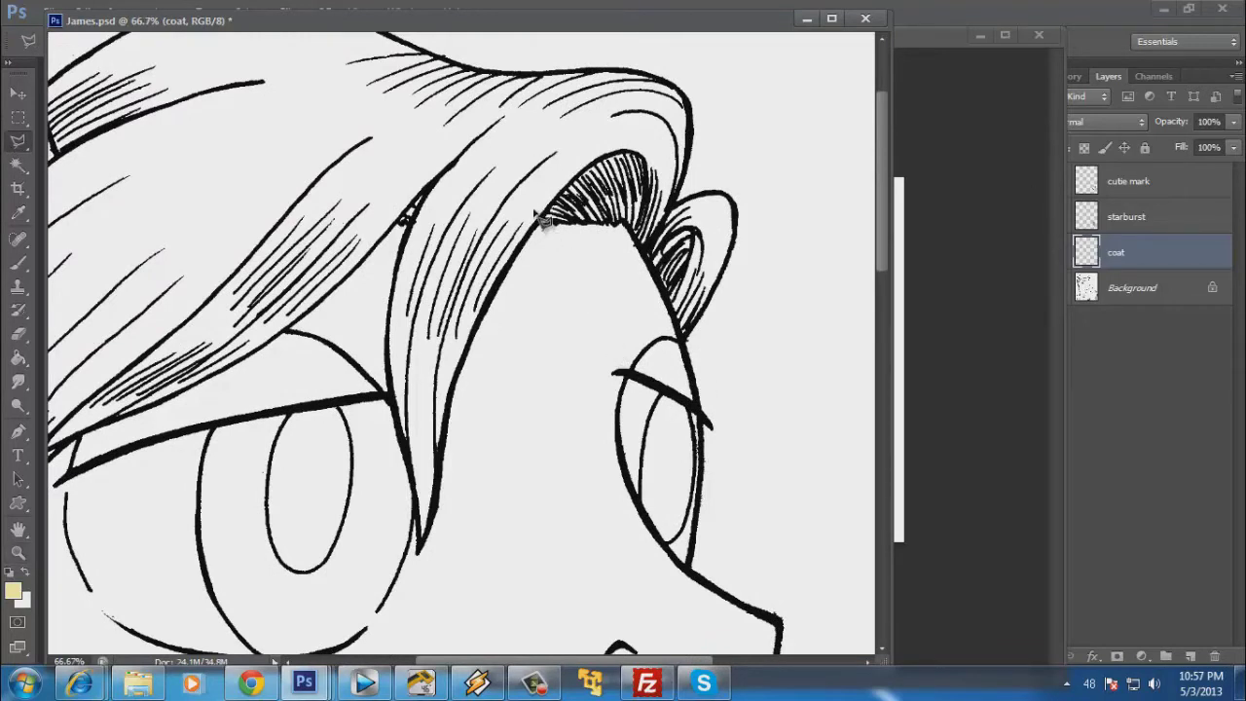
left_click_drag(545, 230, 633, 234)
left_click_drag(634, 232, 628, 236)
left_click_drag(604, 235, 635, 234)
left_click(670, 302)
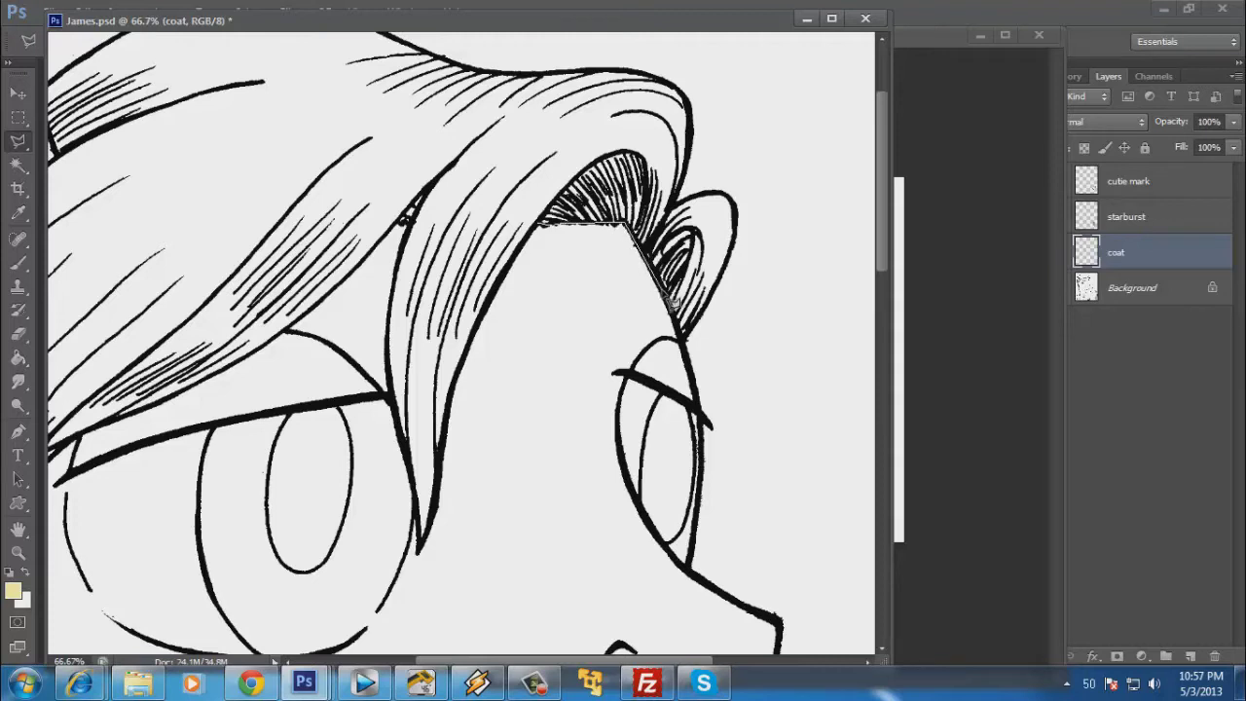
left_click(695, 404)
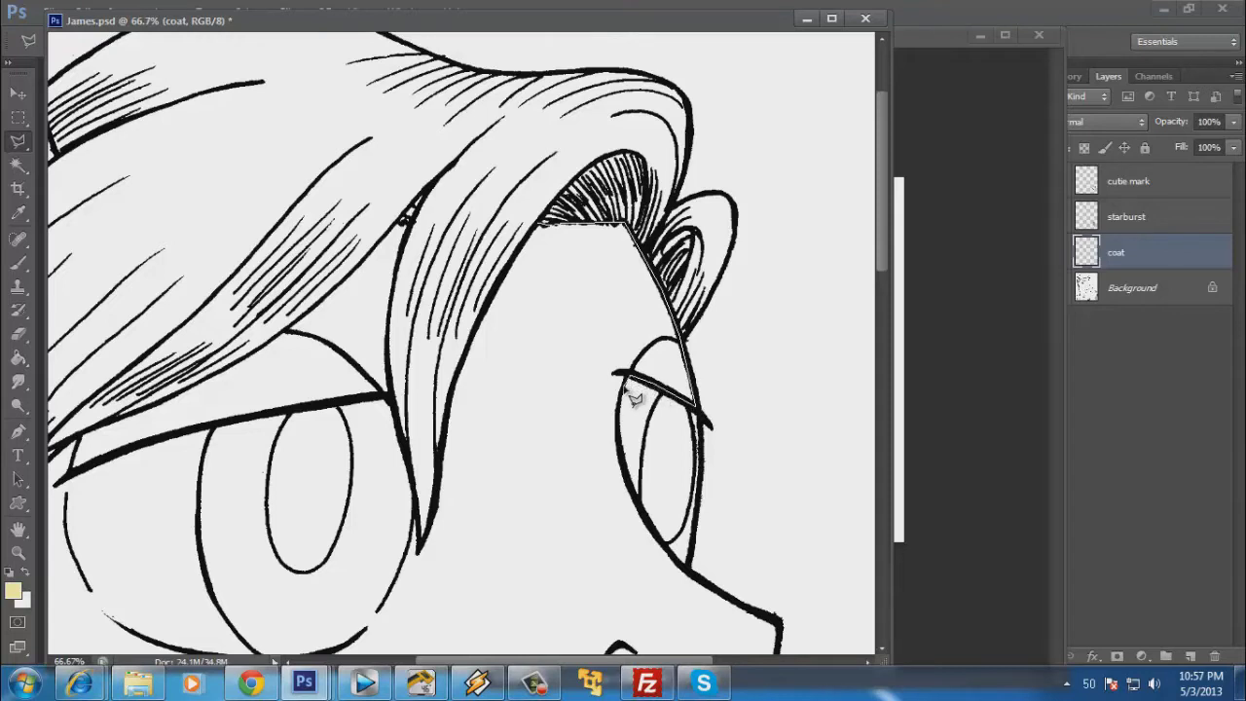
left_click(619, 381)
left_click(619, 455)
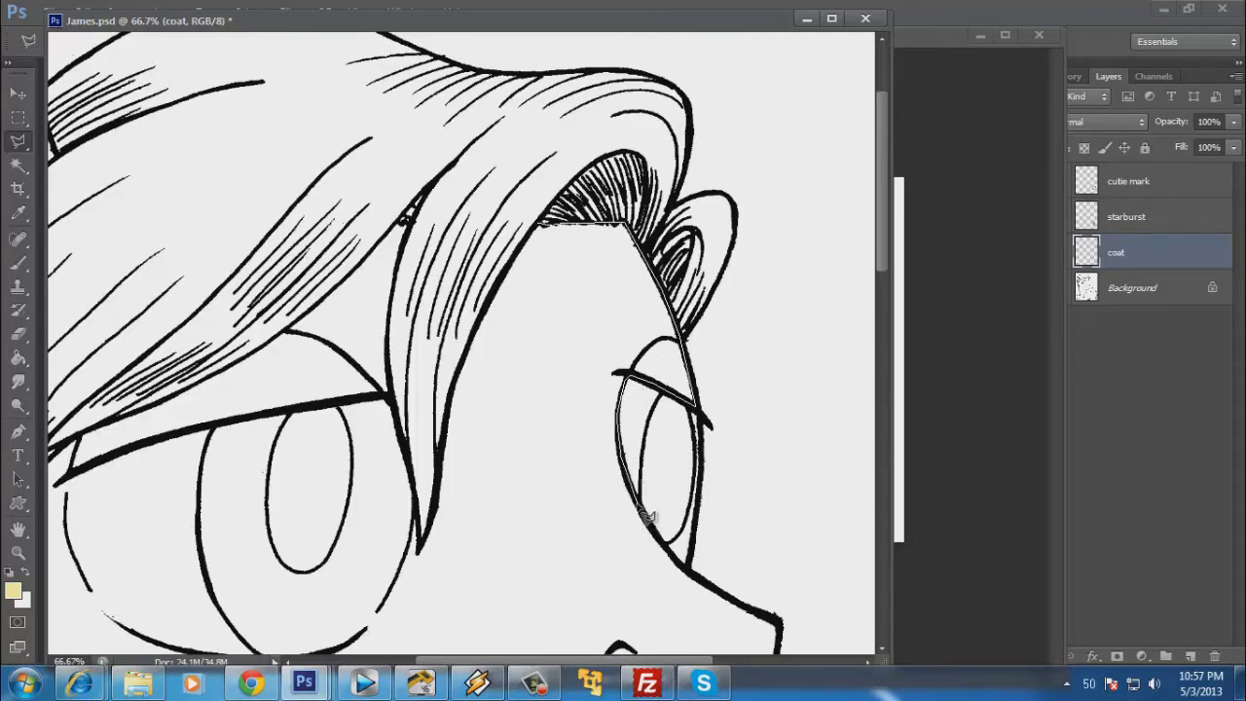
left_click(682, 562)
left_click(771, 617)
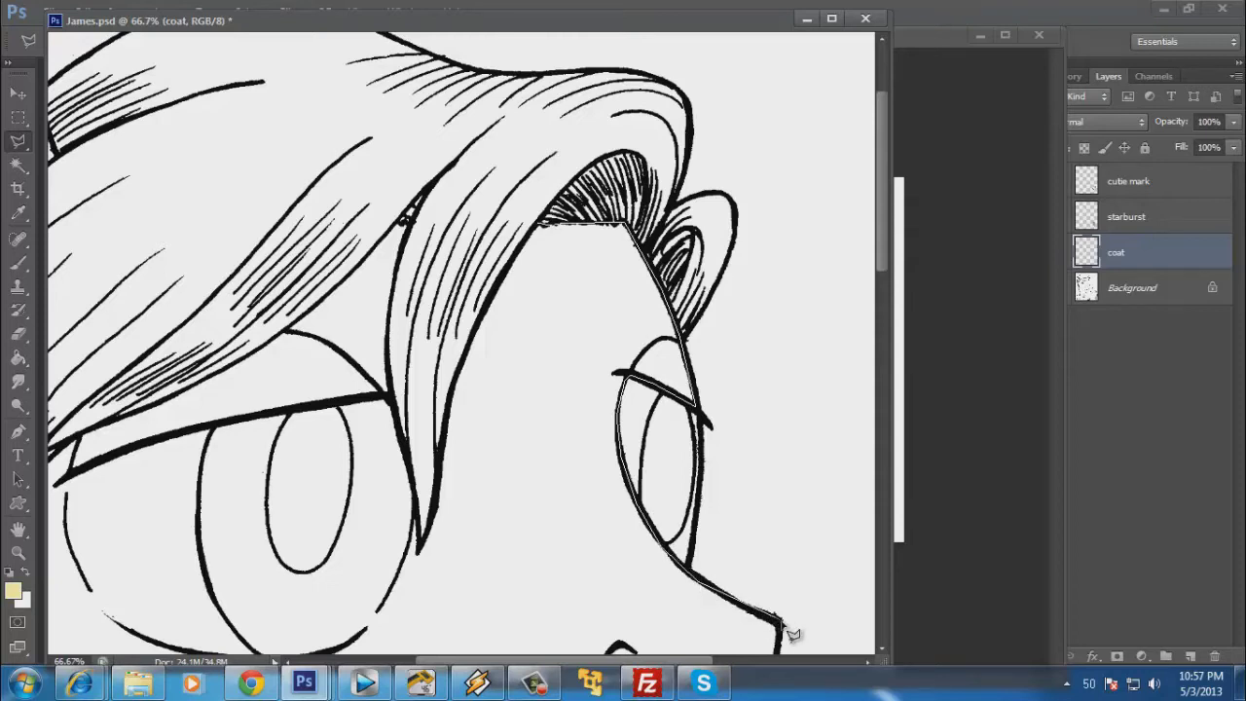
Continue the coat outline through the mouth corner, chin, neck and both collar corners.
left_click_drag(787, 617, 786, 184)
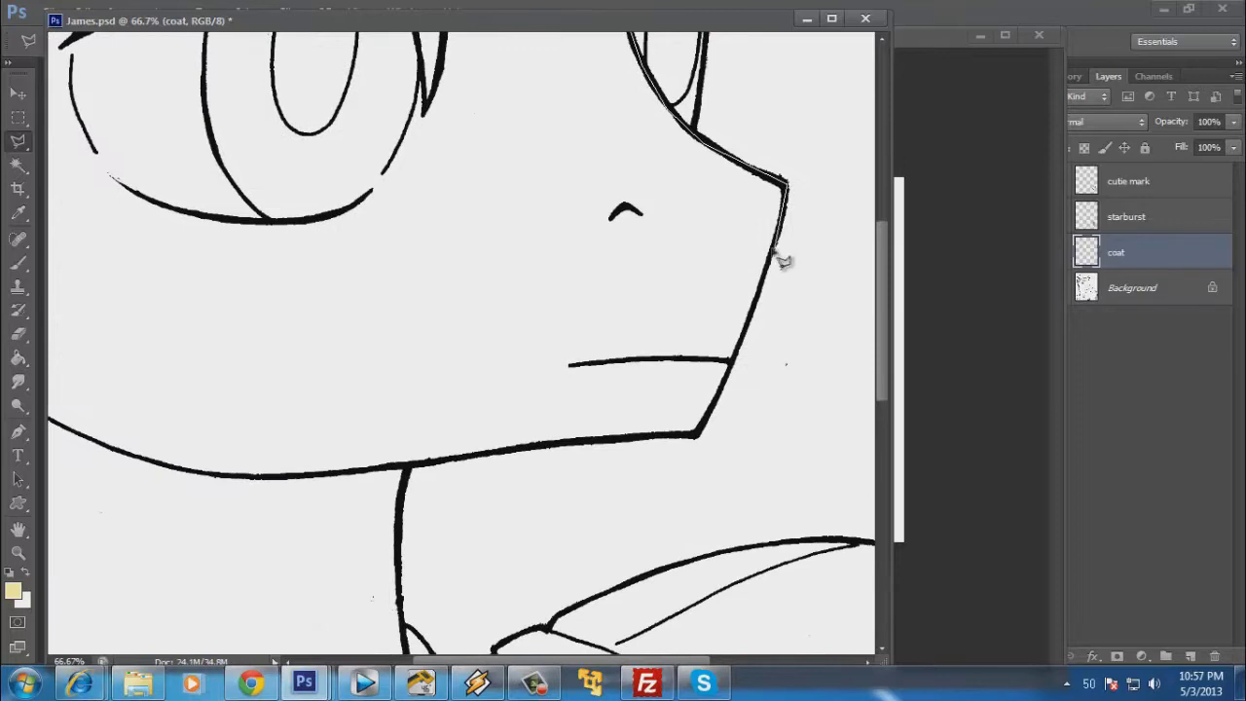
left_click(736, 370)
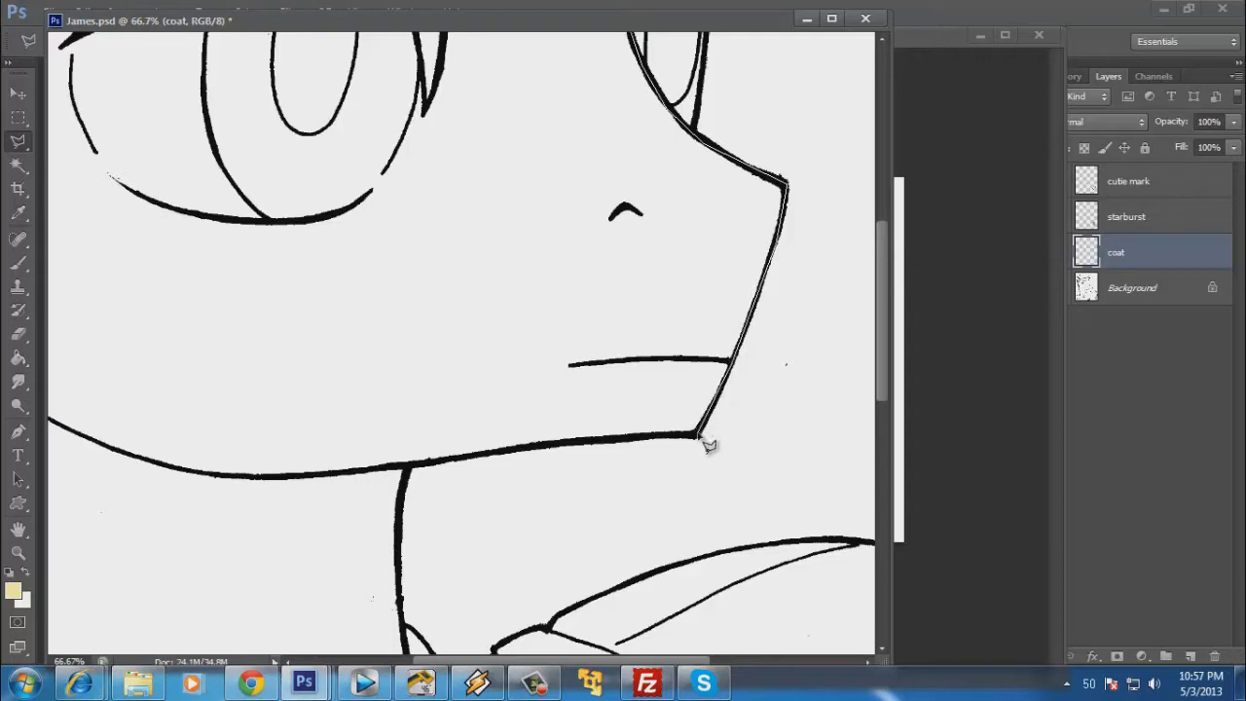
left_click(698, 436)
left_click(409, 466)
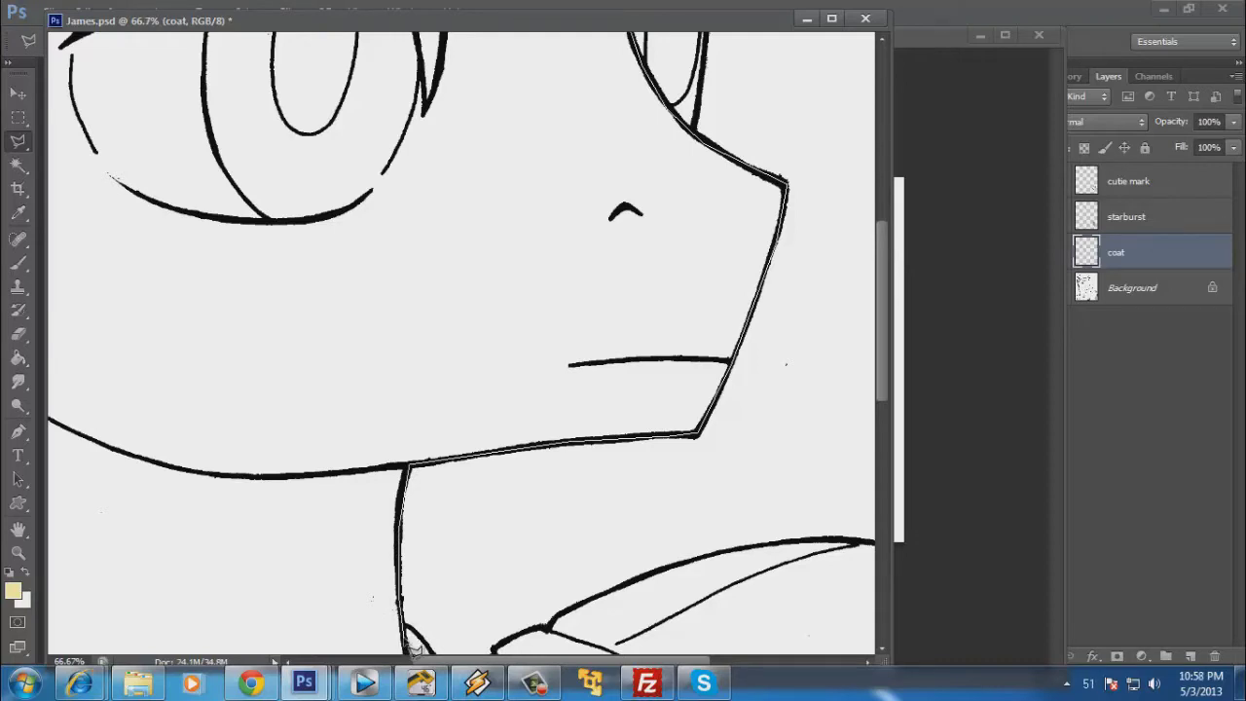
left_click_drag(414, 648, 458, 312)
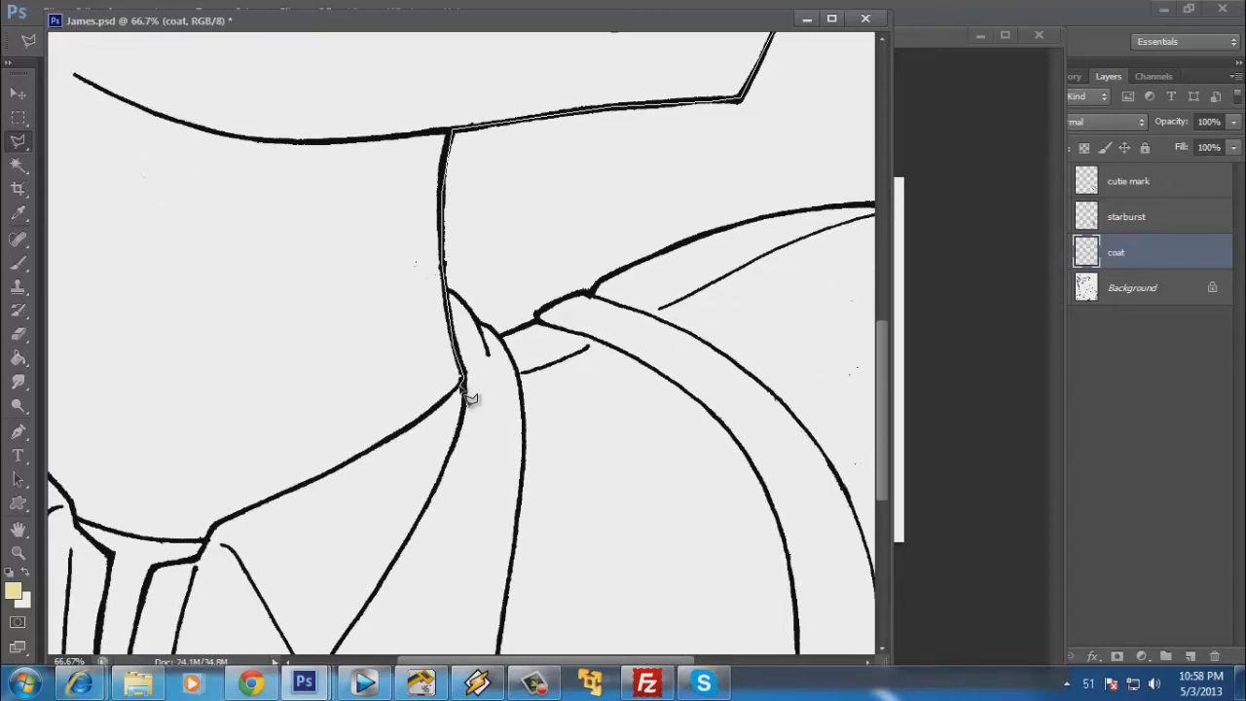
left_click(464, 385)
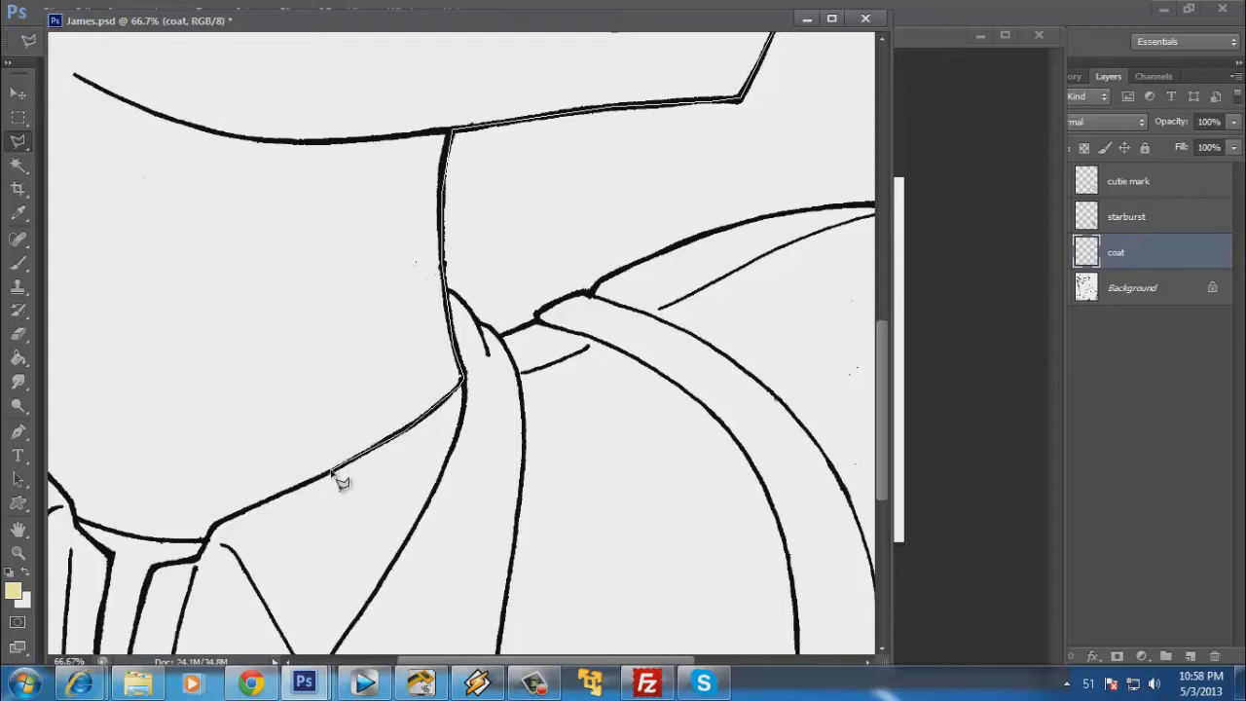
left_click(204, 538)
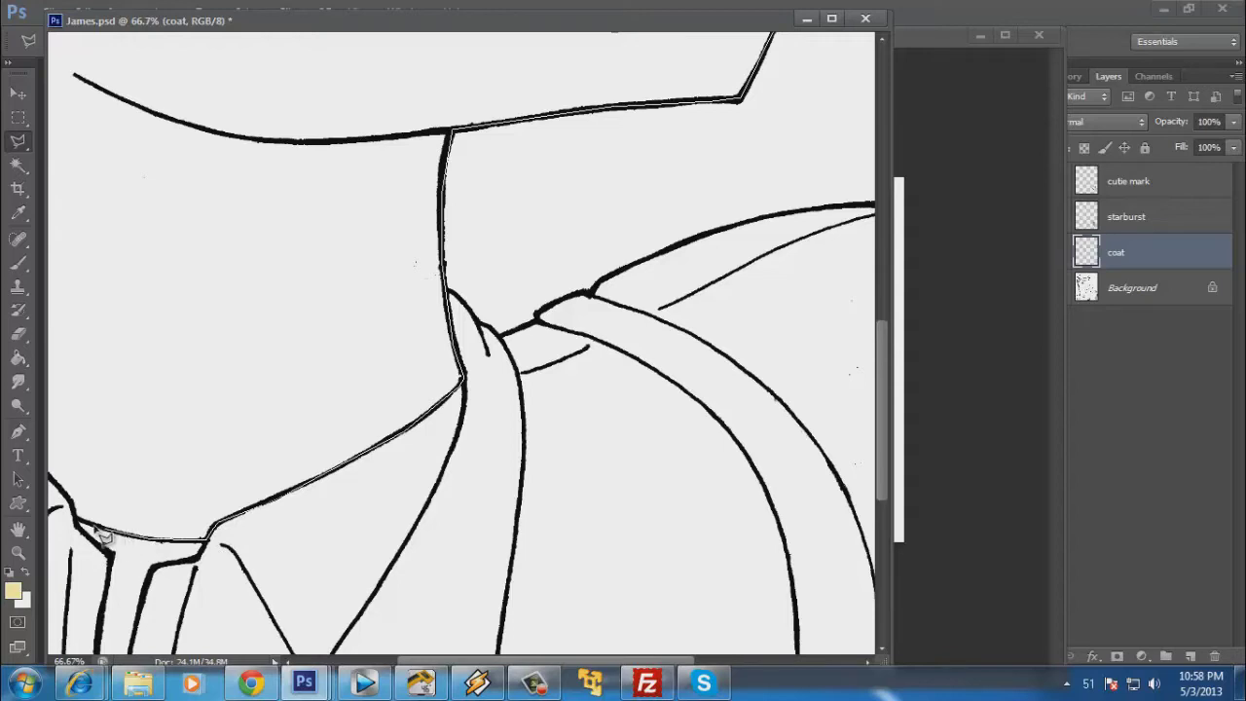
left_click_drag(82, 511, 278, 477)
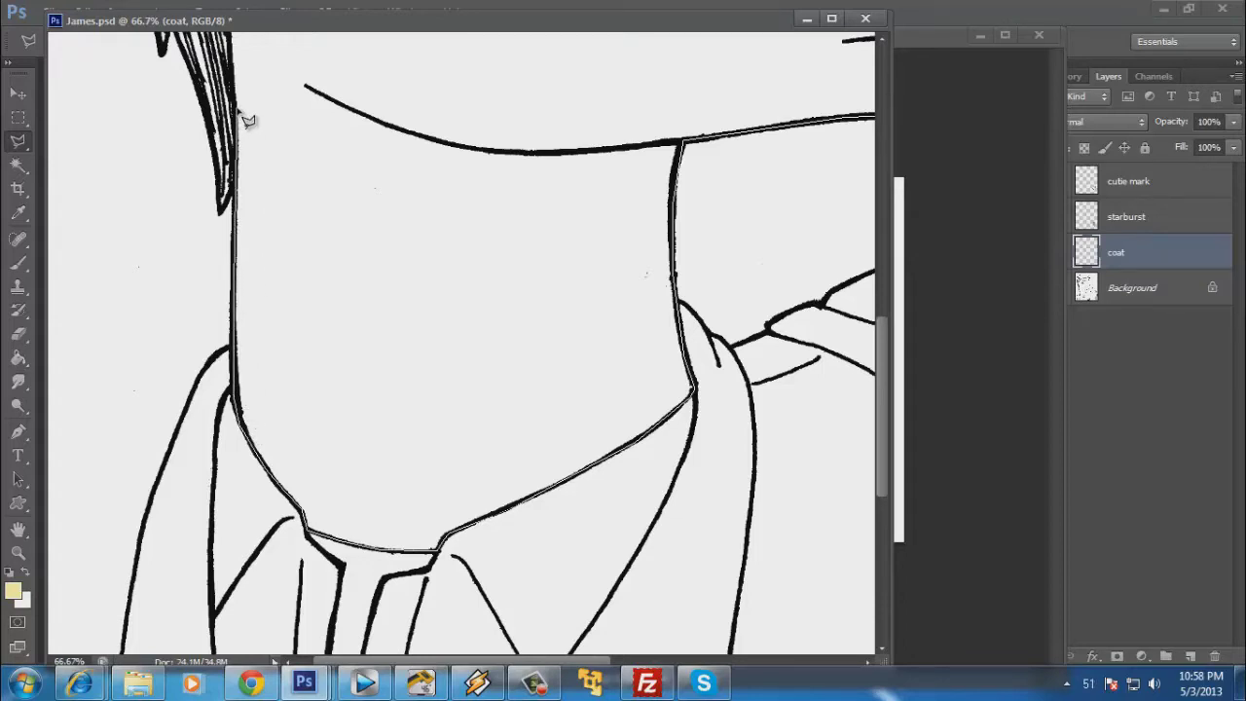
left_click_drag(236, 134, 245, 509)
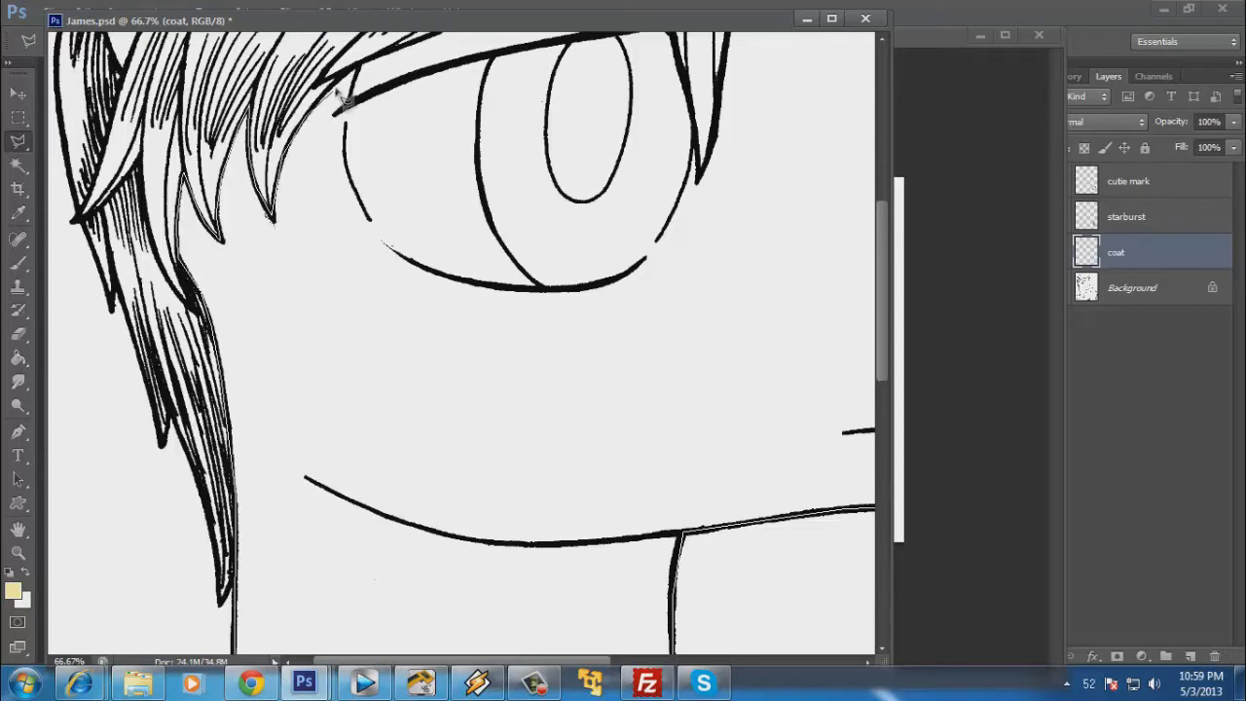
Pan the view up the back of the neck toward the hair fringe to continue the outline.
left_click_drag(351, 86, 265, 302)
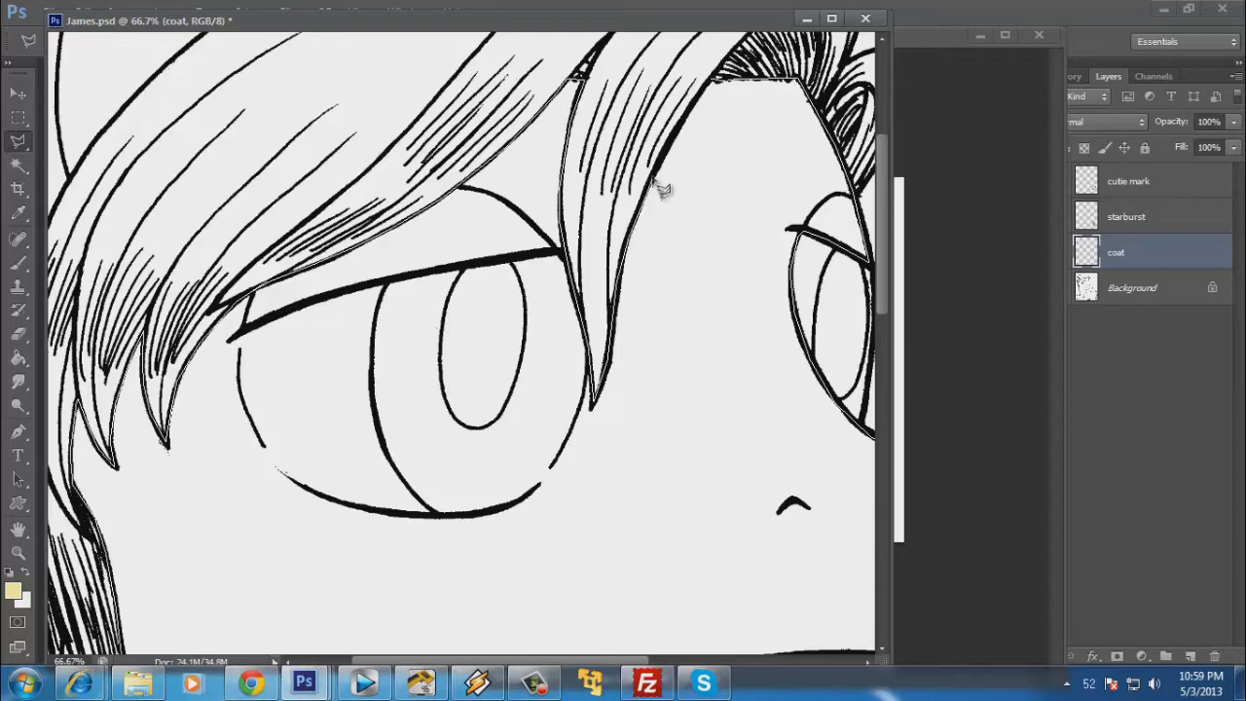
Close the traced outline into a selection and check it across the face, chin and neck.
key("ctrl+alt+2")
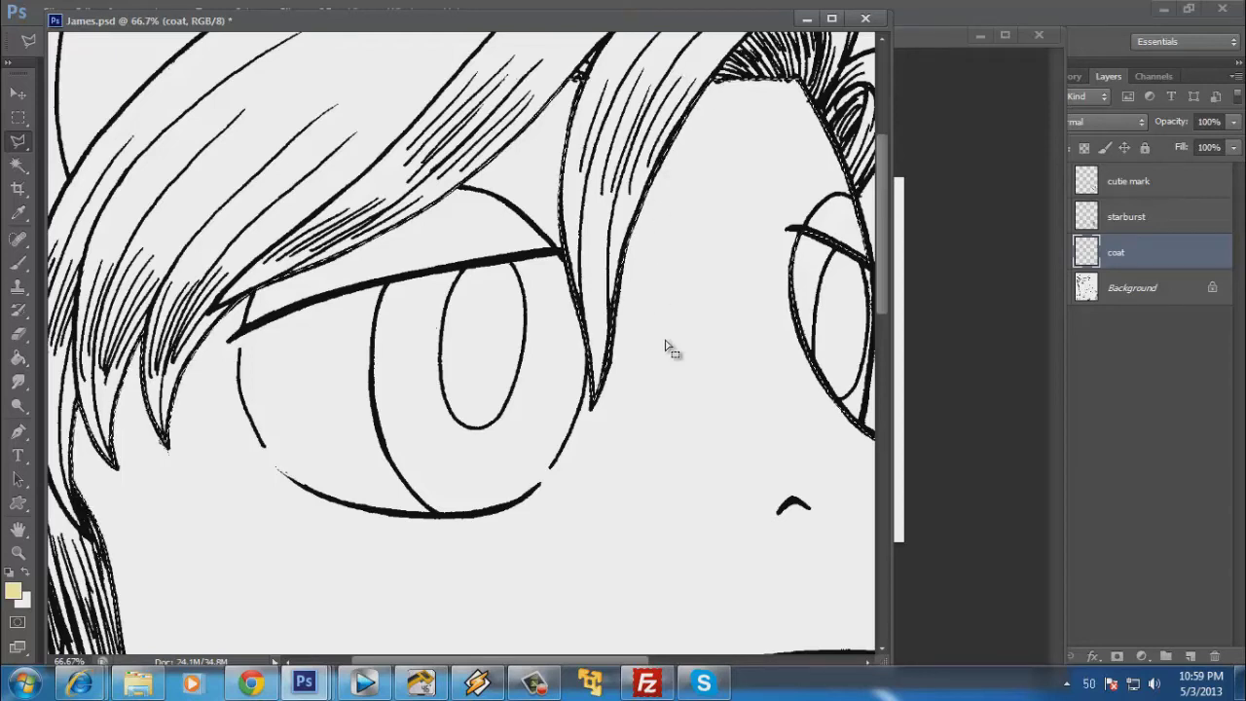
left_click_drag(678, 400, 574, 217)
left_click_drag(632, 273, 679, 111)
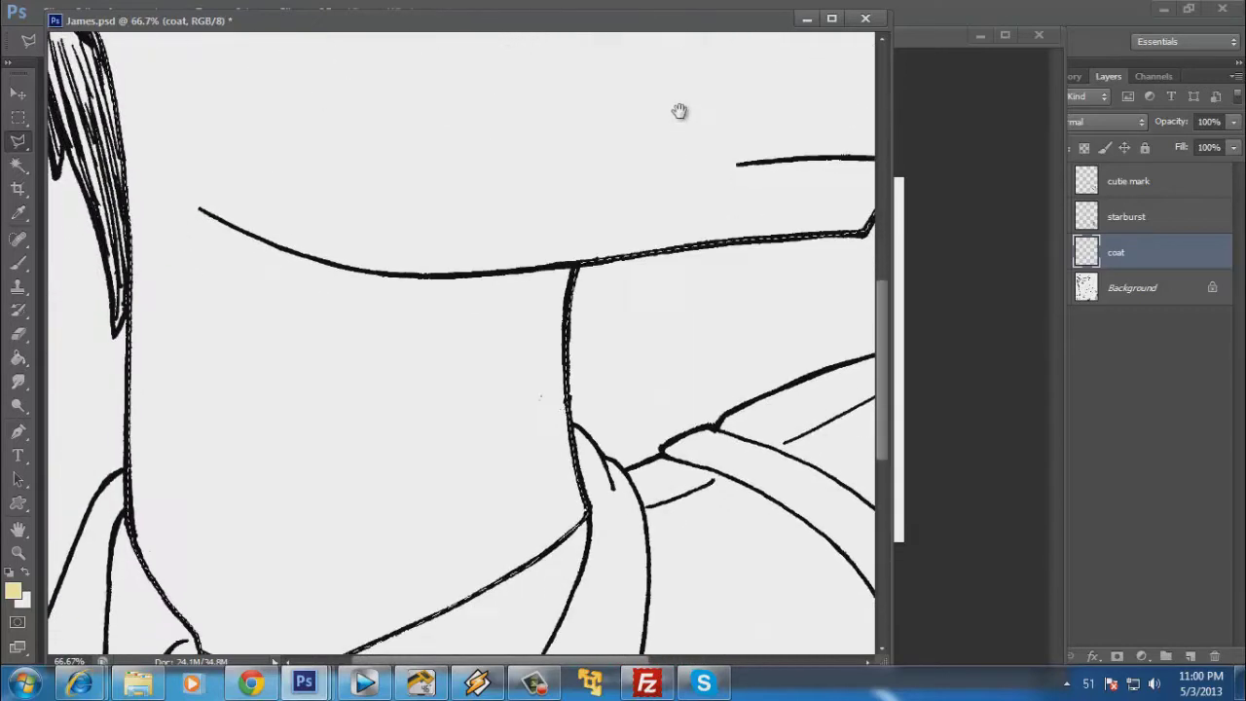
left_click_drag(517, 273, 581, 164)
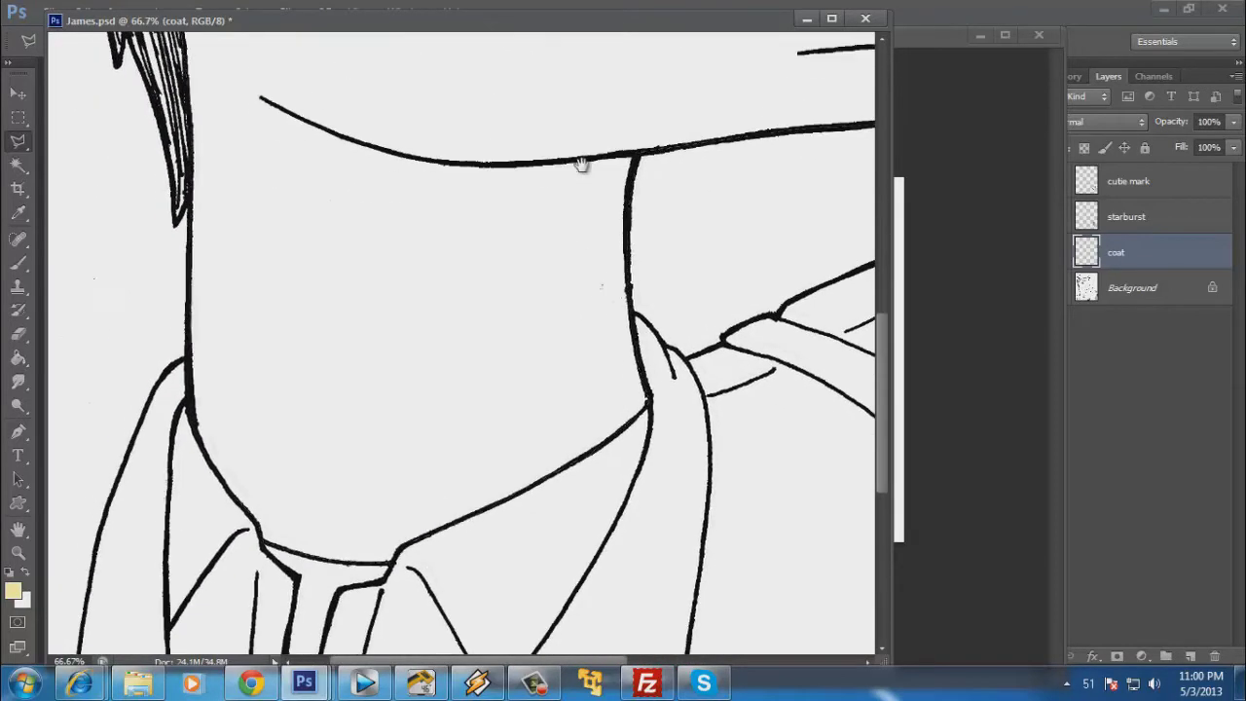
left_click_drag(492, 168, 478, 543)
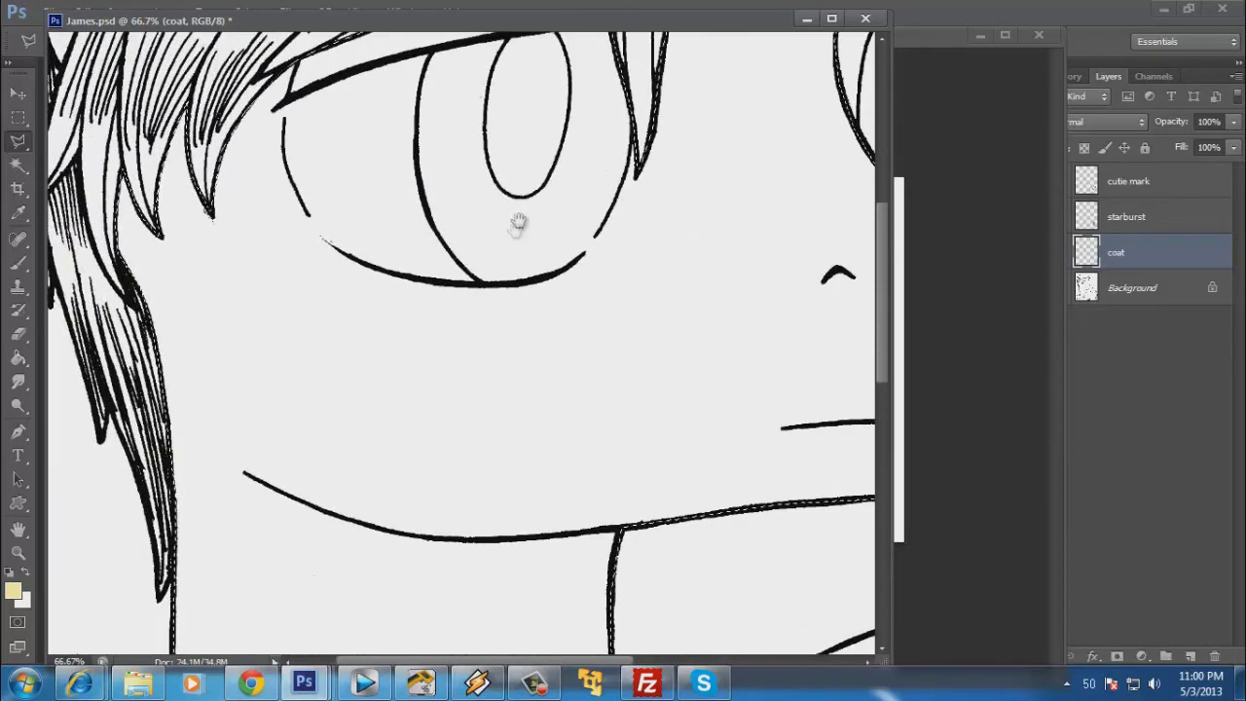
left_click_drag(518, 215, 497, 305)
mouse_move(487, 228)
left_mouse_down()
mouse_move(468, 250)
mouse_move(436, 357)
left_mouse_up()
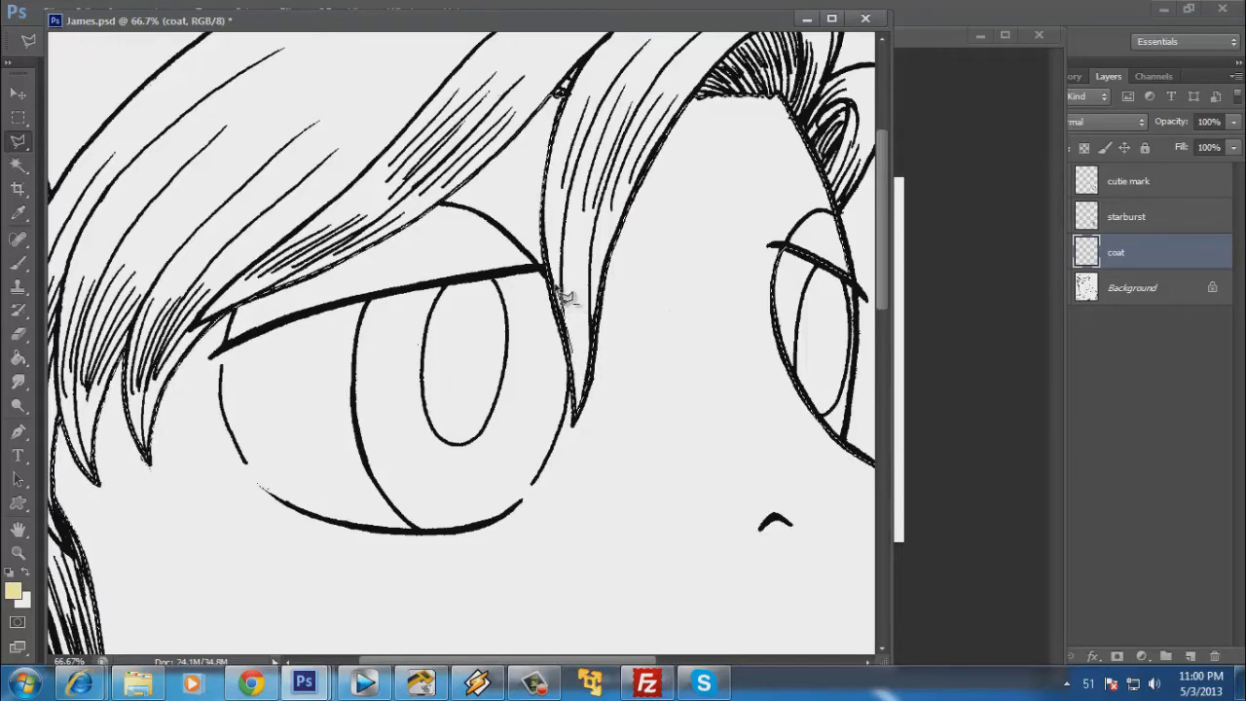
Extend the coat selection along the upper eyelid, down the eye's outline and around the hair tip.
left_click_drag(491, 291, 320, 318)
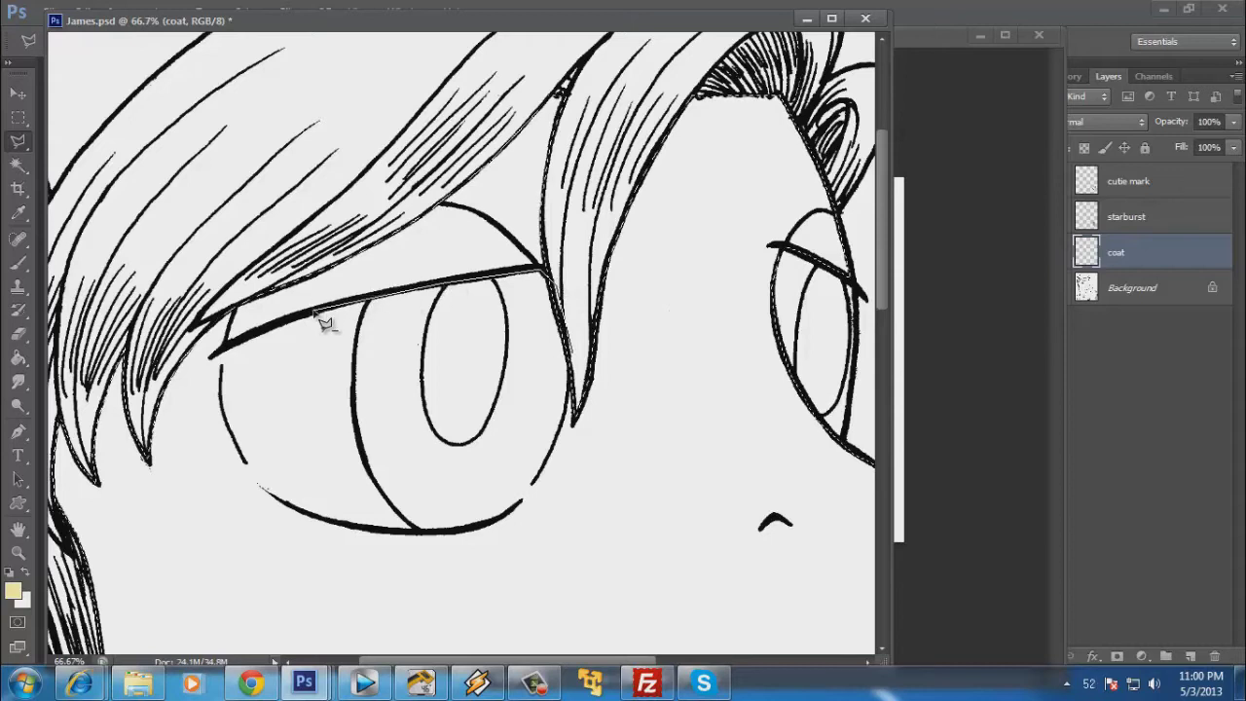
mouse_move(226, 358)
left_mouse_down()
mouse_move(237, 448)
mouse_move(277, 503)
mouse_move(434, 537)
mouse_move(470, 536)
mouse_move(543, 494)
mouse_move(576, 413)
left_mouse_up()
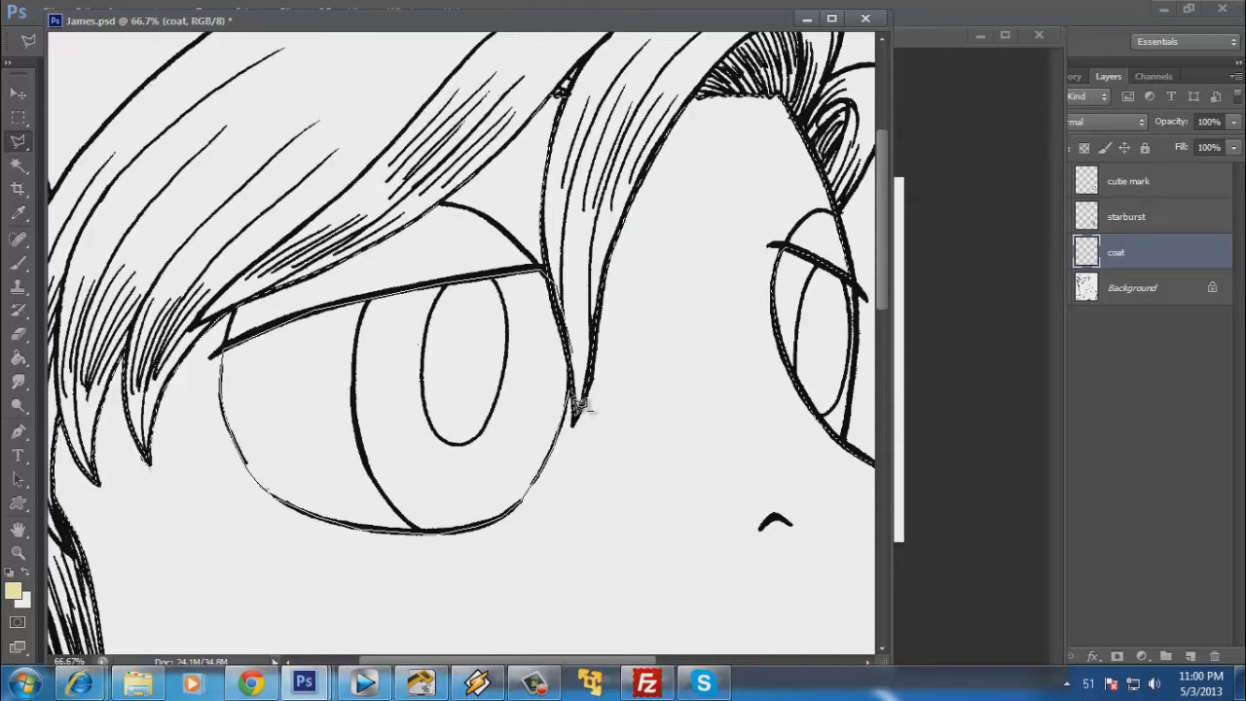
mouse_move(576, 410)
left_mouse_down()
mouse_move(578, 422)
mouse_move(585, 379)
left_mouse_up()
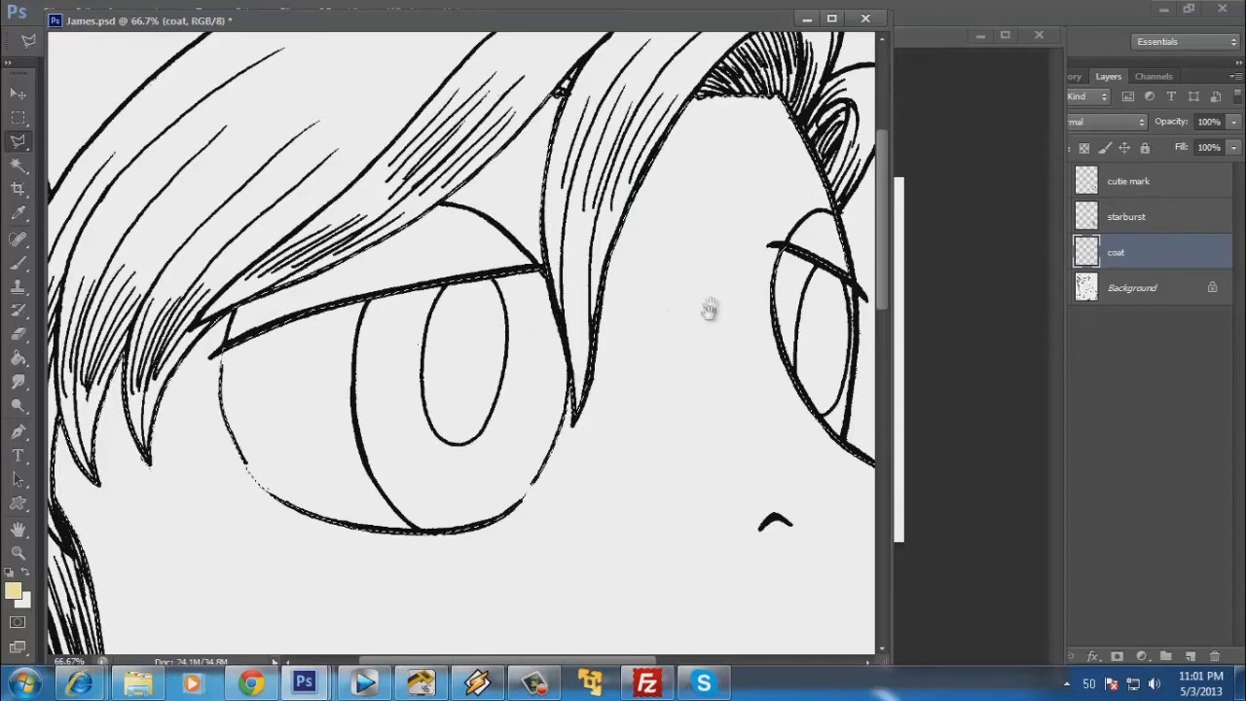
mouse_move(688, 390)
left_mouse_down()
mouse_move(618, 348)
mouse_move(546, 344)
left_mouse_up()
mouse_move(570, 426)
left_mouse_down()
mouse_move(562, 286)
mouse_move(589, 246)
left_mouse_up()
mouse_move(584, 412)
left_mouse_down()
mouse_move(523, 287)
mouse_move(523, 197)
left_mouse_up()
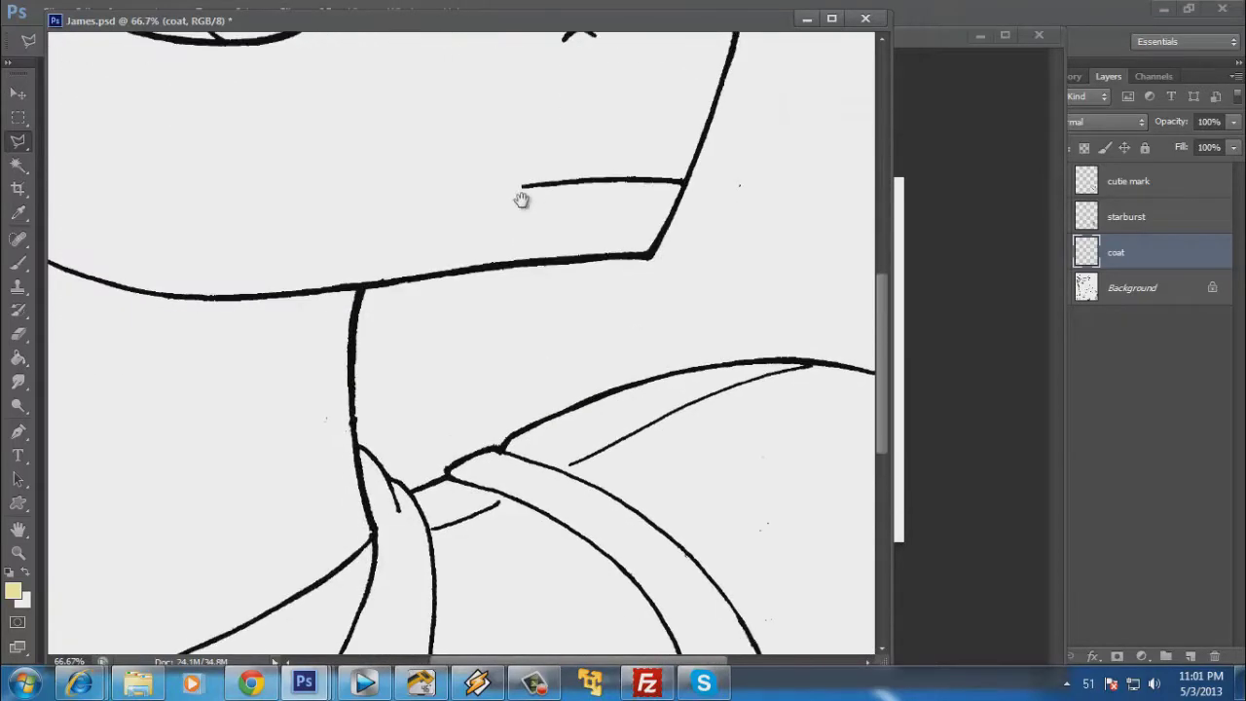
mouse_move(537, 383)
left_mouse_down()
mouse_move(562, 411)
mouse_move(406, 353)
mouse_move(669, 282)
left_mouse_up()
left_click_drag(387, 292, 526, 247)
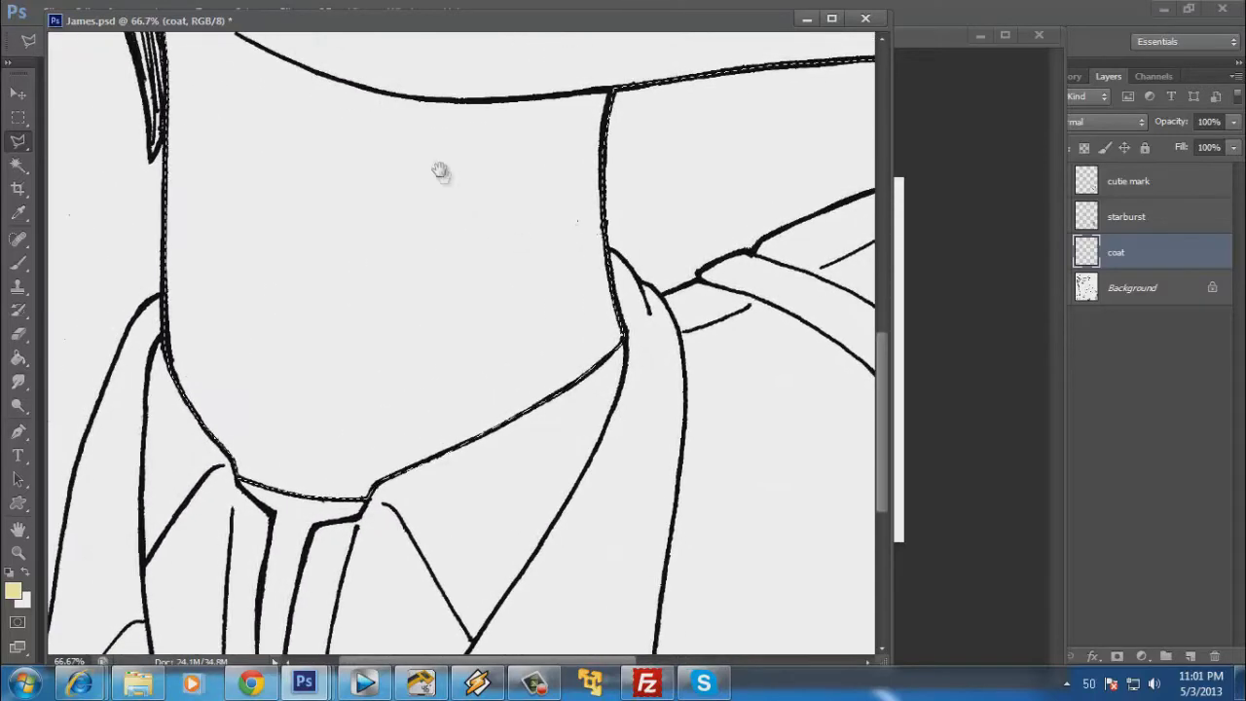
left_click_drag(439, 173, 365, 503)
left_click_drag(361, 389, 331, 571)
left_click_drag(437, 340, 437, 447)
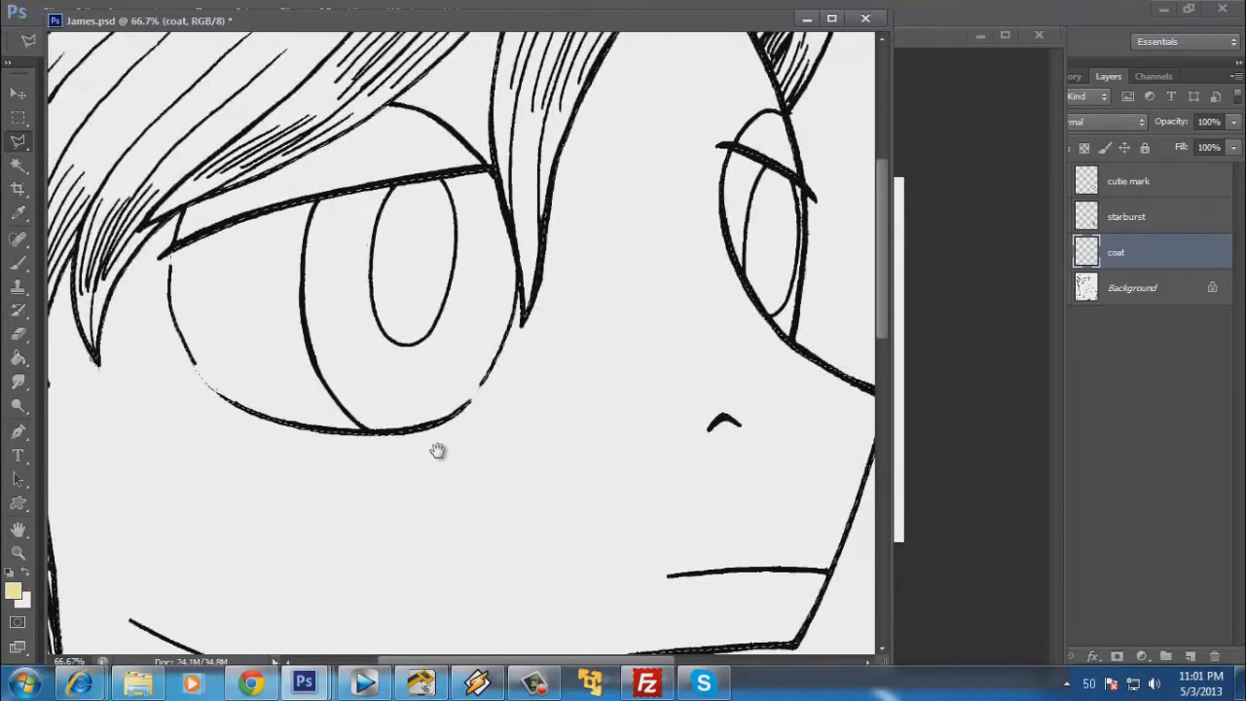
mouse_move(556, 276)
left_mouse_down()
mouse_move(517, 378)
mouse_move(528, 357)
left_mouse_up()
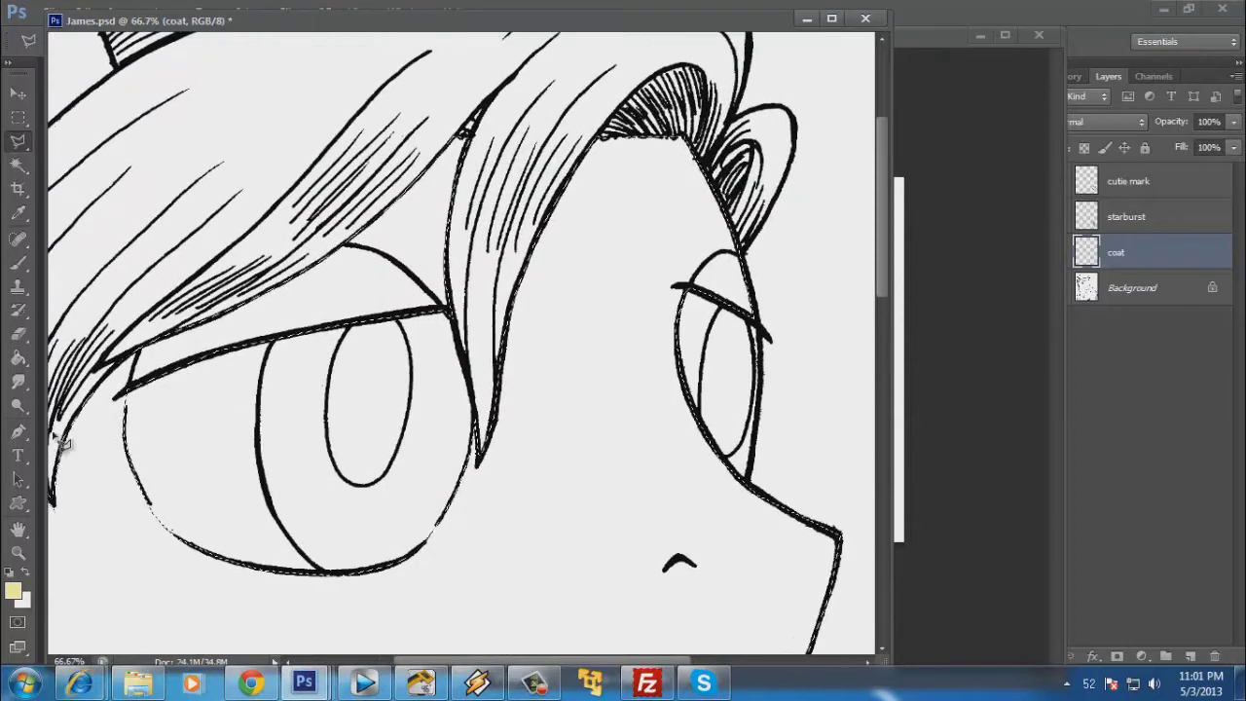
left_click(18, 552)
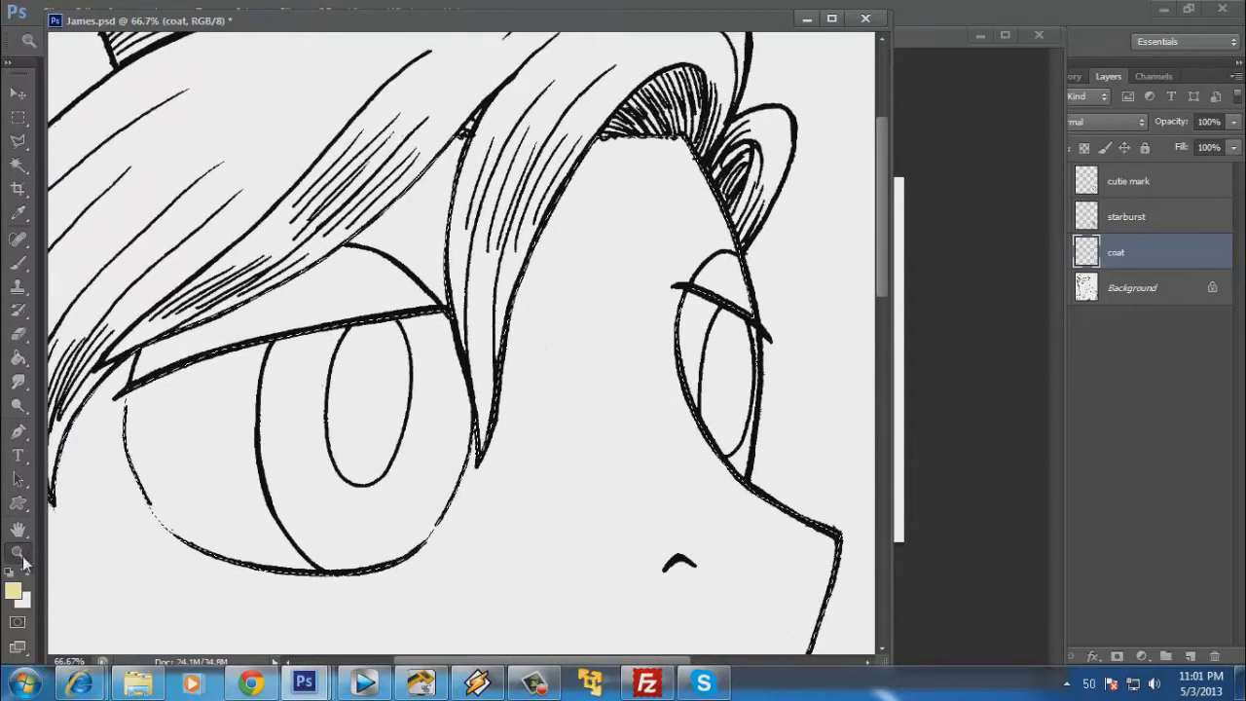
left_click(546, 357, "alt")
left_click(546, 356, "alt")
left_click(546, 366, "alt")
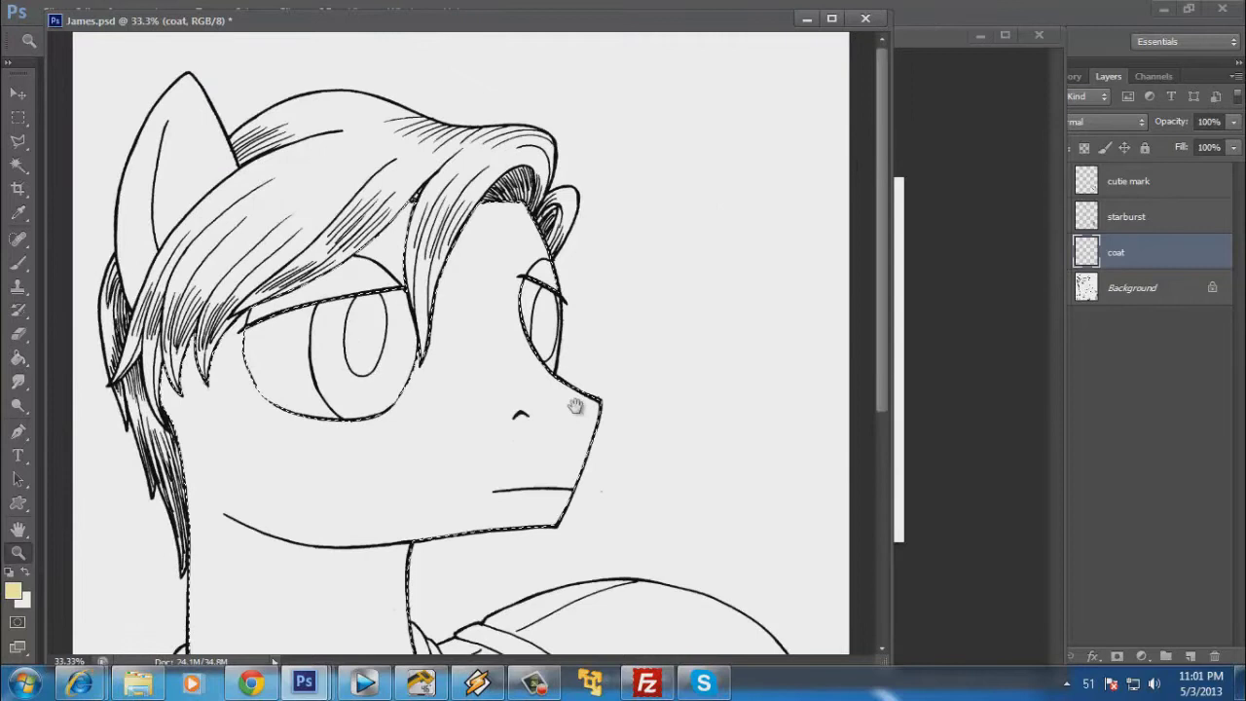
left_click_drag(576, 407, 593, 290)
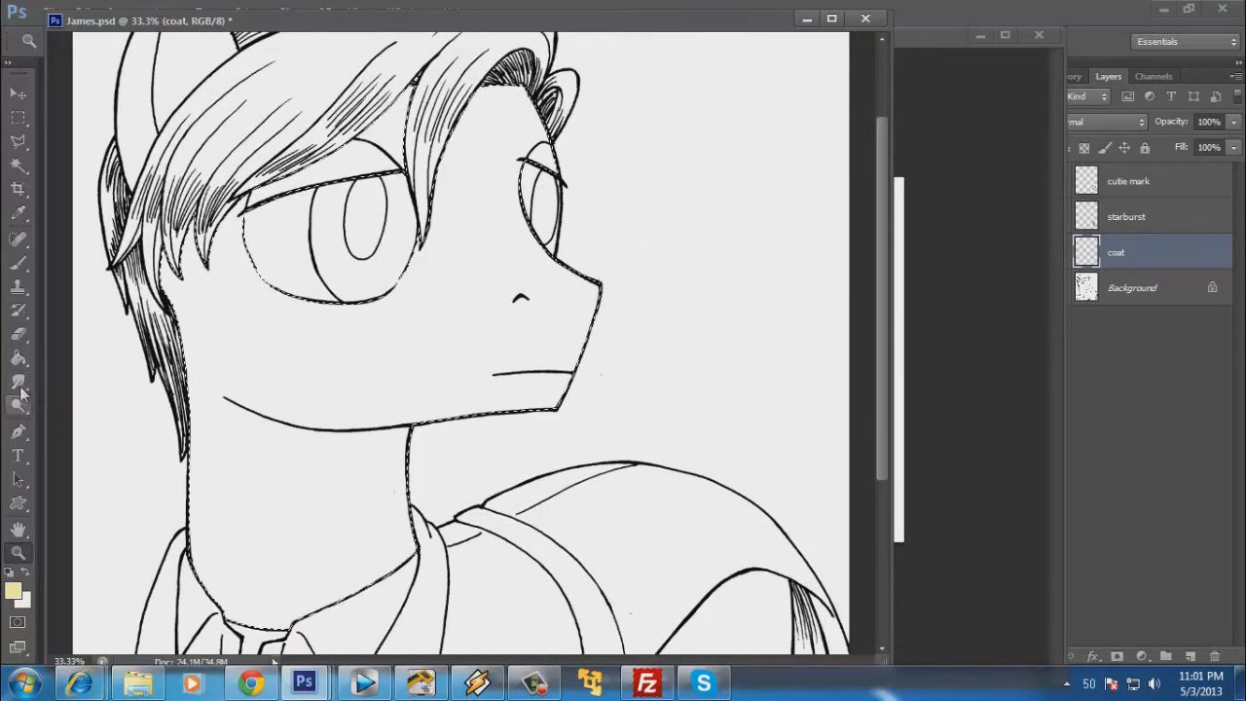
left_click(17, 357)
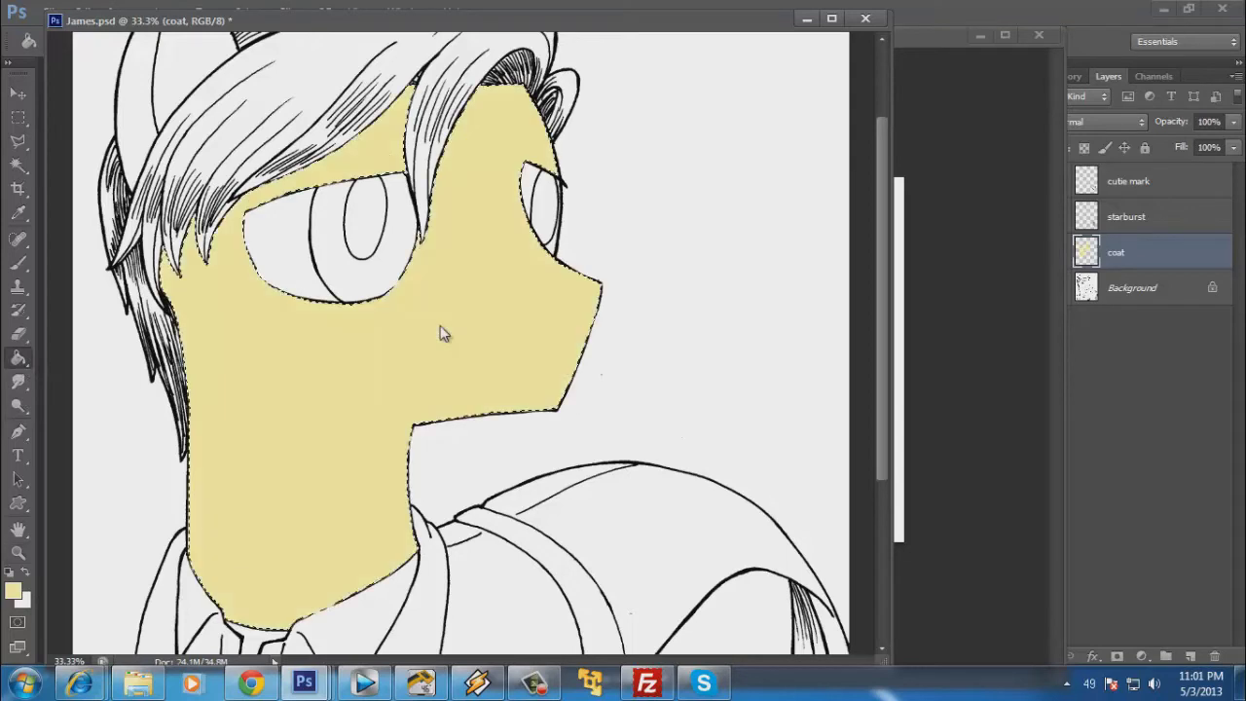
Set the coat layer to Multiply so the nose, mouth and jaw lines show through the tan fill.
left_click(1144, 124)
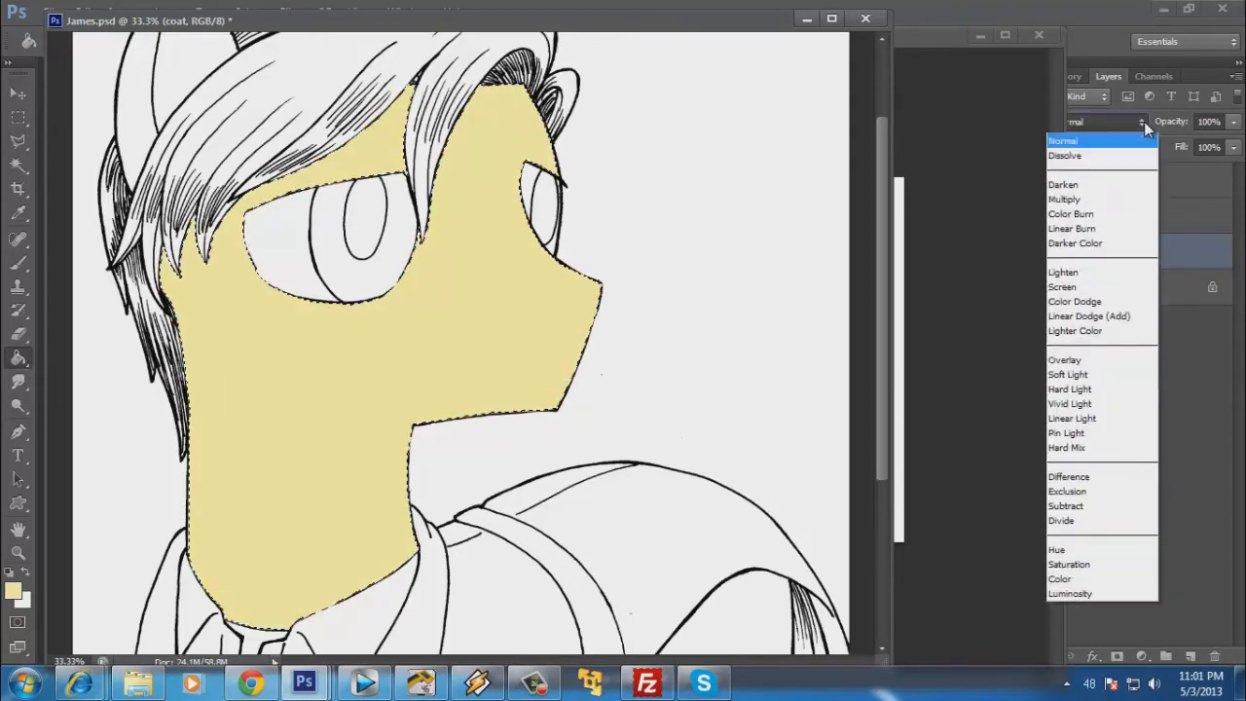
left_click(1113, 199)
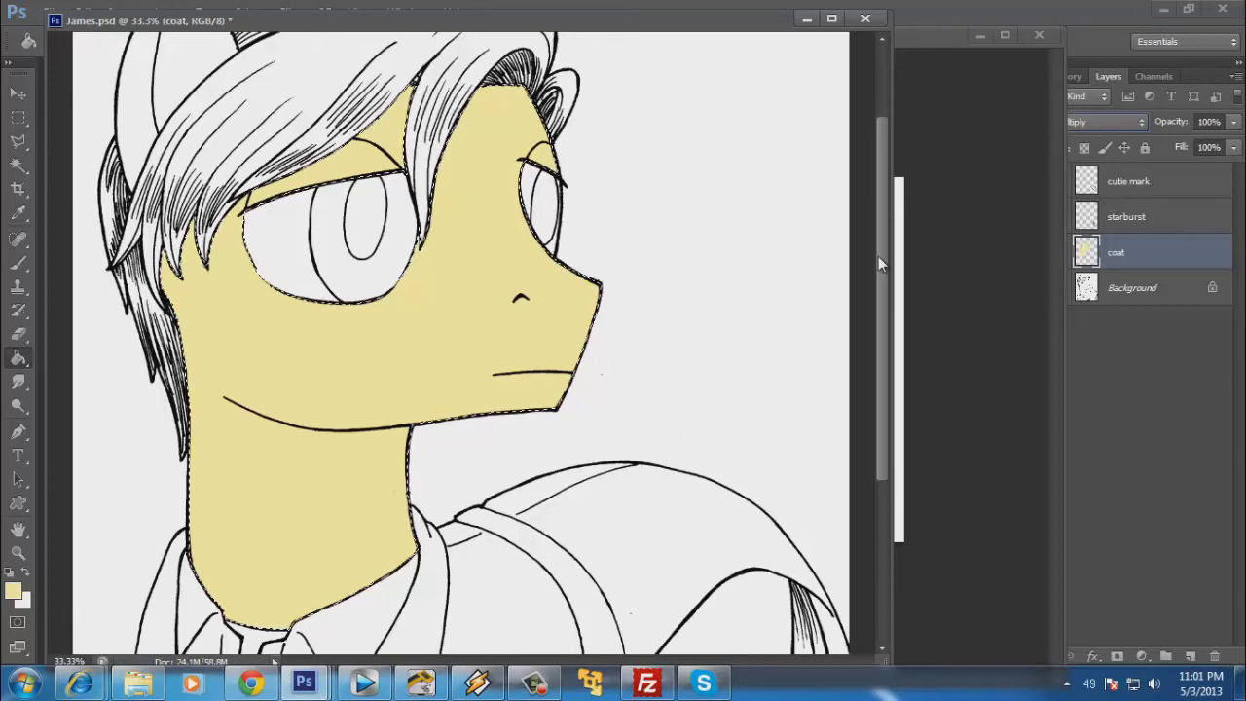
left_click_drag(879, 256, 875, 481)
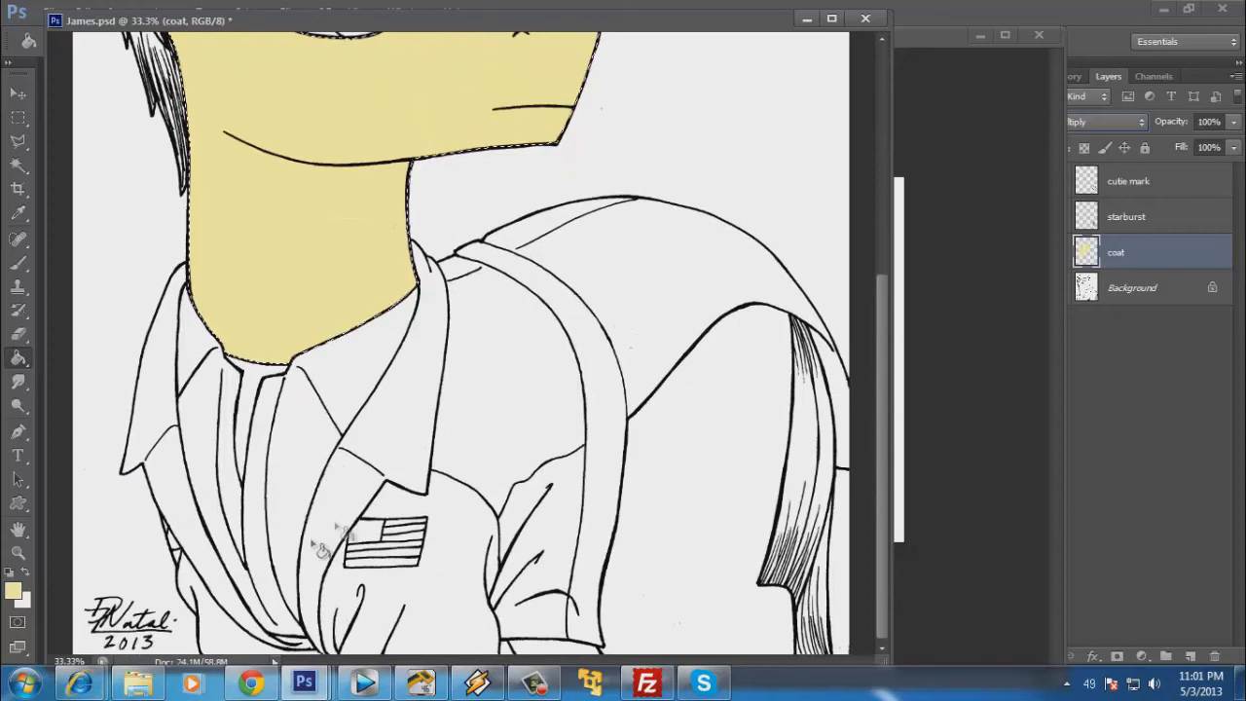
Lasso the exposed coat along the pony's back, shoulder and tail edge, then zoom out to 33.3%.
left_click(18, 552)
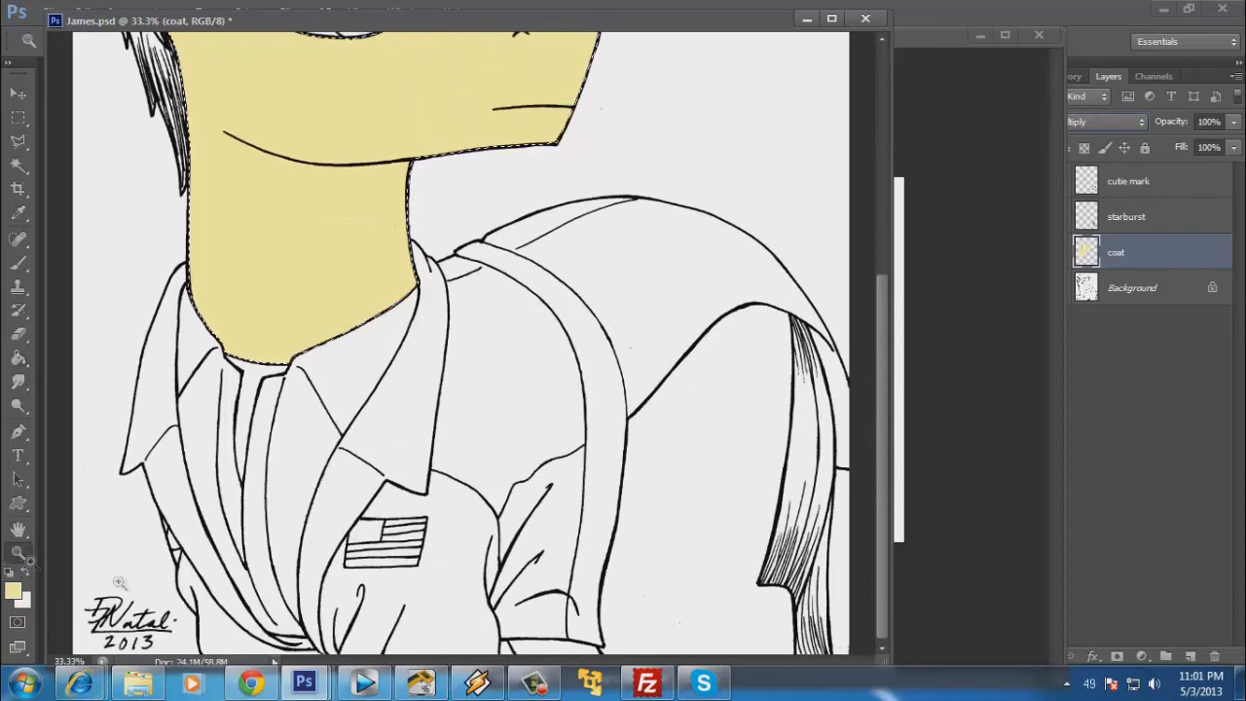
left_click(675, 541)
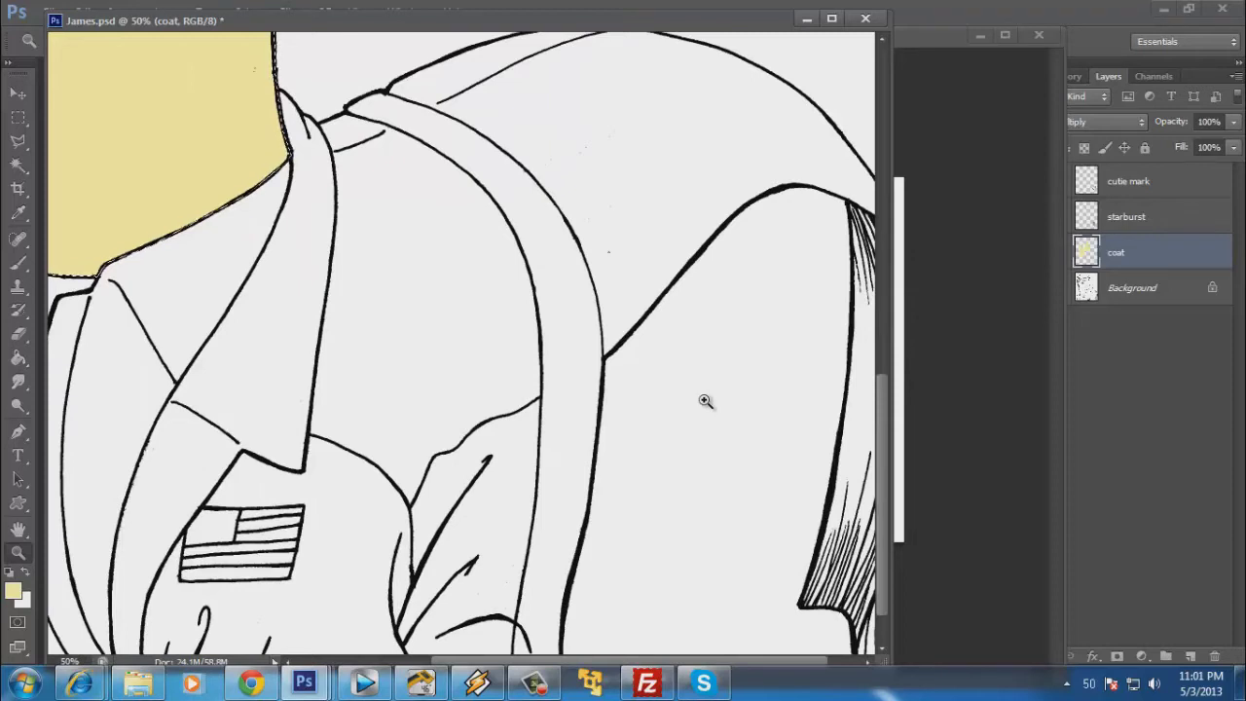
left_click_drag(704, 399, 634, 292)
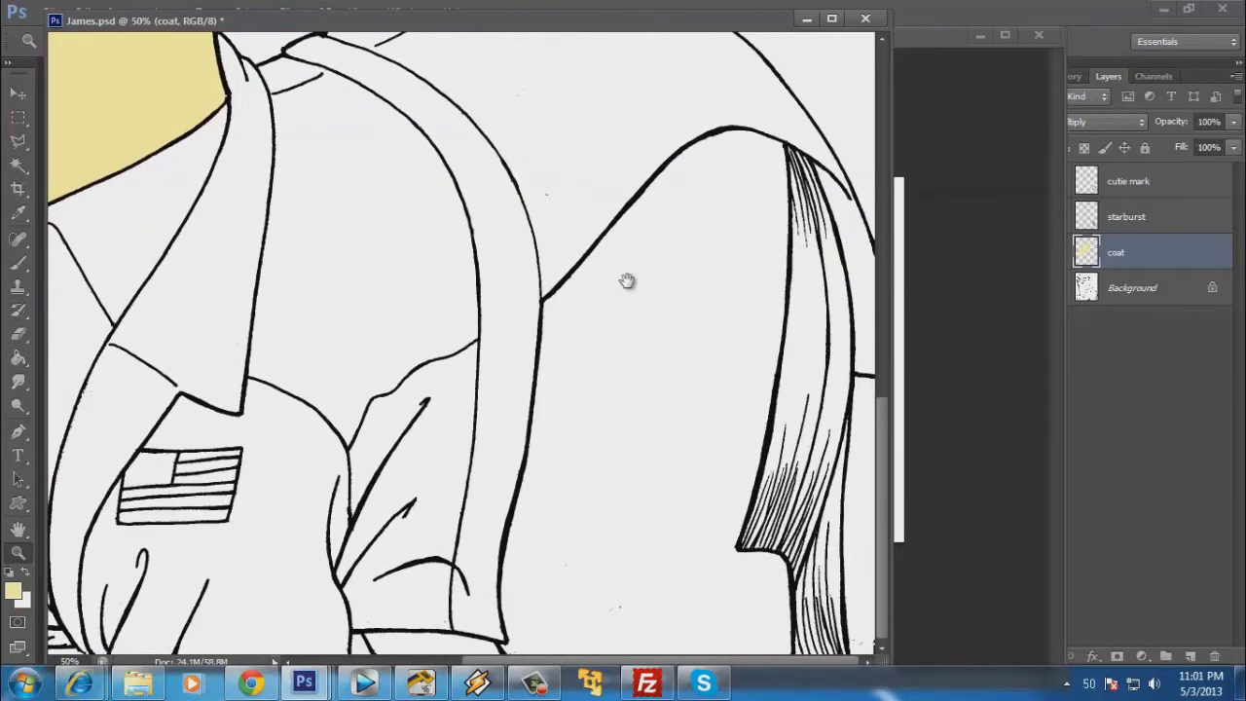
left_click(701, 270)
left_click_drag(649, 279, 624, 283)
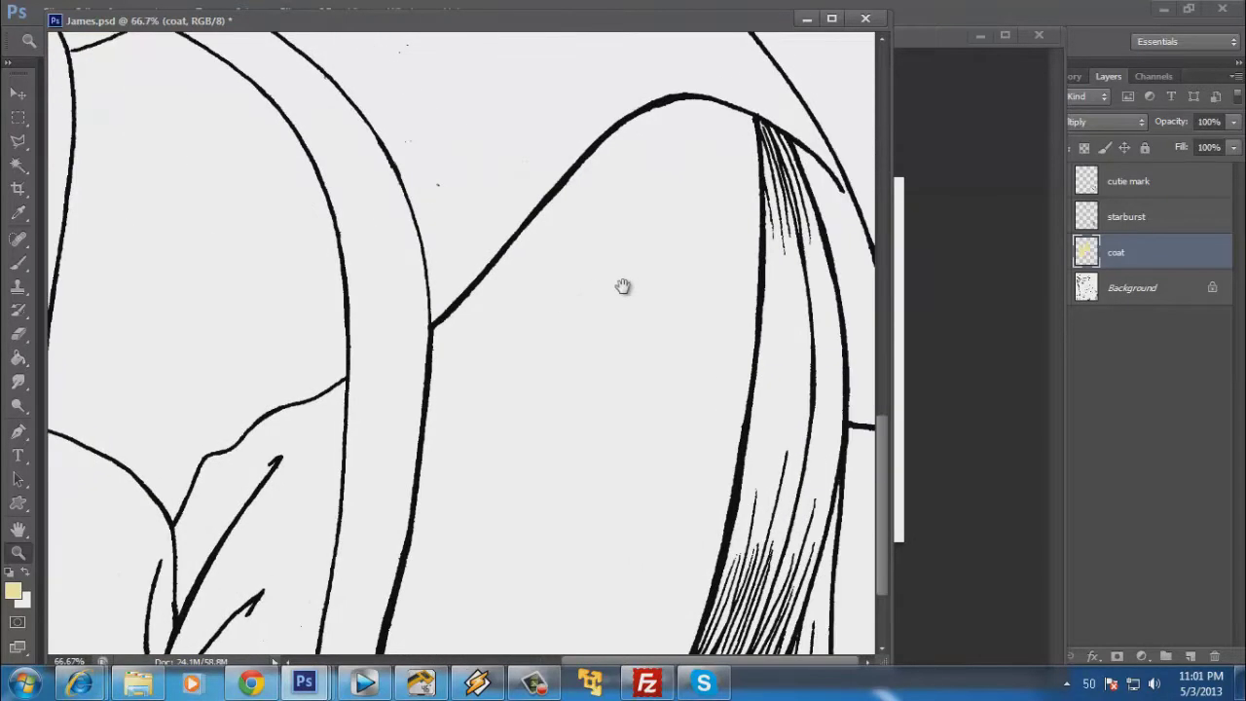
left_click(18, 141)
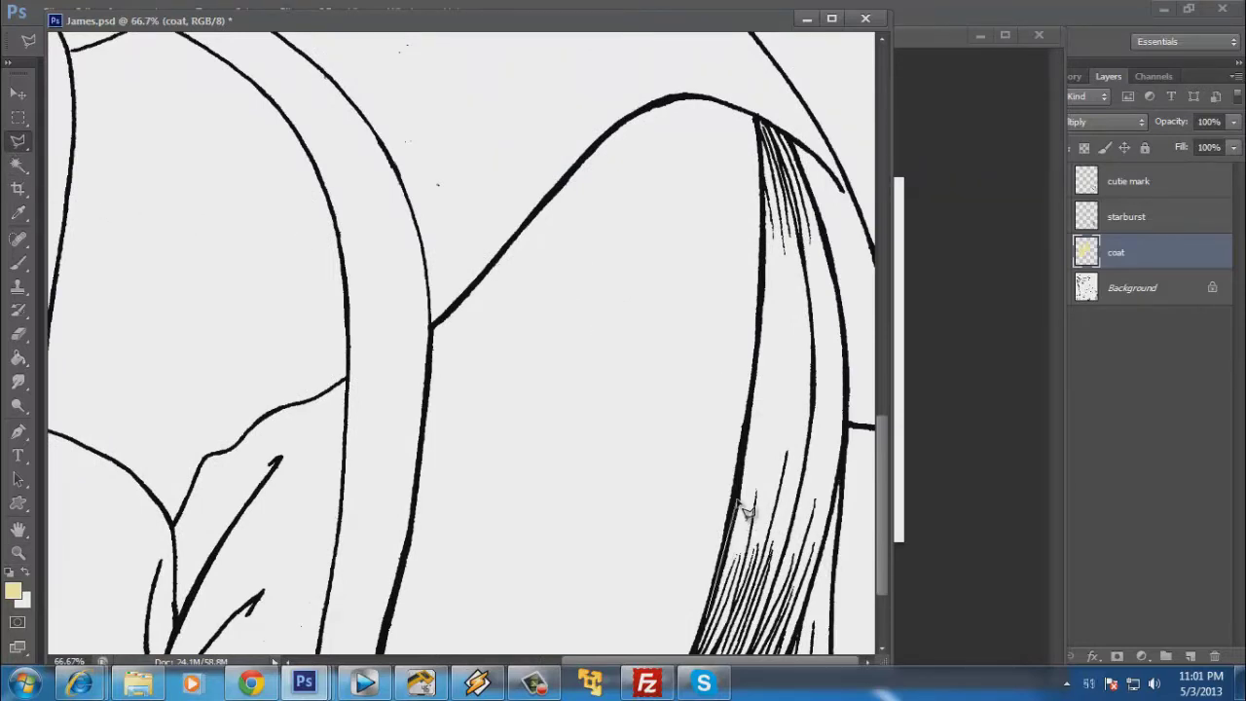
mouse_move(767, 368)
left_mouse_down()
mouse_move(794, 279)
mouse_move(768, 132)
mouse_move(712, 116)
mouse_move(709, 99)
mouse_move(673, 100)
mouse_move(565, 177)
mouse_move(433, 331)
mouse_move(414, 582)
mouse_move(392, 649)
mouse_move(384, 576)
mouse_move(456, 508)
mouse_move(468, 516)
mouse_move(474, 647)
mouse_move(313, 634)
mouse_move(282, 637)
mouse_move(285, 649)
mouse_move(455, 665)
mouse_move(584, 656)
mouse_move(857, 672)
left_mouse_up()
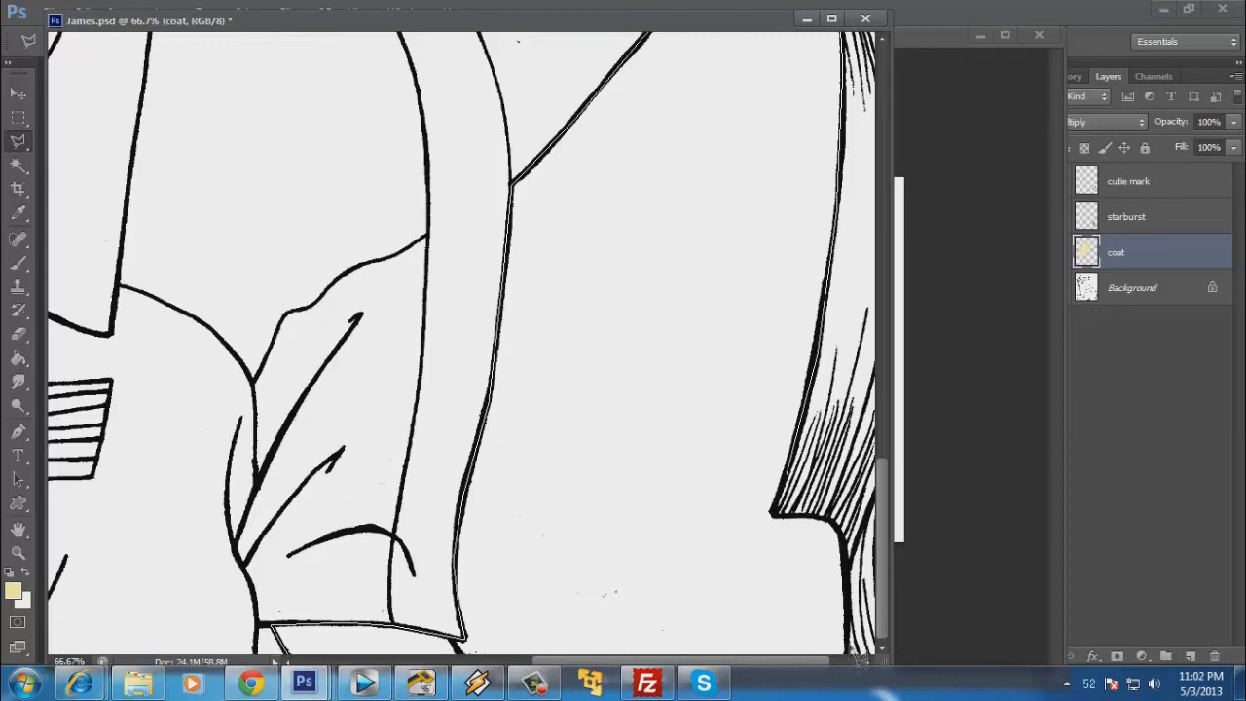
mouse_move(852, 623)
left_mouse_down()
mouse_move(857, 562)
mouse_move(839, 528)
mouse_move(788, 528)
left_mouse_up()
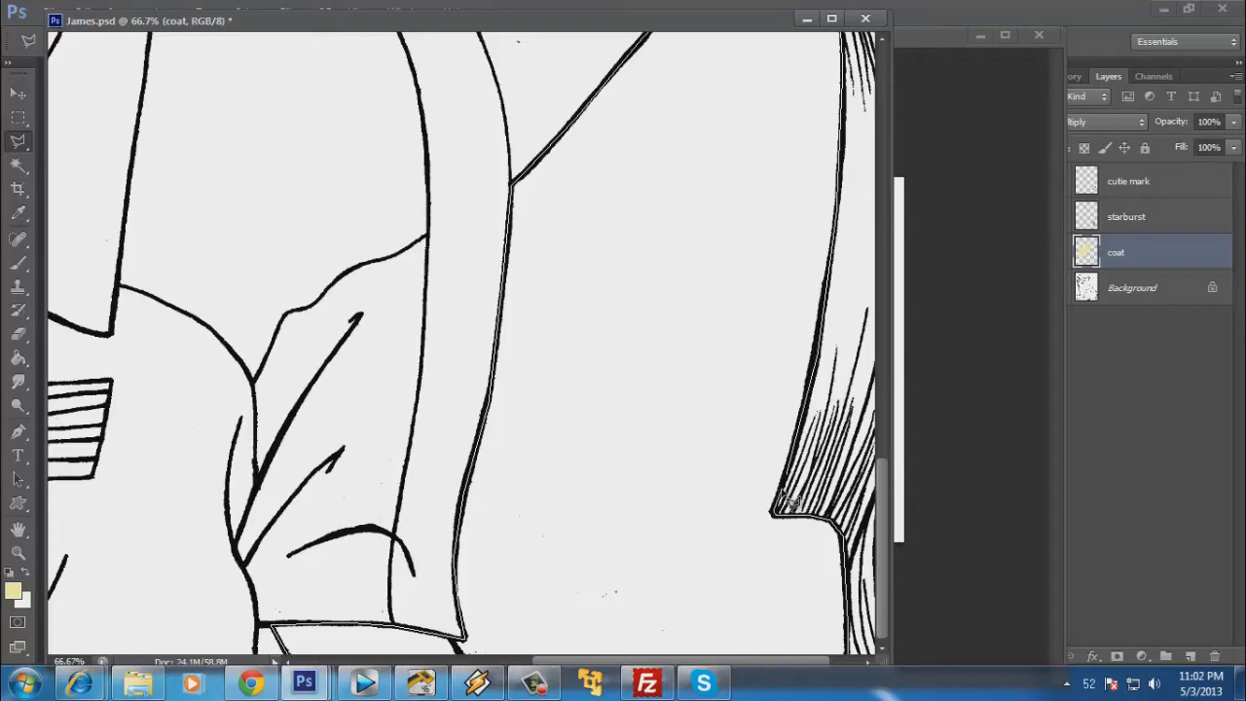
left_click_drag(788, 502, 774, 510)
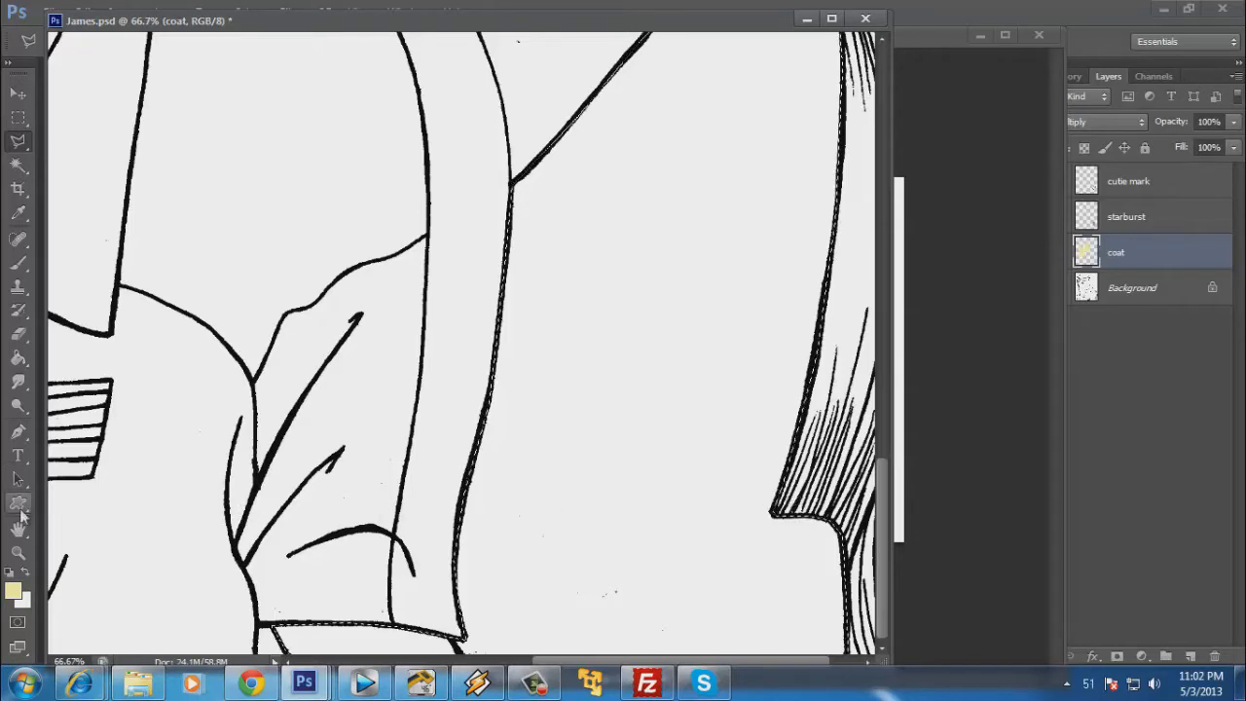
left_click(17, 553)
left_click(812, 281, "alt")
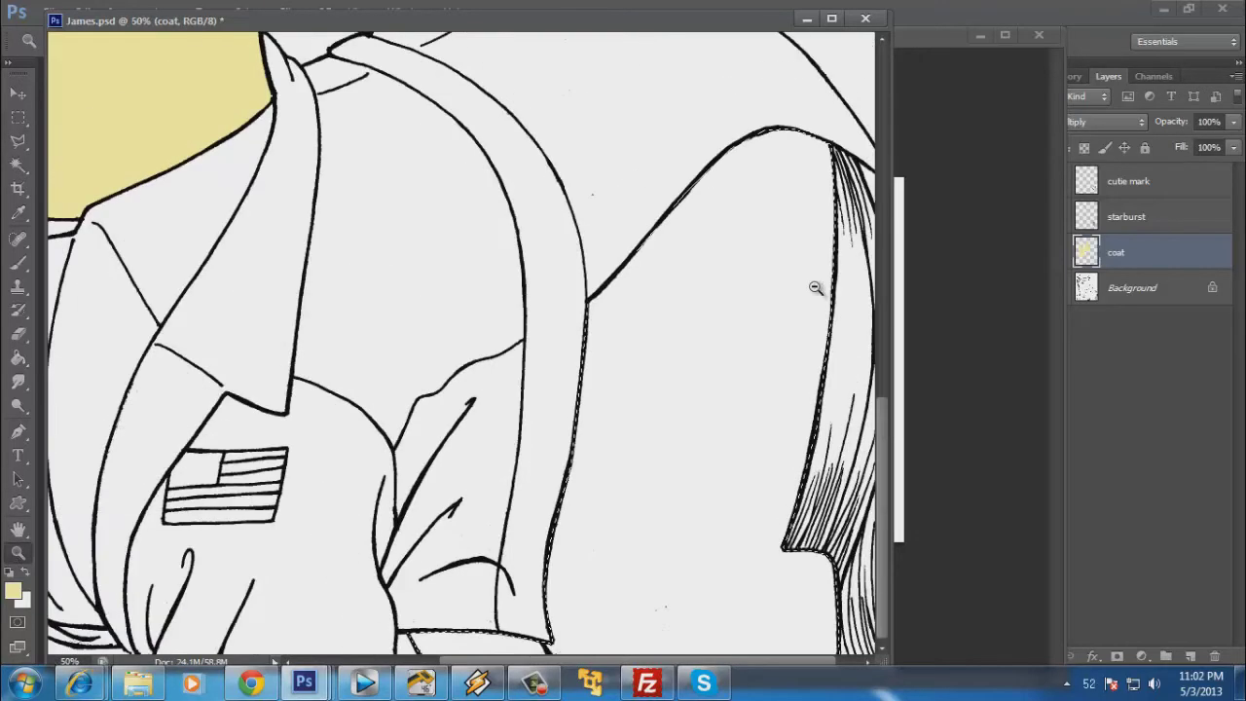
left_click(816, 288, "alt")
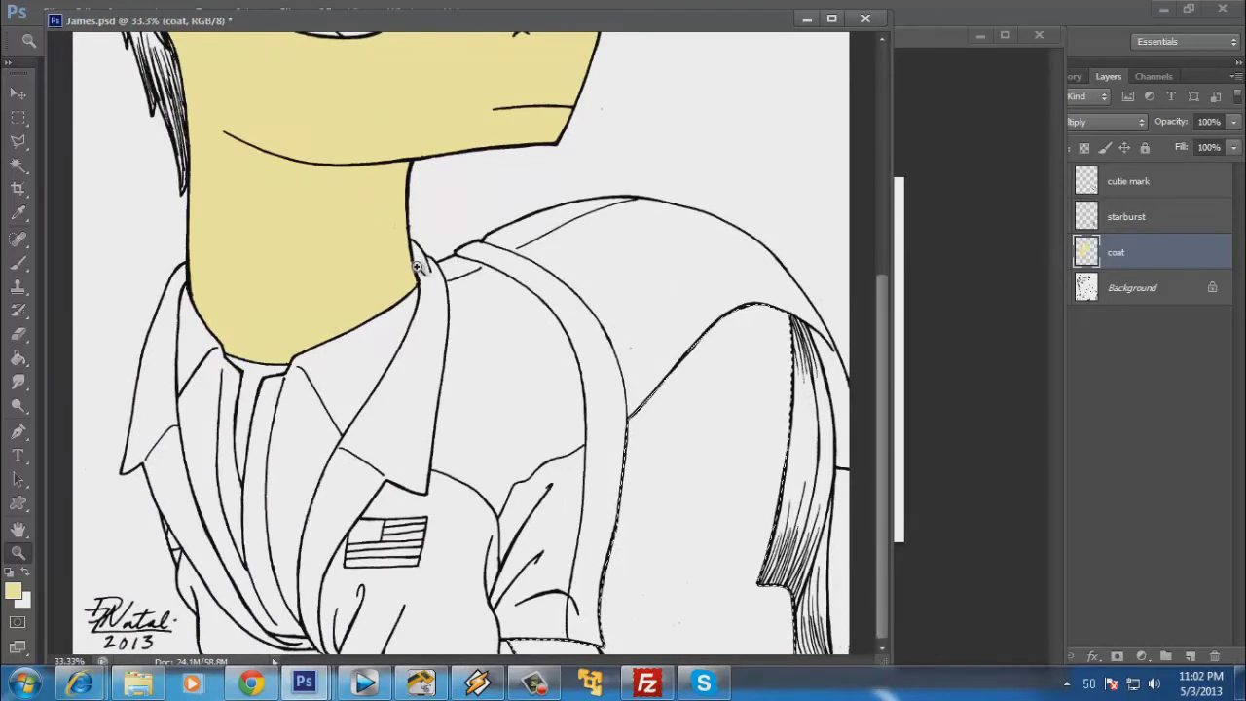
left_click(20, 358)
left_click(678, 472)
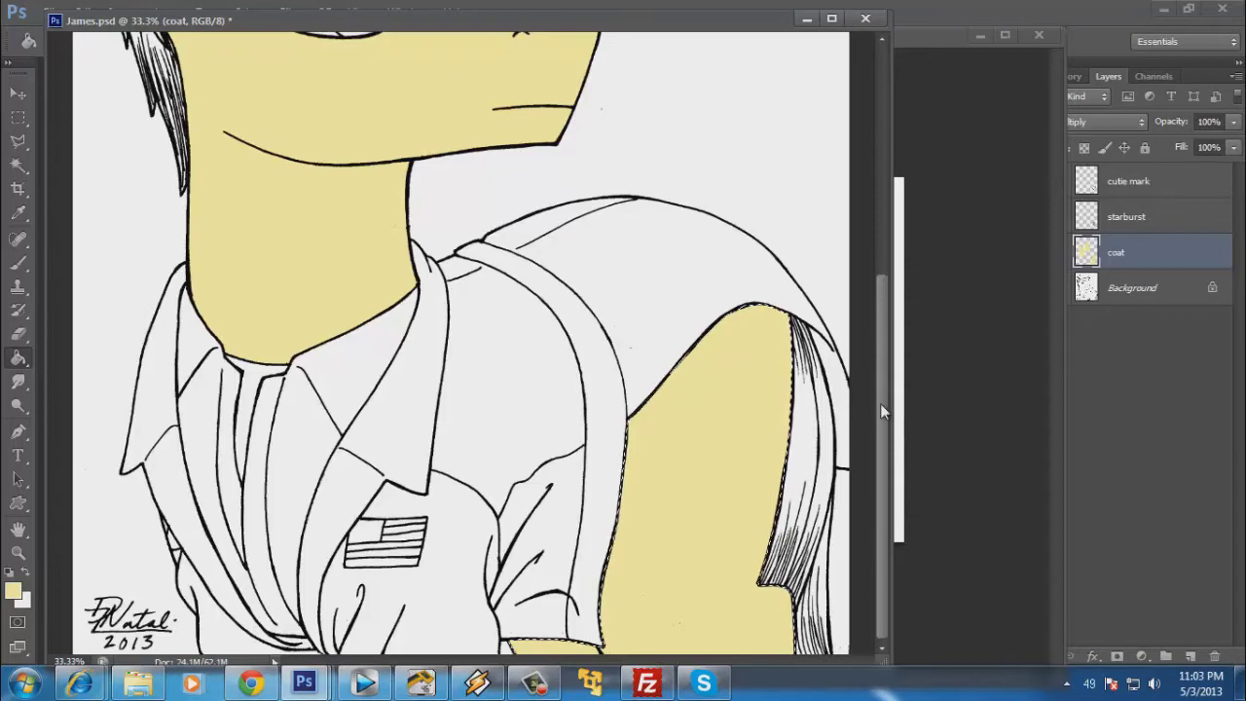
left_click_drag(880, 477, 898, 224)
left_click_drag(904, 186, 887, 433)
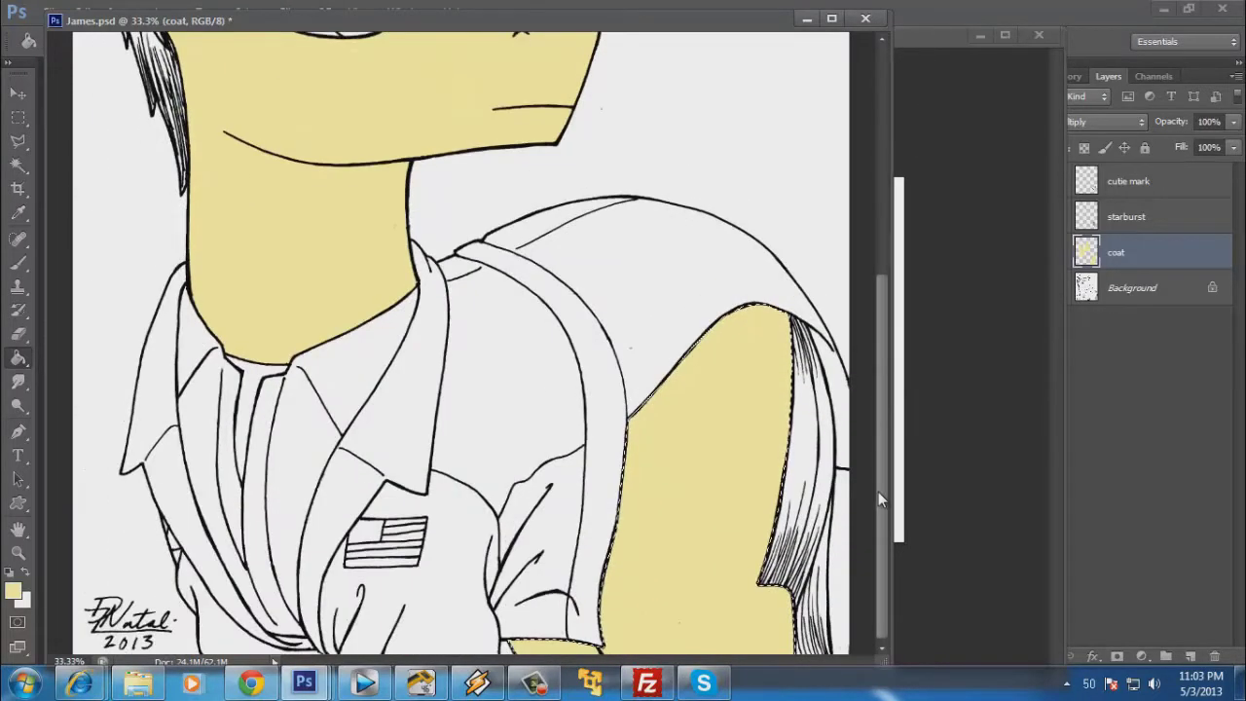
left_click_drag(879, 493, 906, 286)
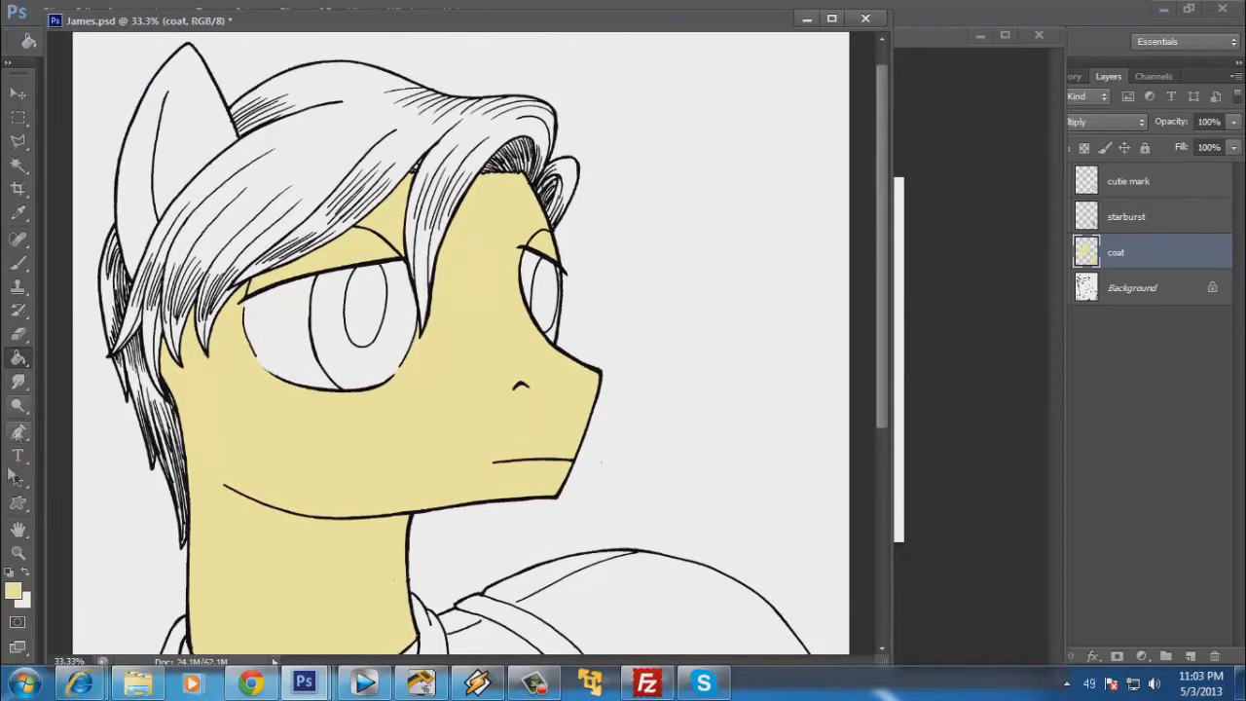
left_click(18, 552)
left_click(232, 212)
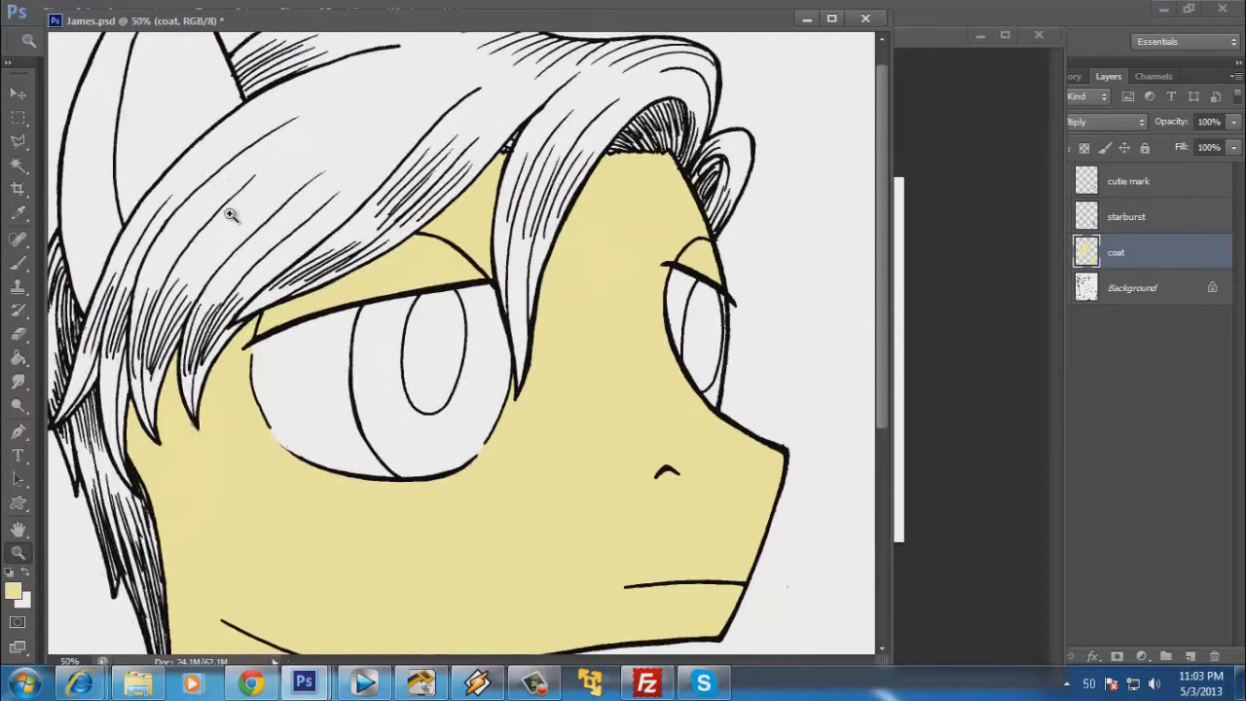
left_click(224, 183)
left_click_drag(228, 178, 389, 353)
Lasso the pony's ear, fill it with the pale tan coat colour, and deselect.
left_click(24, 142)
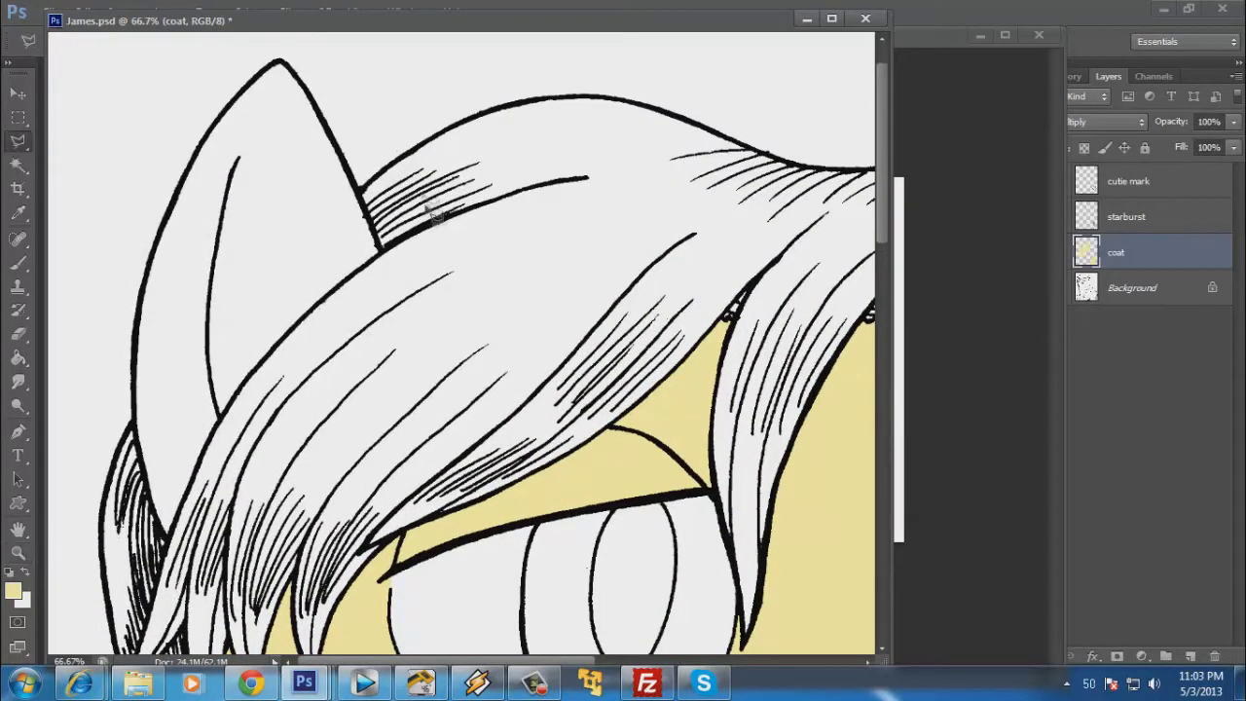
mouse_move(389, 261)
left_mouse_down()
mouse_move(321, 103)
mouse_move(278, 68)
mouse_move(186, 199)
mouse_move(194, 191)
mouse_move(146, 316)
mouse_move(146, 456)
mouse_move(180, 555)
mouse_move(201, 455)
mouse_move(195, 546)
mouse_move(180, 553)
mouse_move(264, 362)
mouse_move(278, 368)
mouse_move(387, 266)
mouse_move(383, 255)
left_mouse_up()
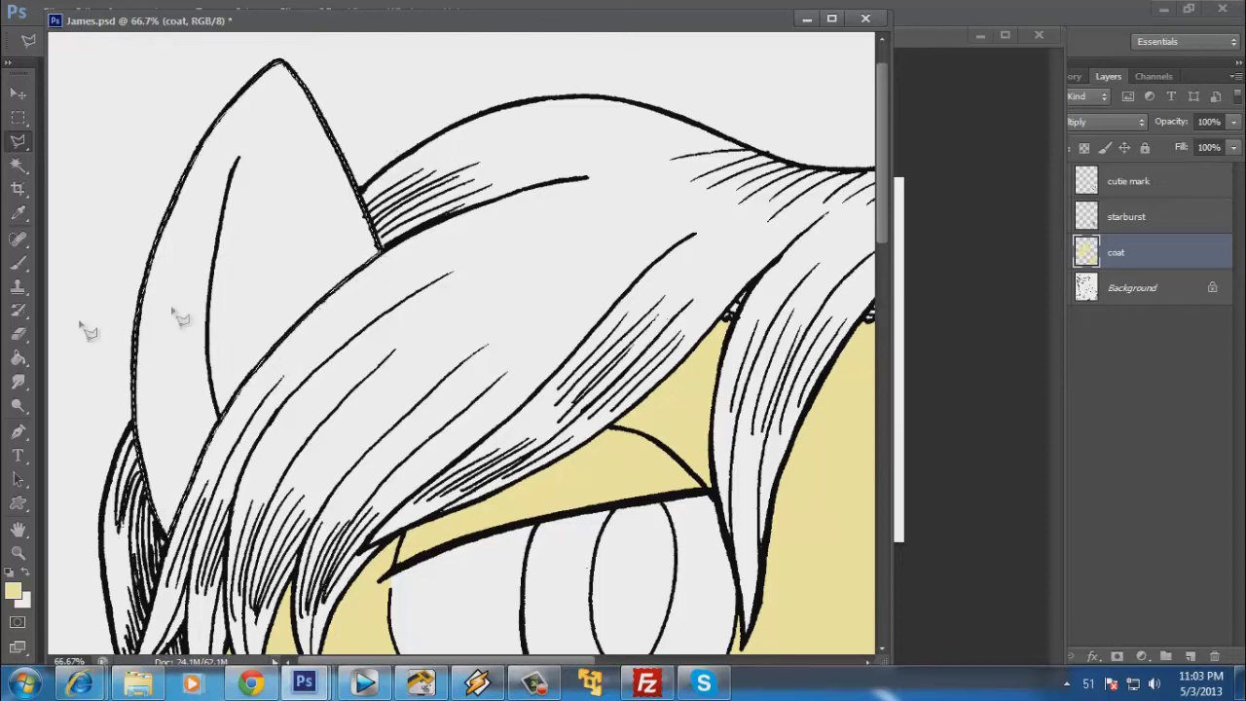
left_click(22, 359)
left_click(243, 243)
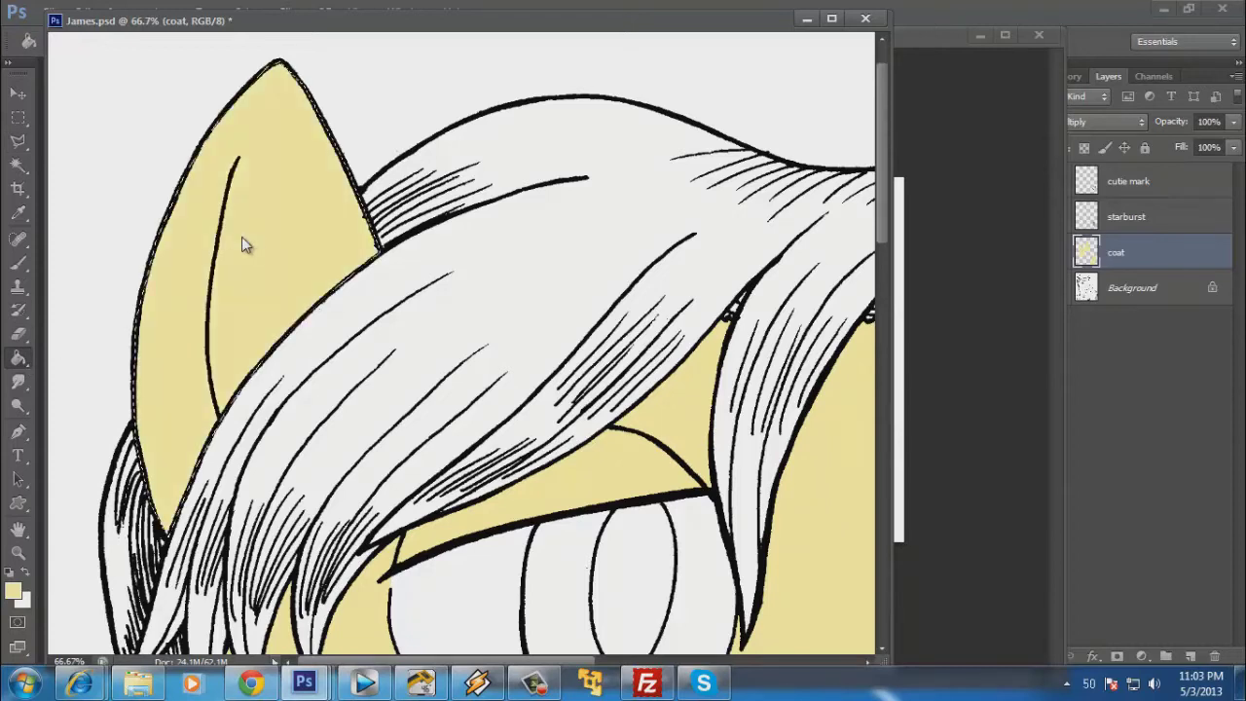
left_click(17, 117)
left_click(523, 55)
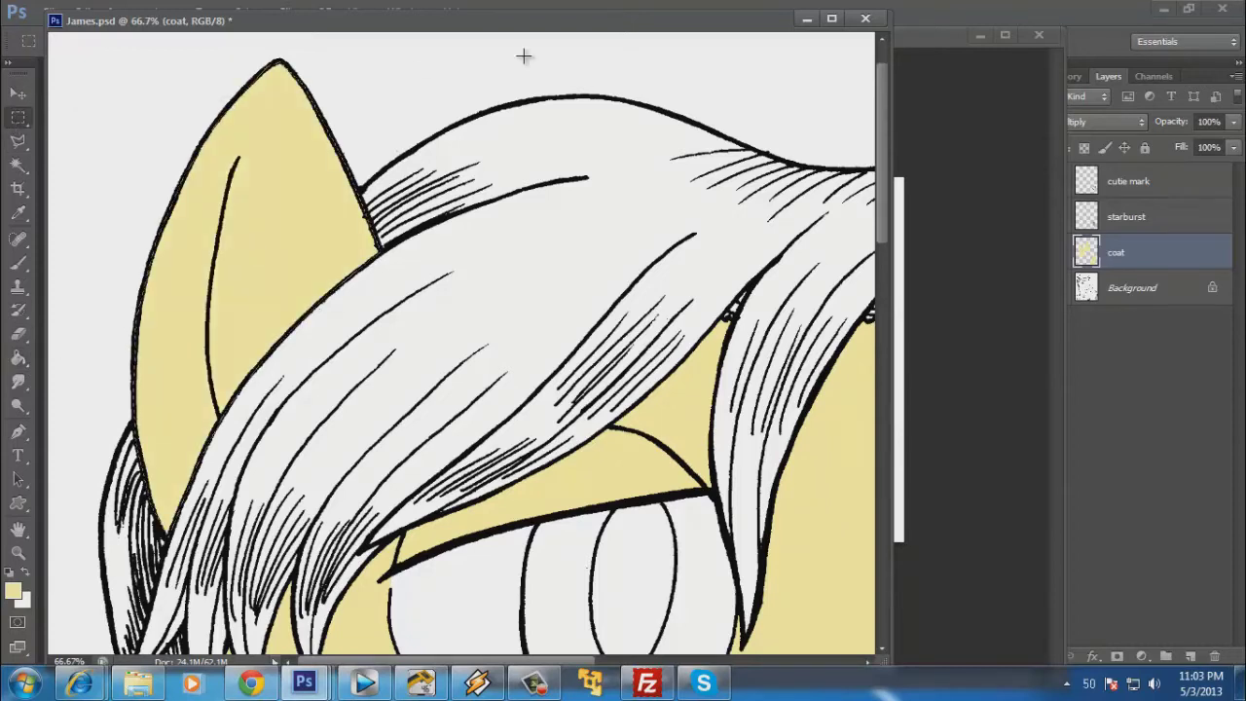
left_click(18, 552)
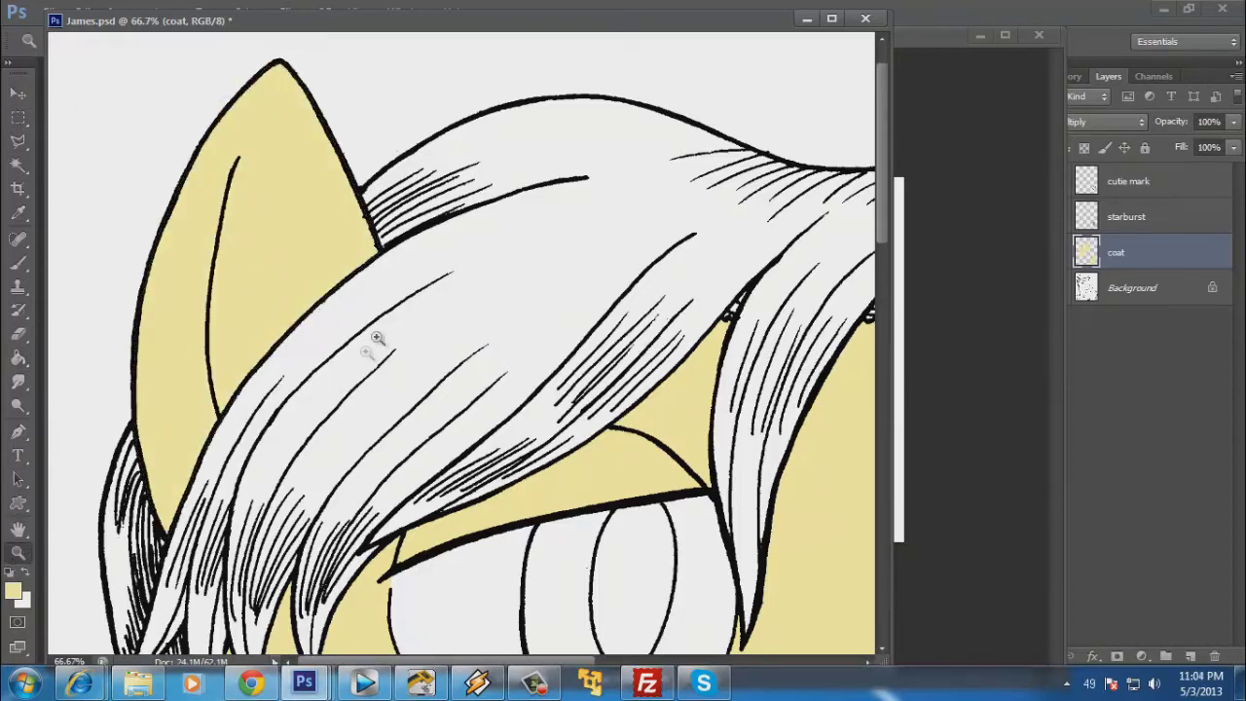
left_click(378, 335, "alt")
left_click(381, 321, "alt")
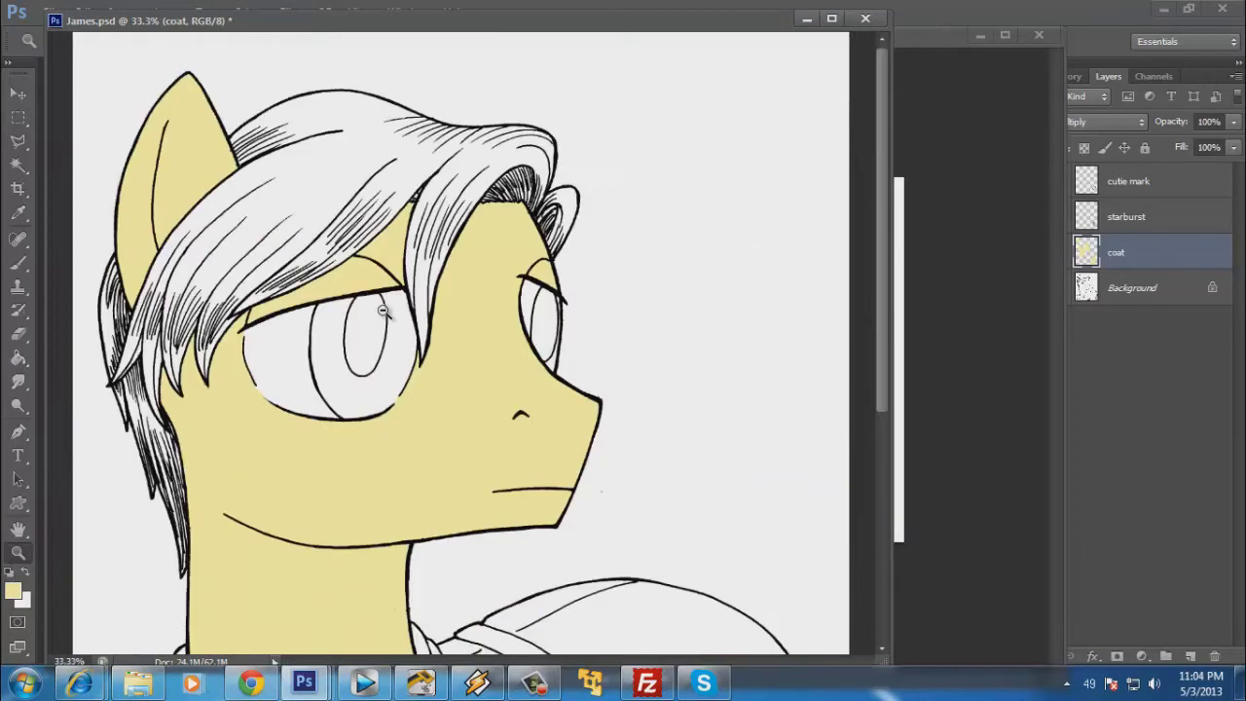
left_click(383, 309, "alt")
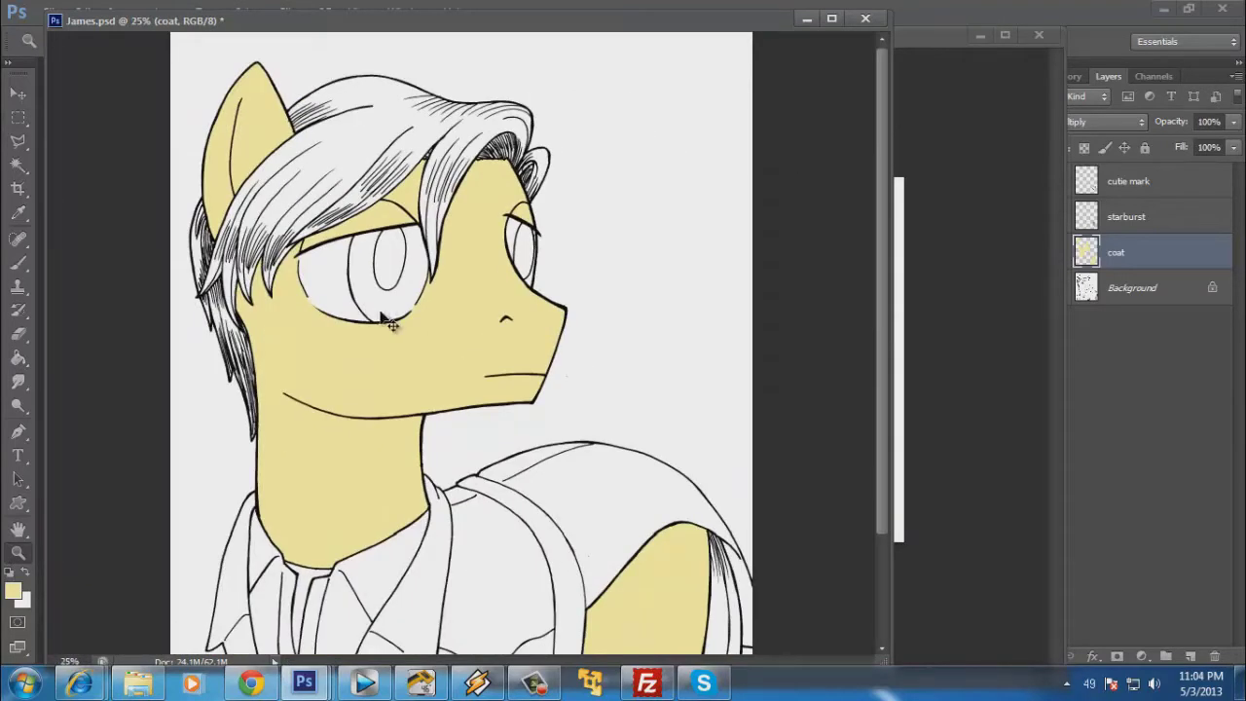
left_click(477, 683)
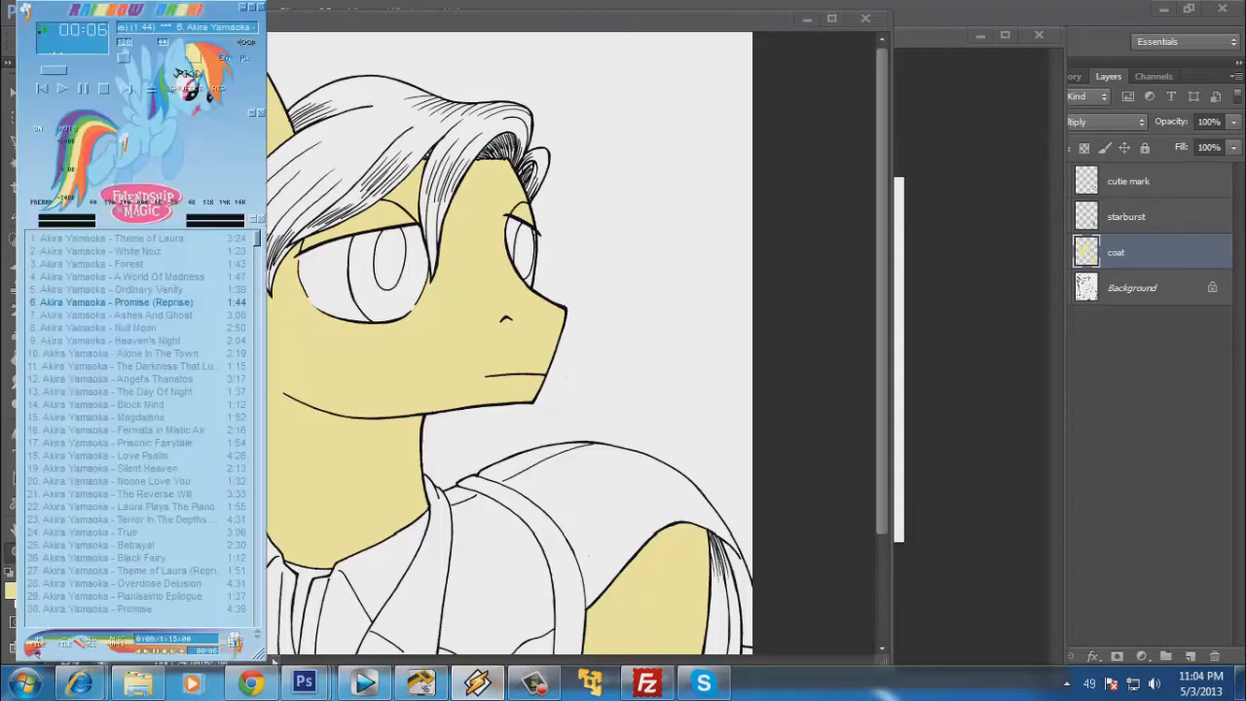
left_click_drag(141, 59, 129, 60)
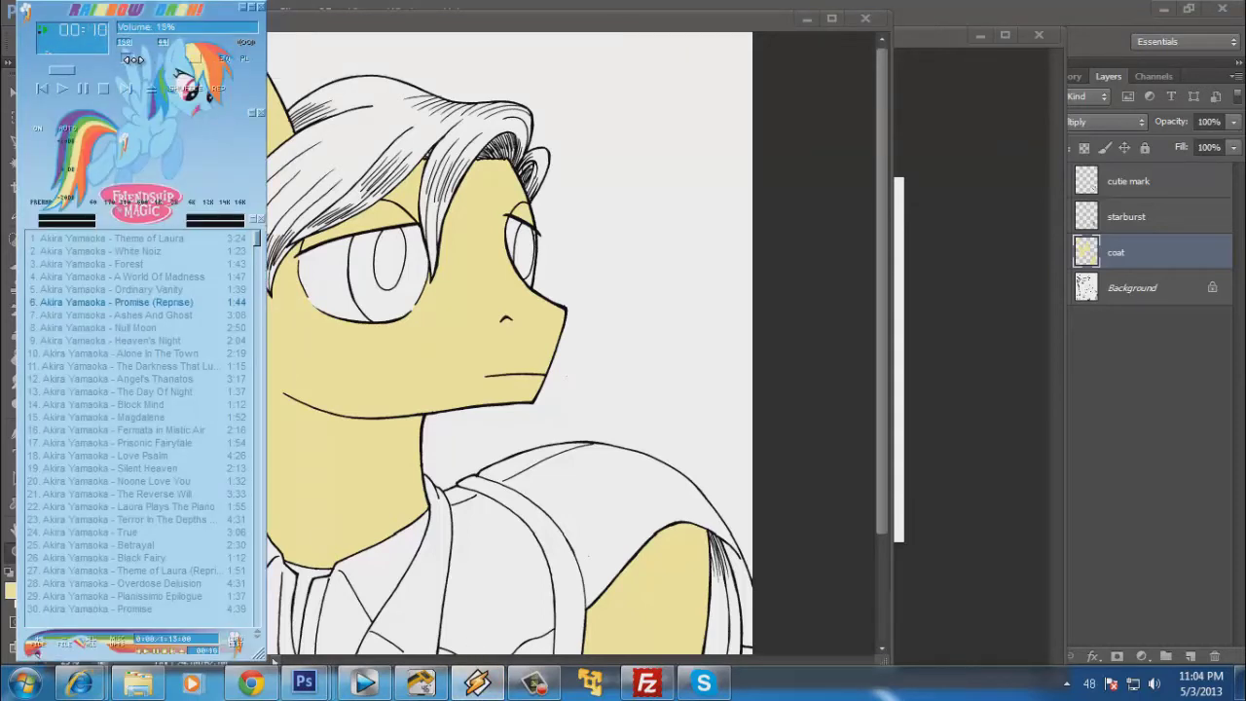
left_click(245, 9)
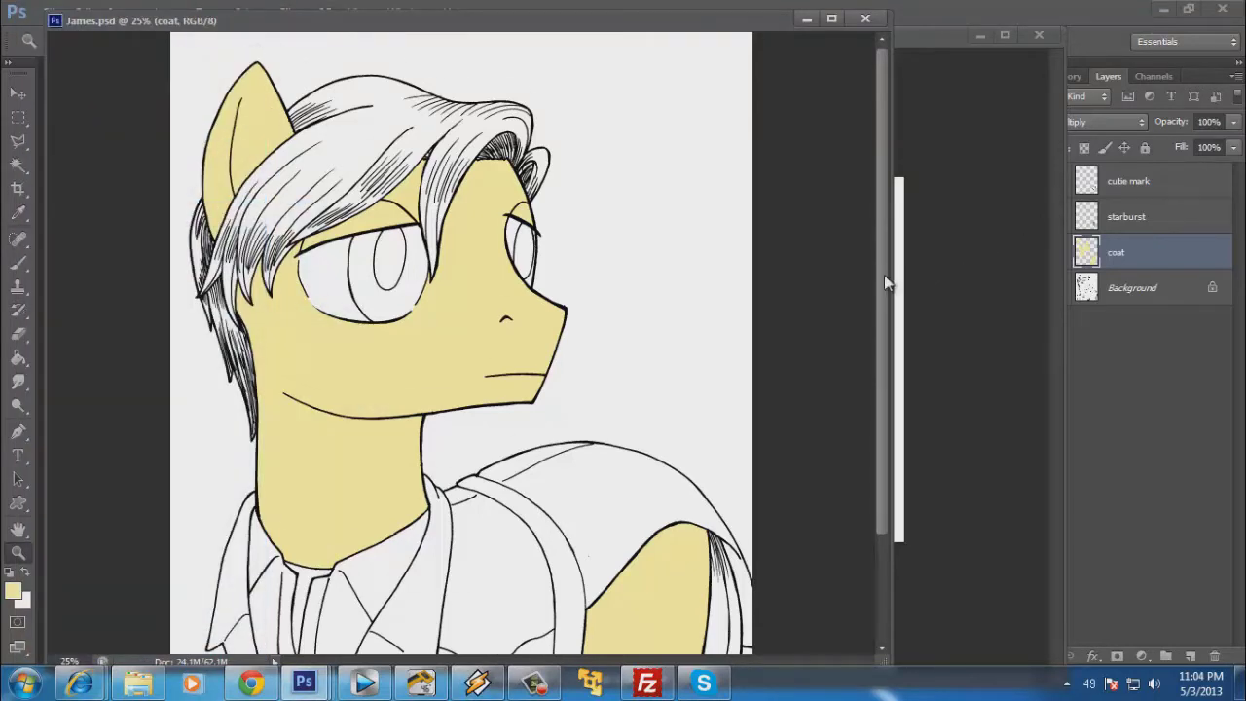
scroll(910, 381, "down", 5)
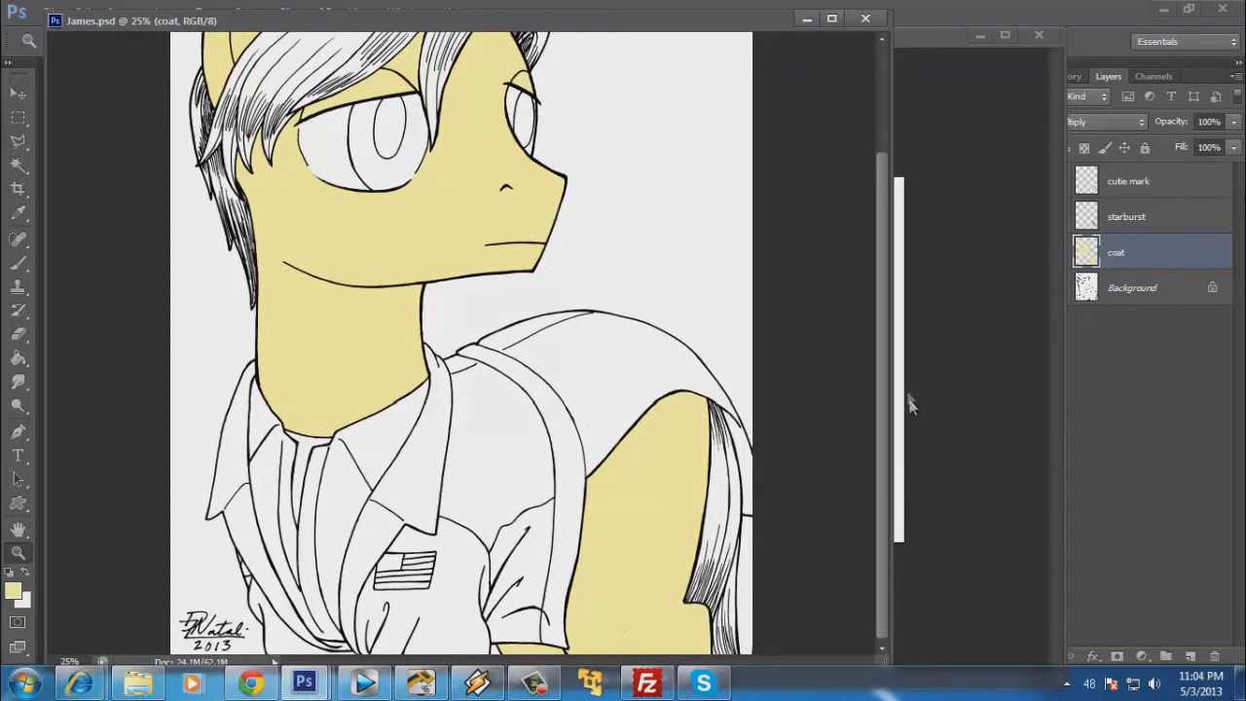
scroll(909, 403, "up", 4)
scroll(907, 390, "down", 4)
scroll(911, 389, "up", 5)
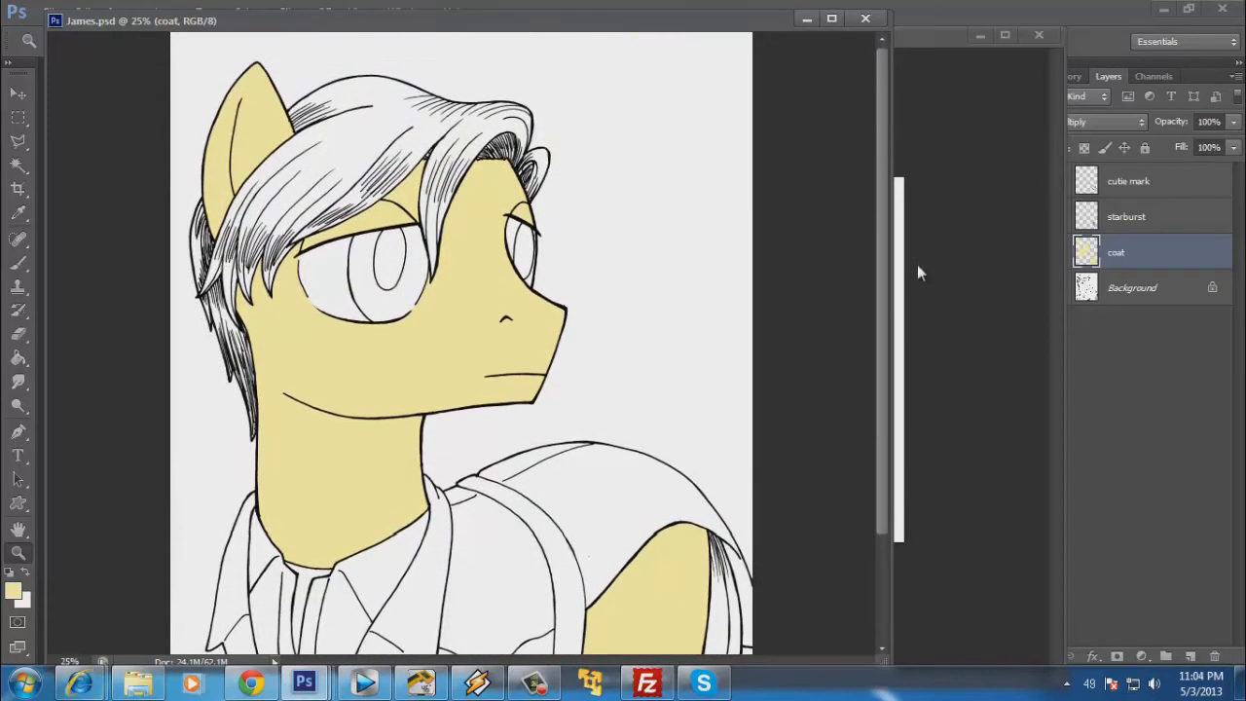
Bring the Untitled-1 reference portrait forward and zoom in on its hair.
left_click(946, 55)
left_click_drag(776, 263, 776, 262)
left_click(775, 213)
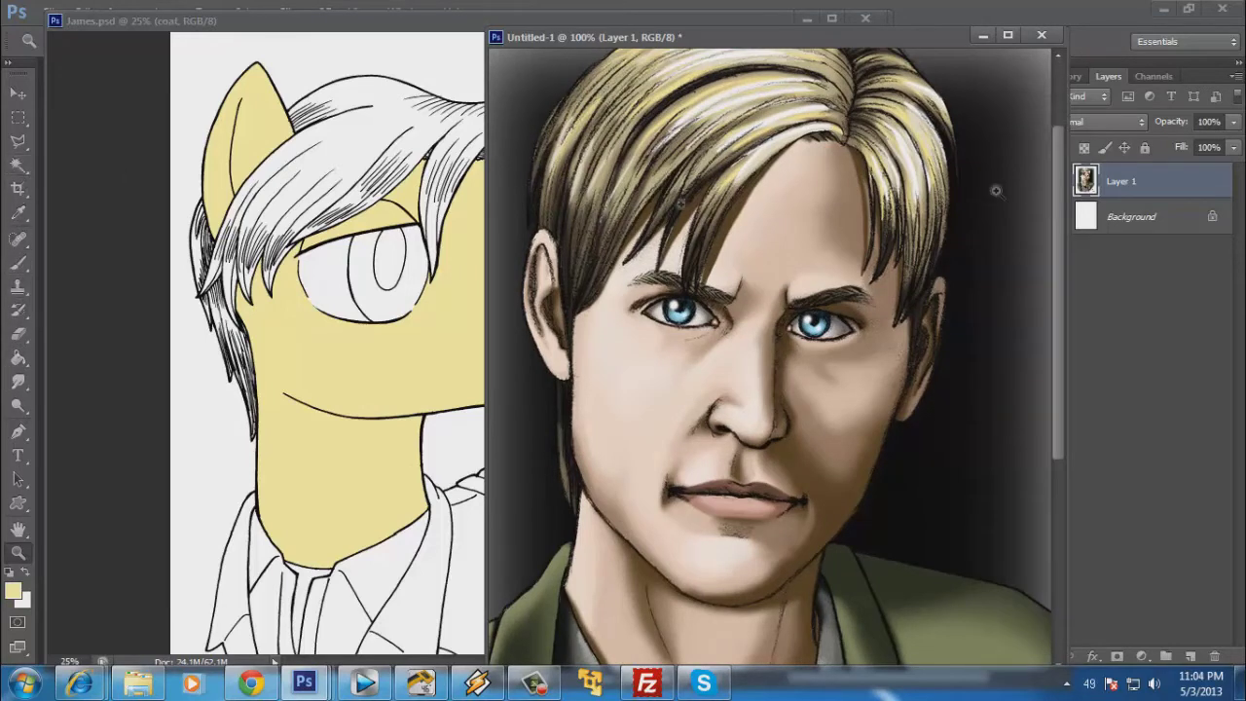
left_click_drag(923, 191, 925, 313)
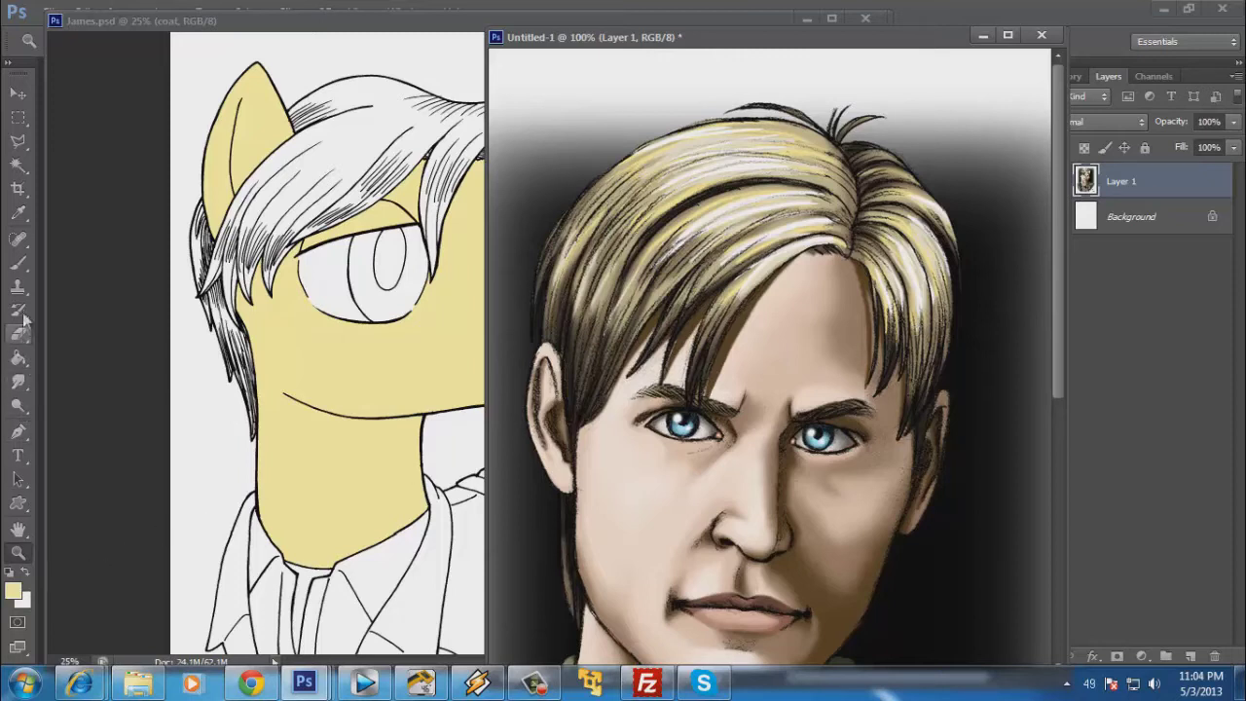
Sample a light blond foreground colour from the portrait's hair, then save James.psd.
left_click(18, 212)
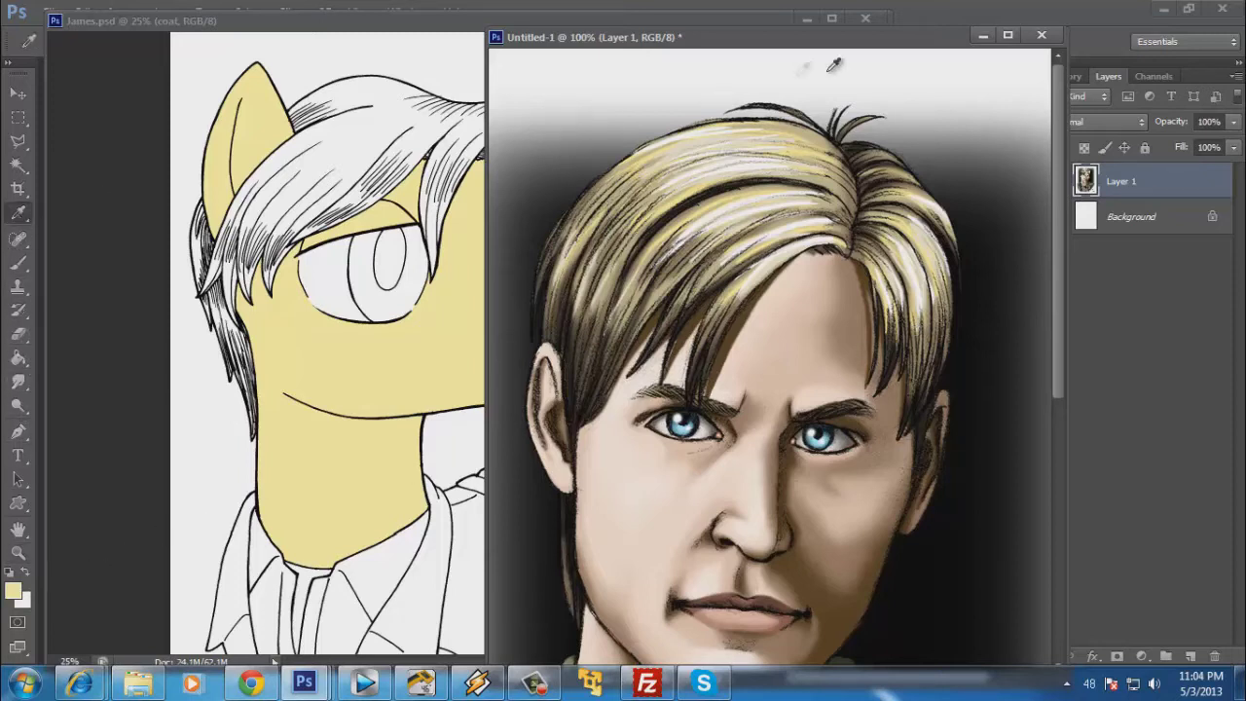
left_click(806, 149)
left_click(809, 129)
left_click(667, 175)
left_click(681, 191)
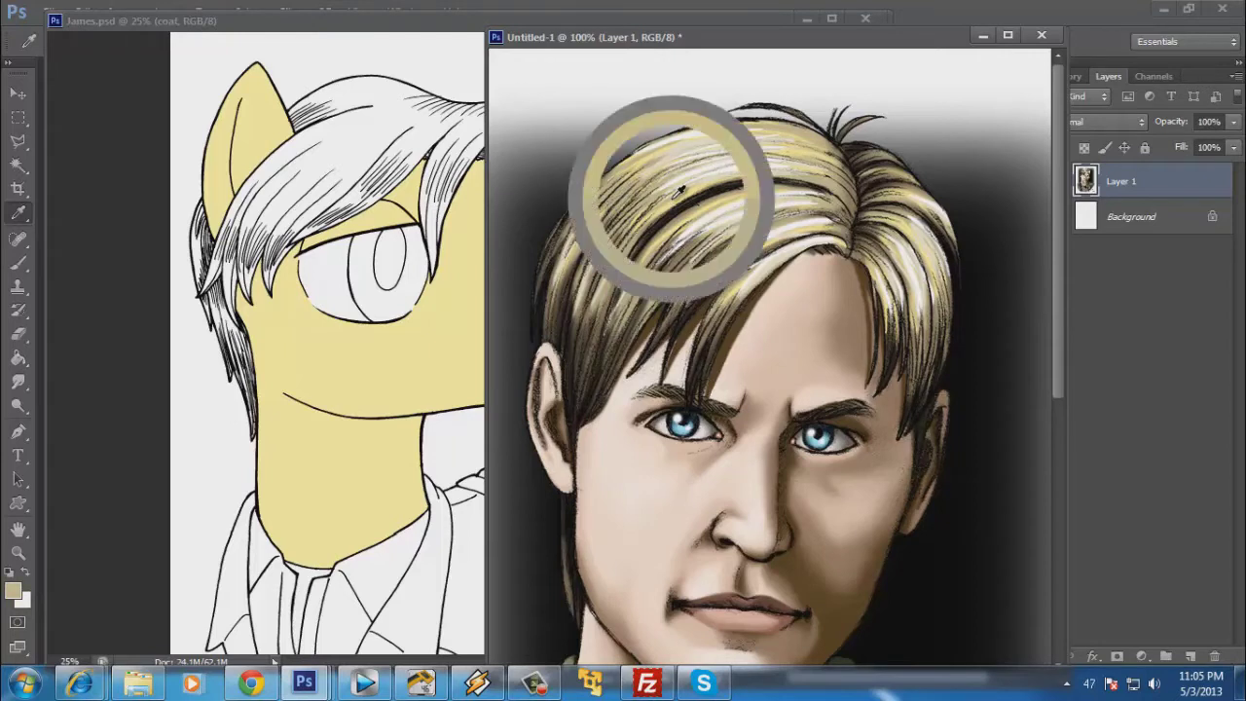
left_click(682, 192)
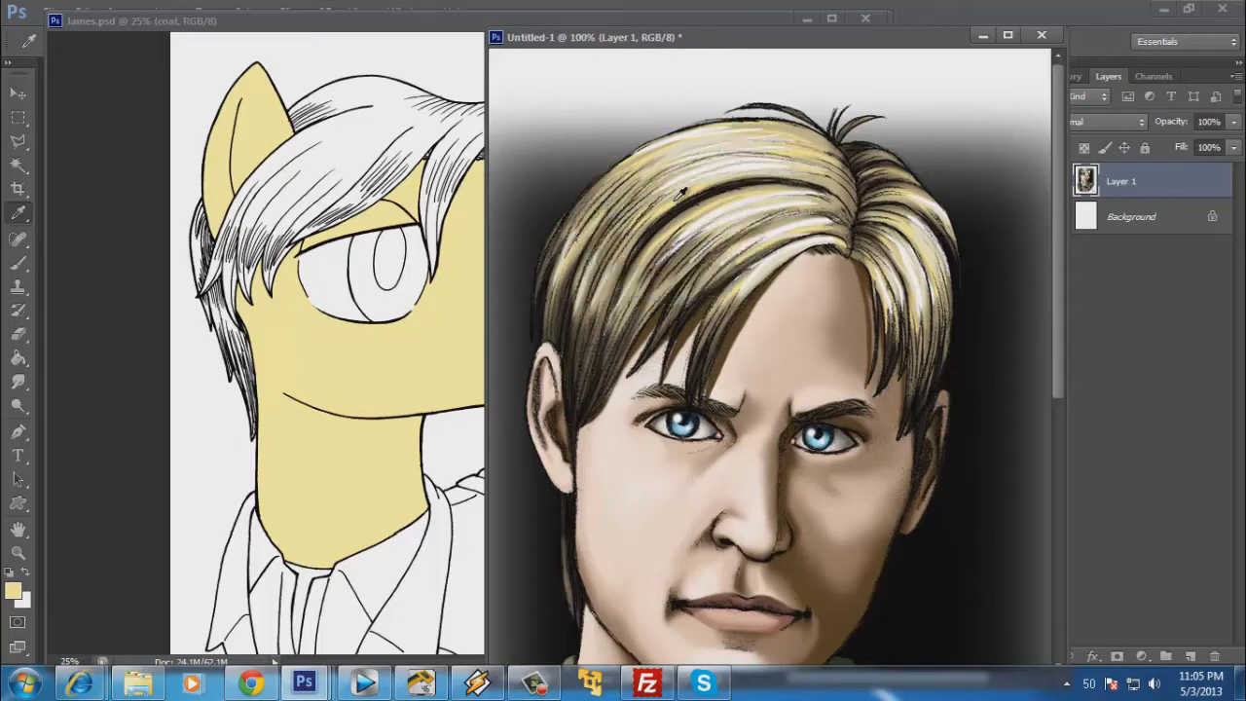
left_click(366, 30)
key("ctrl+s")
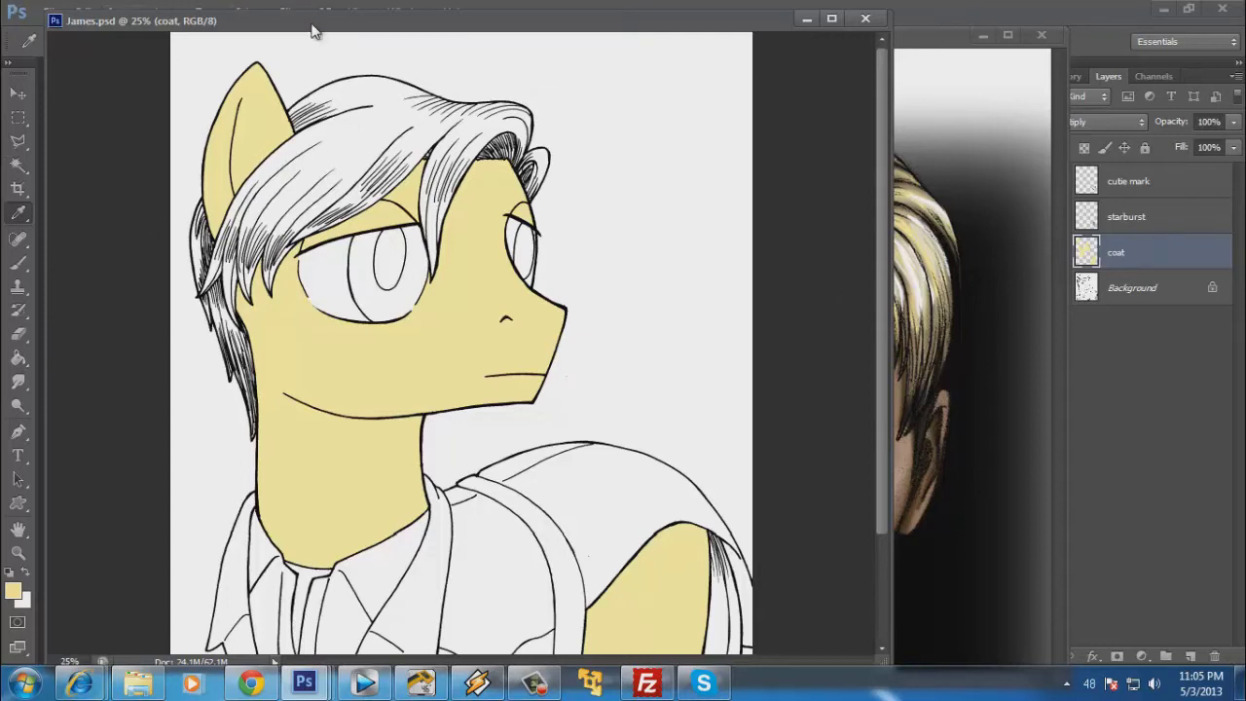
Add an empty layer named 'hair' above coat and zoom in on the pony's mane.
left_click_drag(204, 21, 238, 71)
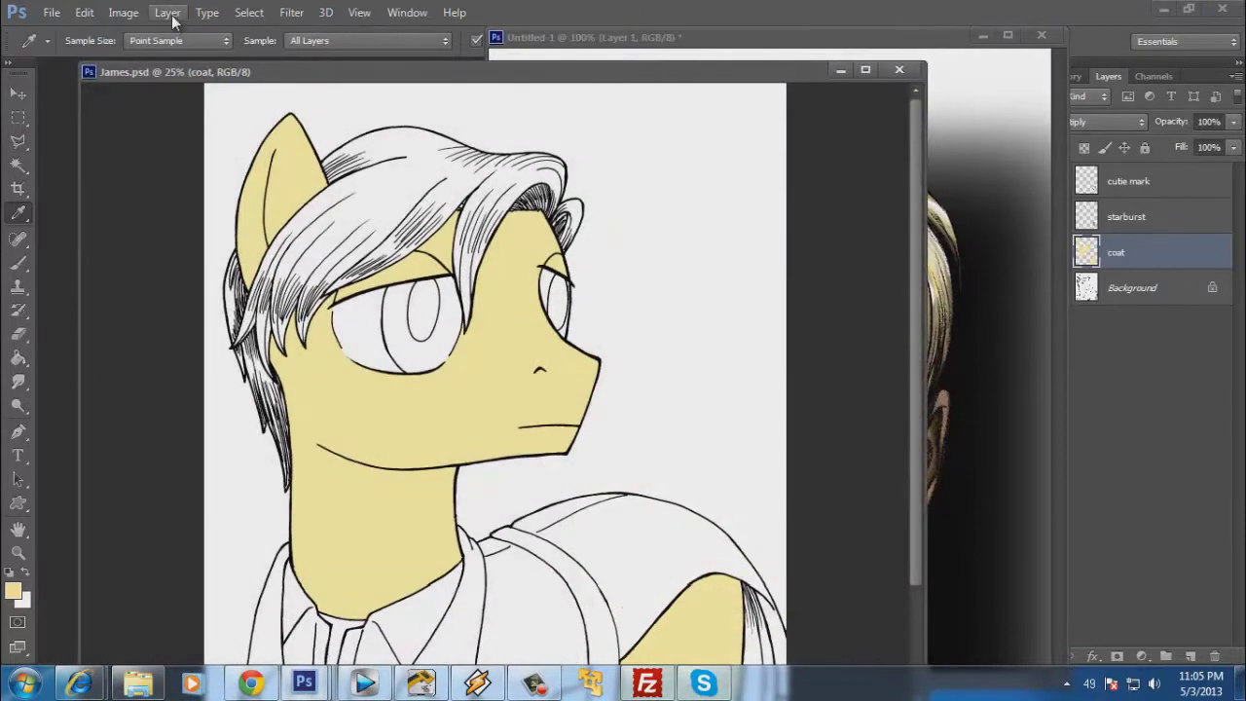
left_click(168, 13)
mouse_move(341, 33)
left_click(399, 35)
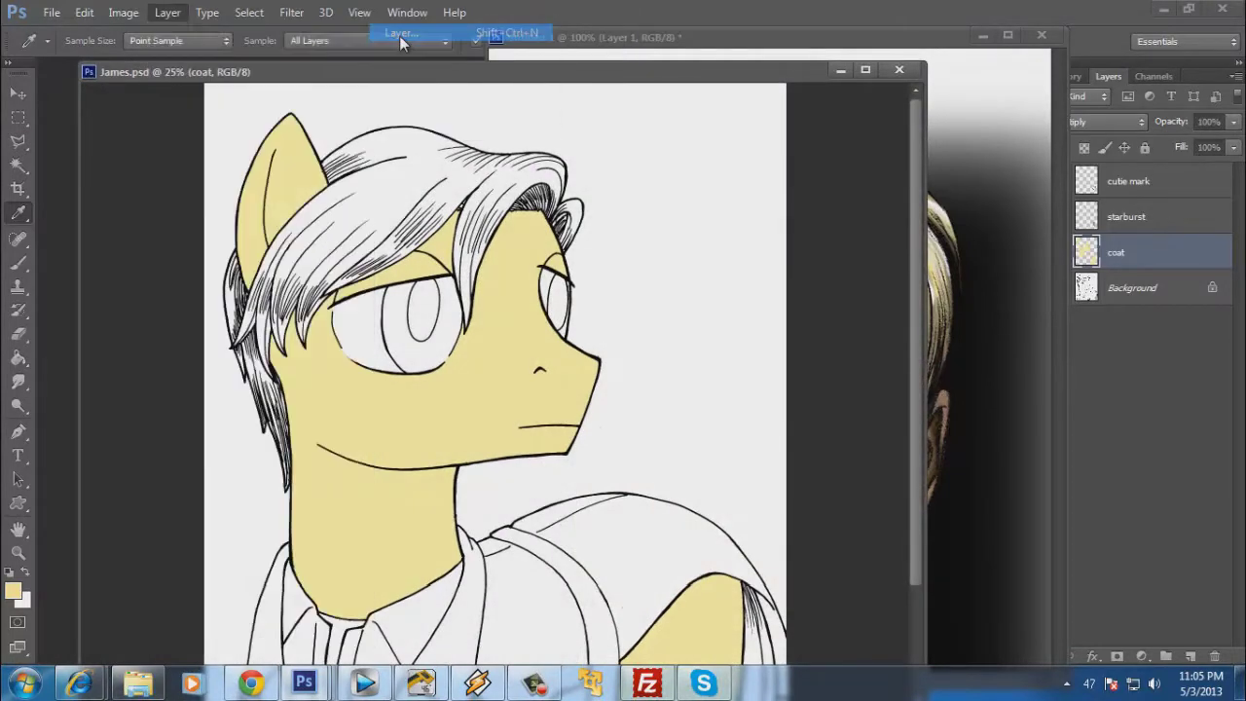
type("hair")
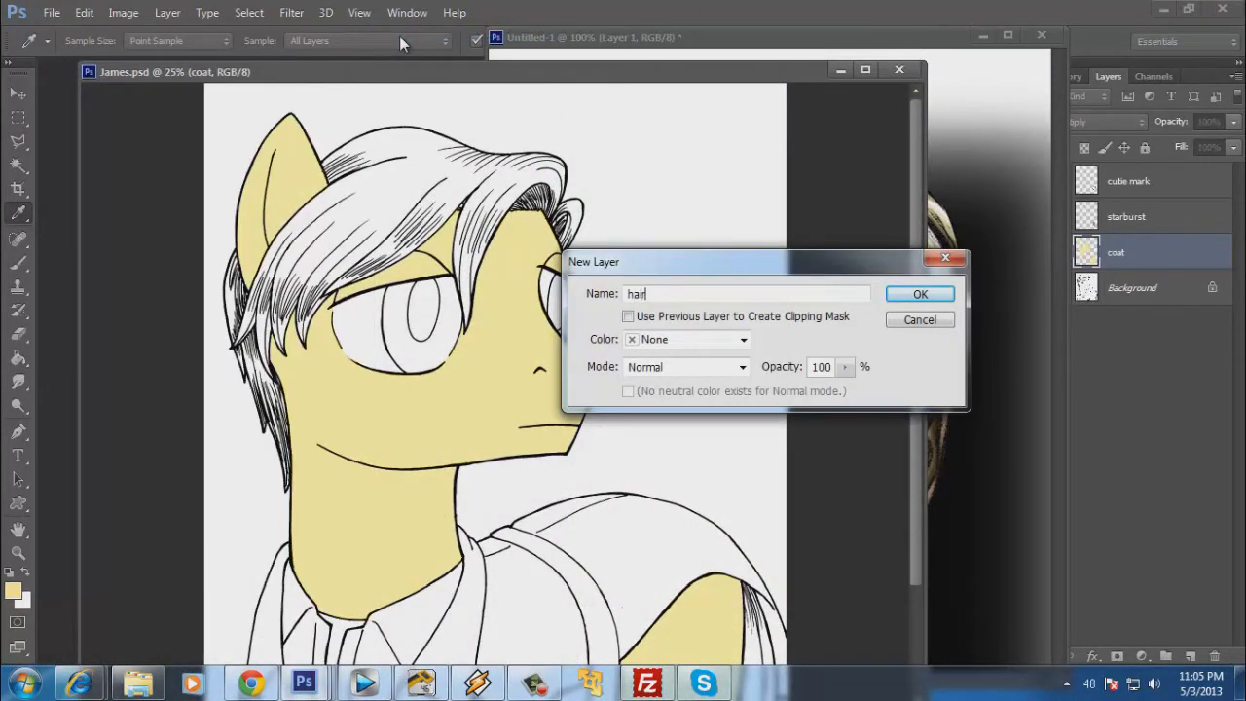
key("Return")
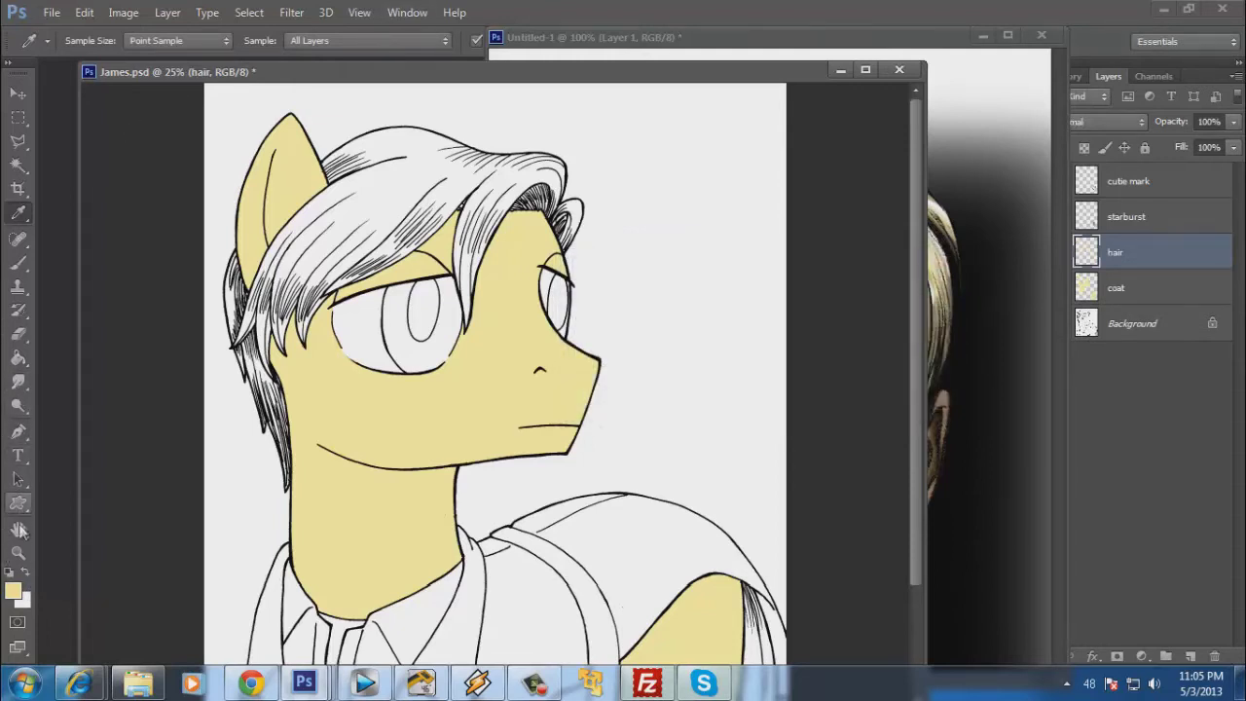
left_click(20, 553)
left_click(520, 208)
left_click(530, 258)
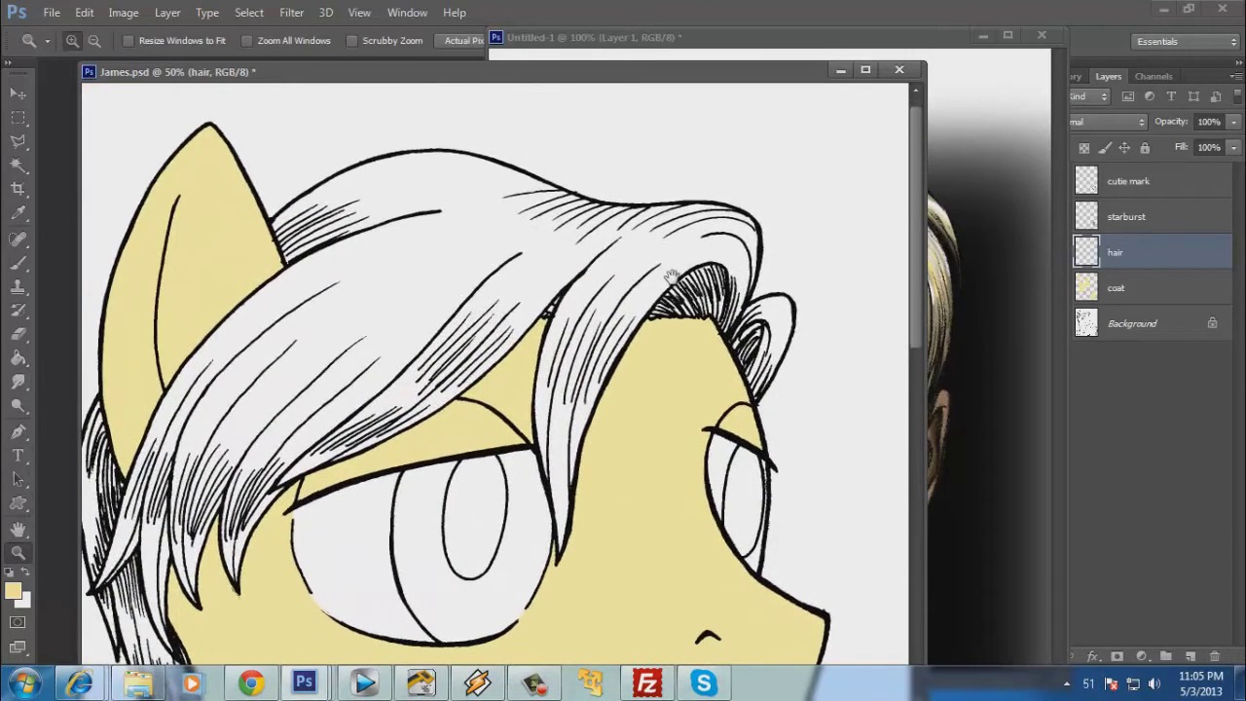
Begin a Polygonal Lasso outline of the hair from the eyebrow up to the curl's top.
left_click(20, 142)
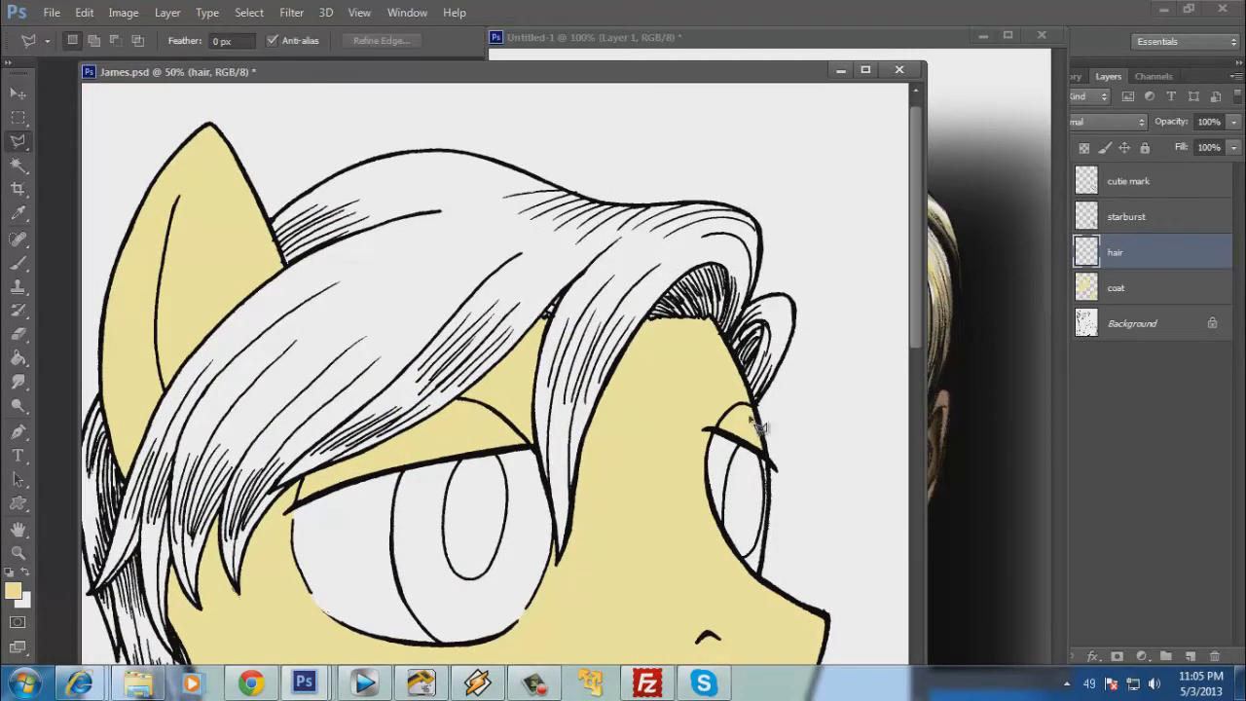
left_click(715, 401)
left_click(739, 415)
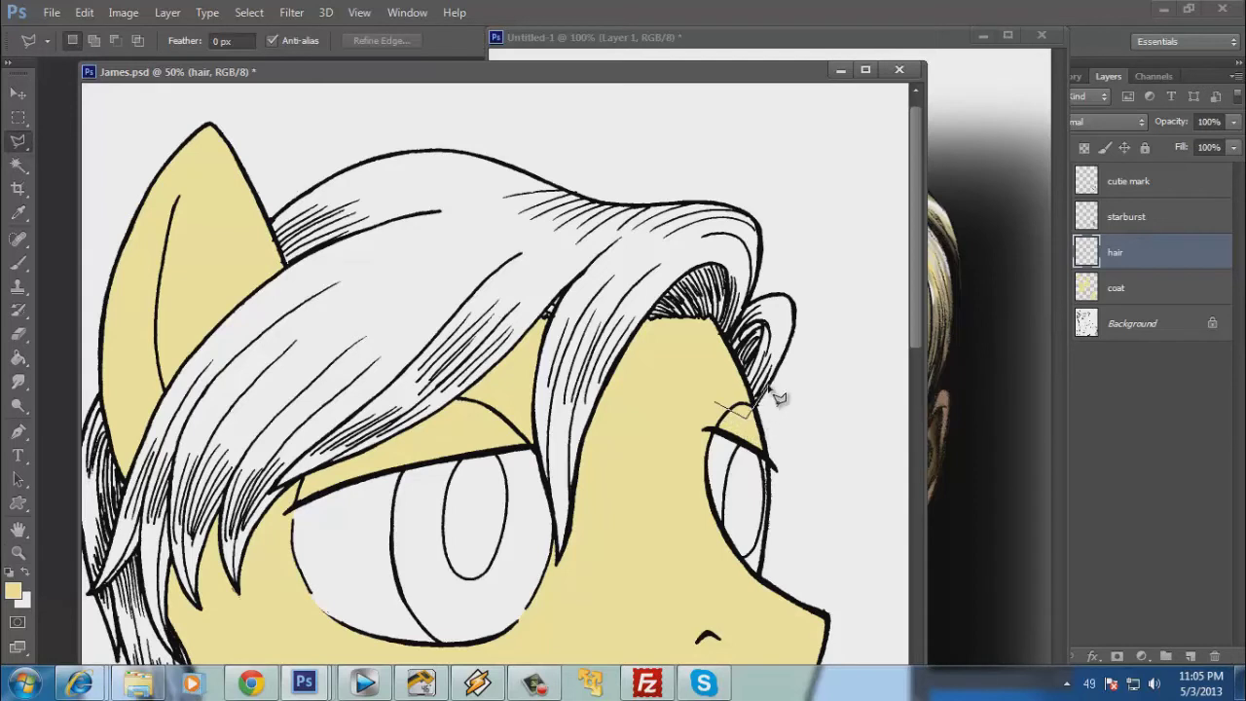
left_click(791, 343)
left_click(796, 301)
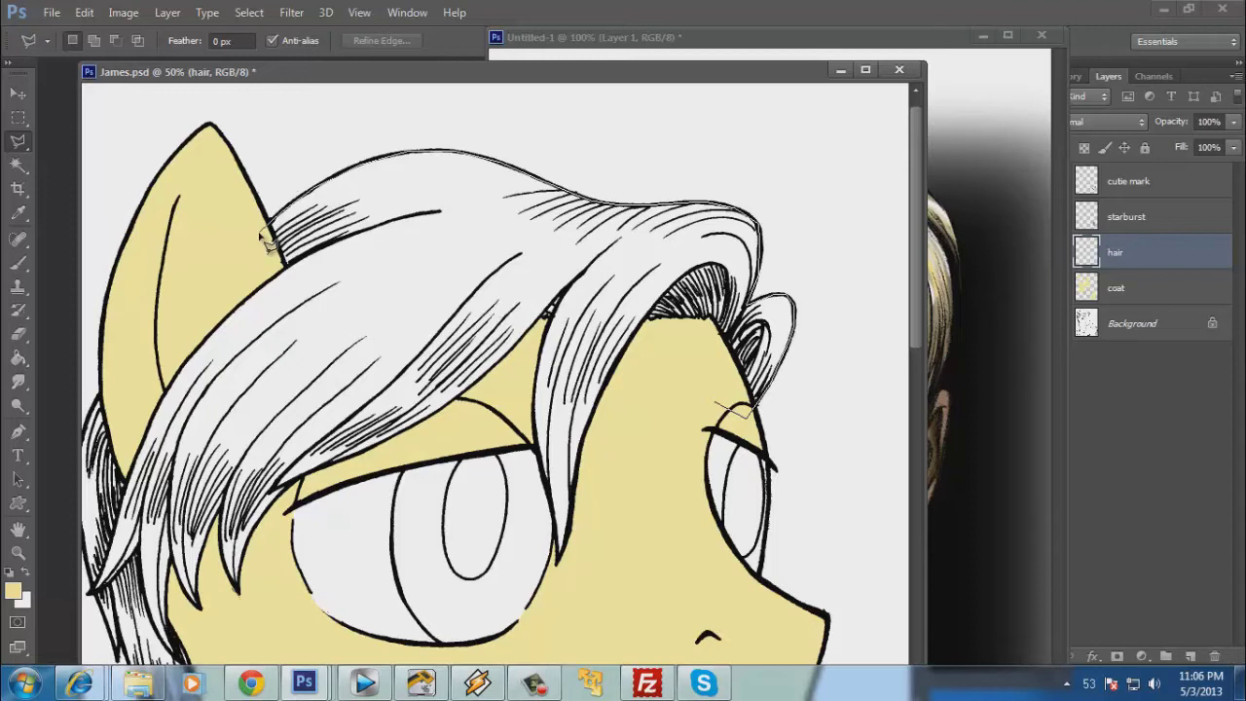
left_click_drag(267, 234, 445, 123)
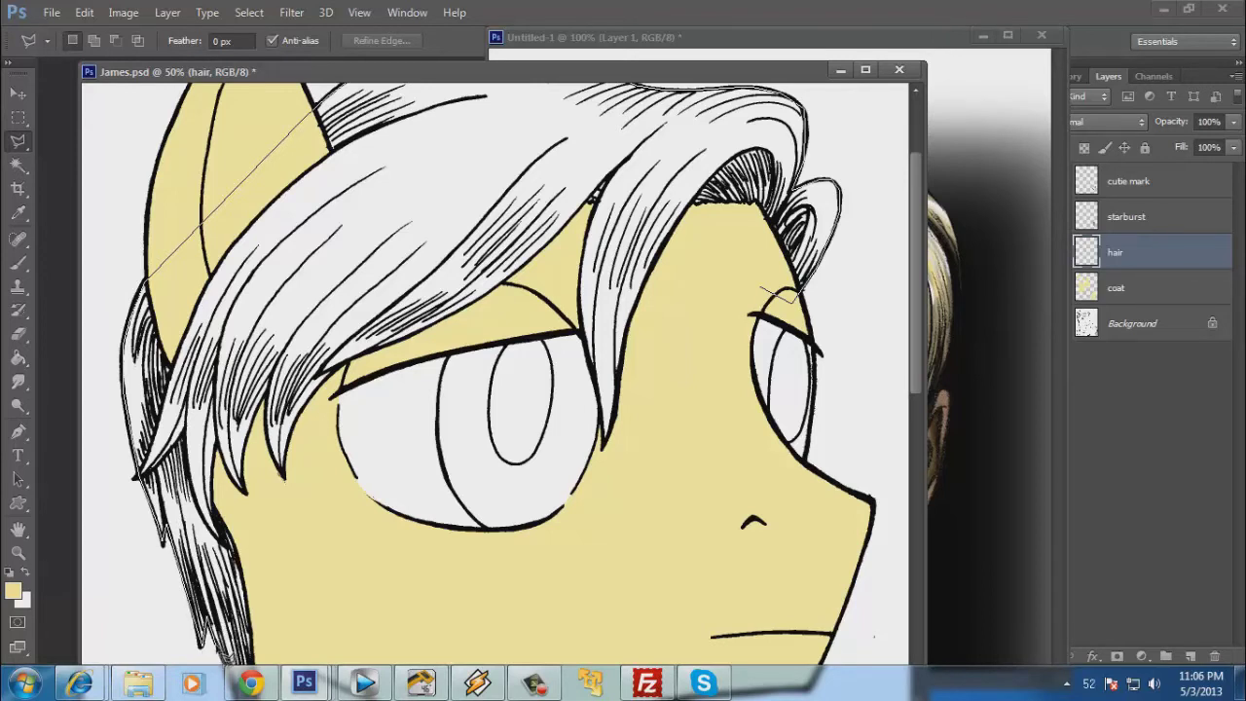
scroll(222, 653, "down", 5)
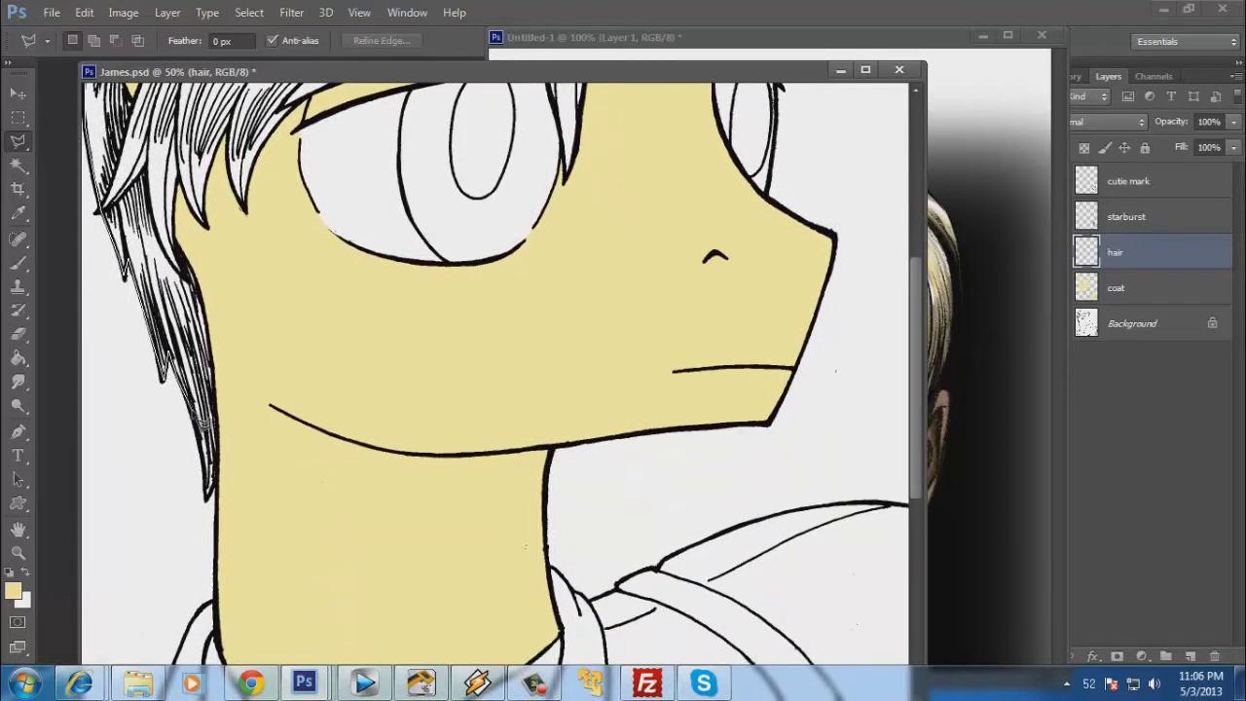
Continue the hair outline past the neck tip, across the brow and around the forelock, closing it.
left_click(208, 501)
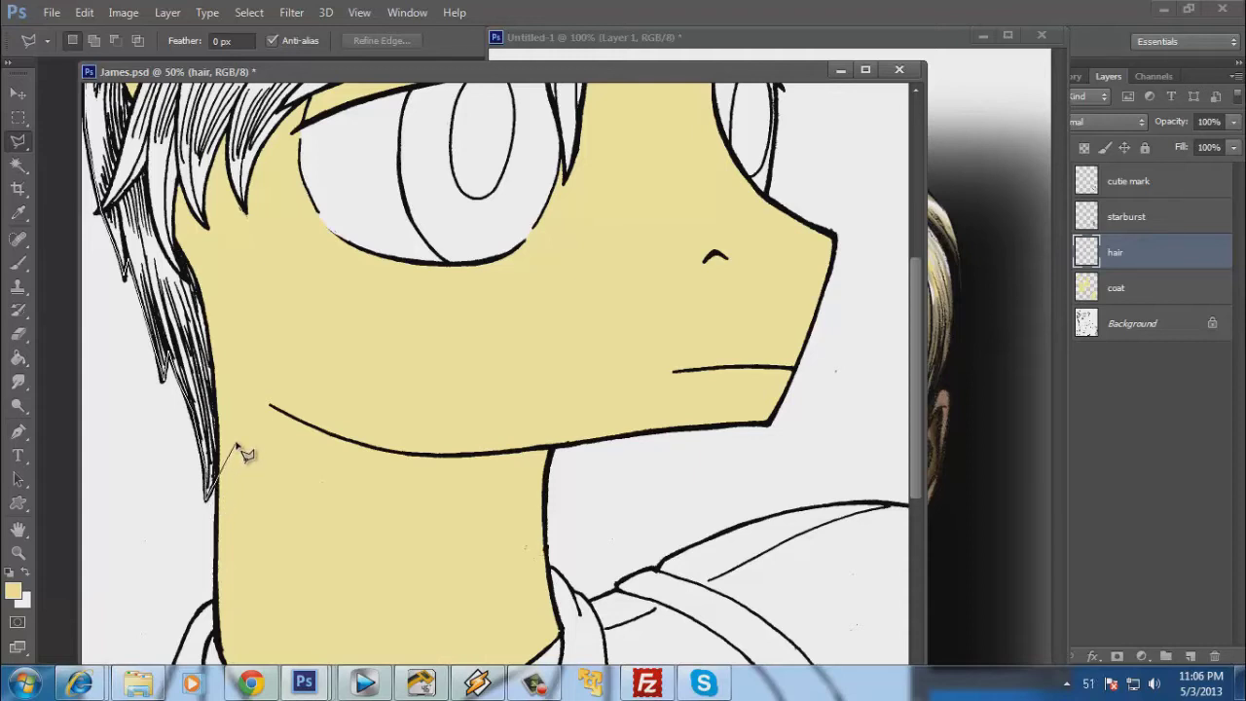
left_click(262, 354)
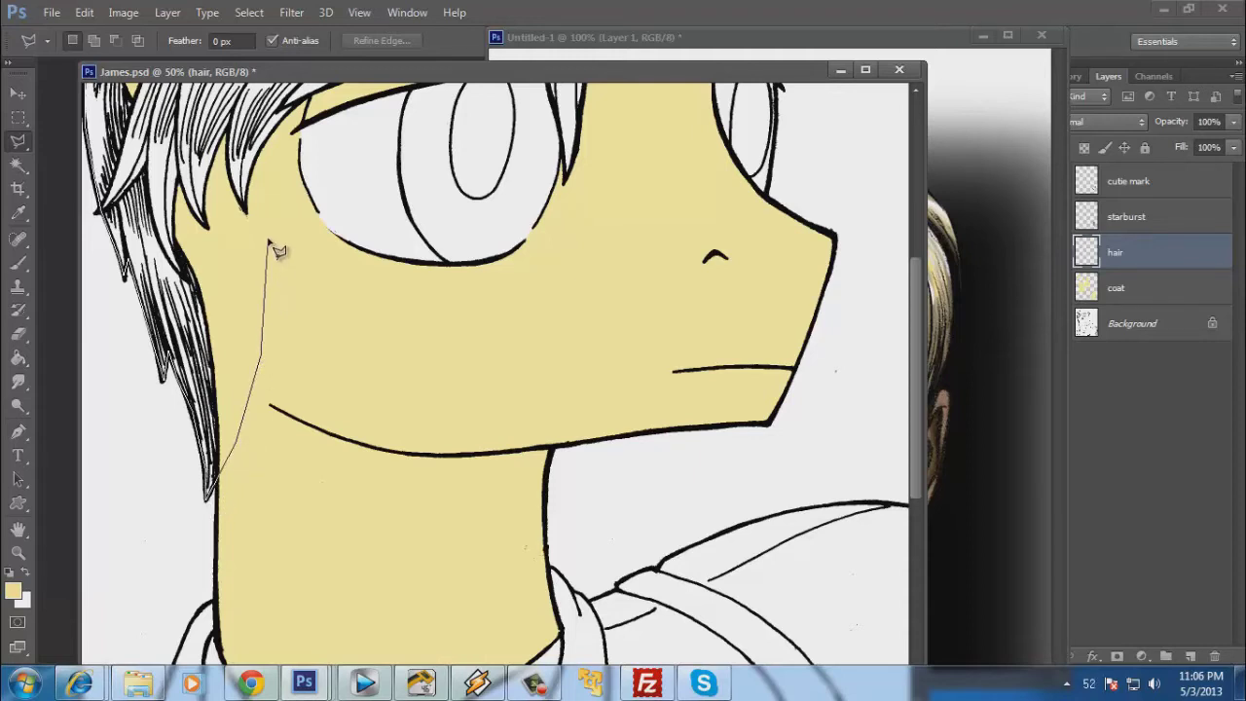
scroll(268, 244, "up", 5)
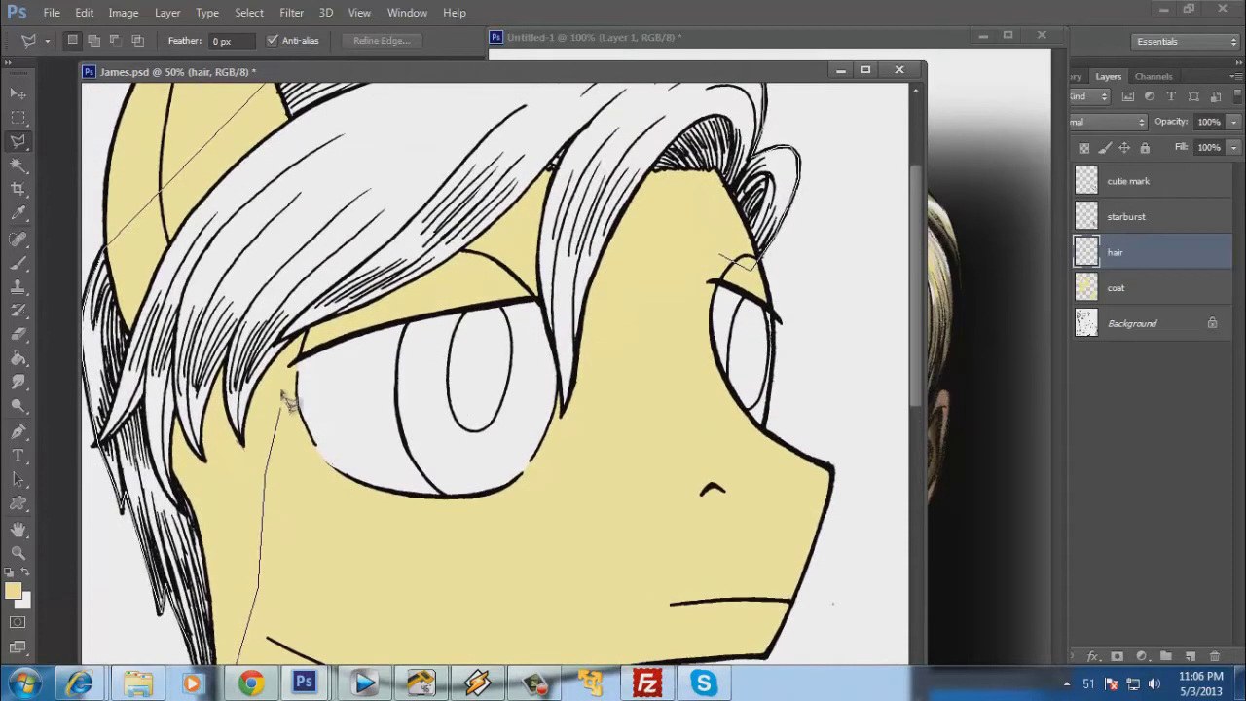
left_click(284, 355)
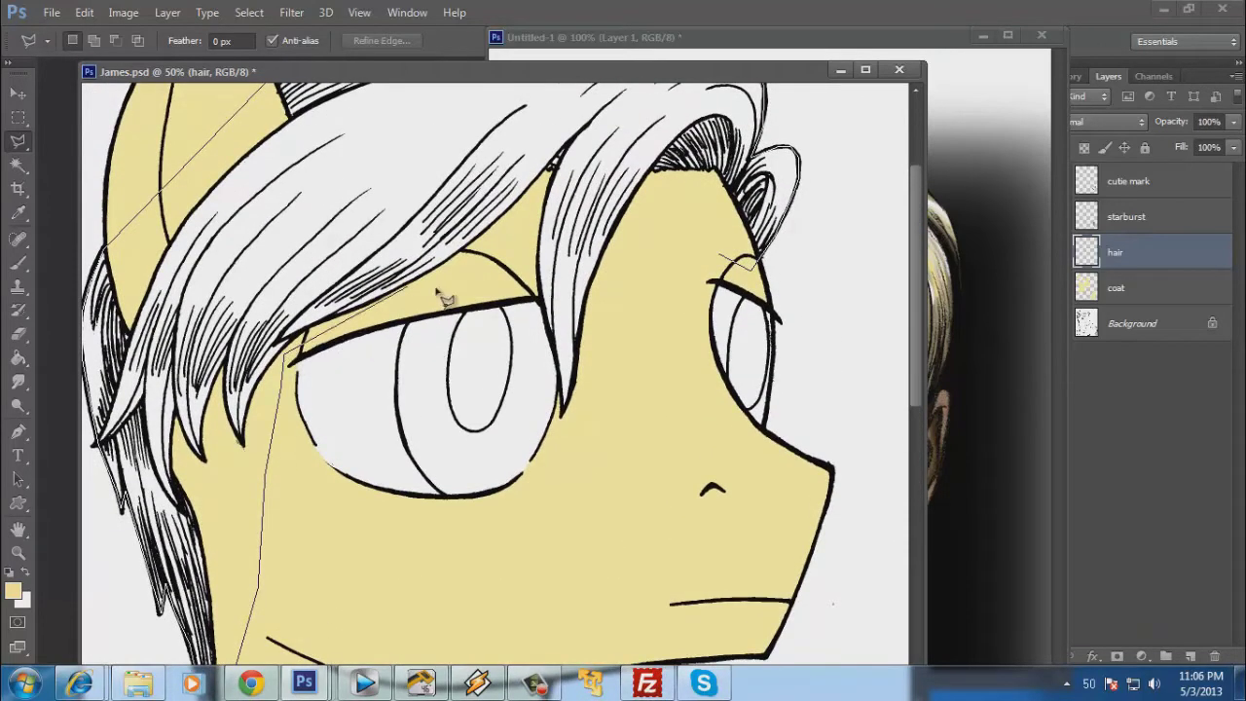
left_click(496, 285)
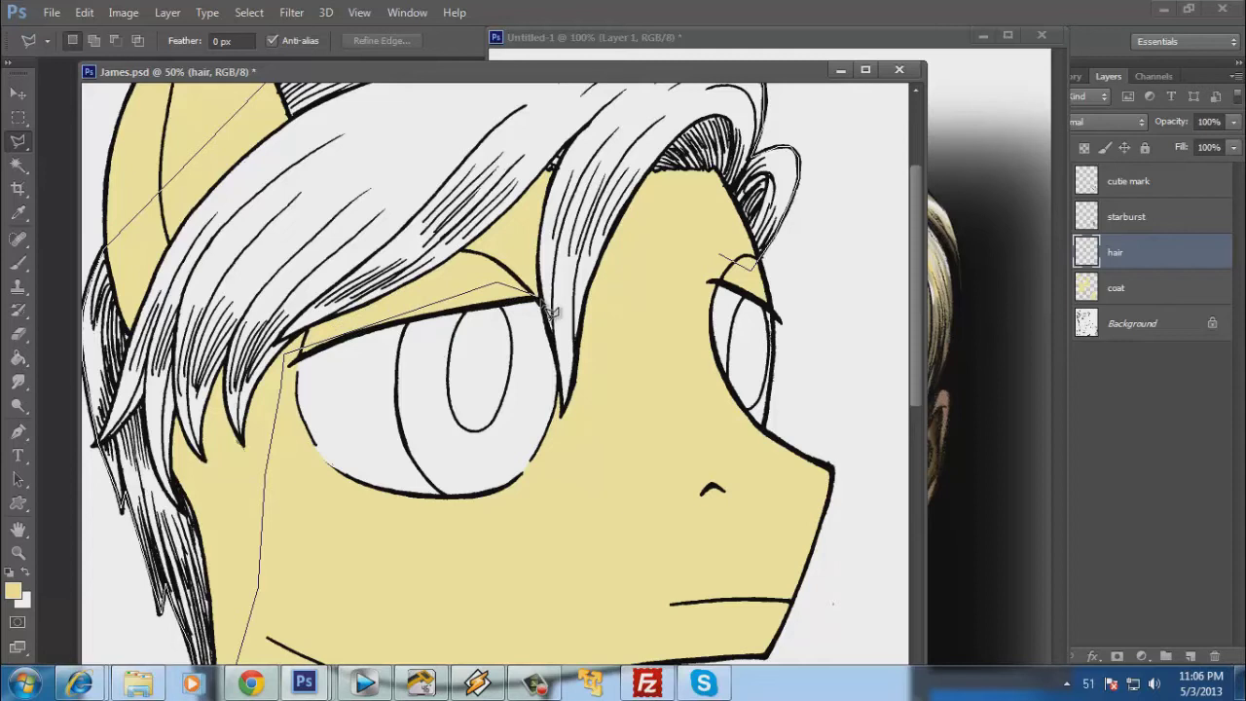
left_click(542, 300)
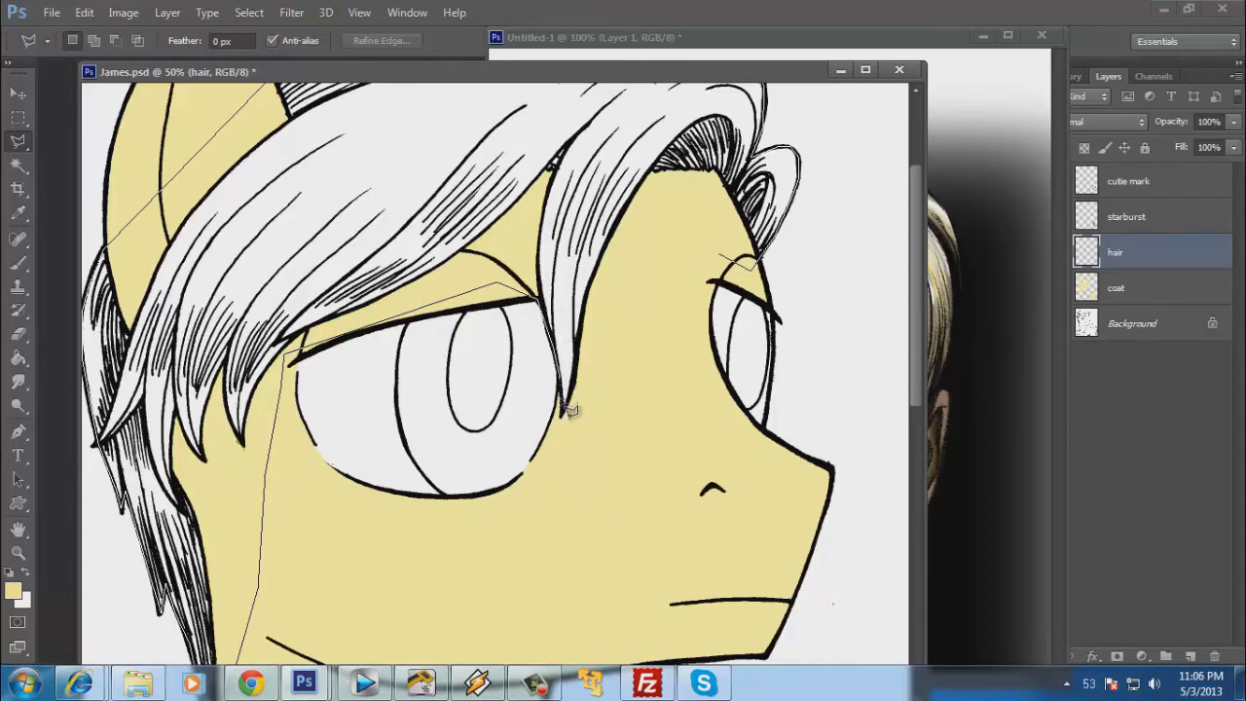
left_click(555, 443)
left_click(635, 446)
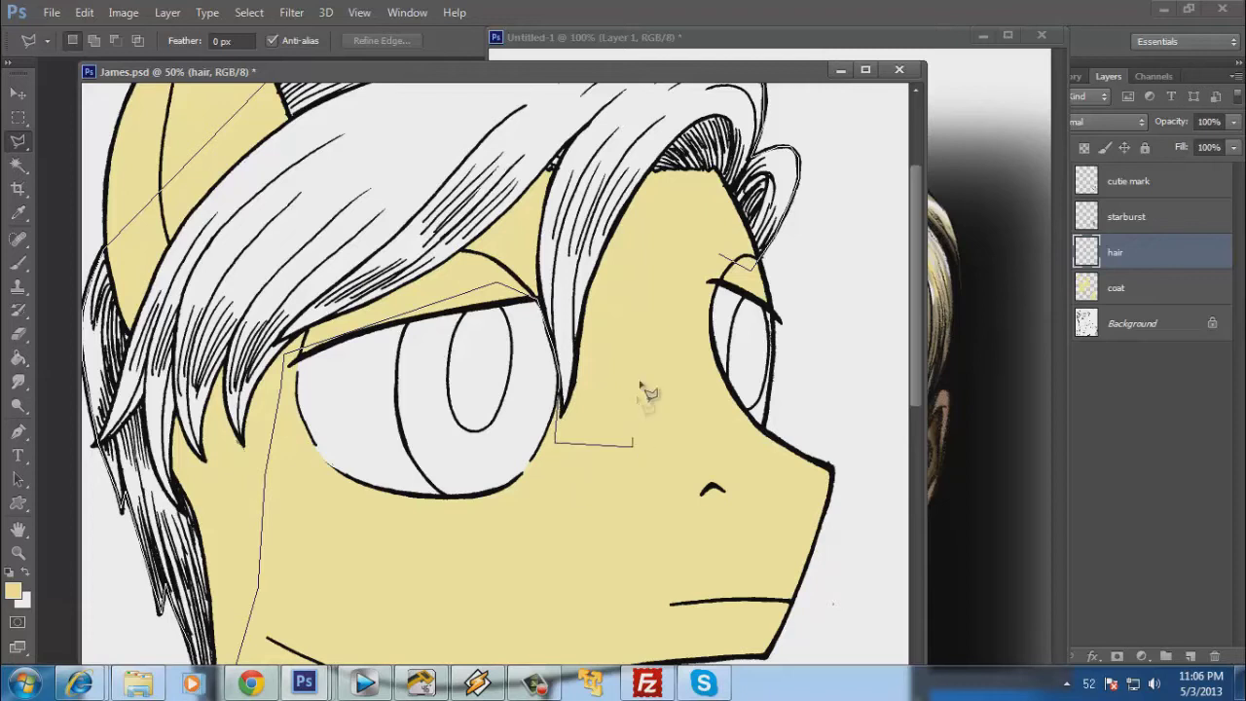
double_click(681, 267)
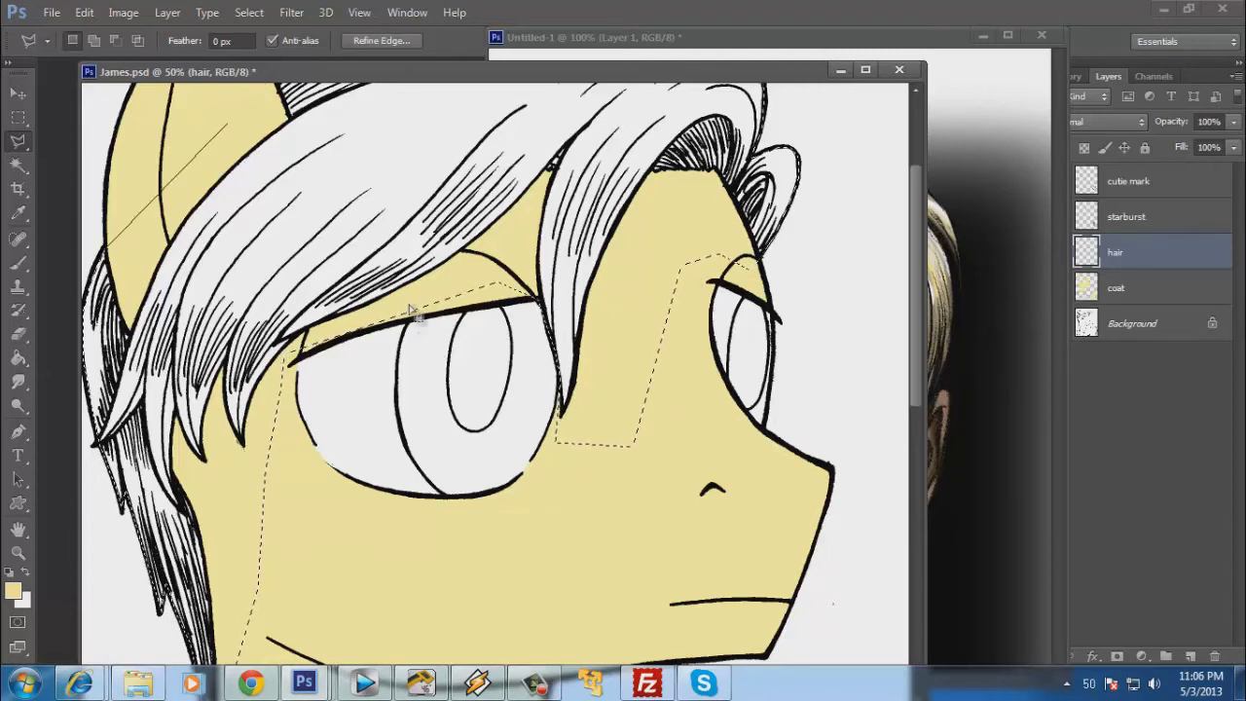
left_click(18, 552)
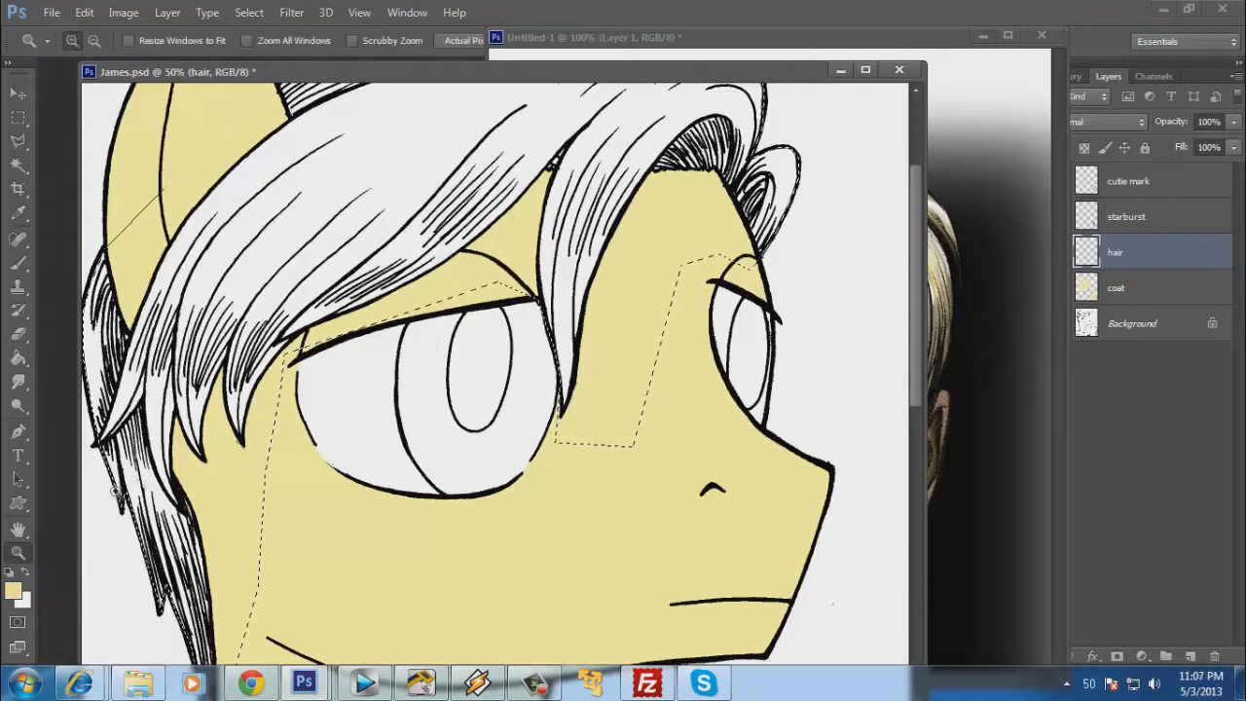
Fill the hair selection with the sampled blond, set the hair layer to Multiply, and deselect.
left_click(363, 396, "alt")
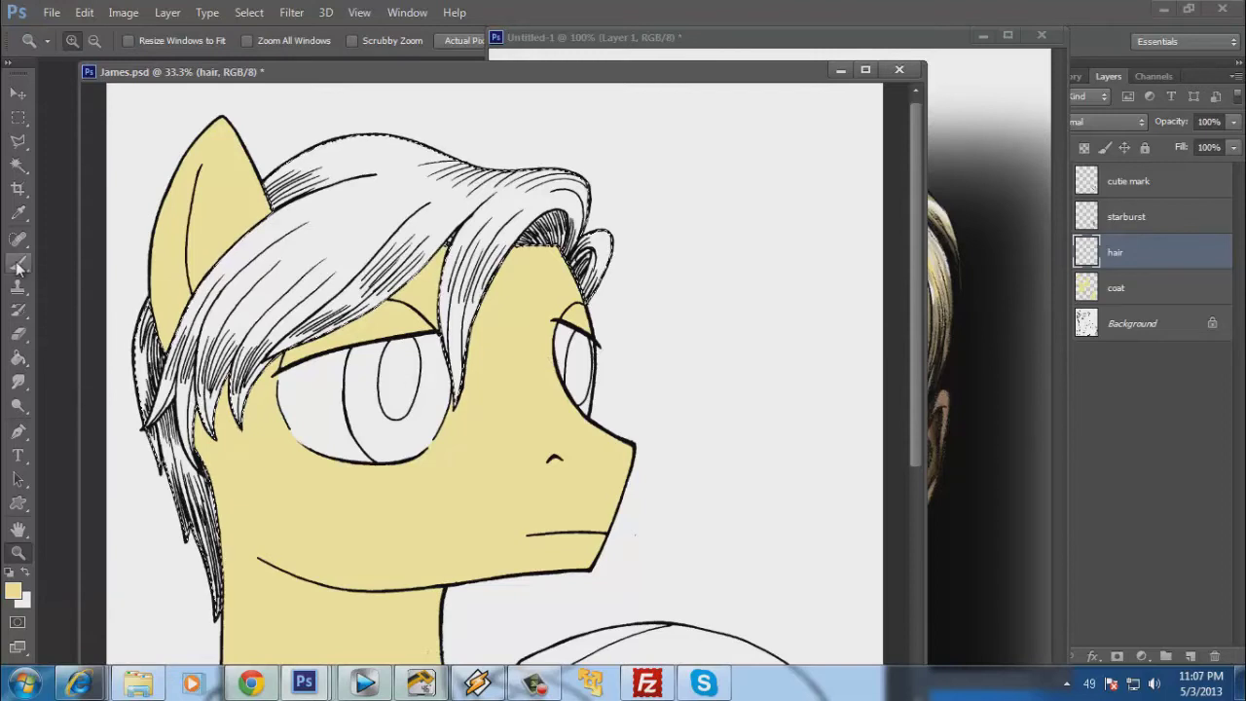
left_click(18, 357)
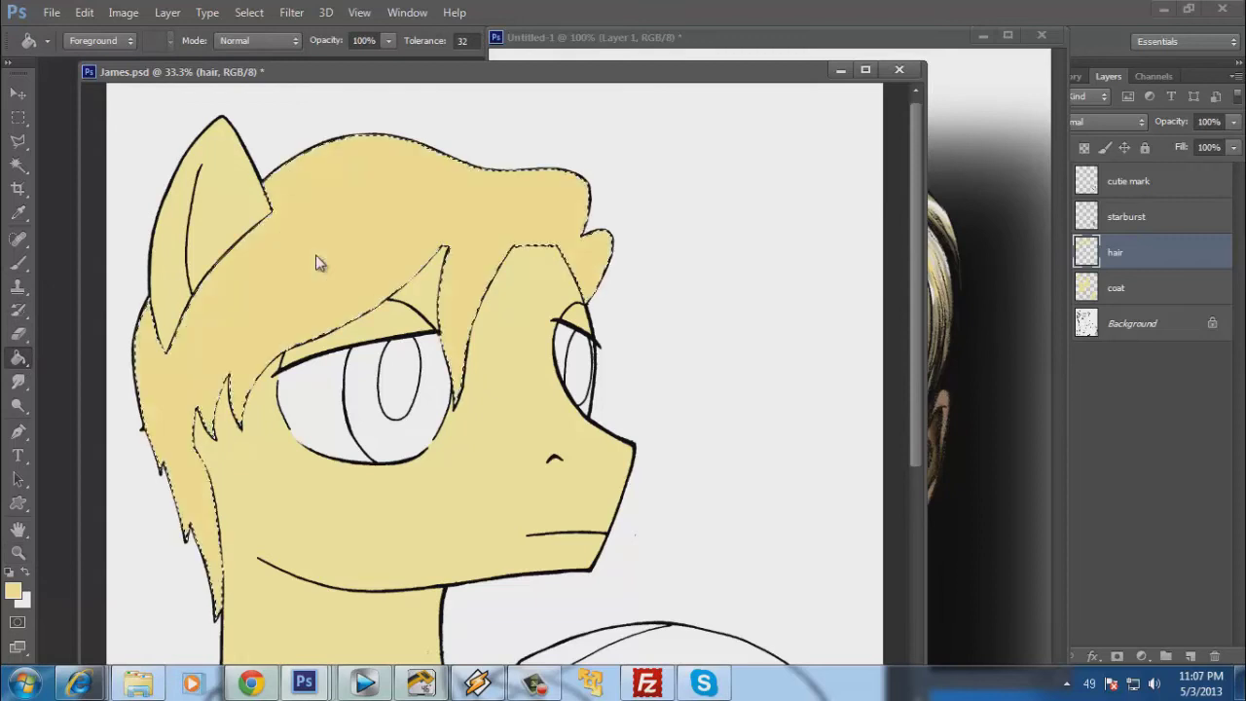
left_click(1143, 123)
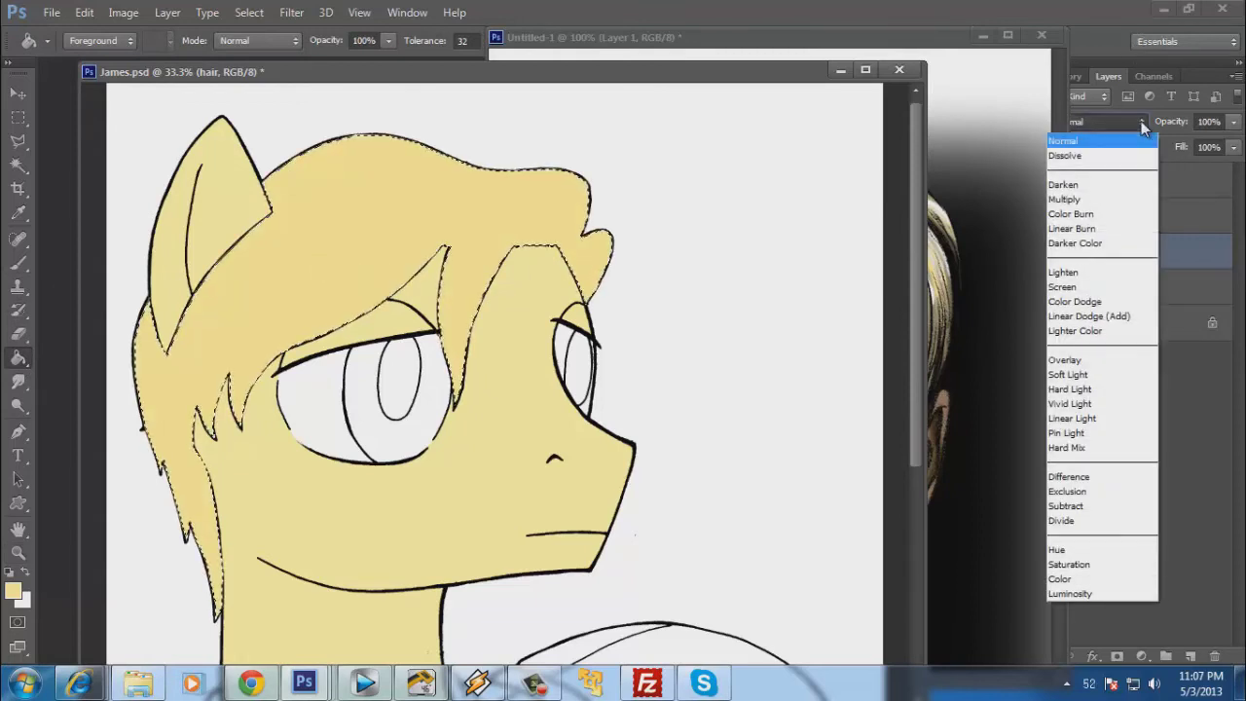
left_click(1119, 192)
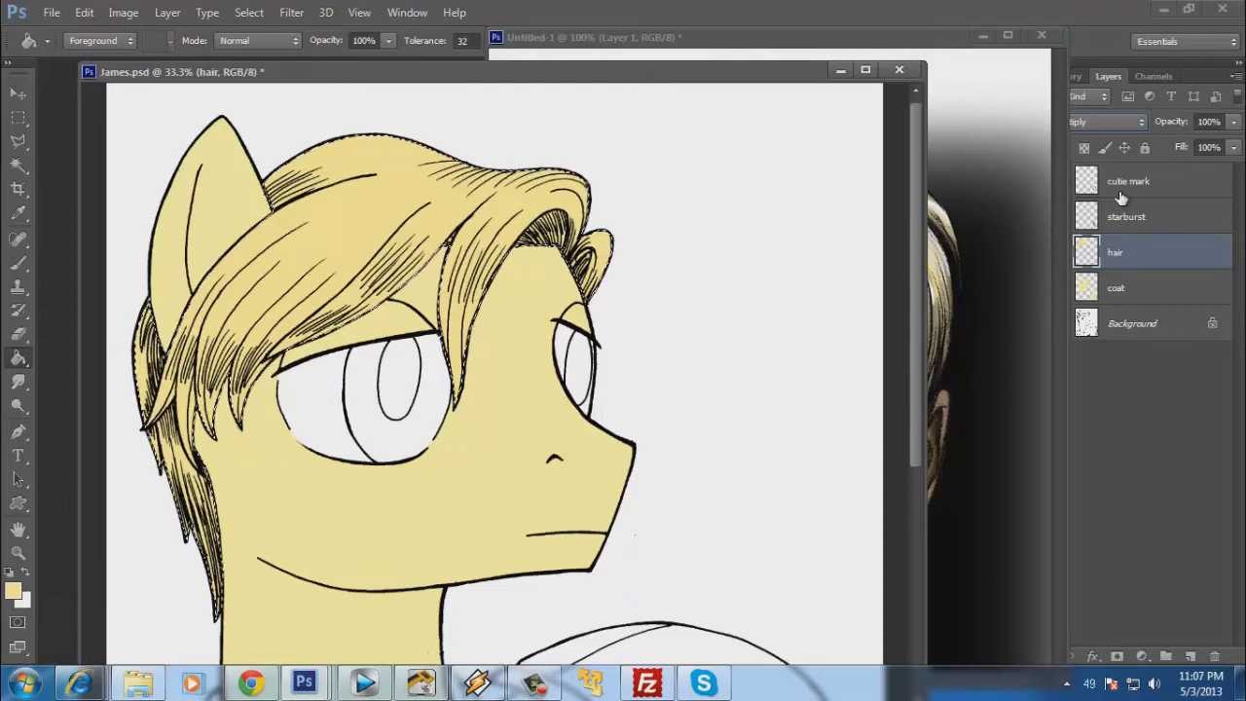
left_click(17, 117)
left_click(223, 117)
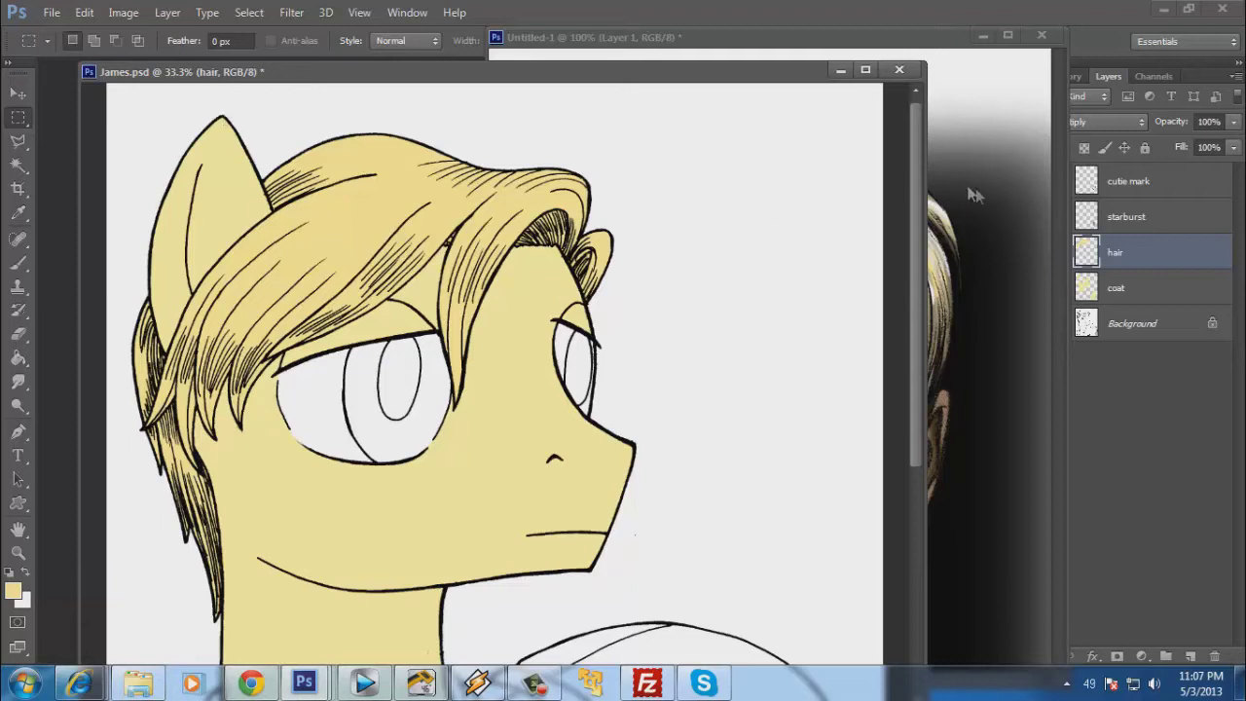
Shift the coat layer to a lighter tan with Hue/Saturation: Hue -14, Lightness +30.
left_click(1090, 292)
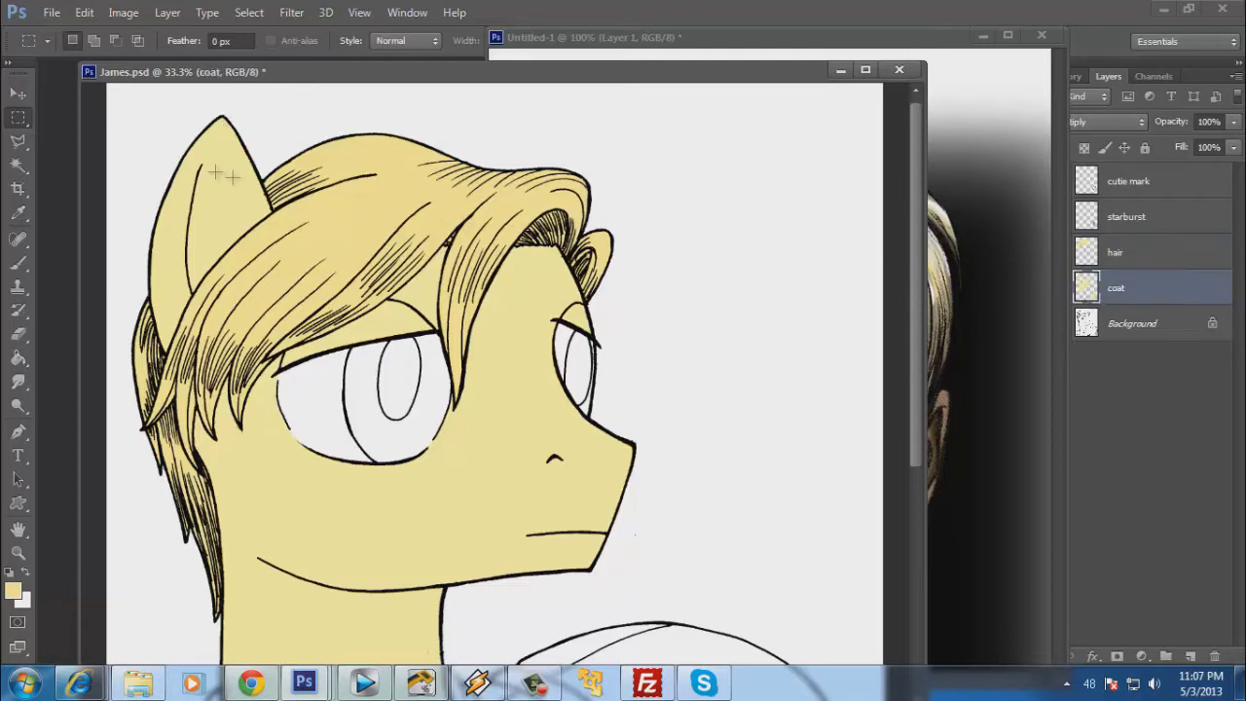
left_click(123, 12)
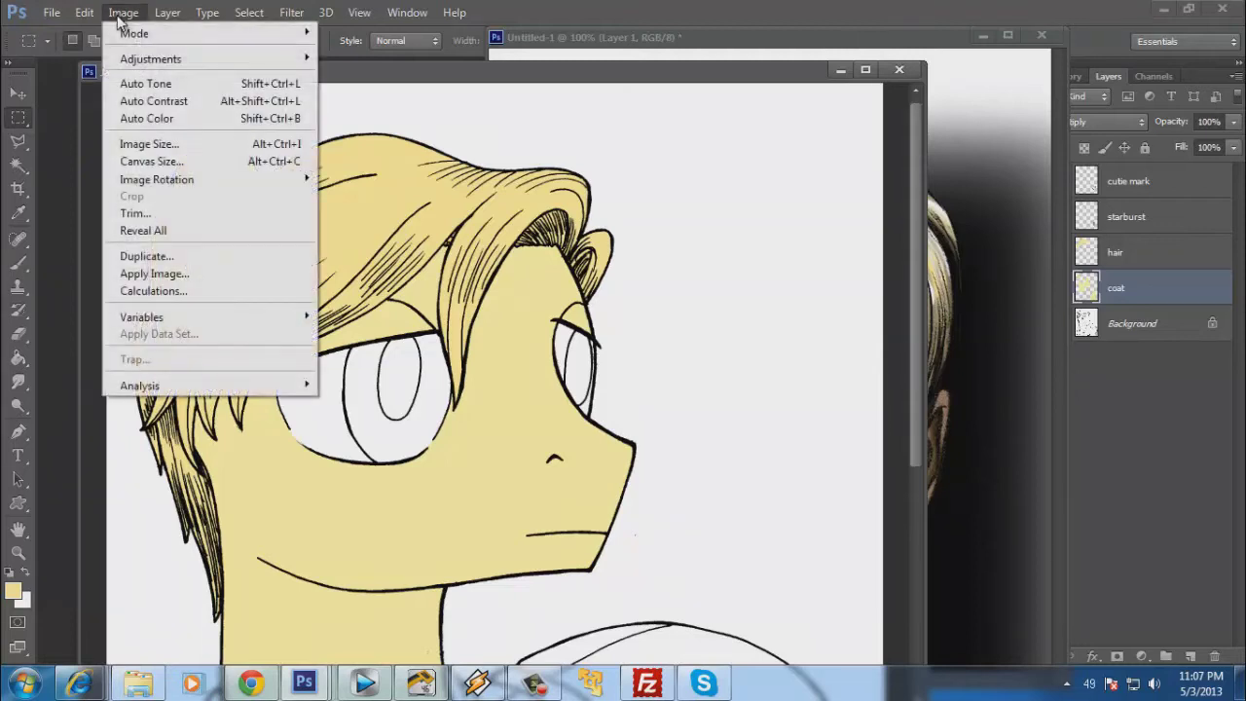
mouse_move(156, 56)
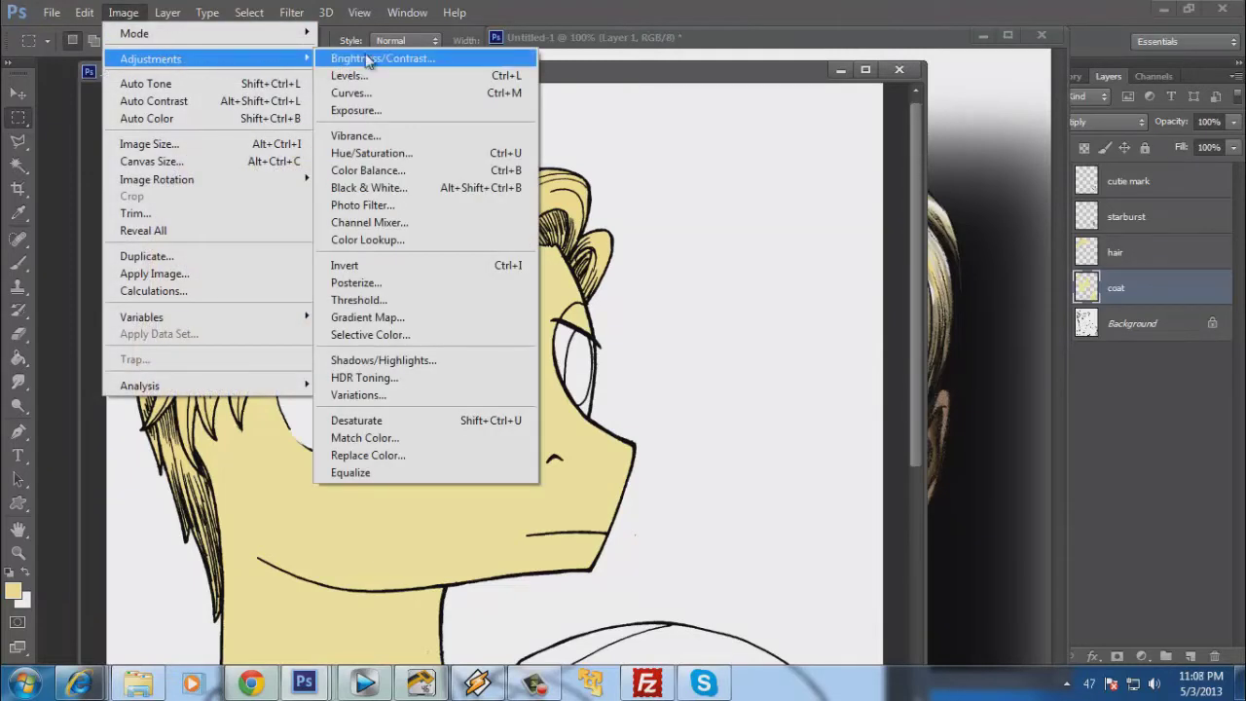
left_click(375, 155)
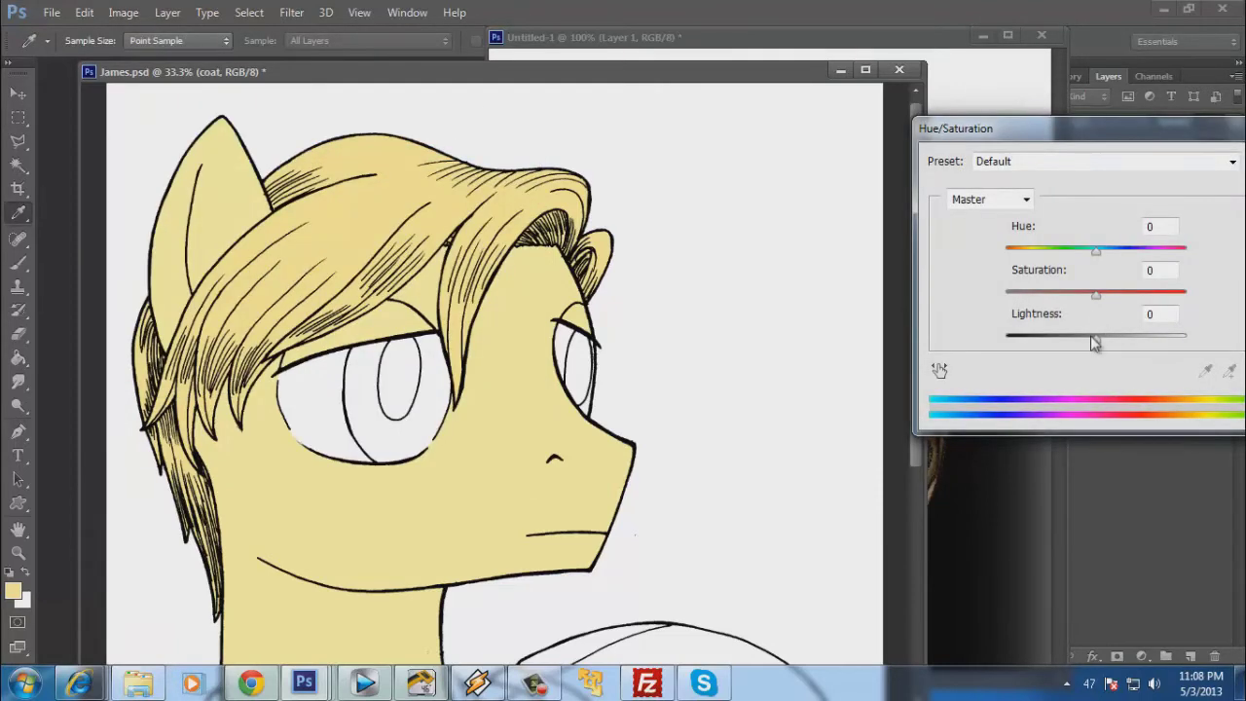
left_click_drag(1096, 342, 1115, 341)
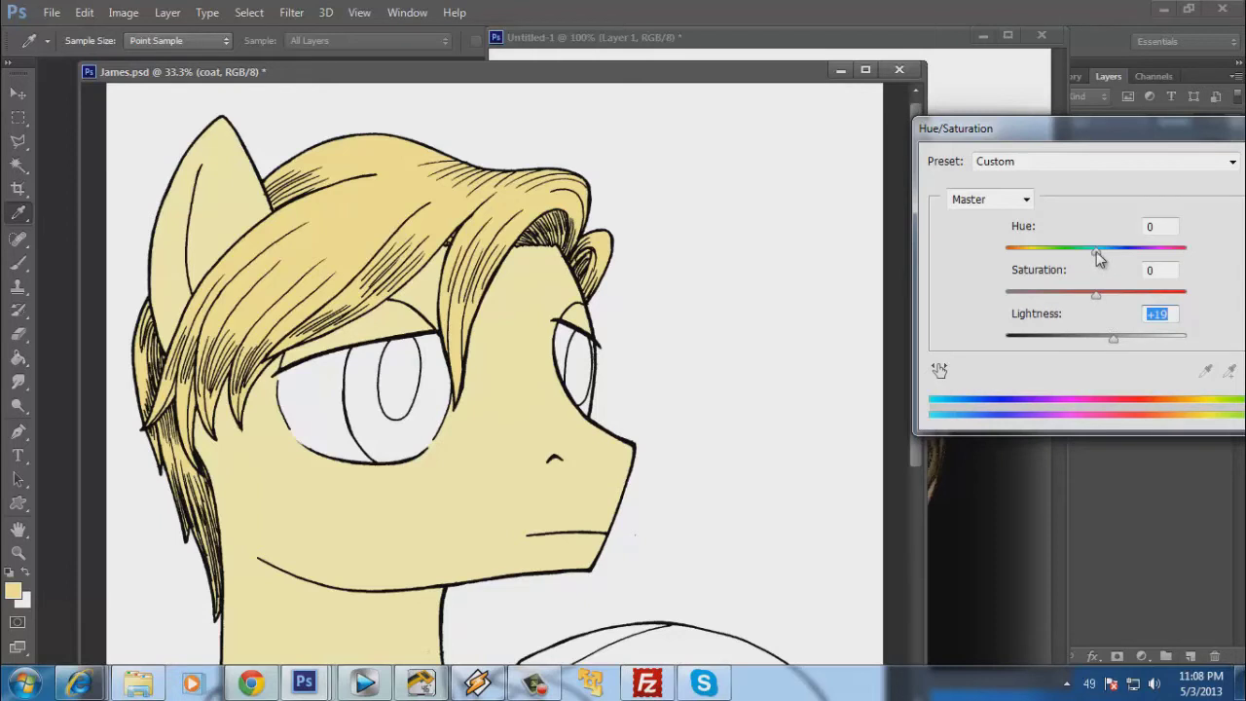
mouse_move(1098, 256)
left_mouse_down()
mouse_move(1070, 258)
mouse_move(1086, 257)
left_mouse_up()
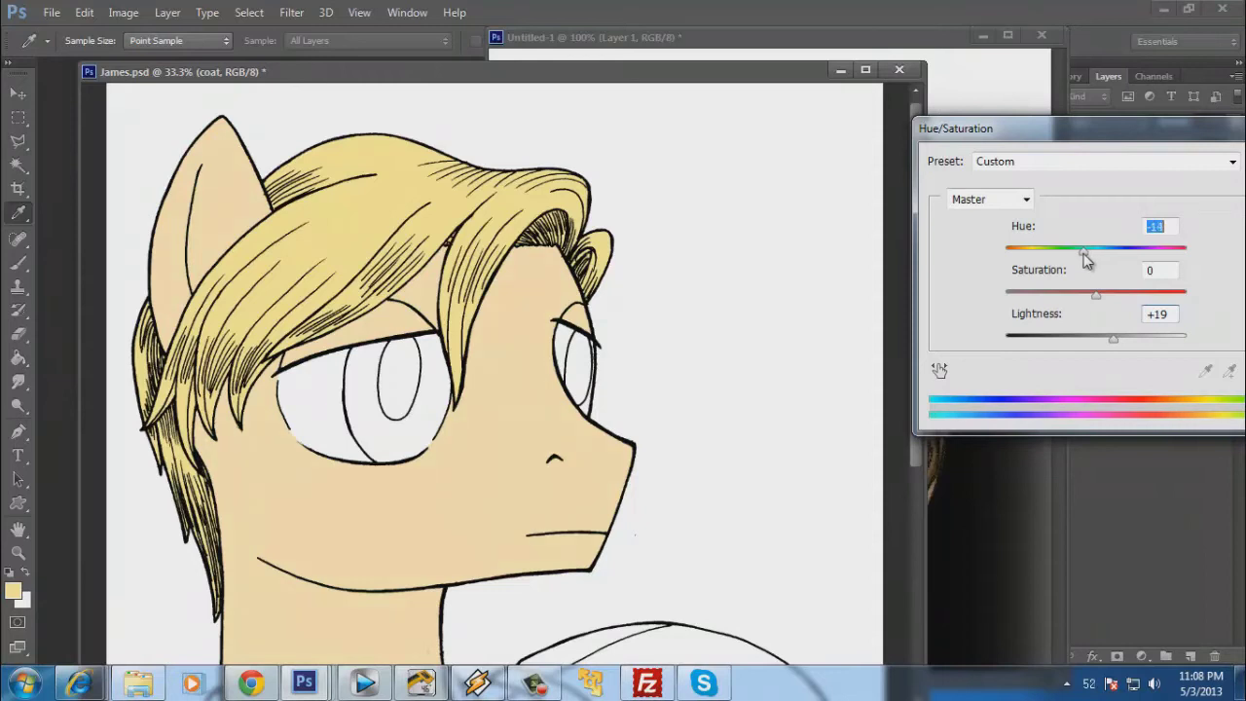
left_click_drag(1118, 343, 1123, 346)
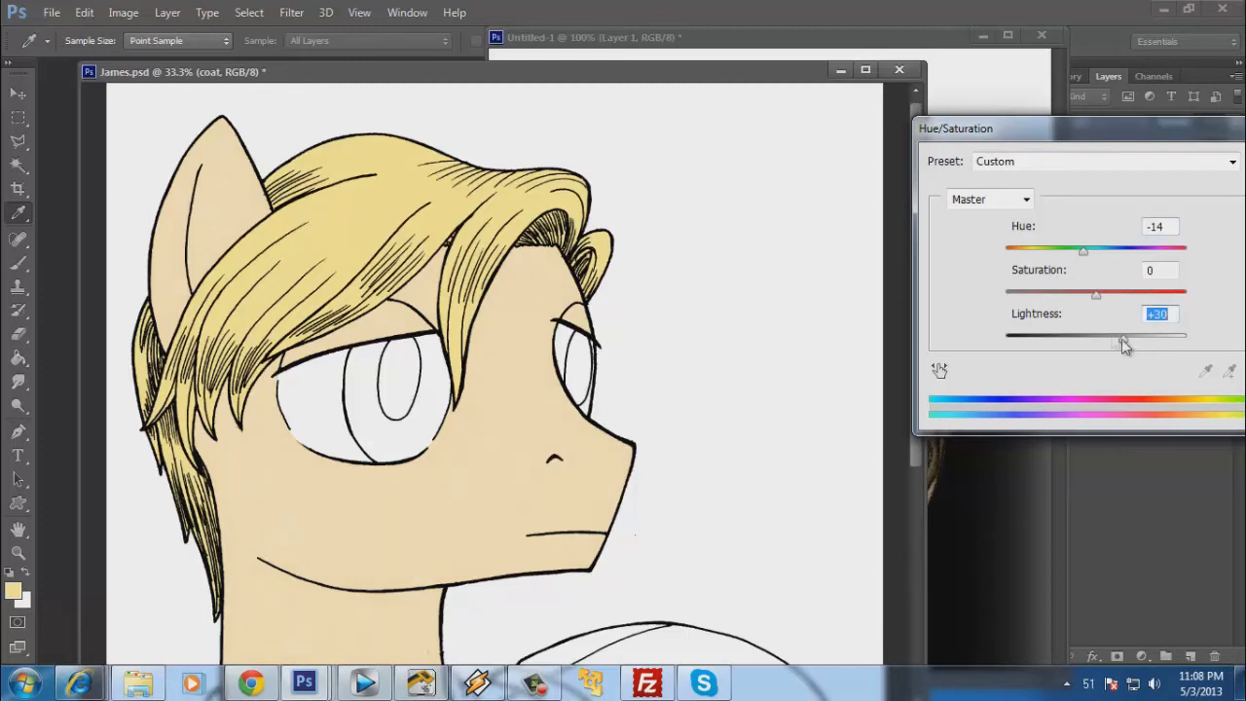
left_click_drag(1061, 127, 655, 137)
left_click(934, 173)
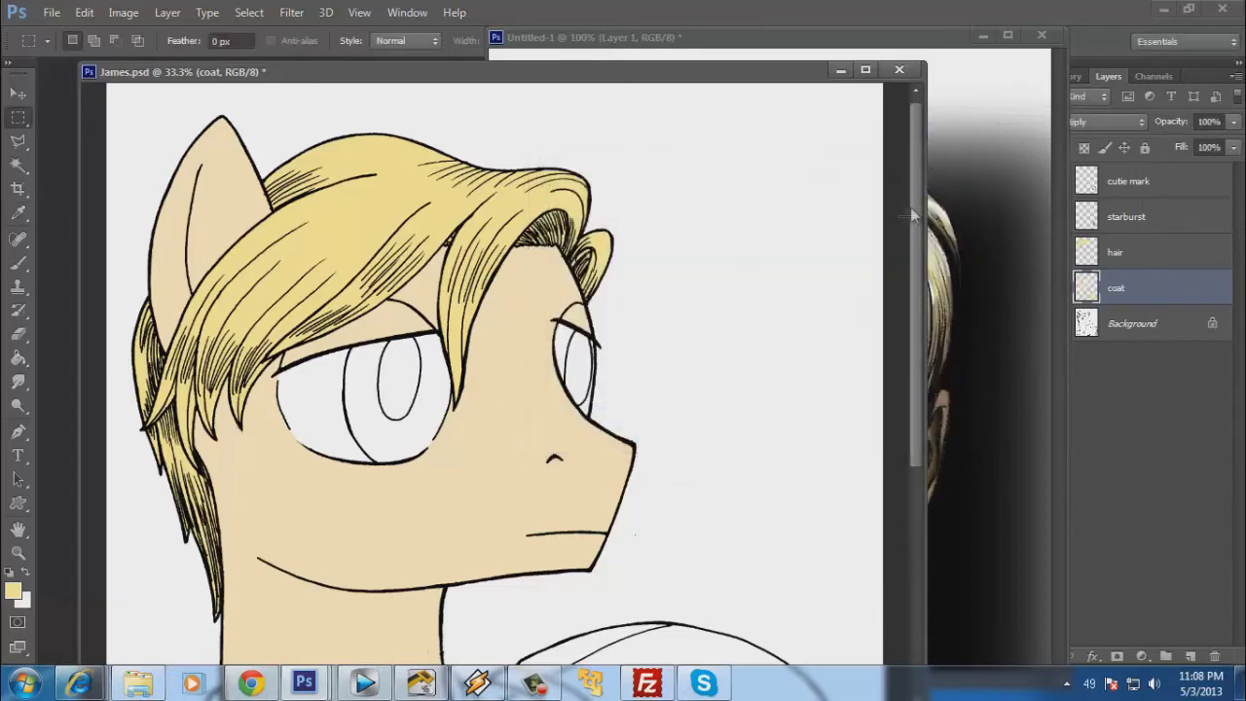
Save James.psd.
left_click_drag(914, 226, 937, 265)
key("ctrl+s")
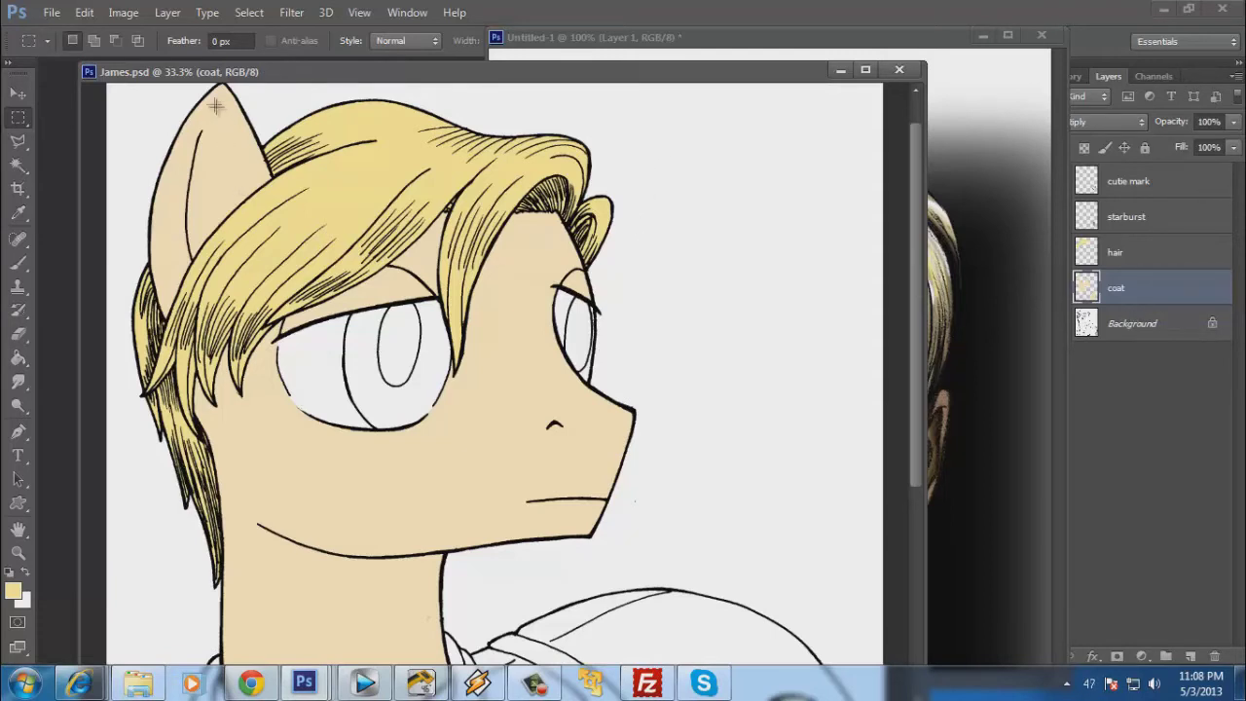
left_click(167, 12)
Add a new layer named 'eye whites'.
mouse_move(230, 35)
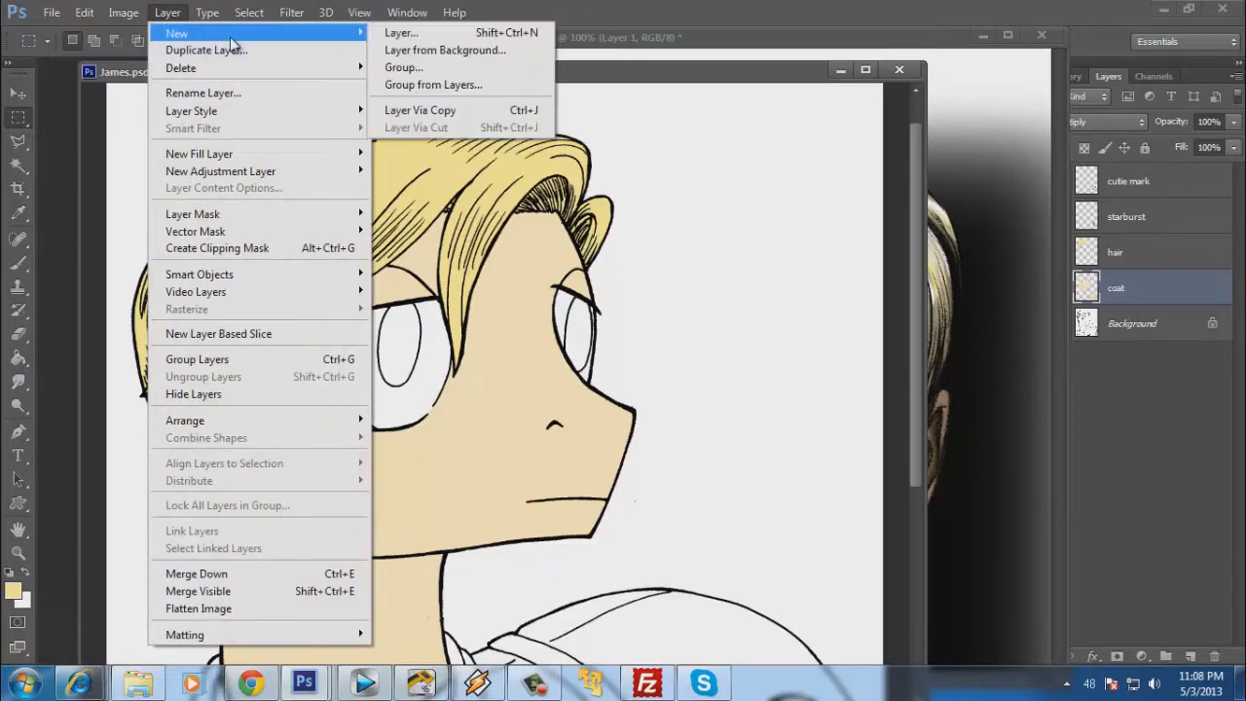
left_click(394, 37)
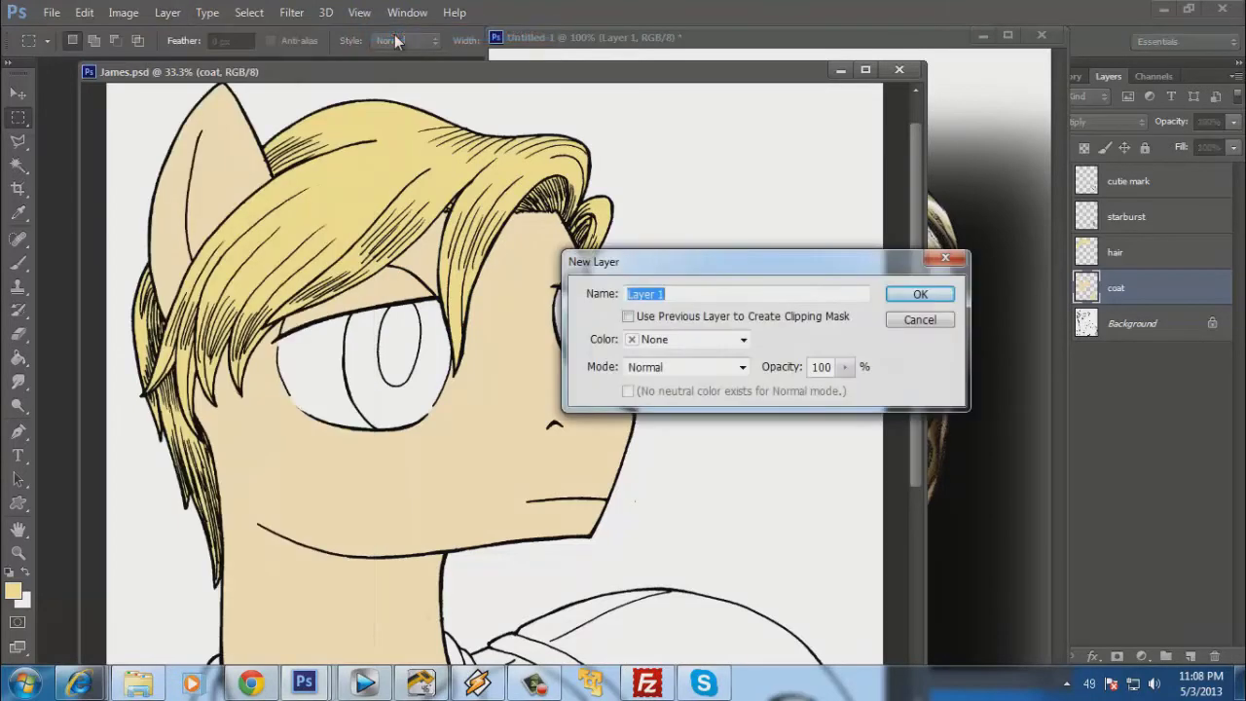
type("eye whites")
key("Return")
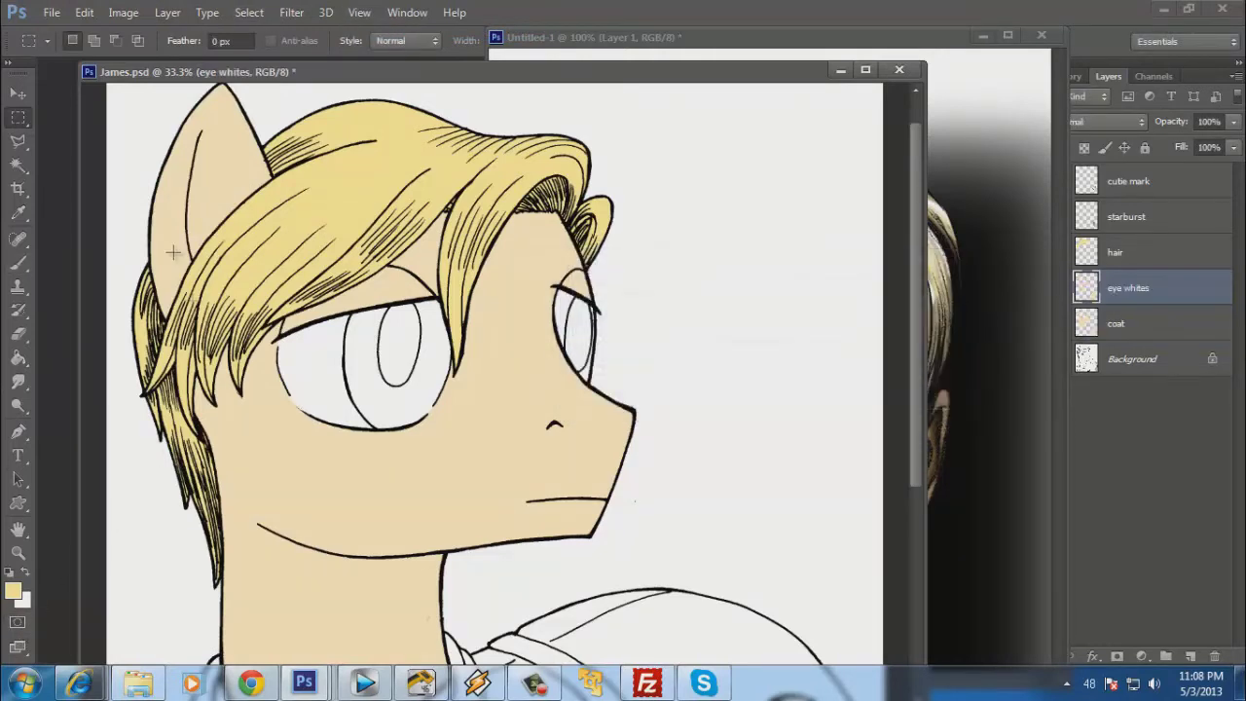
Outline the pony's left eye area with the Polygonal Lasso.
left_click(18, 140)
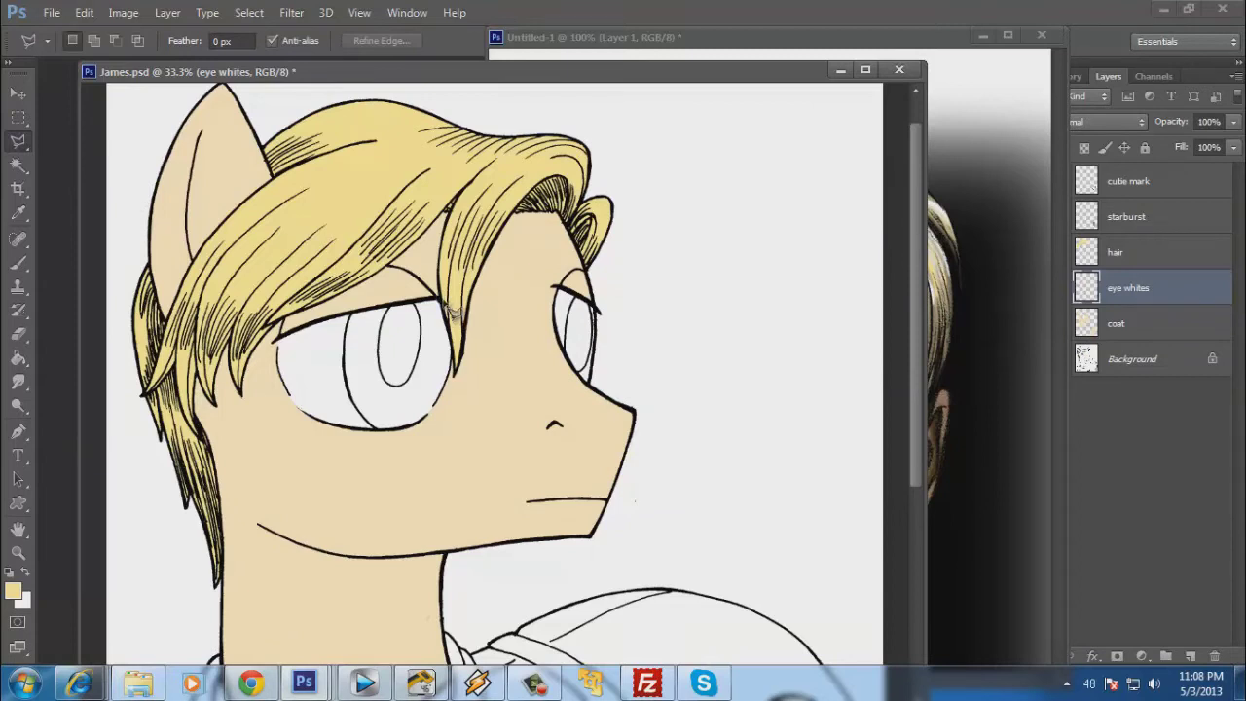
left_click(419, 274)
left_click(277, 329)
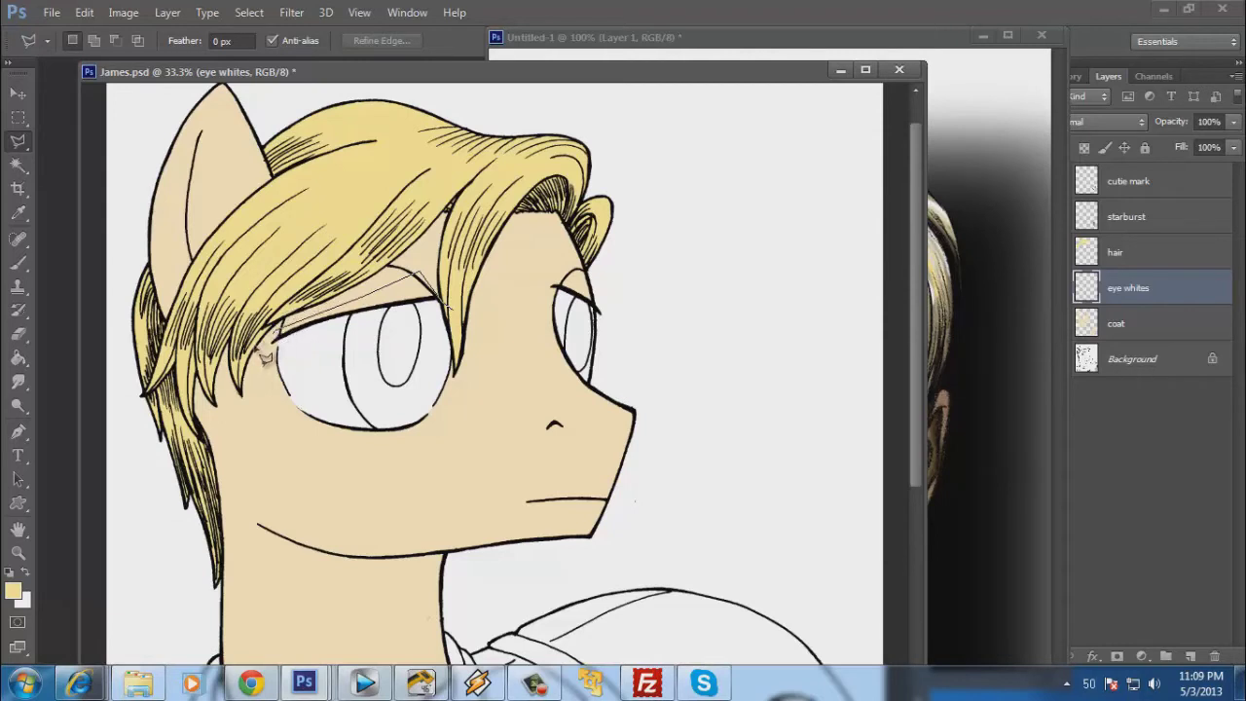
left_click(260, 421)
left_click(329, 460)
left_click(432, 471)
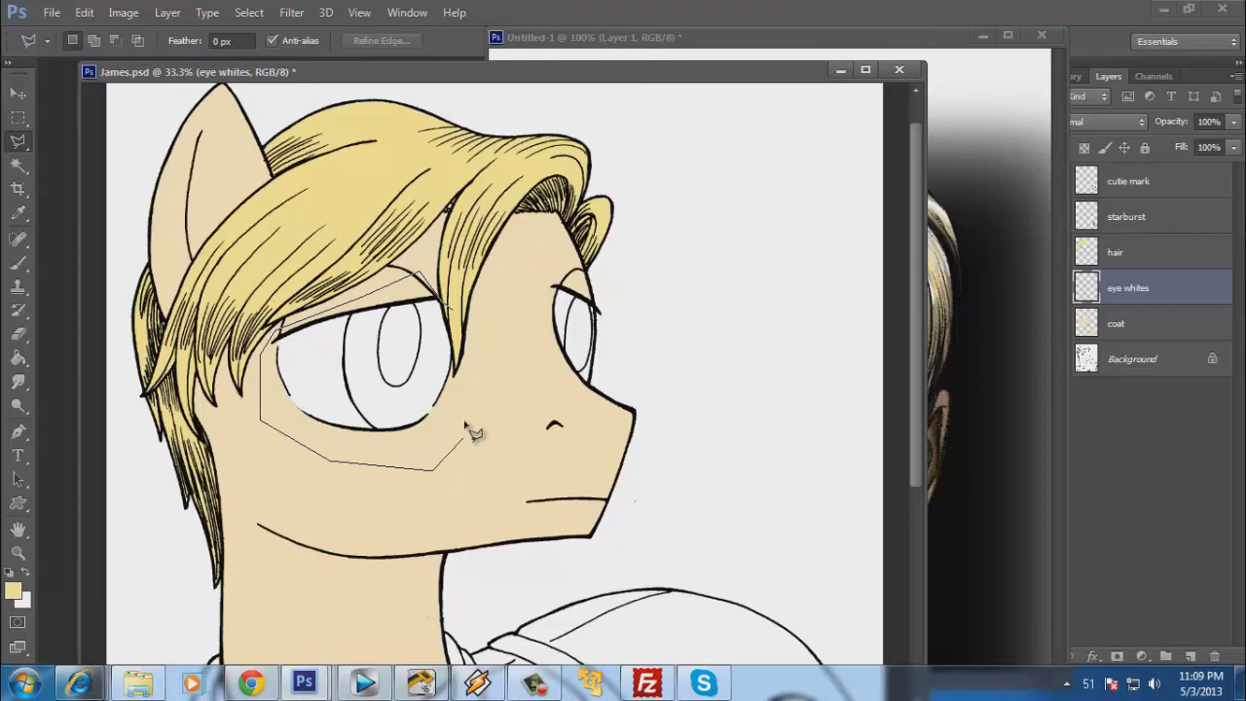
left_click(383, 431)
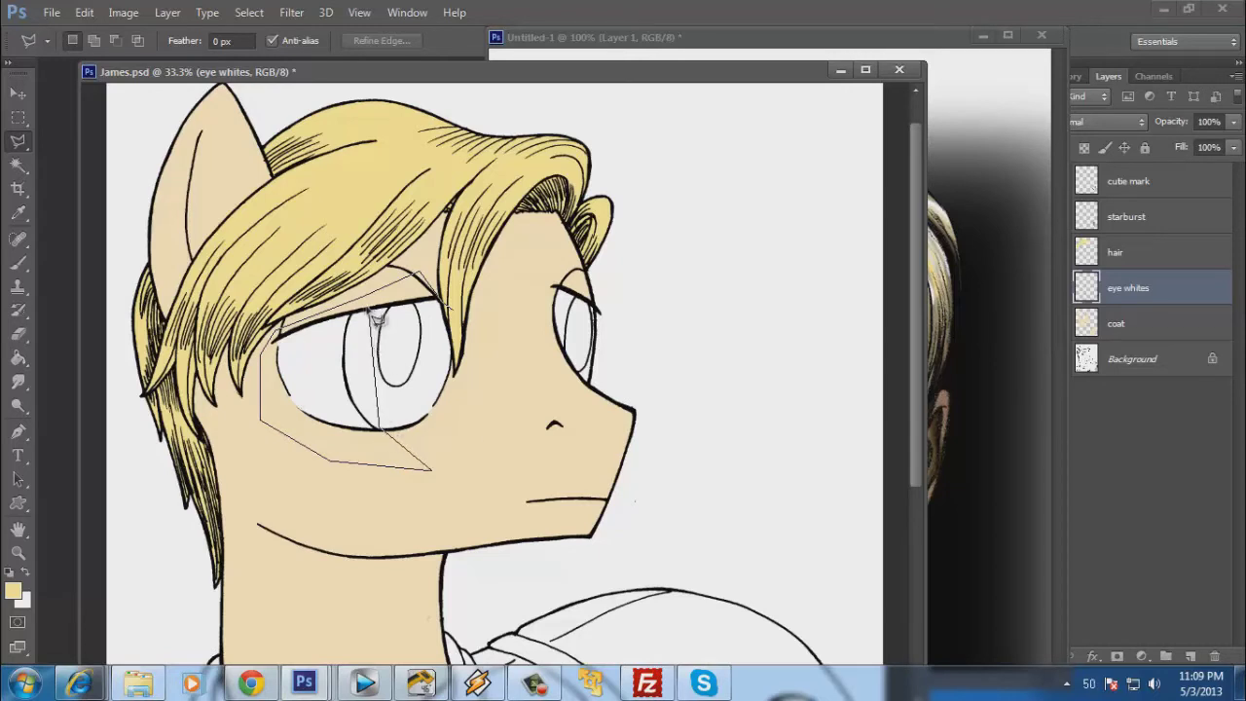
left_click(358, 292)
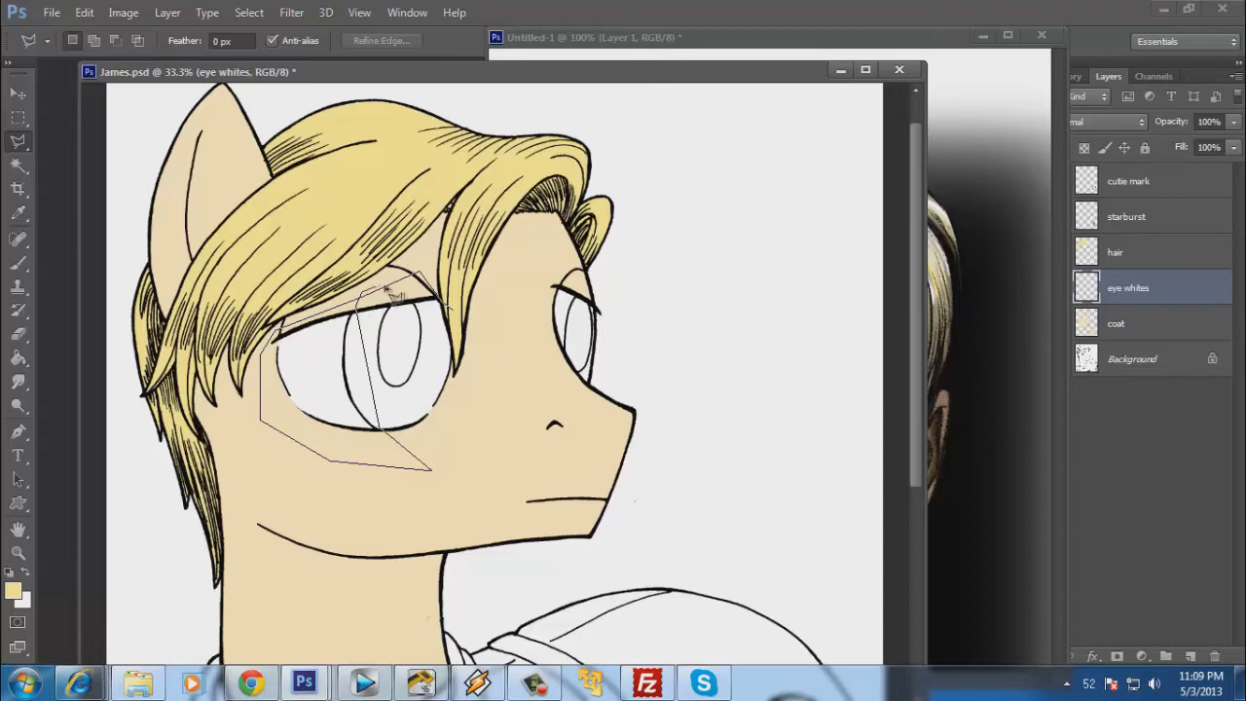
left_click(438, 294)
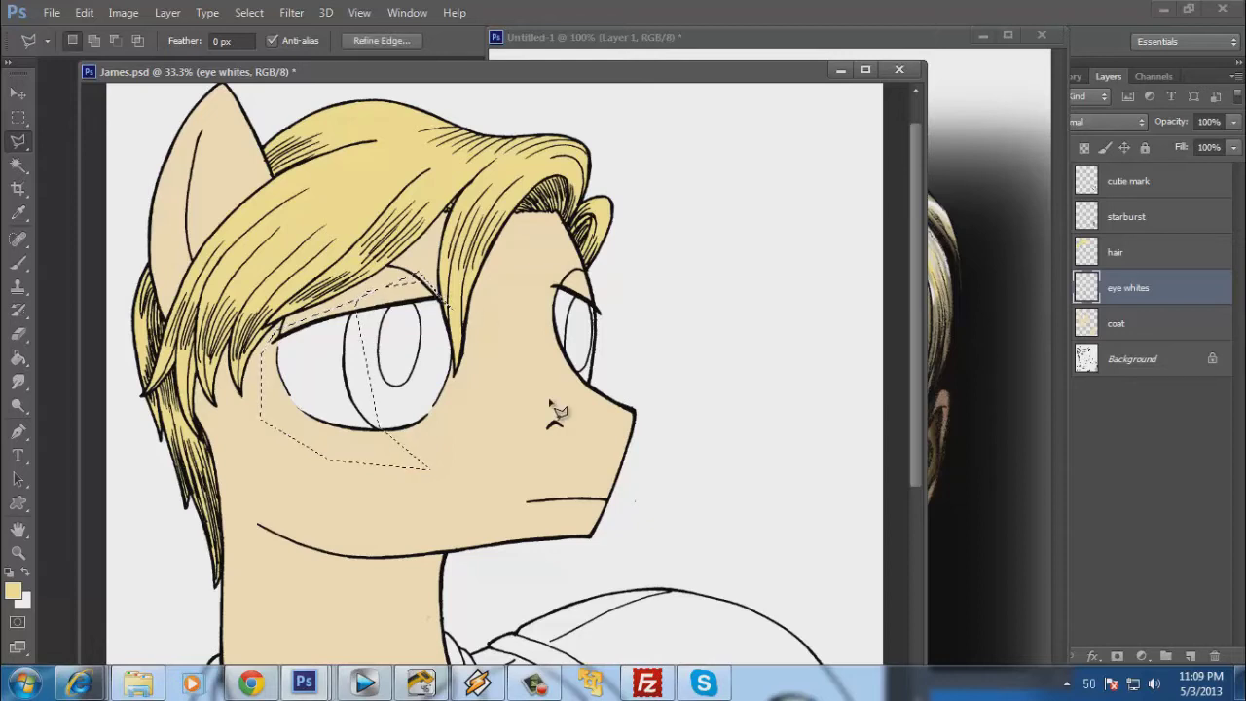
Zoom in on the eye and trim the selection's top corner with the Rectangular Marquee.
left_click(18, 552)
left_click(380, 409)
left_click(484, 335)
left_click_drag(484, 335, 547, 336)
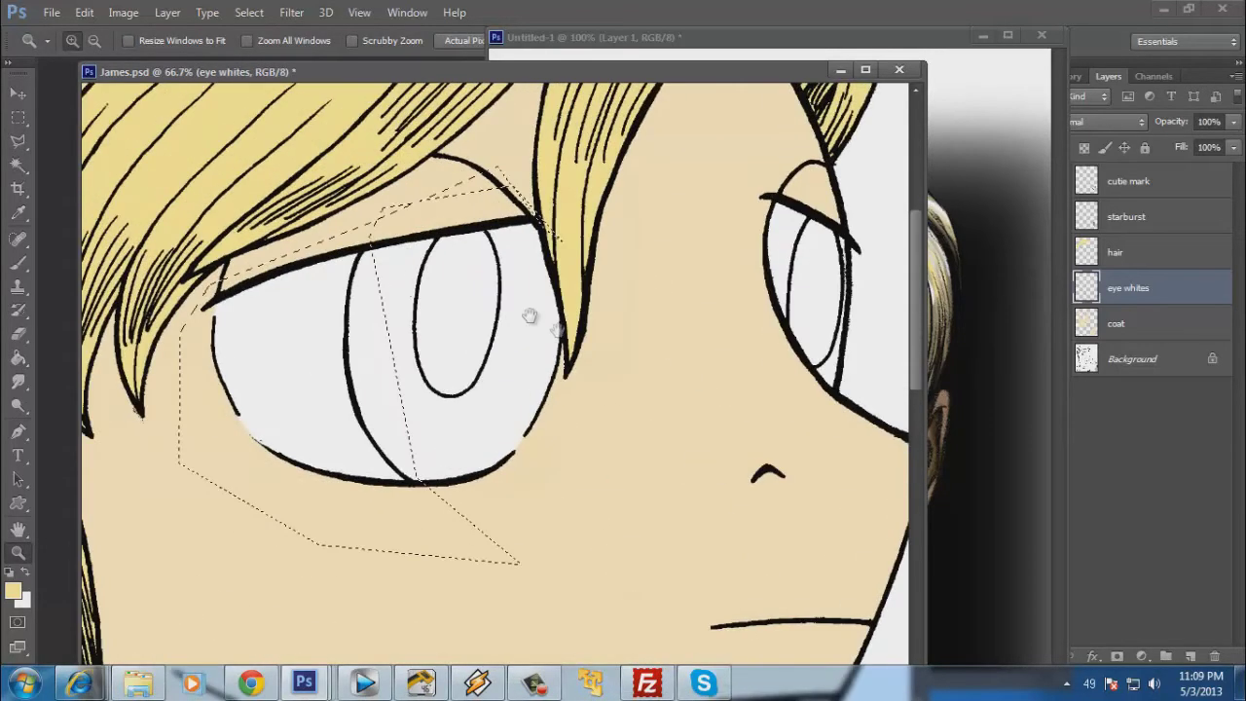
left_click(17, 117)
mouse_move(633, 139)
left_mouse_down()
mouse_move(459, 259)
mouse_move(483, 169)
mouse_move(331, 224)
mouse_move(368, 227)
left_mouse_up()
Add a polygonal region along the iris edge to the eye selection.
left_click(22, 143)
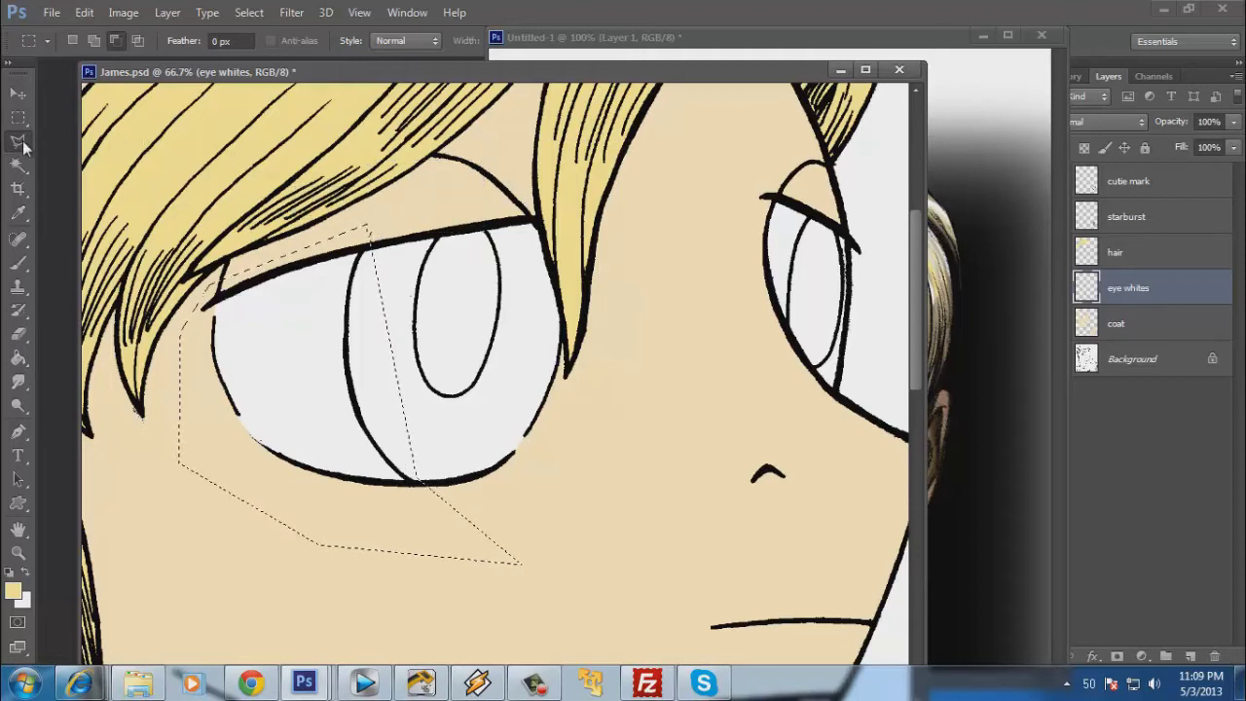
left_click(414, 218, "alt")
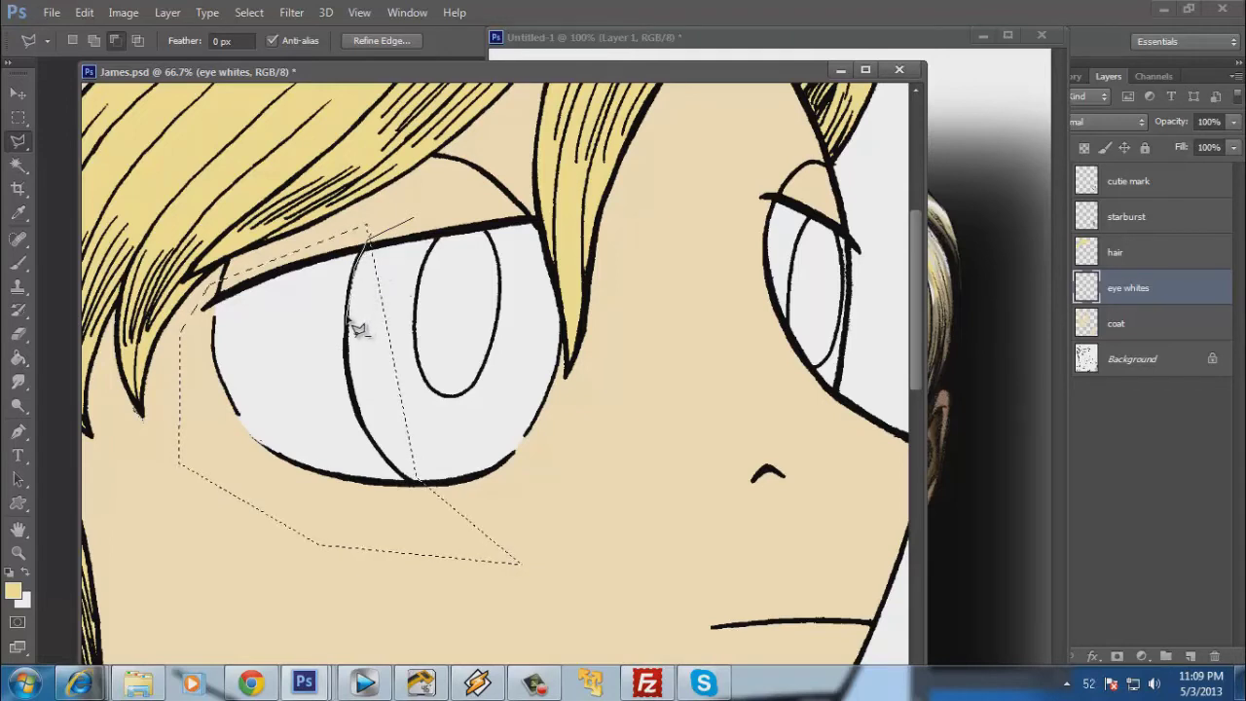
mouse_move(357, 335)
left_mouse_down()
mouse_move(372, 448)
mouse_move(404, 479)
left_mouse_up()
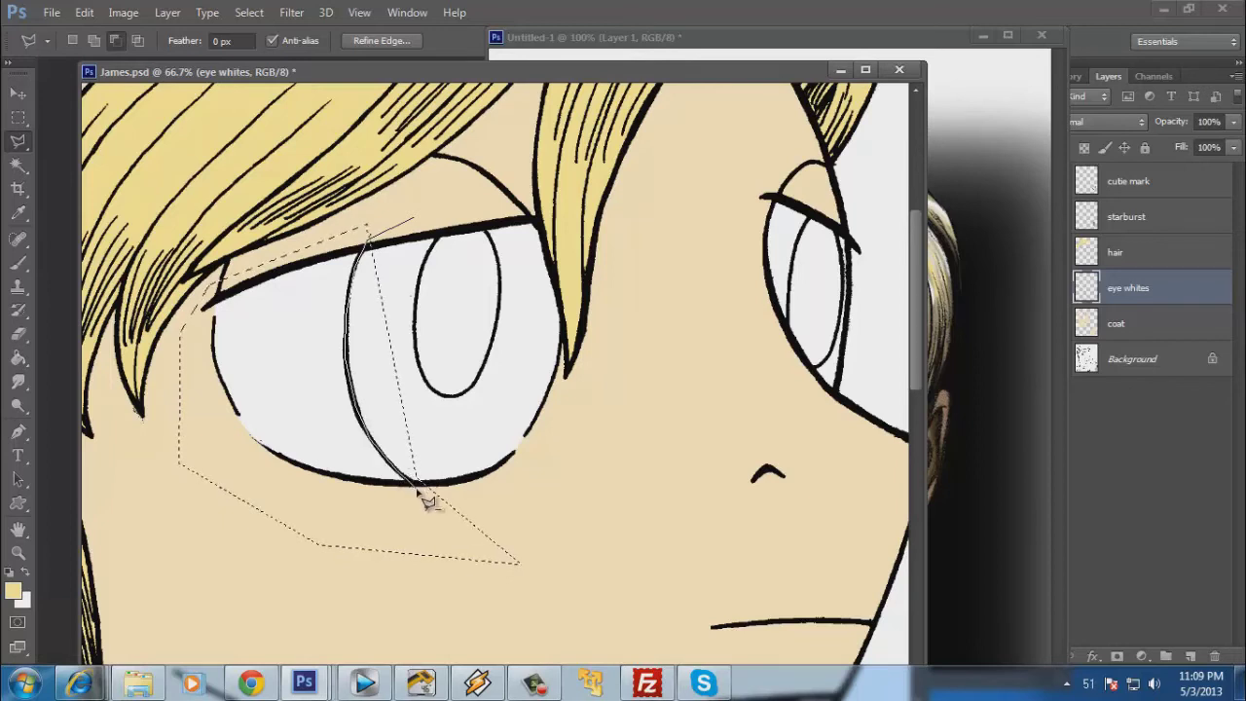
left_click(515, 508)
double_click(503, 358)
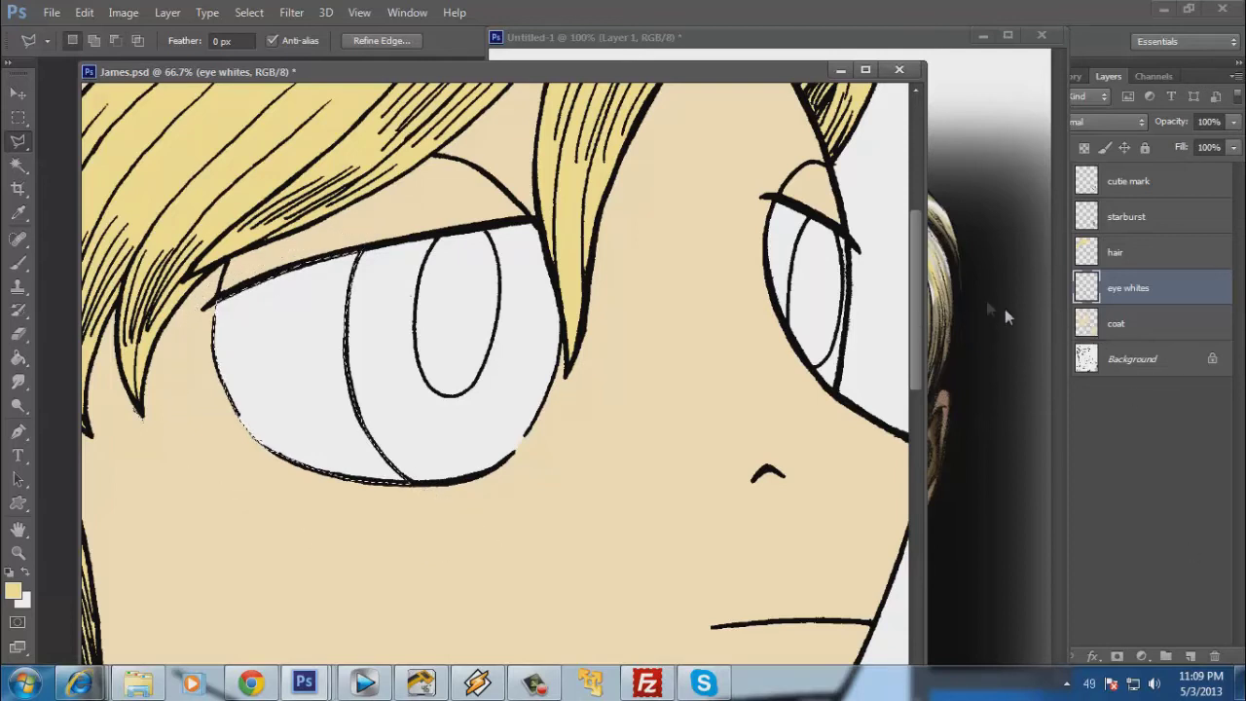
Set the foreground colour to pure white and switch to the Paint Bucket.
left_click(11, 587)
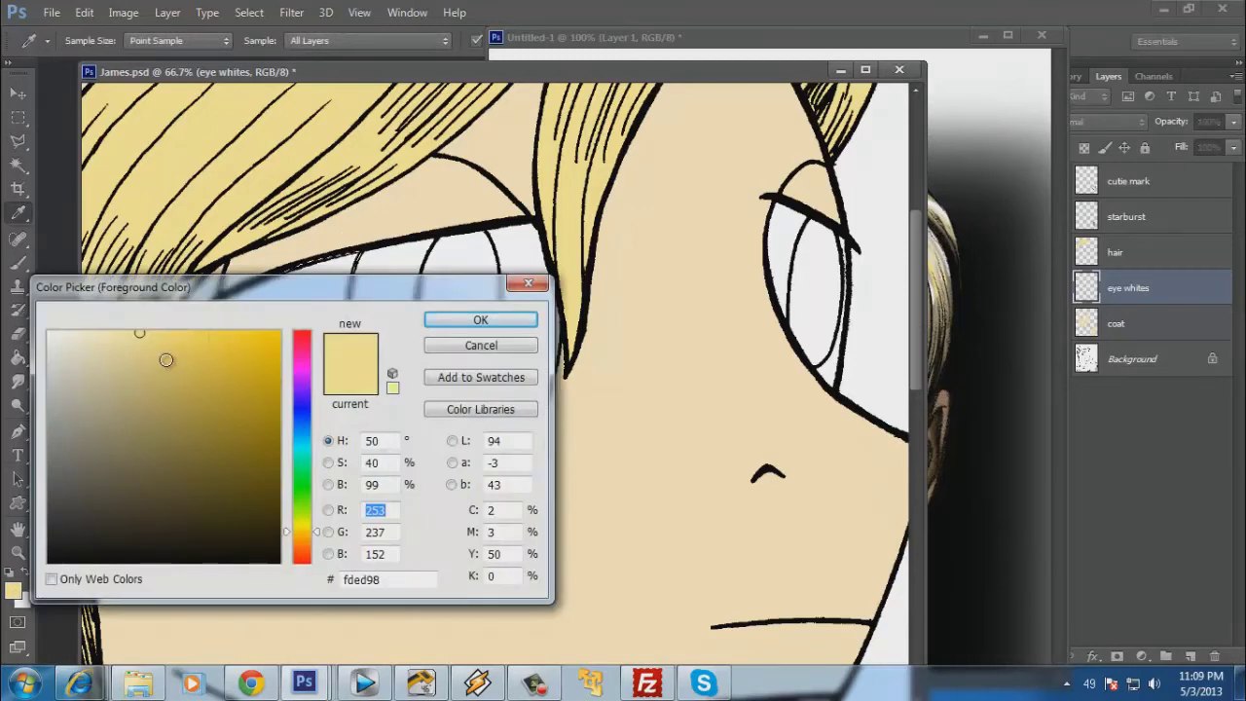
left_click_drag(167, 356, 49, 333)
left_click(481, 319)
key("l")
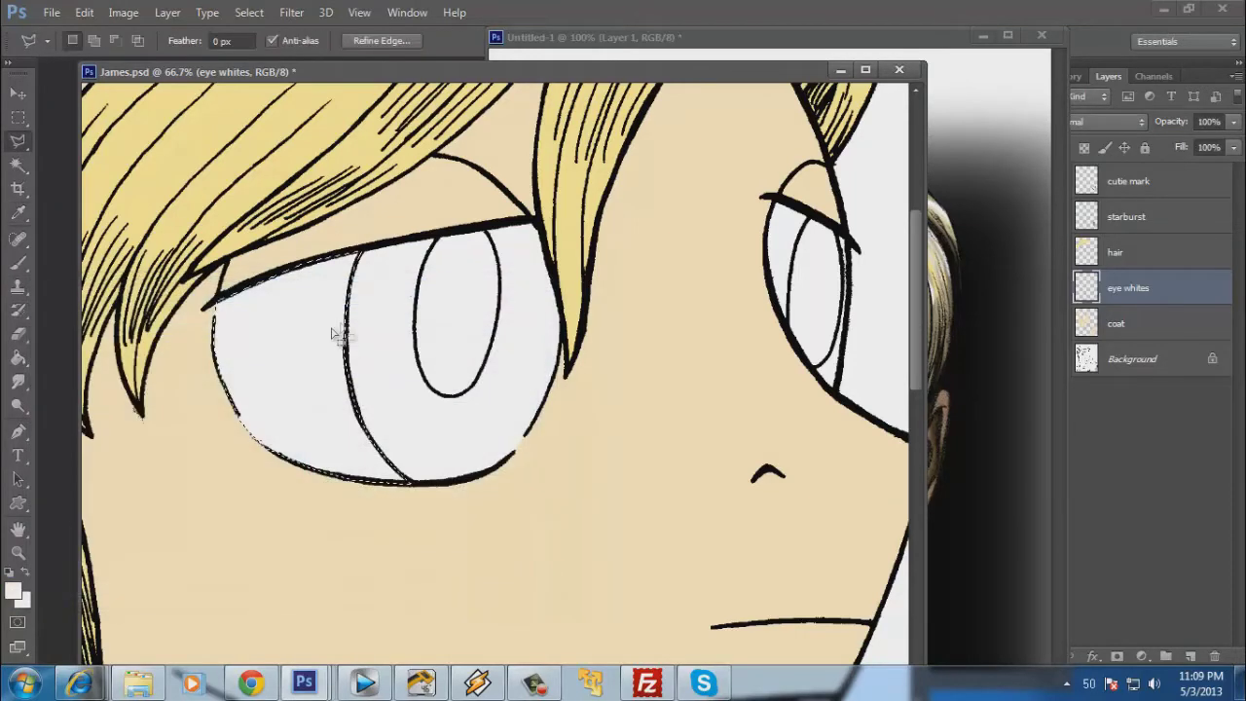
left_click(17, 357)
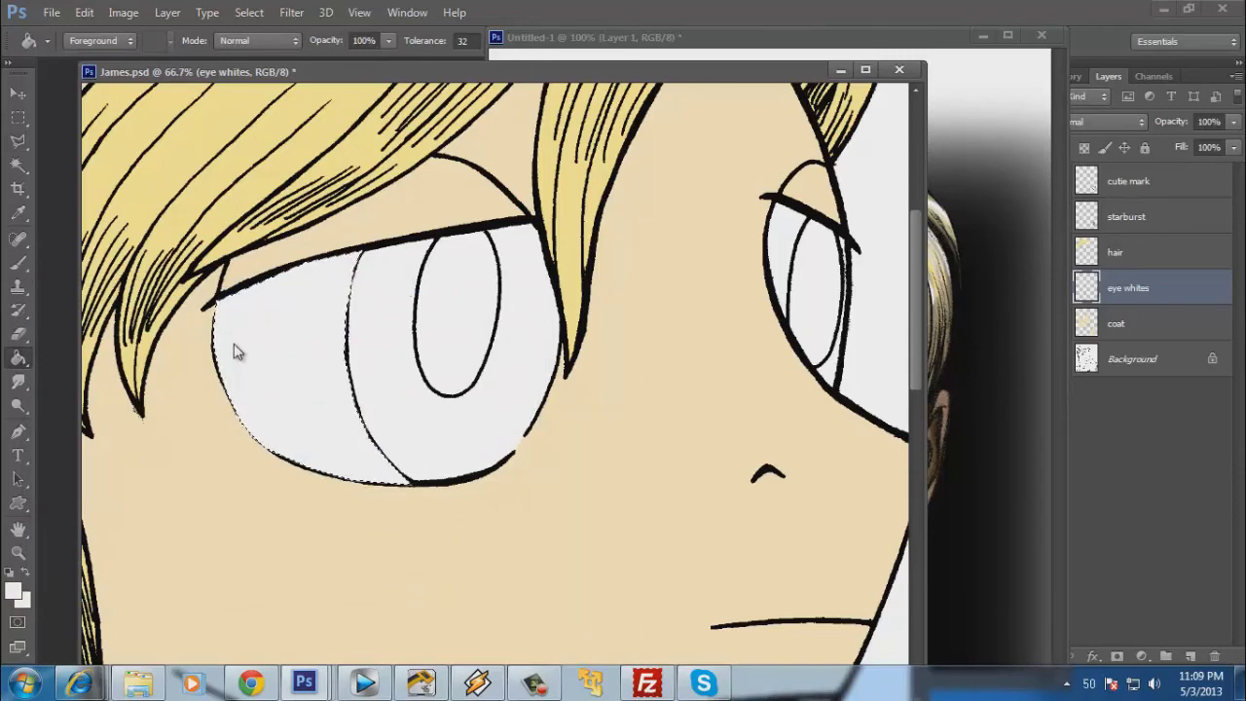
left_click(1101, 96)
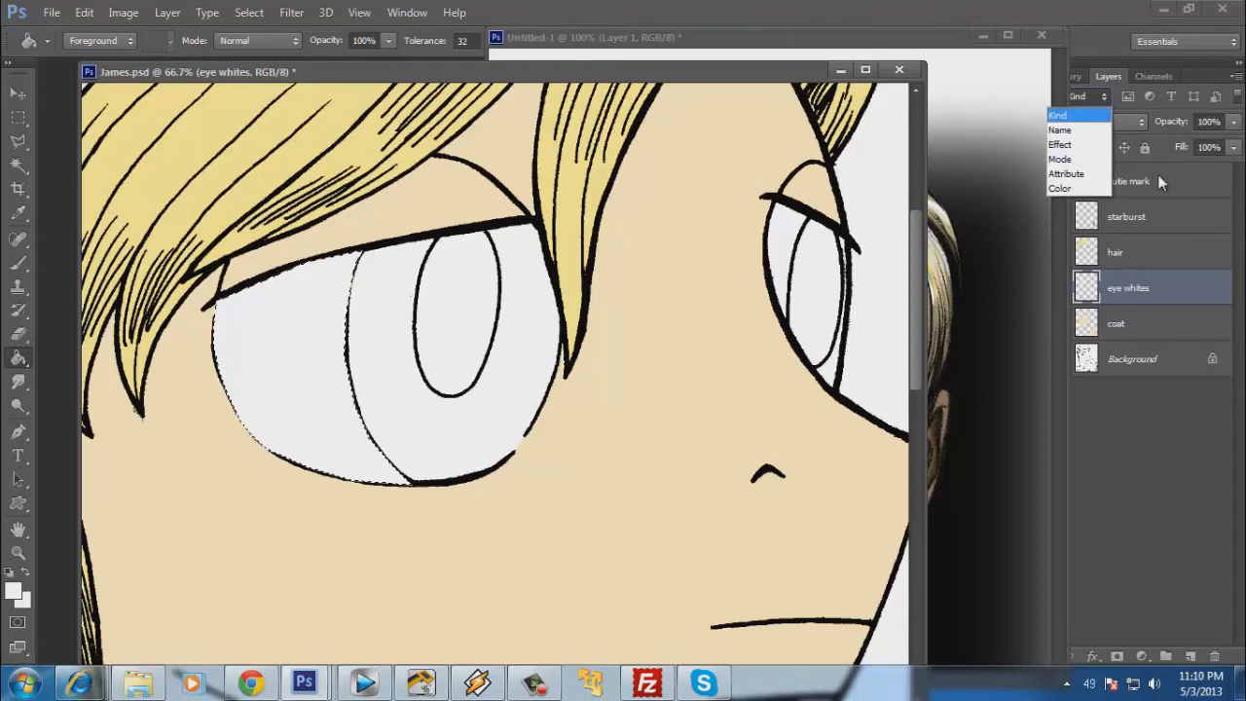
left_click(1093, 48)
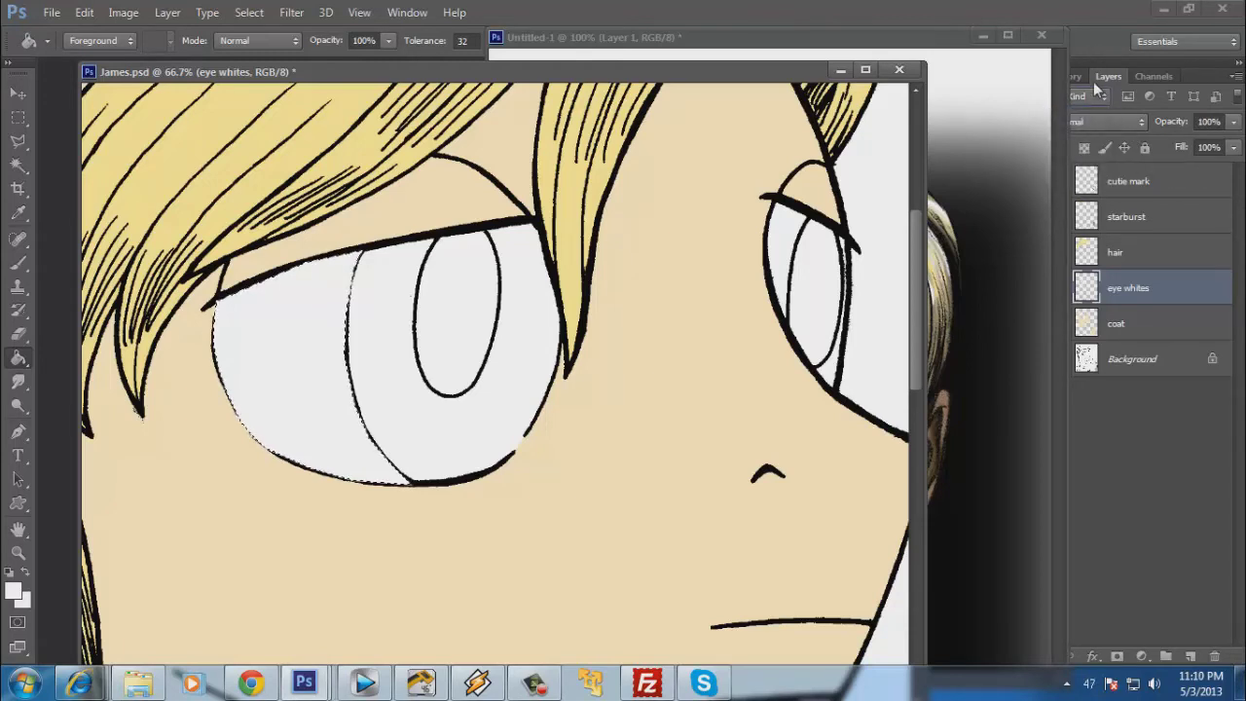
Set Layer 1 of the Untitled-1 reference portrait to Multiply.
left_click_drag(964, 41, 909, 47)
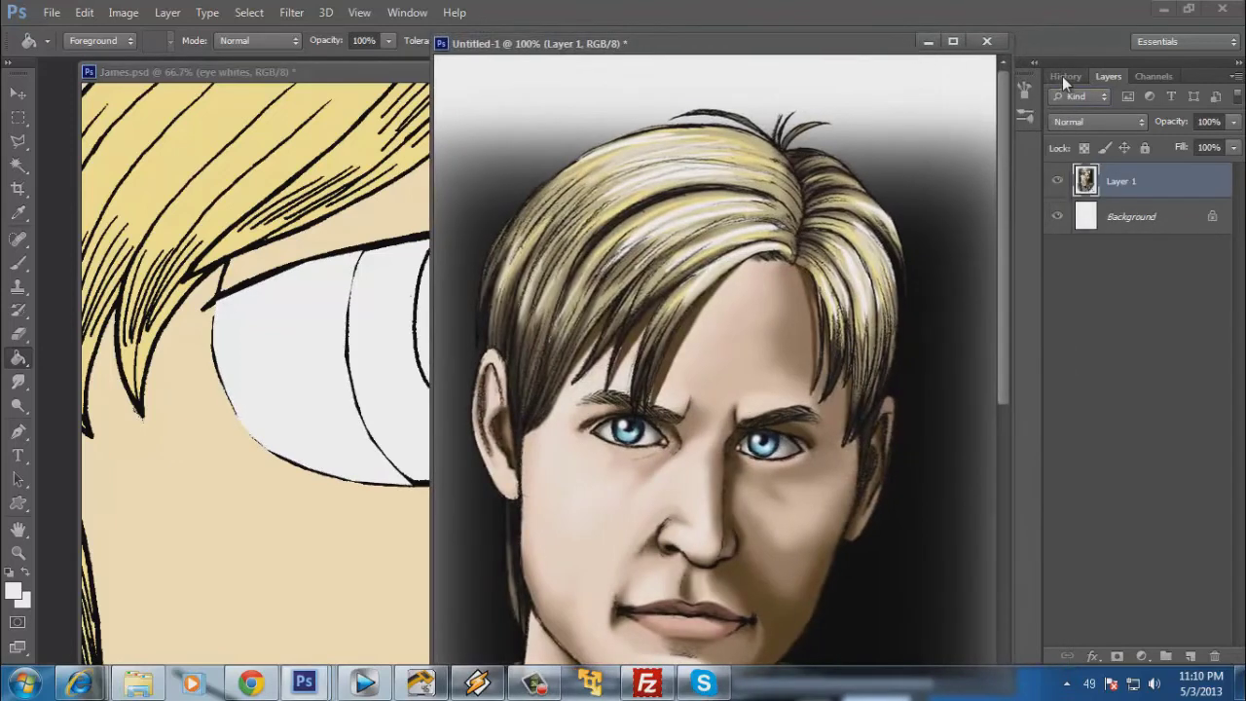
left_click(1139, 122)
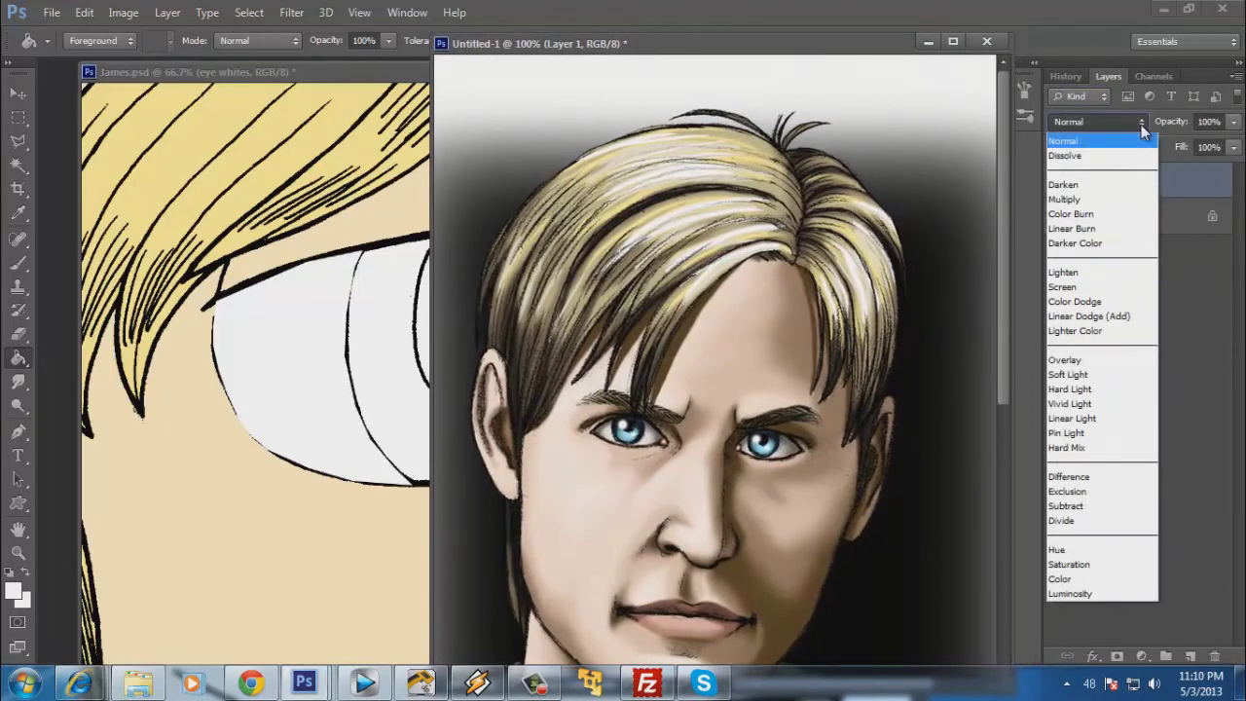
left_click(1119, 199)
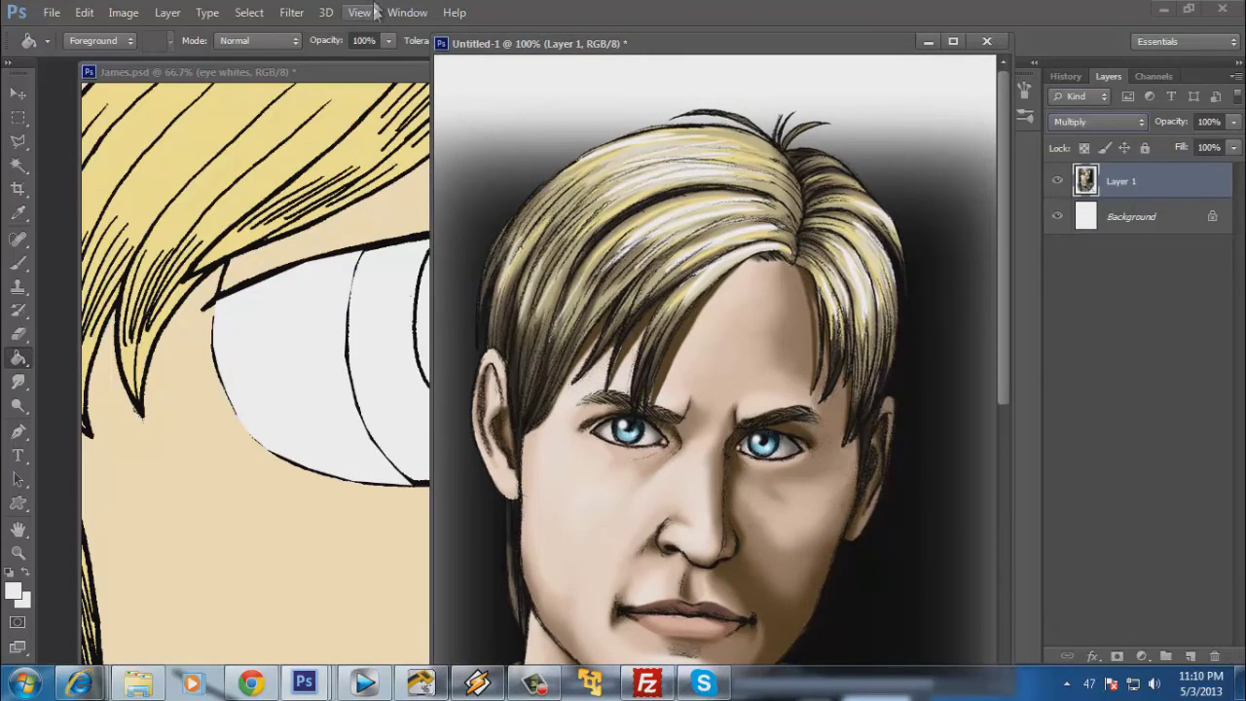
Set James.psd's eye whites layer to Multiply and clear the selection.
left_click(366, 85)
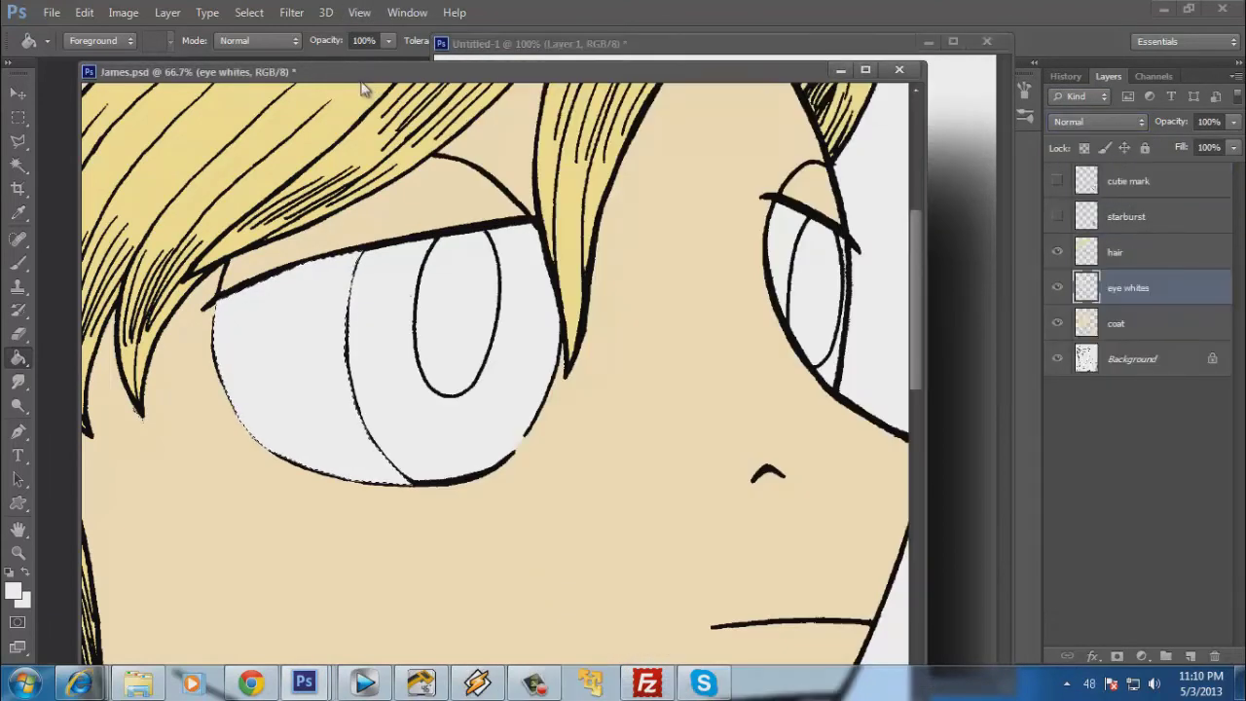
left_click(1139, 120)
left_click(1113, 199)
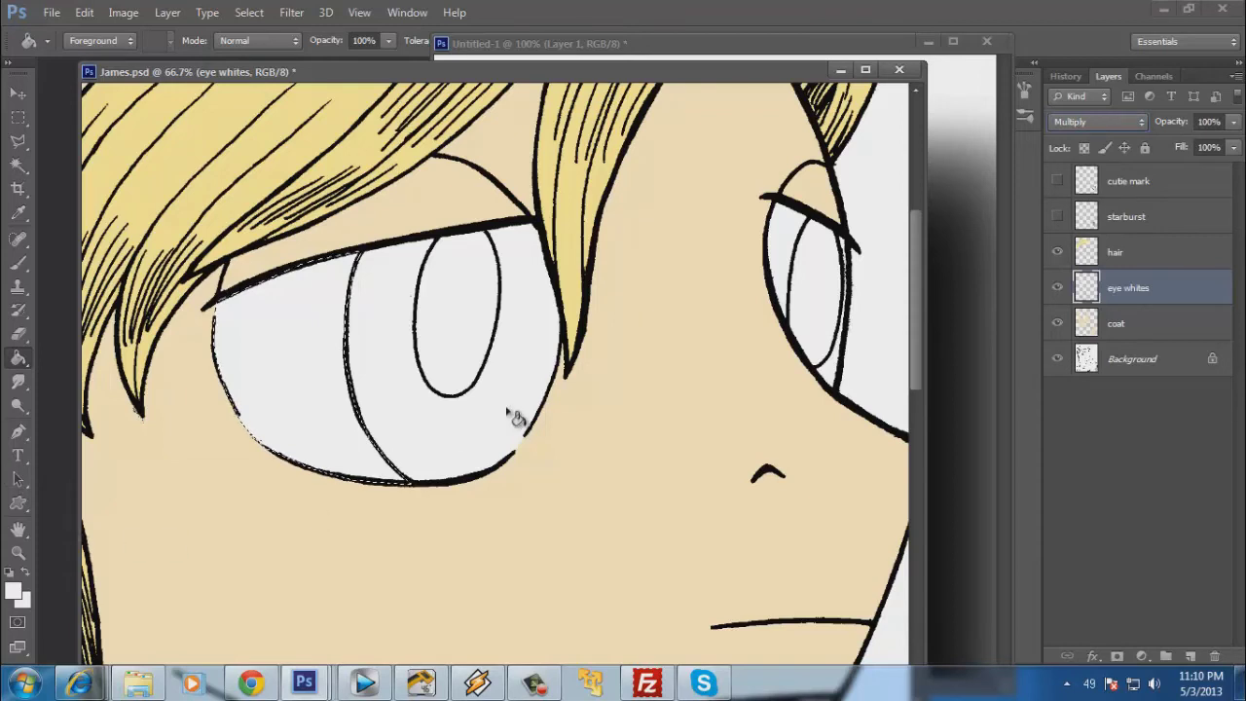
left_click(18, 141)
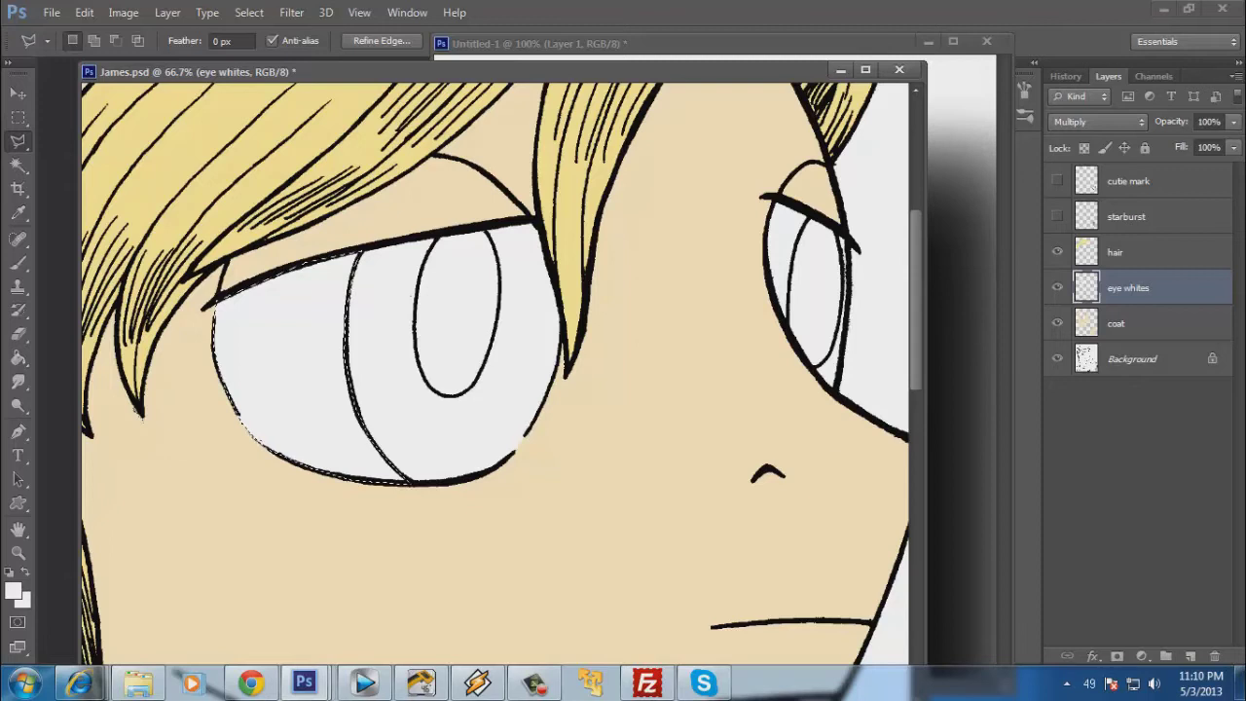
left_click(18, 117)
left_click(412, 212)
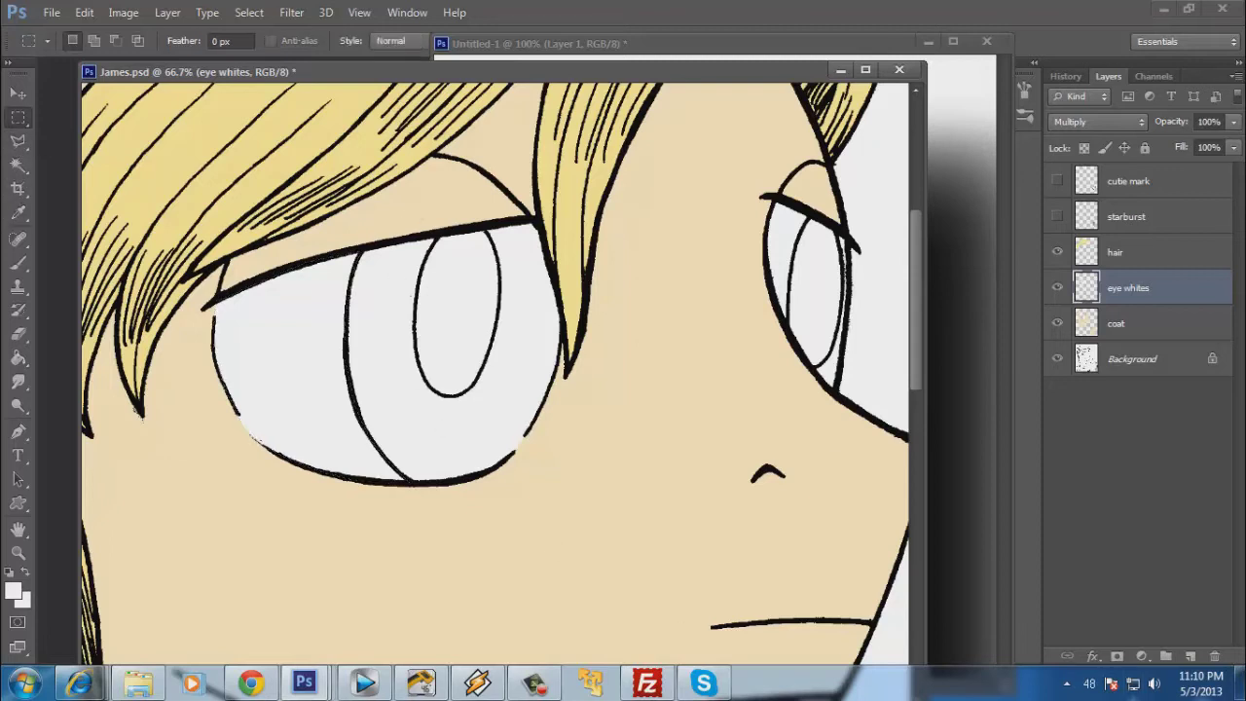
On the Background layer, fill the eye's outer corner with the background colour, then reselect eye whites.
left_click(1088, 358)
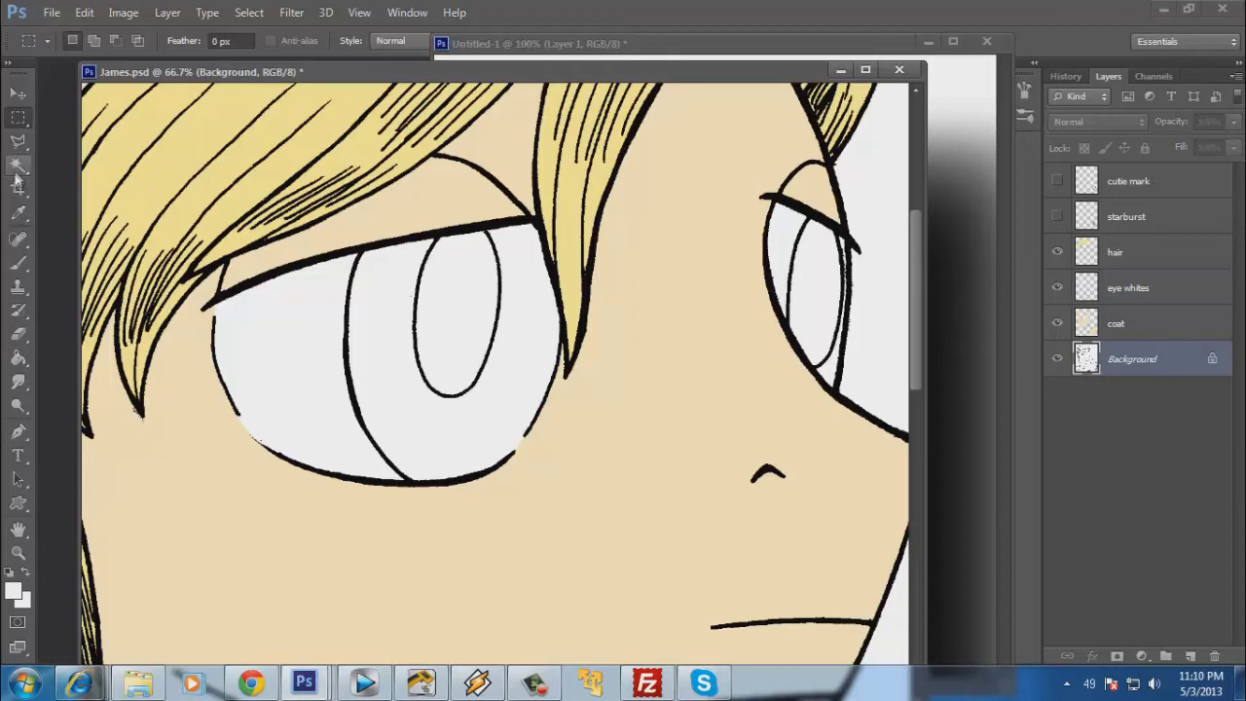
left_click(18, 142)
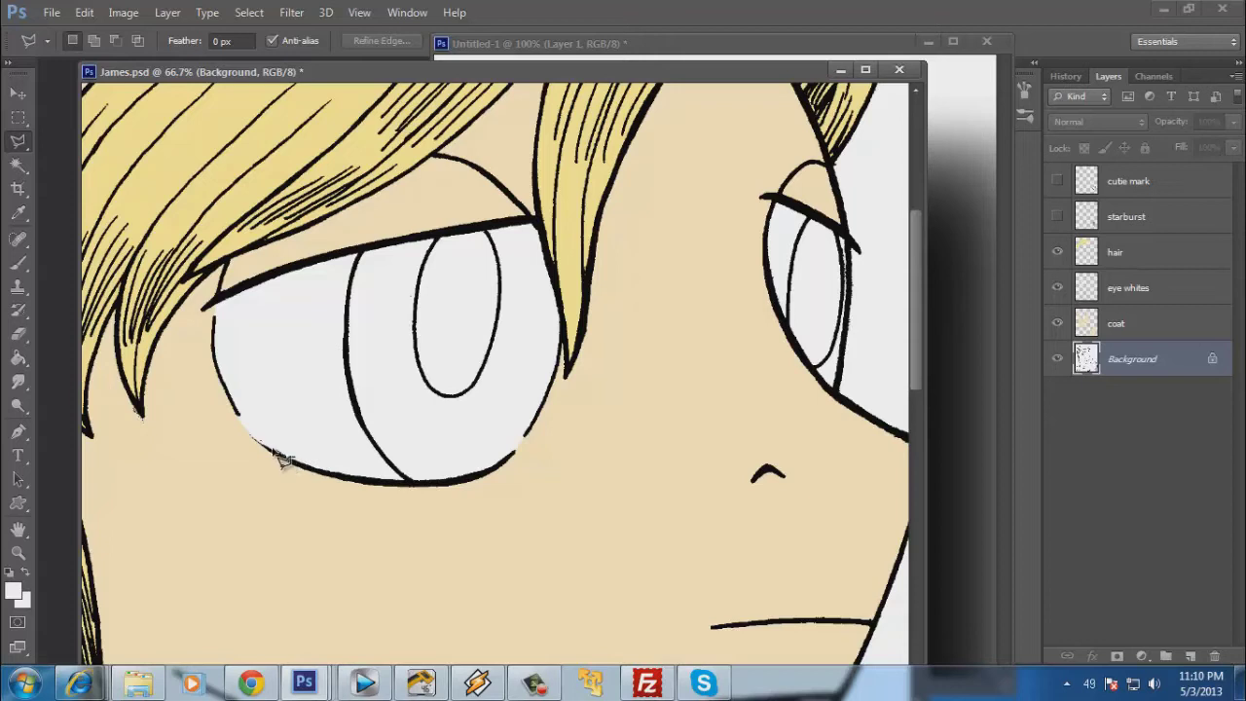
left_click(199, 426)
double_click(277, 342)
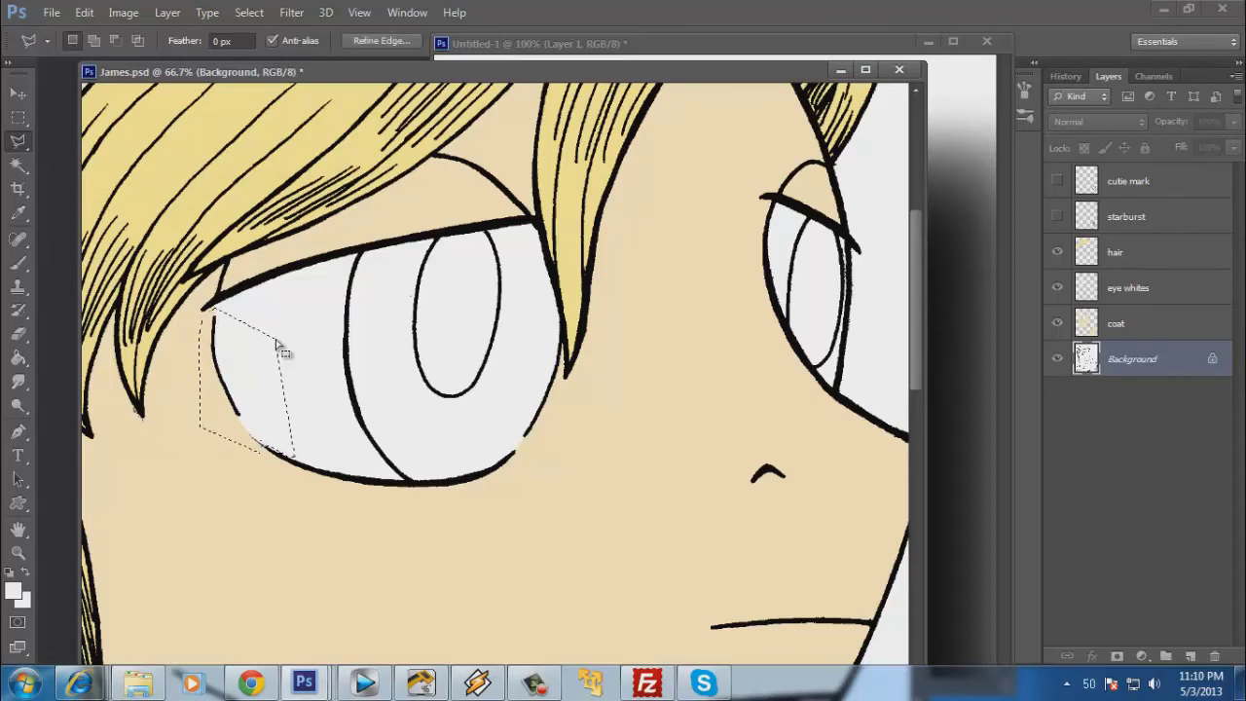
key("shift+BackSpace")
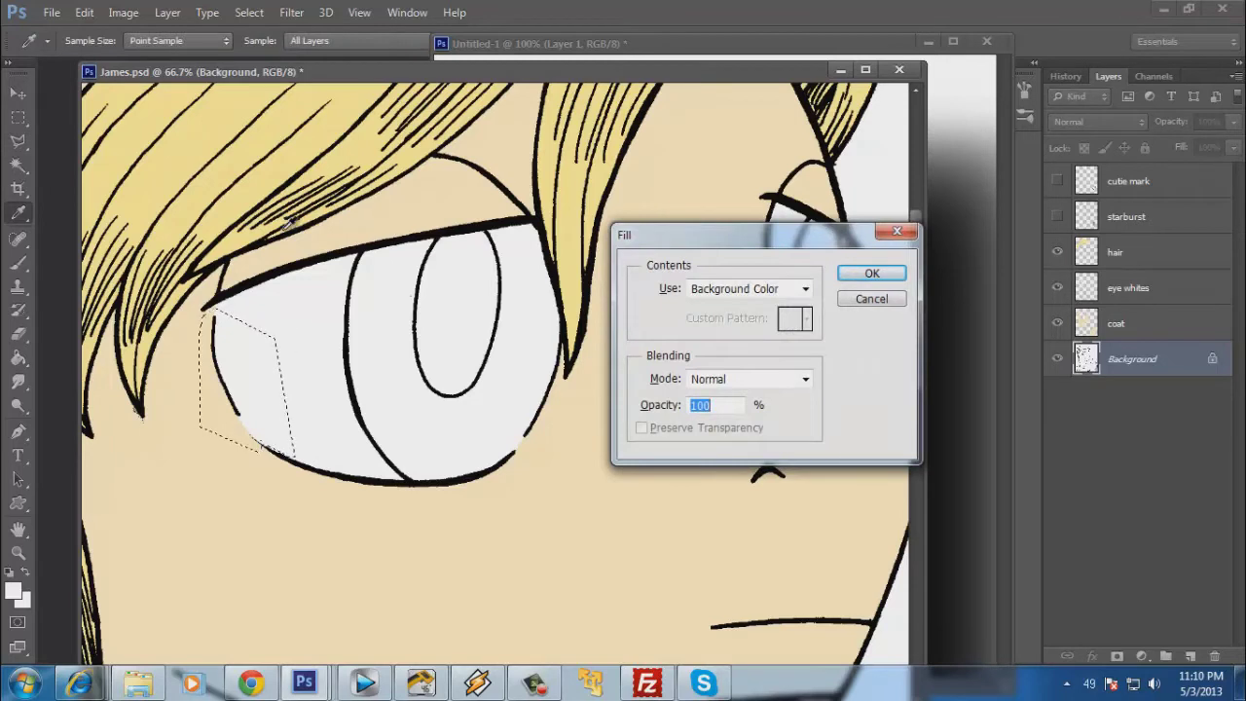
left_click(872, 274)
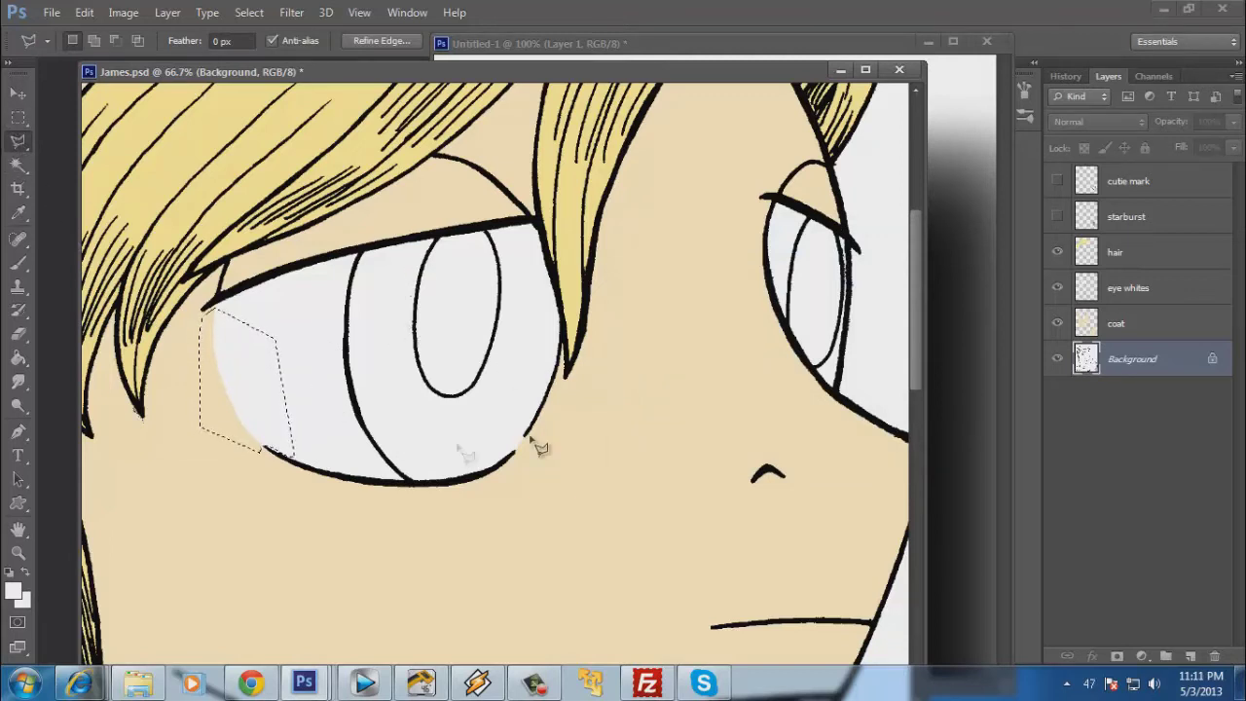
left_click(18, 117)
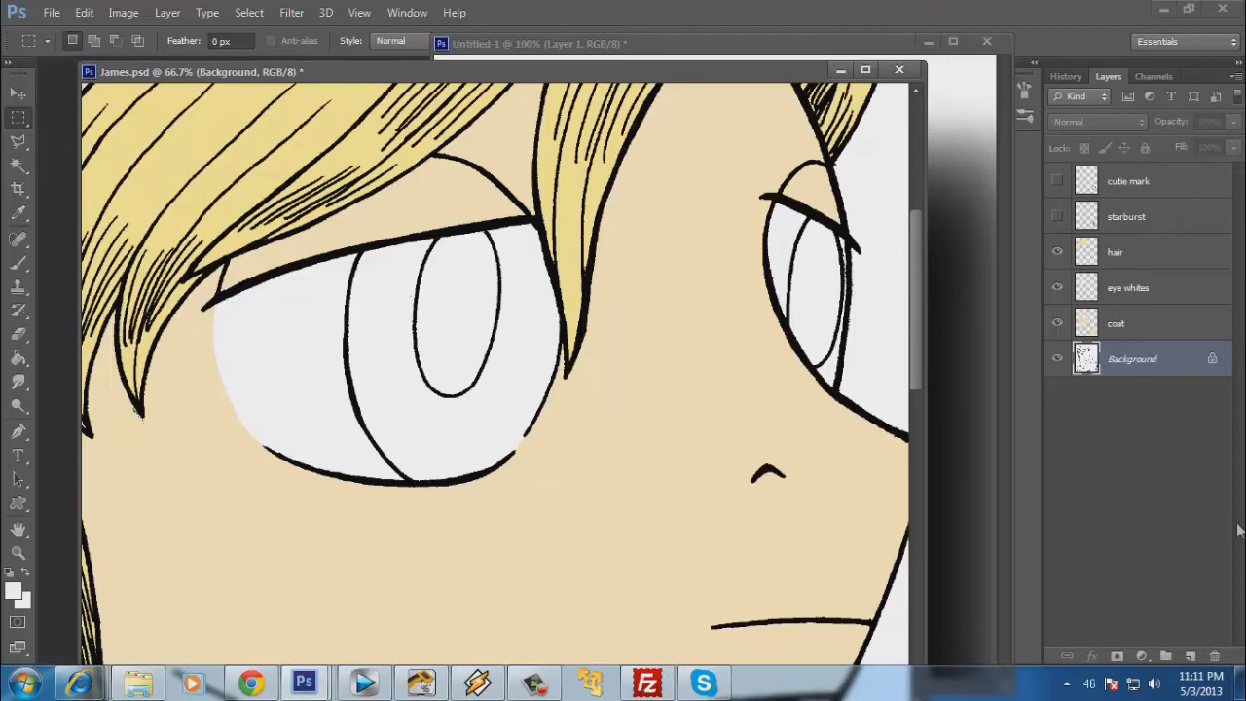
left_click(1087, 289)
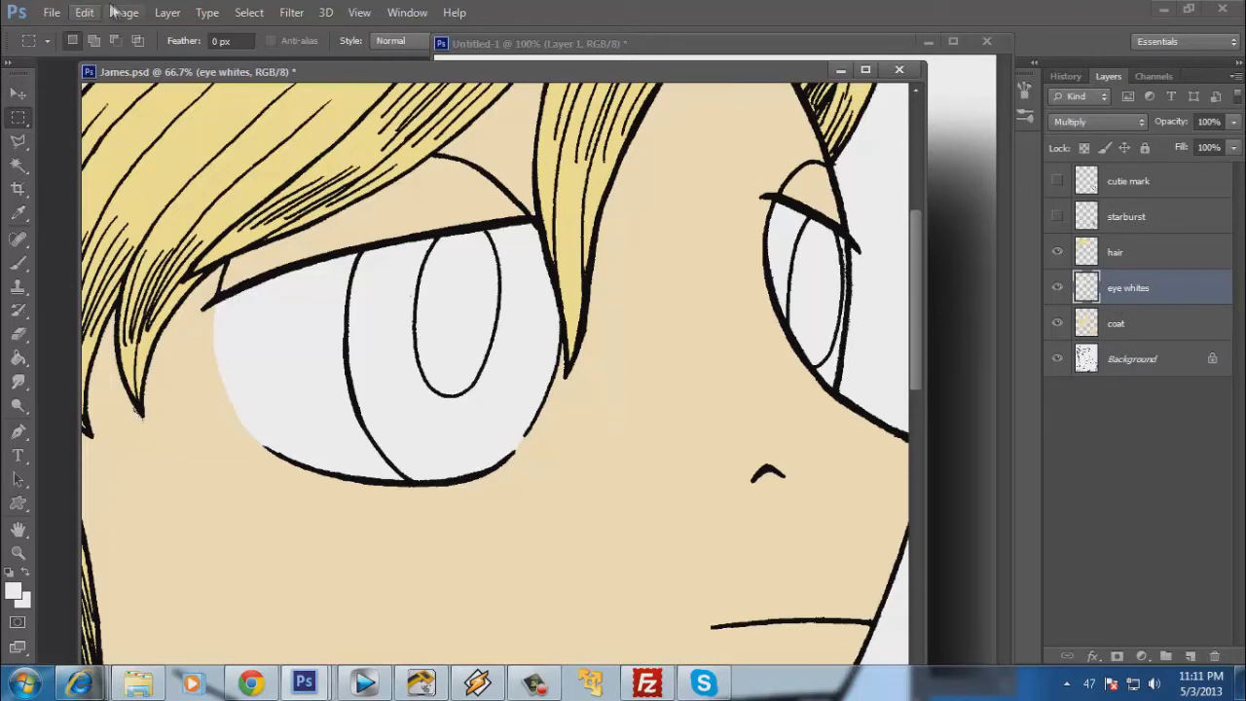
Create a new layer named 'iris' above eye whites, then bring the reference portrait forward.
left_click(167, 13)
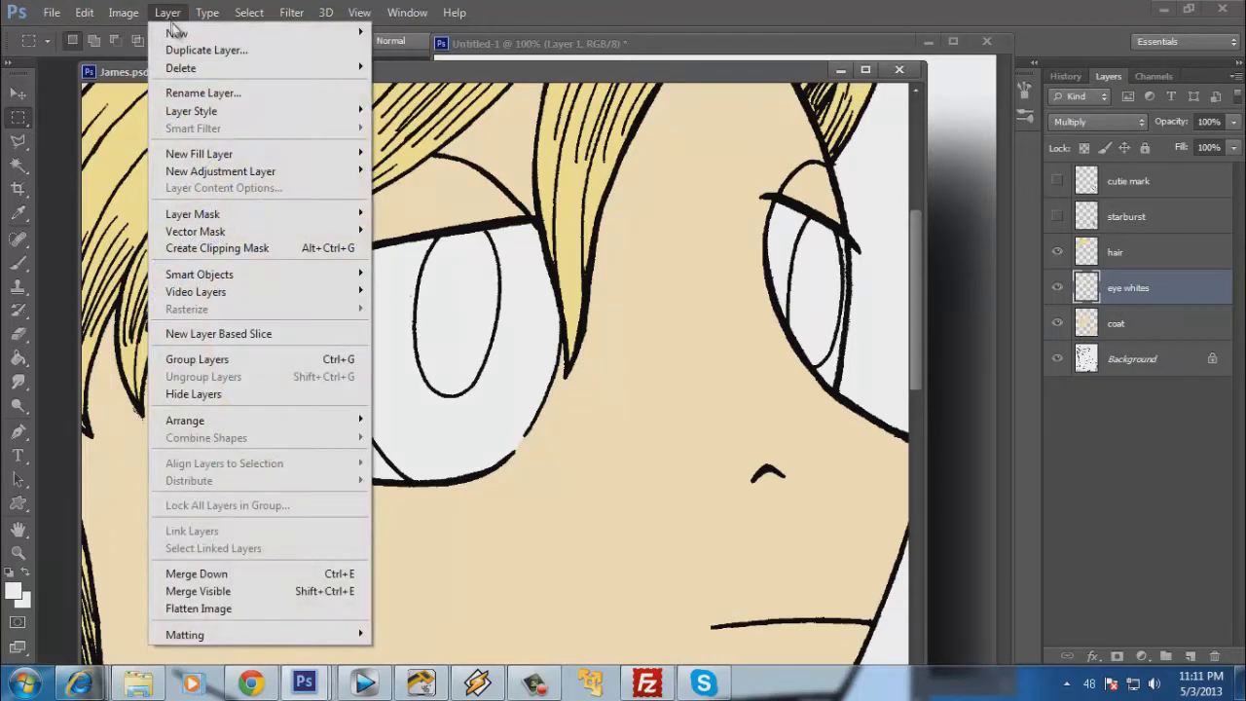
mouse_move(305, 35)
left_click(400, 36)
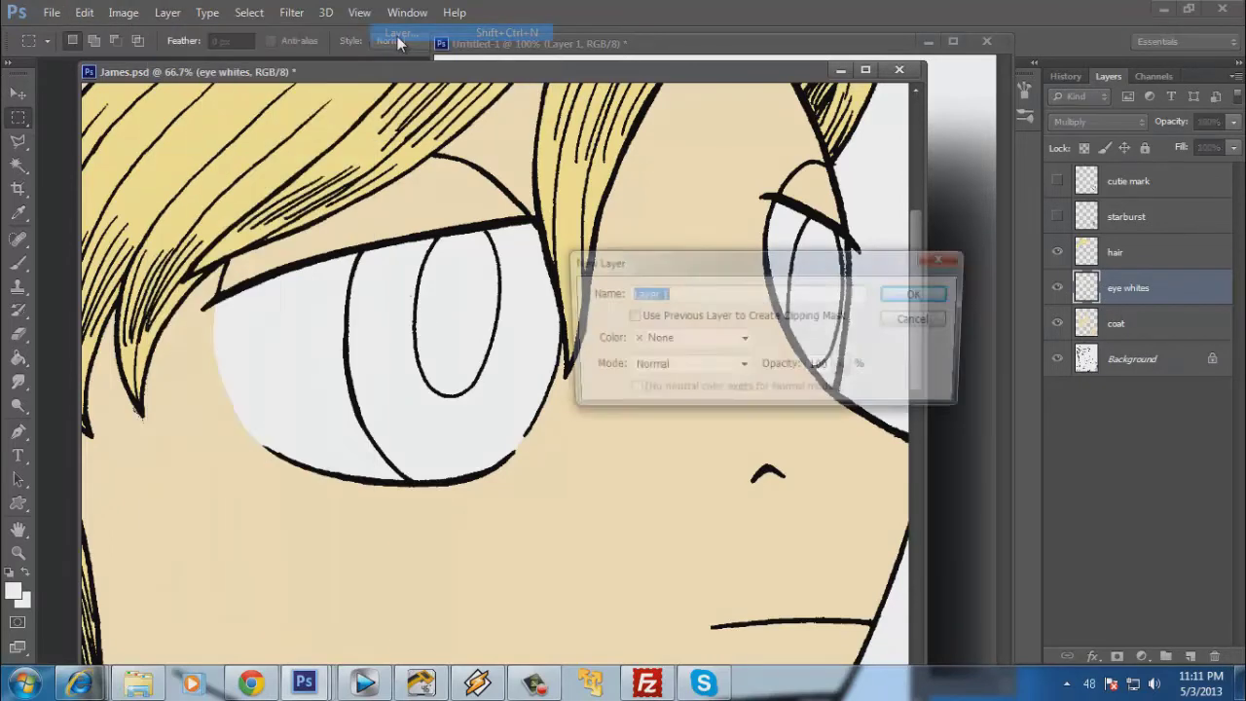
type("ir")
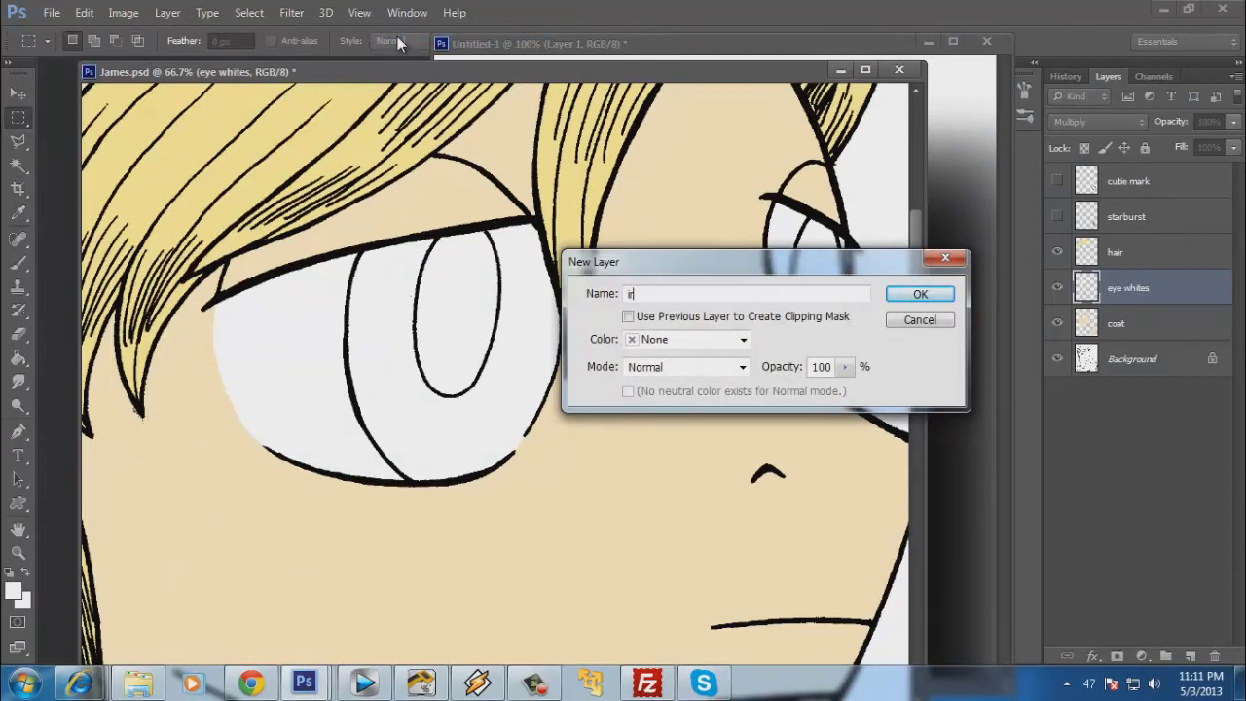
type("is")
key("Return")
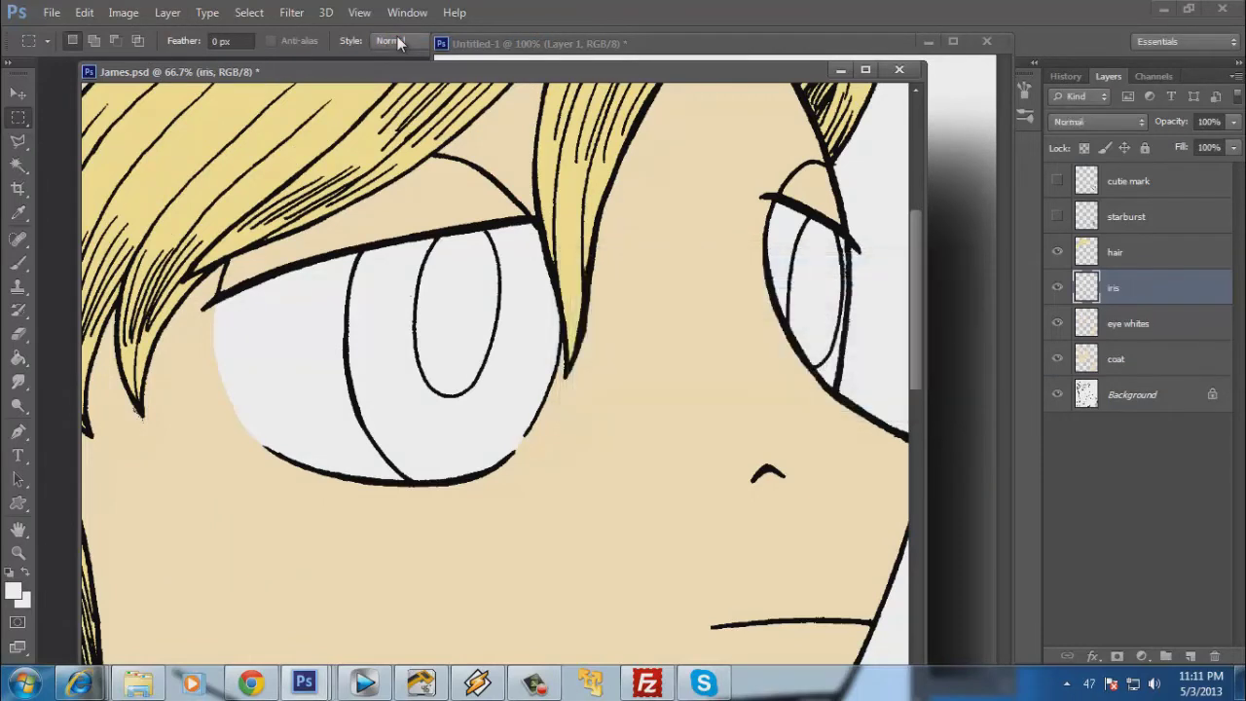
left_click(624, 45)
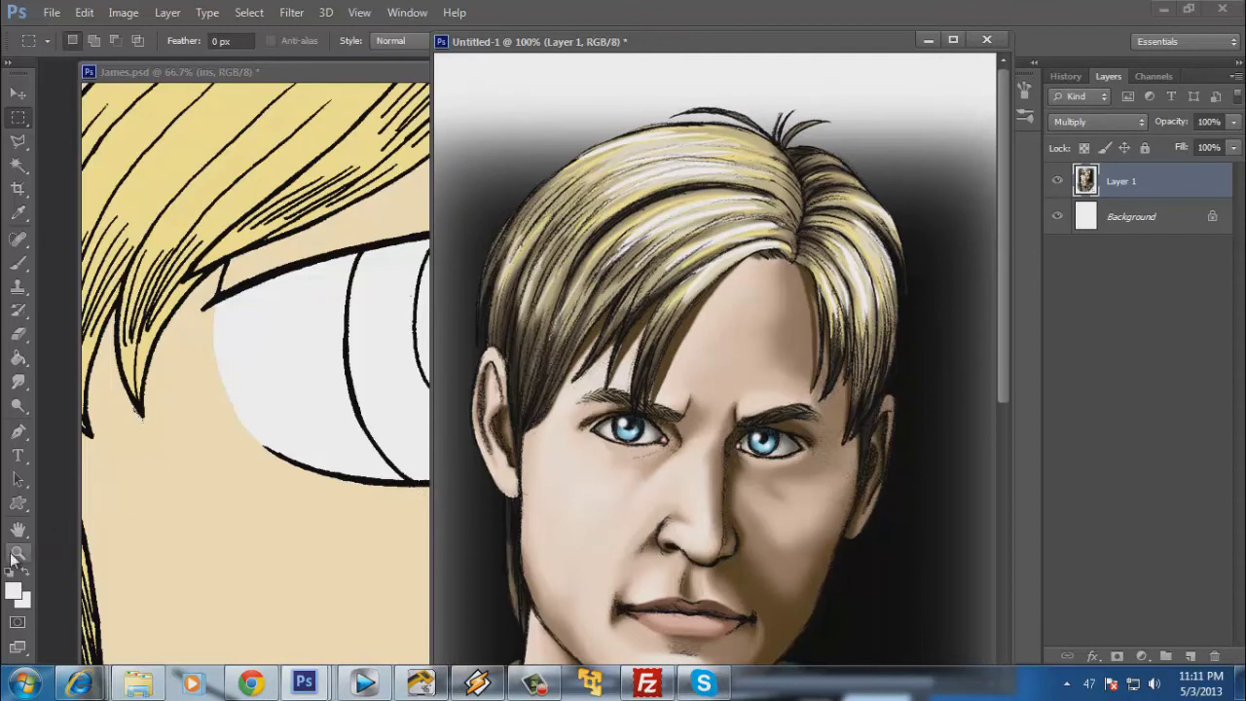
Sample the light blue from the reference portrait's eye and return to James.psd.
left_click(18, 213)
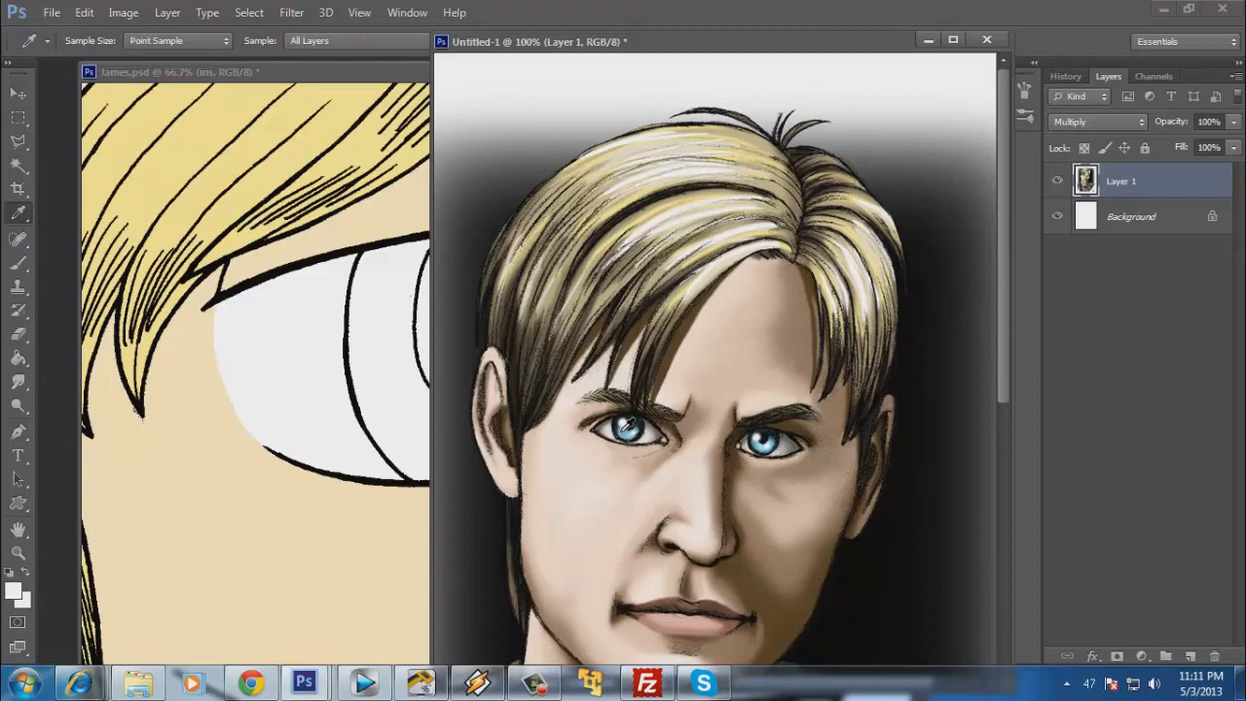
left_click(624, 429)
left_click(353, 78)
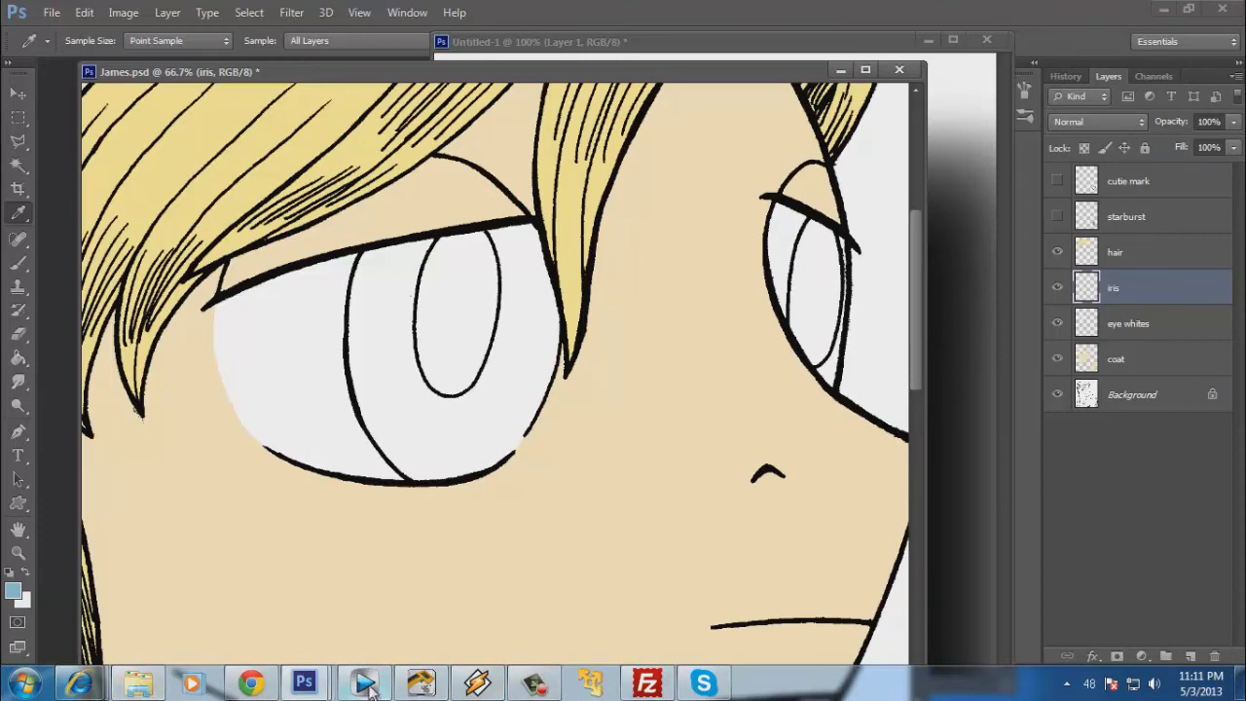
Check the music player, then return to drawing with the Polygonal Lasso.
mouse_move(369, 689)
mouse_move(481, 686)
left_click(490, 687)
scroll(127, 58, "down", 2)
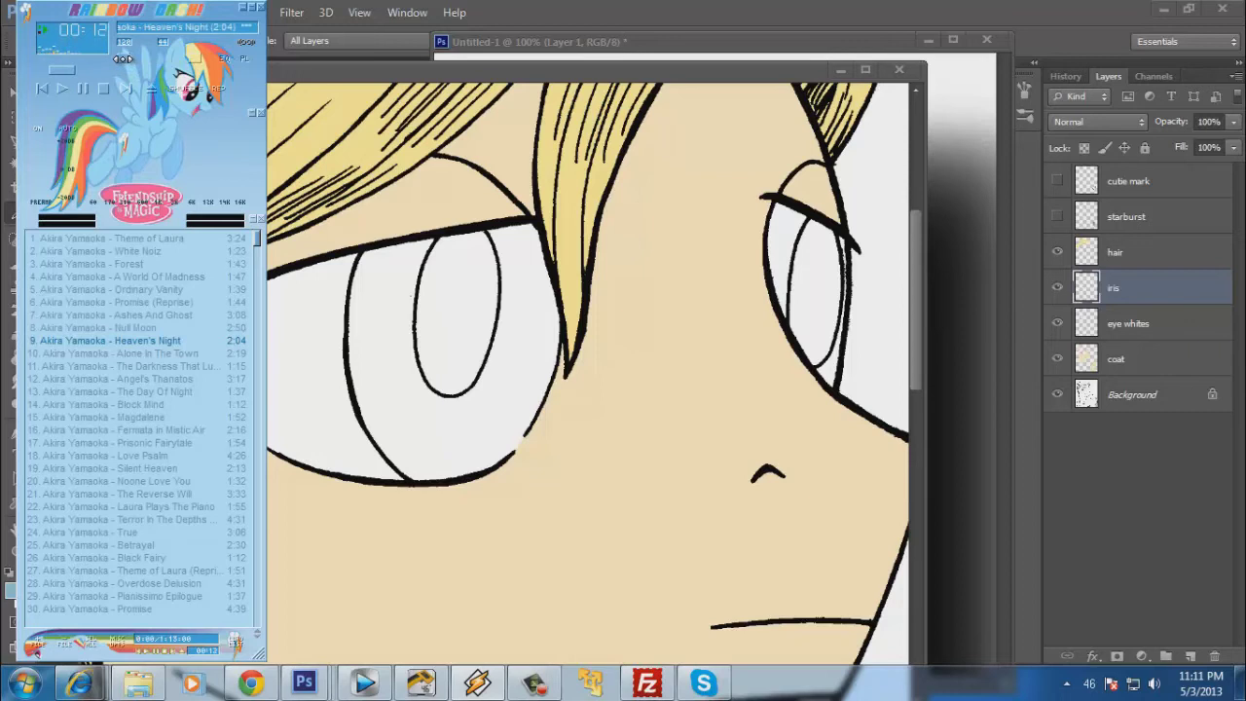
left_click(244, 7)
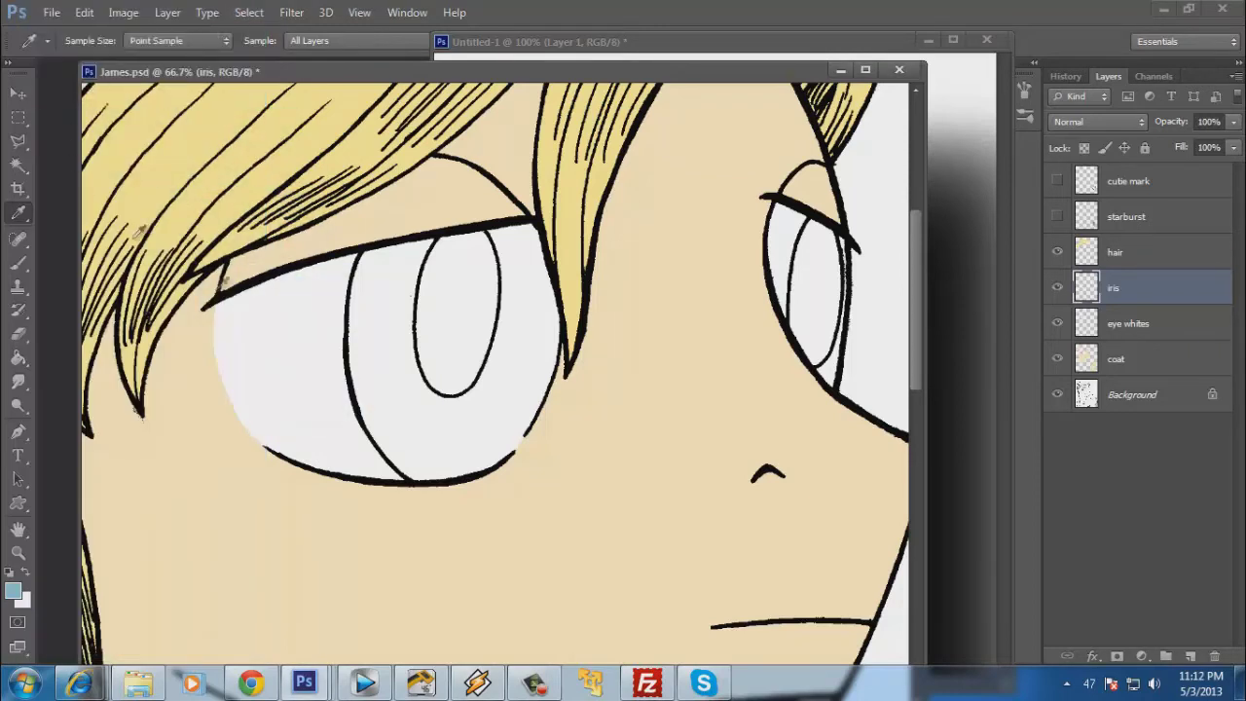
left_click(19, 143)
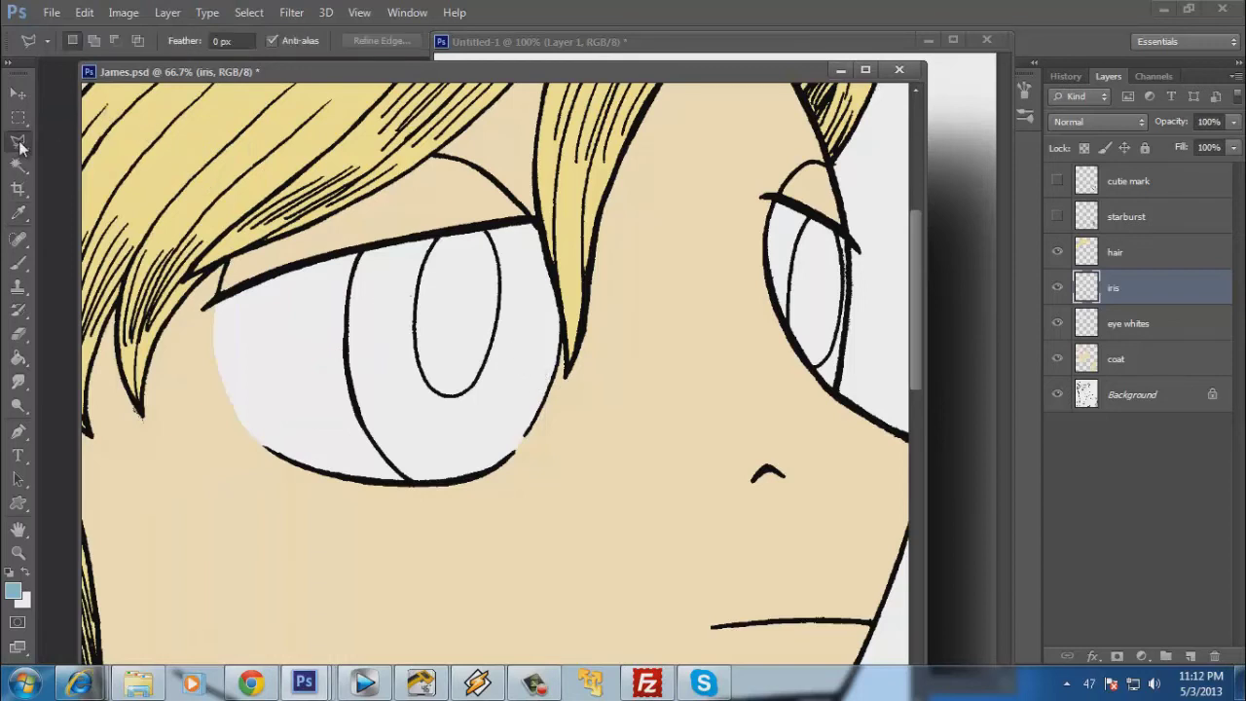
Outline a polygonal selection around the pony's large left eye.
left_click(396, 204)
left_click(315, 292)
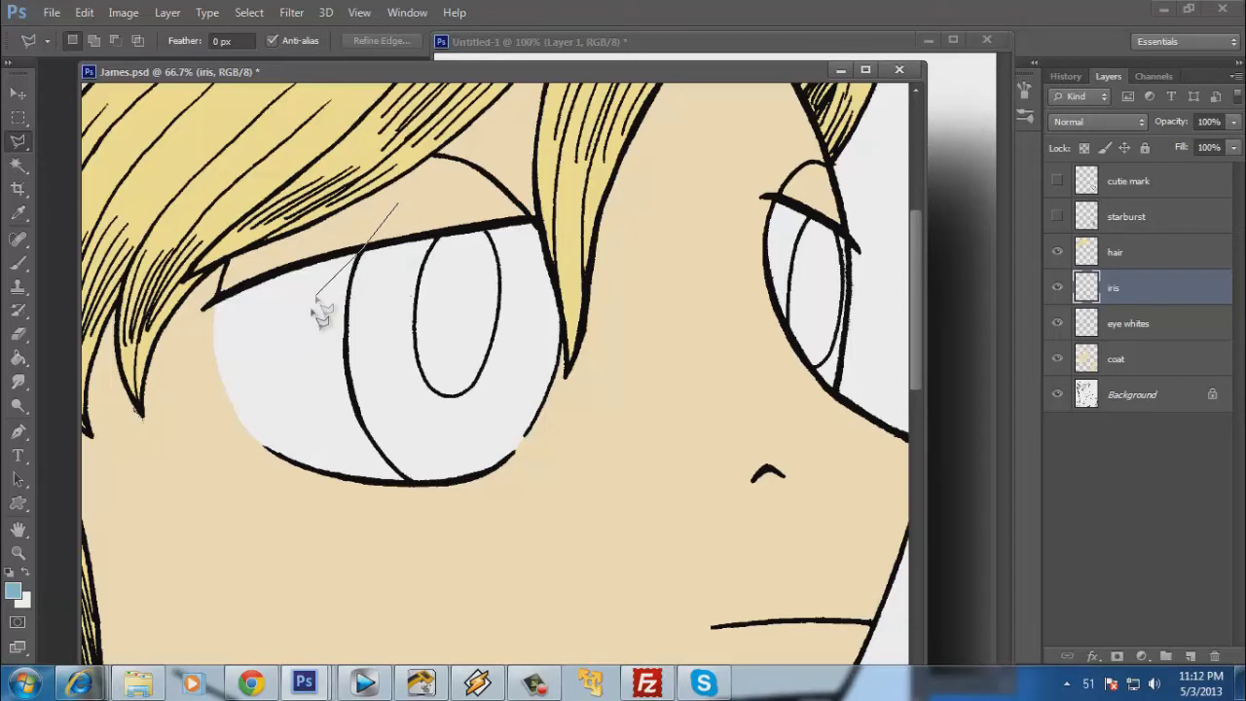
left_click(310, 404)
left_click(366, 462)
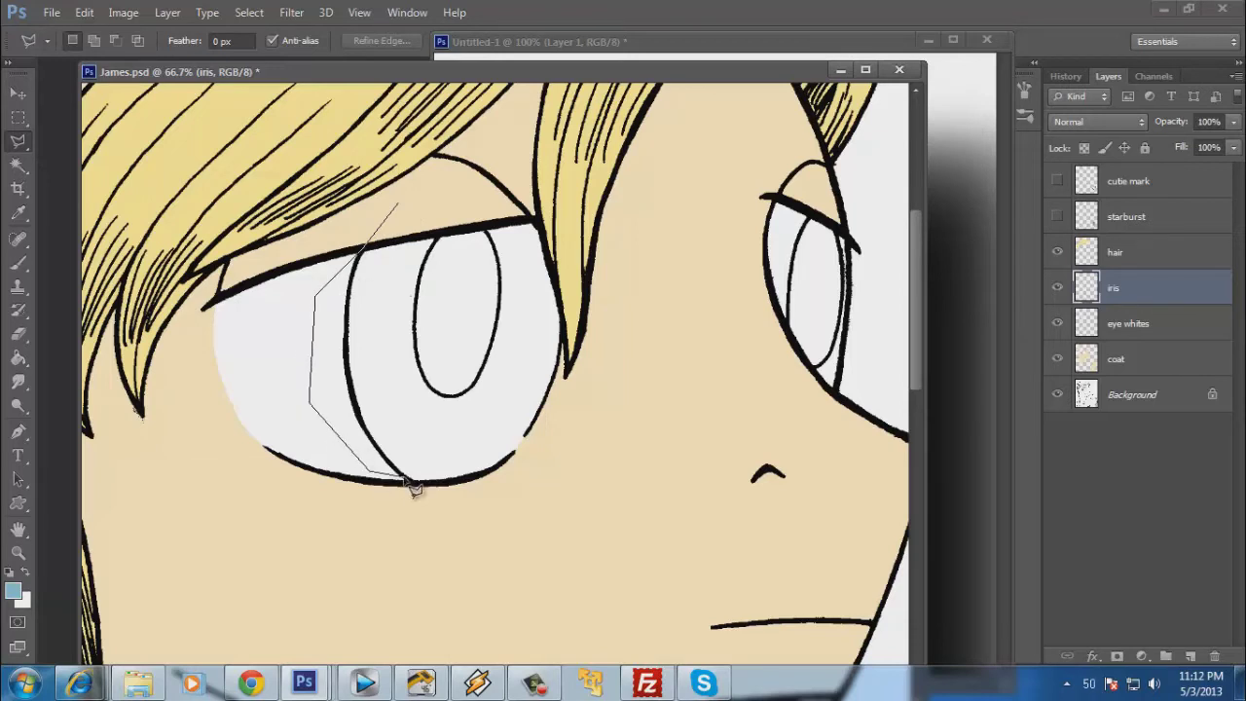
left_click(484, 510)
left_click(623, 441)
left_click(562, 387)
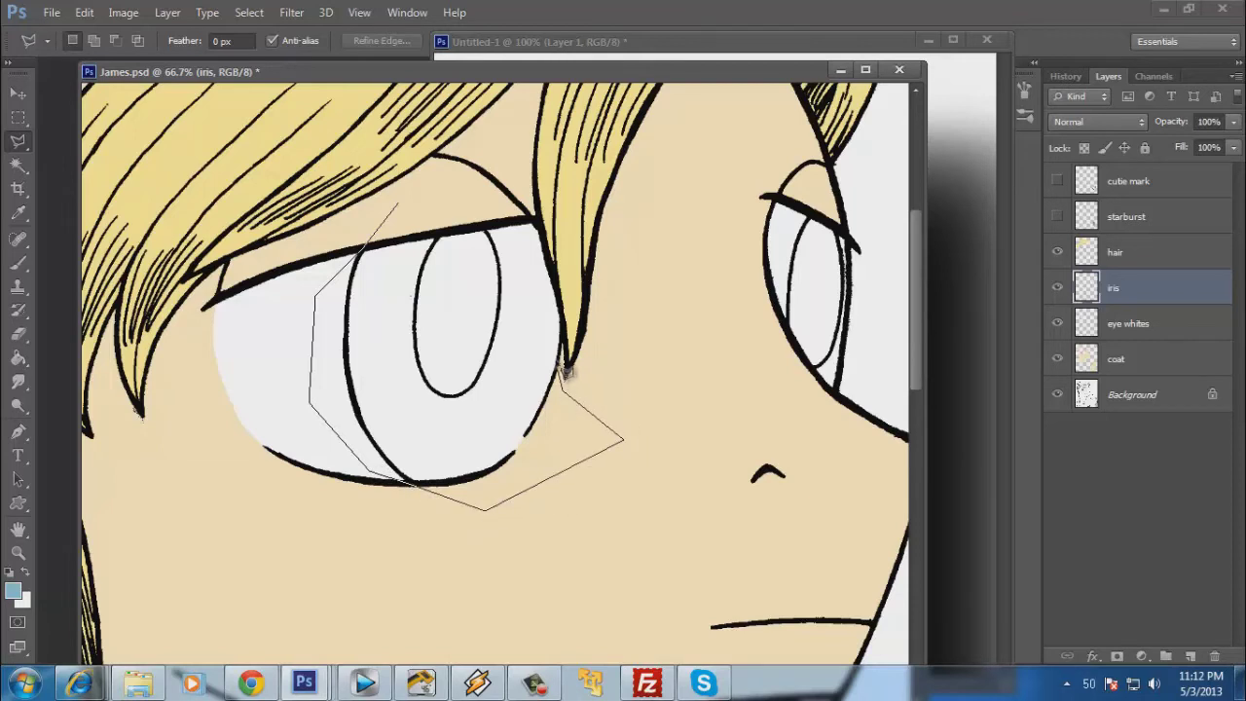
left_click(576, 266)
left_click(534, 224)
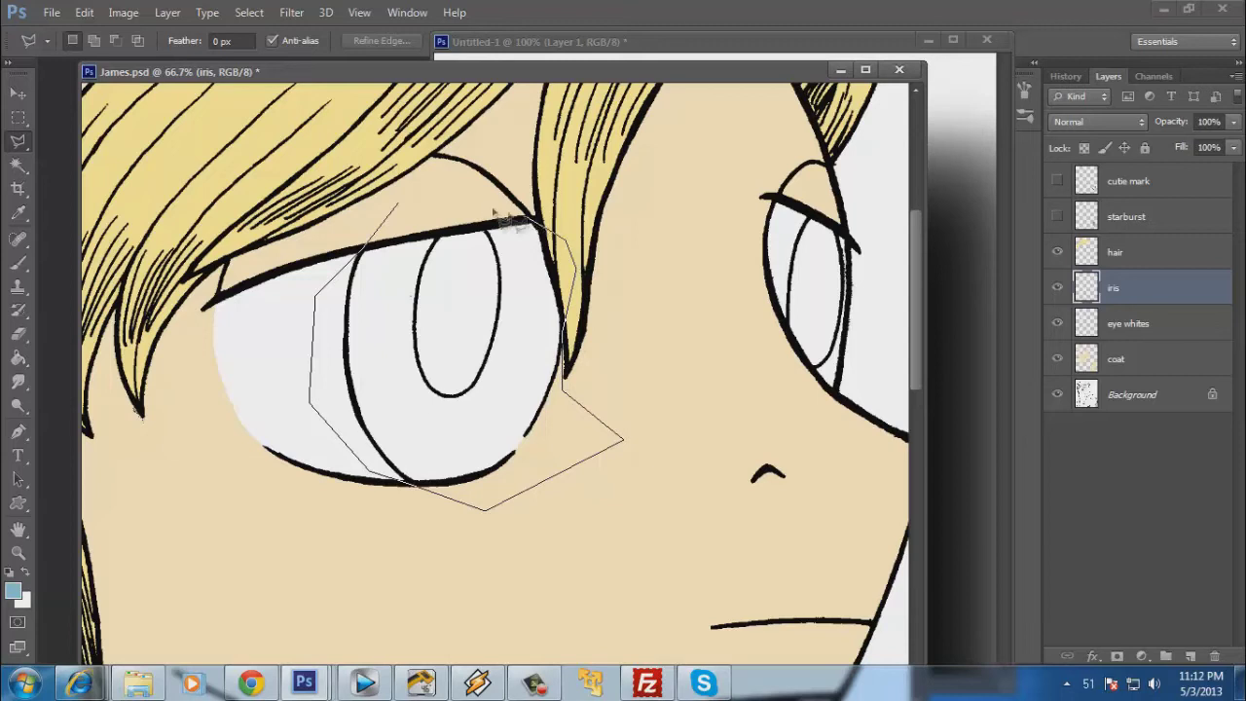
double_click(486, 207)
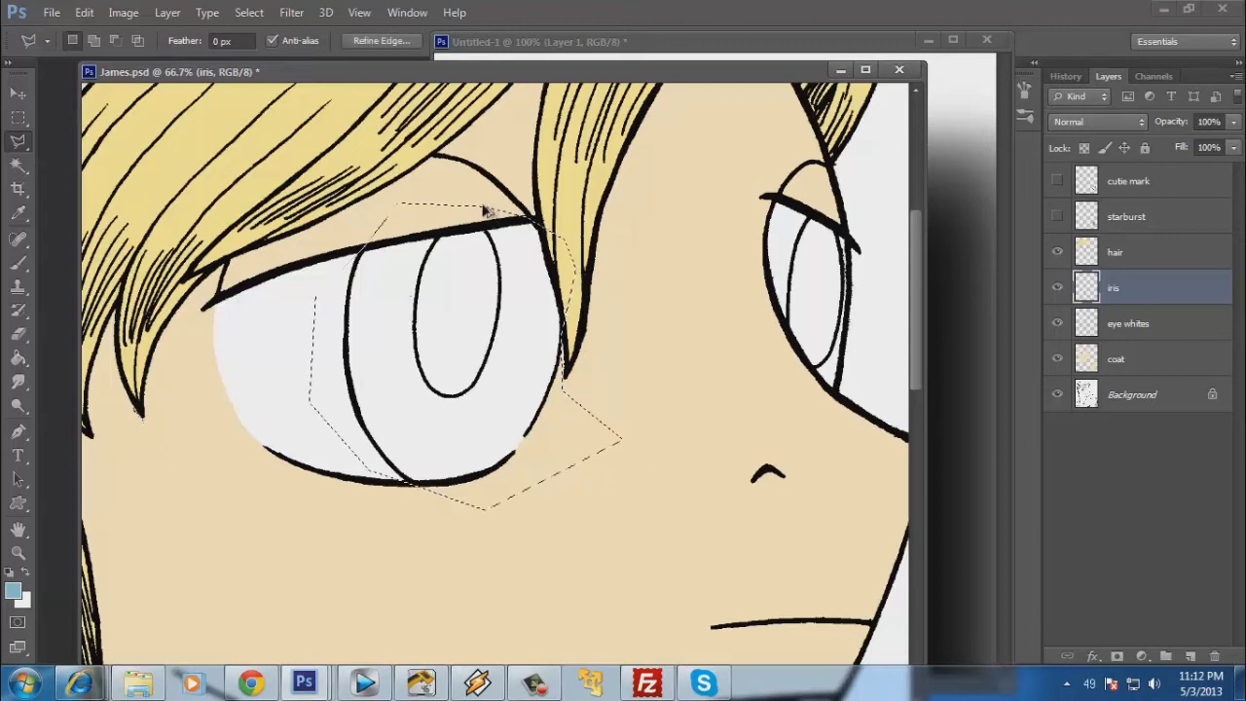
Limit the selection to the eye whites, bucket-fill the iris light blue, and set the layer to Multiply.
left_click(1085, 327, "ctrl+alt+shift")
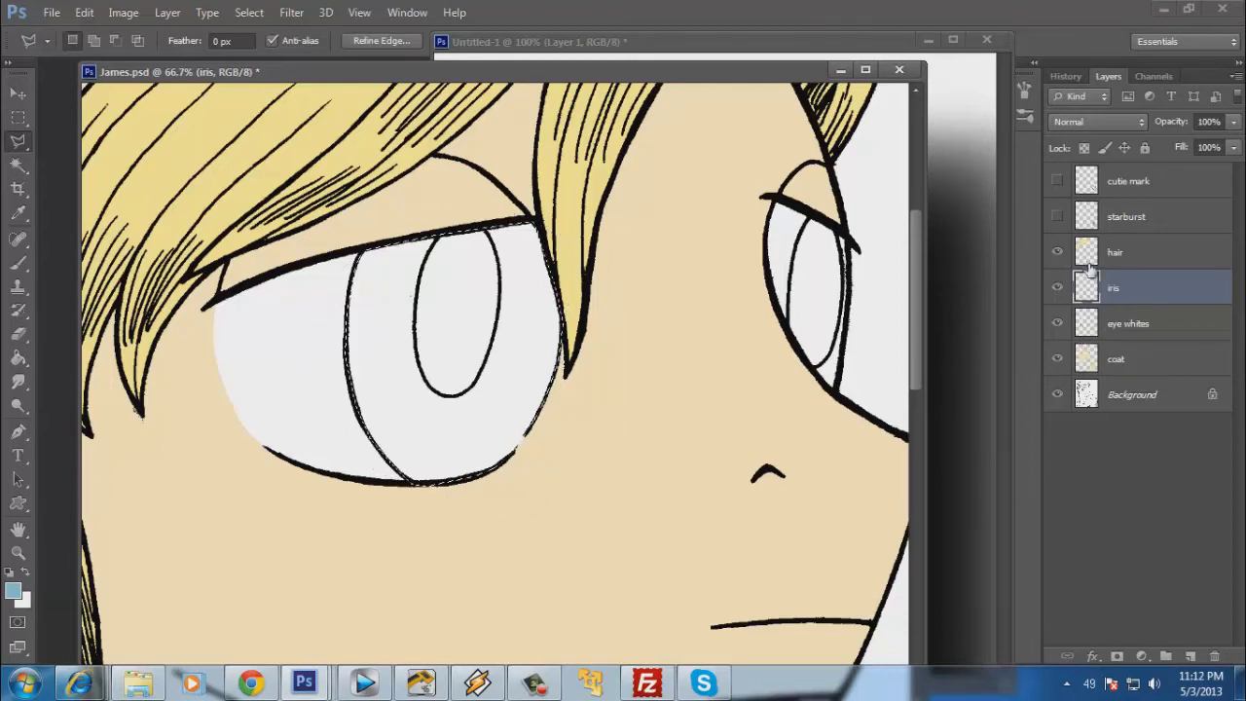
left_click(17, 357)
left_click(463, 359)
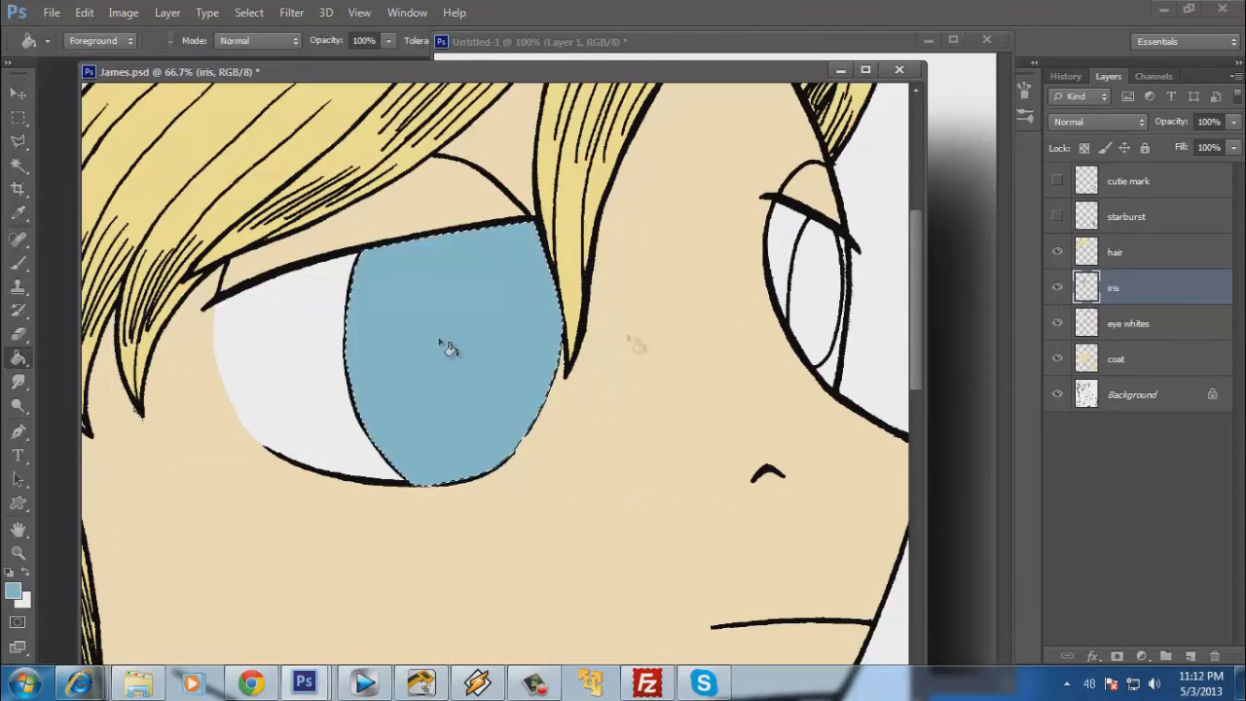
left_click(1137, 125)
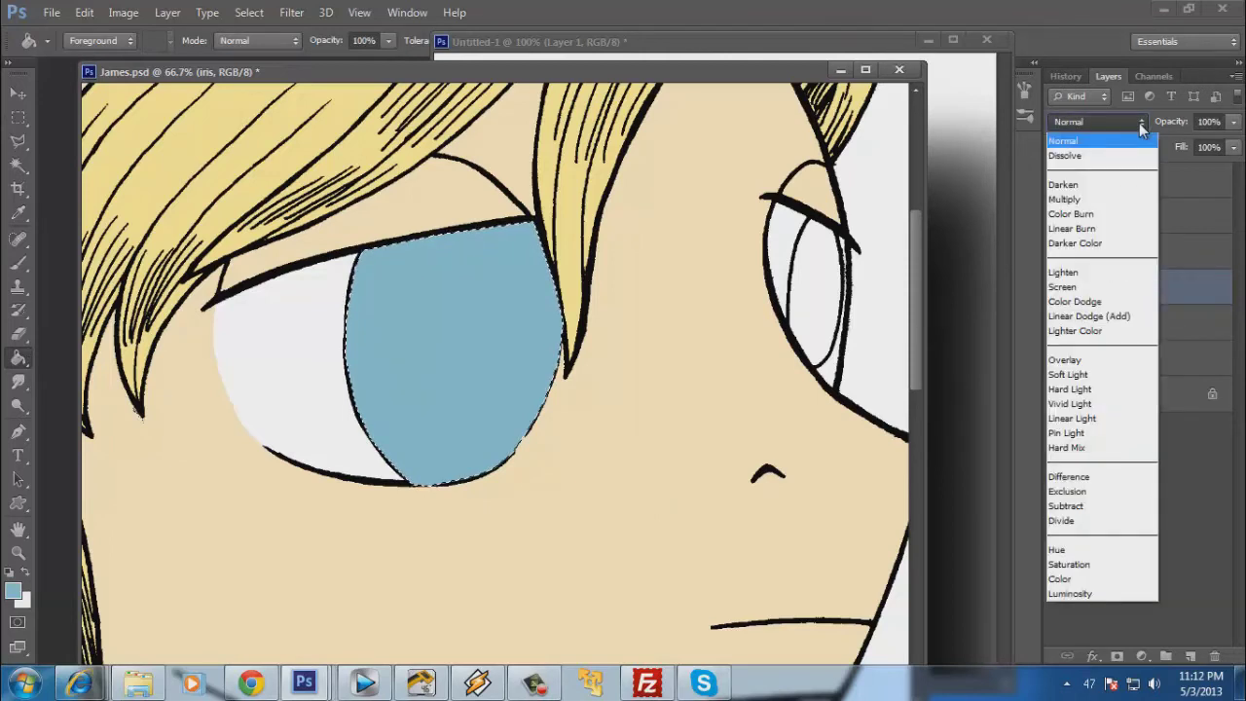
left_click(1066, 200)
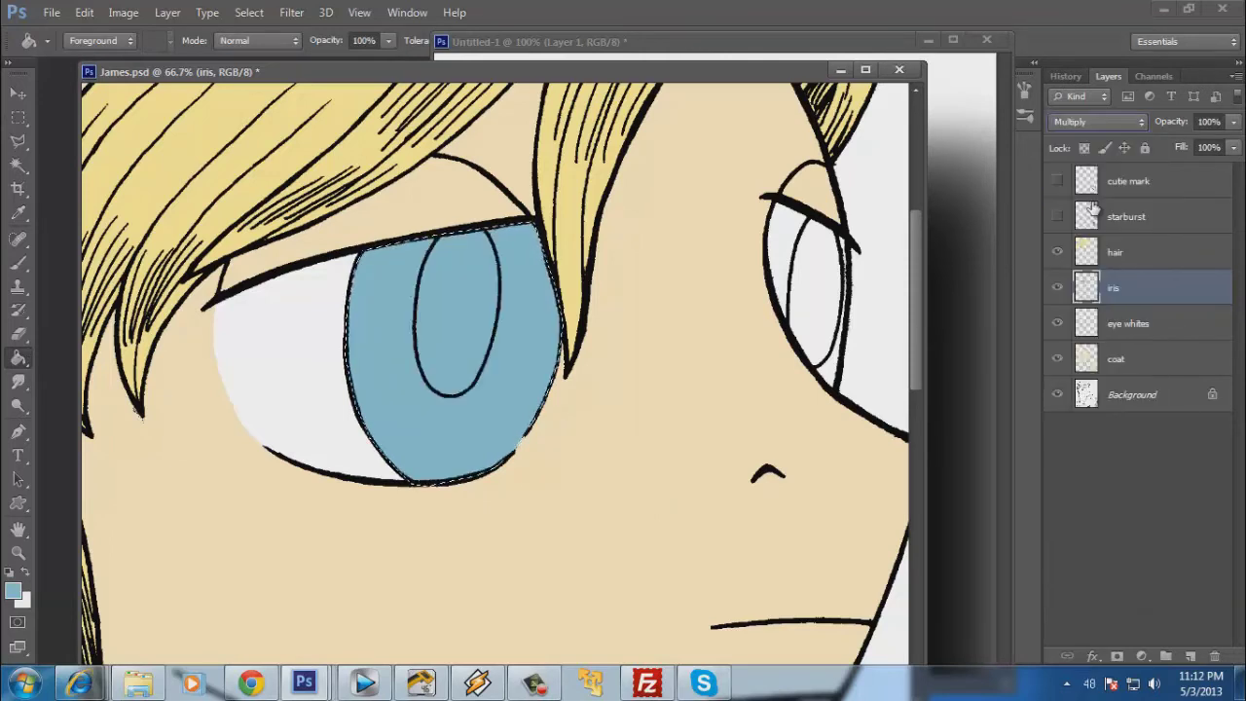
left_click(19, 116)
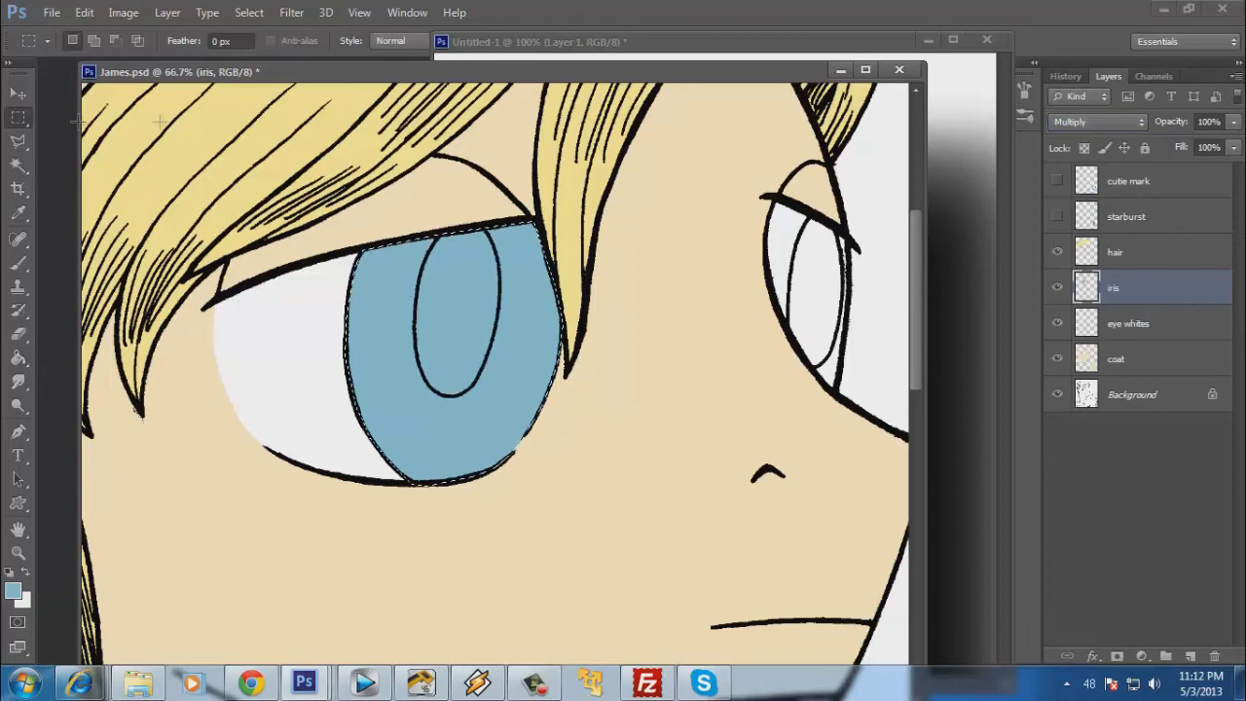
Zoom and pan to centre the right eye at 200%.
left_click(17, 552)
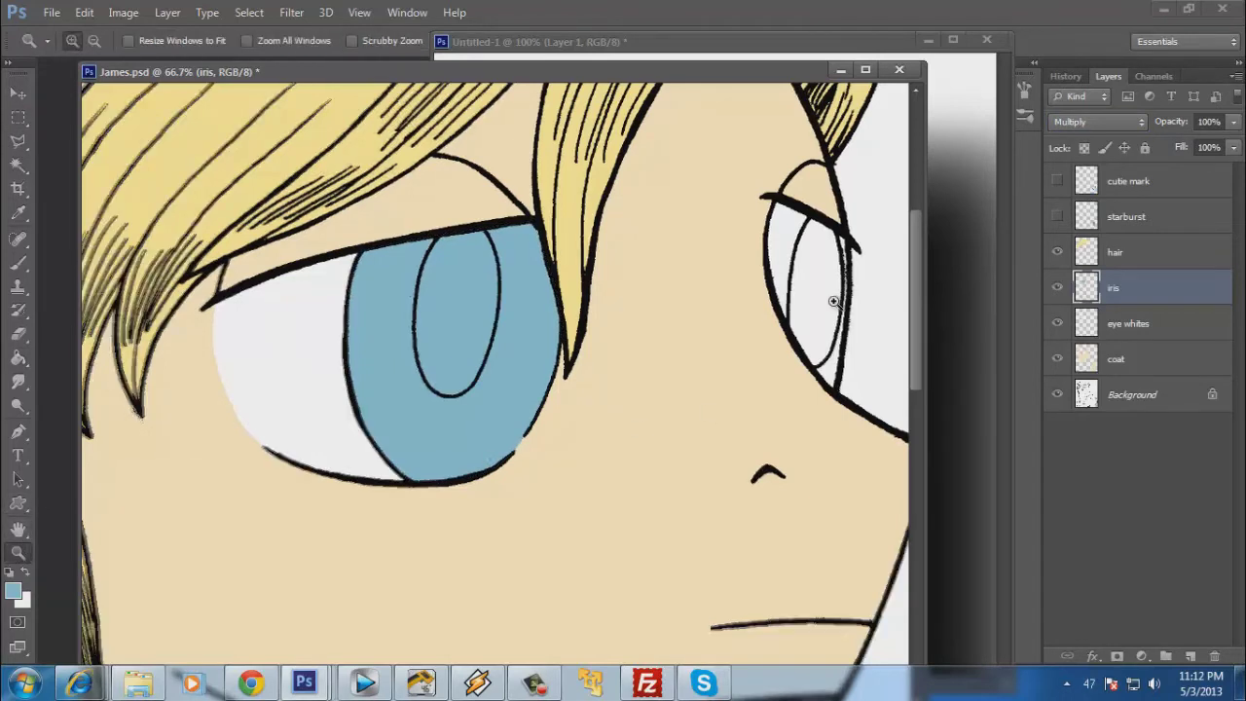
left_click(834, 302)
left_click(834, 302)
left_click_drag(834, 199, 575, 282)
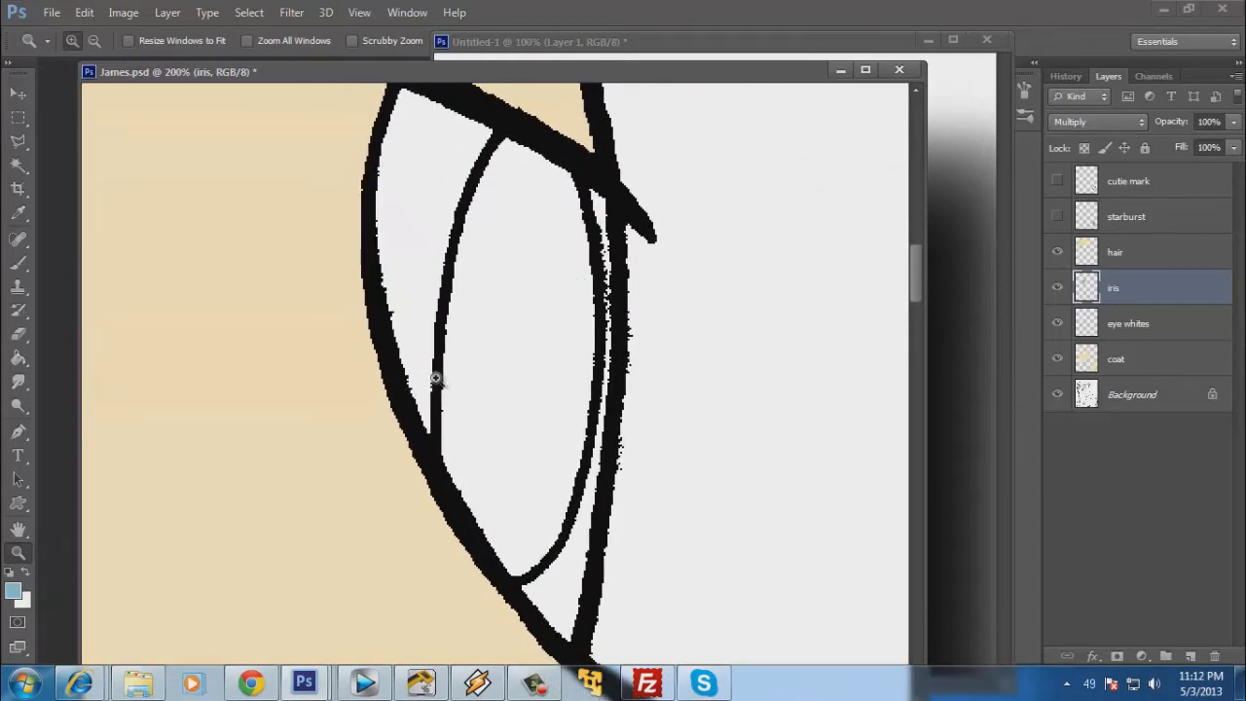
left_click(512, 364, "alt")
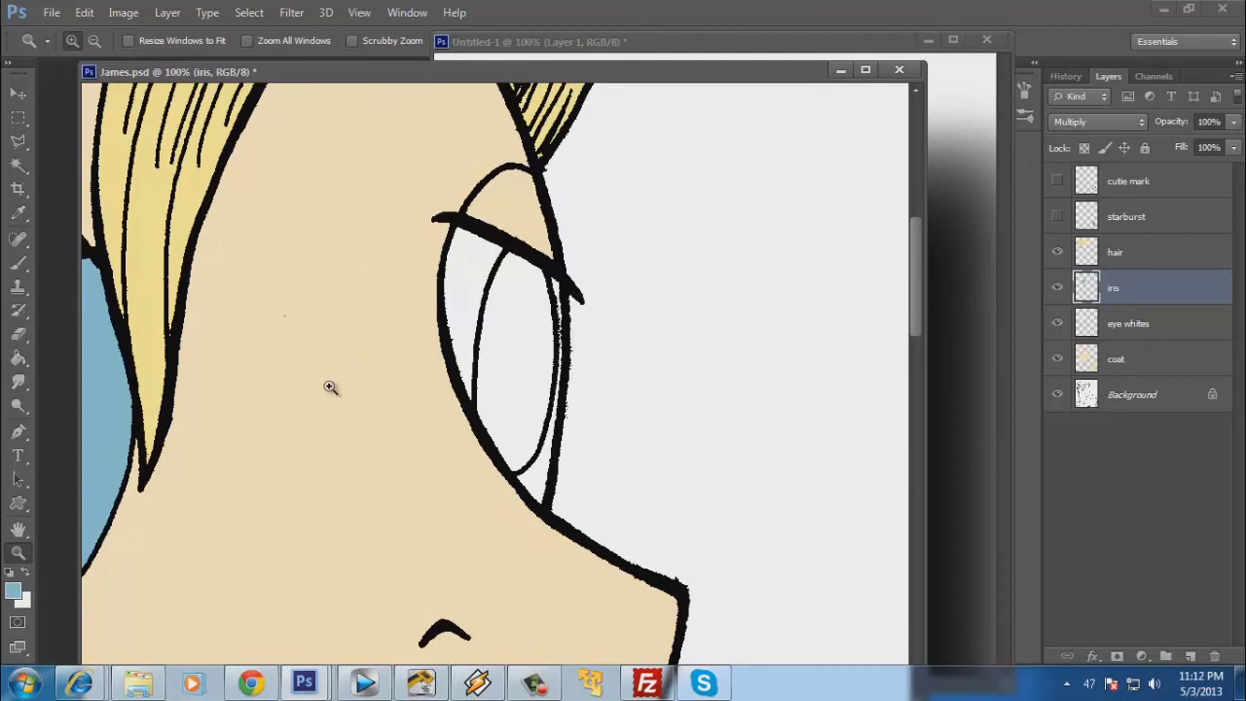
left_click_drag(328, 370, 701, 353)
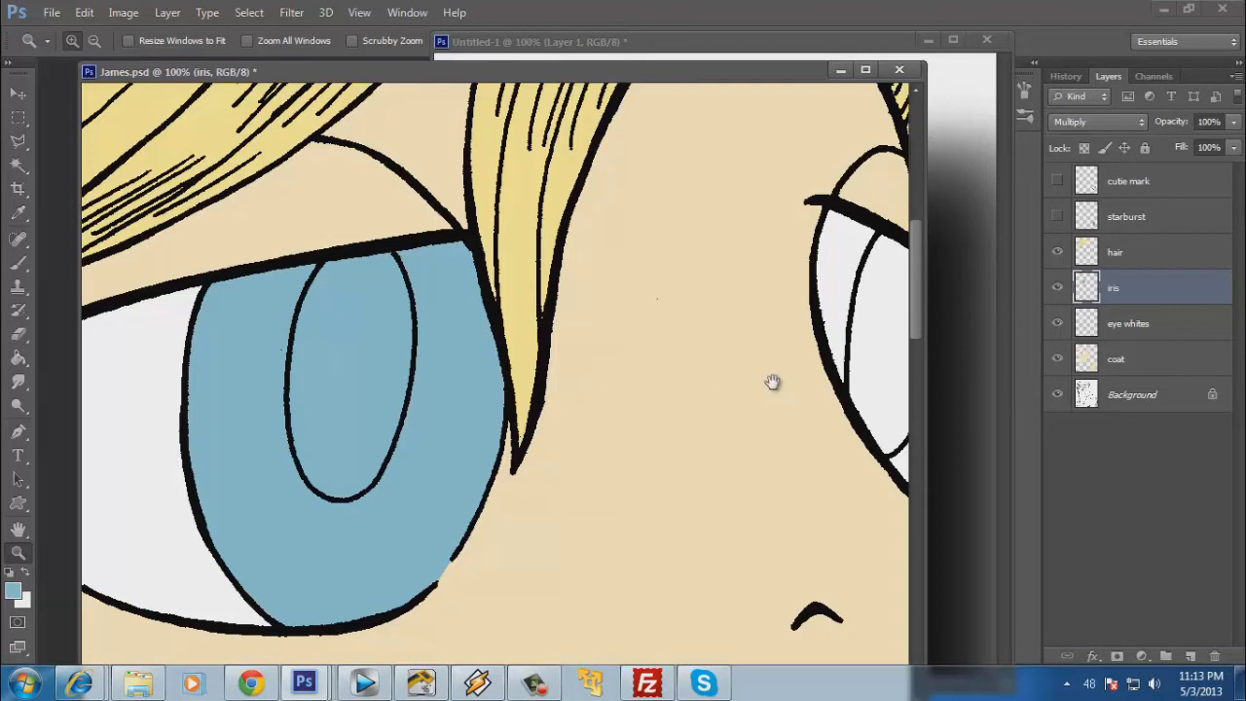
left_click_drag(772, 380, 510, 387)
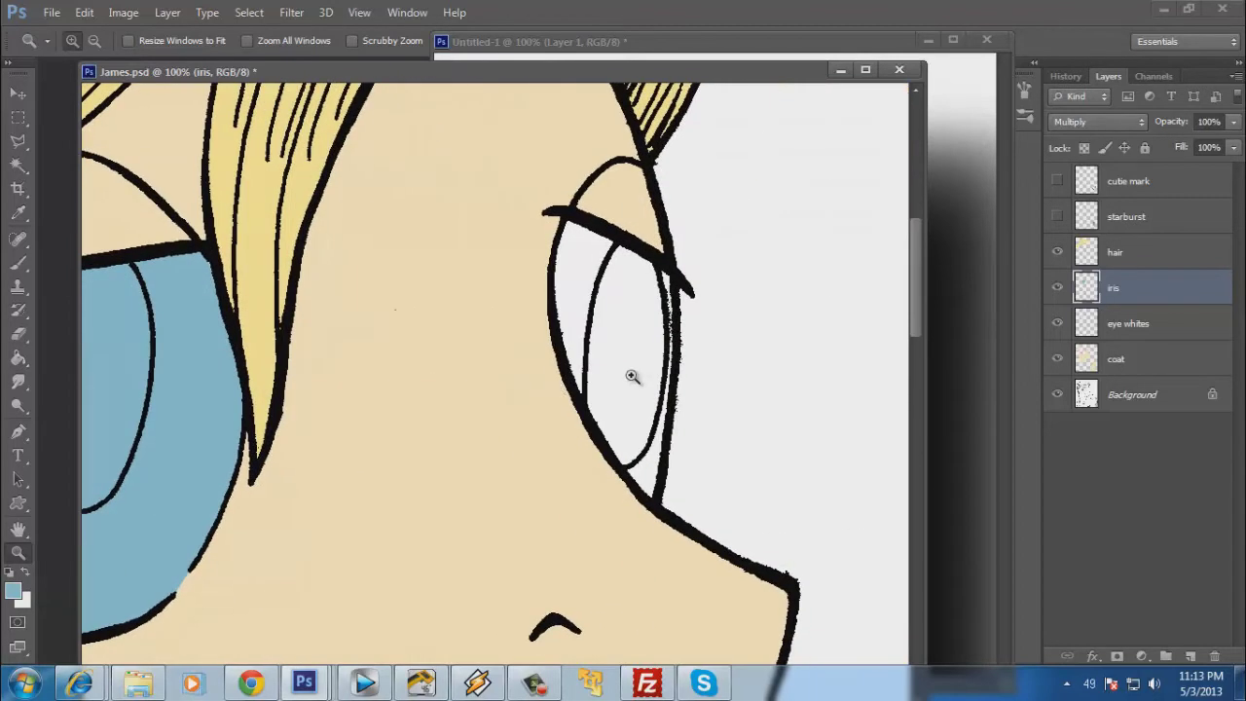
left_click(633, 382)
left_click_drag(634, 376, 602, 425)
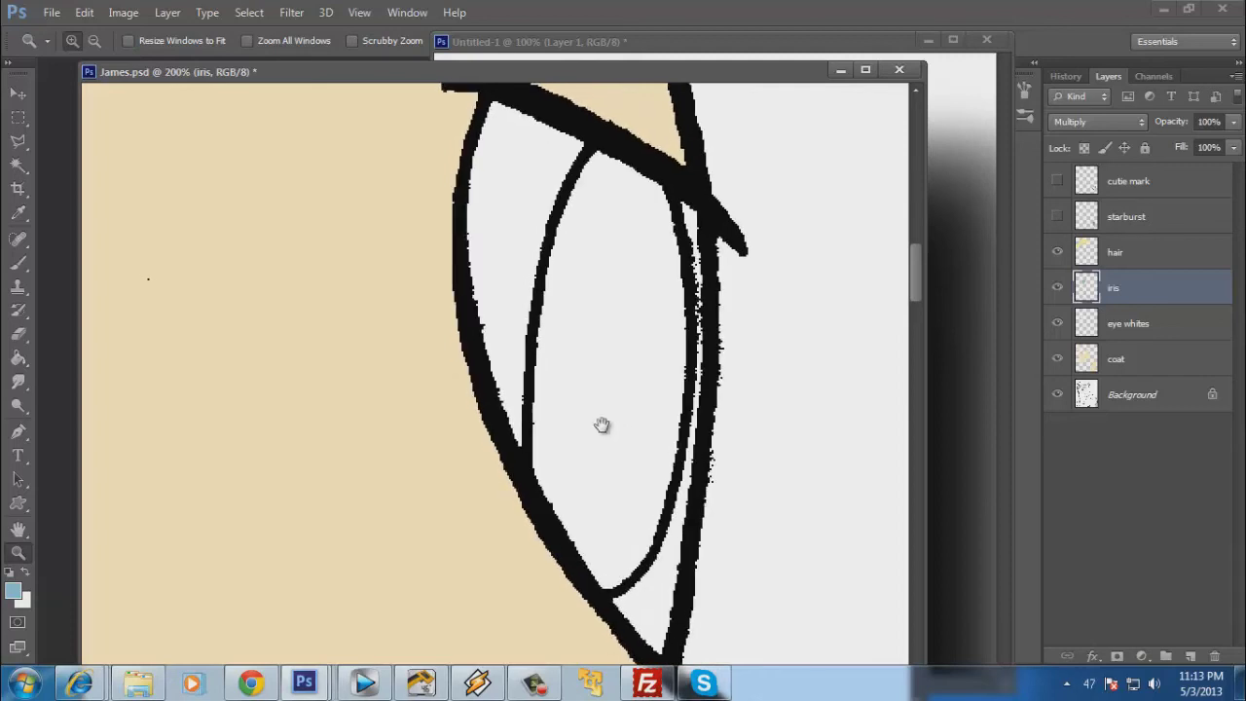
Outline a polygonal selection around the pony's right eye.
left_click(18, 142)
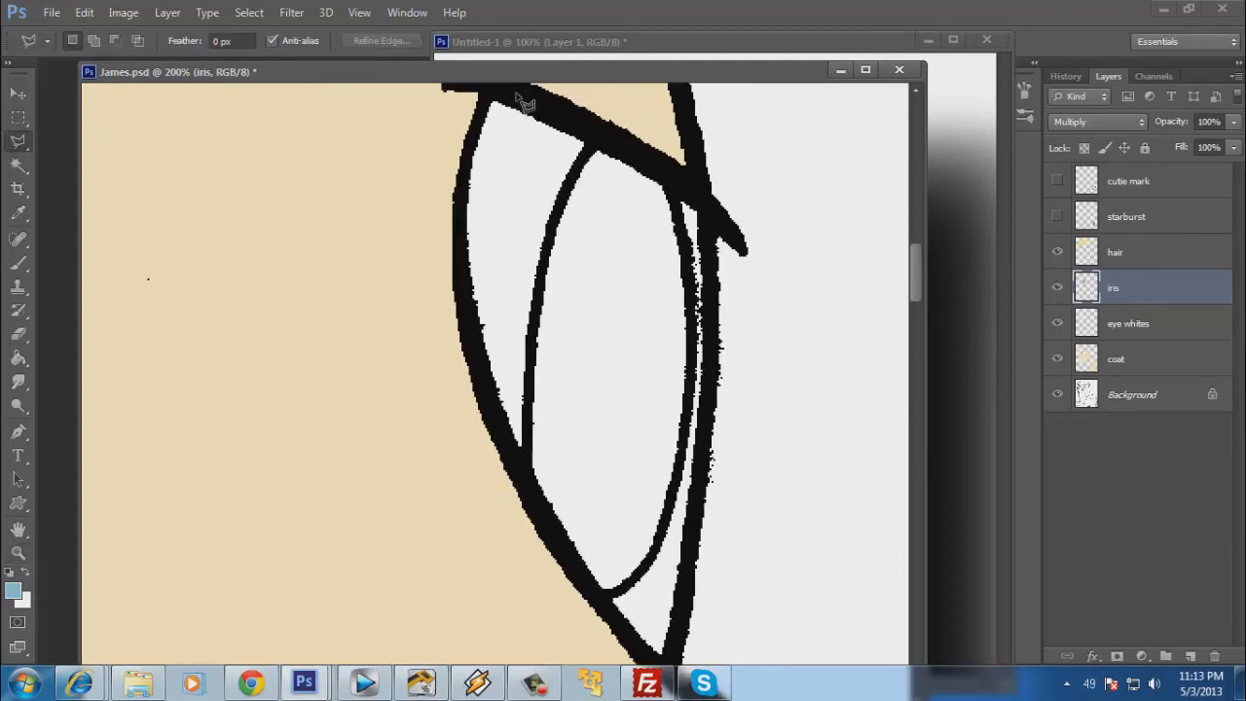
left_click(511, 95)
left_click(433, 103)
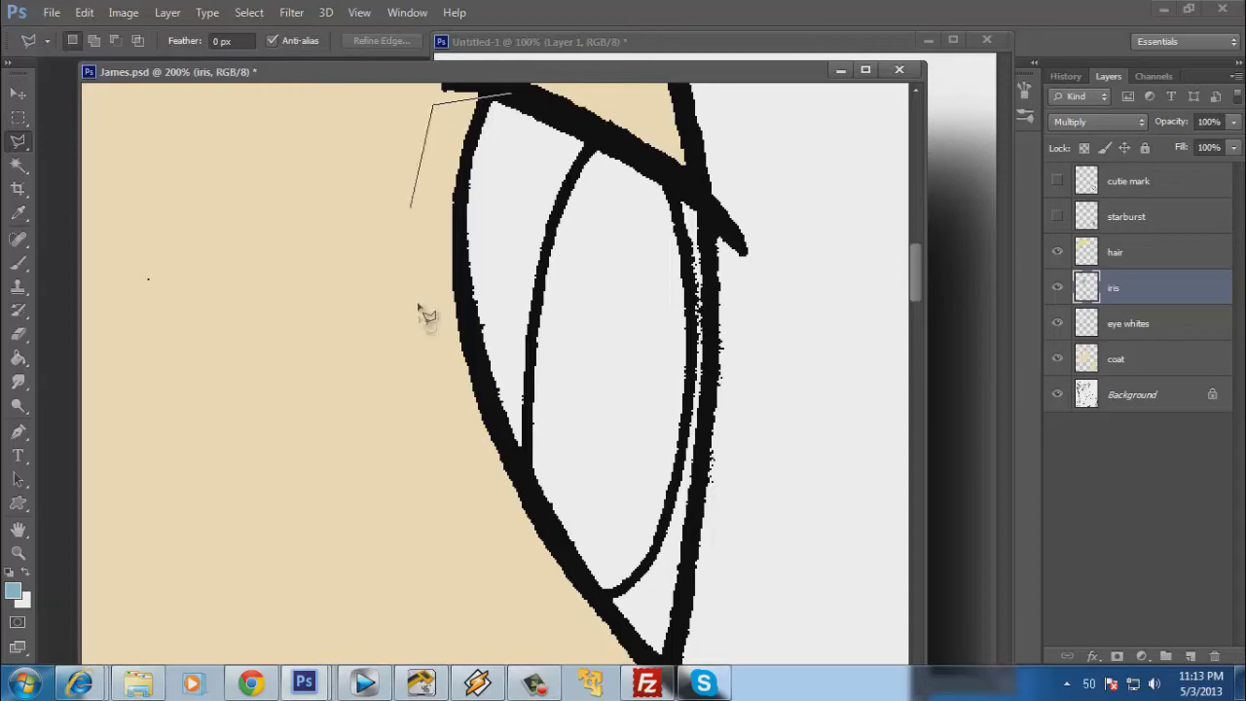
left_click(424, 374)
left_click(489, 590)
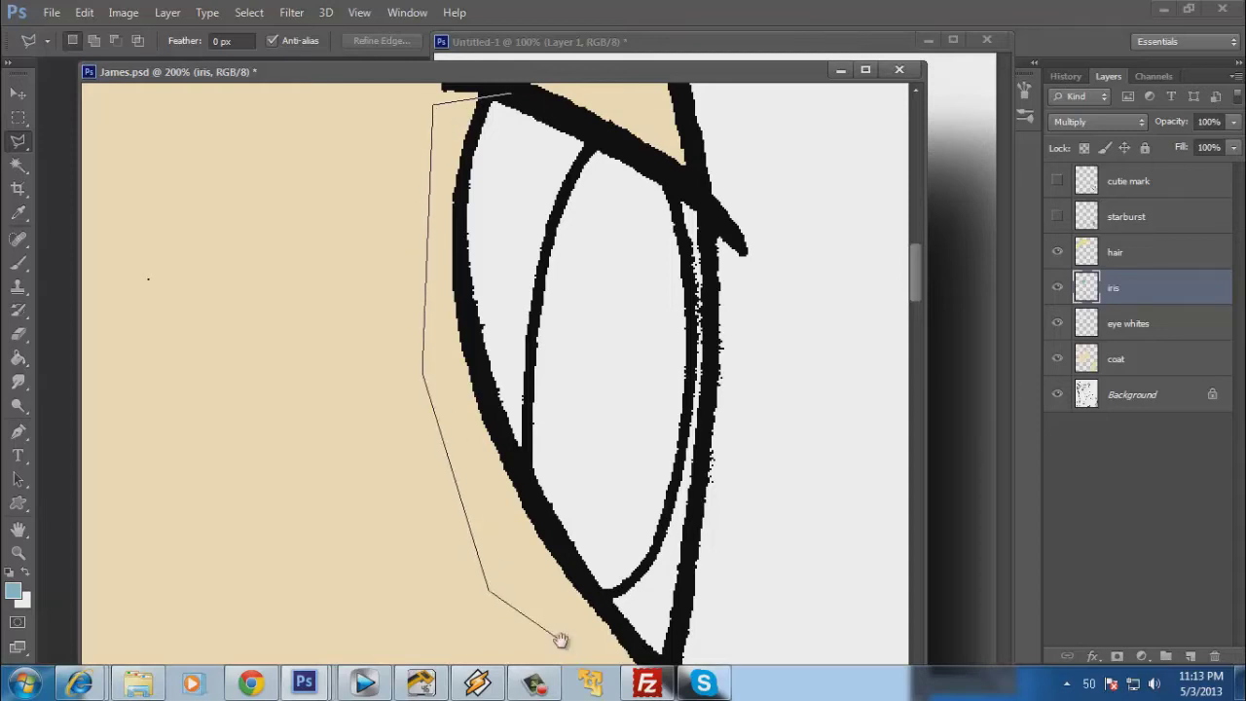
left_click_drag(559, 636, 549, 549)
left_click(550, 551)
left_click(601, 615)
left_click(648, 585)
left_click(694, 429)
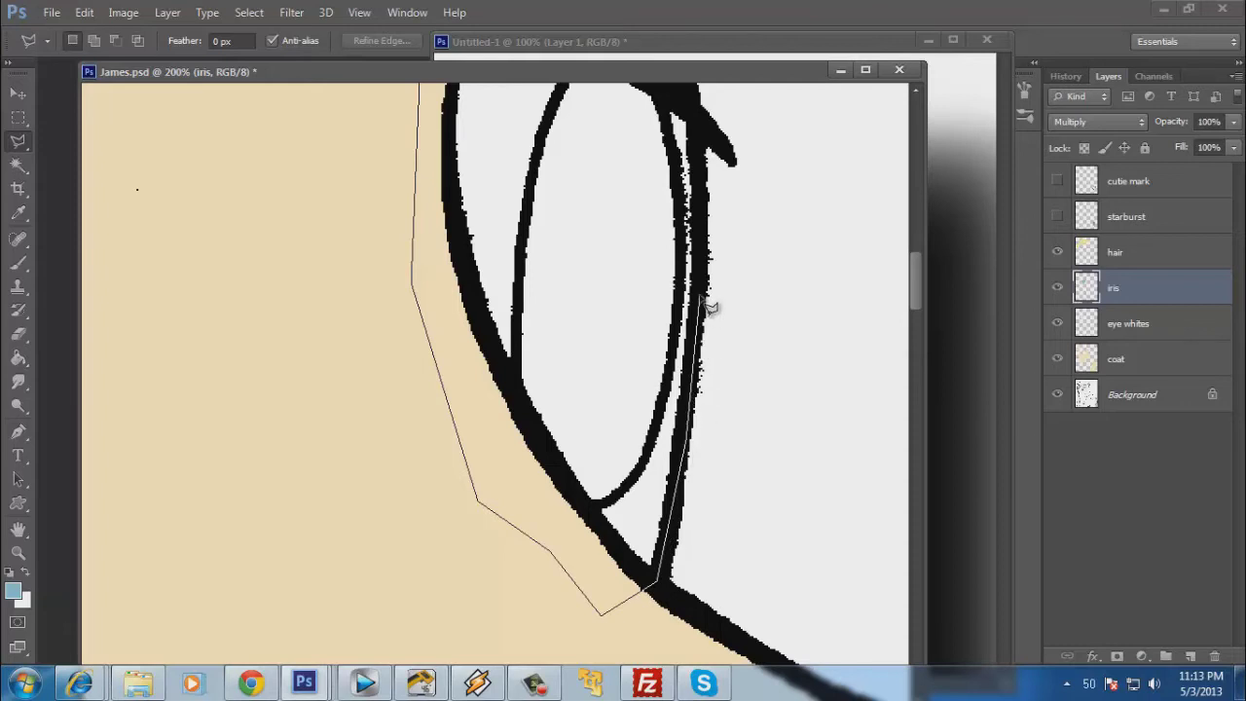
left_click_drag(693, 115, 716, 275)
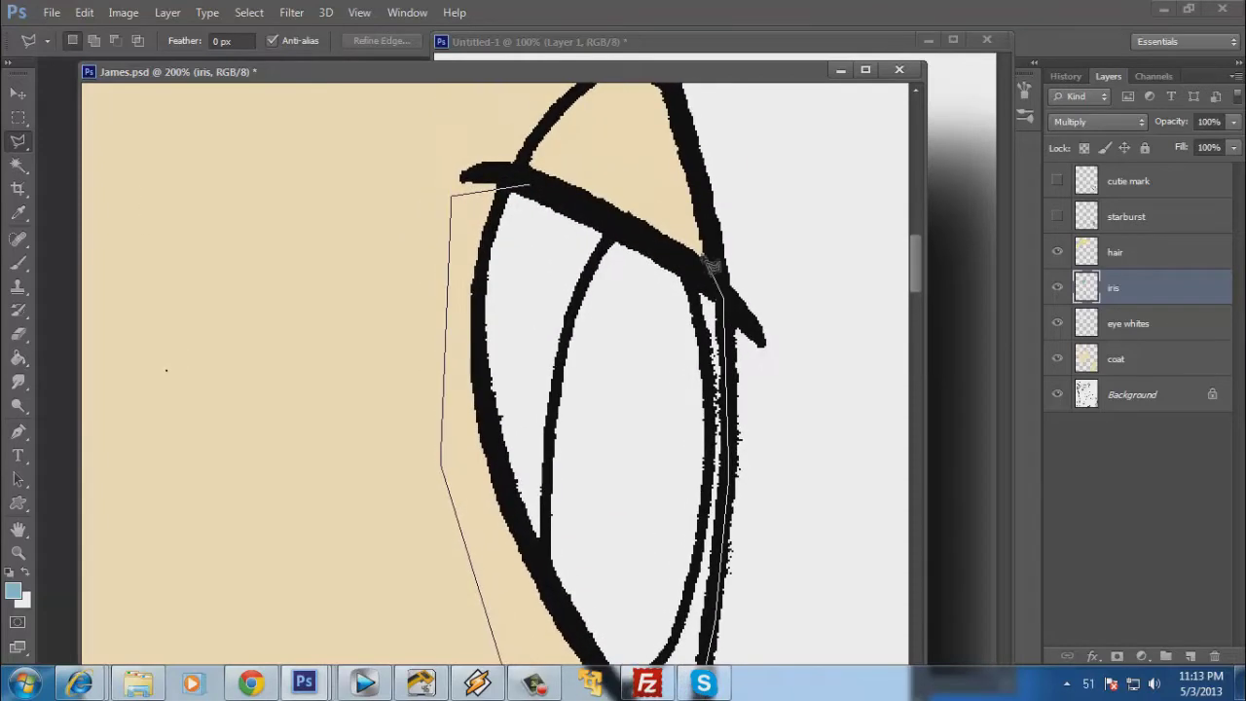
left_click(677, 197)
double_click(613, 168)
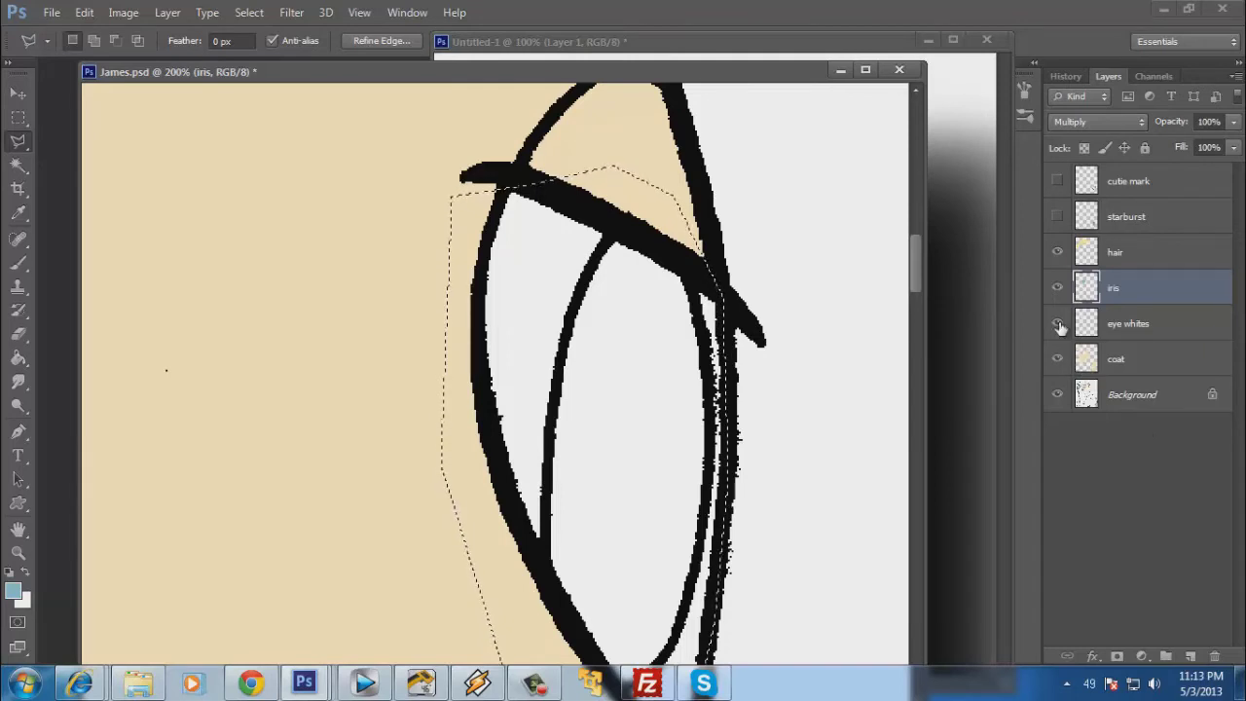
Limit the selection to the eye whites, fill the far iris light blue, then deselect.
left_click(1086, 365, "ctrl")
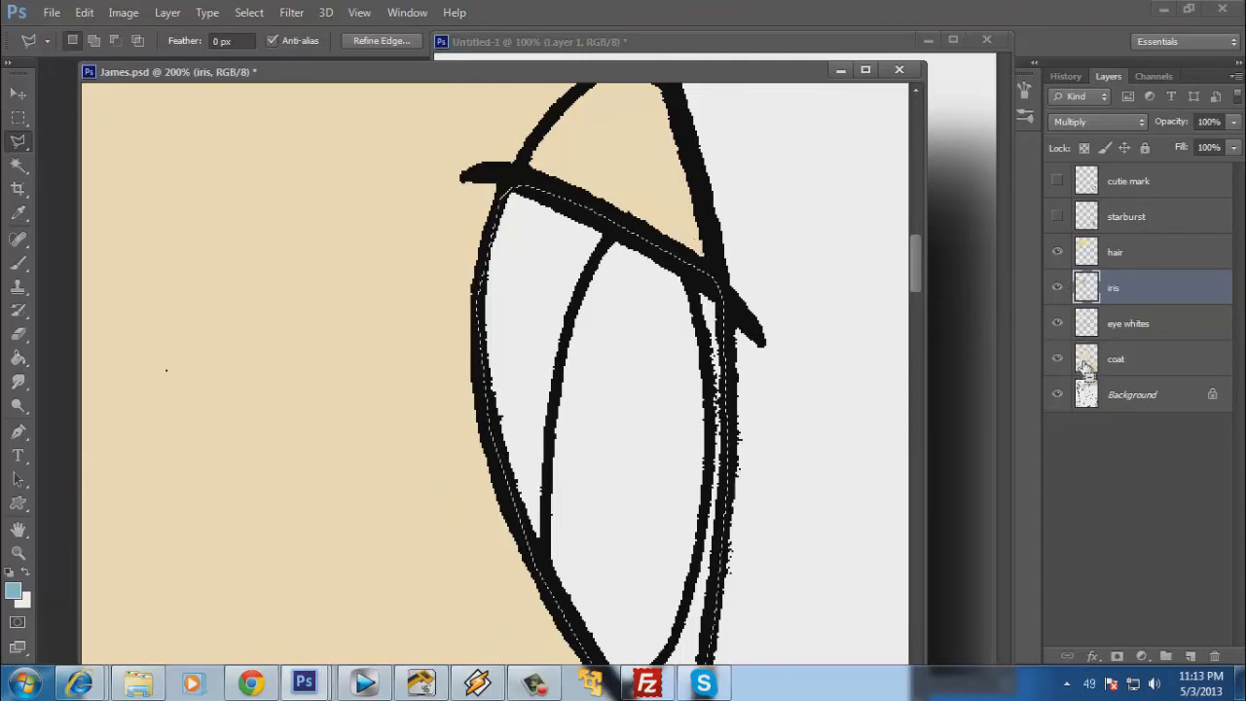
left_click(21, 554)
left_click(482, 398, "alt")
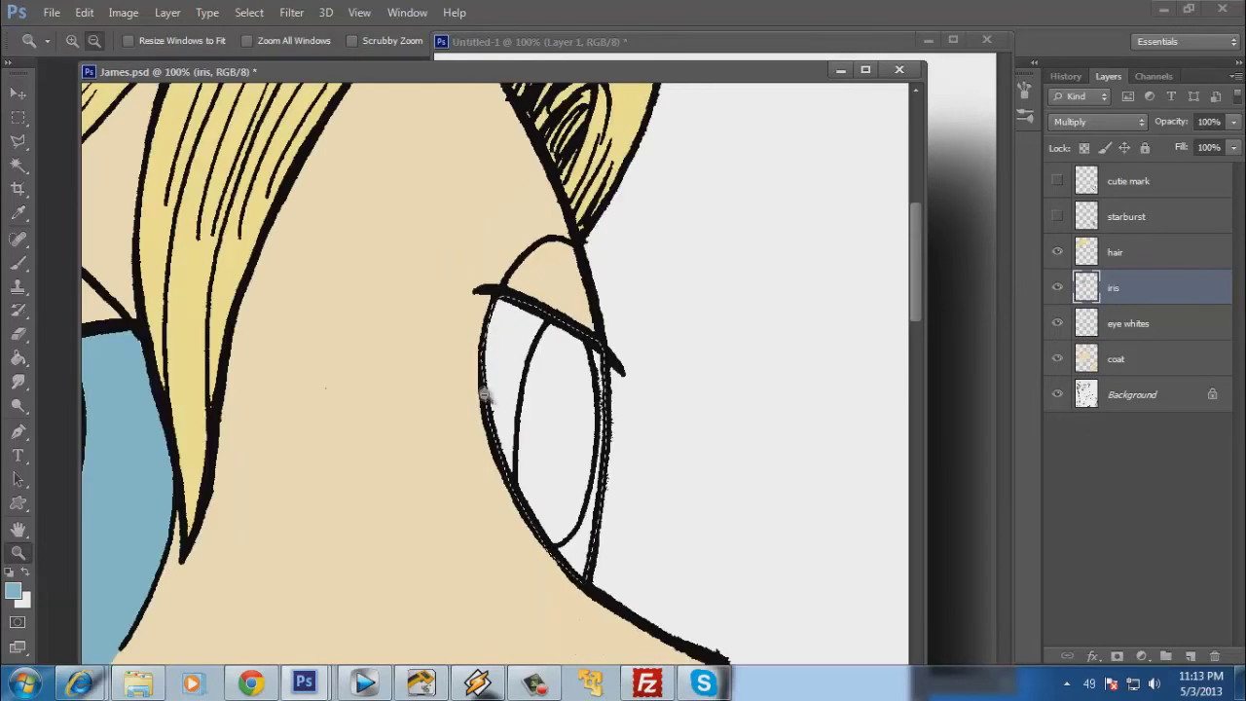
left_click_drag(640, 459, 737, 373)
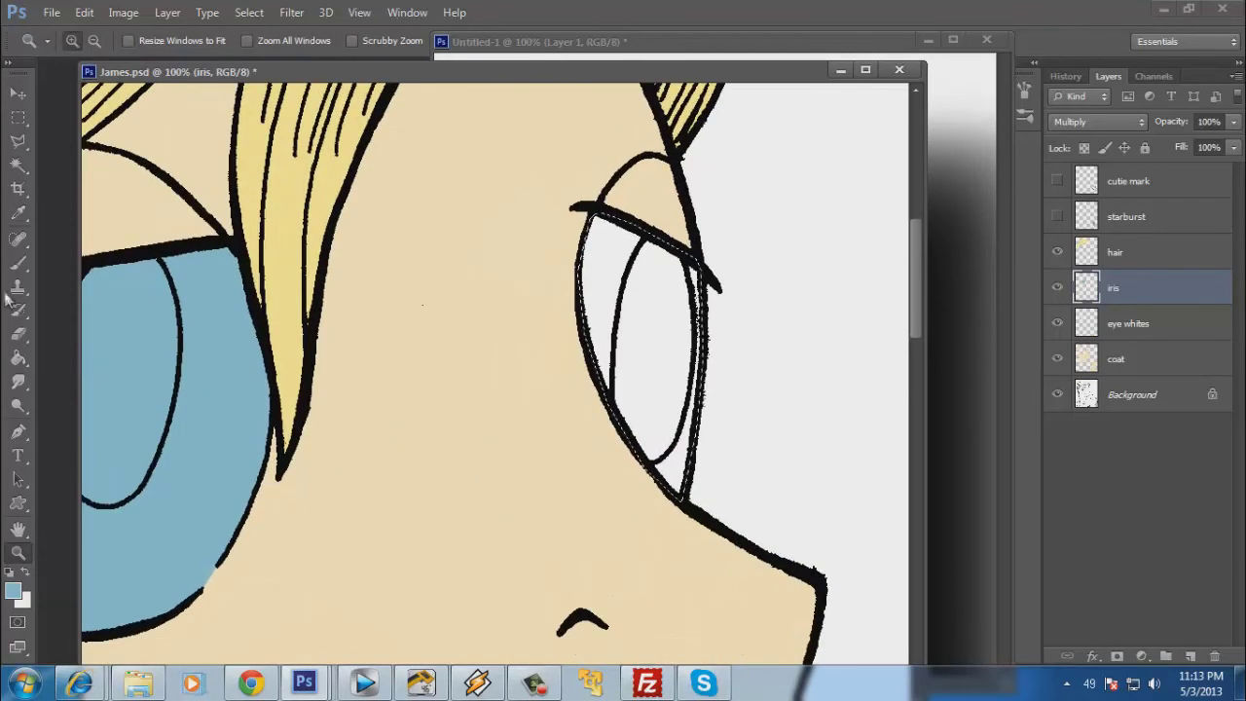
left_click(17, 359)
left_click(618, 297)
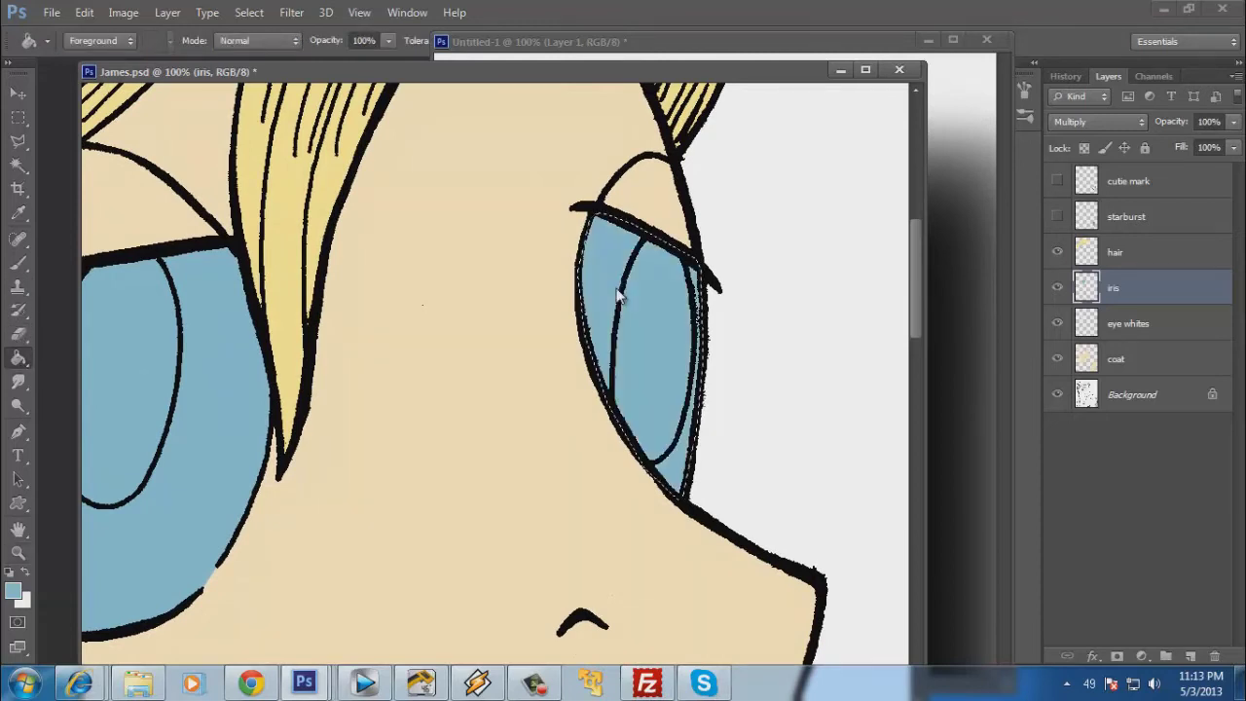
left_click(17, 117)
left_click(468, 260)
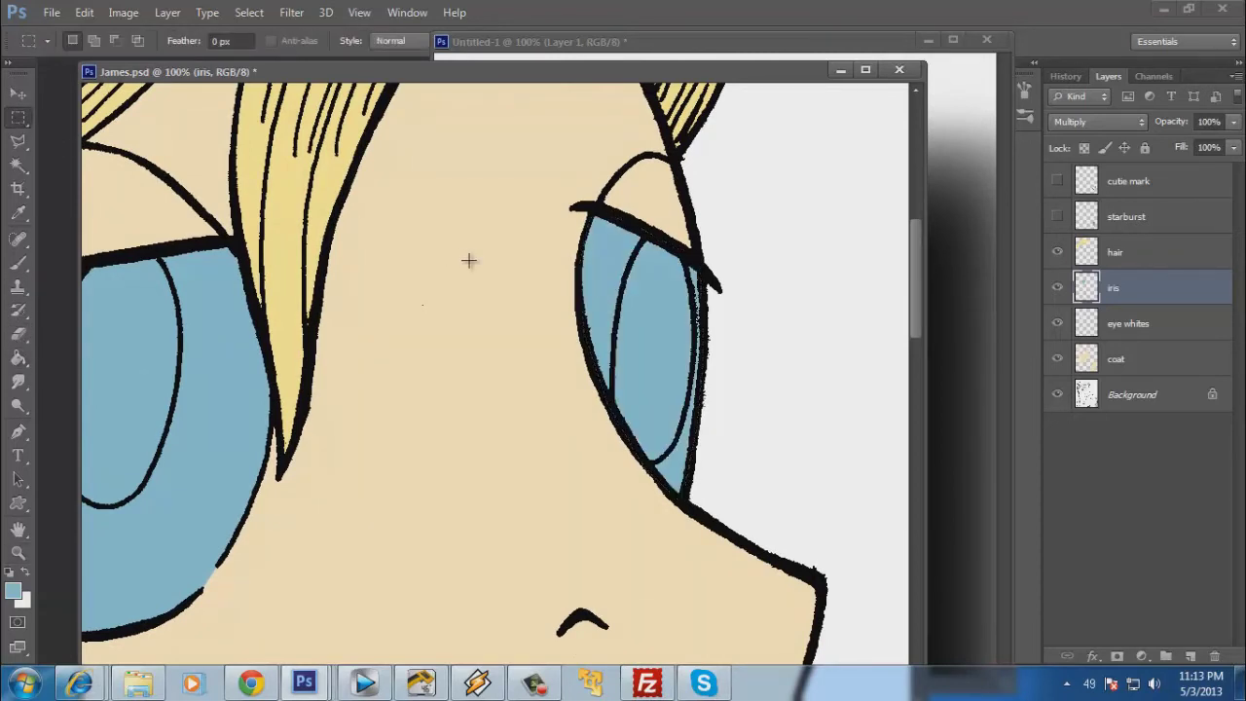
Save James.psd and zoom out to review the whole pony head and shirt.
key("ctrl+s")
left_click(17, 552)
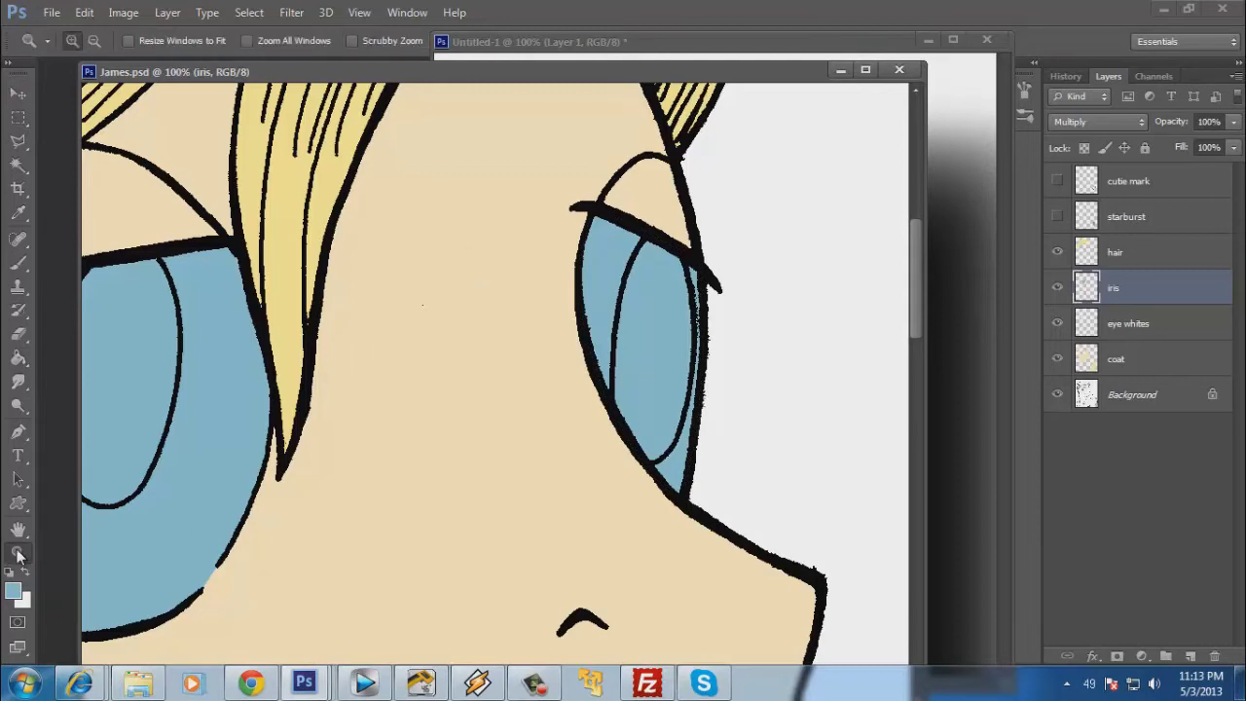
left_click(595, 356, "alt")
left_click(668, 425, "alt")
left_click(834, 437, "alt")
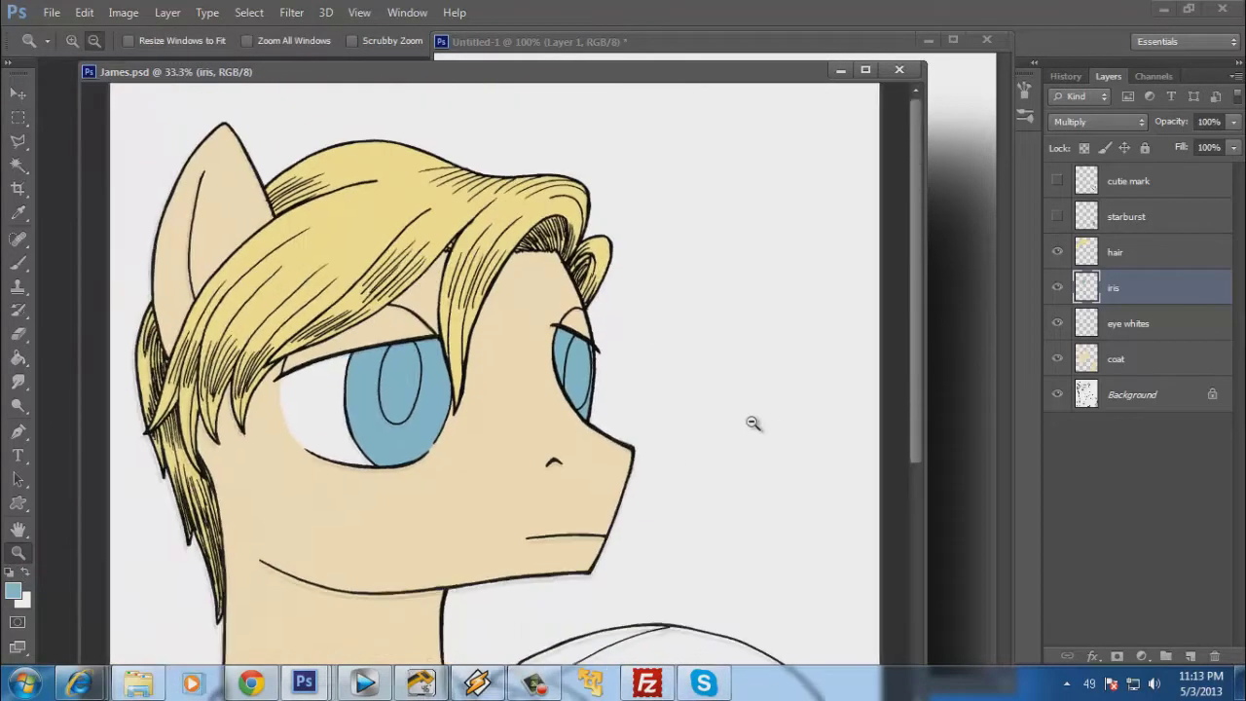
left_click(749, 419, "alt")
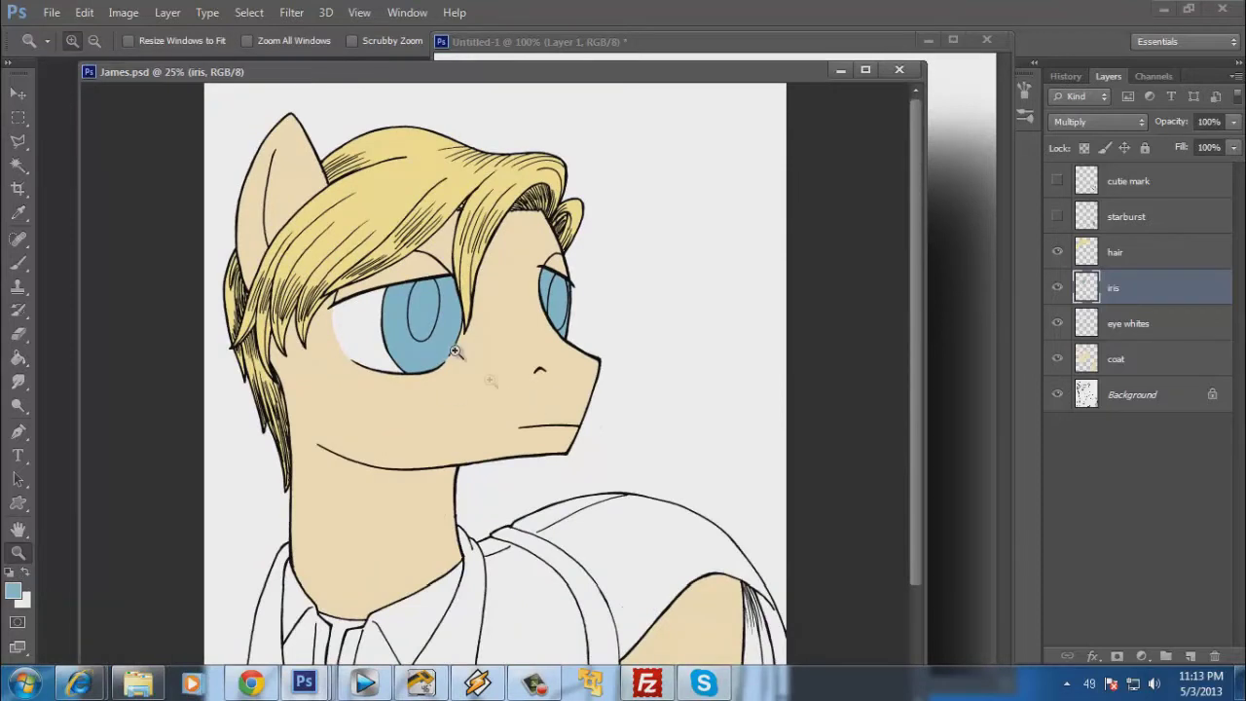
left_click_drag(689, 401, 702, 270)
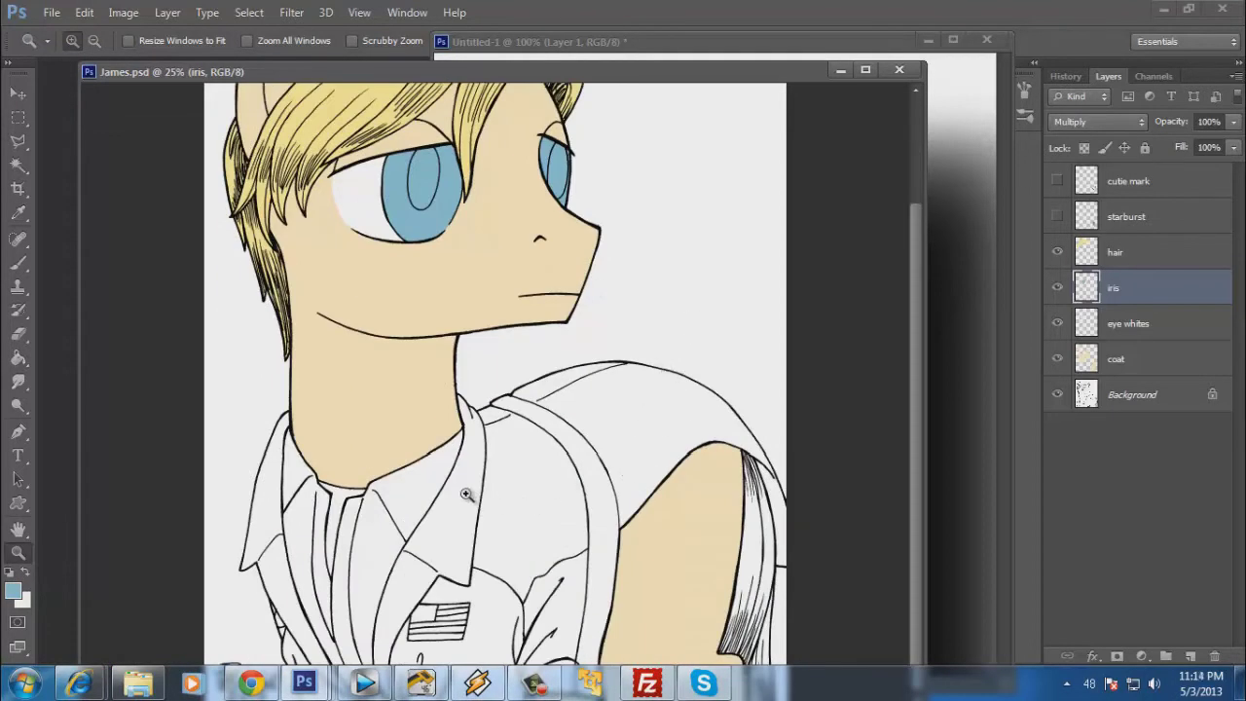
Zoom back to 100% on both eyes and make the Background layer active.
left_click(489, 225)
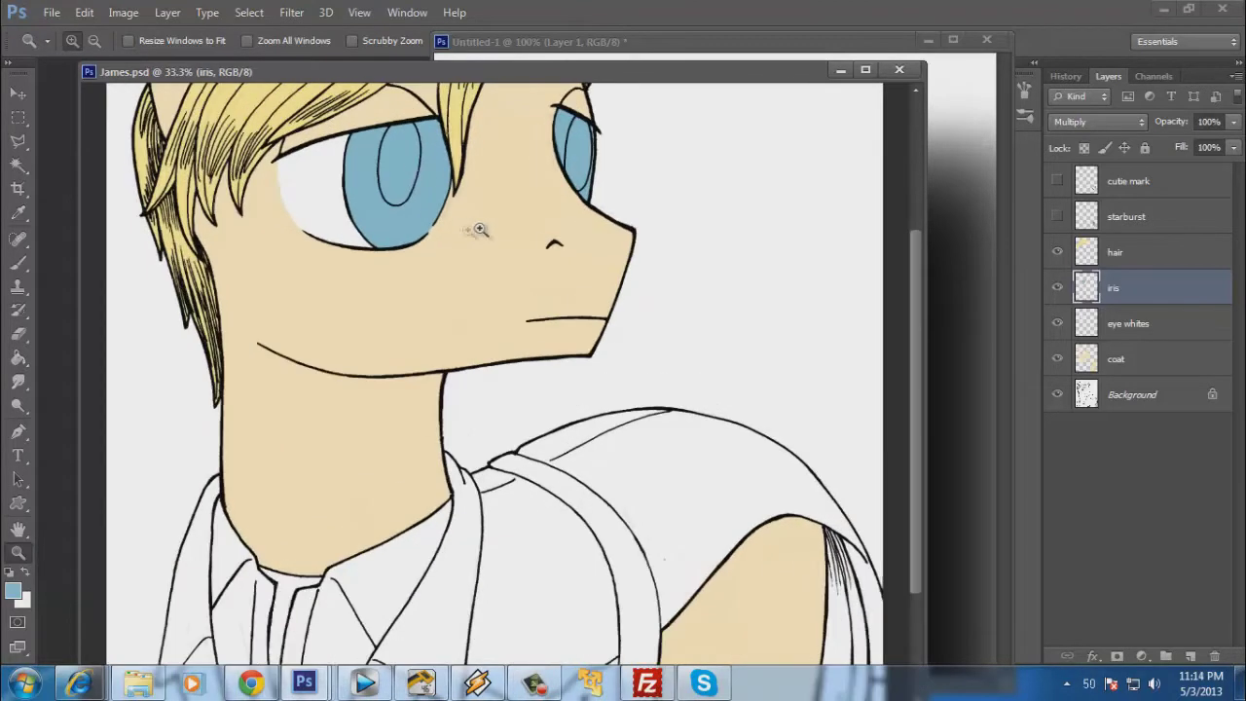
left_click(468, 227)
left_click(465, 249)
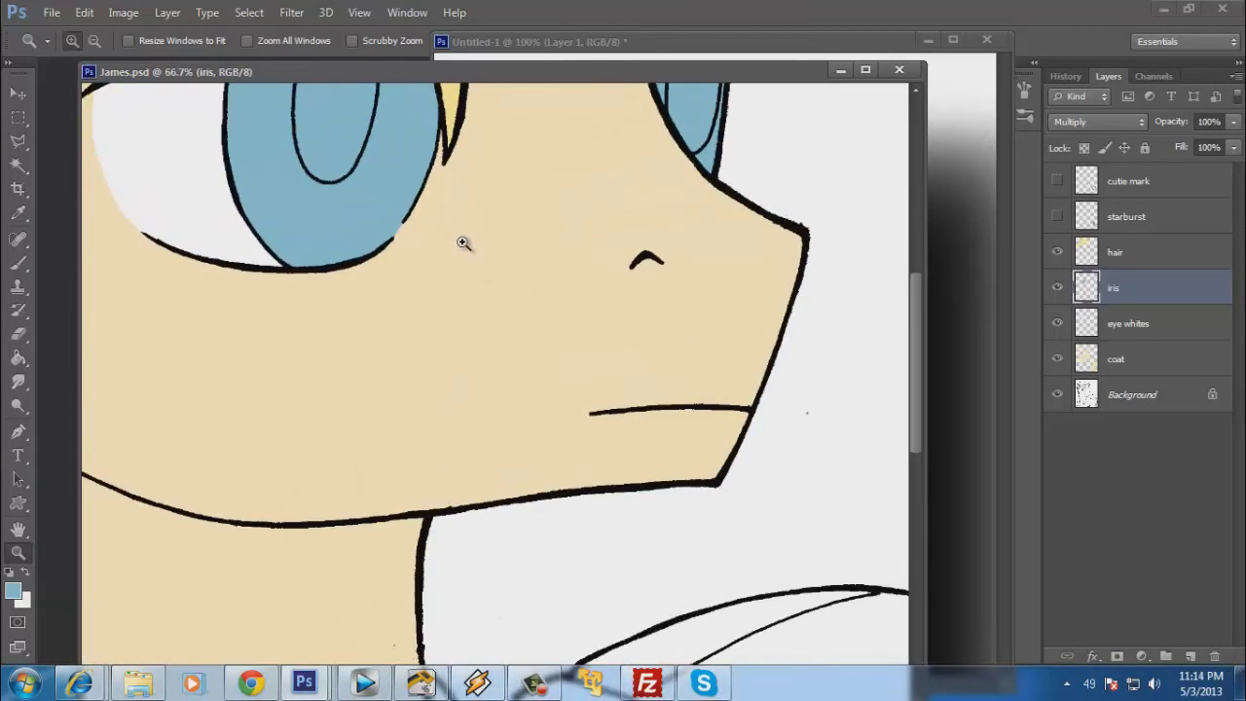
left_click(463, 243)
left_click_drag(461, 264, 467, 426)
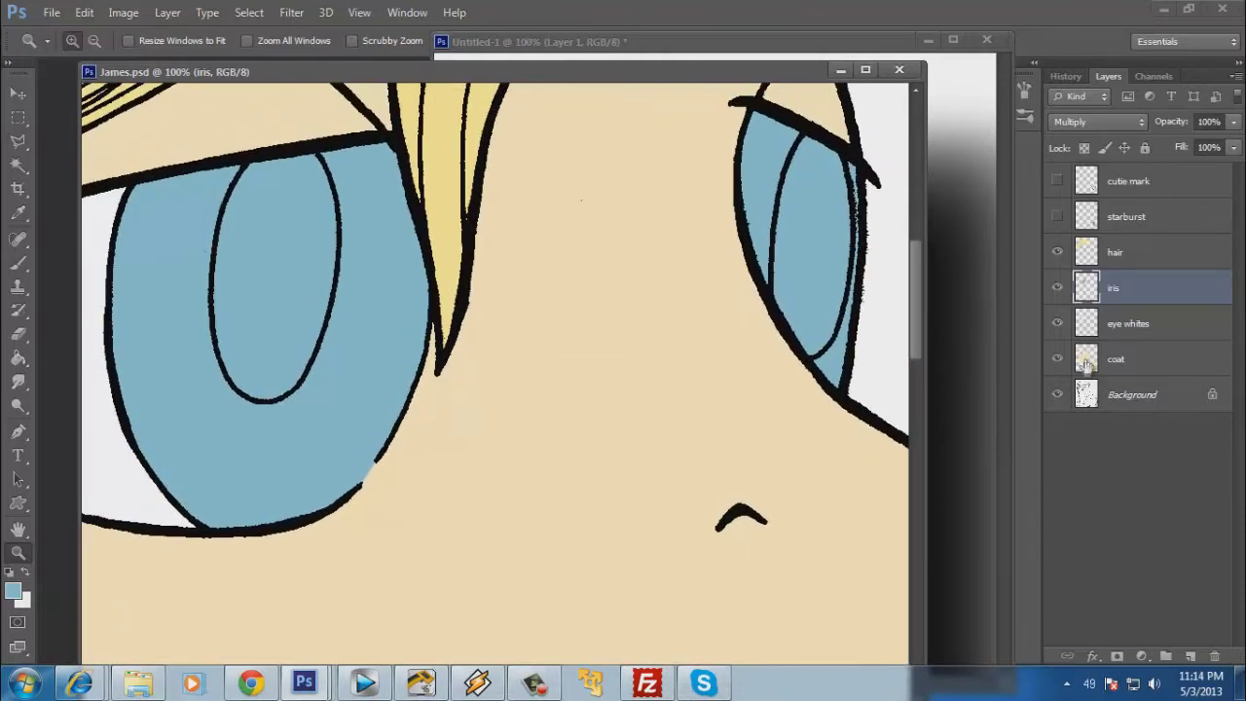
left_click(1088, 395)
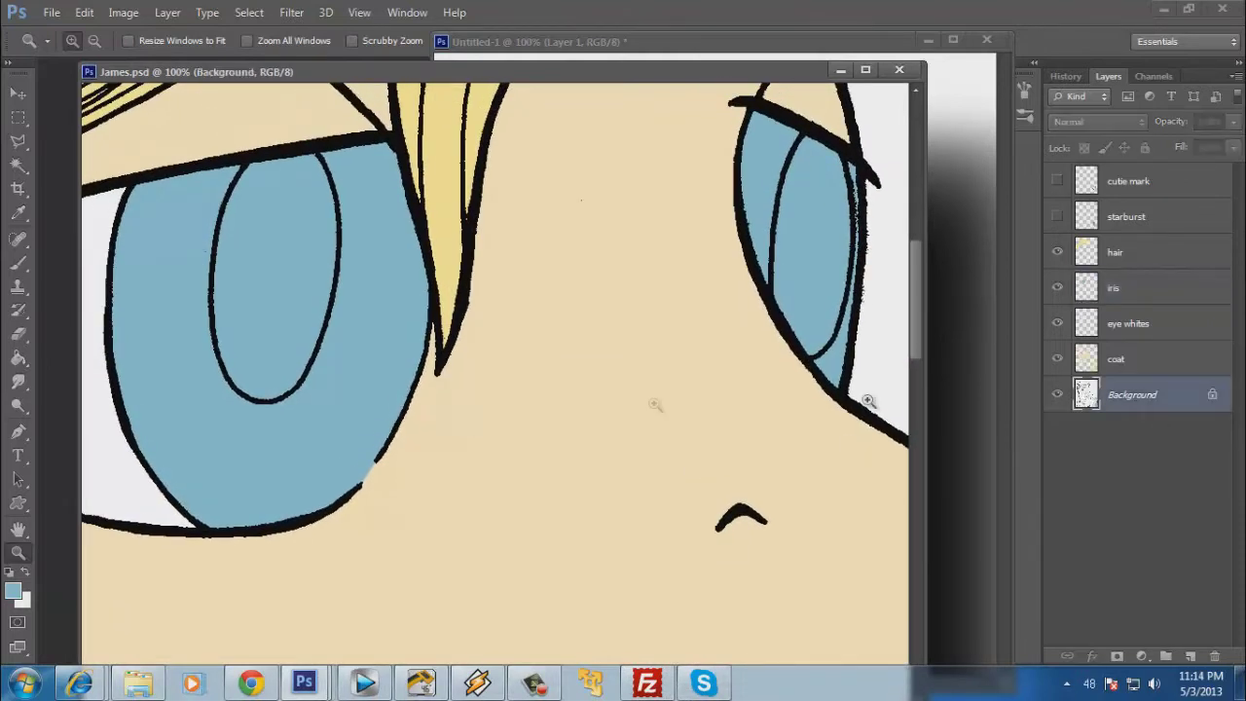
Select the gap beside the near iris under the hair strand, fill it tan, then deselect.
left_click(19, 144)
left_click(344, 460)
left_click(394, 493)
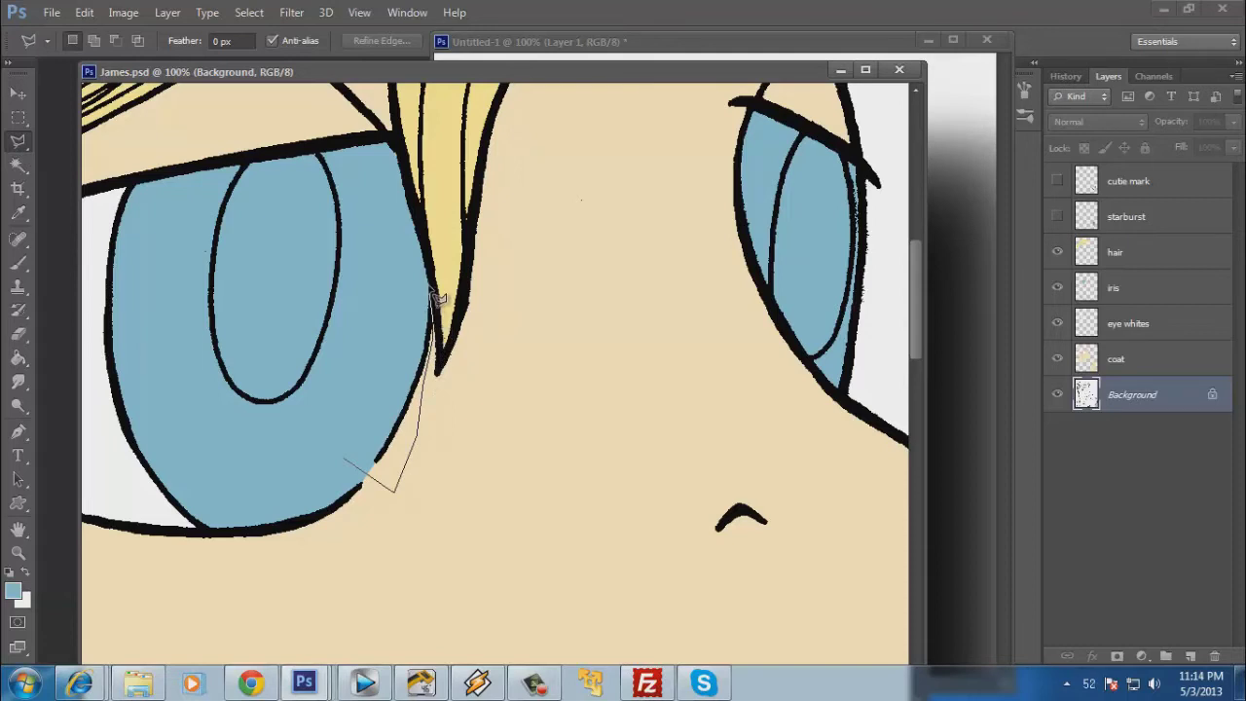
left_click(414, 261)
double_click(352, 392)
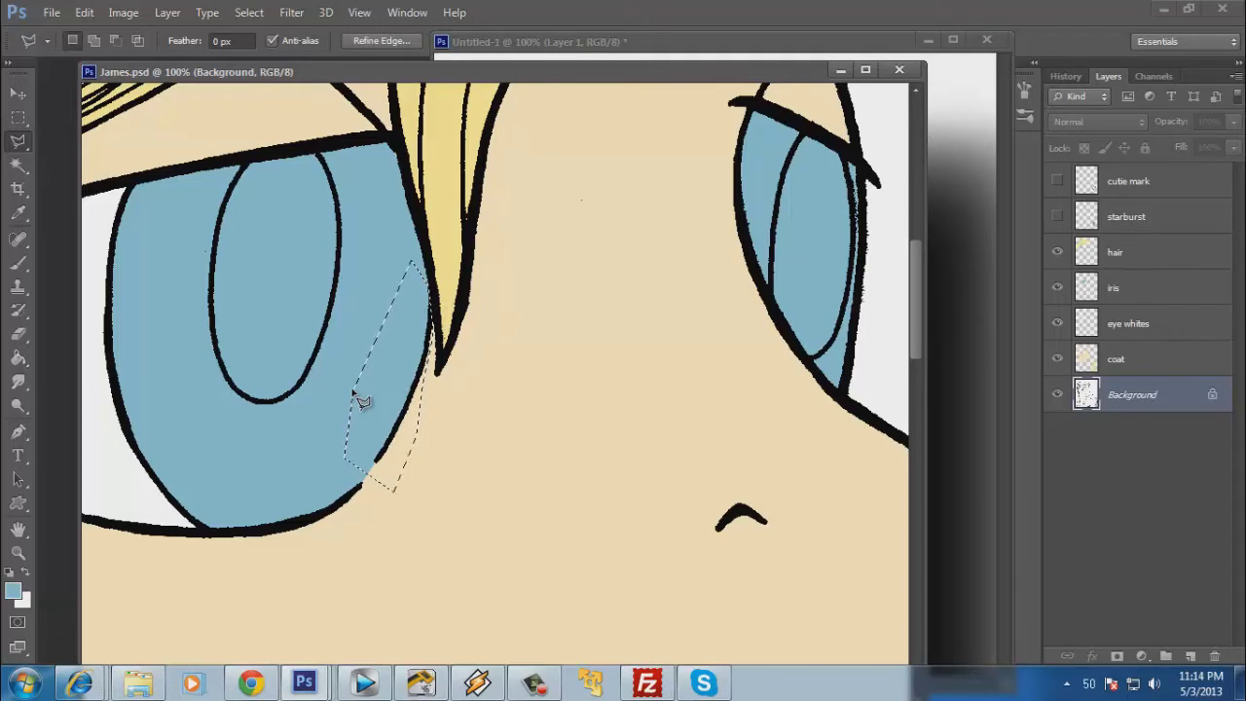
key("shift+F5")
key("Return")
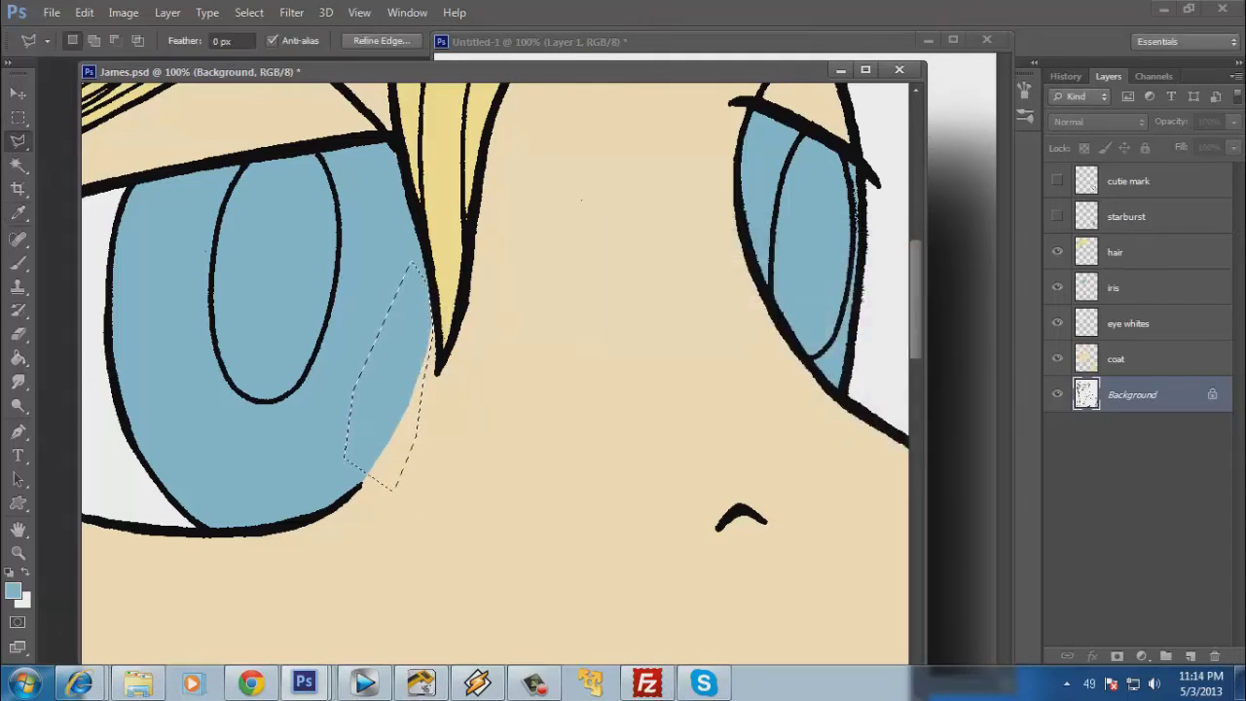
left_click(18, 118)
left_click(581, 385)
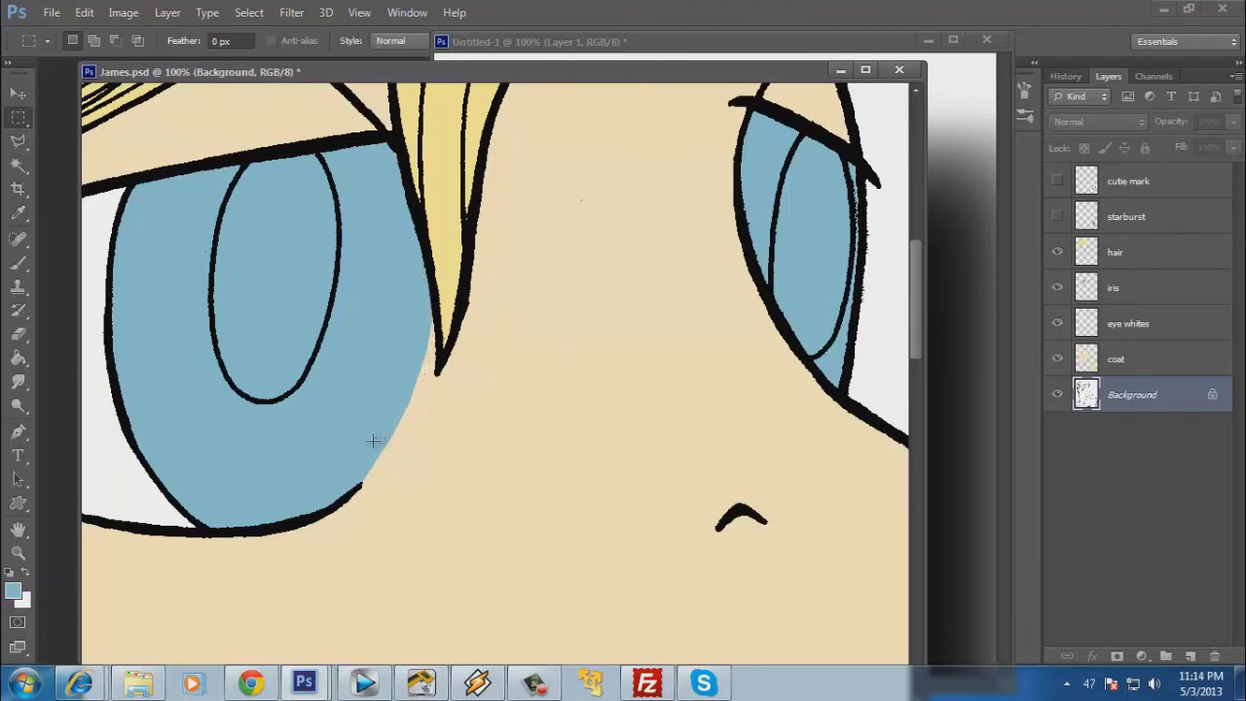
left_click(18, 552)
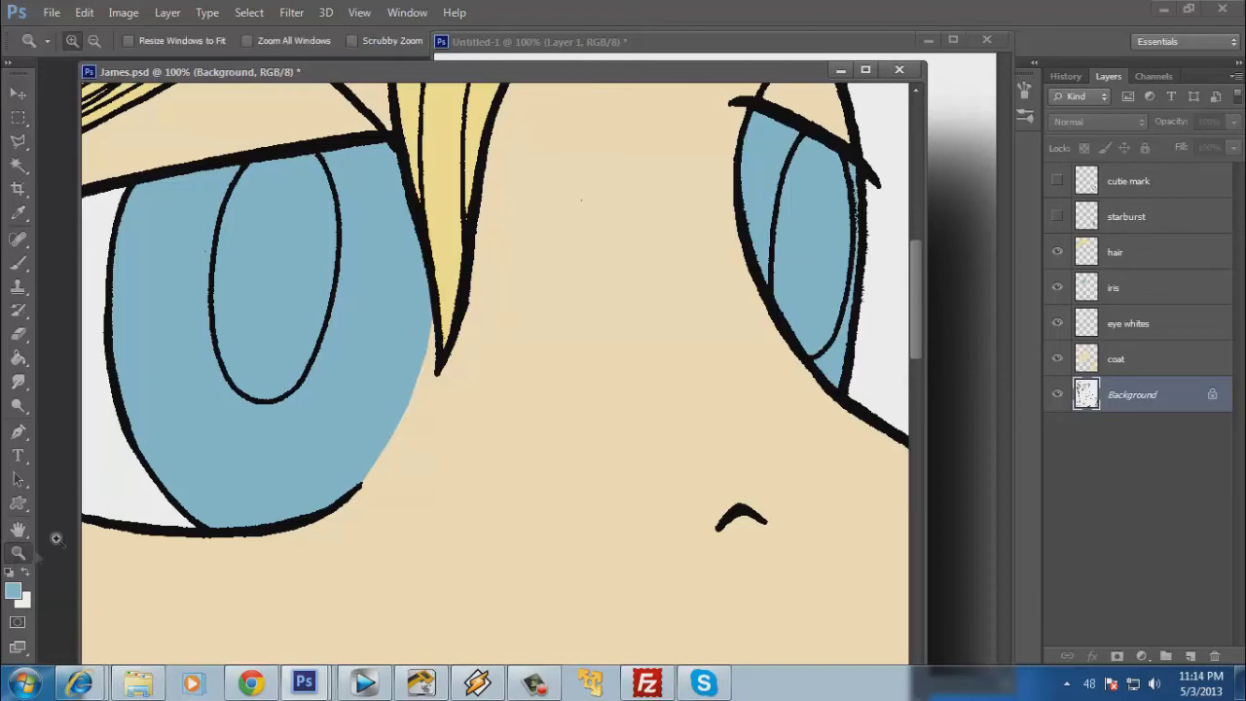
Zoom out to 25% and compare the head before and after the iris patch fill in History.
left_click(480, 291, "alt")
left_click(479, 290, "alt")
left_click(480, 290, "alt")
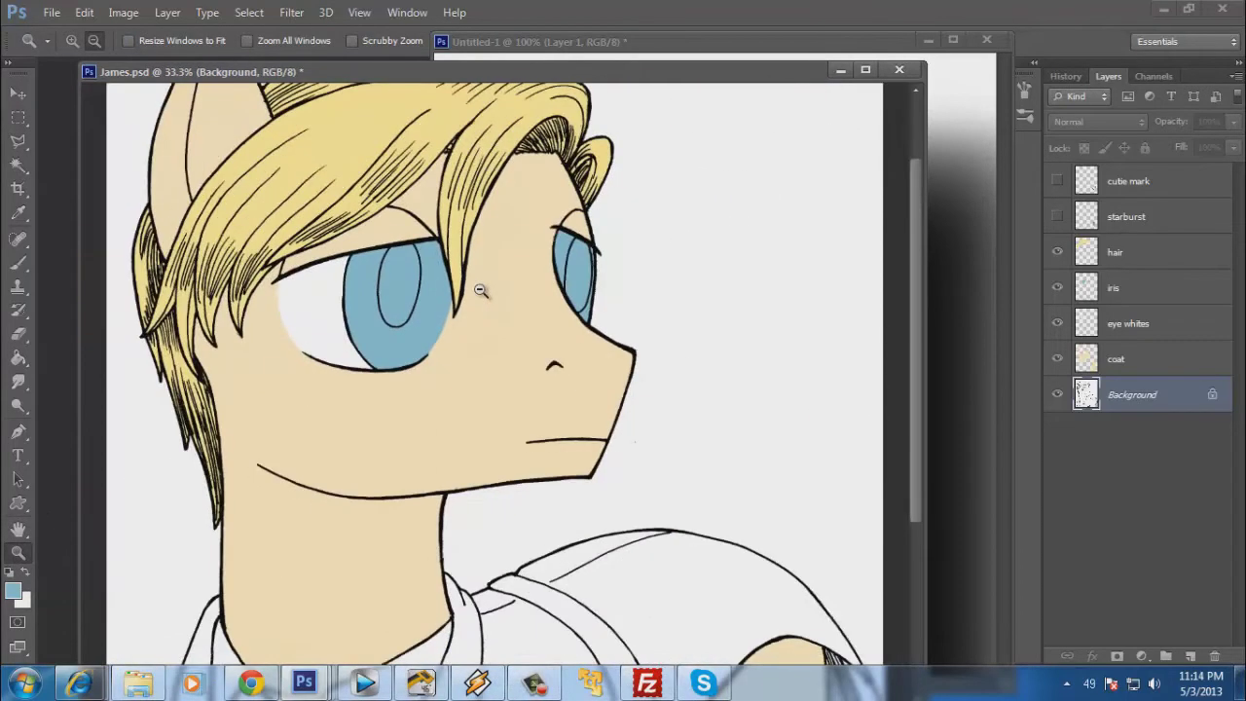
left_click(480, 290, "alt")
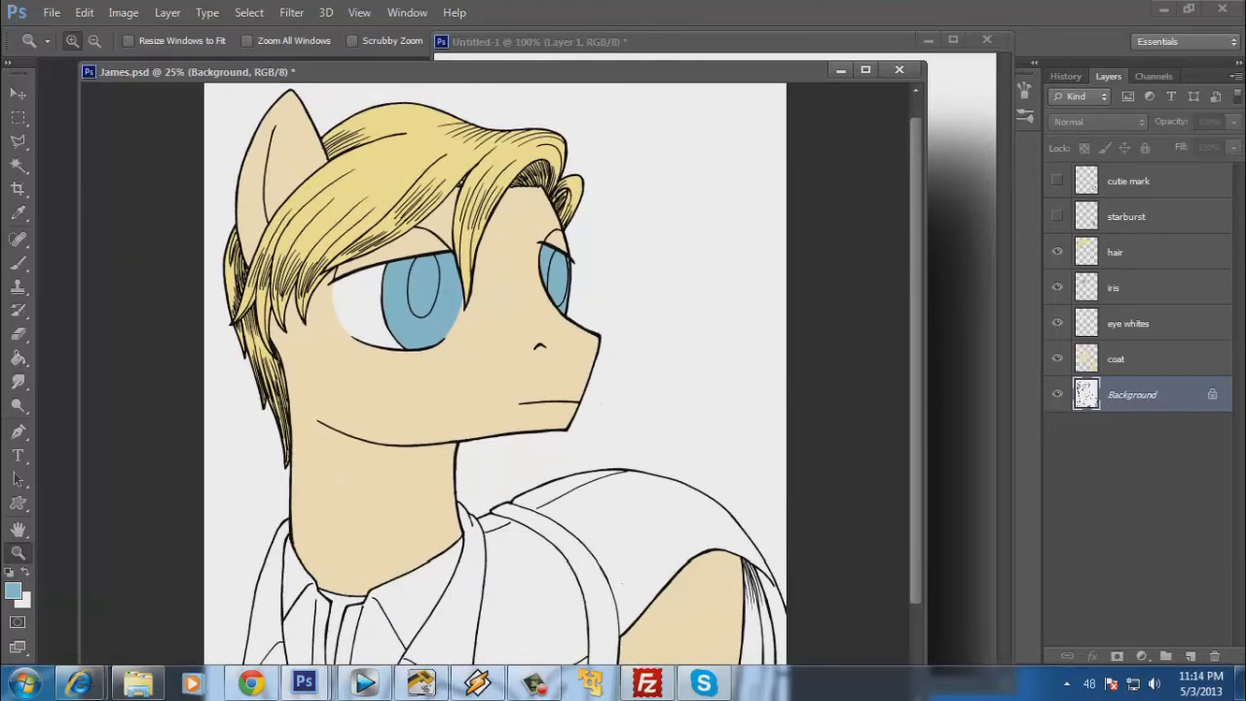
left_click(1064, 78)
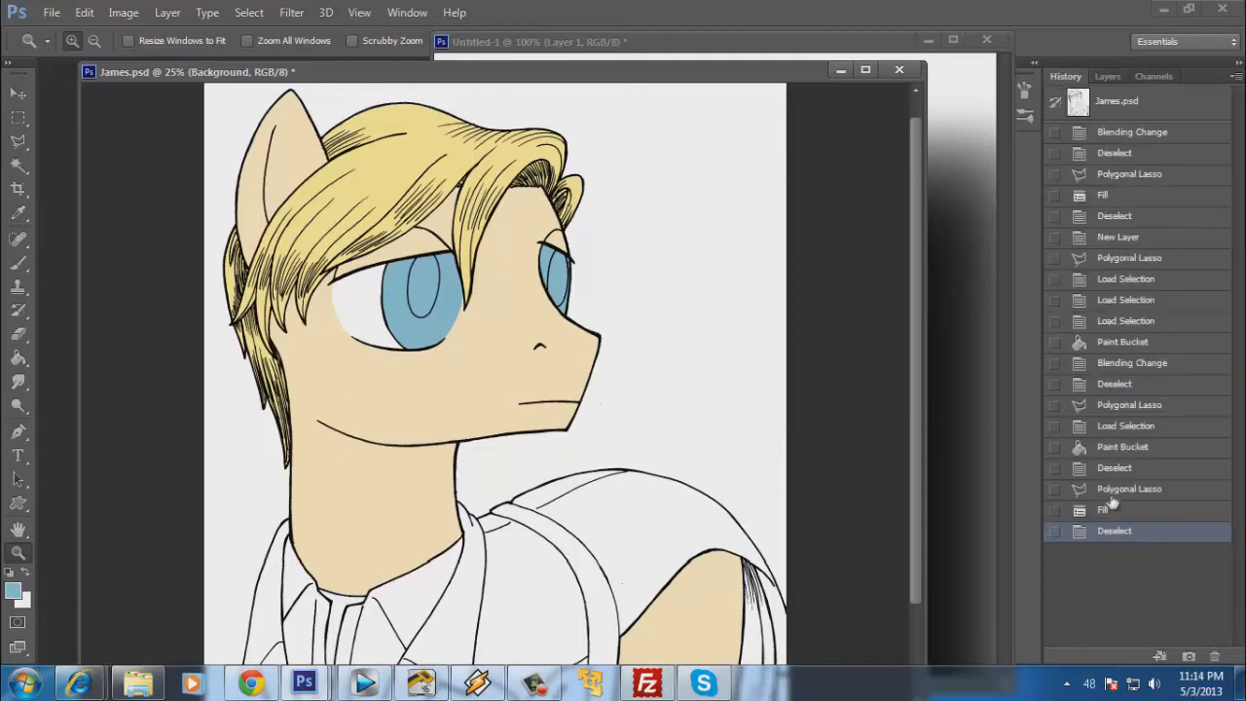
left_click(1115, 468)
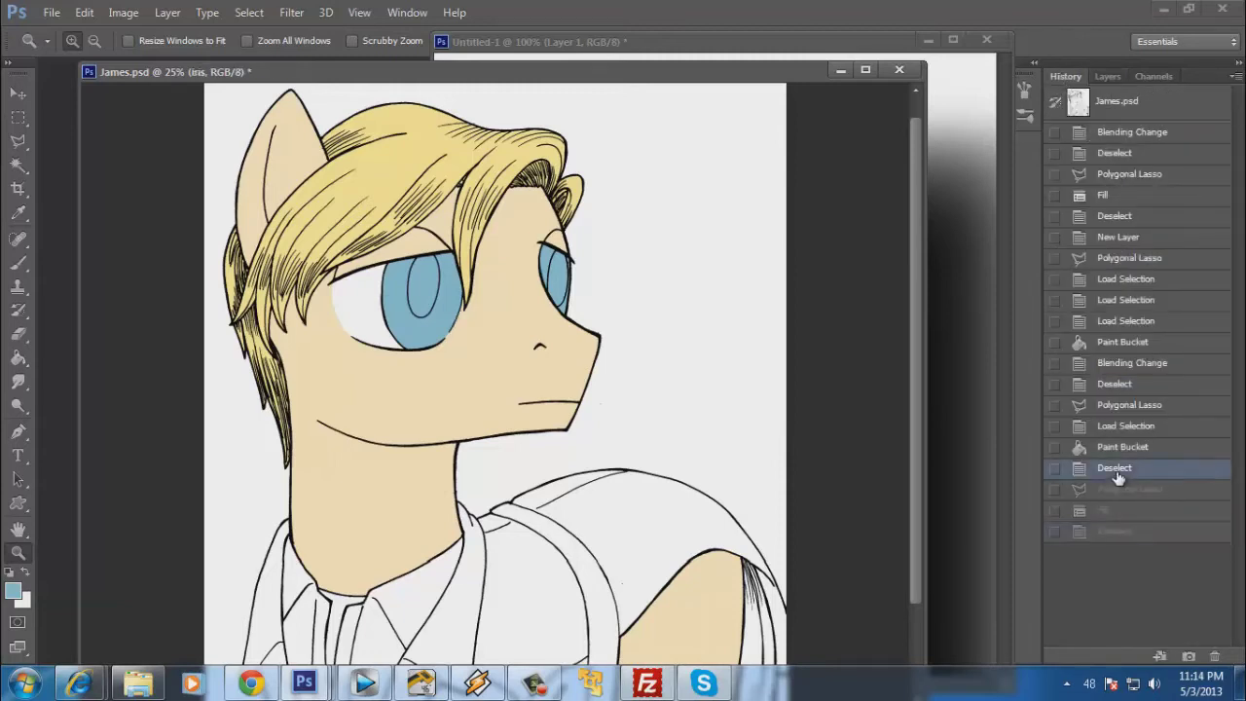
left_click(1106, 535)
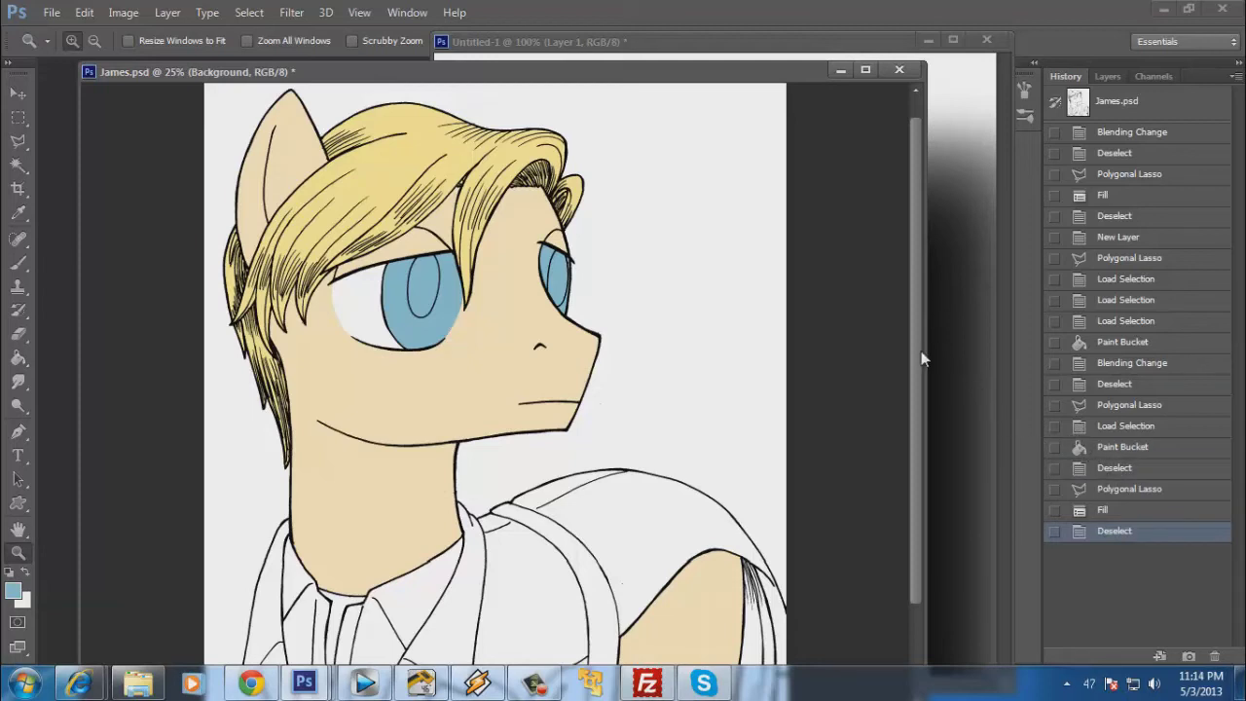
Save James.psd and show the Layers panel again.
scroll(921, 355, "down", 1)
key("ctrl+s")
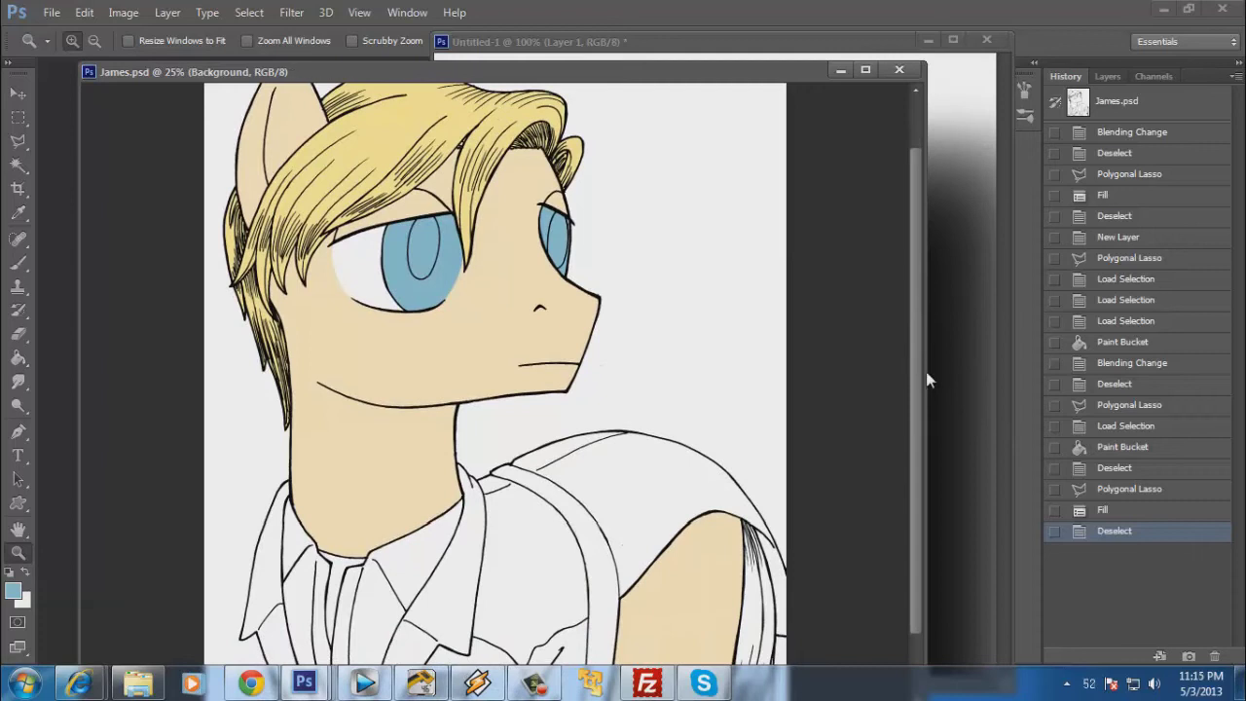
scroll(919, 371, "down", 2)
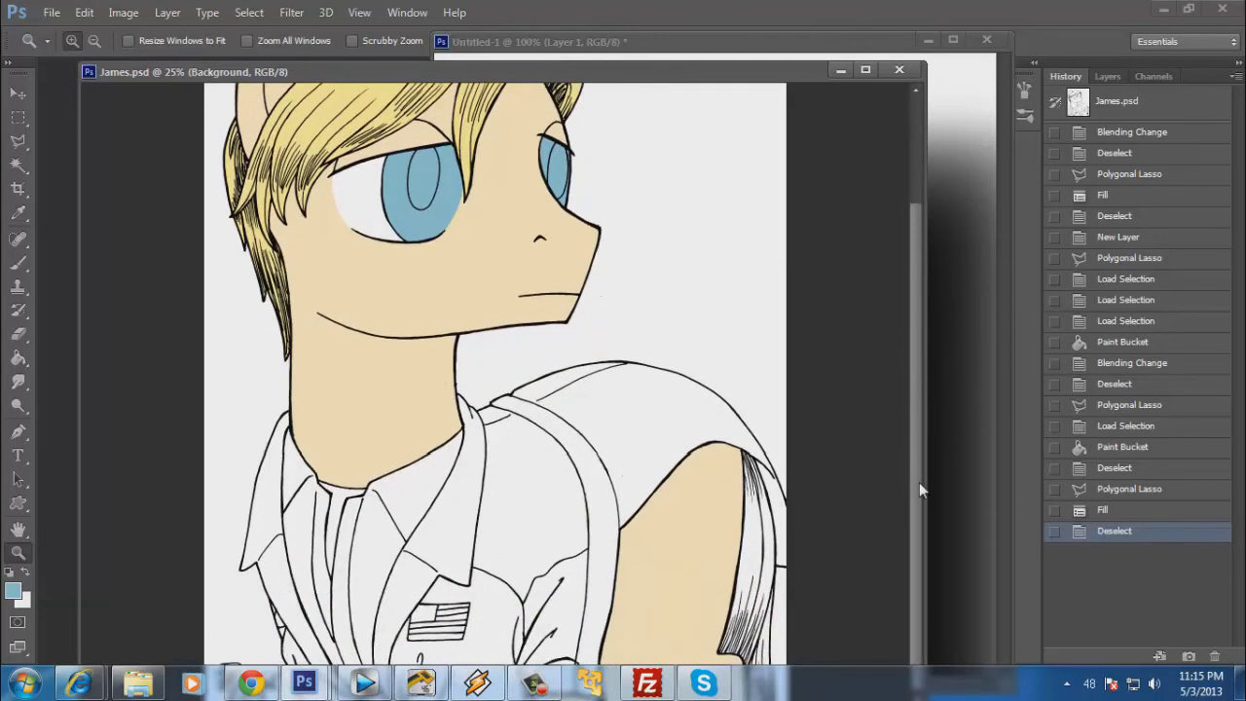
left_click(1103, 75)
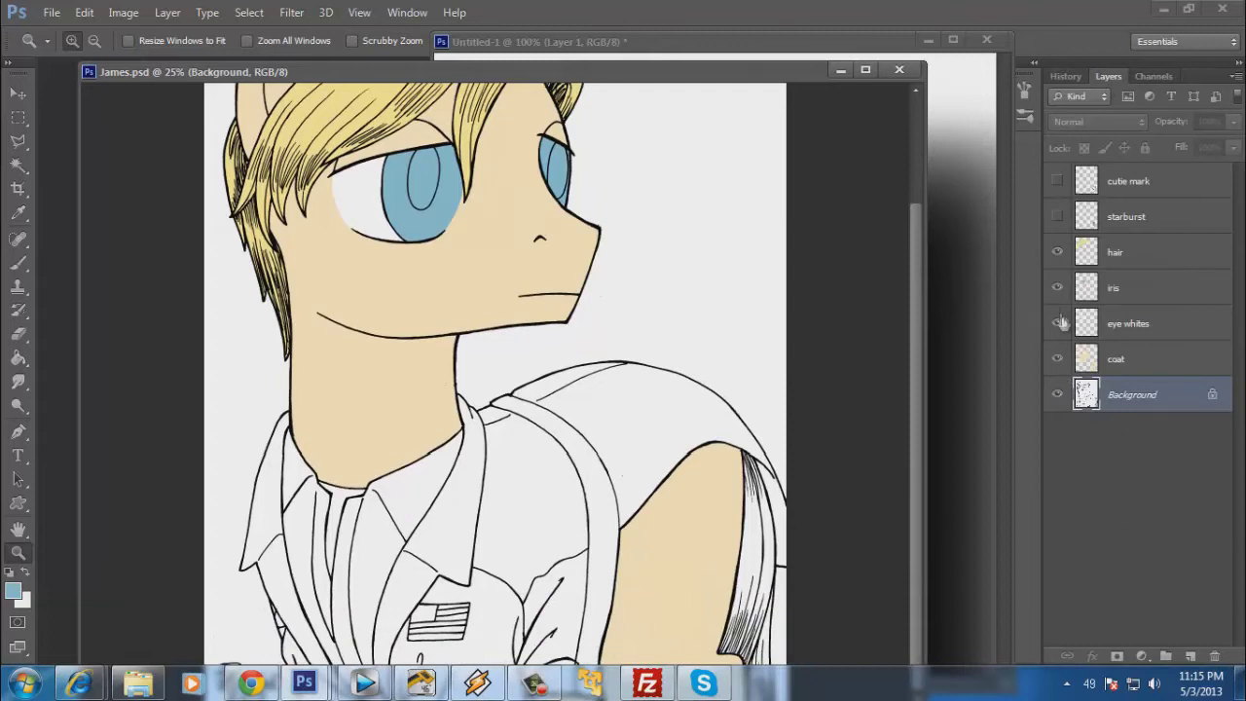
With the coat layer active, create a new layer named 'black shirt' above it.
left_click(1119, 359)
left_click(168, 13)
mouse_move(297, 33)
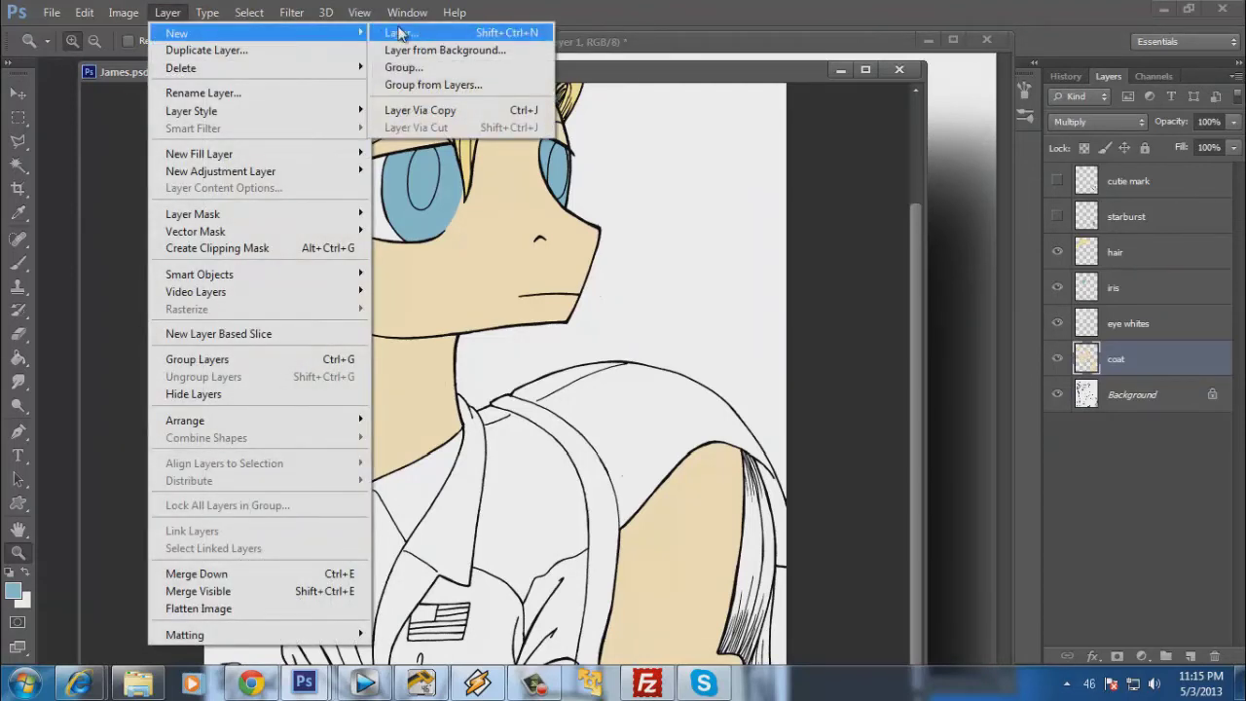
left_click(399, 33)
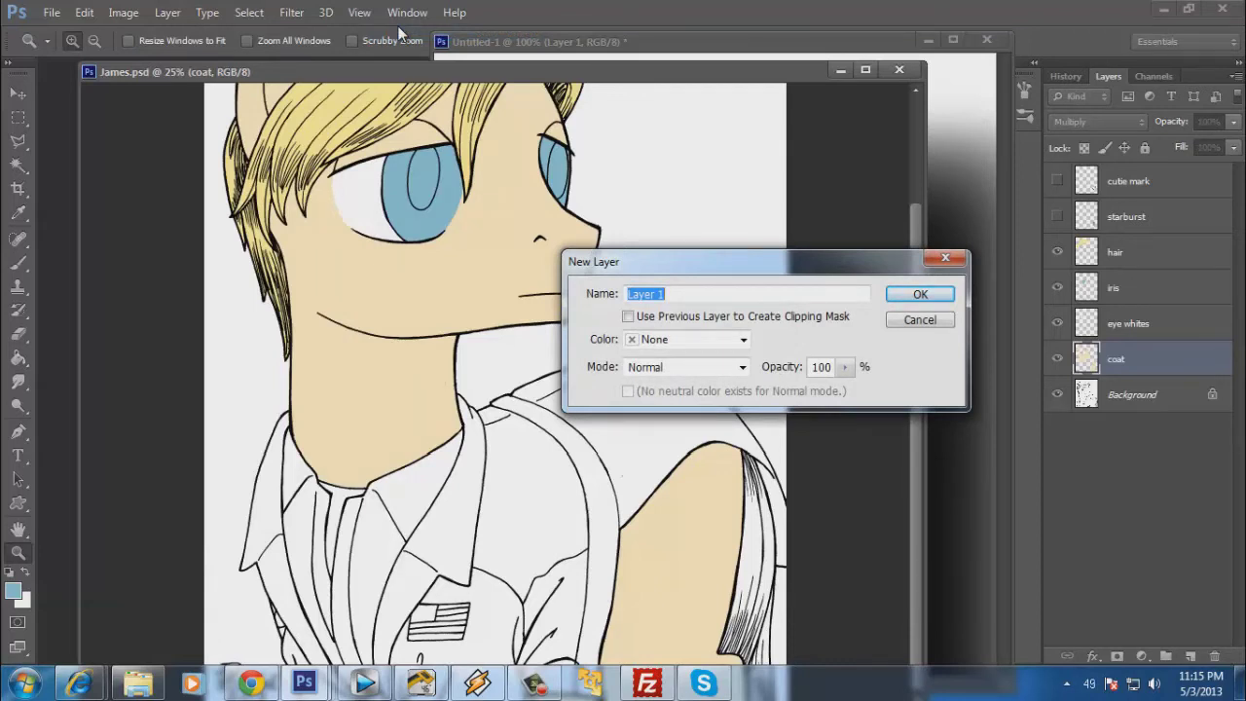
type("black shirt")
key("Return")
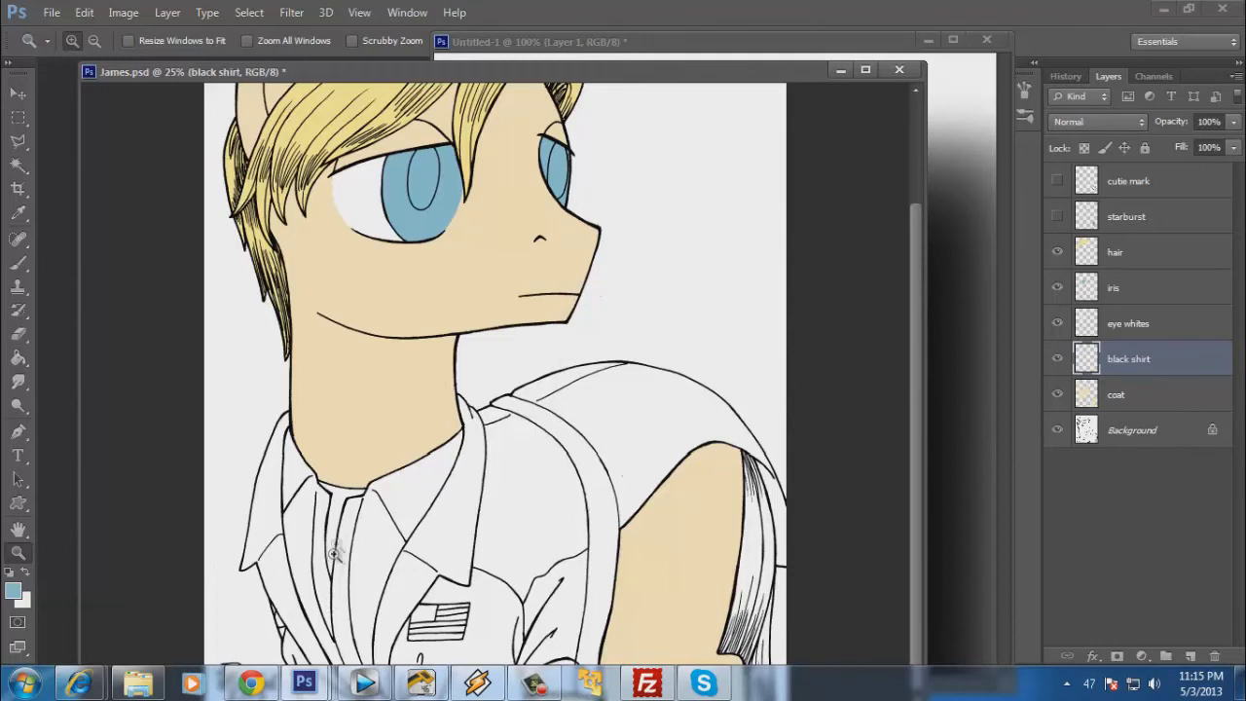
left_click(342, 521)
Zoom in on the collar and outline the V-shaped undershirt gap below the chin.
left_click(341, 521)
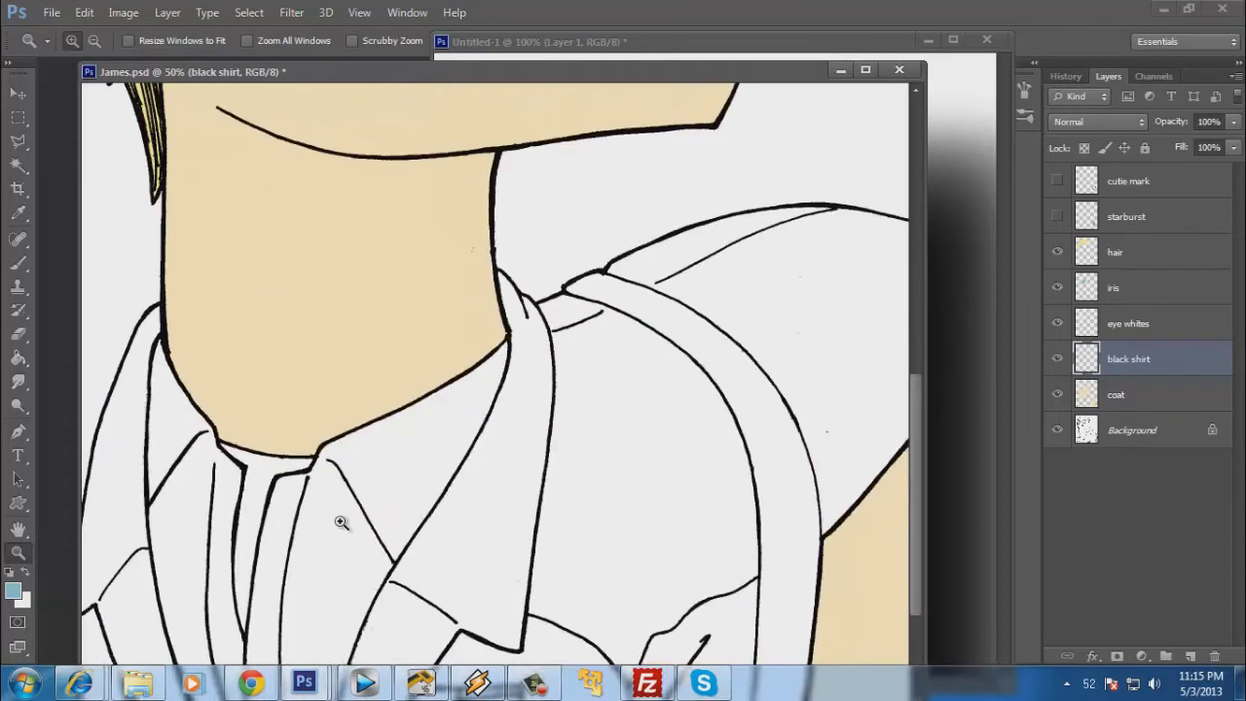
left_click(341, 521)
left_click_drag(340, 521, 412, 259)
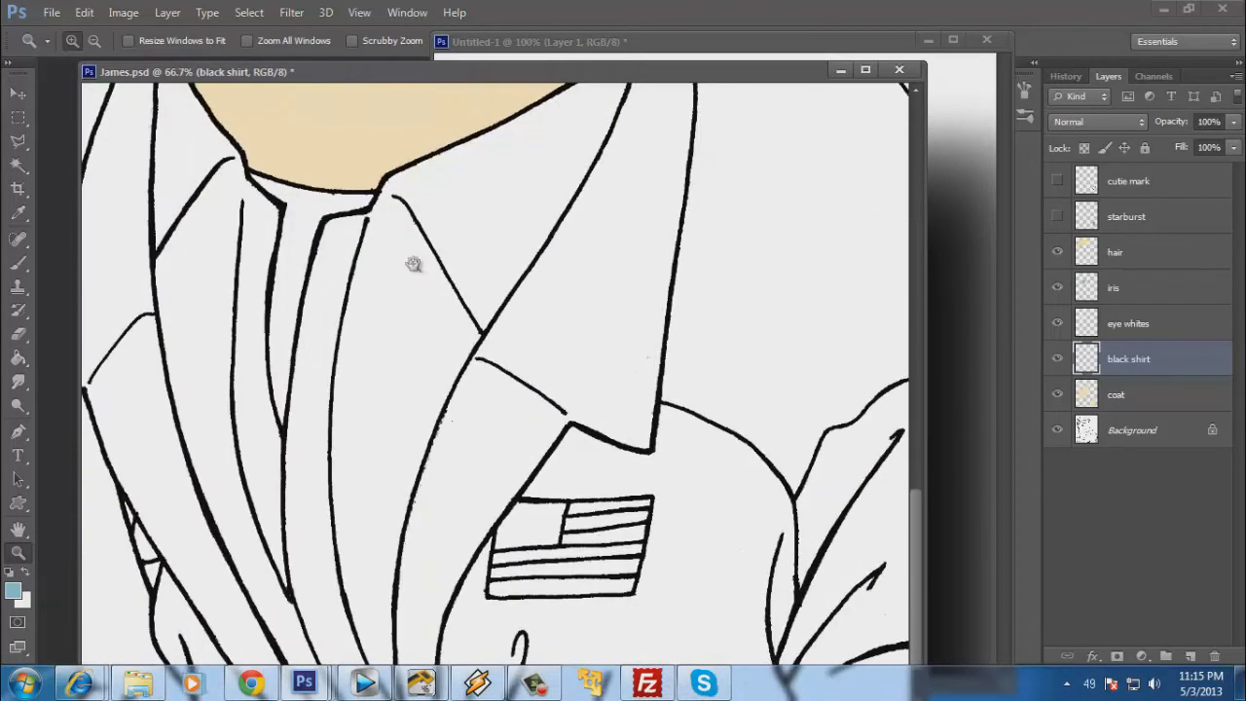
left_click(18, 140)
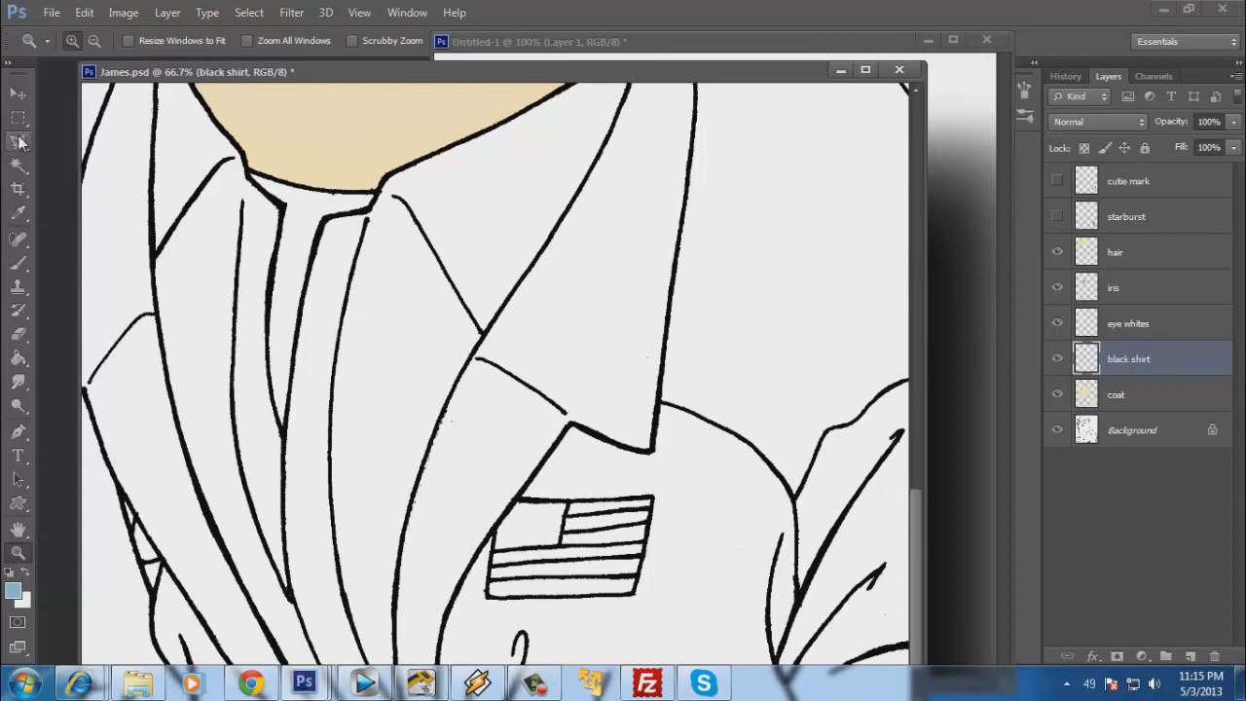
left_click(283, 139)
left_click(248, 173)
left_click(282, 205)
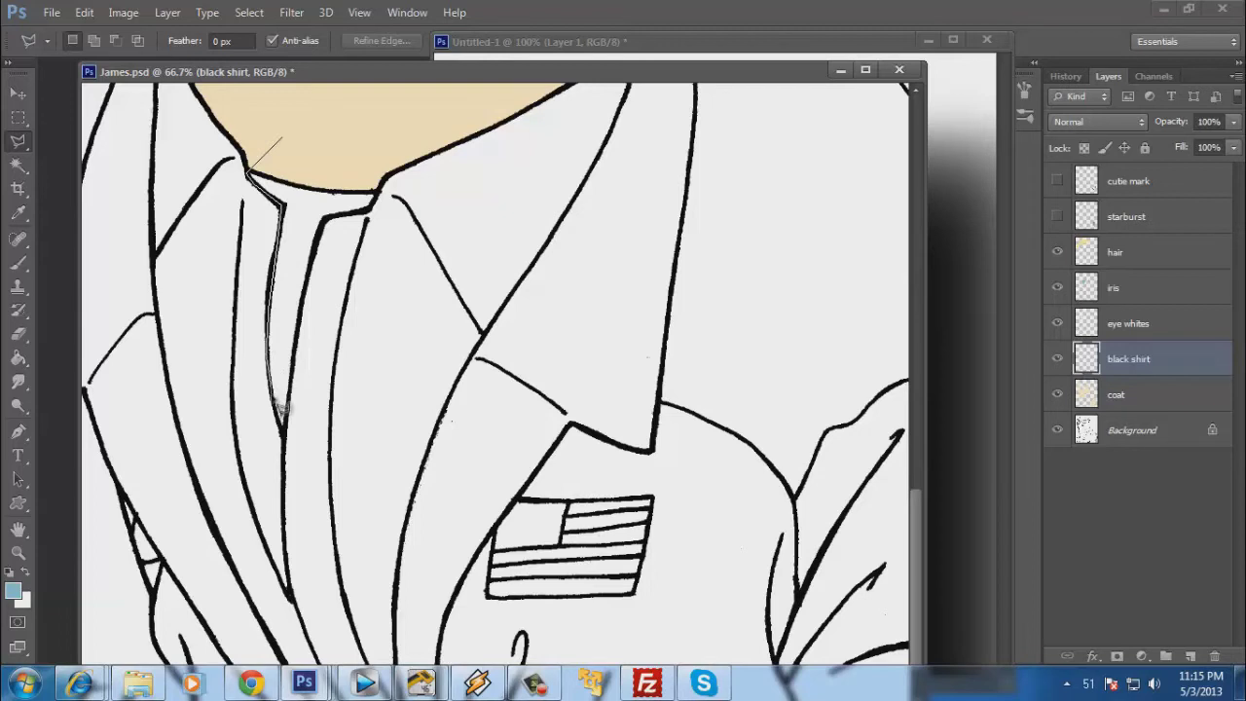
left_click(283, 436)
left_click(324, 222)
left_click(375, 208)
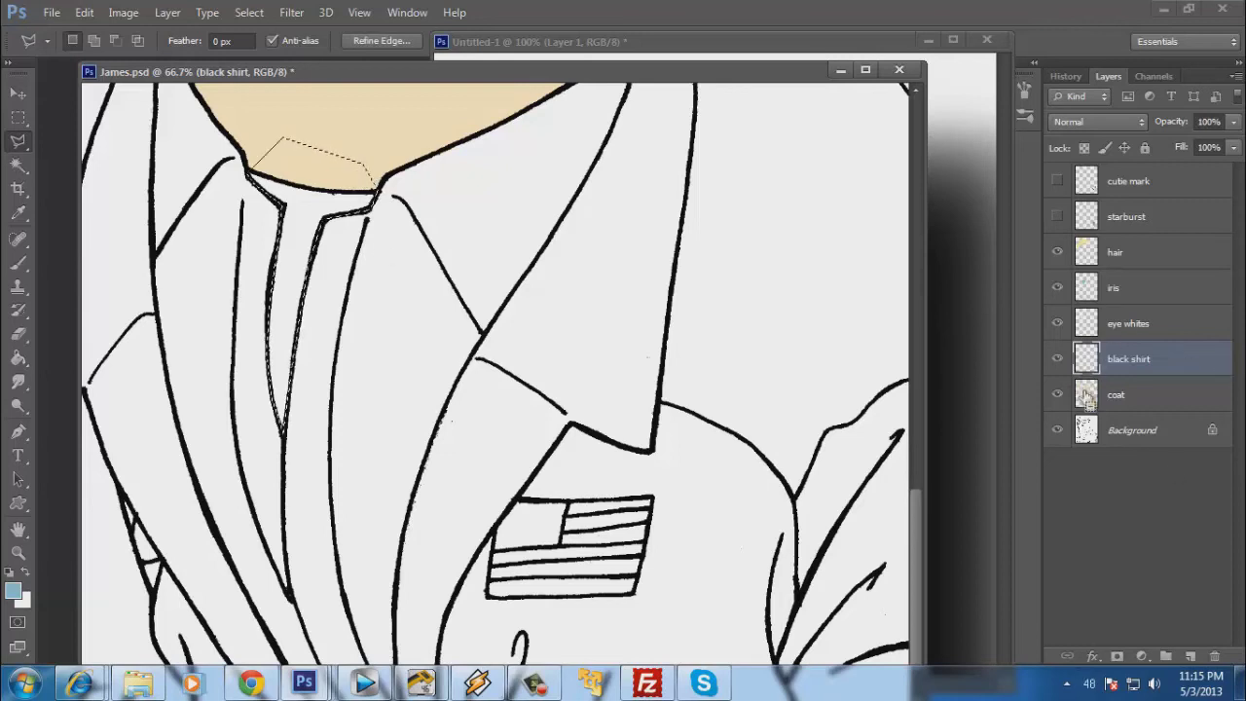
Set the foreground colour to black (000000) and bucket-fill the undershirt selection.
left_click(19, 359)
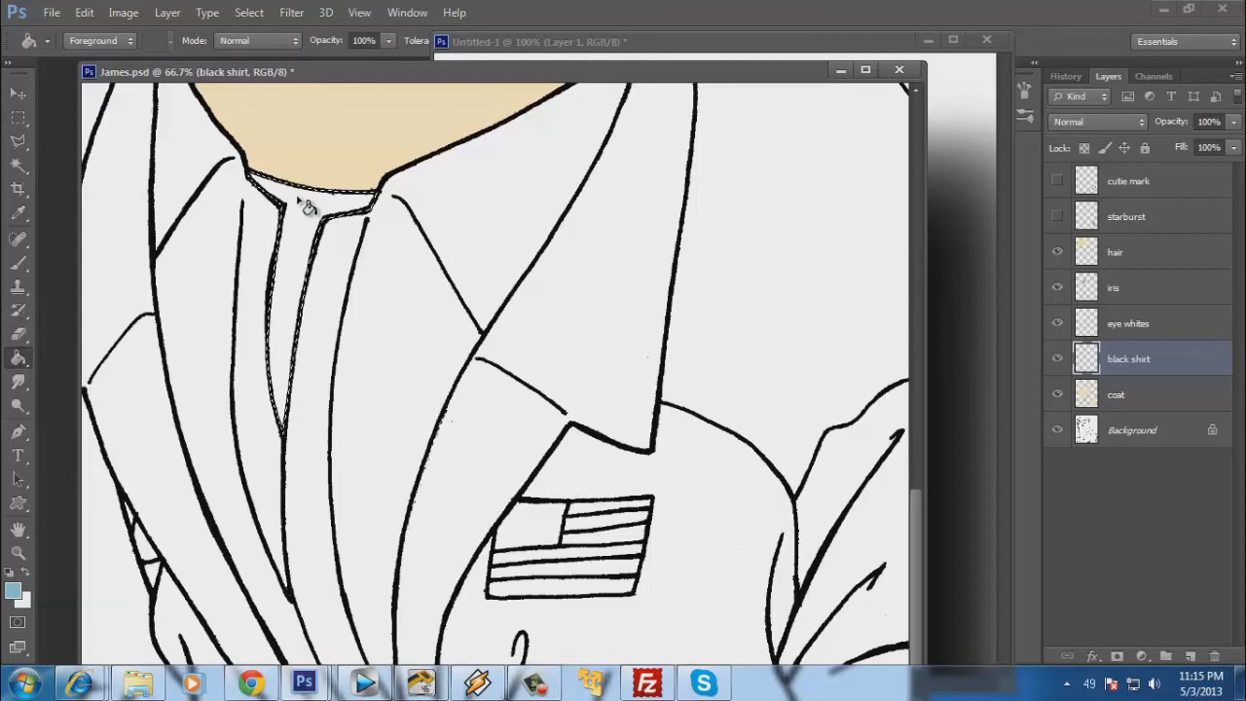
left_click(14, 590)
left_click(49, 562)
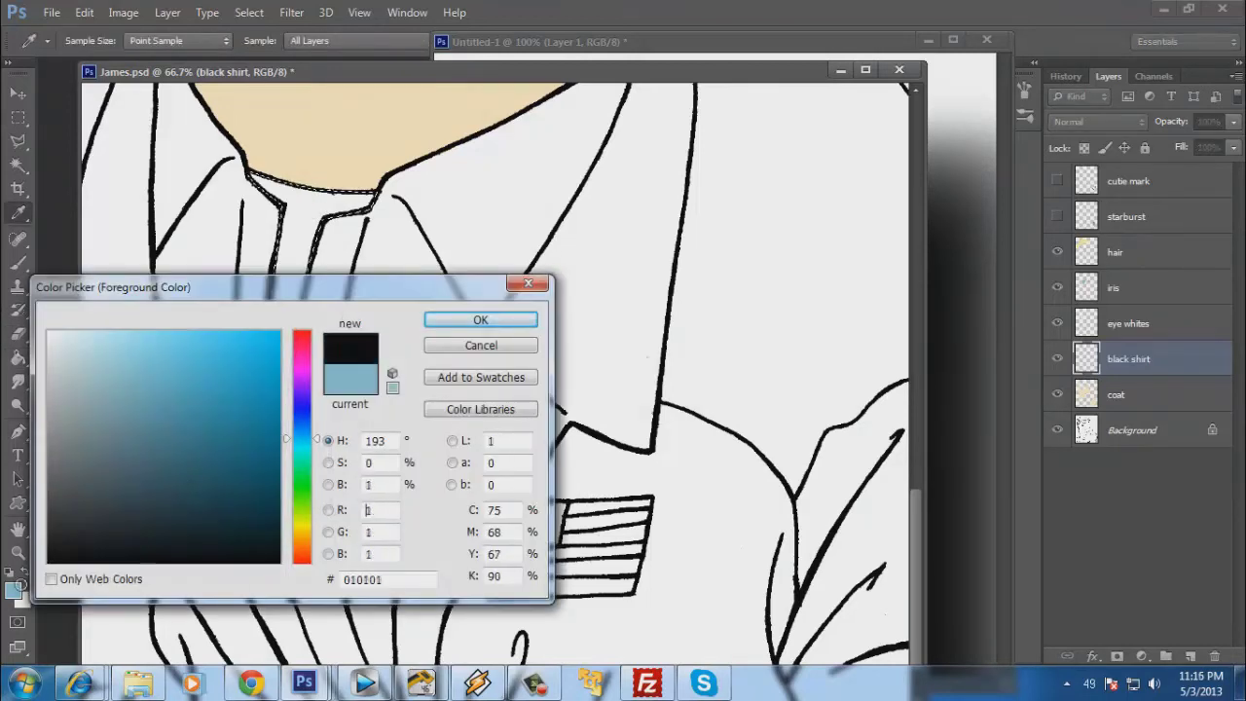
left_click(515, 322)
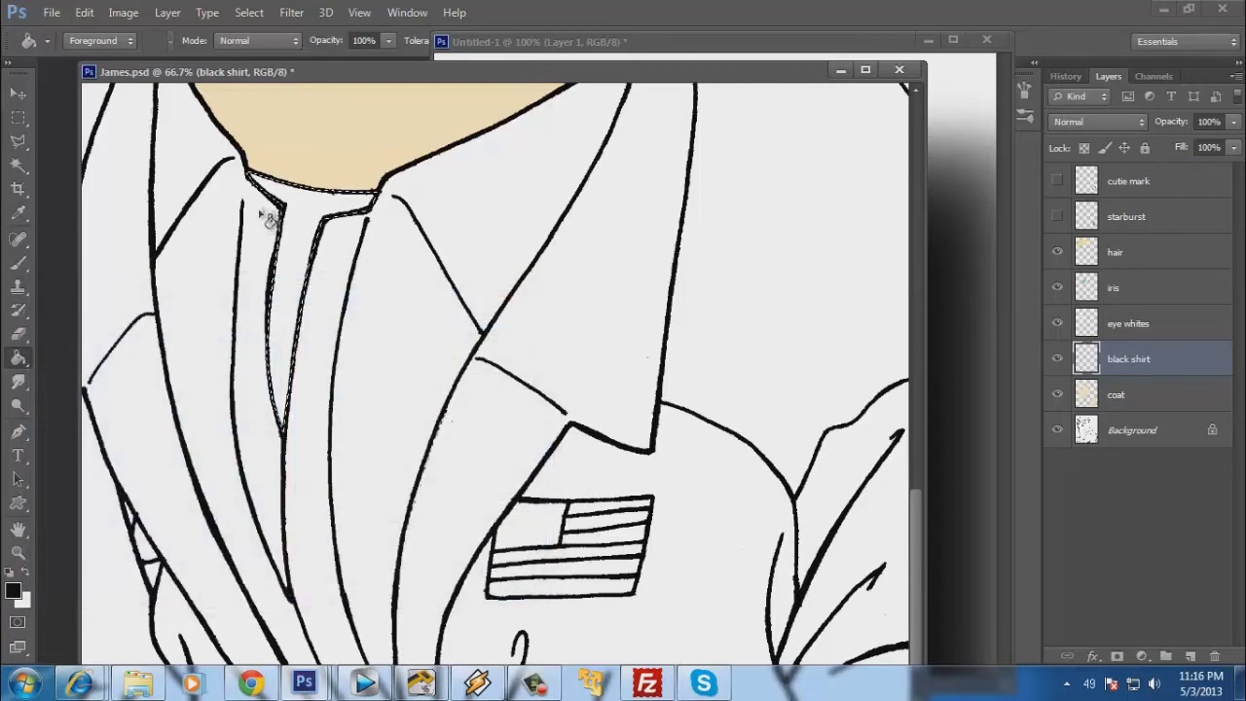
left_click(299, 204)
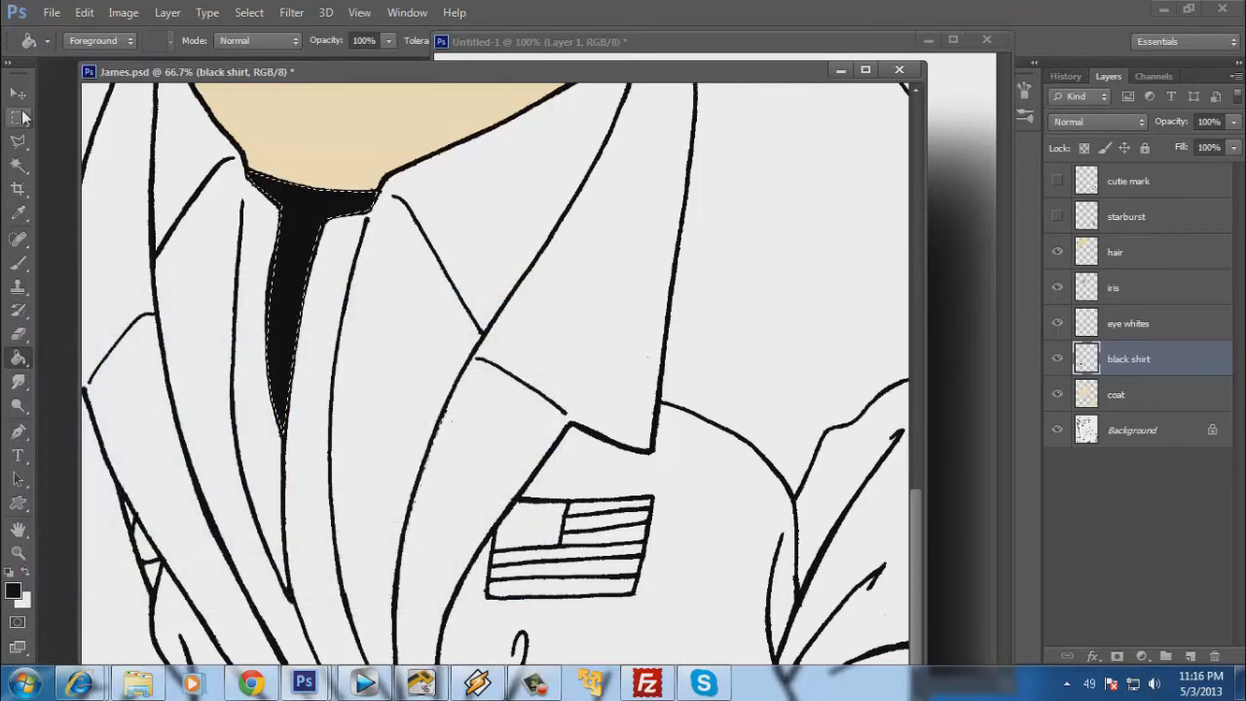
left_click(18, 117)
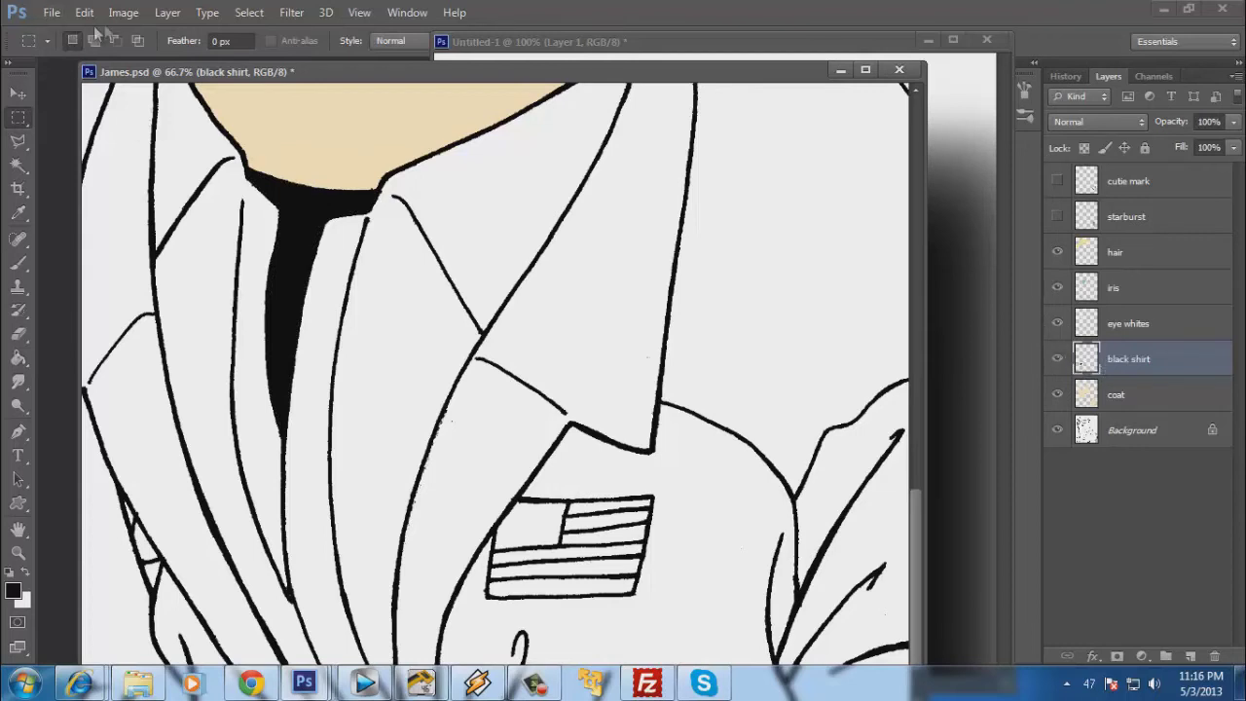
left_click(166, 13)
Create a new empty layer named 'grey shirt' and shift the lineart window aside.
mouse_move(313, 32)
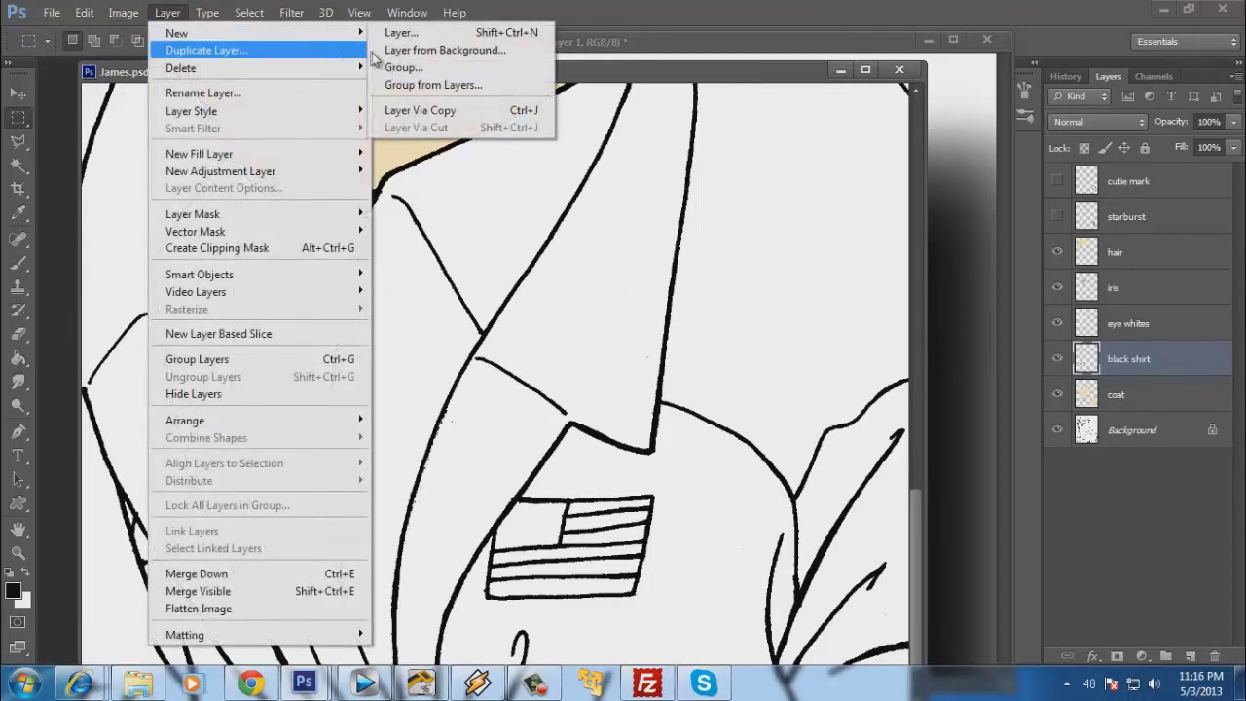
left_click(396, 38)
type("grey shir")
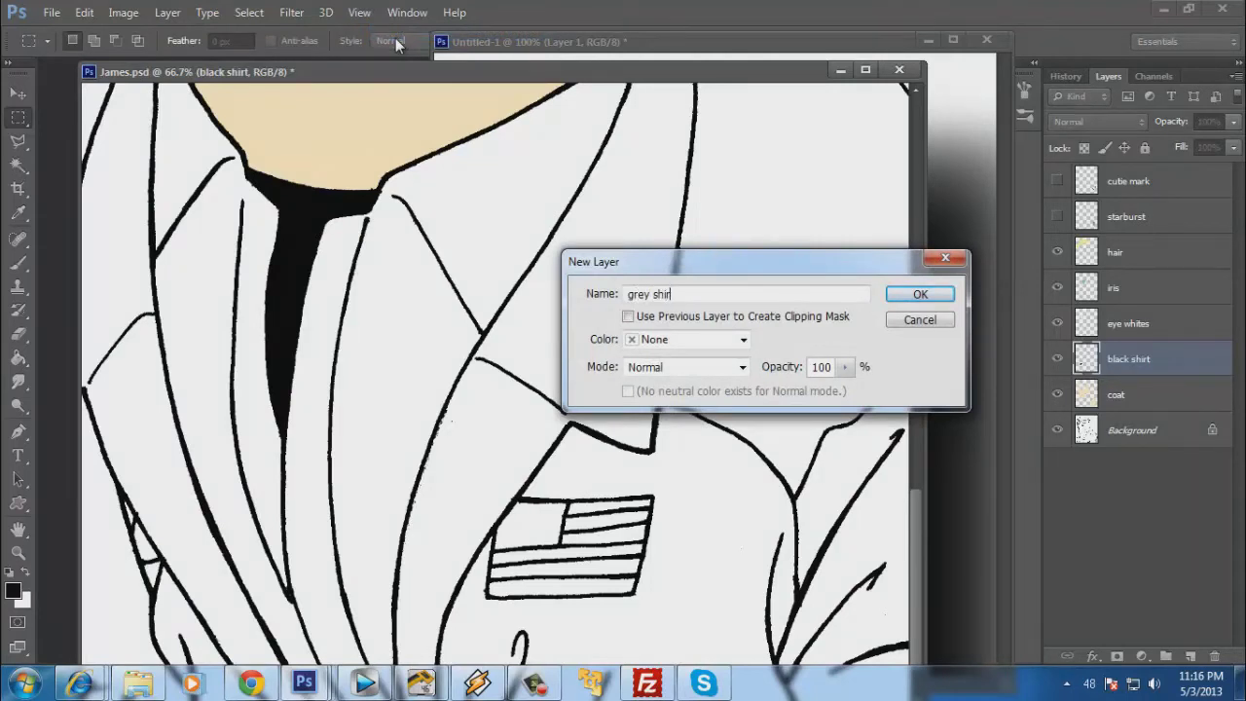
type("t")
key("Return")
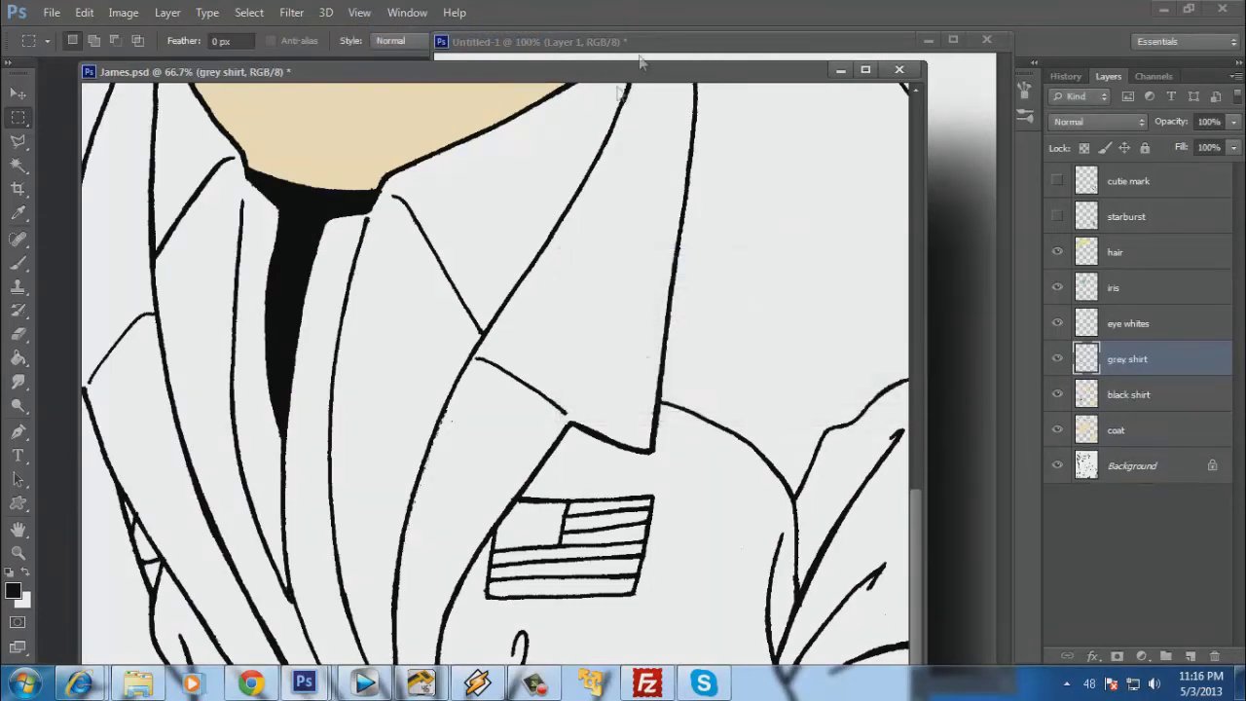
left_click_drag(686, 83, 340, 103)
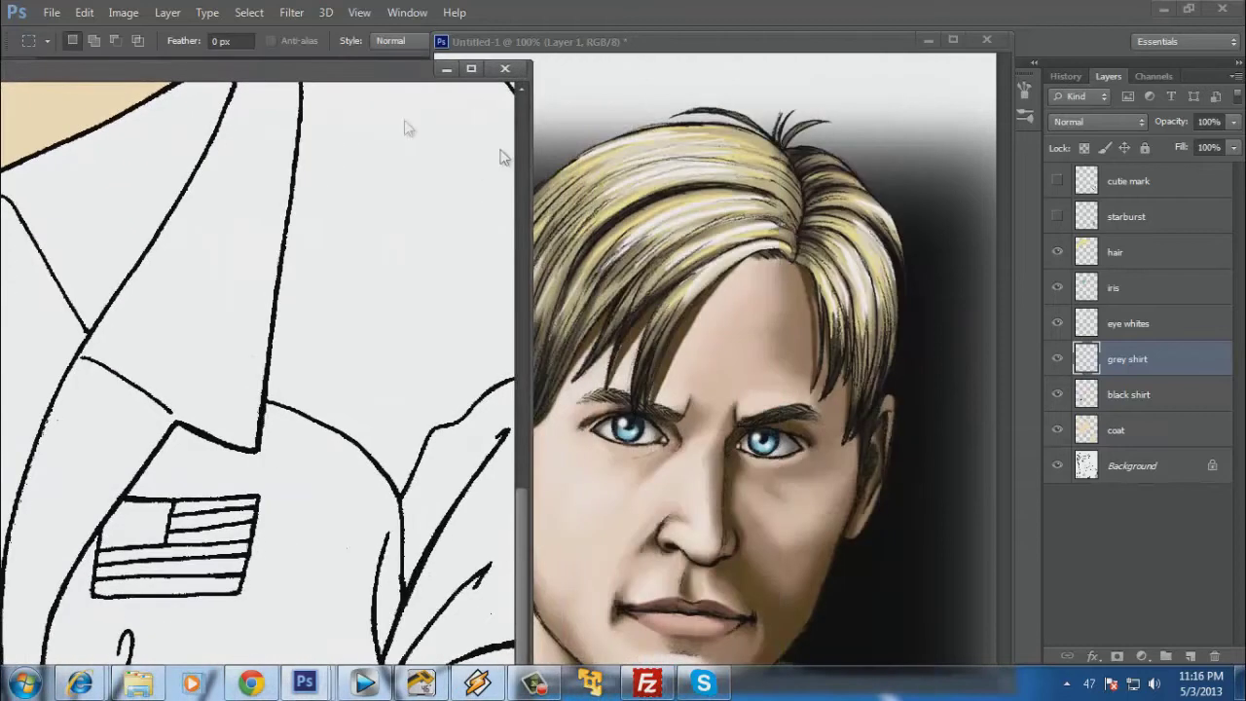
Sample the grey of the reference painting's shirt with the Eyedropper.
left_click(832, 50)
scroll(808, 368, "down", 10)
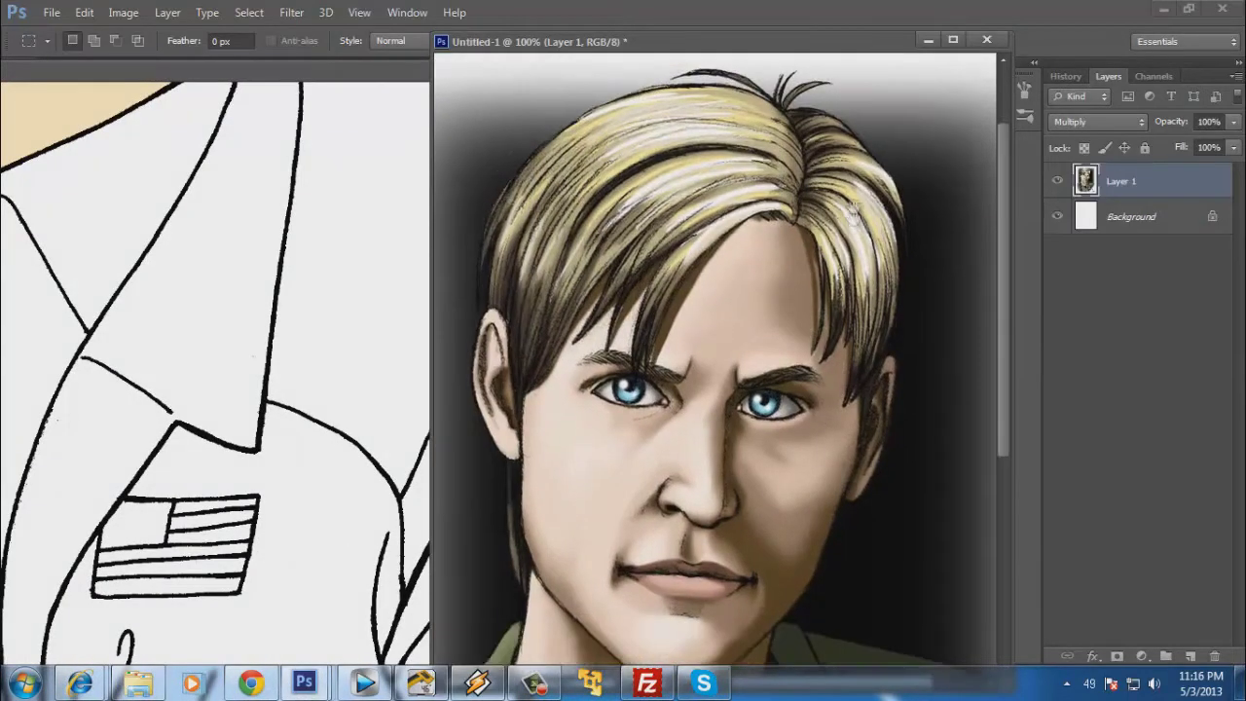
left_click_drag(808, 368, 813, 298)
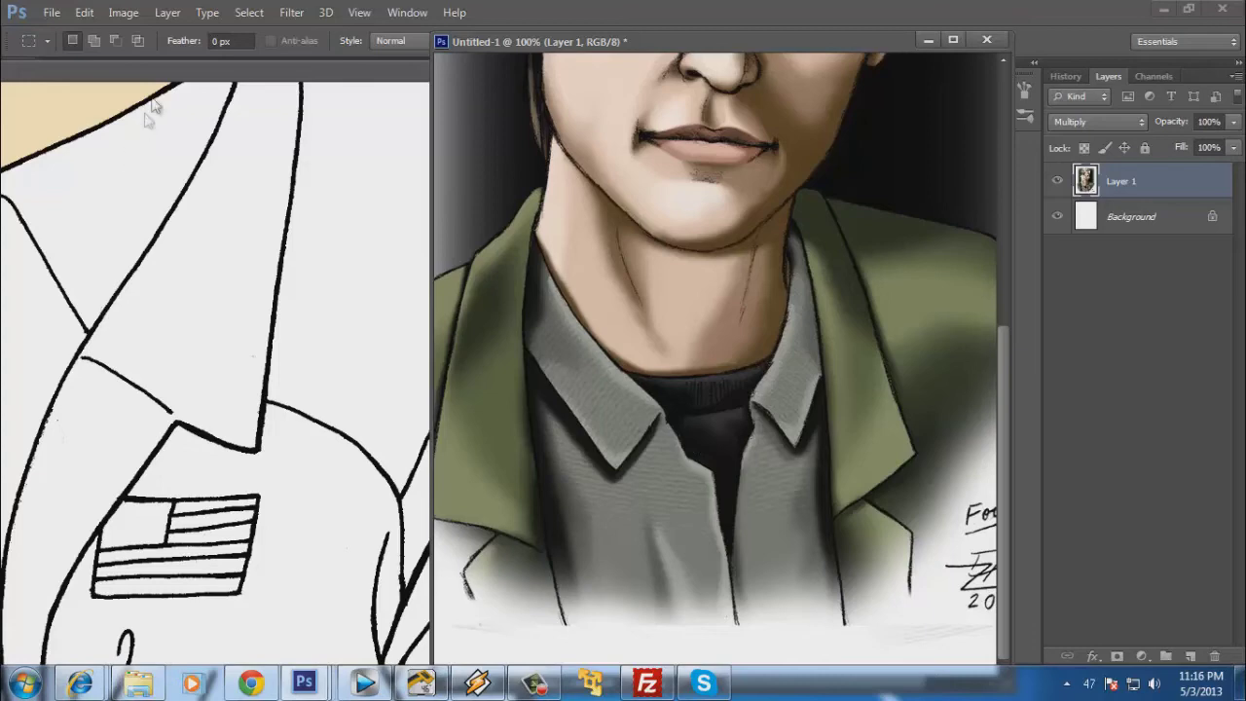
left_click_drag(244, 72, 602, 156)
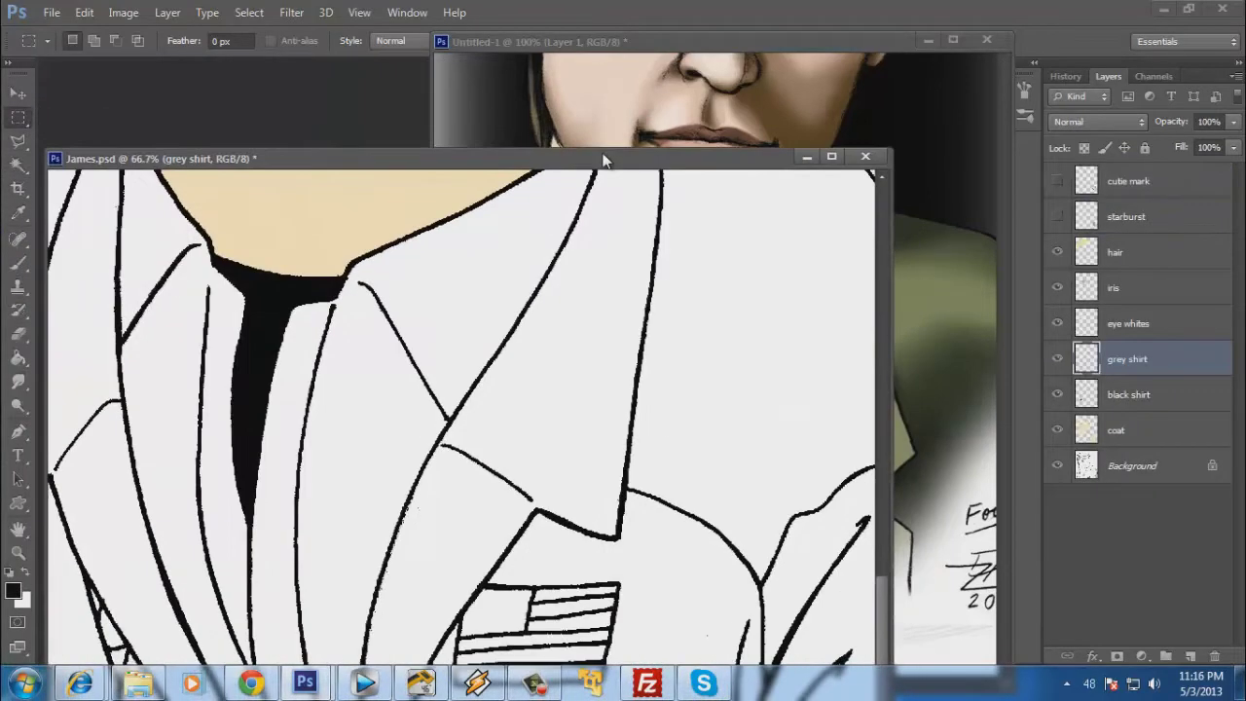
left_click(720, 43)
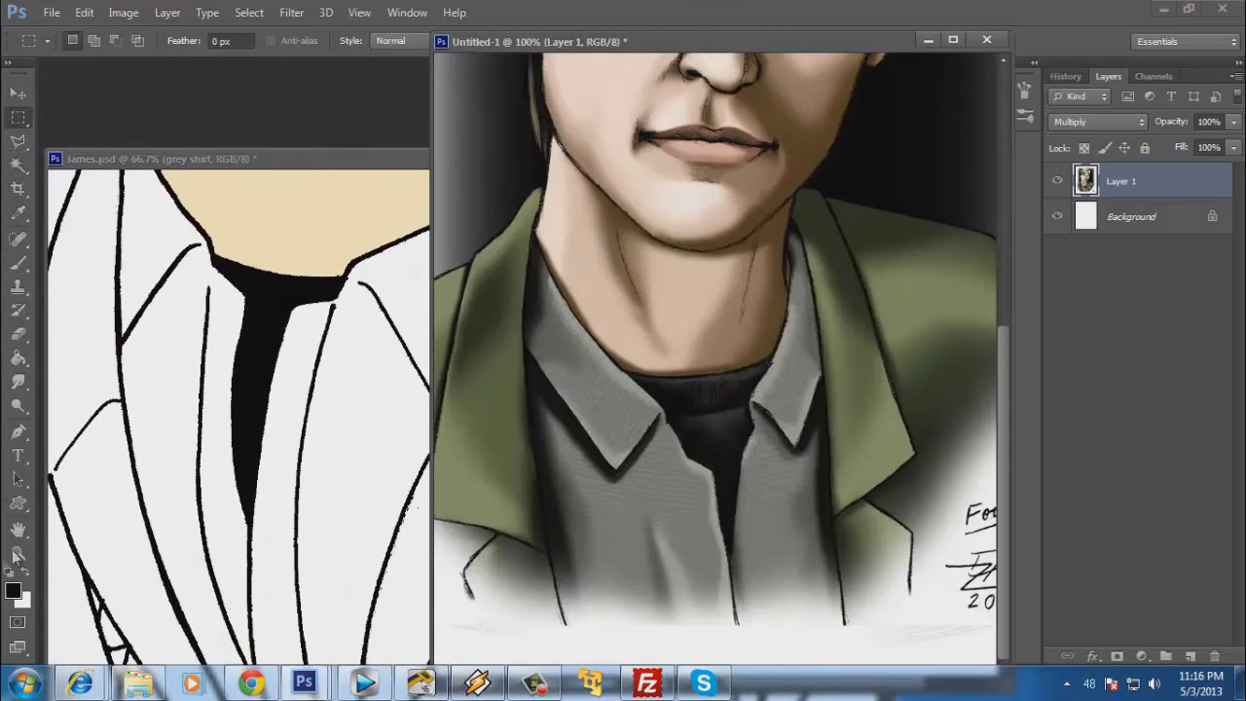
left_click(22, 213)
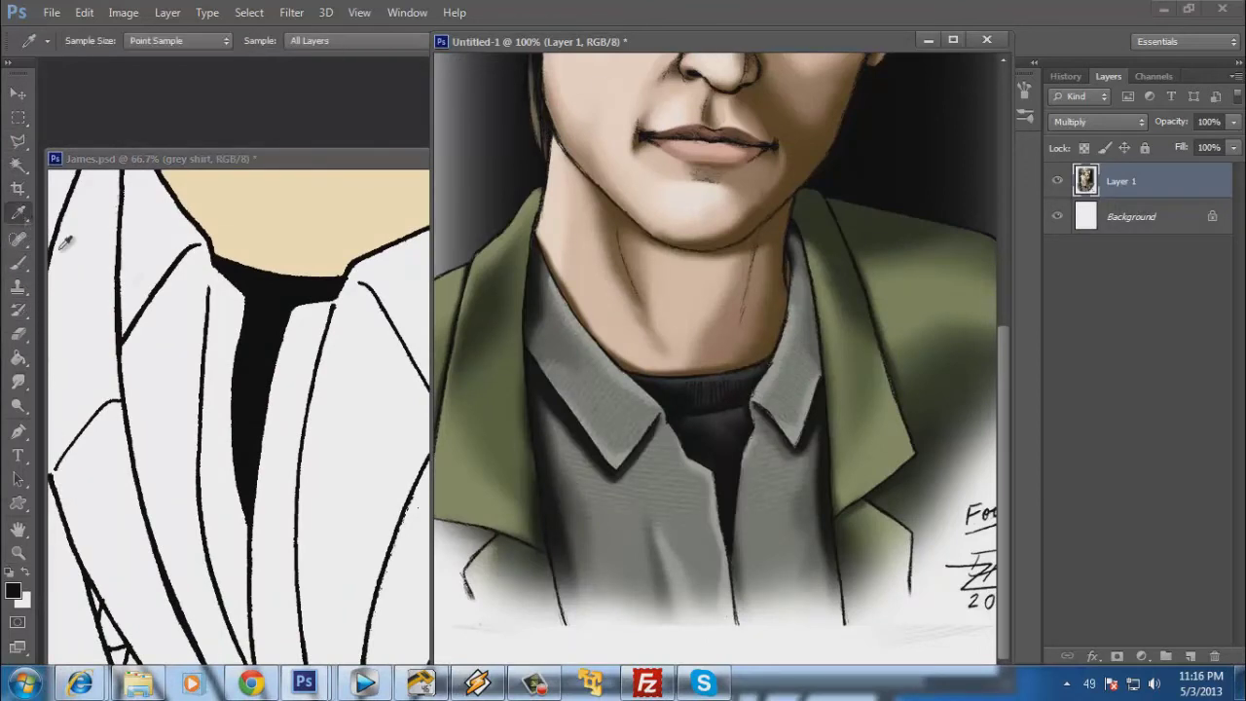
left_click(625, 421)
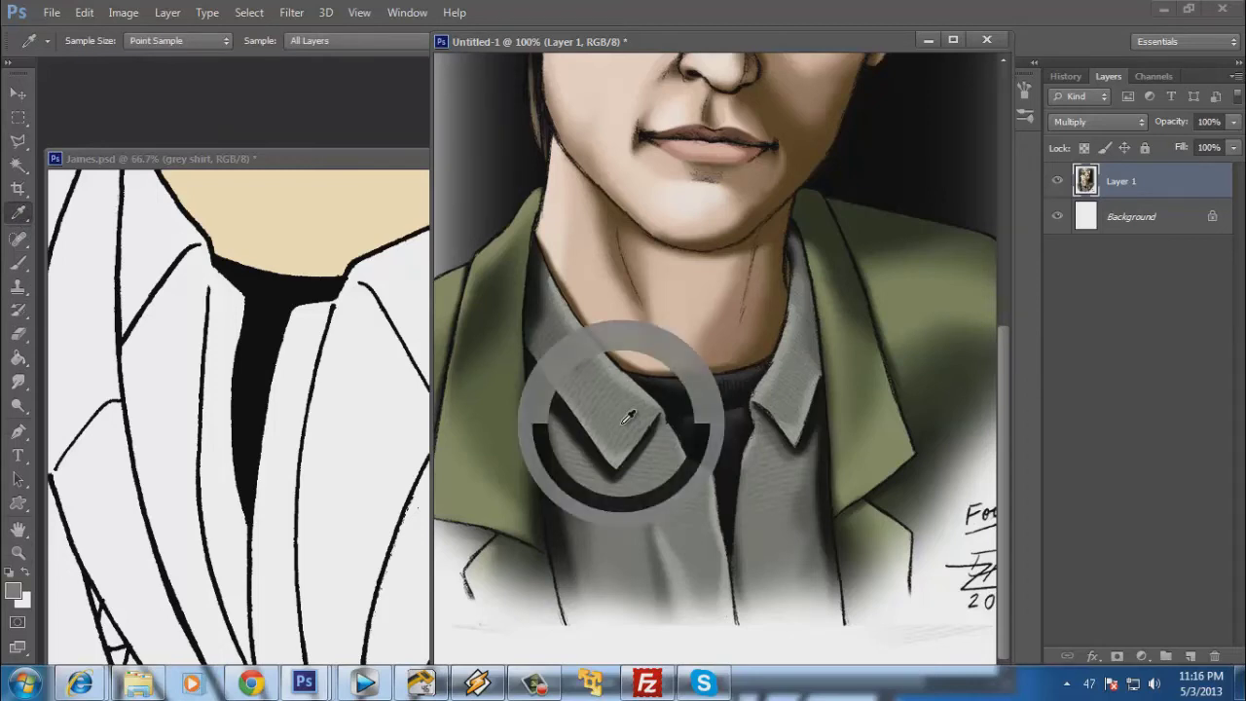
Float James.psd in its own window and place it left beside the reference's shirt.
double_click(362, 160)
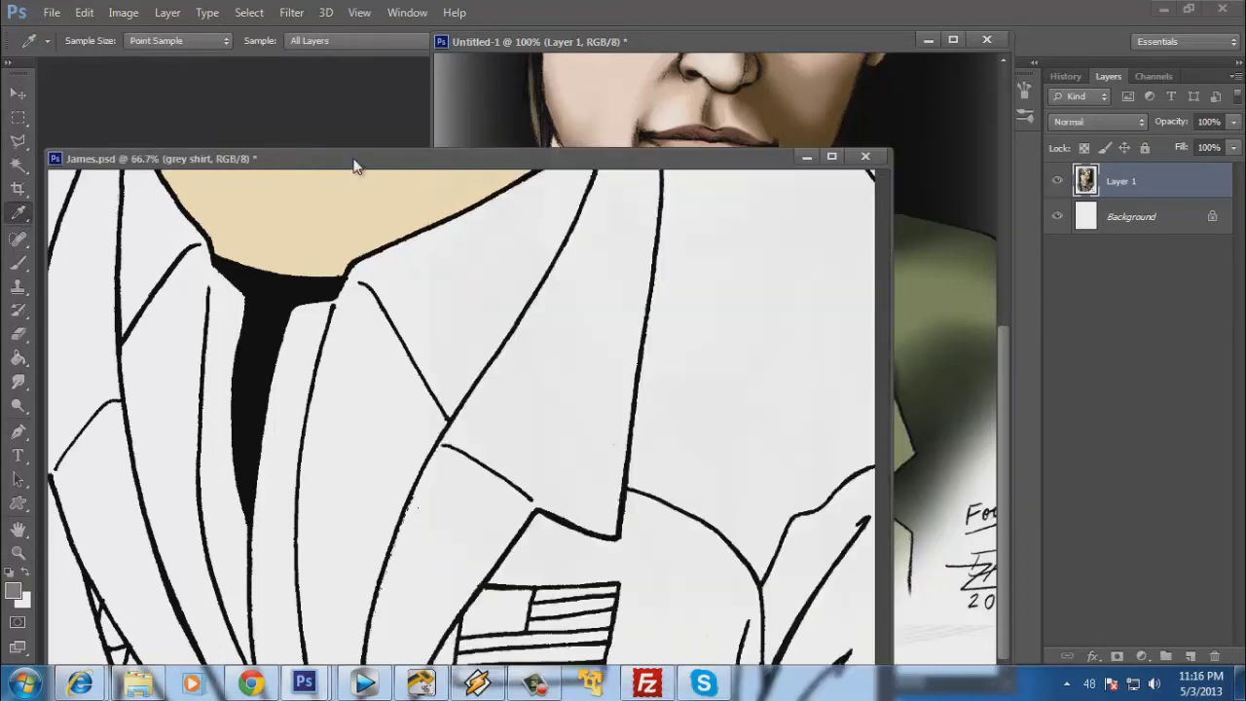
left_click_drag(354, 162, 445, 48)
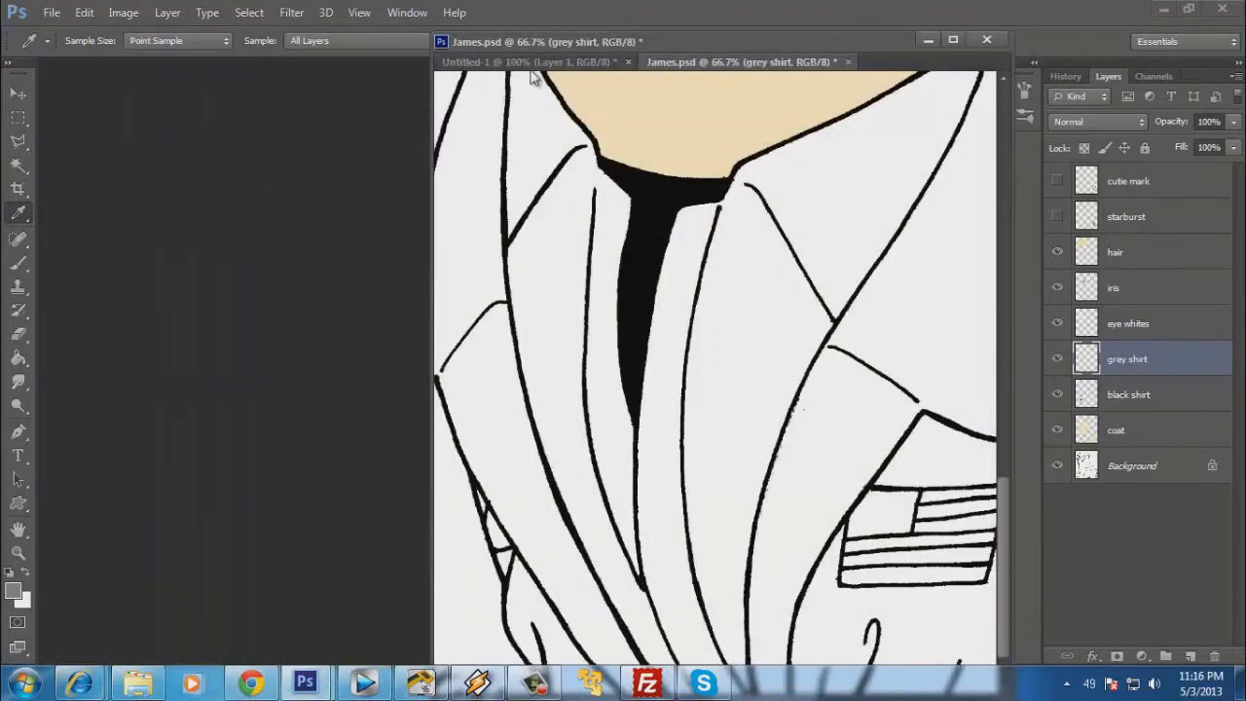
left_click_drag(708, 68, 416, 109)
left_click_drag(500, 98, 344, 111)
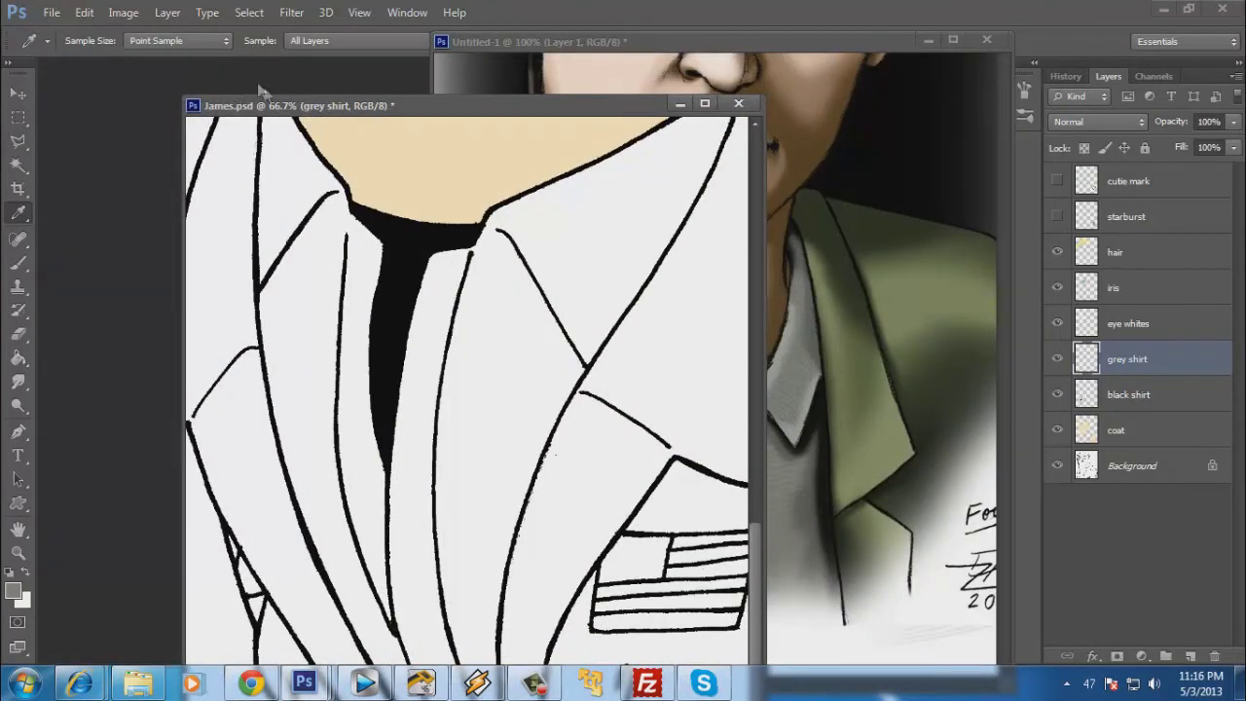
left_click_drag(290, 105, 181, 86)
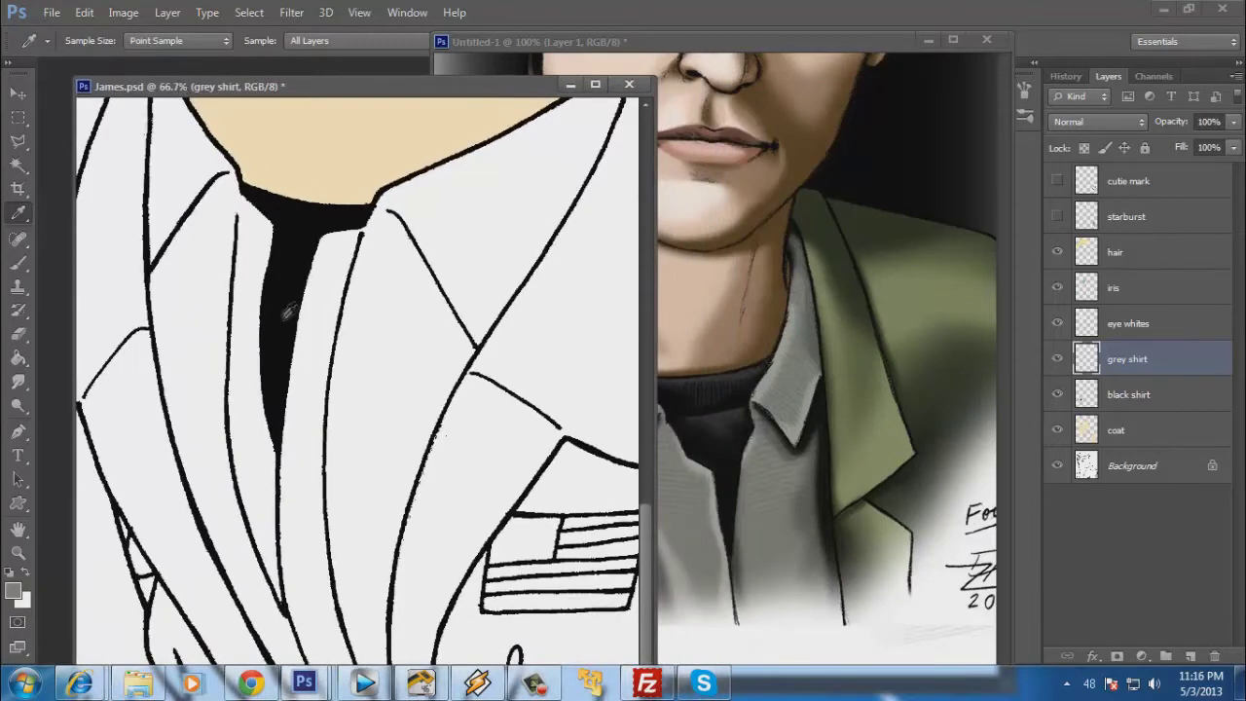
left_click_drag(299, 366, 306, 422)
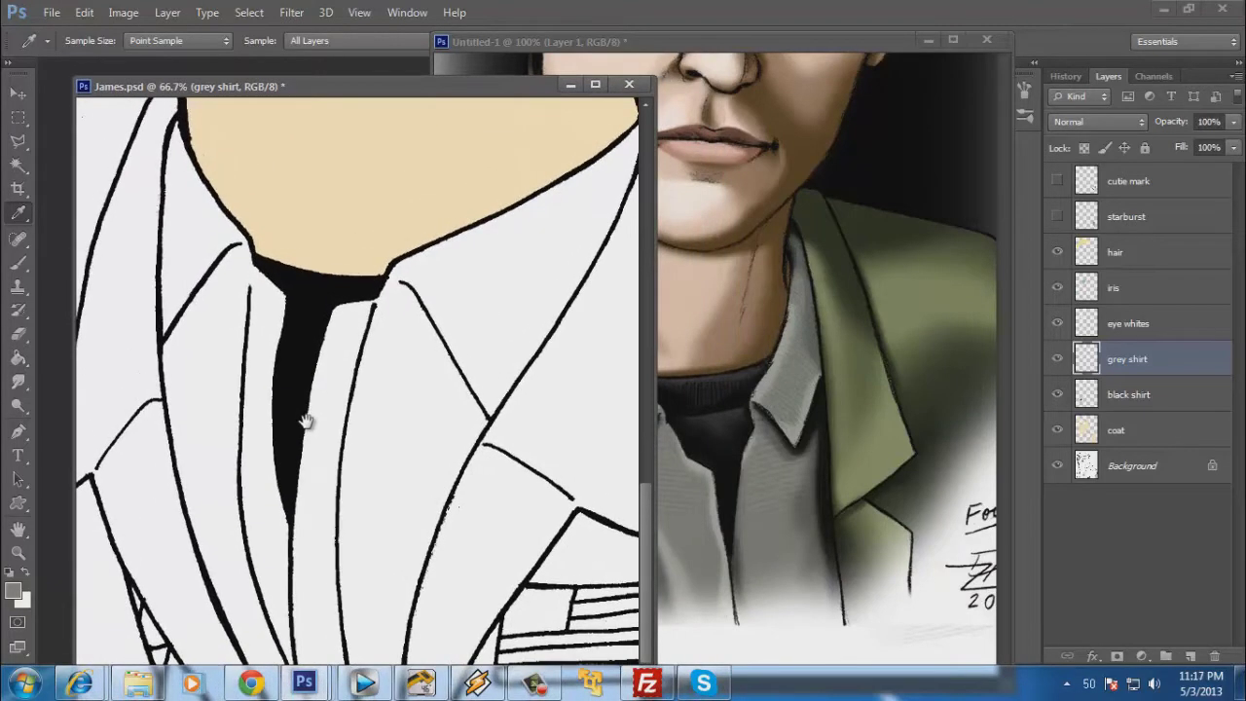
With the Polygonal Lasso, trace the shirt's top edge from the chin and down its left side.
left_click(18, 141)
left_click(283, 117)
left_click(183, 114)
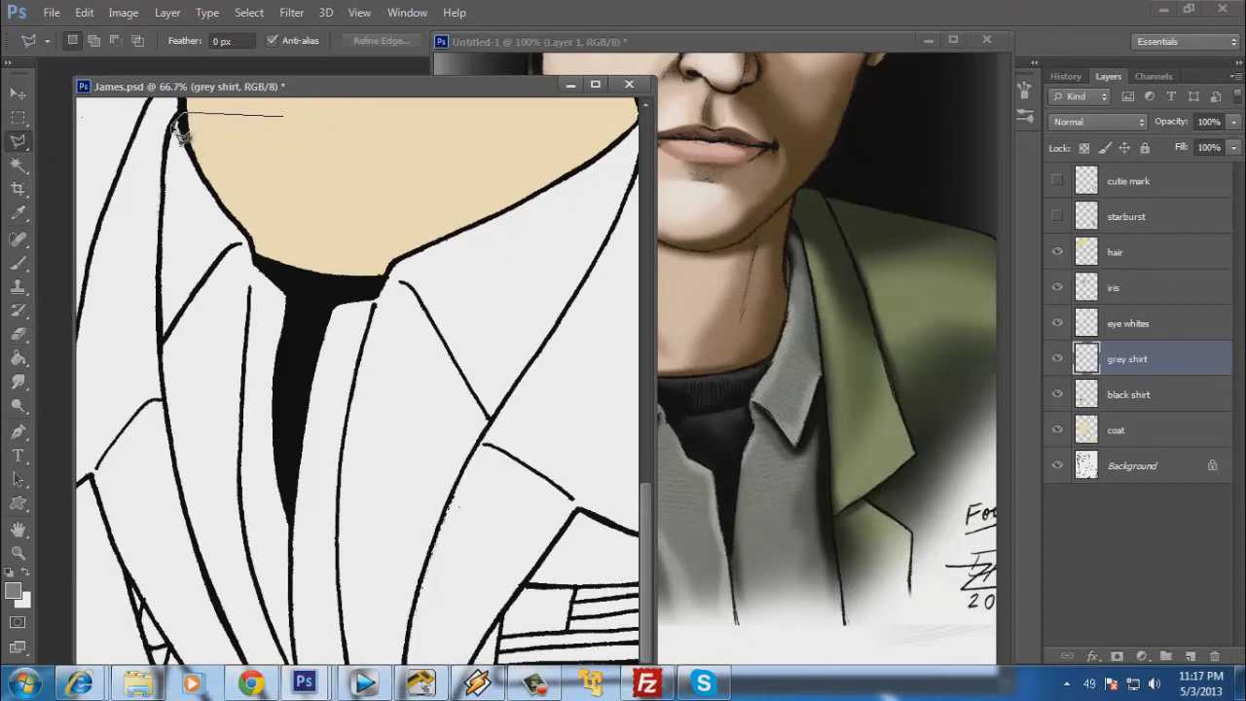
left_click(163, 185)
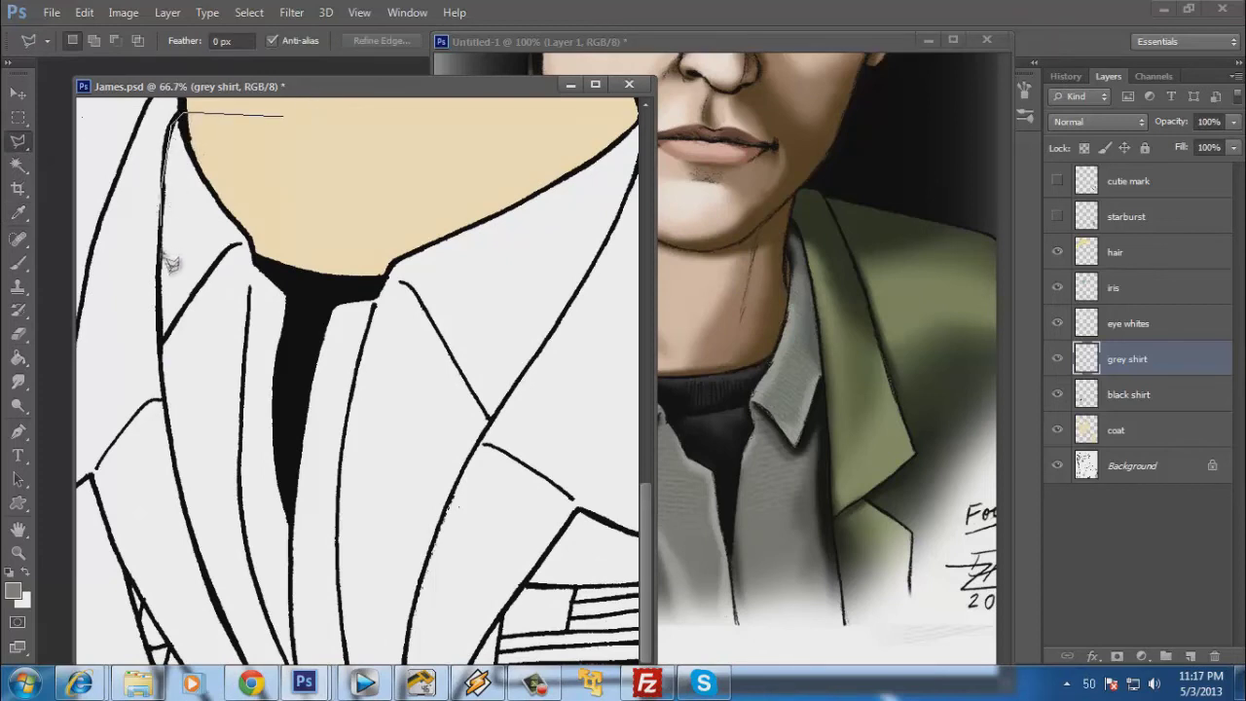
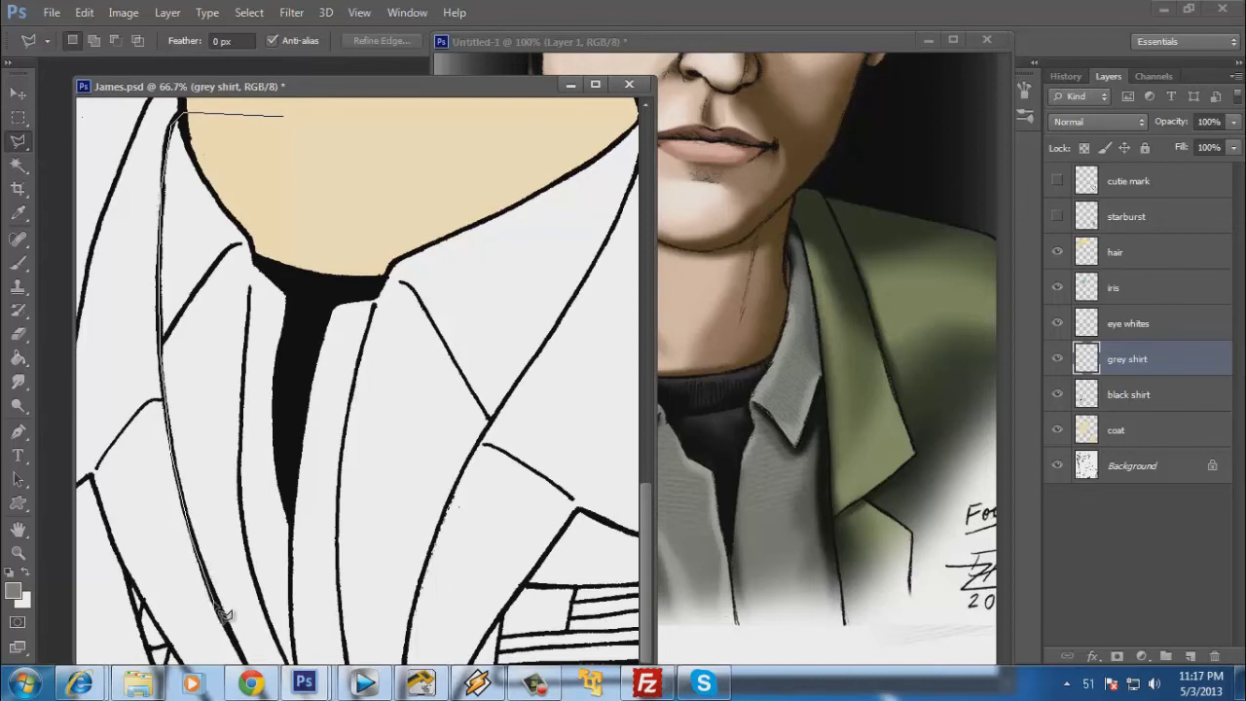
Start the Polygonal Lasso outline at the shirt bottom and trace up the lapel edge.
scroll(214, 604, "down", 3)
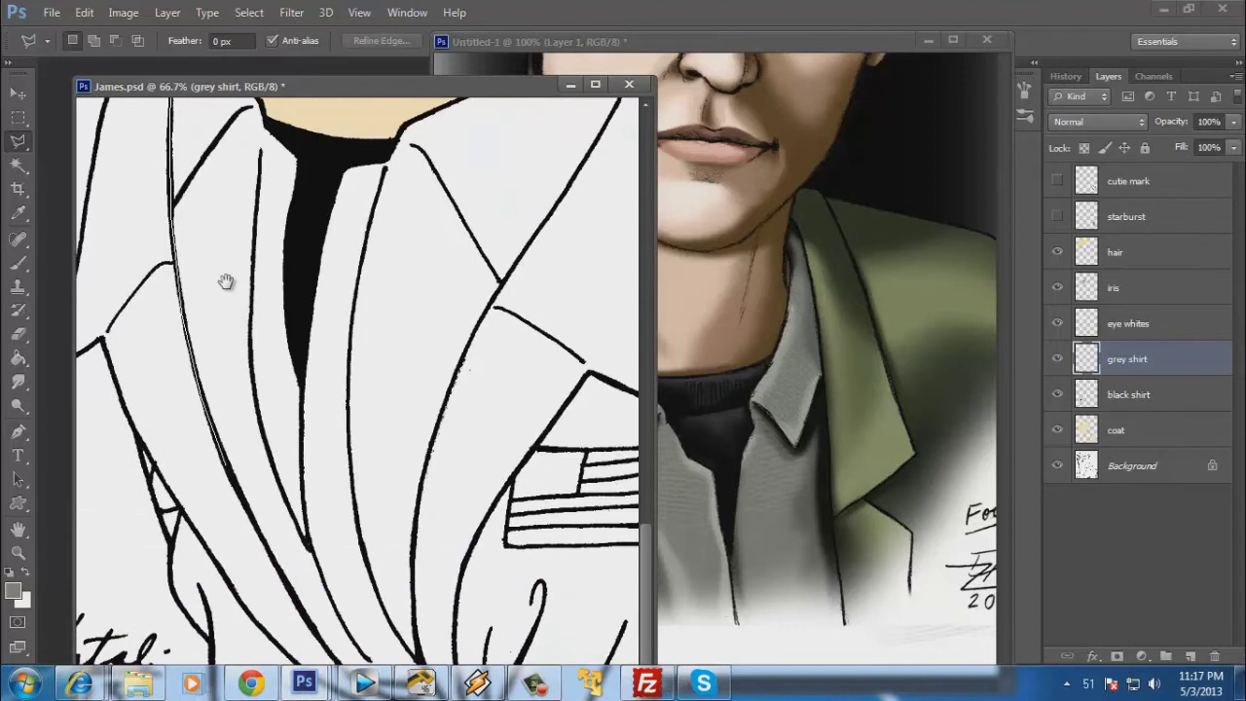
left_click(295, 597)
left_click(366, 651)
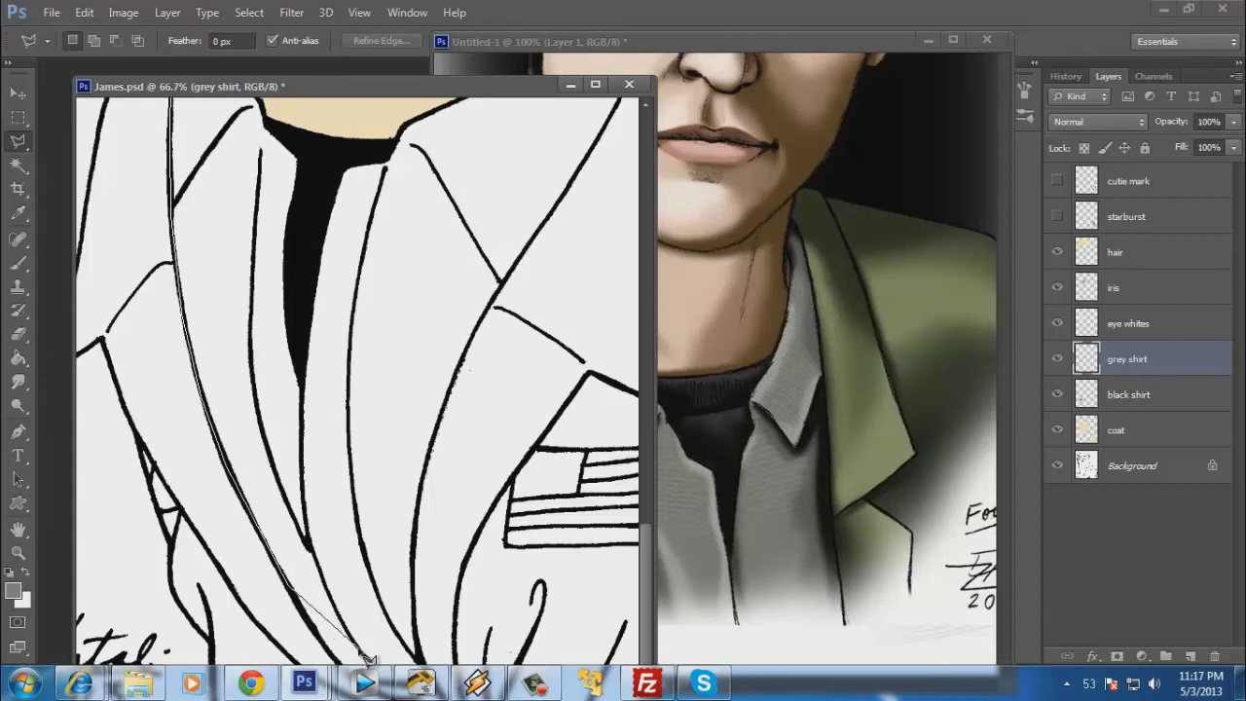
left_click(417, 653)
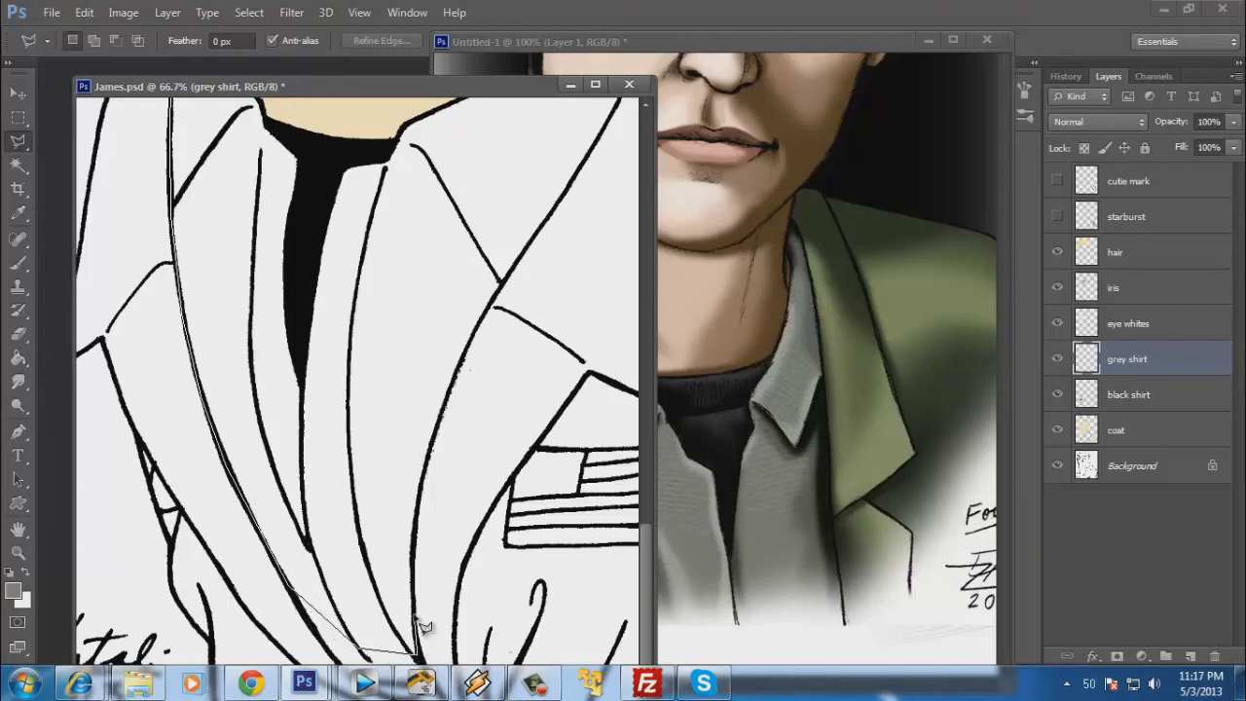
left_click(414, 535)
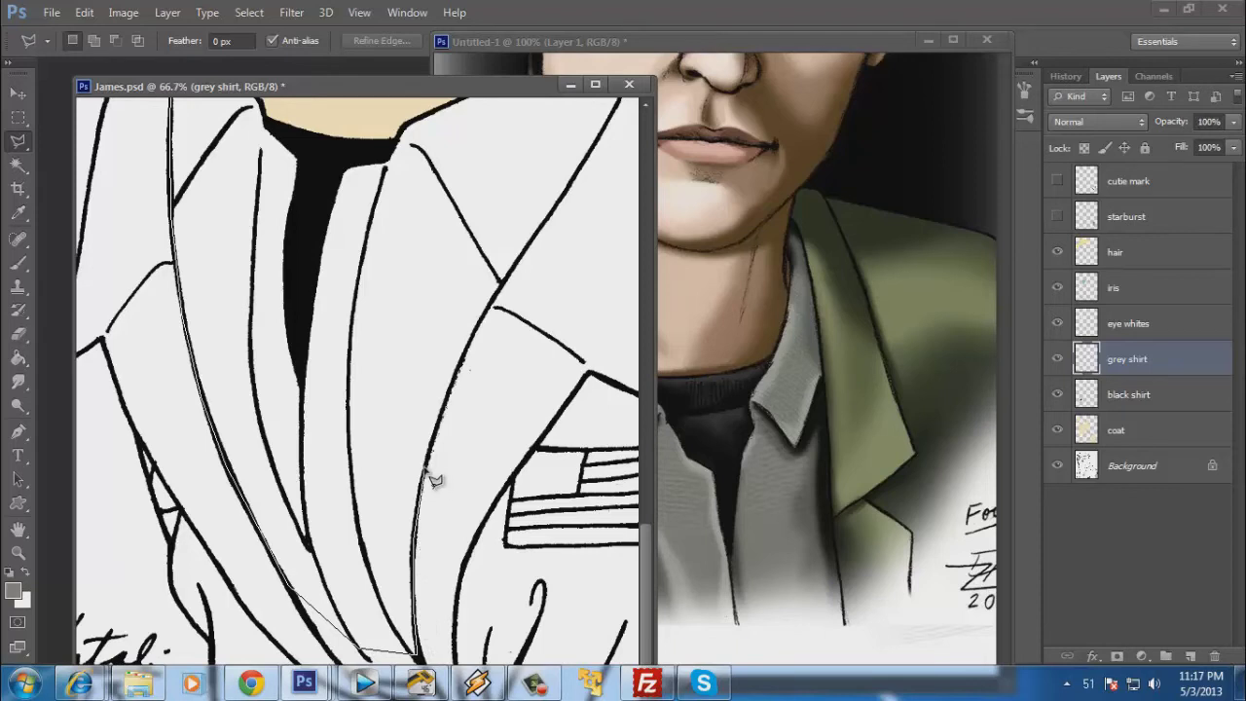
left_click(426, 472)
left_click(453, 390)
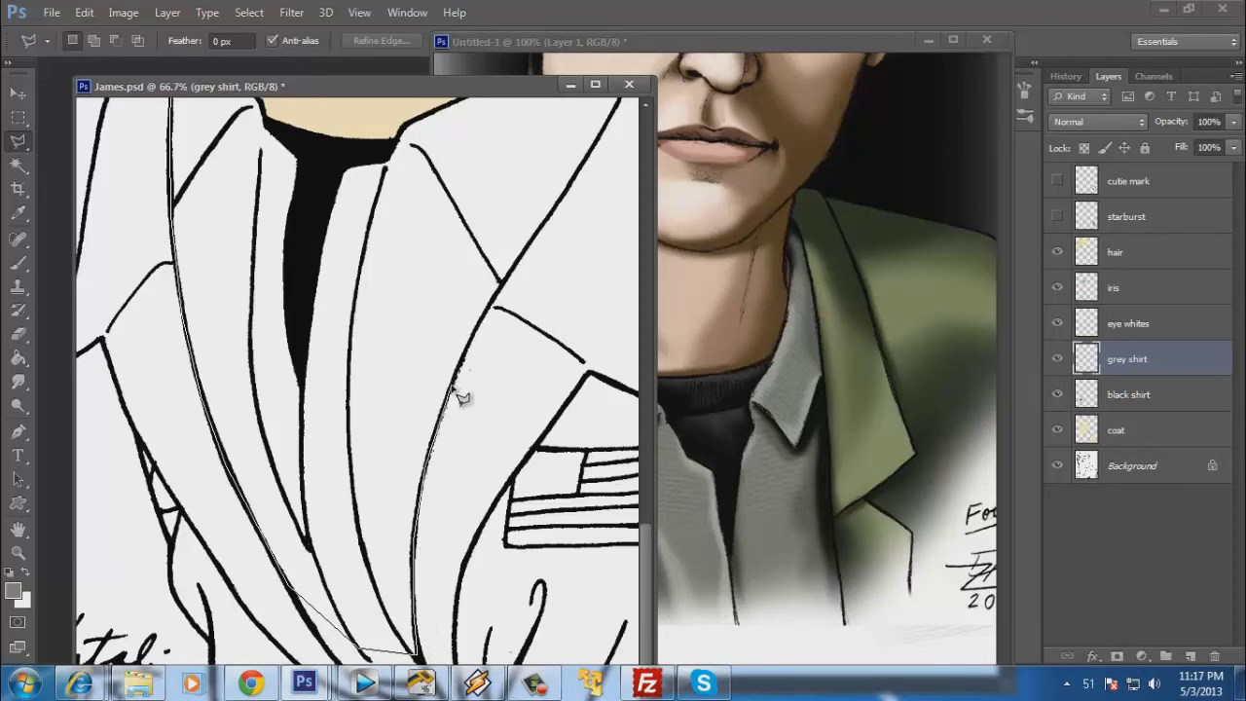
left_click(489, 317)
Trace the shirt outline along the collar edge and close the selection.
left_click_drag(594, 173, 556, 325)
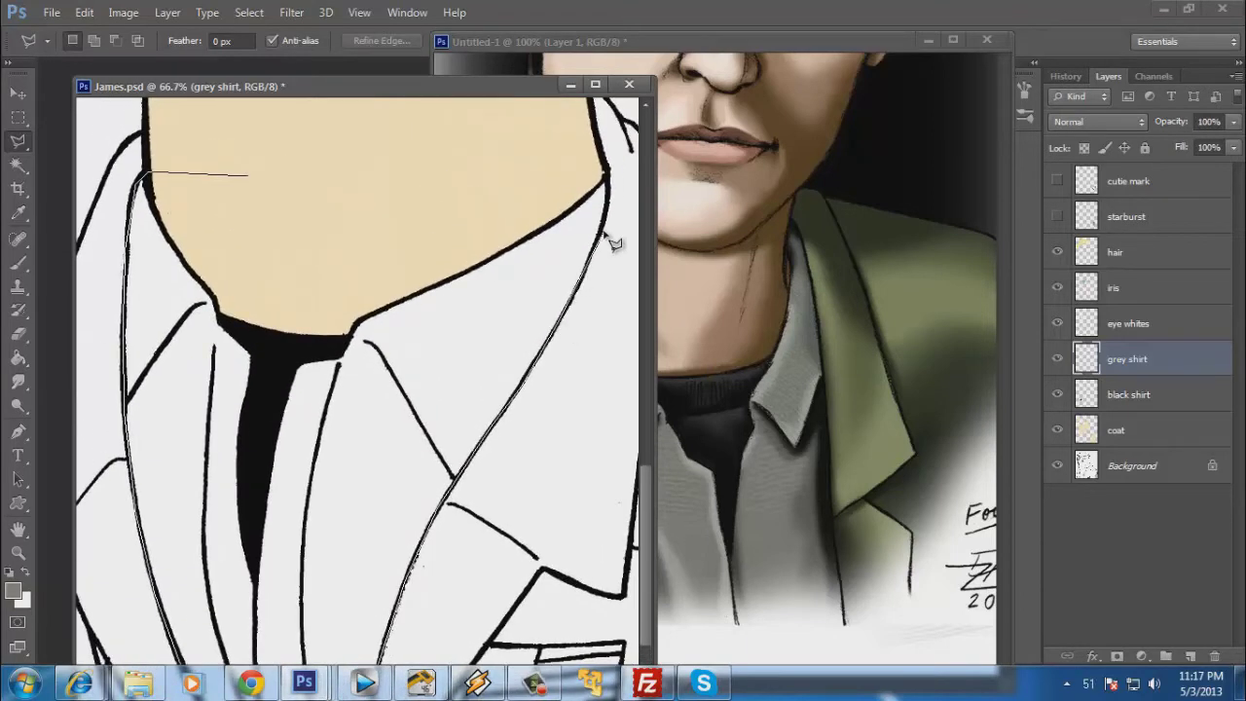
left_click(605, 177)
left_click(540, 169)
left_click(375, 232)
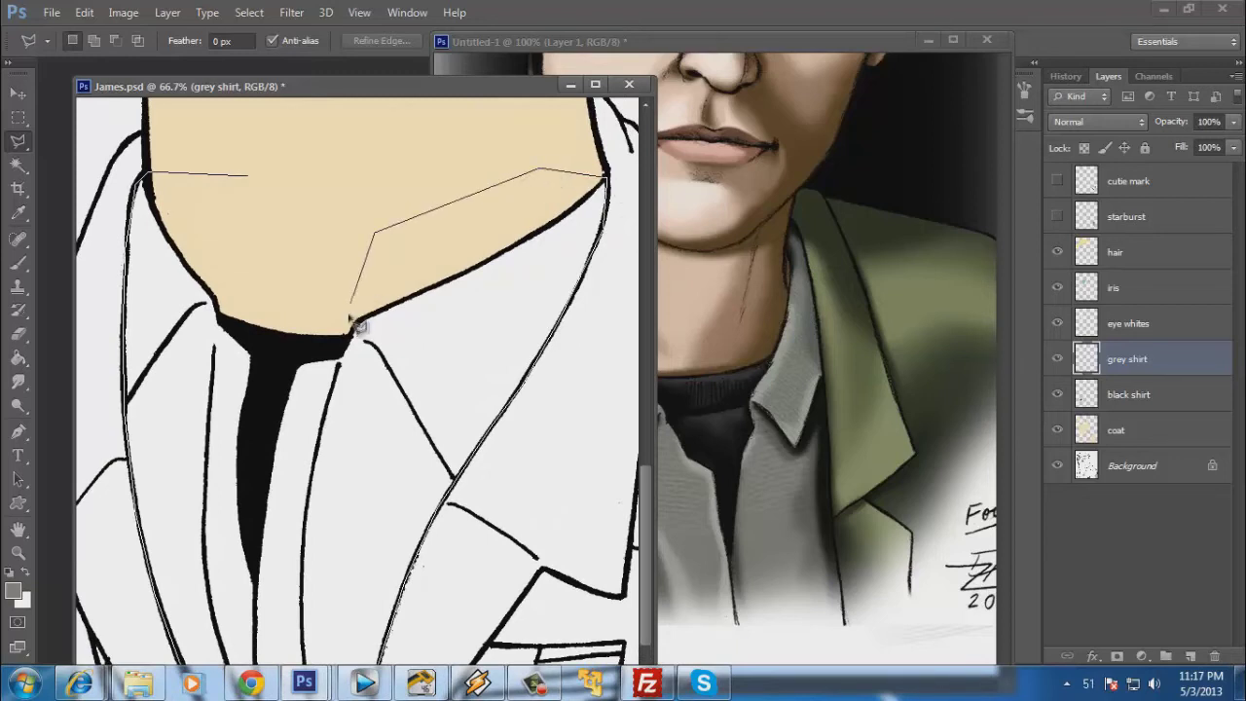
left_click(348, 337)
left_click(304, 348)
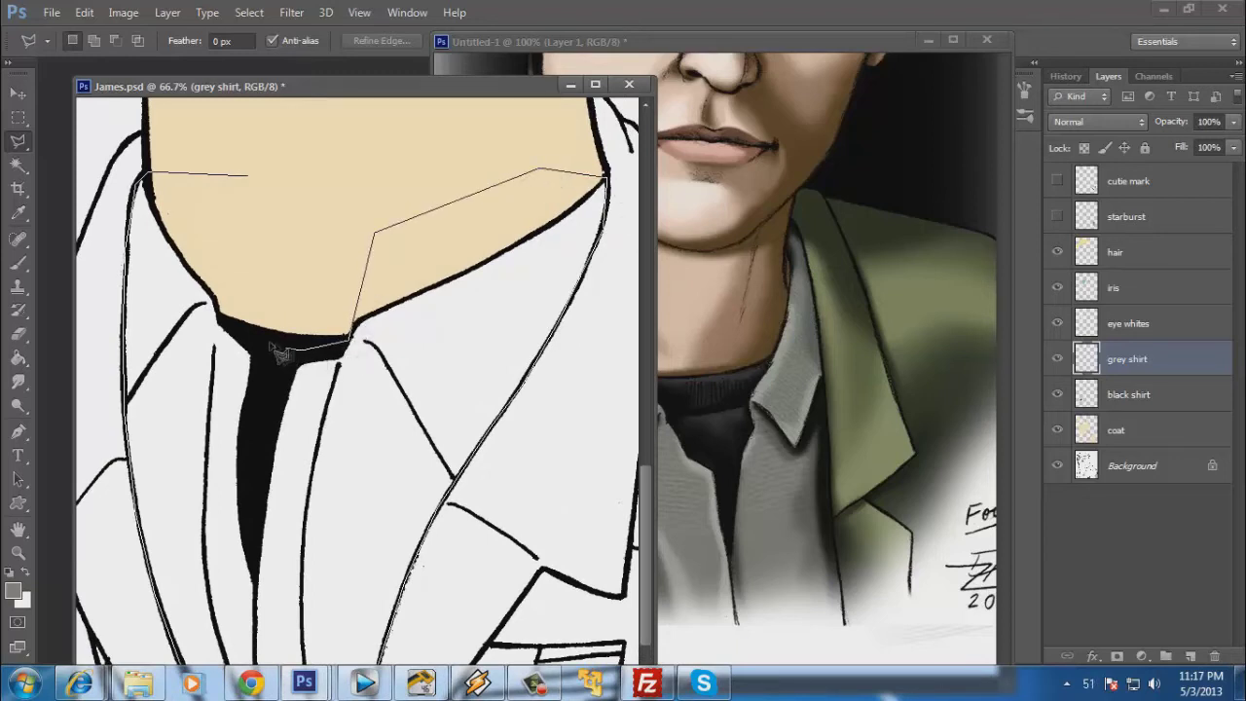
left_click(229, 325)
mouse_move(351, 422)
left_mouse_down()
mouse_move(439, 334)
mouse_move(419, 182)
left_mouse_up()
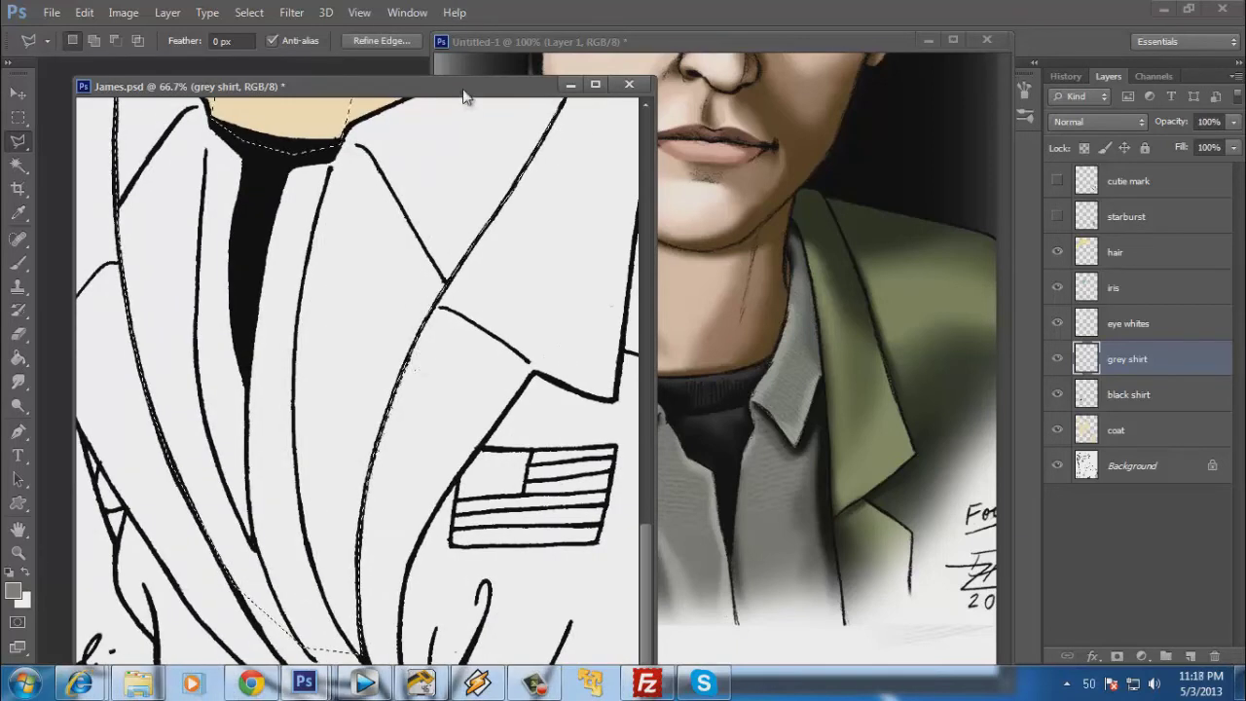
left_click_drag(464, 96, 463, 21)
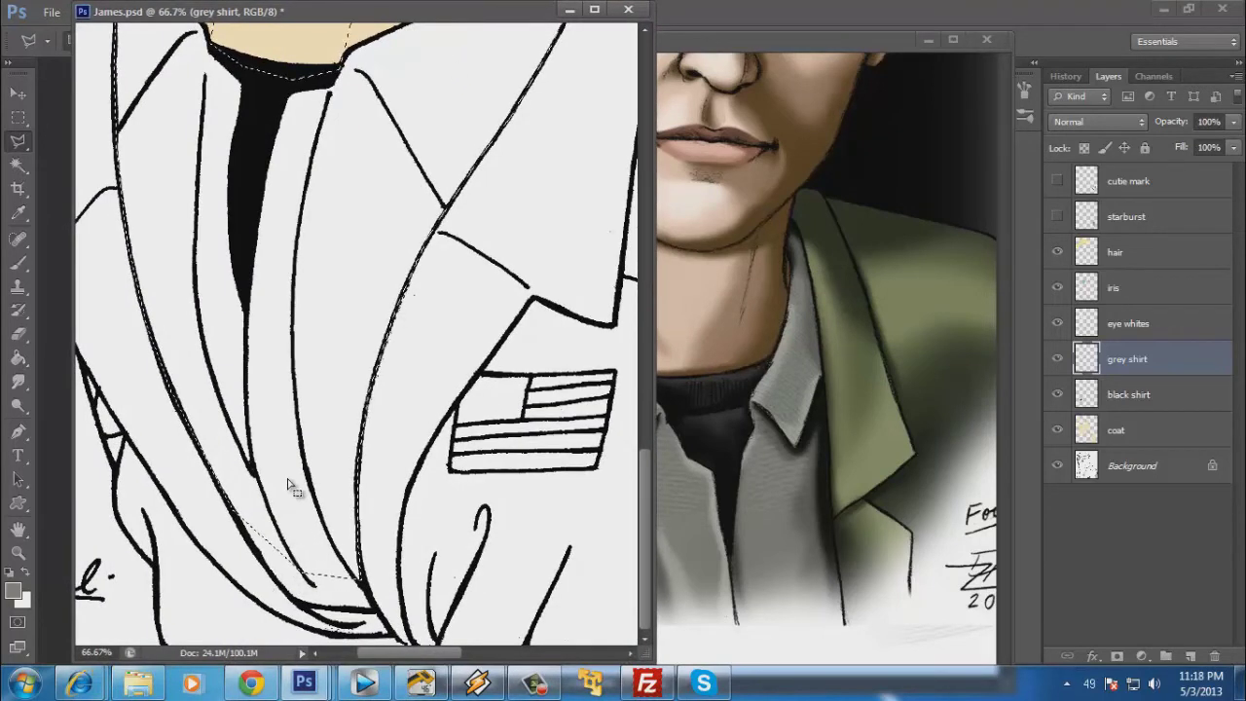
Add the lapel fold to the shirt selection, then zoom out to the whole shirt.
left_click(326, 453)
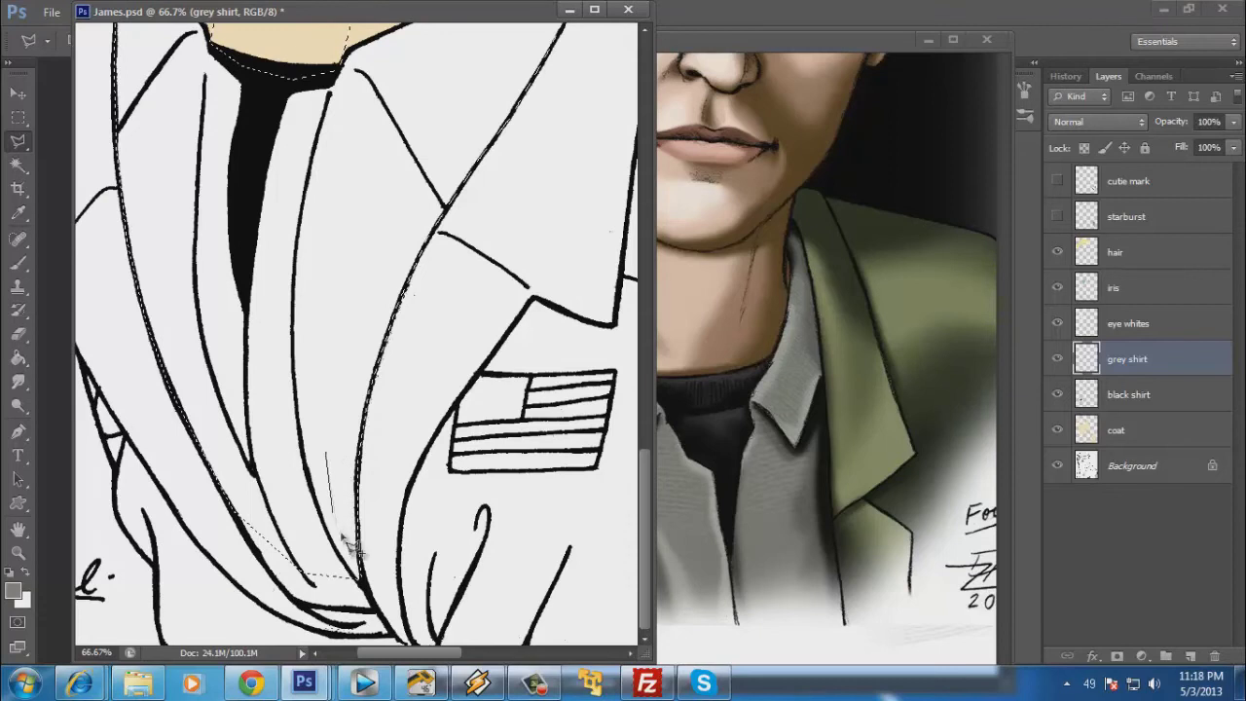
left_click(386, 626)
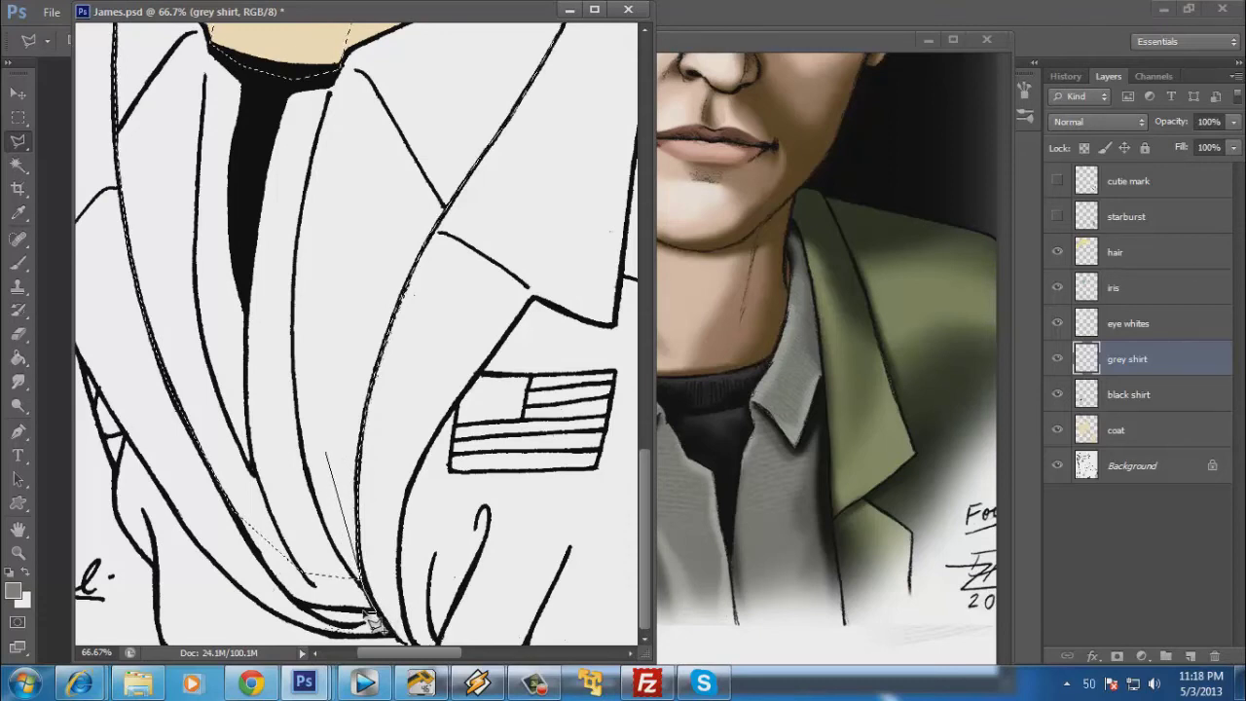
left_click(286, 593)
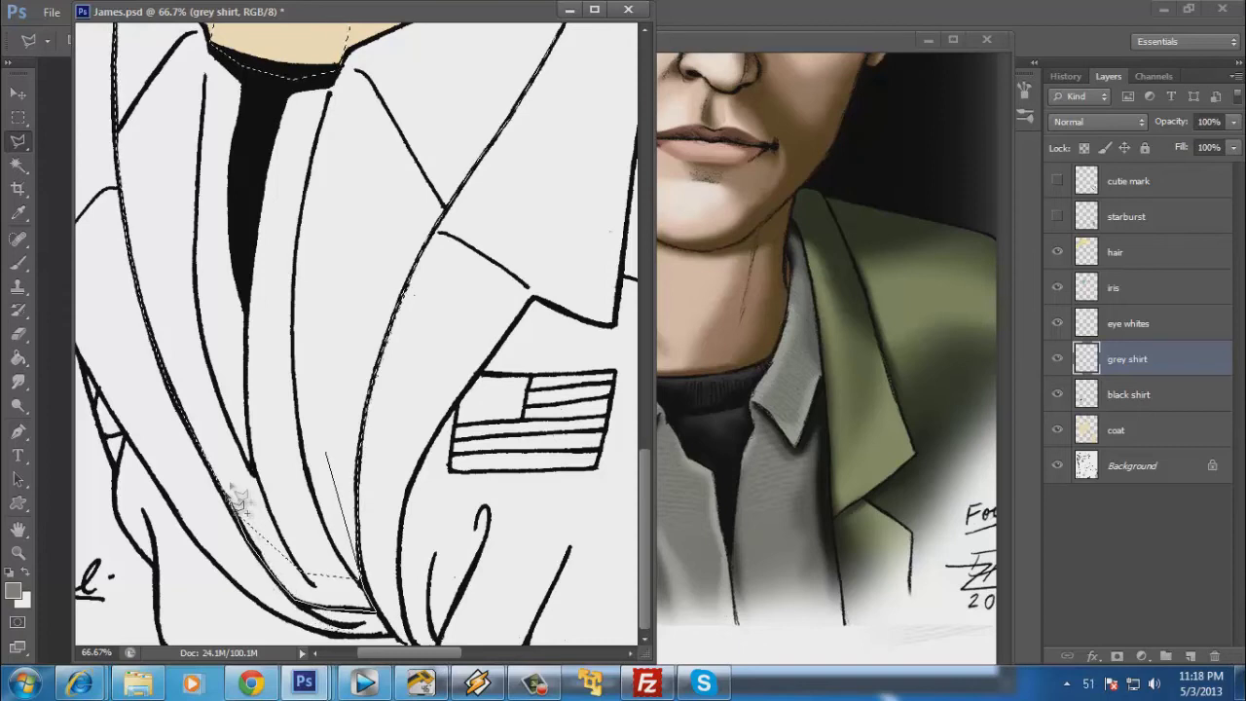
left_click(250, 456)
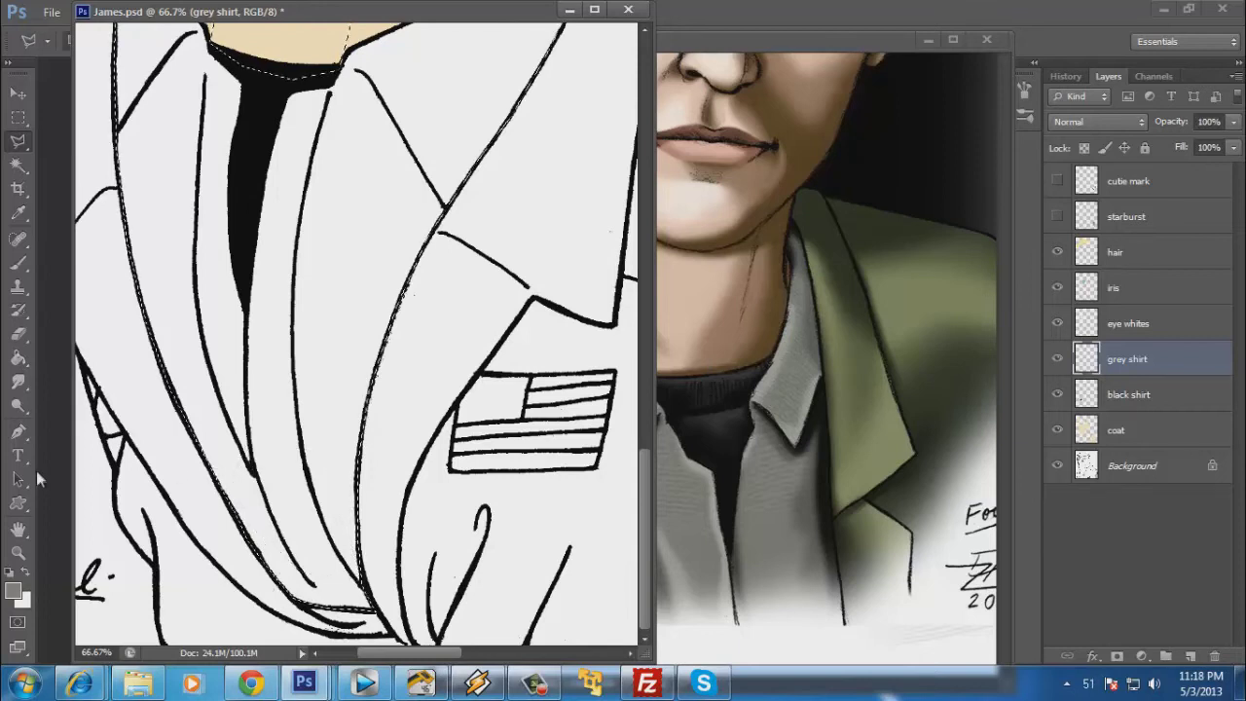
left_click(18, 552)
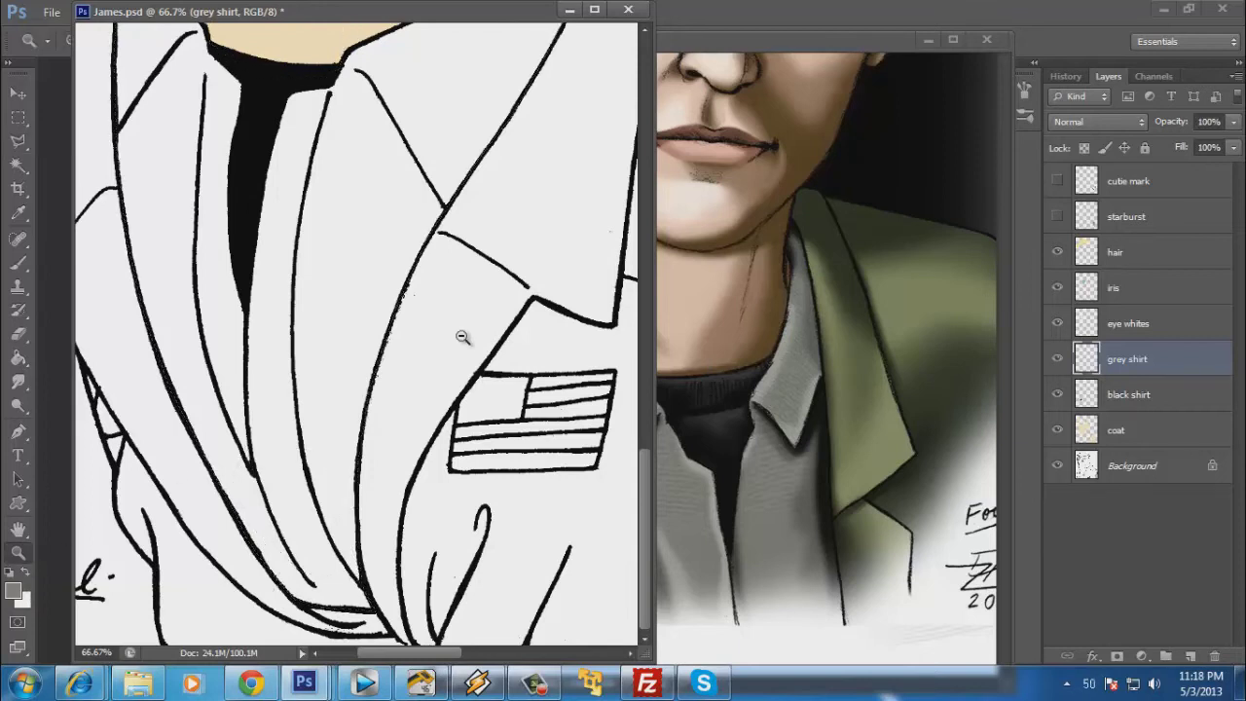
left_click(463, 337, "alt")
left_click(463, 337, "alt")
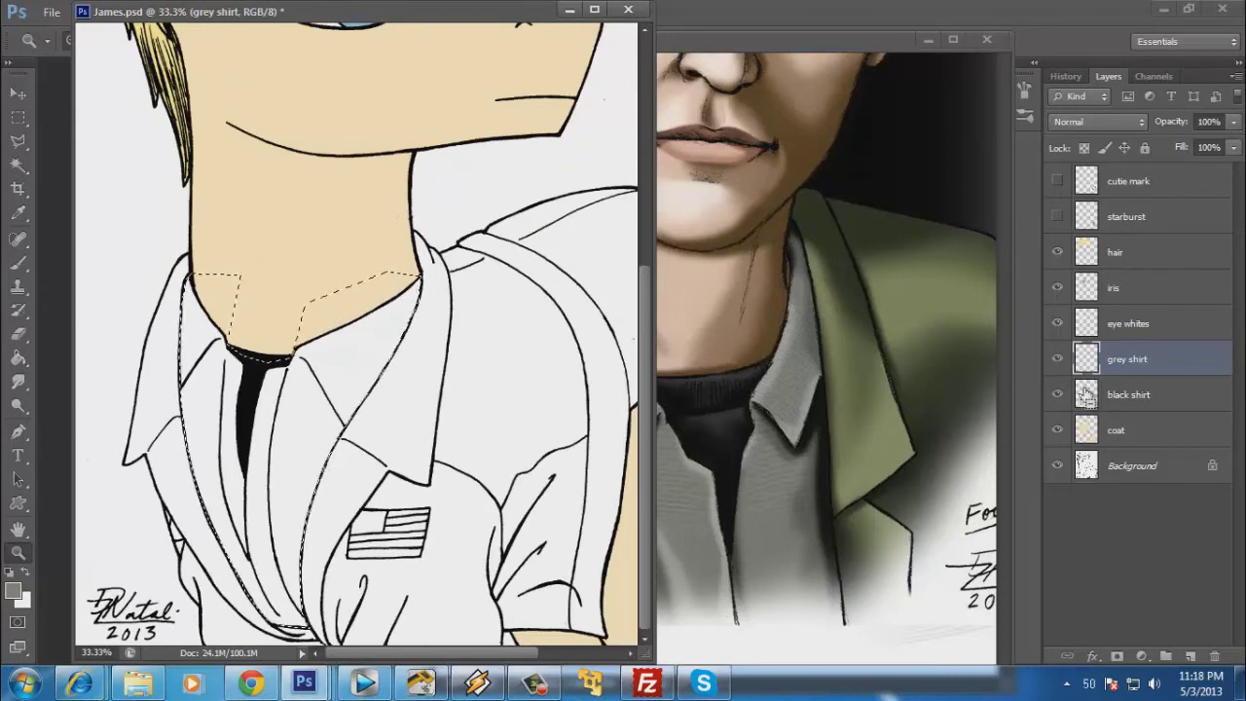
left_click(1085, 429, "ctrl")
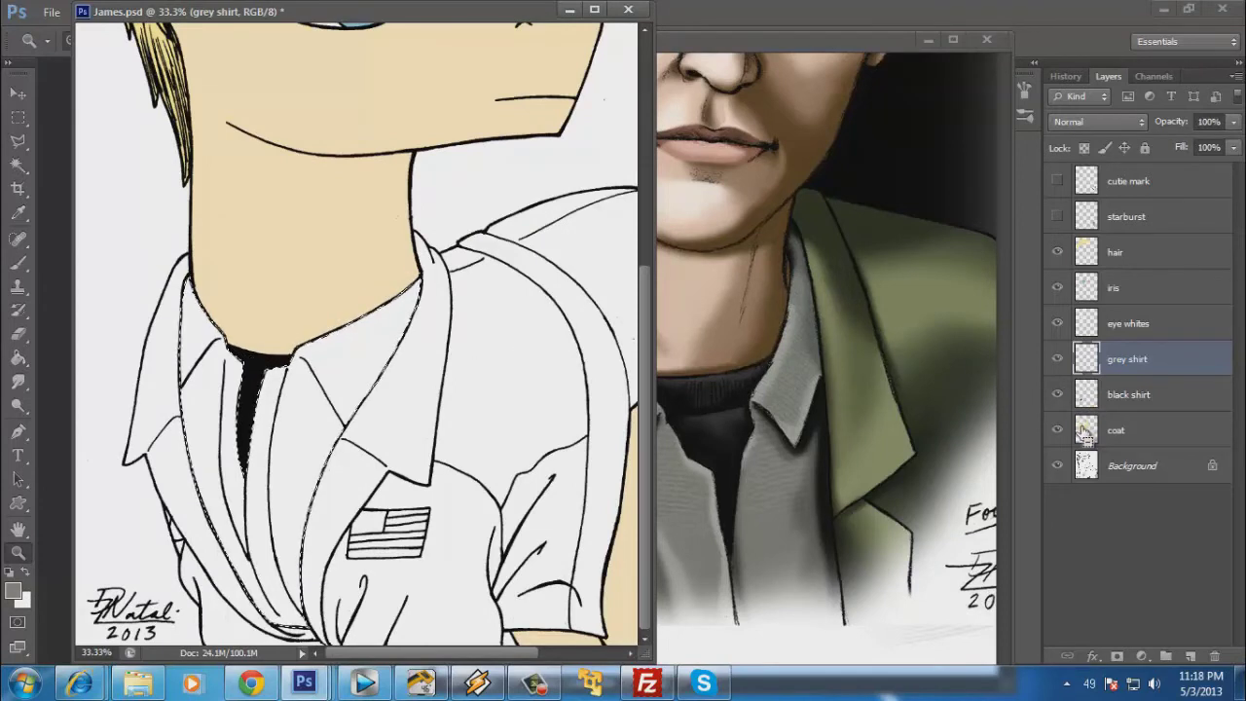
Fill the shirt selection with grey and set the grey shirt layer to Multiply.
left_click(20, 360)
left_click(194, 385)
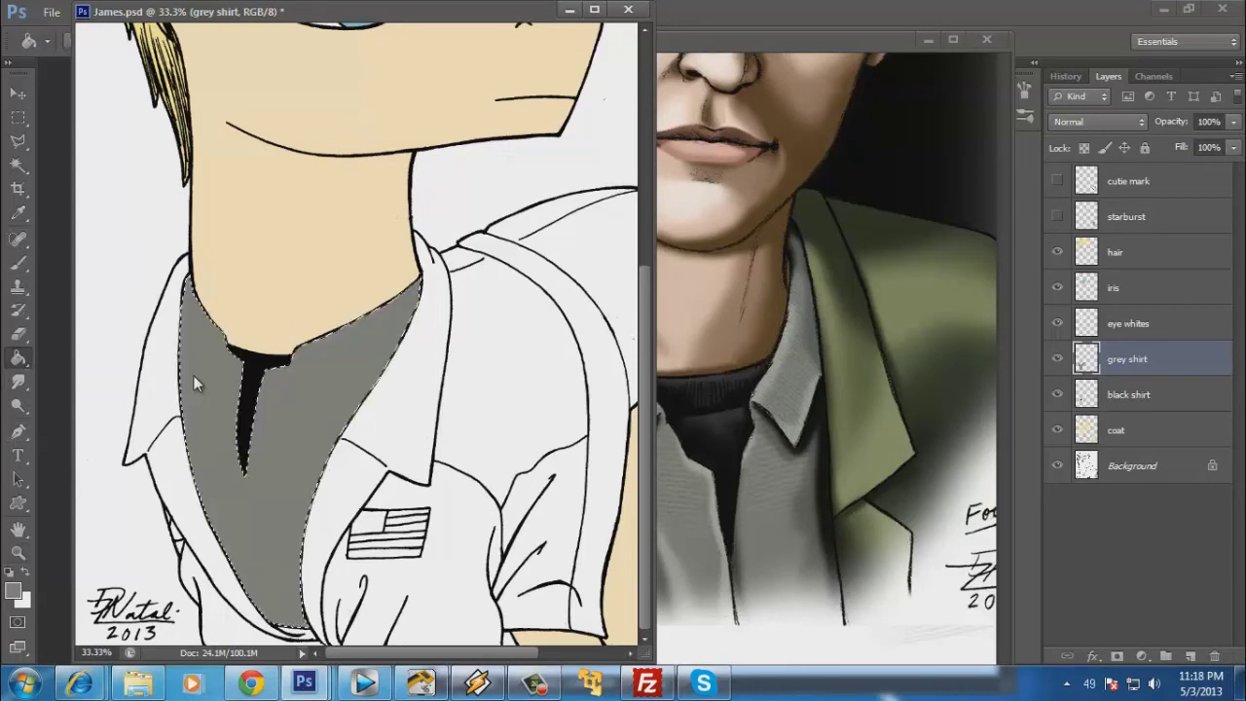
left_click(1136, 120)
left_click(1119, 199)
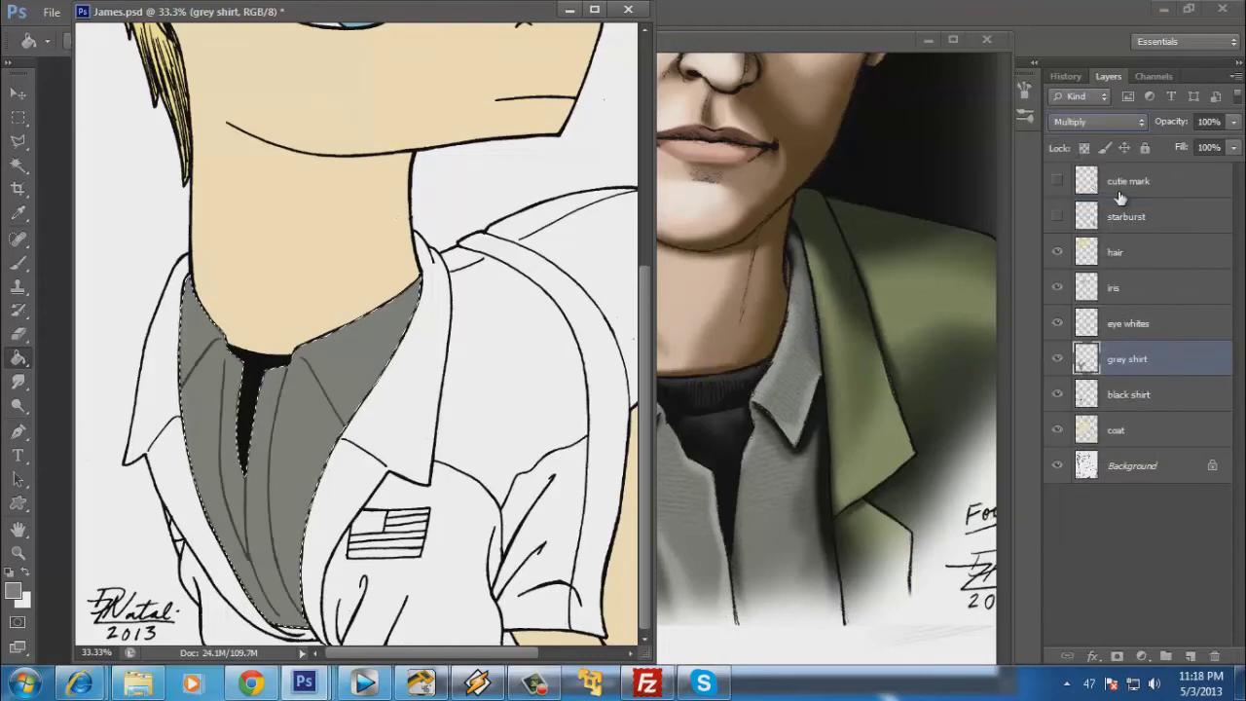
Deselect, save James.psd, zoom out to the full portrait and select the hair layer.
left_click(17, 116)
left_click(243, 154)
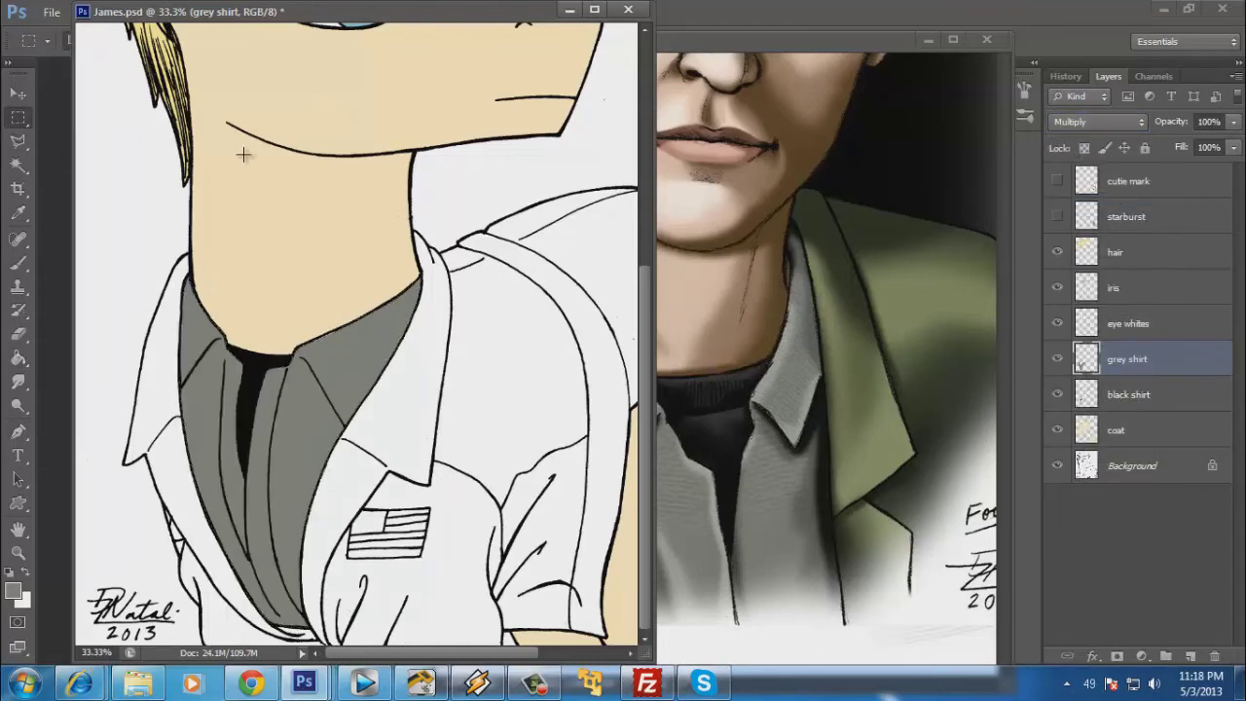
key("ctrl+s")
left_click(18, 551)
left_click(388, 342, "alt")
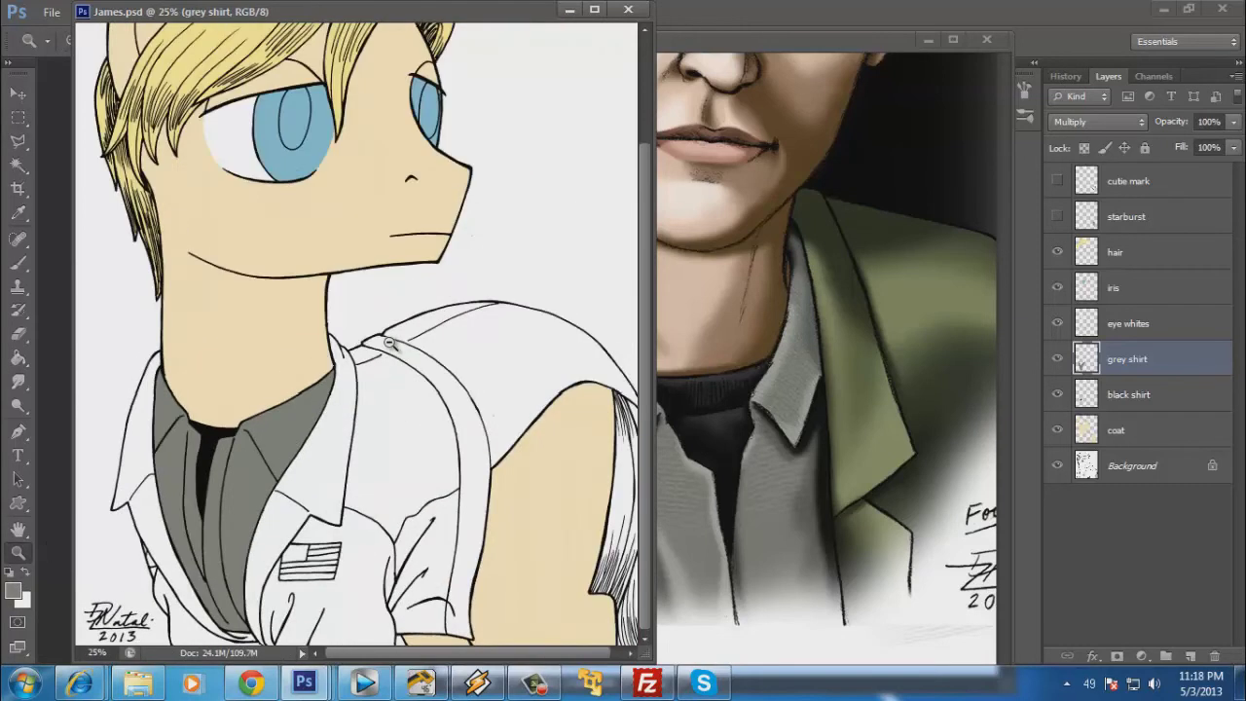
left_click(389, 342, "alt")
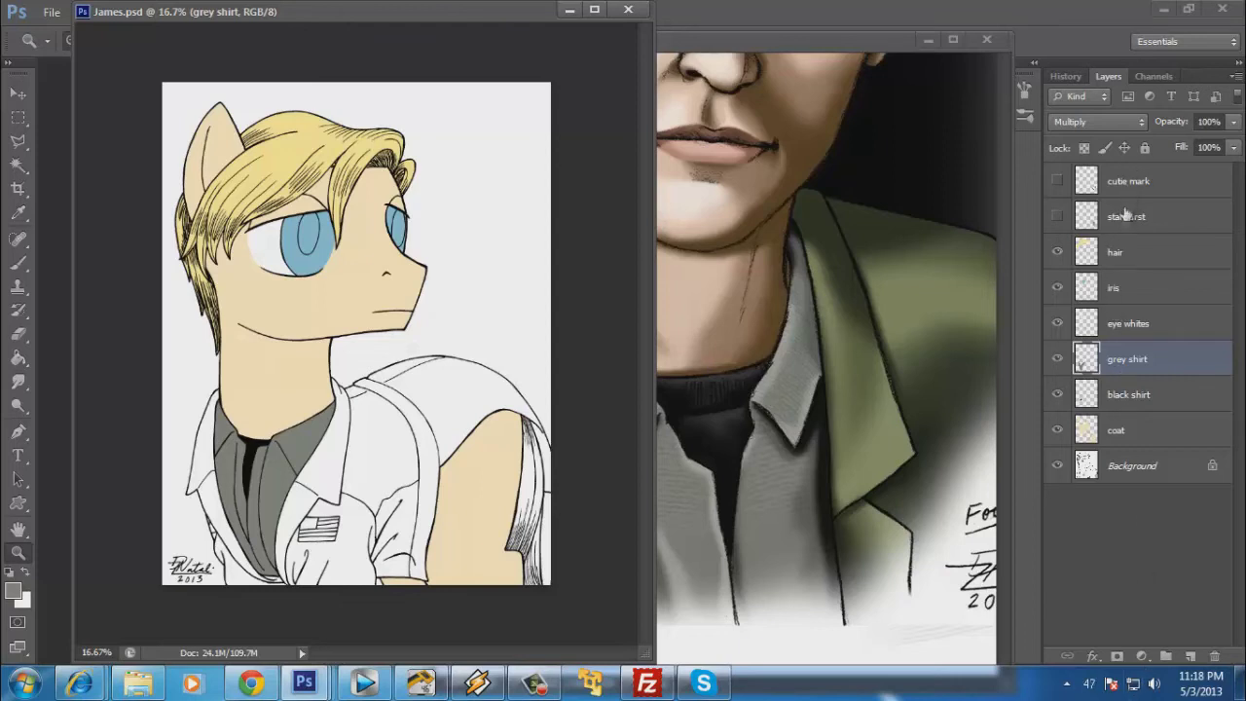
left_click(1118, 253)
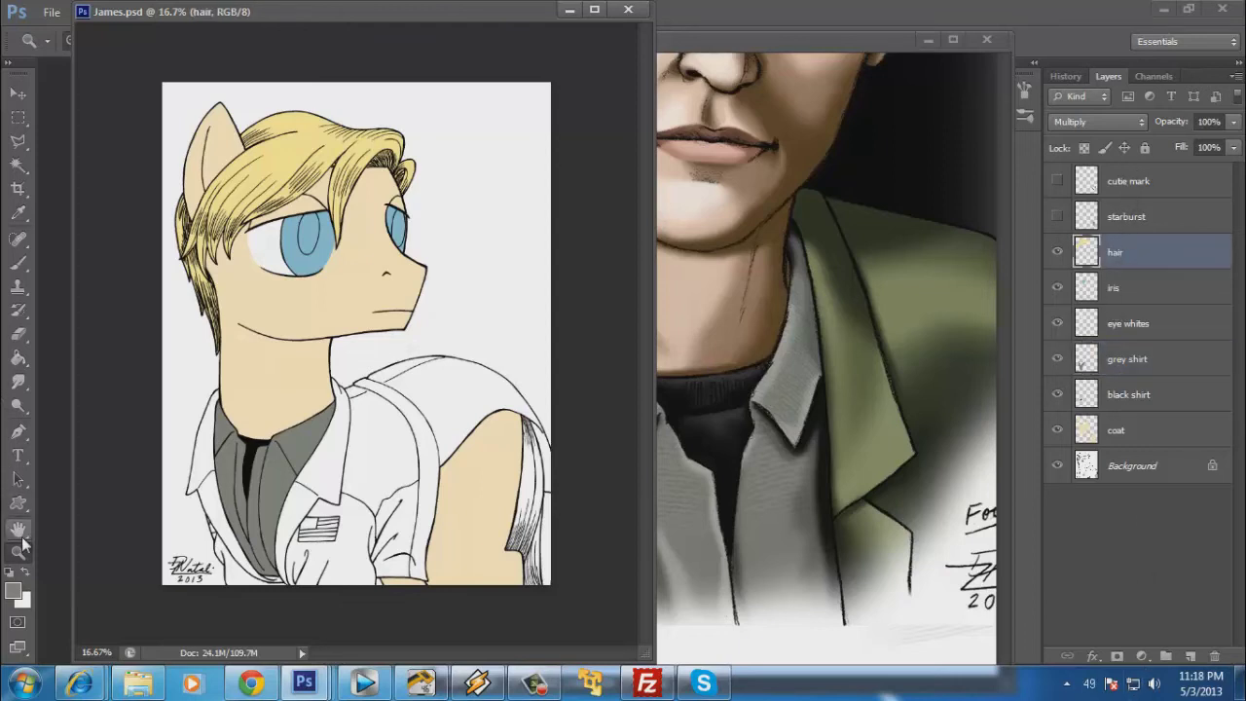
Sample the blonde hair colour and zoom in on the hair strands beside the pony's arm.
left_click(18, 213)
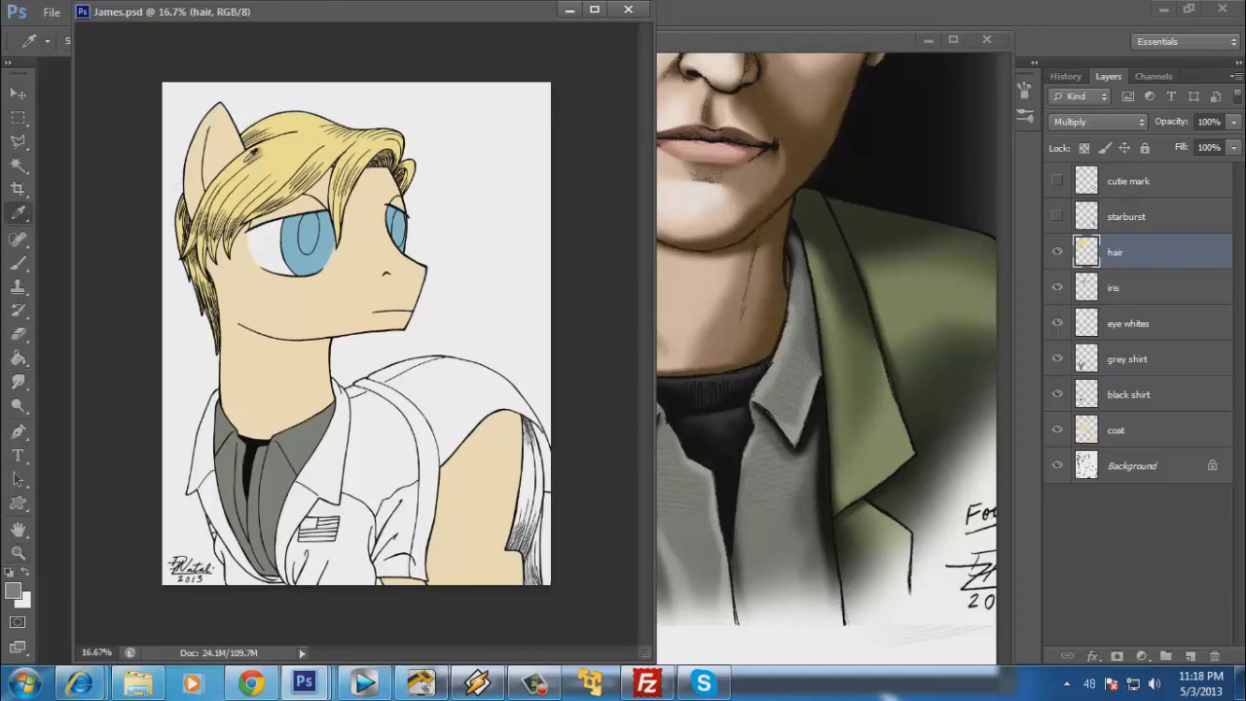
left_click(286, 159)
left_click(18, 552)
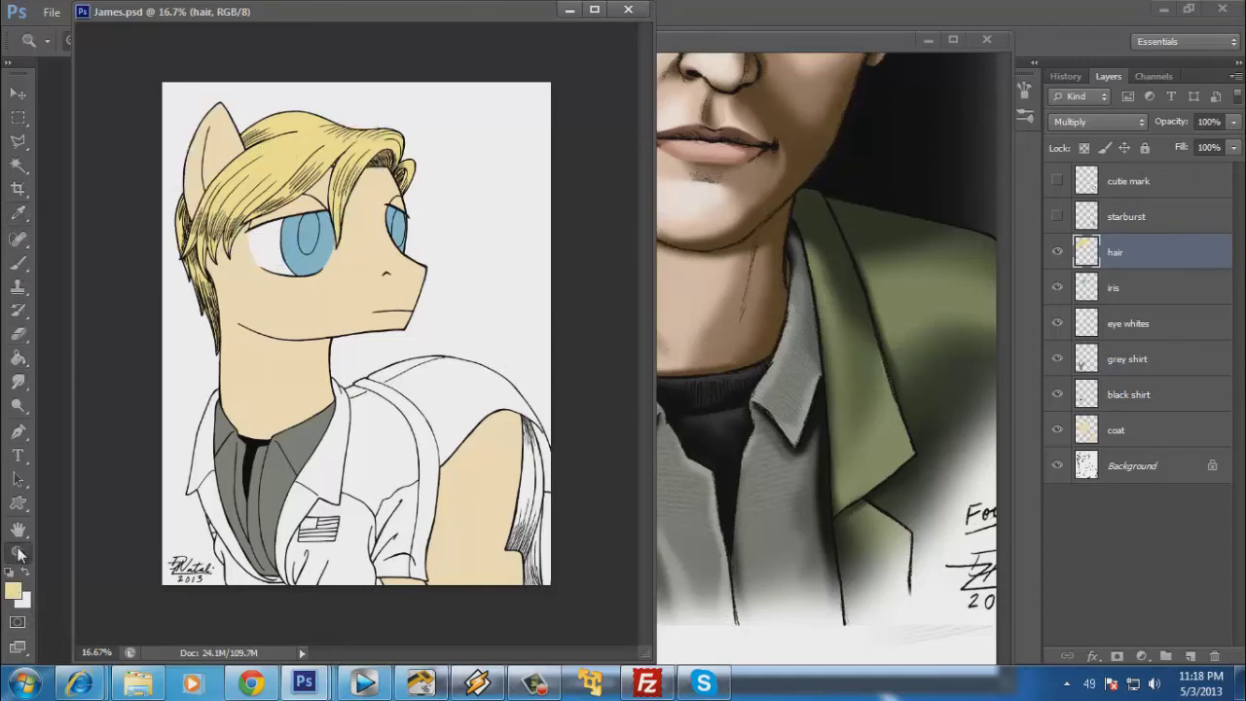
left_click(531, 480)
left_click(570, 506)
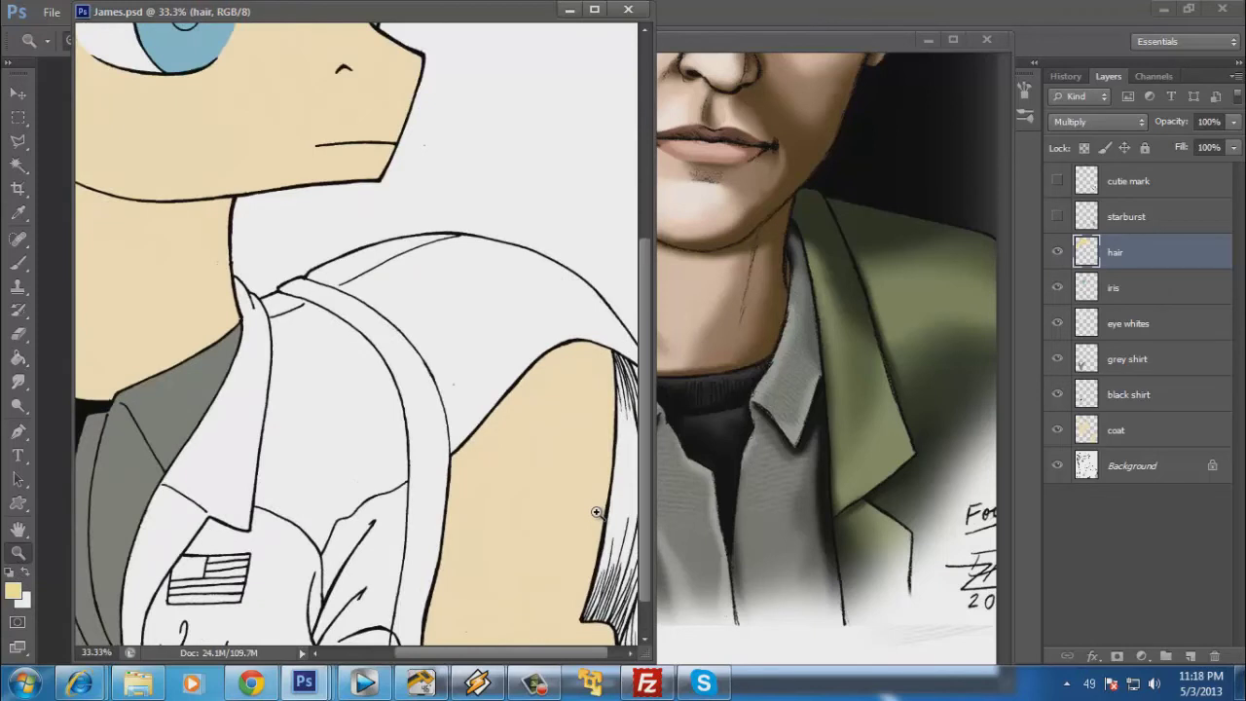
left_click(584, 508)
left_click_drag(589, 453, 361, 185)
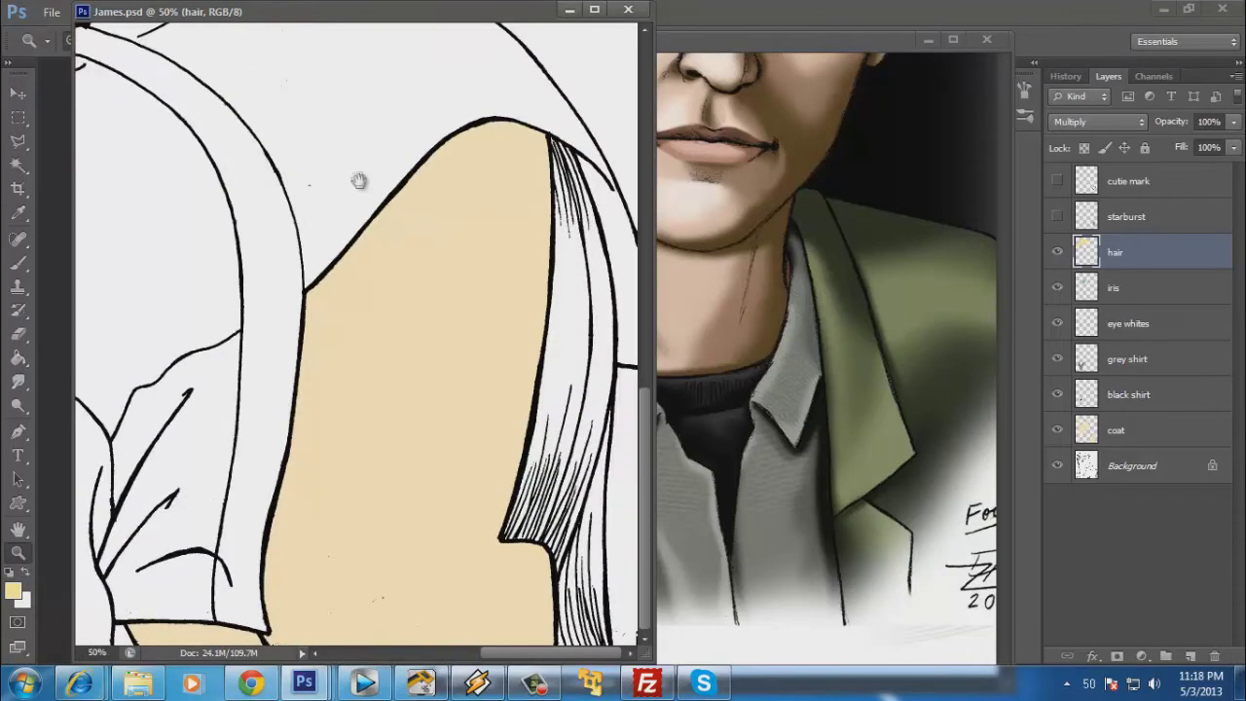
Select the long hair strands beside the arm with the Polygonal Lasso.
left_click(18, 117)
left_click(18, 142)
left_click(474, 193)
left_click(547, 139)
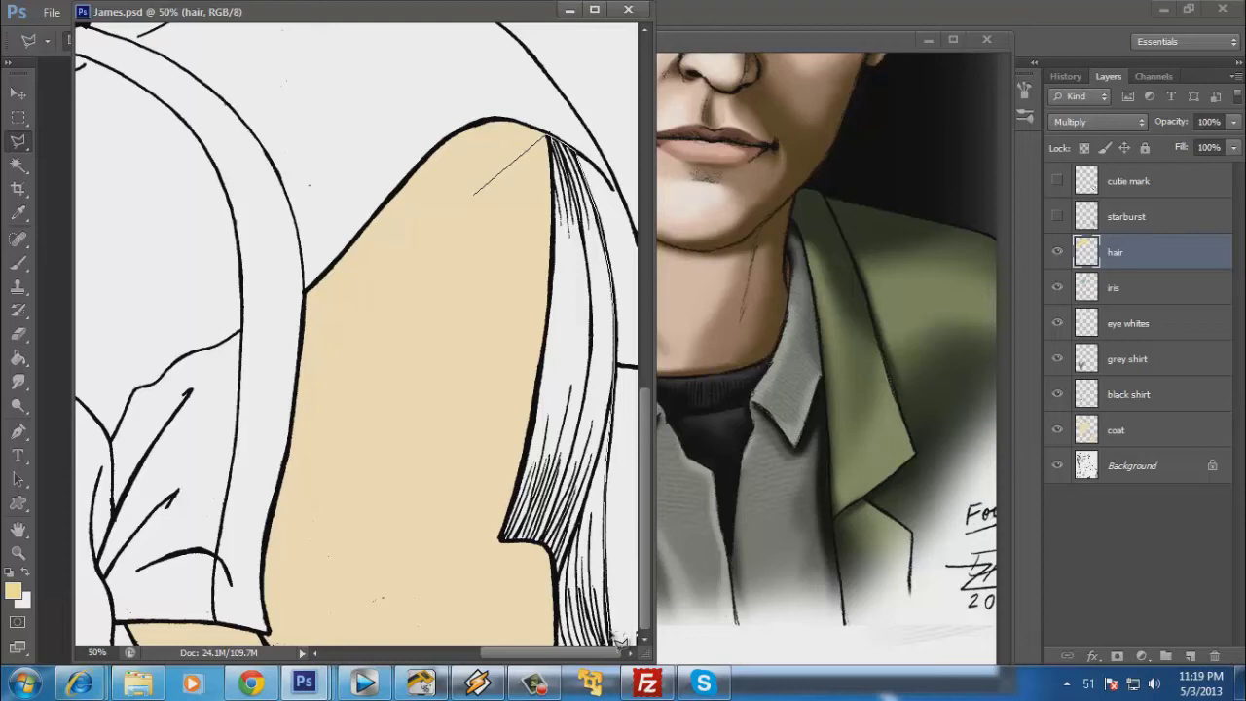
scroll(610, 632, "left", 1)
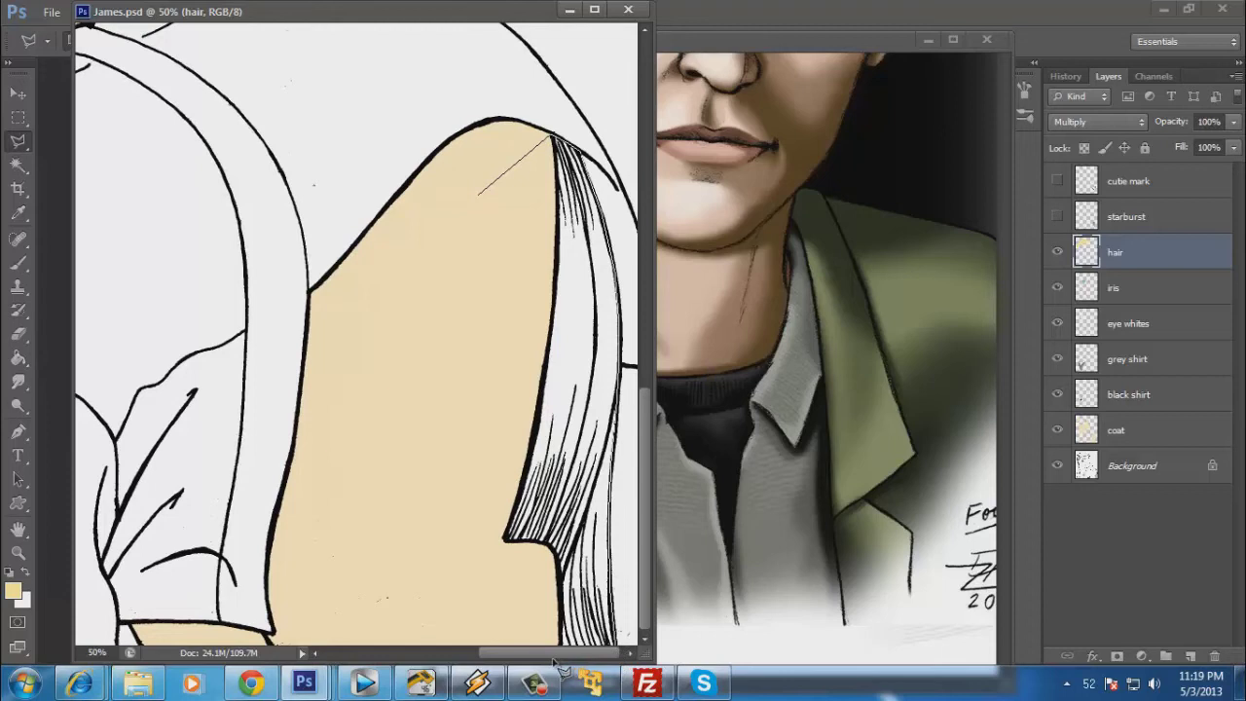
left_click(447, 523)
double_click(463, 276)
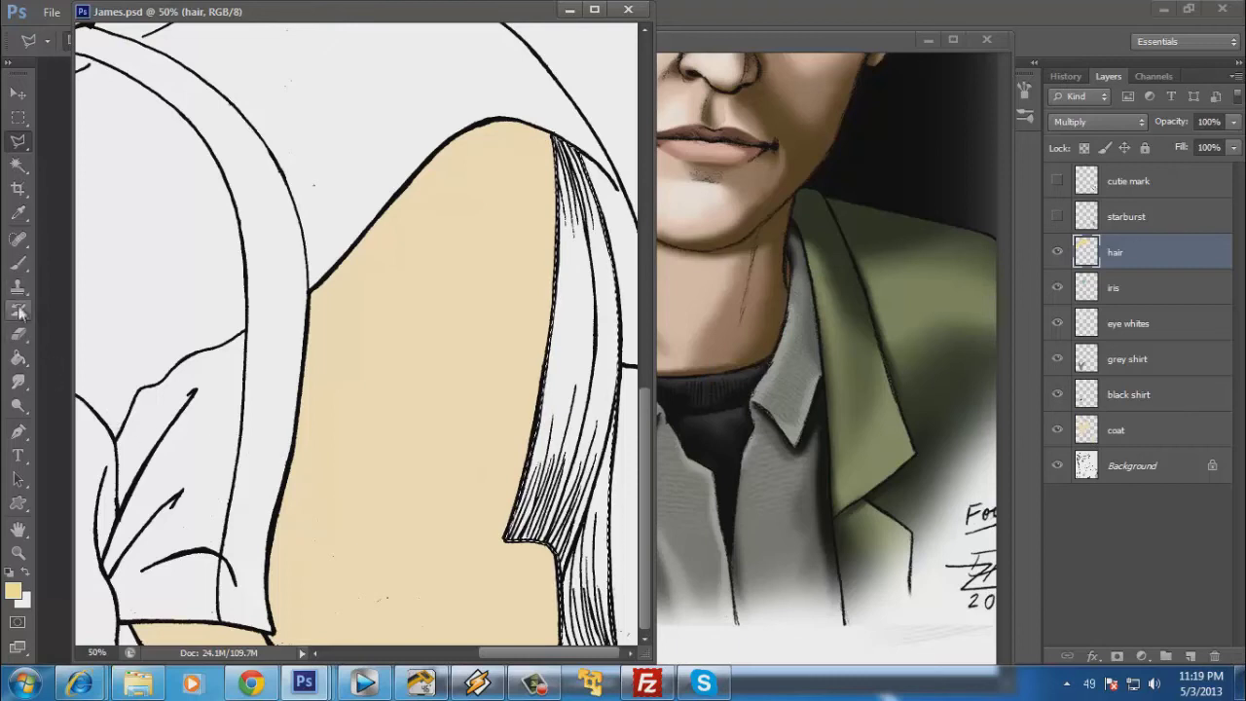
Fill the hair strands with pale blonde yellow, deselect and save James.psd.
left_click(584, 260)
left_click(18, 117)
left_click(259, 122)
key("ctrl+s")
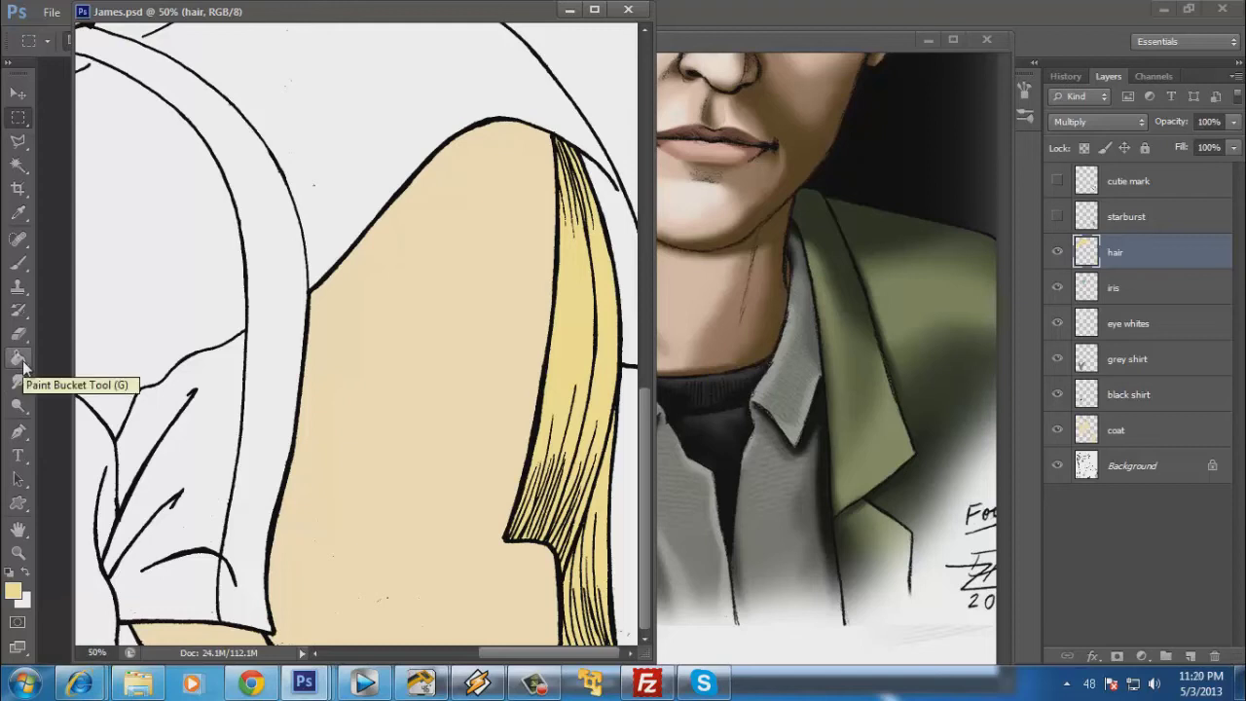
left_click(17, 214)
Sample the jacket green from the Untitled-1 reference photo and save James.psd.
left_click(18, 214)
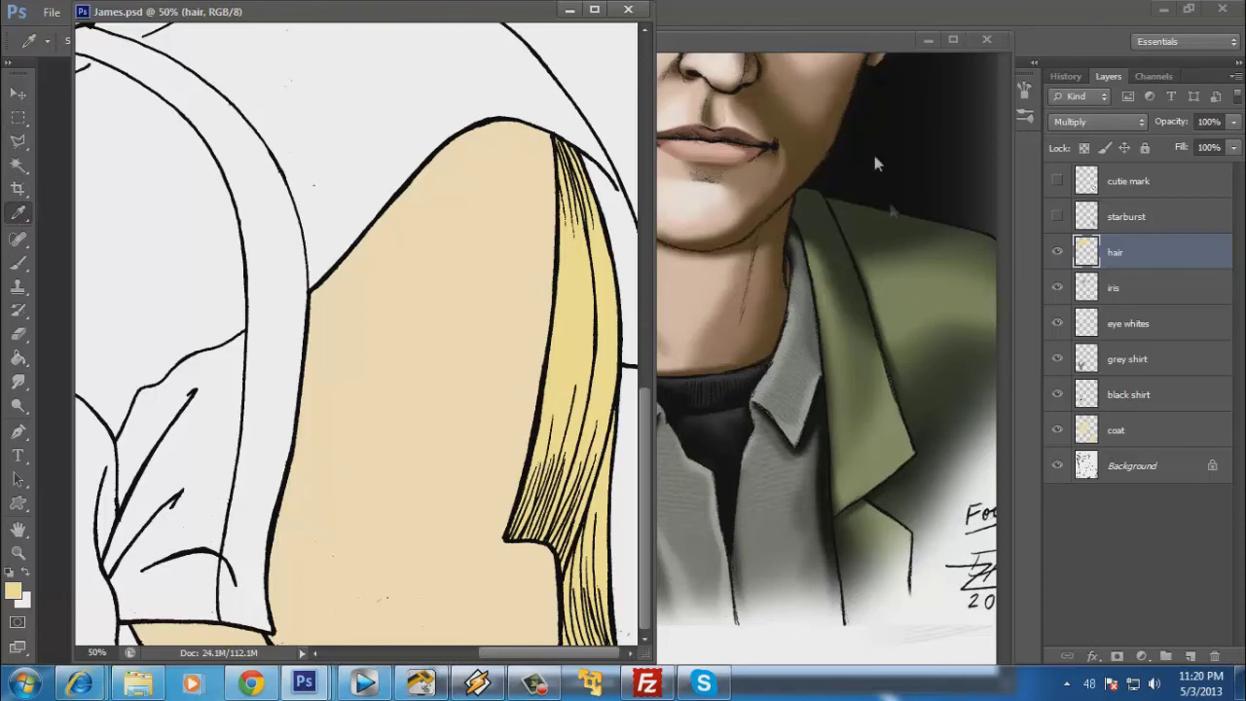
left_click(850, 35)
left_click_drag(521, 347, 693, 328)
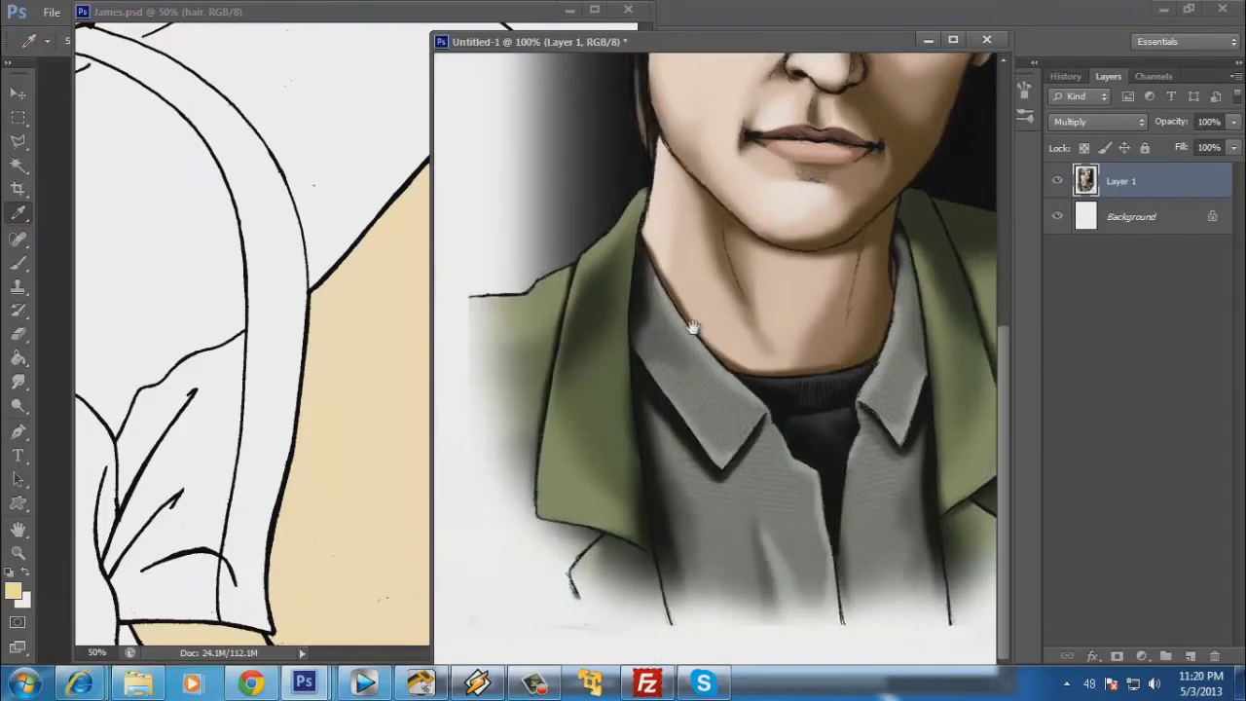
left_click(604, 368)
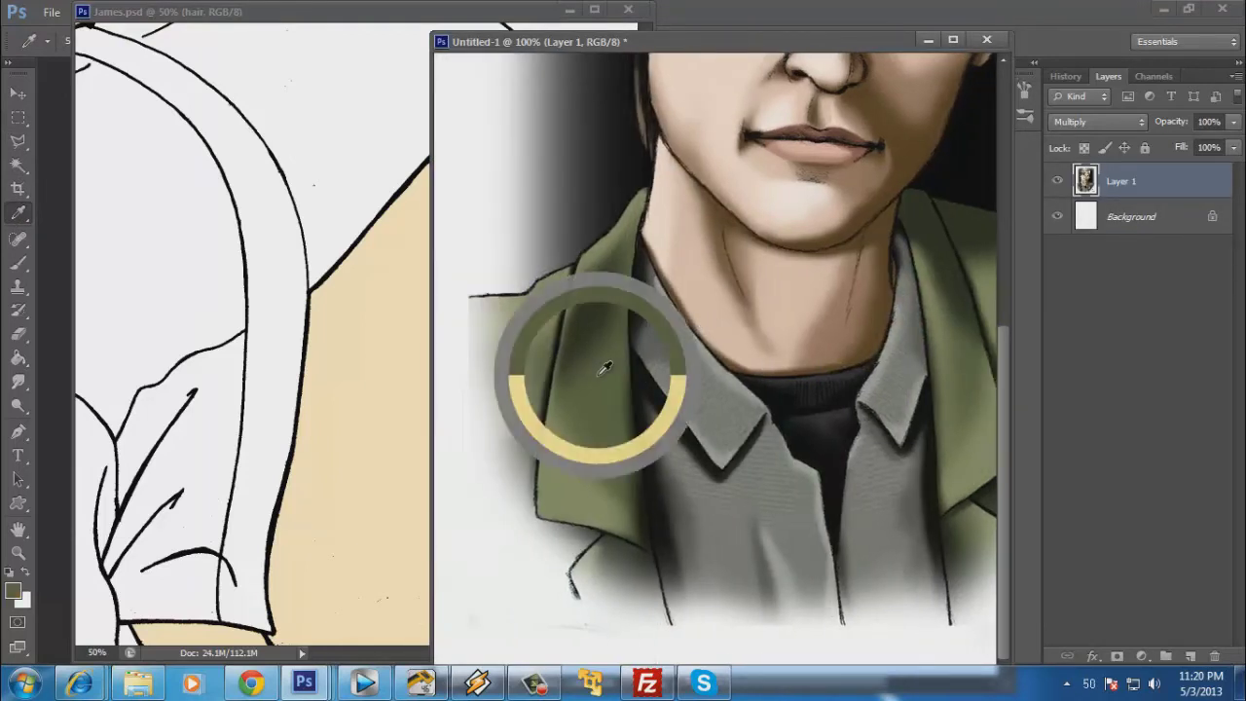
left_click(399, 10)
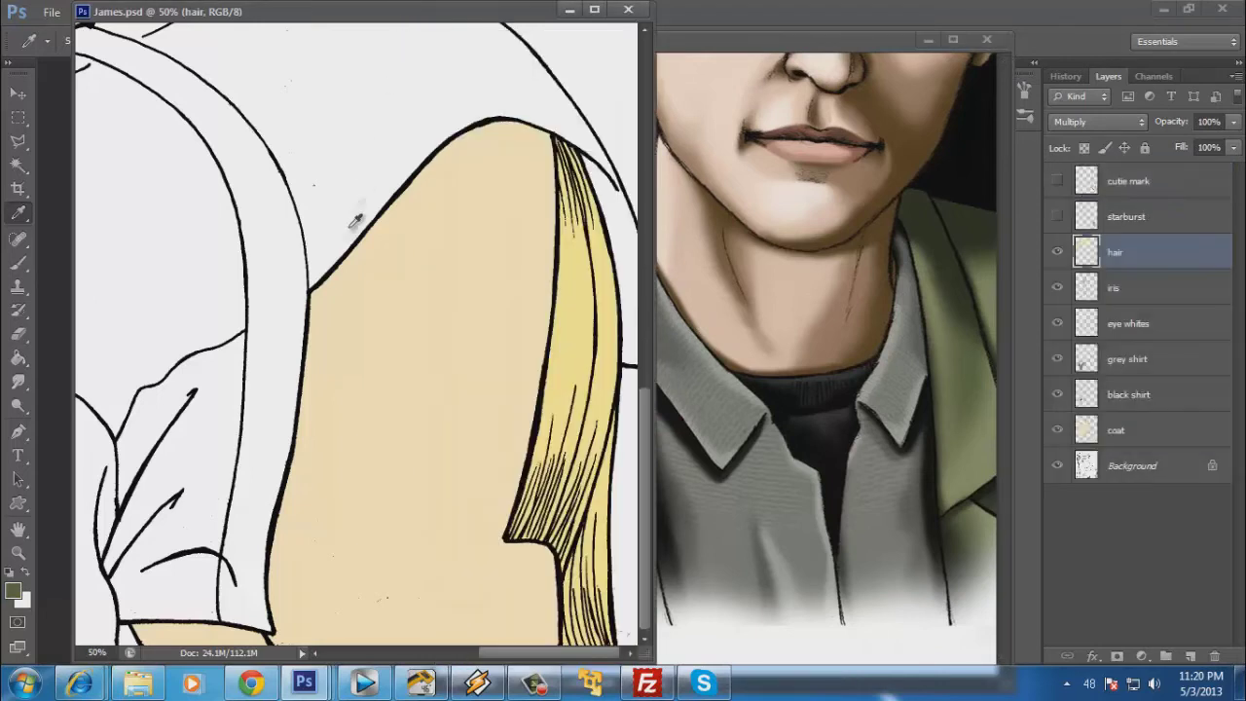
key("ctrl+s")
Widen the drawing window, pan to the collar and select the grey shirt layer.
left_click_drag(651, 387, 893, 406)
mouse_move(449, 394)
left_mouse_down()
mouse_move(565, 353)
mouse_move(739, 258)
left_mouse_up()
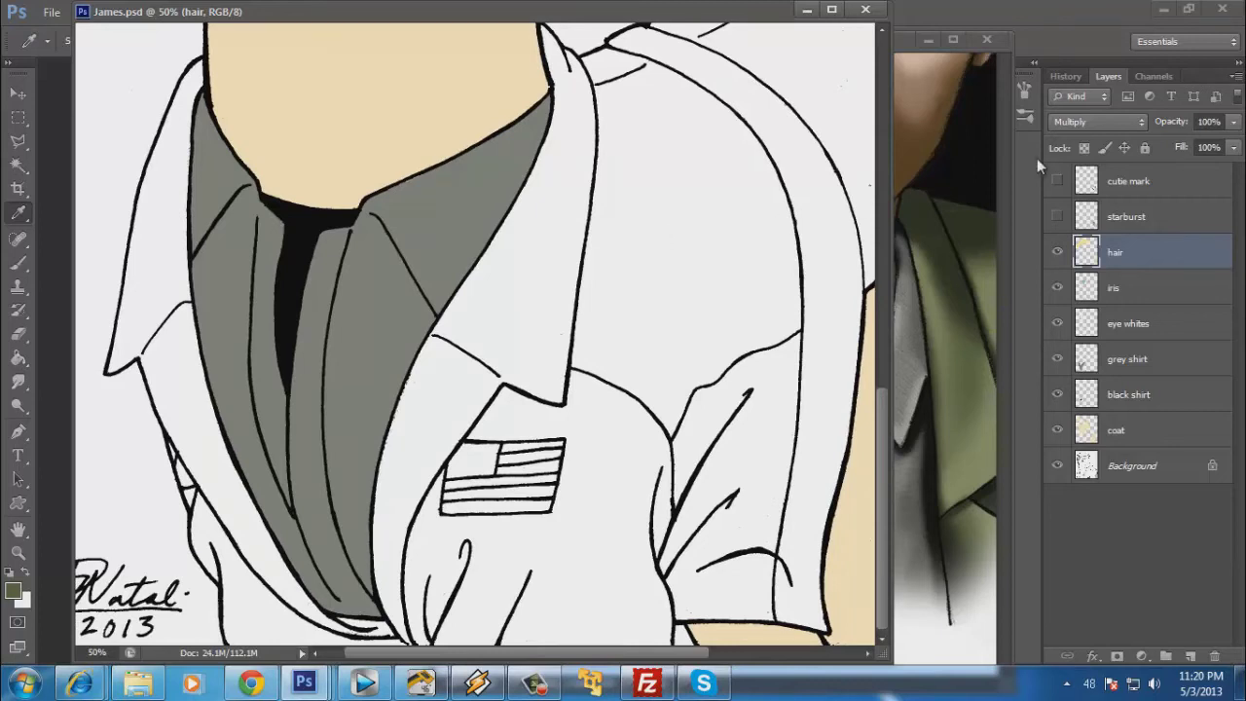
left_click(1139, 359)
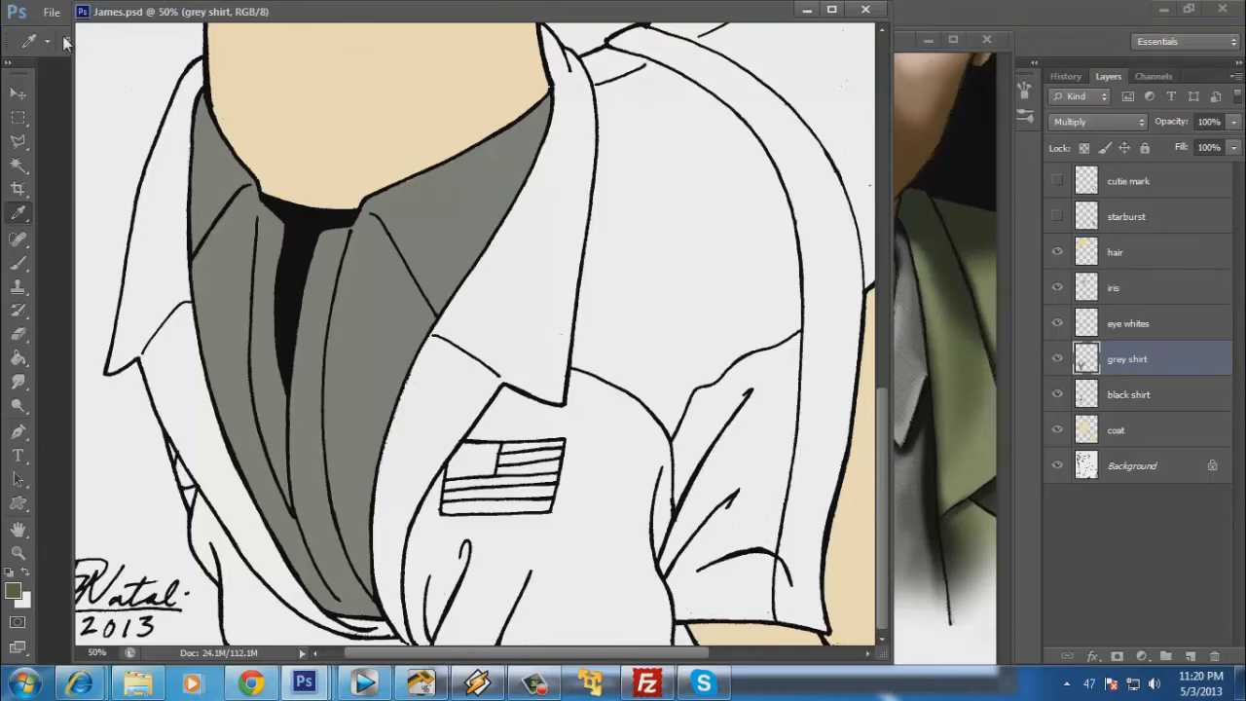
left_click_drag(548, 21, 571, 84)
Create a new layer named jacket via Layer > New > Layer.
left_click(168, 12)
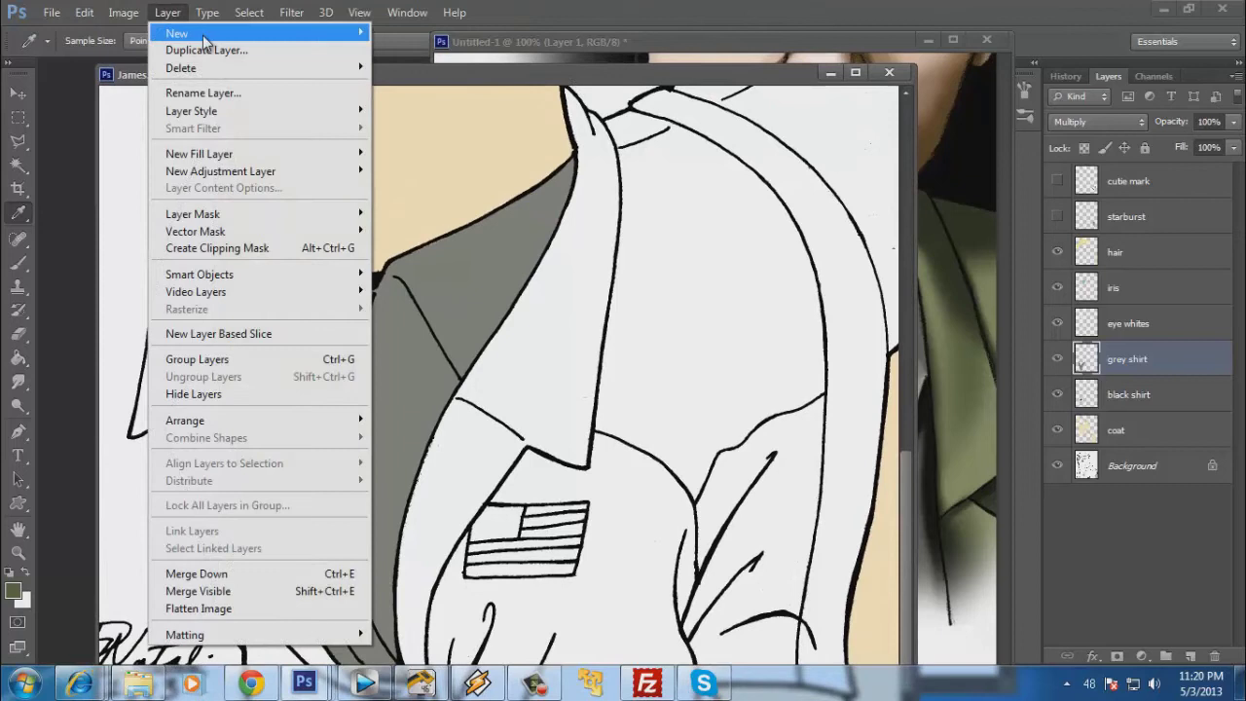
mouse_move(194, 33)
left_click(392, 32)
type("ja")
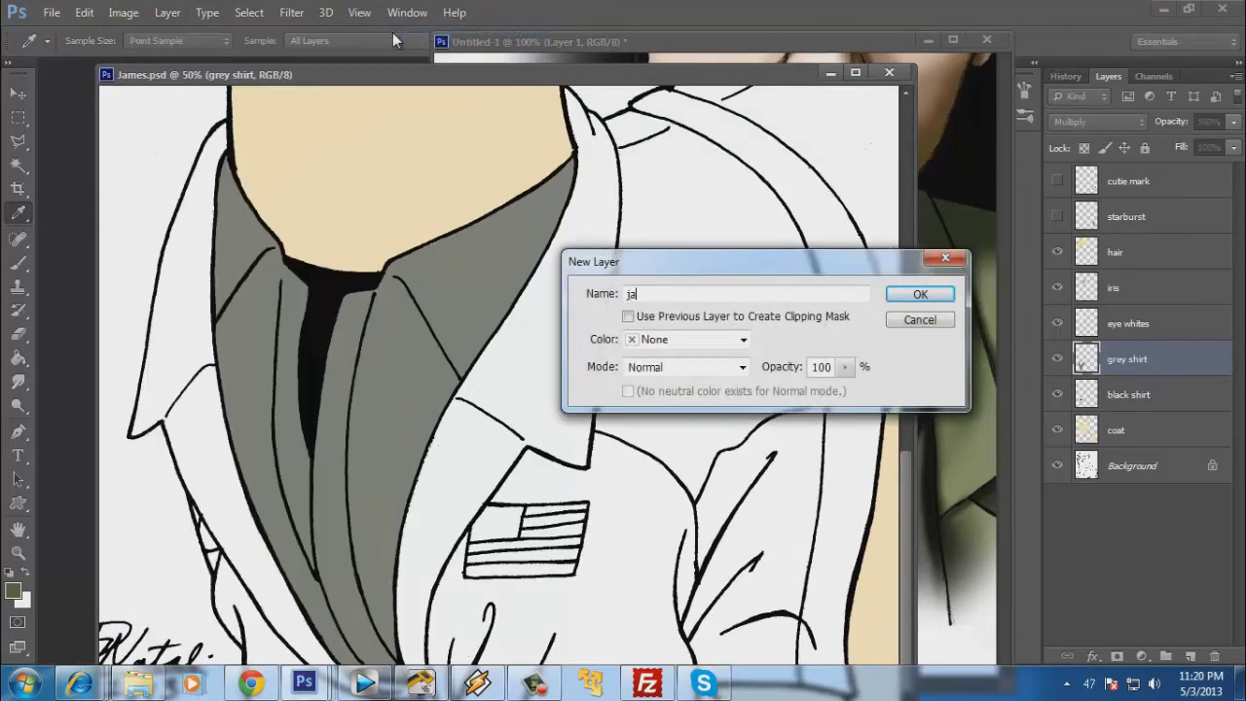
type("cket")
key("Return")
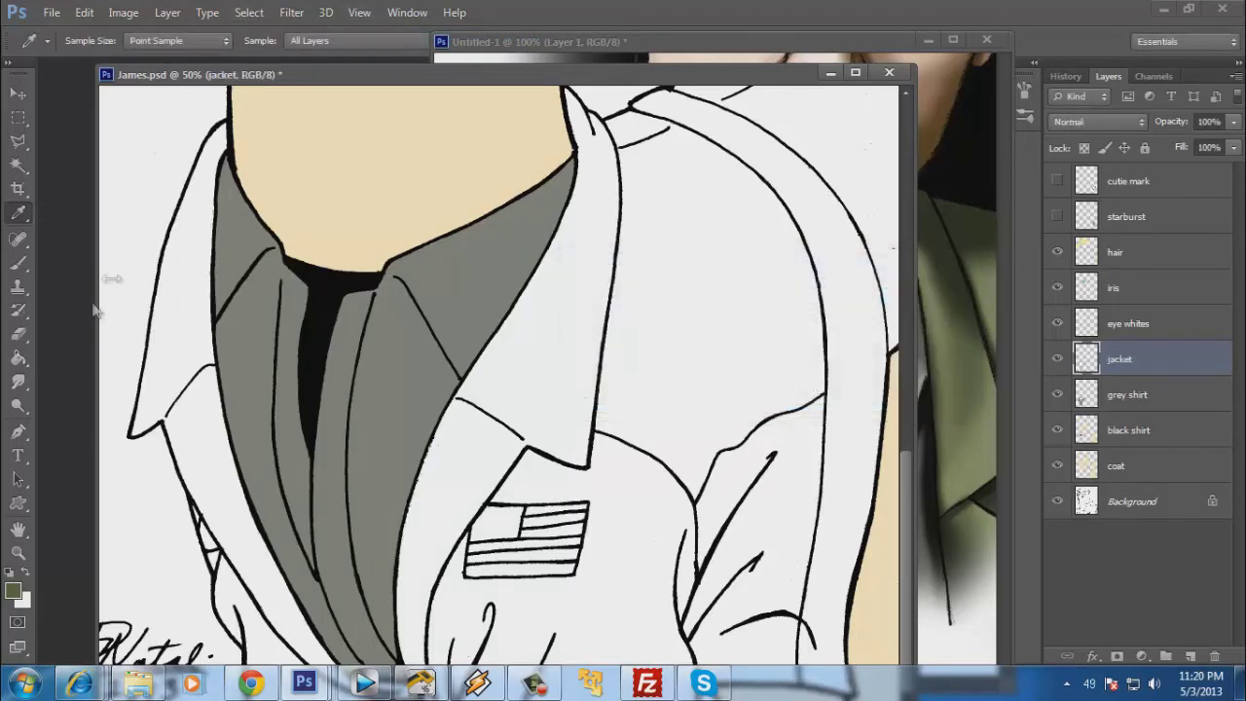
Zoom to 100% on the collar and start the jacket outline along the collar and left edge.
left_click(23, 551)
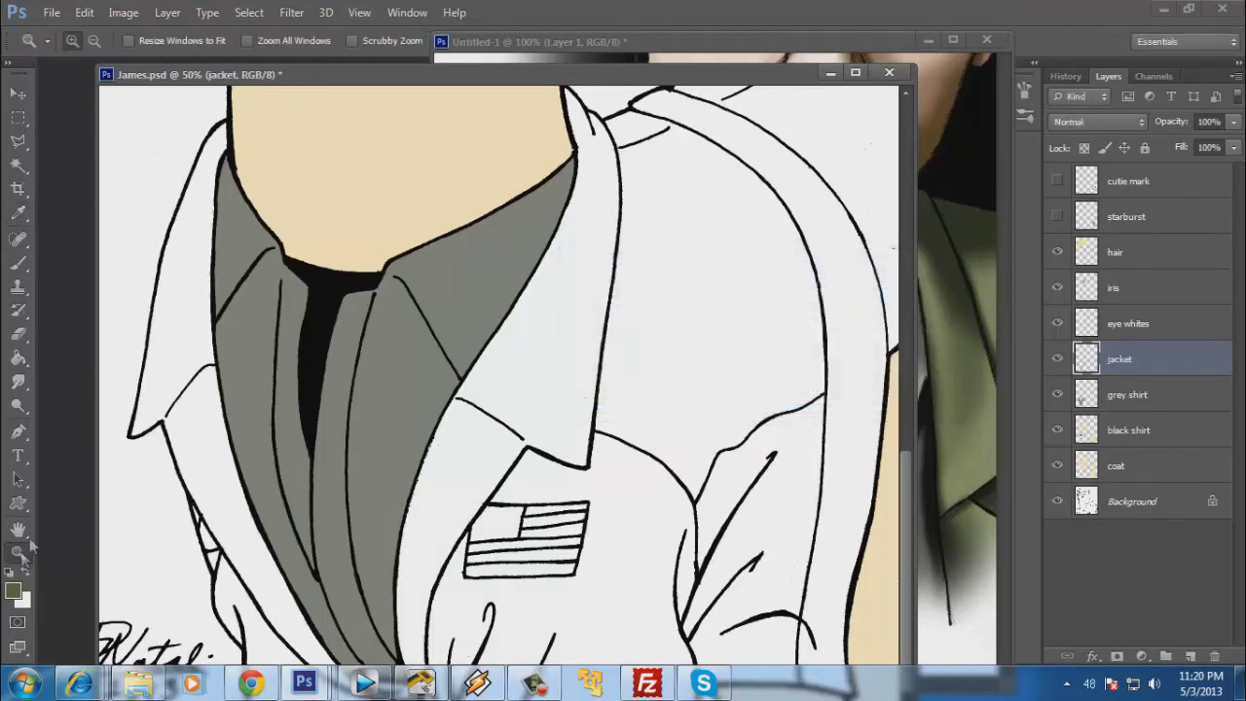
left_click(226, 337)
left_click_drag(279, 254, 322, 368)
left_click(303, 324)
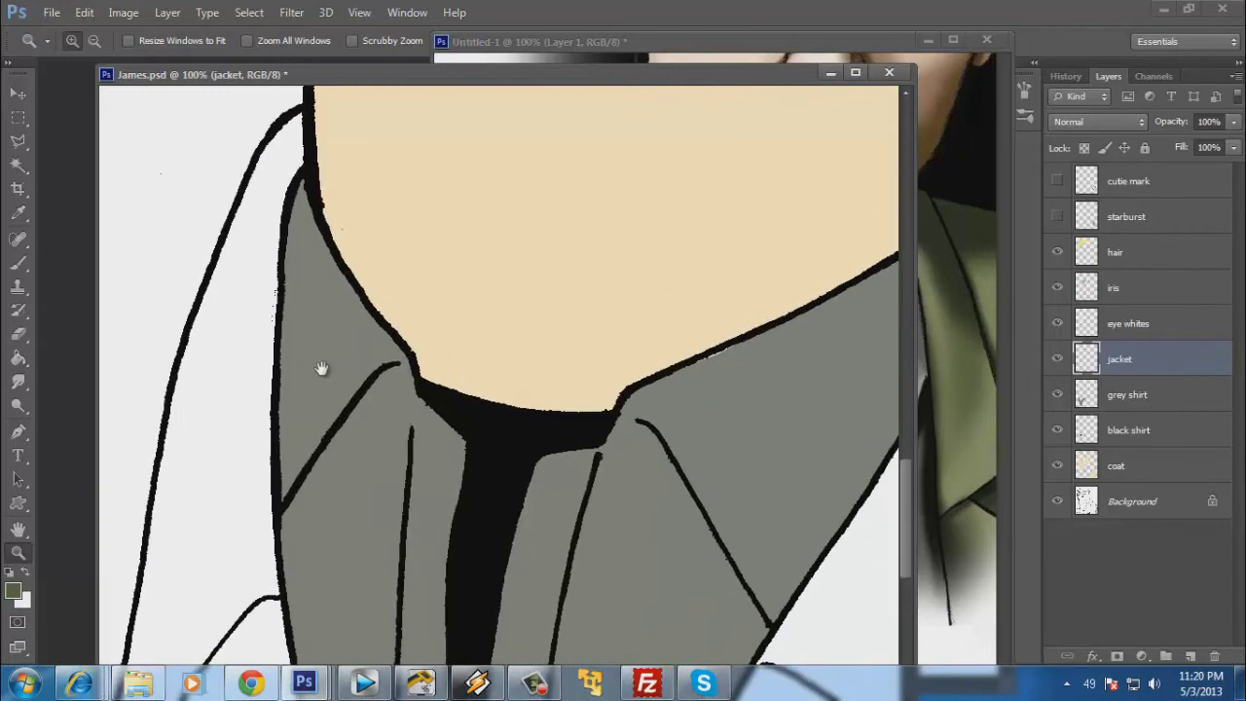
left_click(18, 141)
left_click(367, 139)
left_click(311, 104)
left_click(283, 114)
left_click(260, 153)
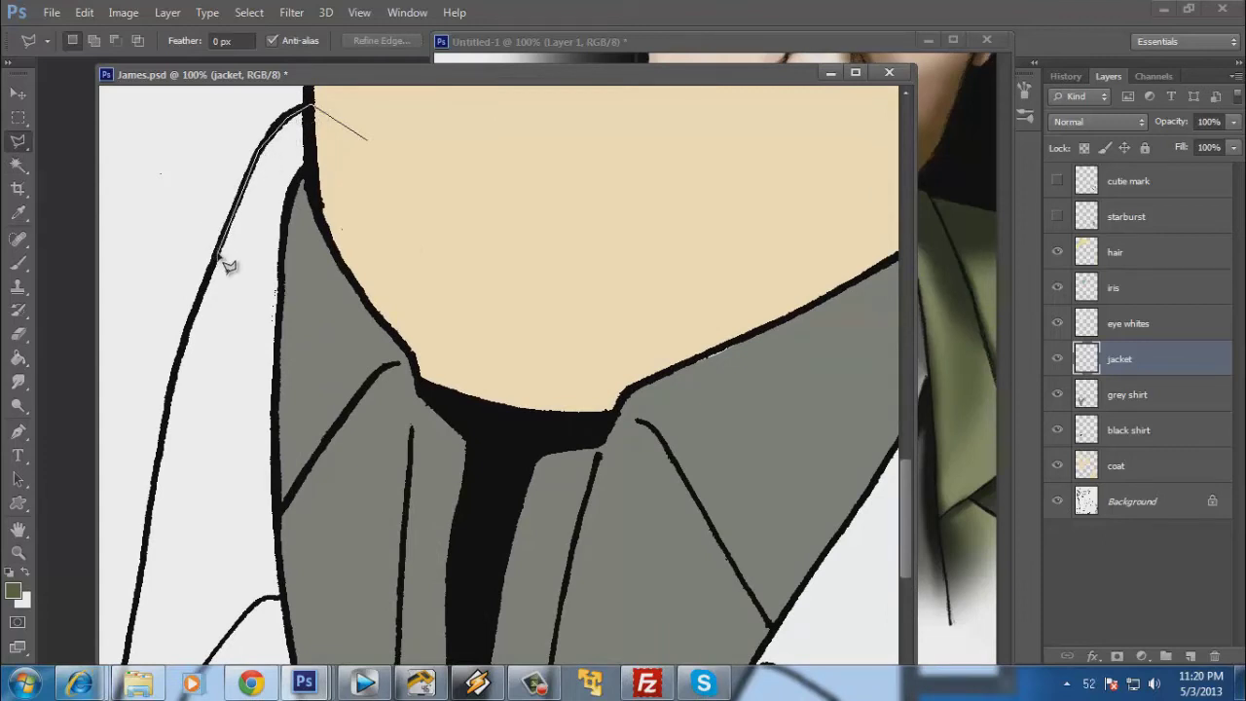
left_click(169, 388)
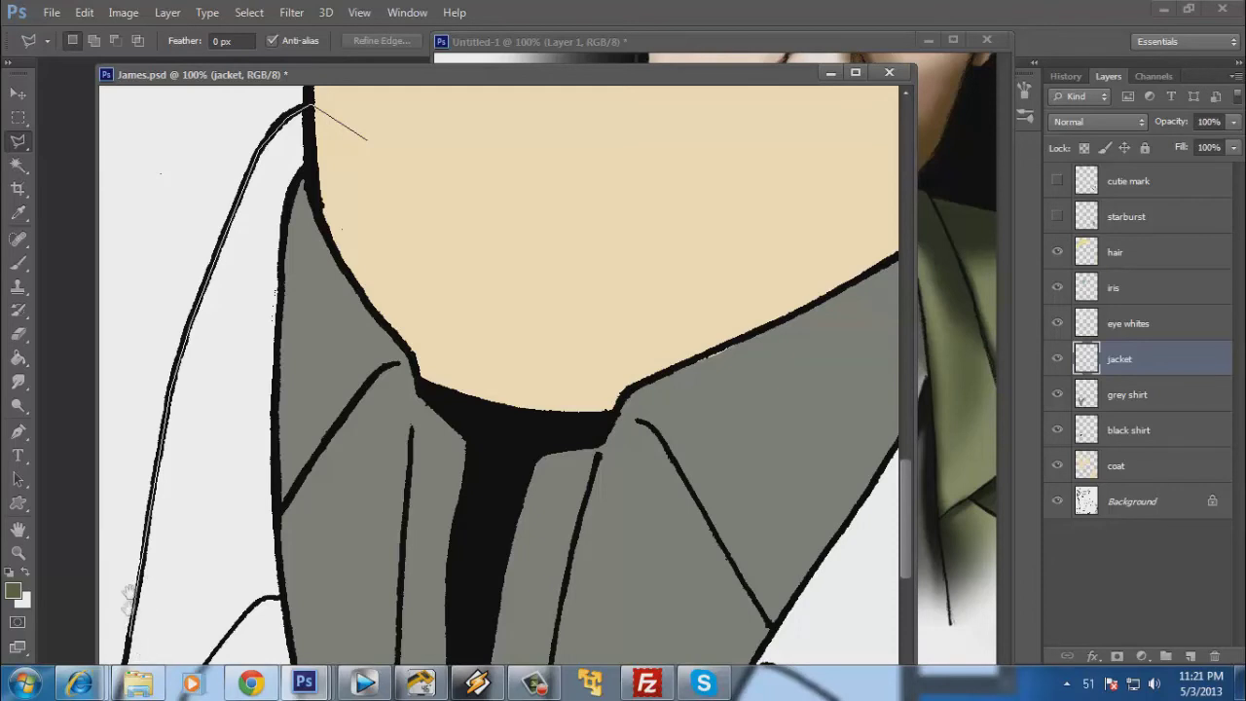
Extend the jacket outline through the collar corner, lapel edge, bottom and fold.
scroll(189, 278, "down", 5)
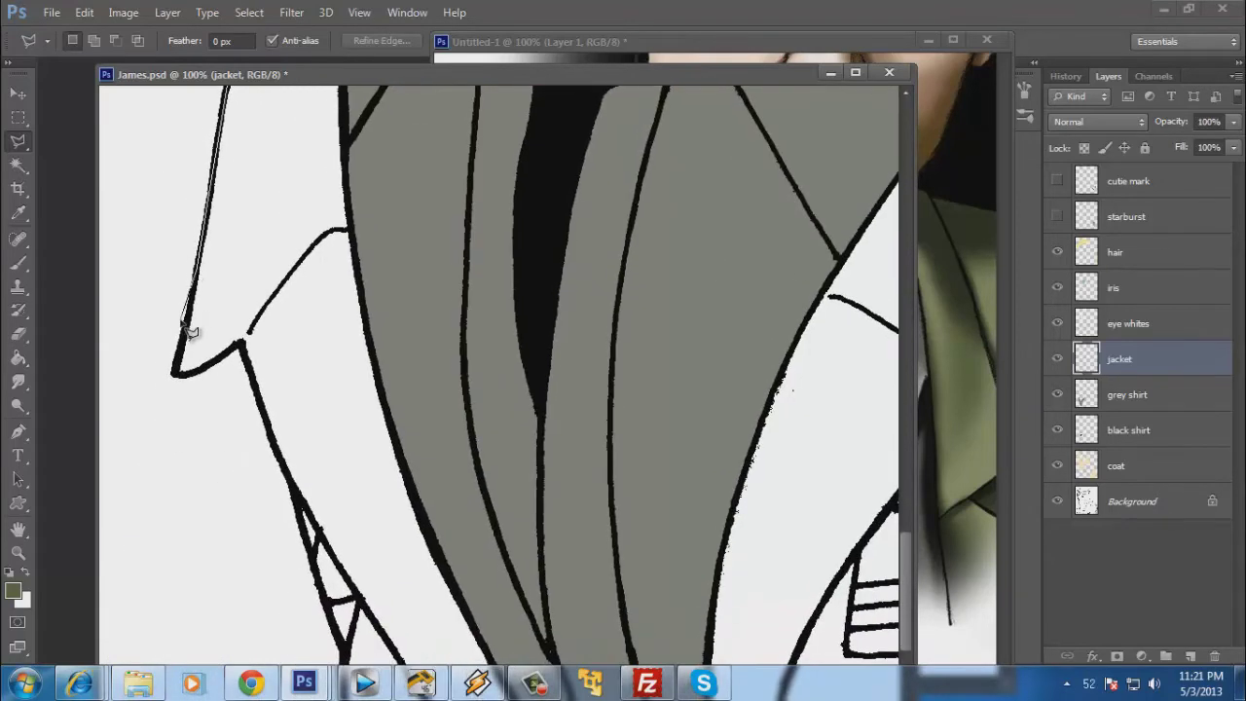
left_click(174, 372)
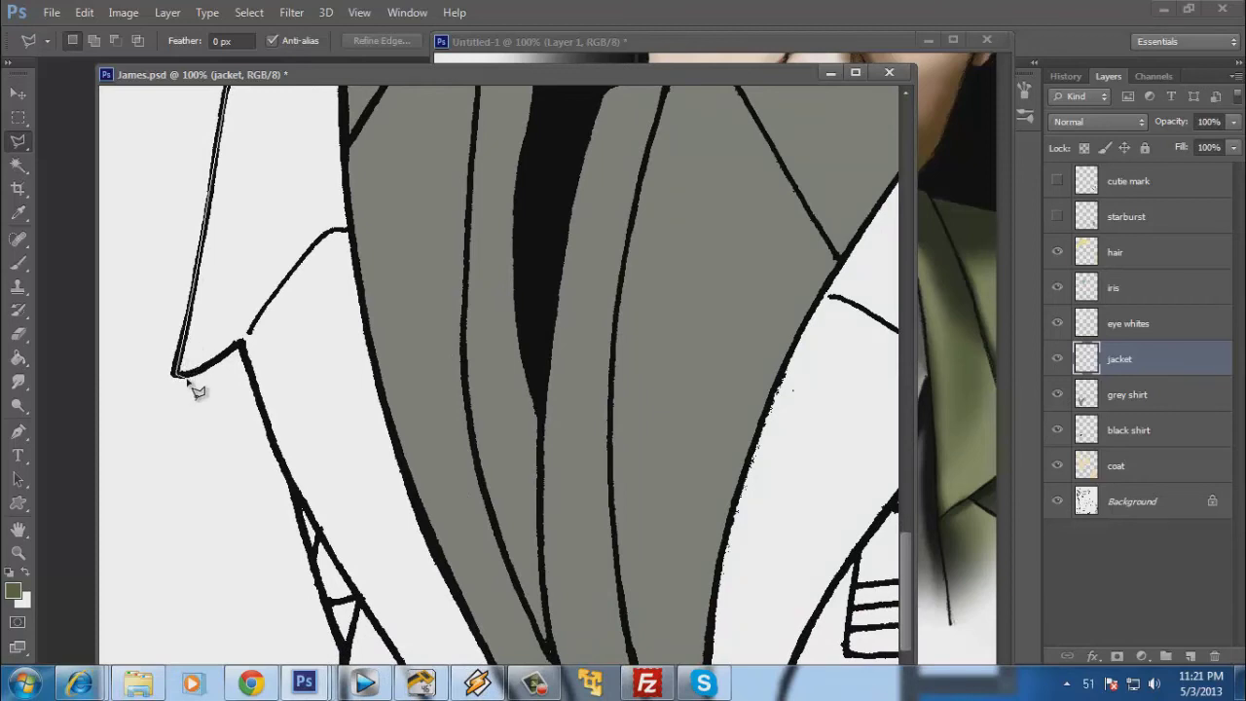
left_click(241, 342)
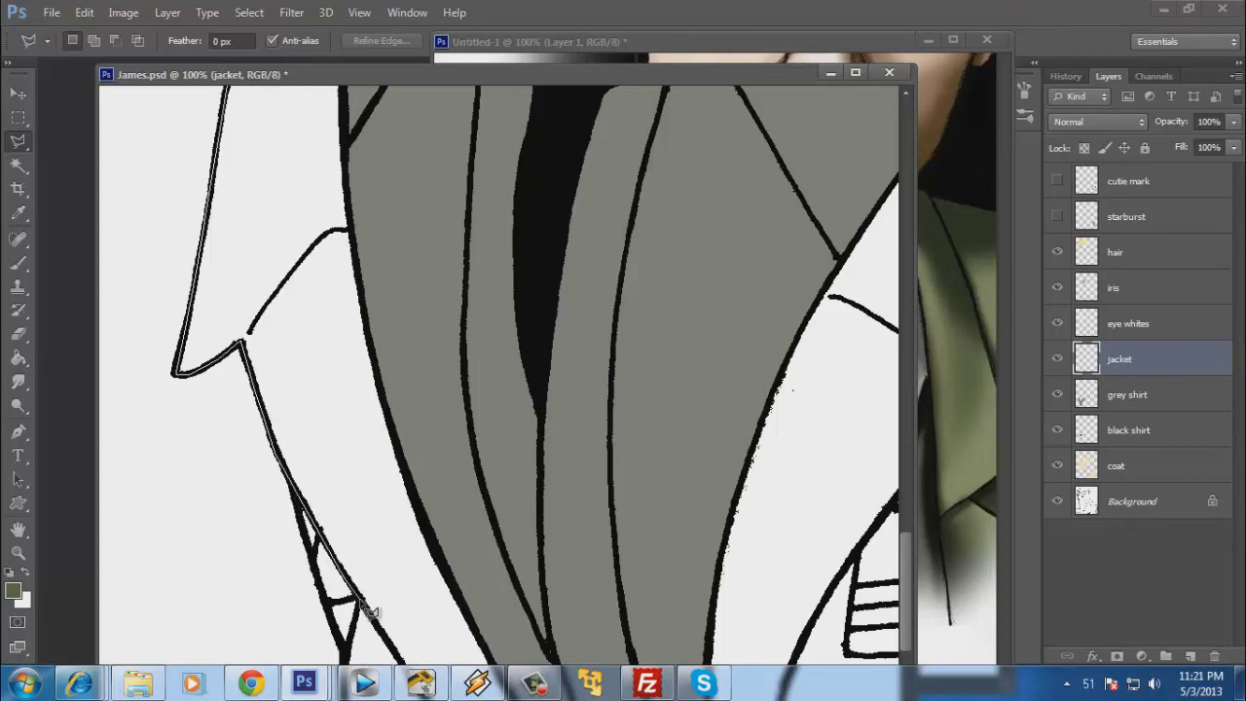
left_click_drag(360, 600, 311, 294)
left_click(312, 391)
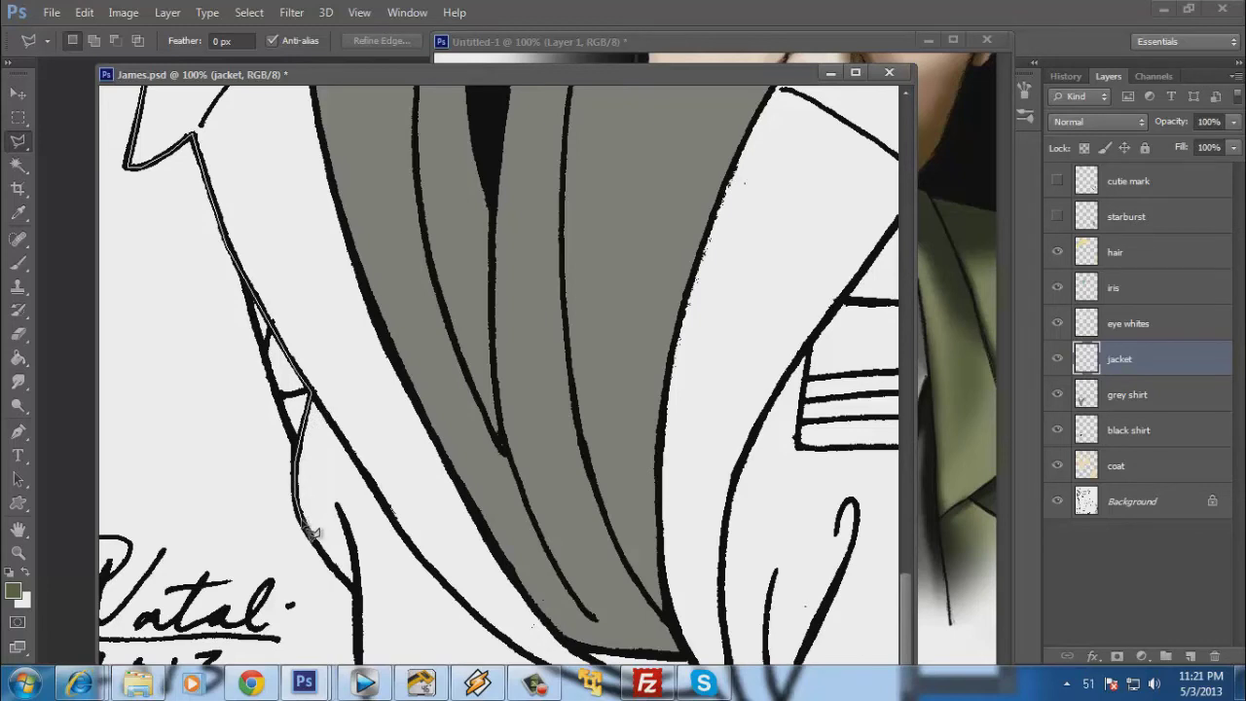
left_click(360, 627)
left_click(570, 623)
left_click(505, 453)
Add outline points along the jacket's lower edge toward the sleeve.
mouse_move(351, 138)
left_mouse_down()
mouse_move(315, 445)
mouse_move(328, 561)
left_mouse_up()
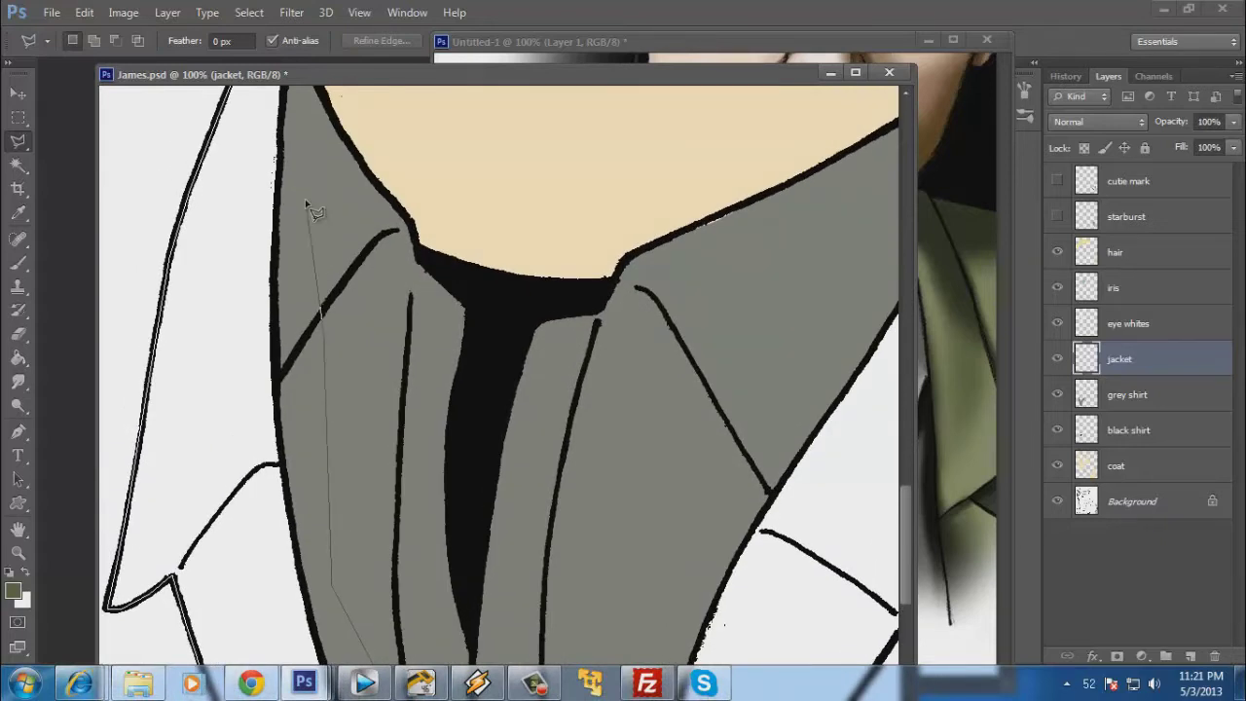
left_click_drag(298, 236, 295, 394)
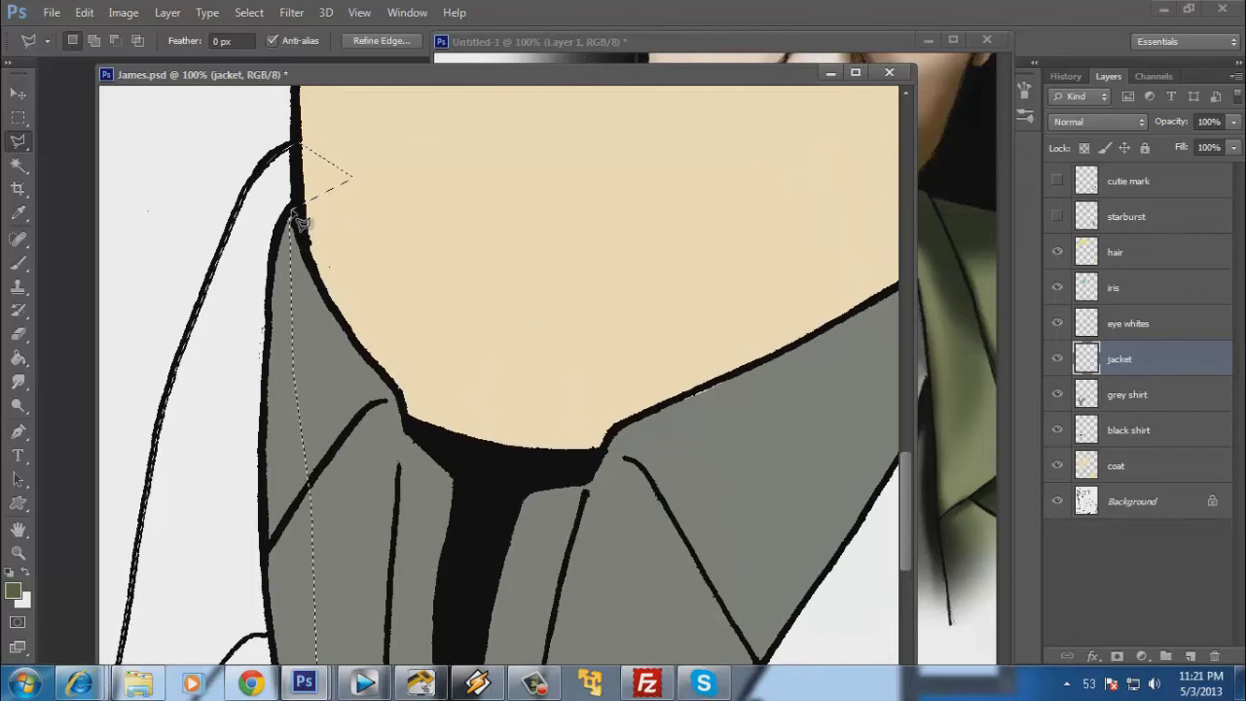
scroll(486, 514, "down", 8)
scroll(409, 498, "down", 2)
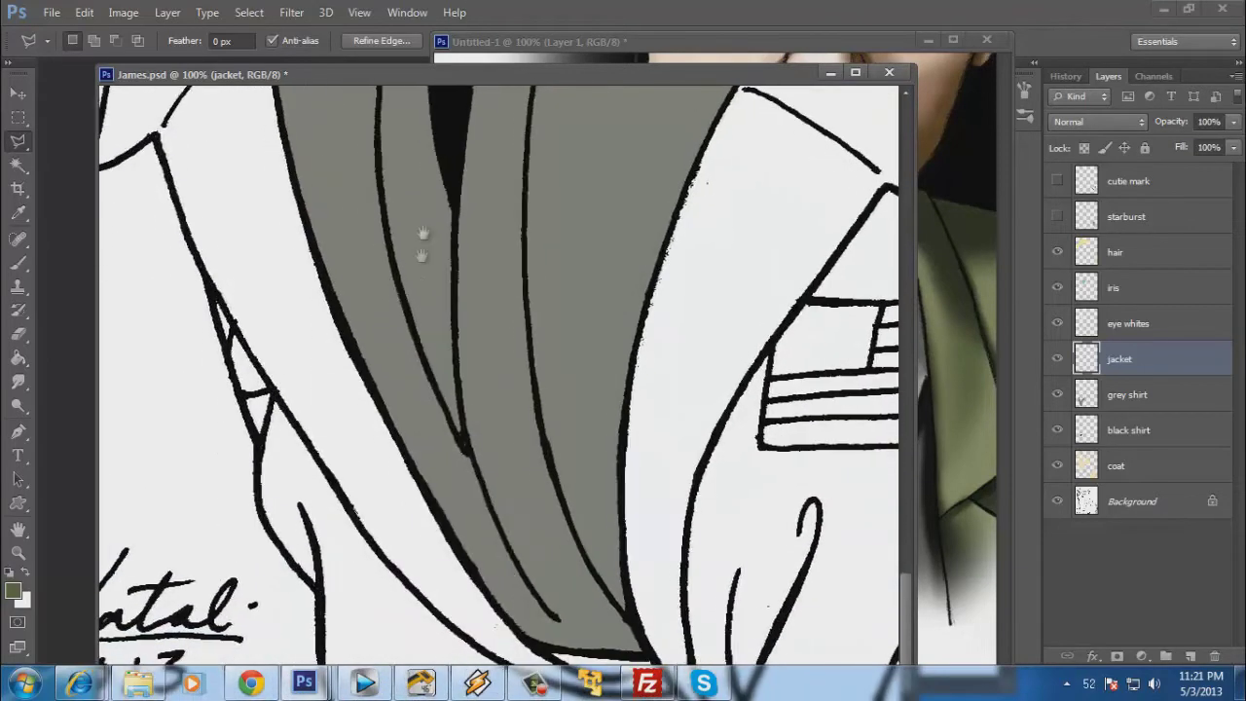
left_click_drag(438, 74, 404, 11)
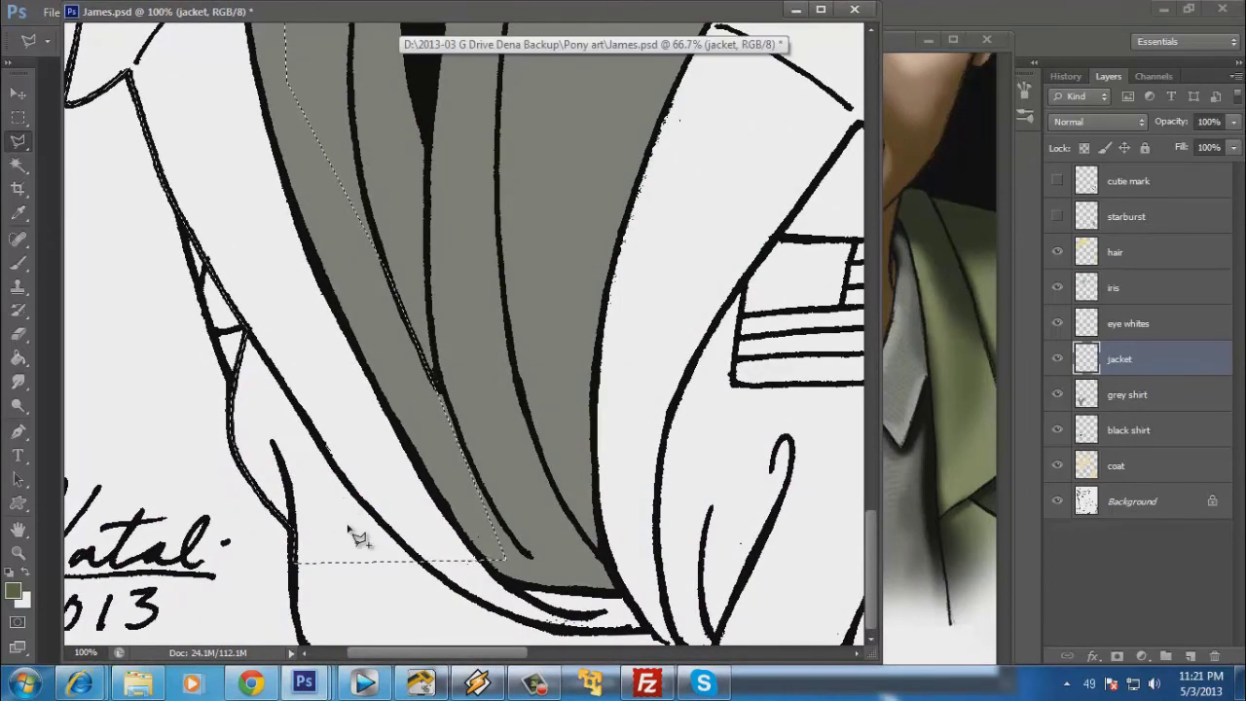
left_click(343, 518)
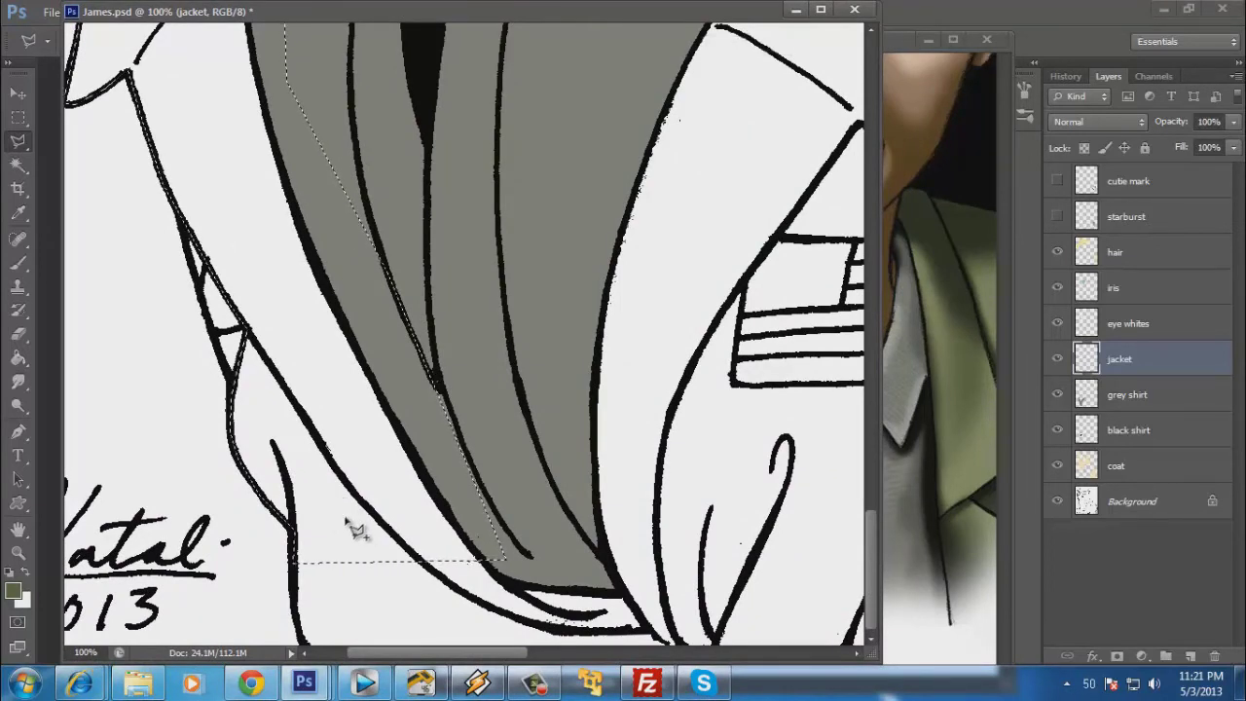
left_click(296, 560)
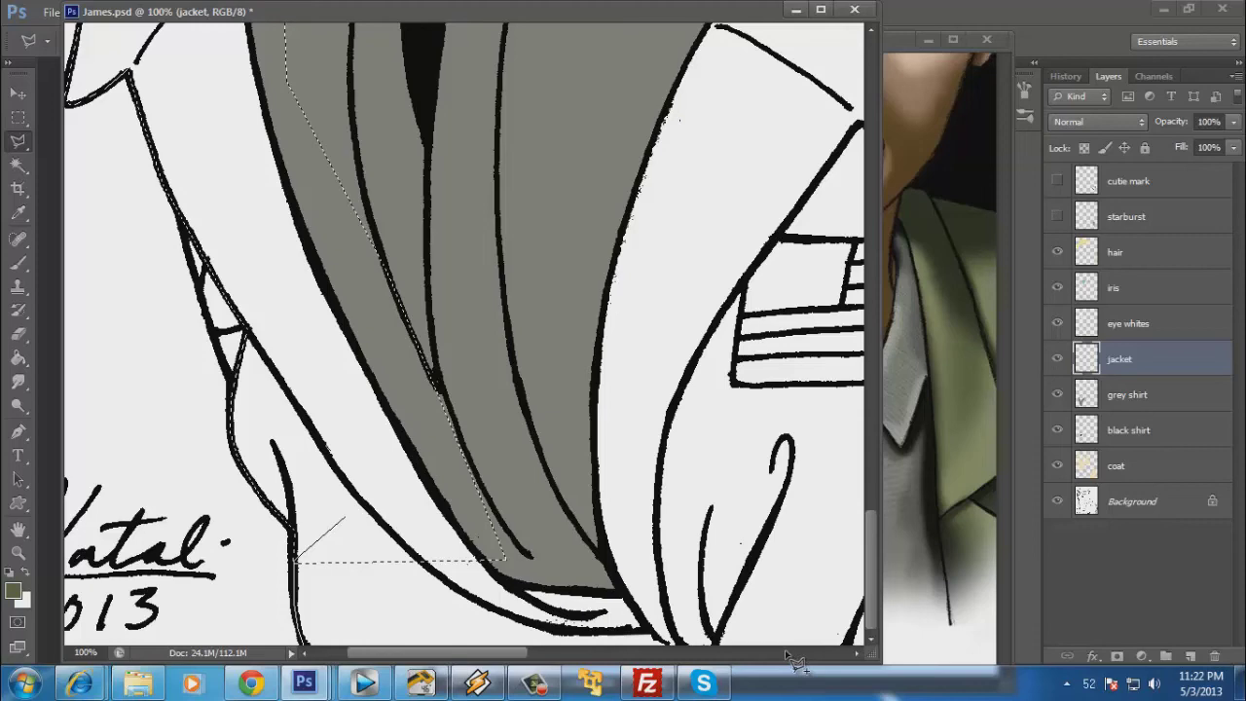
key("space")
mouse_move(793, 636)
left_mouse_down()
mouse_move(486, 589)
mouse_move(195, 514)
mouse_move(35, 506)
left_mouse_up()
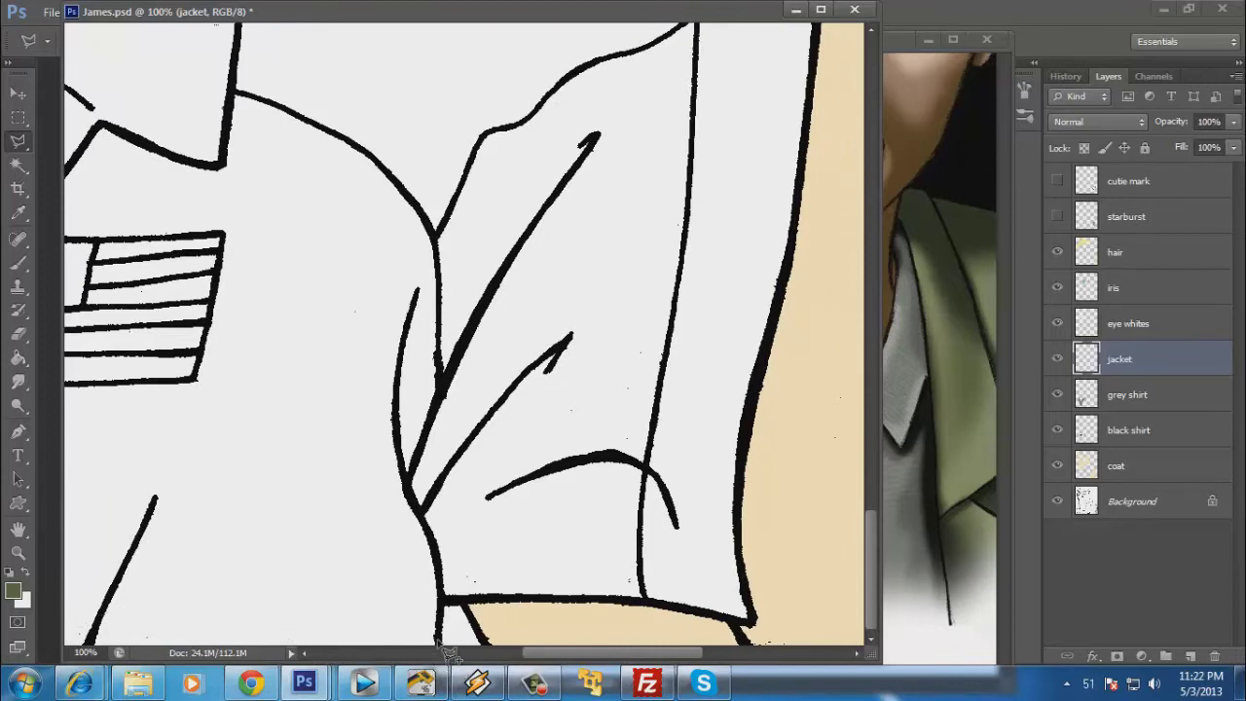
Trace the jacket outline along the sleeve's bottom edge and up the arm.
left_click(440, 604)
left_click(465, 606)
left_click(521, 632)
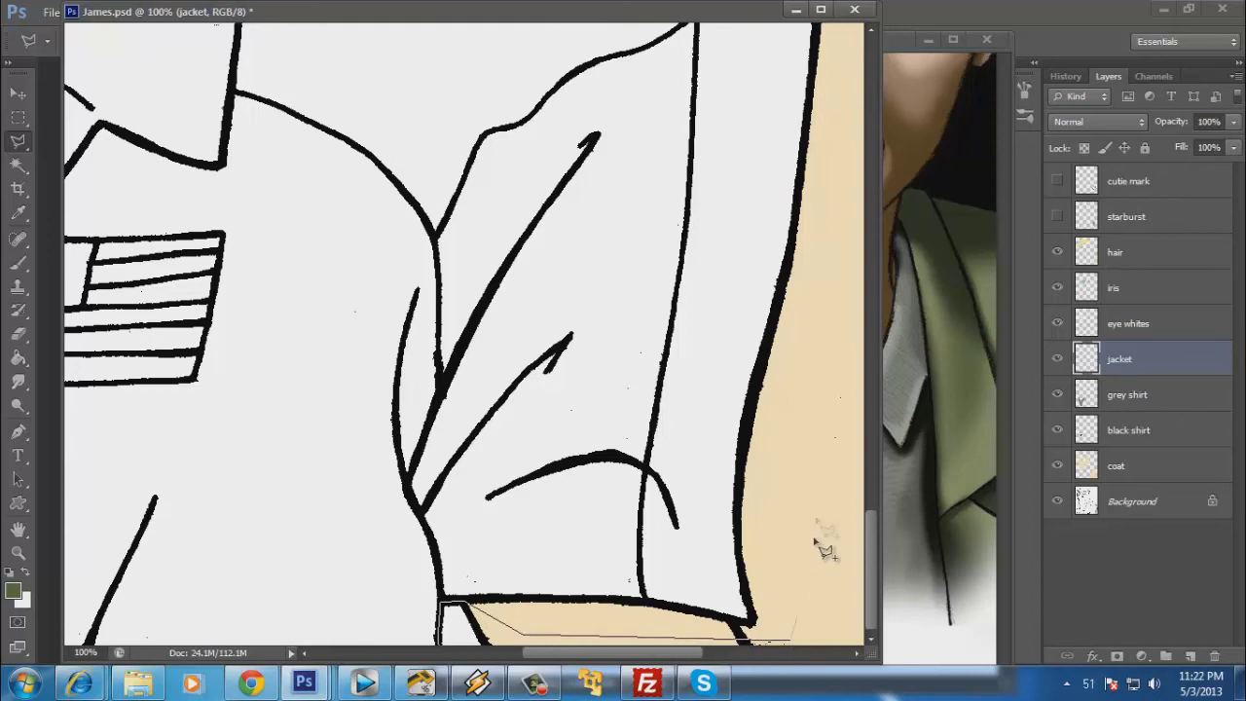
left_click_drag(734, 425, 501, 623)
left_click(732, 106)
left_click_drag(723, 134, 668, 439)
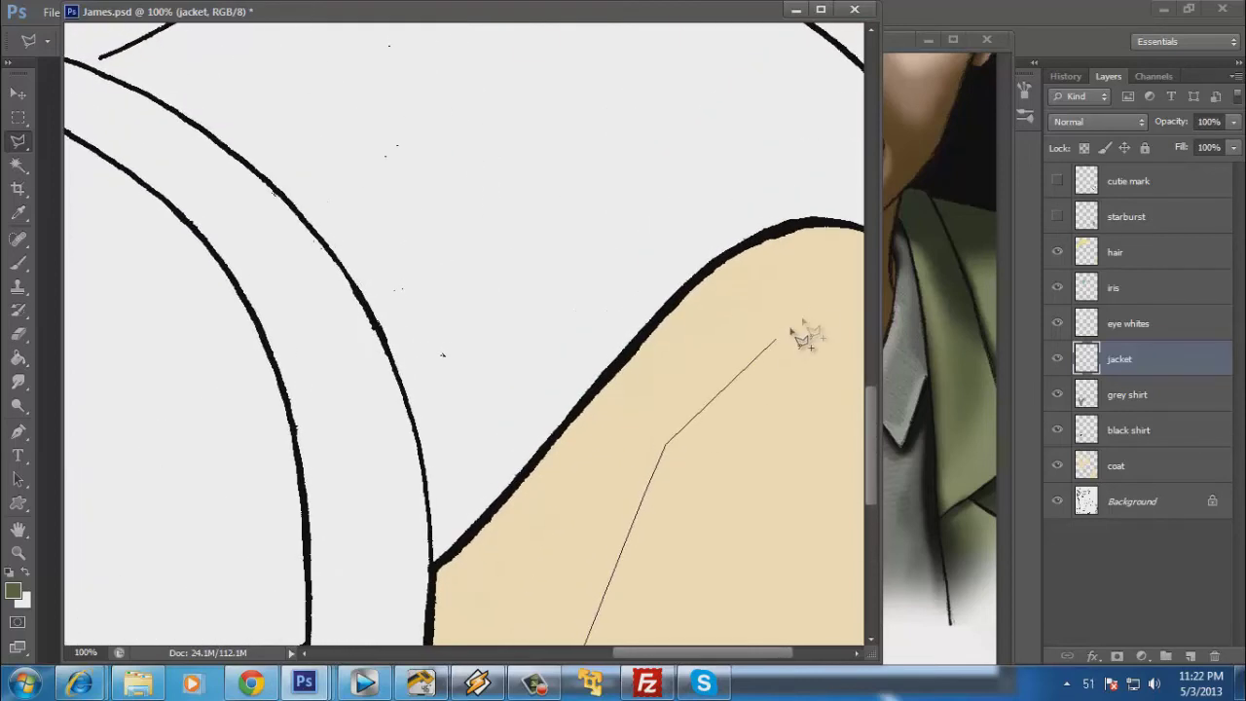
left_click(811, 307)
Continue the outline along the hair strands' edge toward the top of the shoulder.
left_click_drag(613, 326, 375, 331)
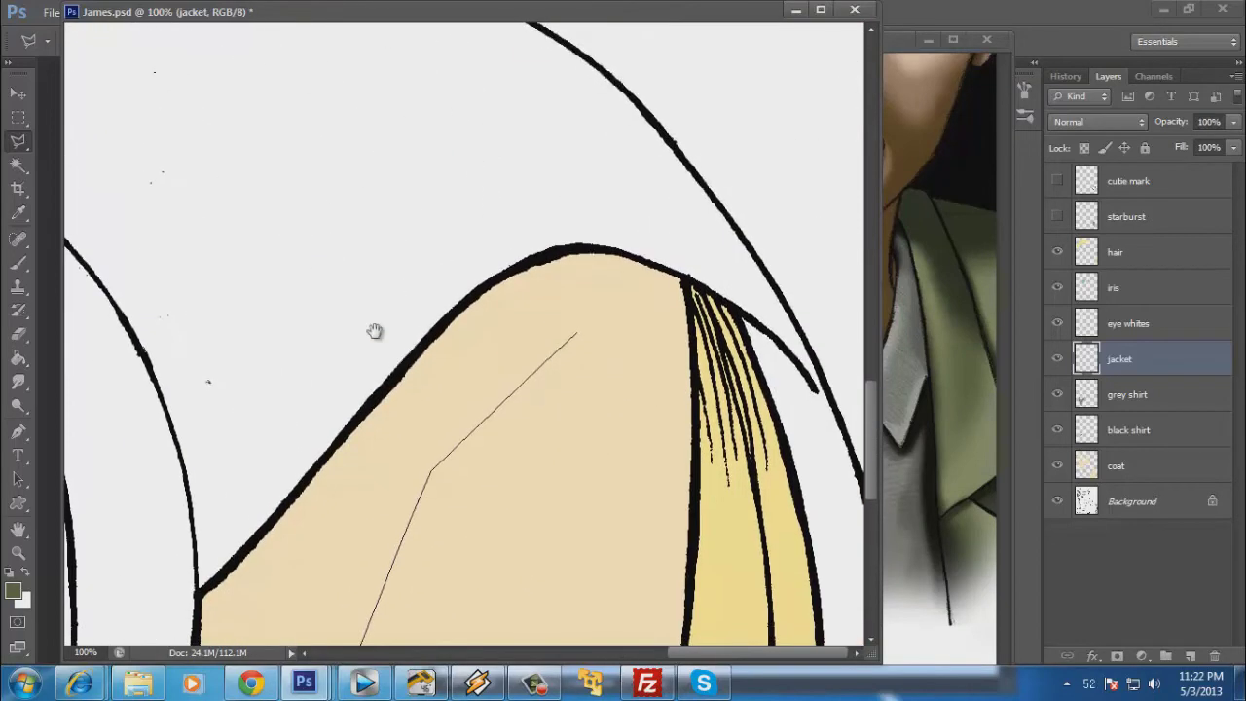
left_click(682, 281)
left_click(757, 516)
mouse_move(711, 443)
left_mouse_down()
mouse_move(646, 89)
mouse_move(603, 67)
left_mouse_up()
left_click(780, 239)
left_click(817, 290)
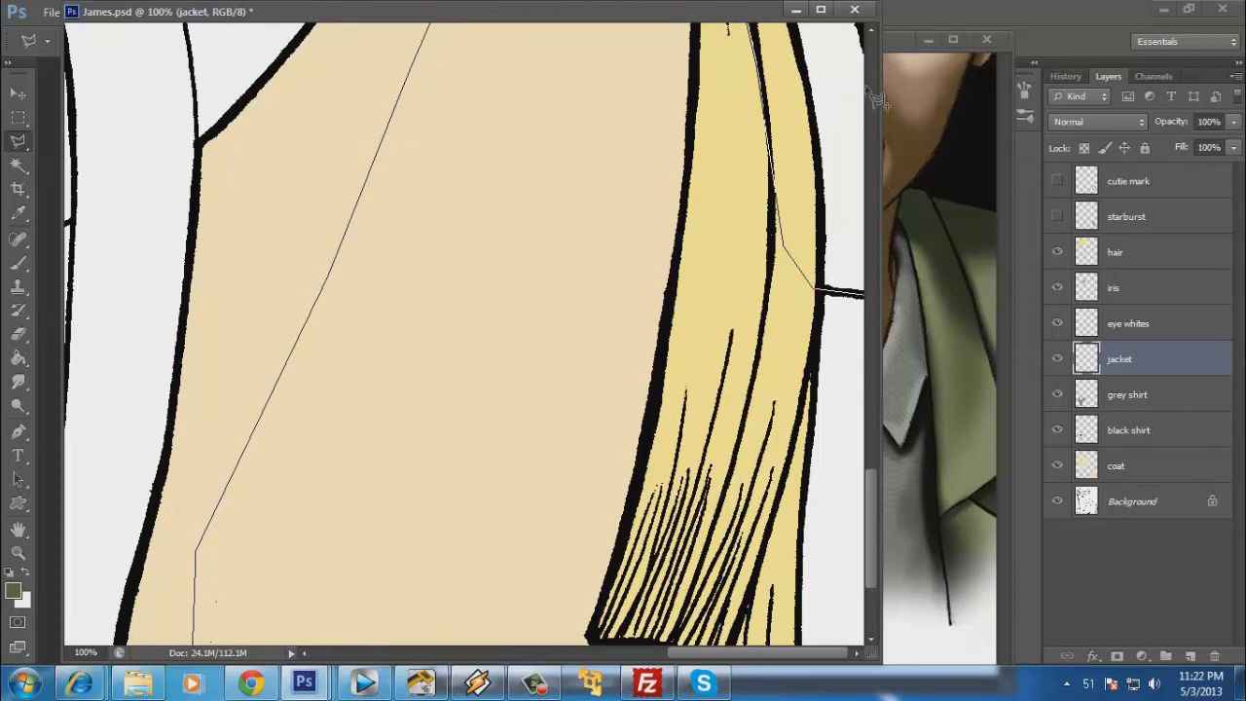
left_click_drag(820, 125, 764, 428)
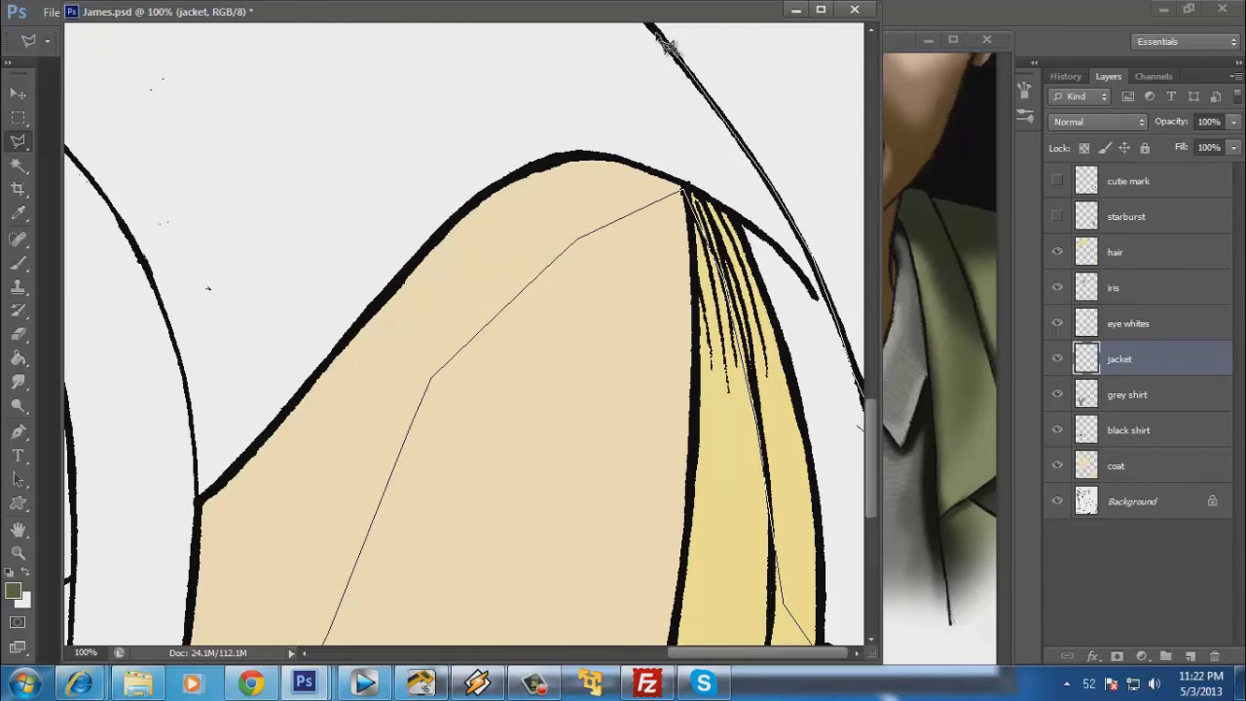
left_click_drag(716, 154, 745, 322)
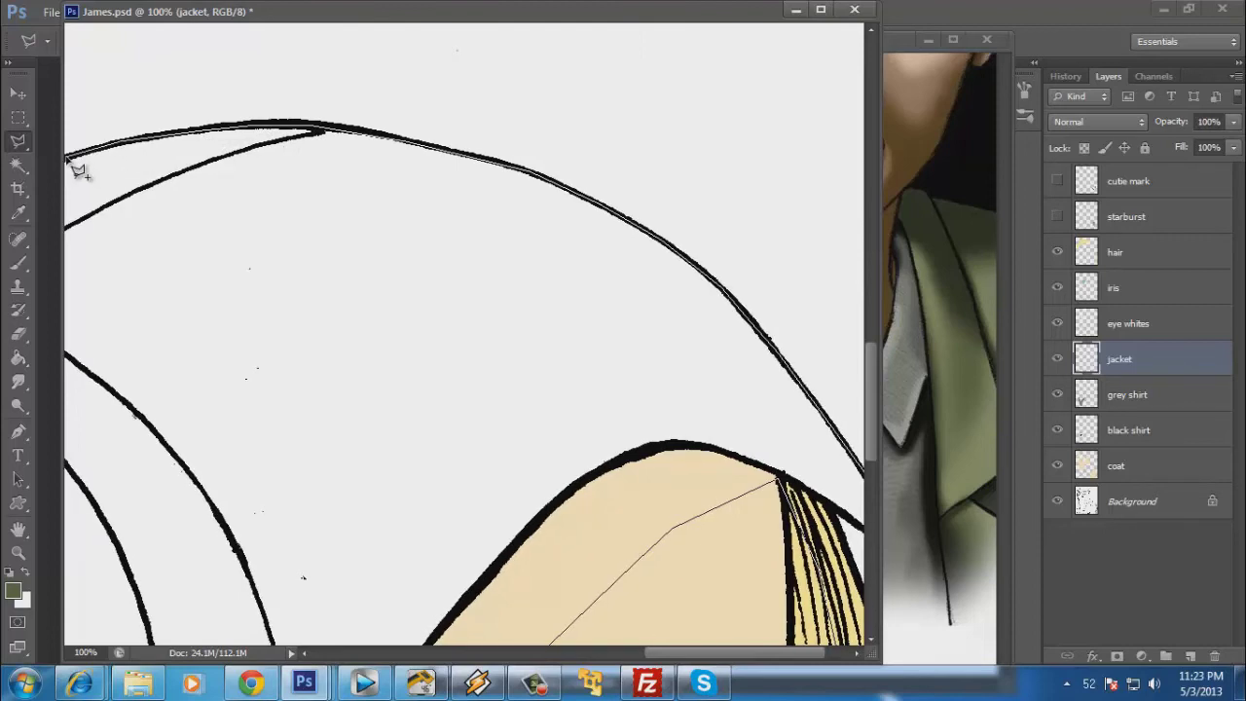
Trace selection points from the shoulder across the bend and along the collar to its tip.
mouse_move(73, 165)
left_mouse_down()
mouse_move(225, 117)
mouse_move(523, 91)
mouse_move(526, 117)
left_mouse_up()
left_click(525, 119)
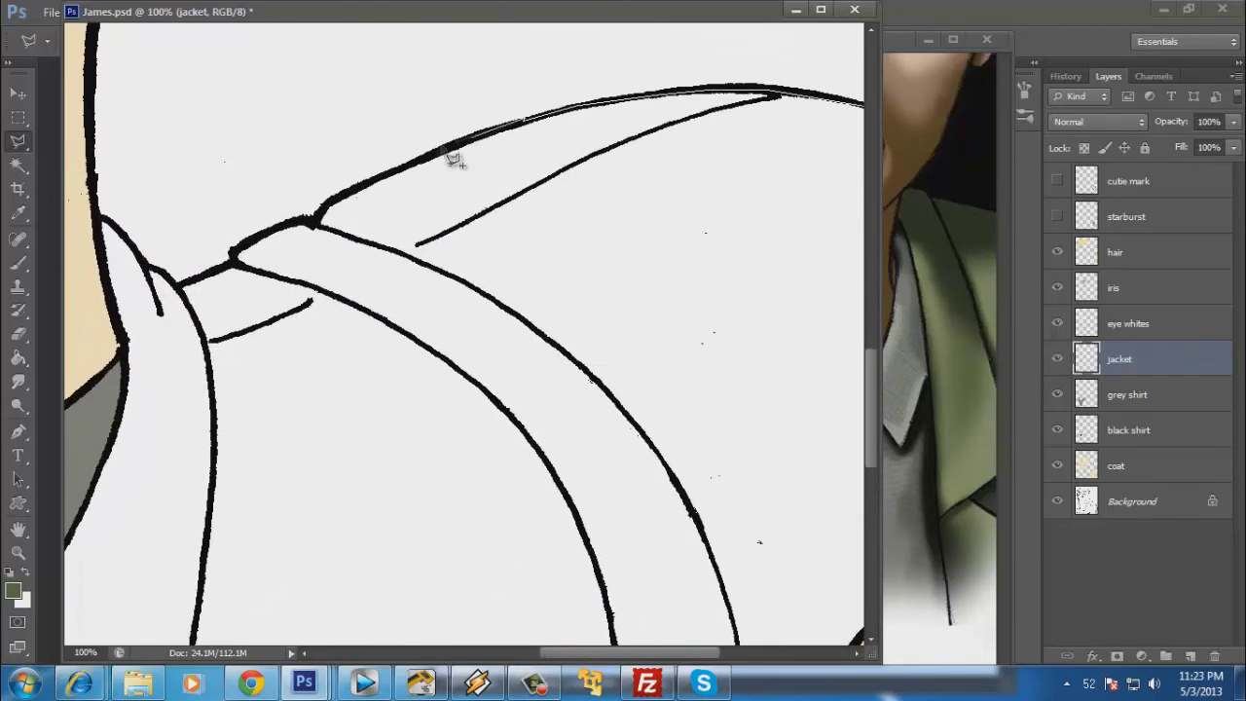
left_click(322, 204)
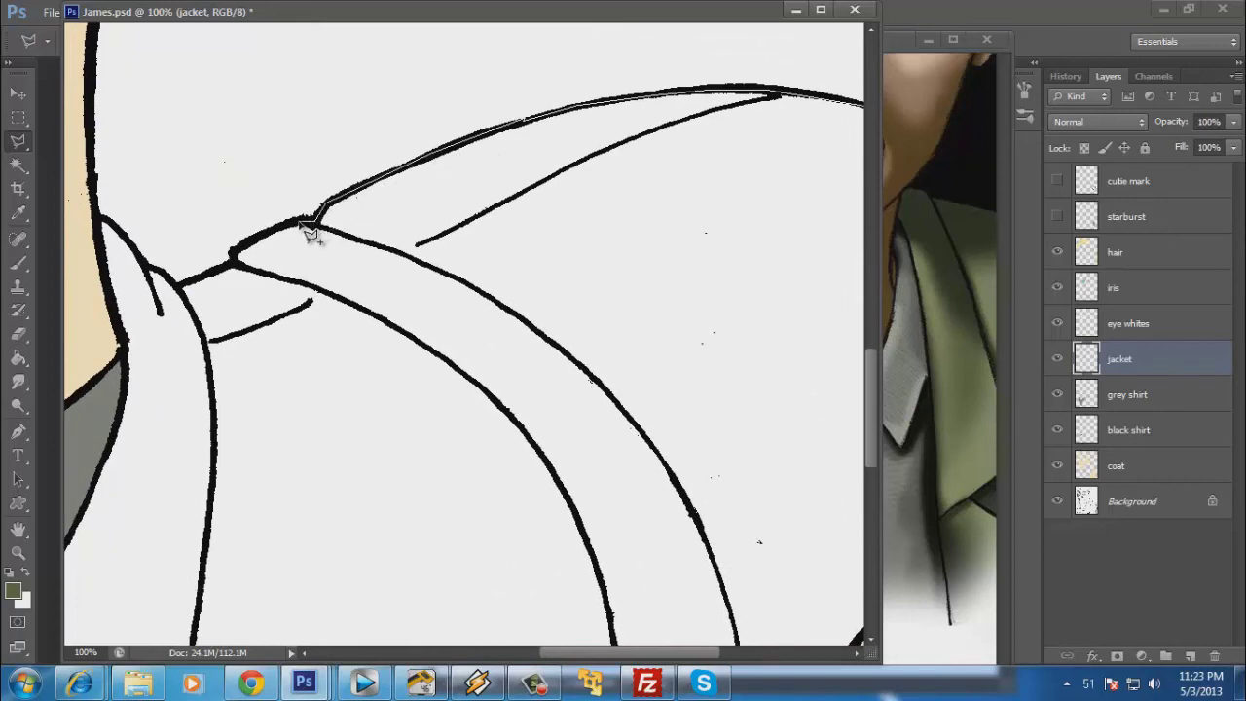
left_click(311, 226)
left_click(234, 252)
left_click(236, 261)
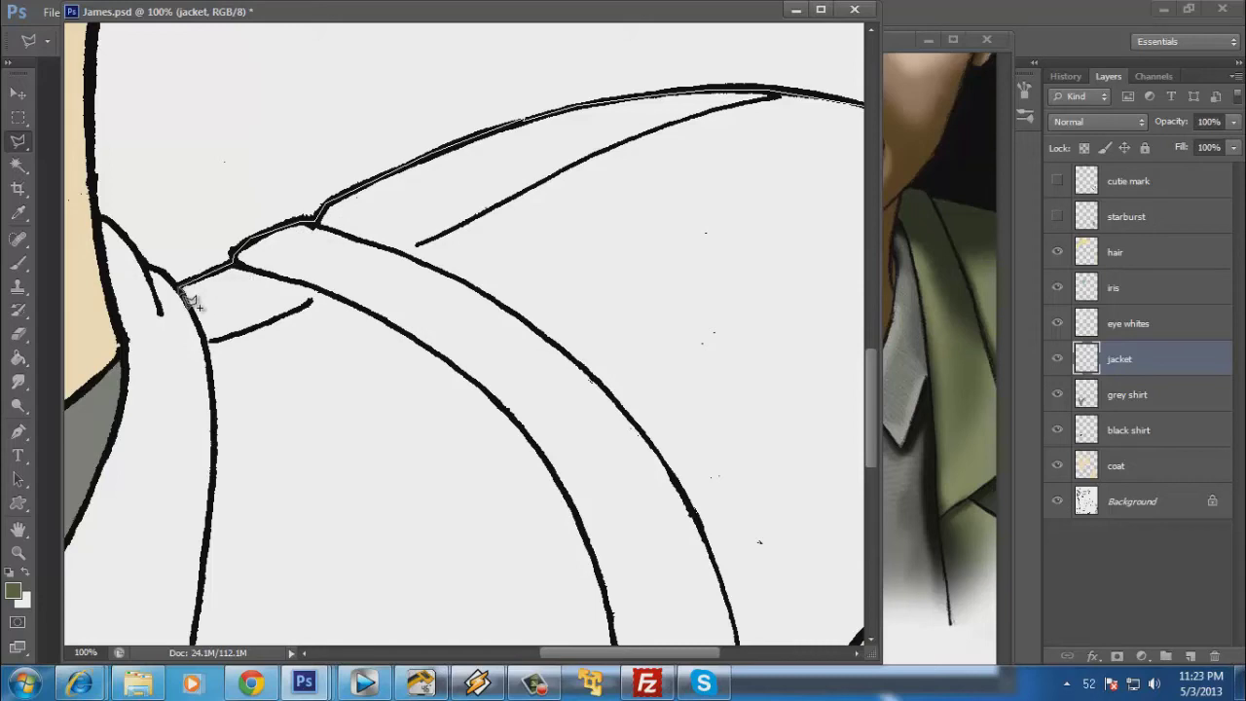
left_click(175, 284)
Continue the outline around the collar tip, up the neck and down toward the lapel.
left_click(148, 259)
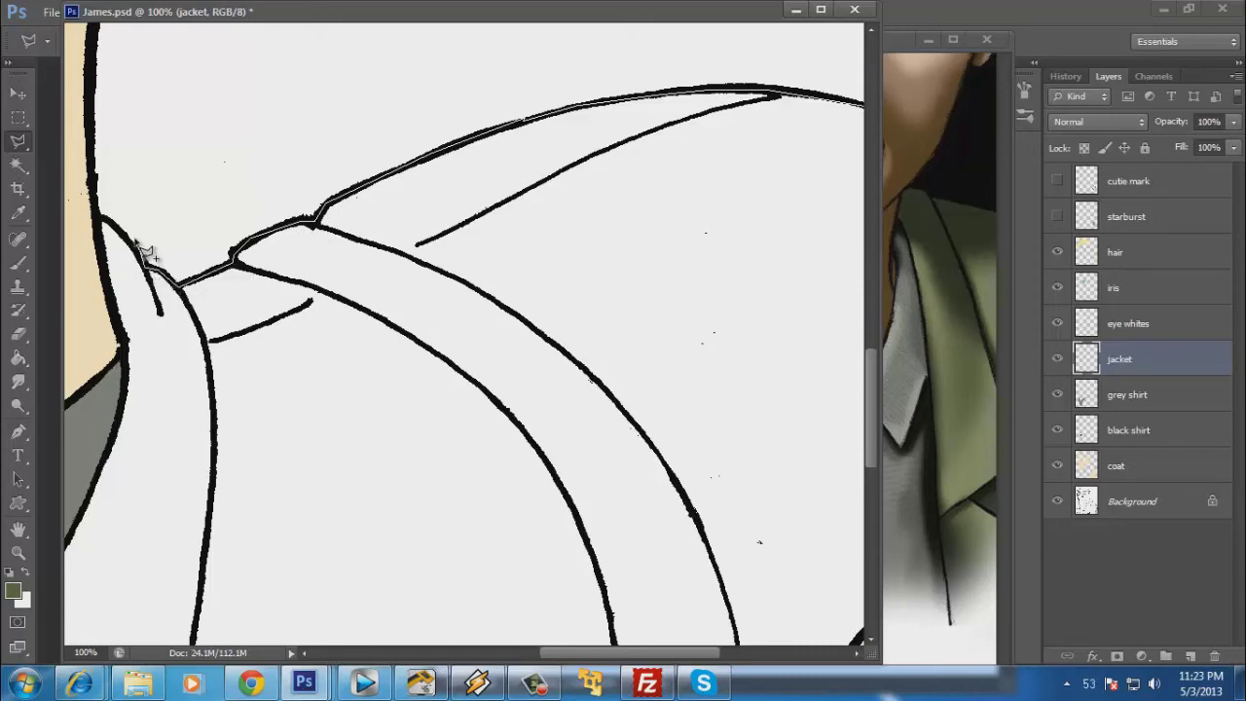
left_click(126, 233)
left_click(94, 220)
left_click(79, 250)
left_click(95, 336)
Extend the outline down the lapel line to the flag pocket and close it.
mouse_move(117, 403)
left_mouse_down()
mouse_move(194, 278)
mouse_move(402, 161)
mouse_move(497, 157)
left_mouse_up()
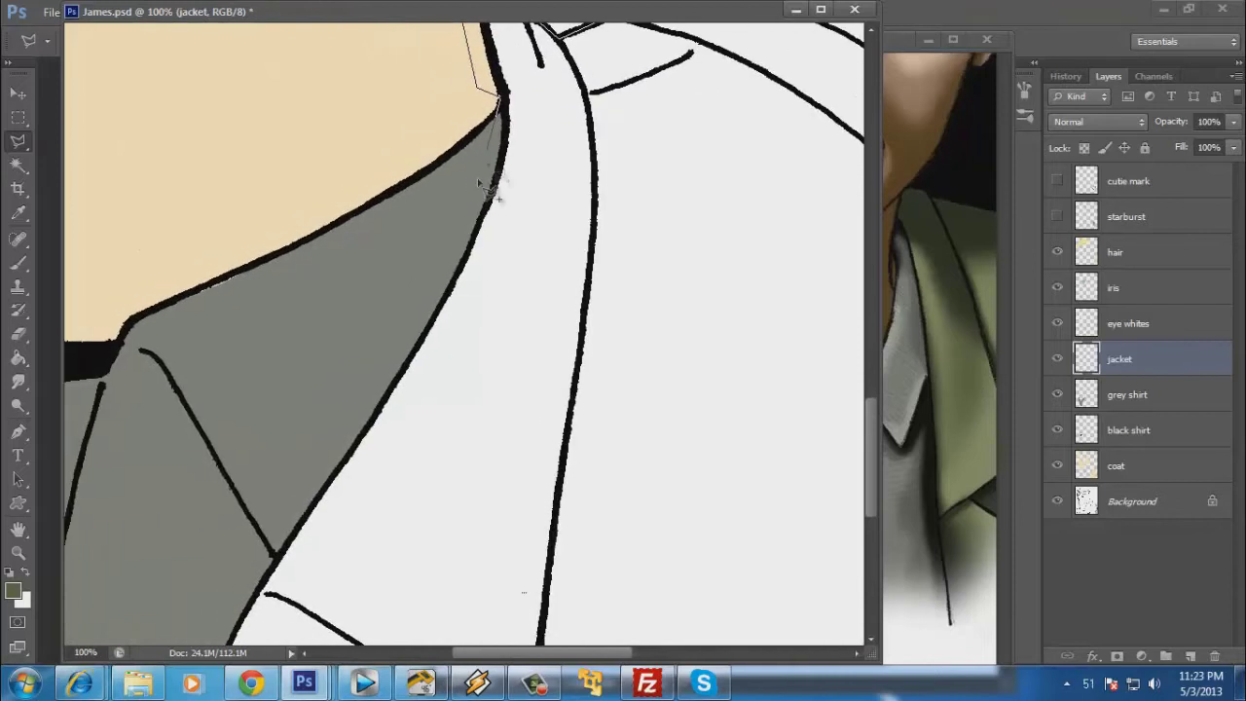
left_click(298, 378)
mouse_move(175, 511)
left_mouse_down()
mouse_move(341, 208)
mouse_move(404, 158)
mouse_move(399, 214)
left_mouse_up()
left_click(348, 328)
left_click(301, 451)
left_click_drag(289, 495, 343, 163)
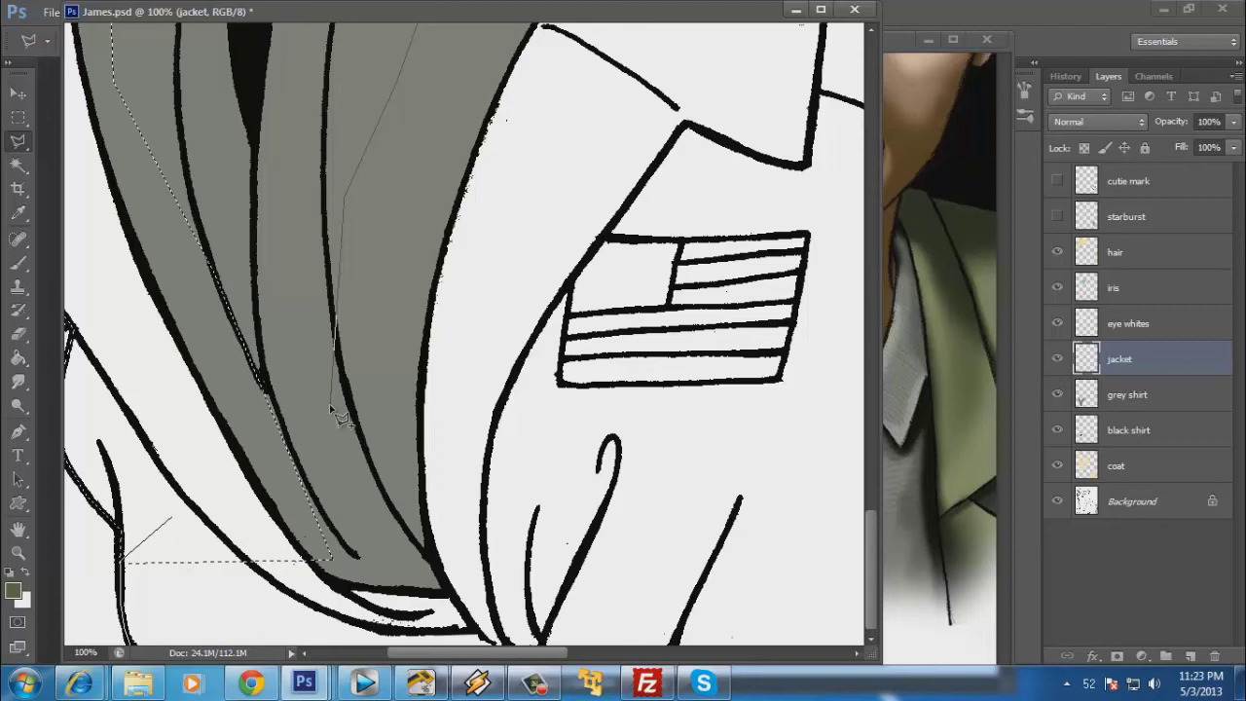
double_click(353, 556)
Trace the selection along the outer hair outline beside the collar and shoulder.
left_click_drag(423, 342, 334, 576)
scroll(425, 130, "up", 5)
scroll(425, 129, "up", 5)
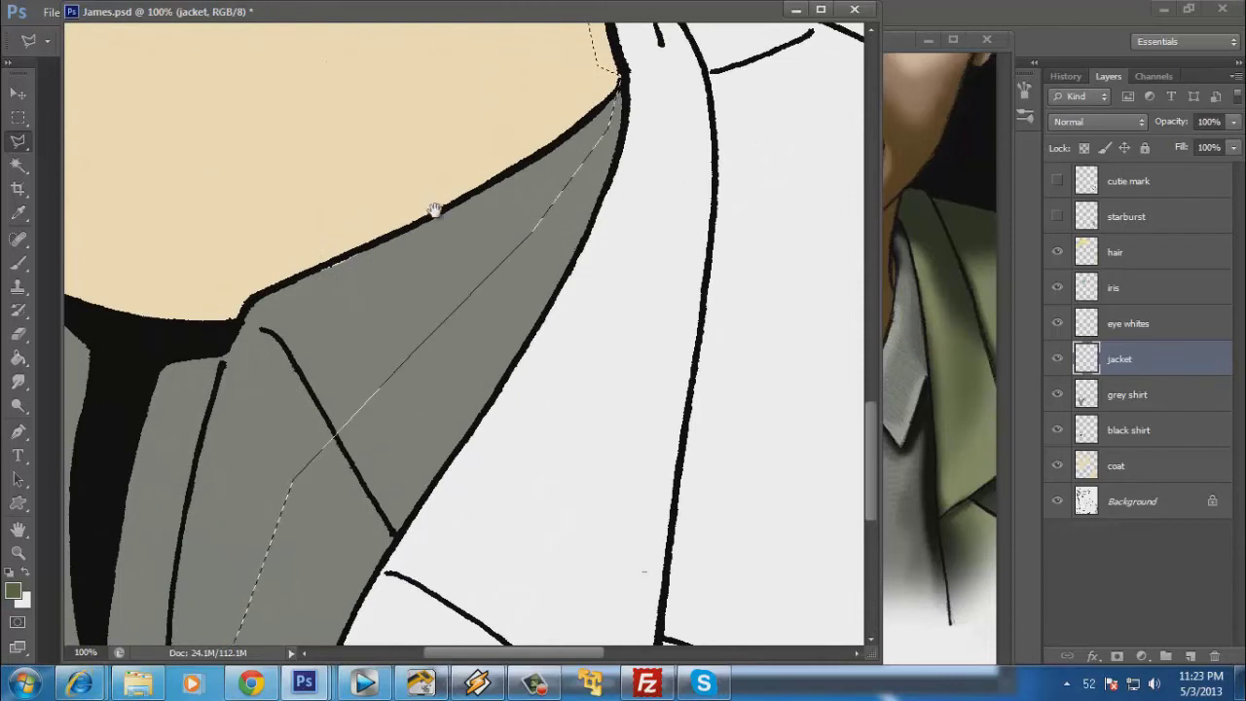
left_click_drag(567, 174, 314, 339)
left_click_drag(600, 156, 54, 237)
left_click_drag(593, 237, 289, 158)
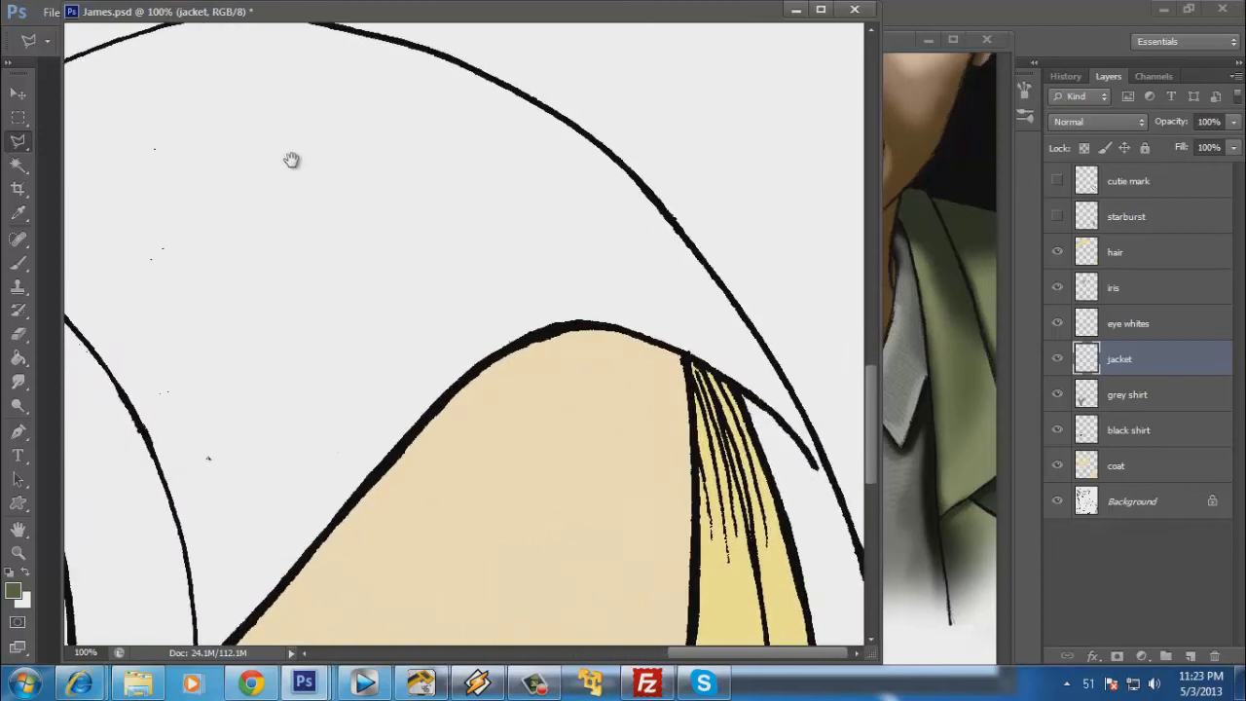
left_click_drag(646, 438, 549, 243)
left_click_drag(695, 314, 590, 230)
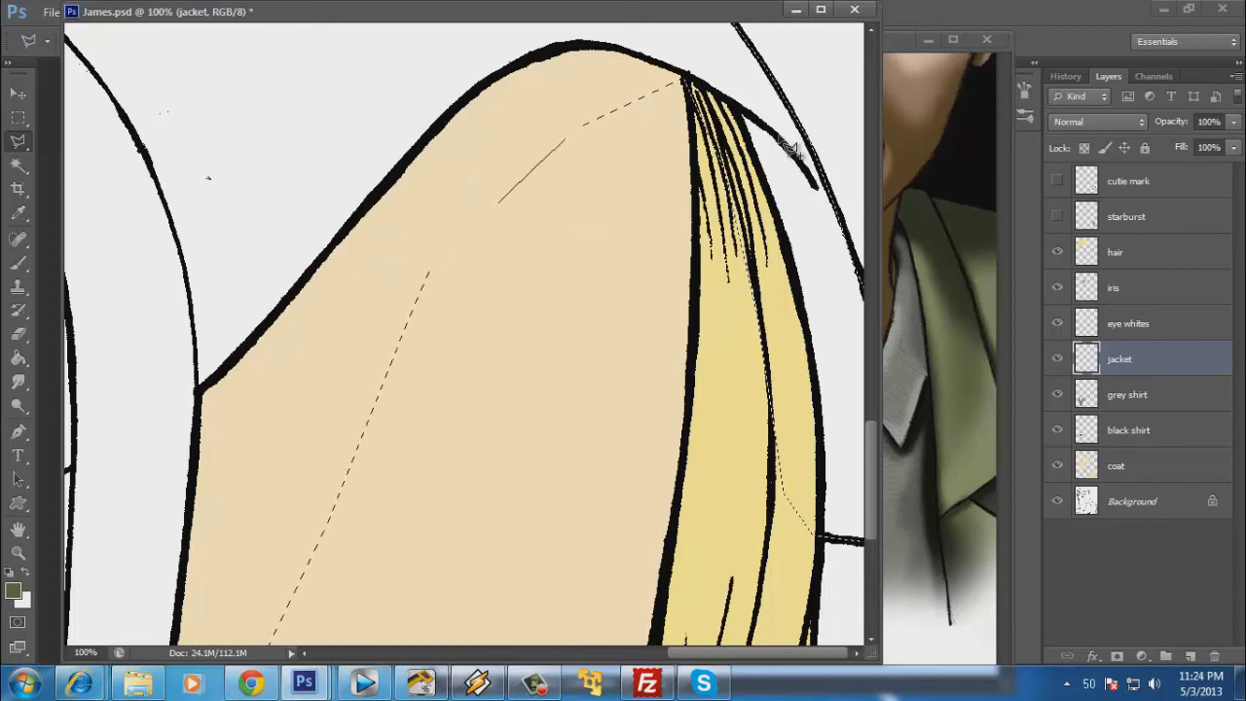
mouse_move(835, 198)
left_mouse_down()
mouse_move(840, 248)
mouse_move(859, 259)
mouse_move(870, 298)
mouse_move(854, 329)
mouse_move(809, 292)
mouse_move(717, 125)
left_mouse_up()
Continue the outline along the shoulder edge and the jacket's top curve to its top corner.
key("space")
mouse_move(699, 323)
left_mouse_down()
mouse_move(640, 309)
mouse_move(593, 147)
mouse_move(617, 387)
mouse_move(596, 249)
mouse_move(542, 571)
left_mouse_up()
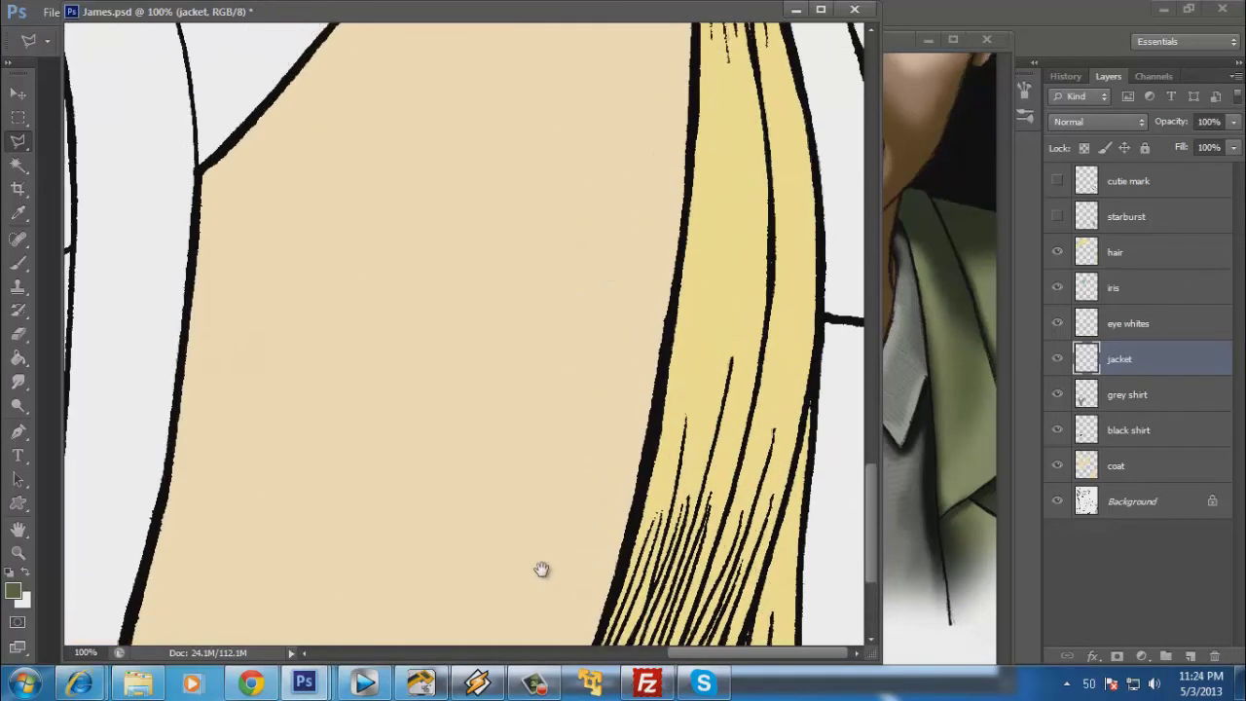
left_click_drag(611, 130, 587, 325)
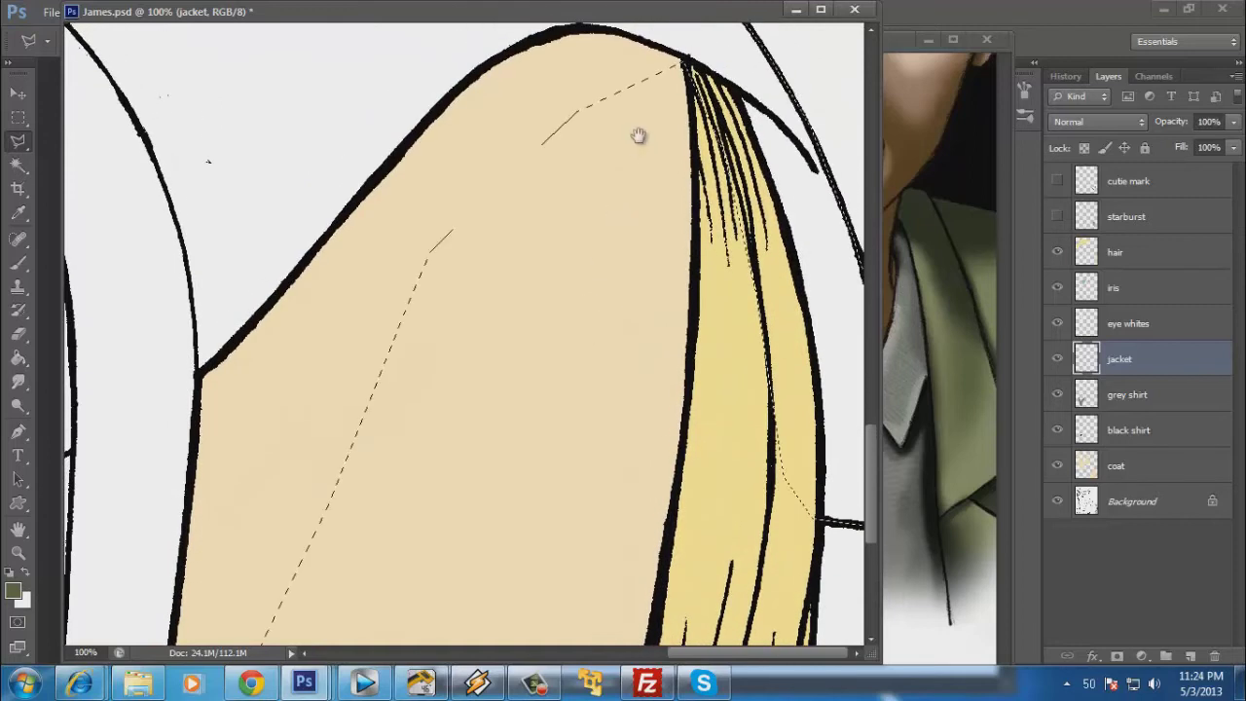
left_click_drag(636, 133, 606, 356)
left_click_drag(525, 130, 607, 292)
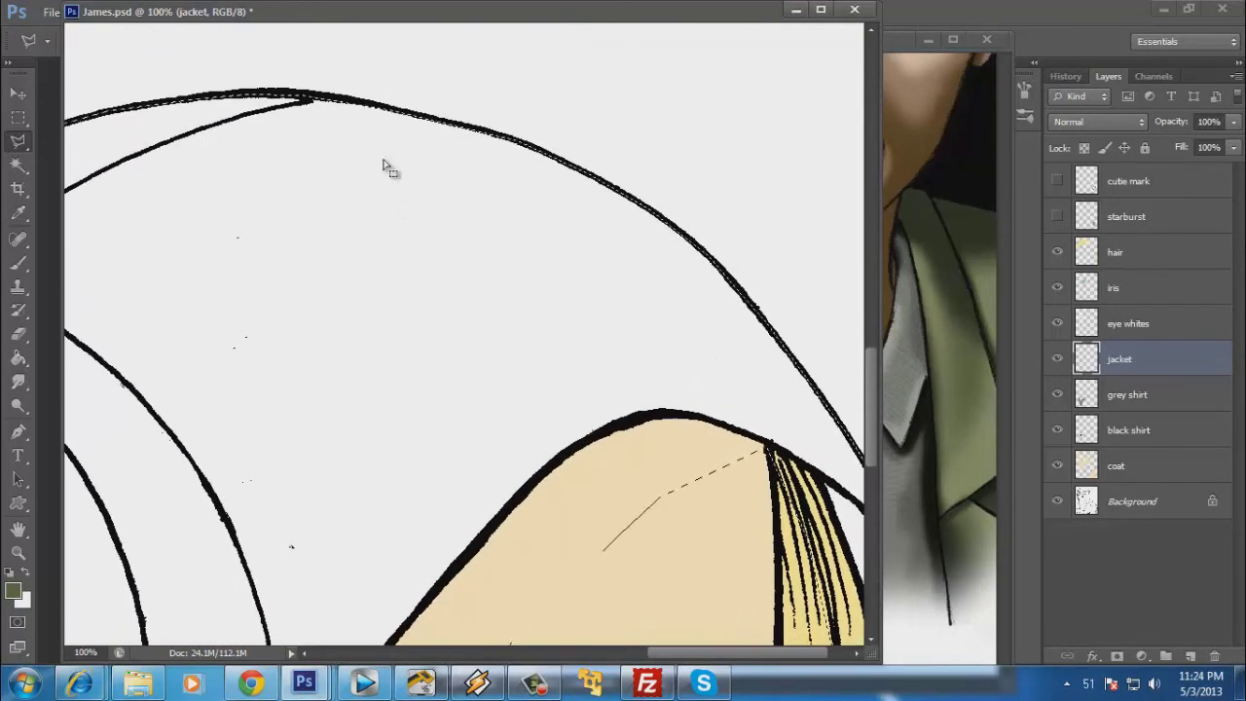
left_click(425, 183)
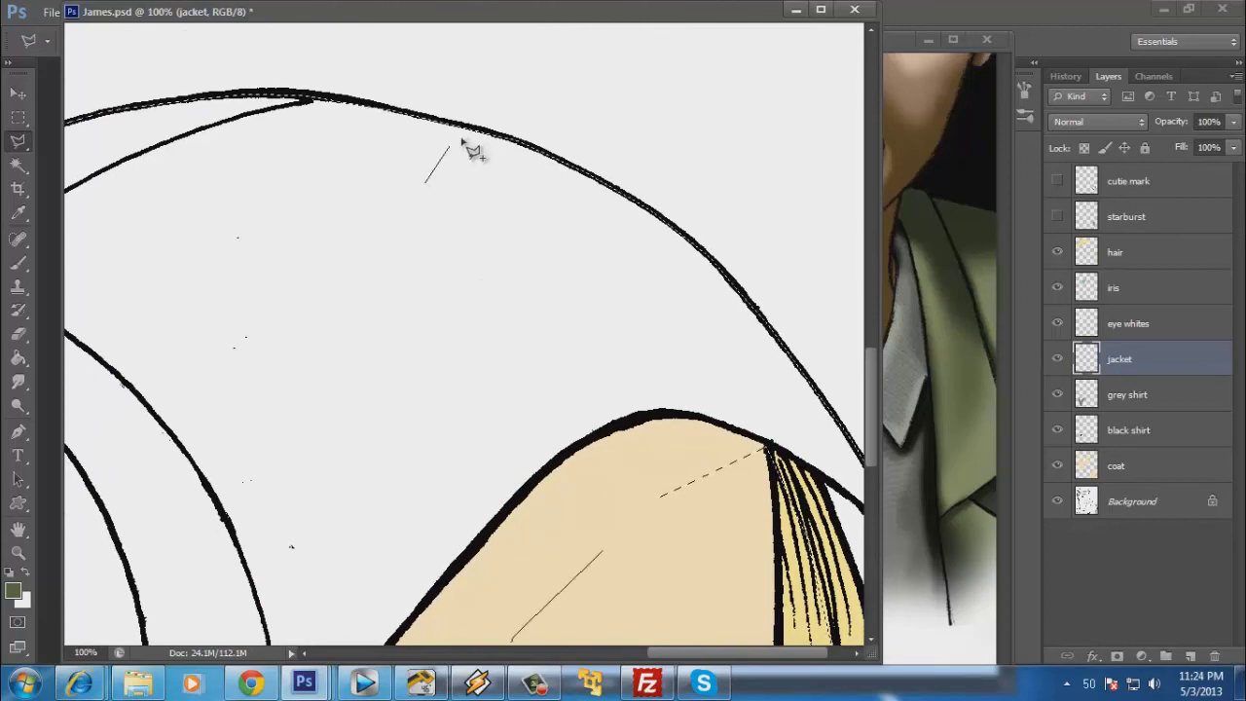
left_click(517, 144)
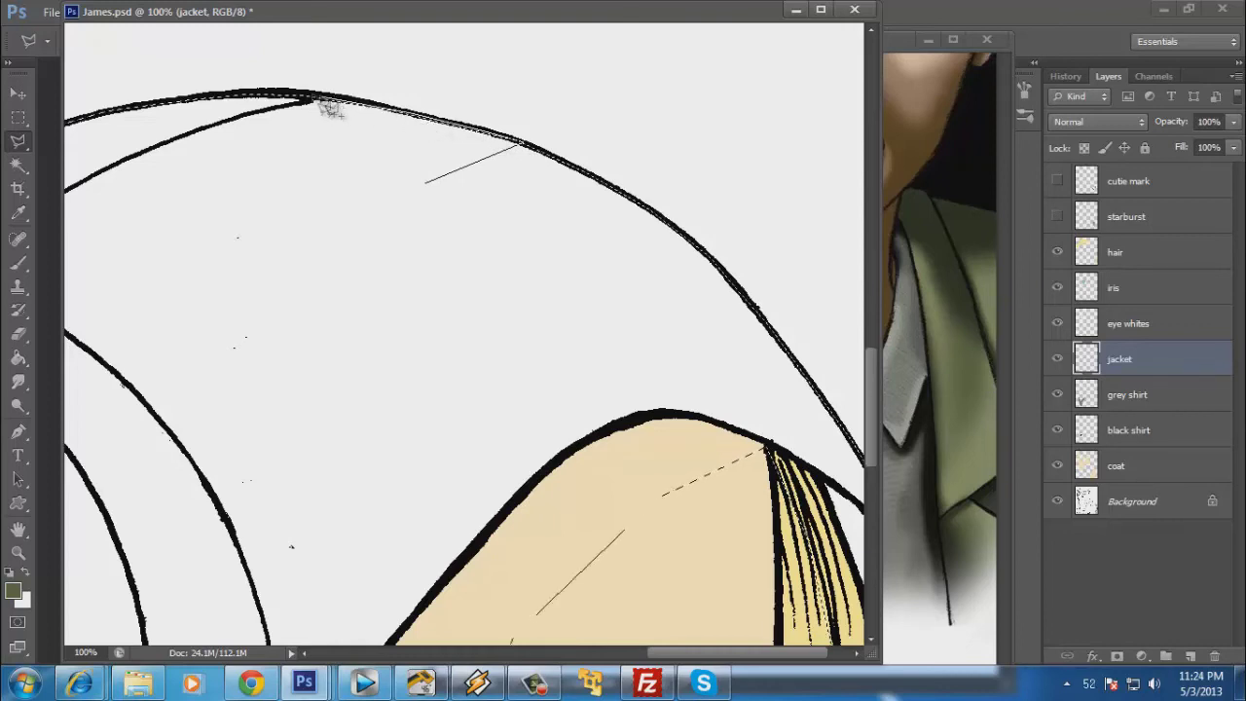
left_click(241, 97)
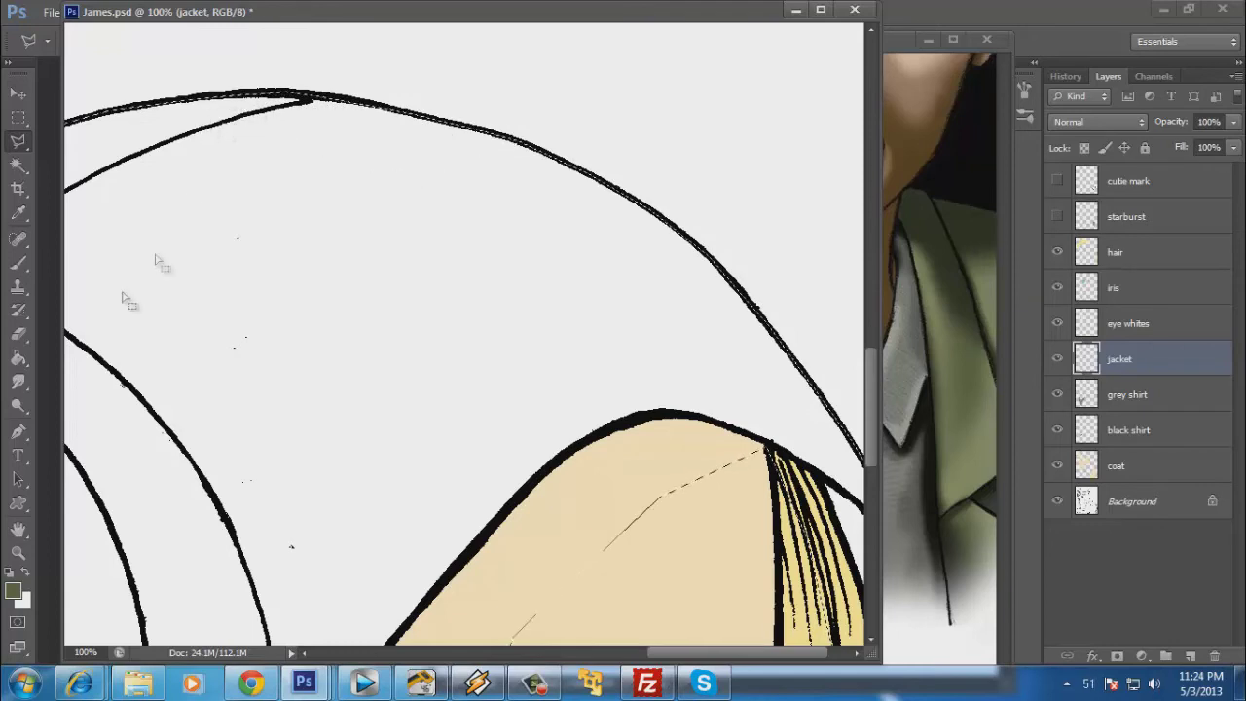
left_click(19, 554)
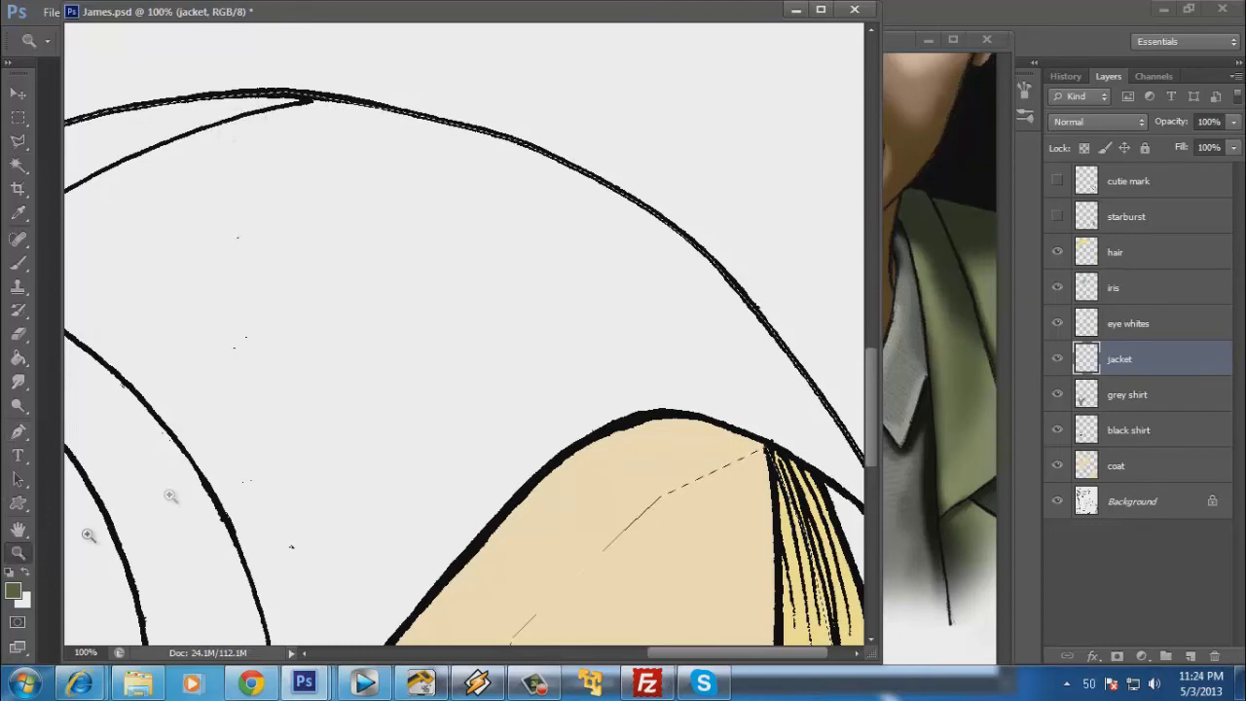
Fill the jacket selection with olive green using the Paint Bucket.
left_click(403, 306, "alt")
left_click(403, 300, "alt")
left_click(401, 297, "alt")
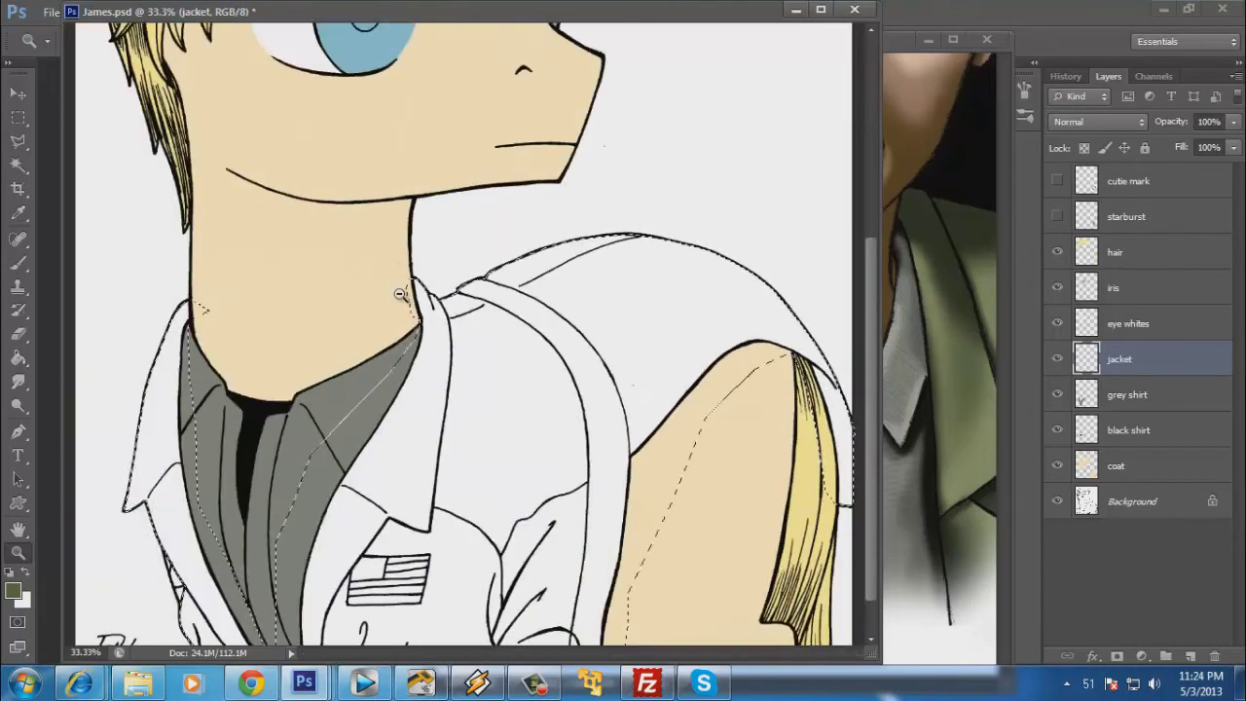
left_click(399, 295, "alt")
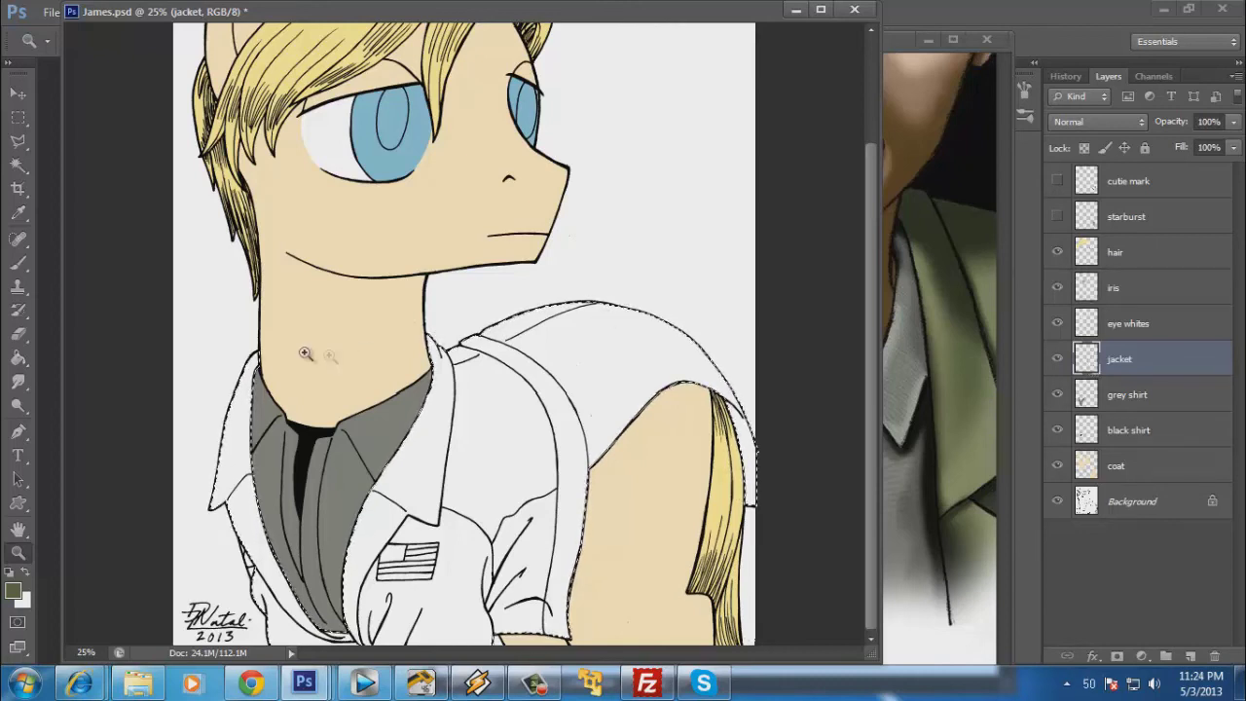
left_click(18, 358)
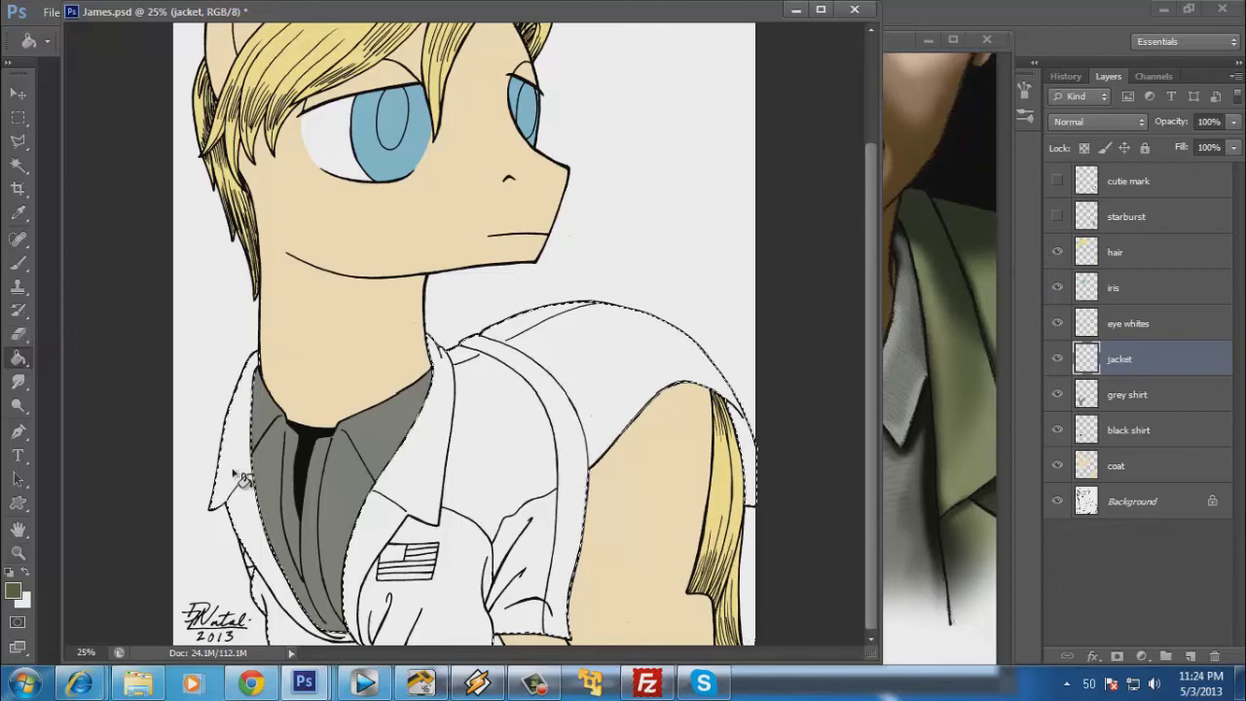
left_click(236, 478)
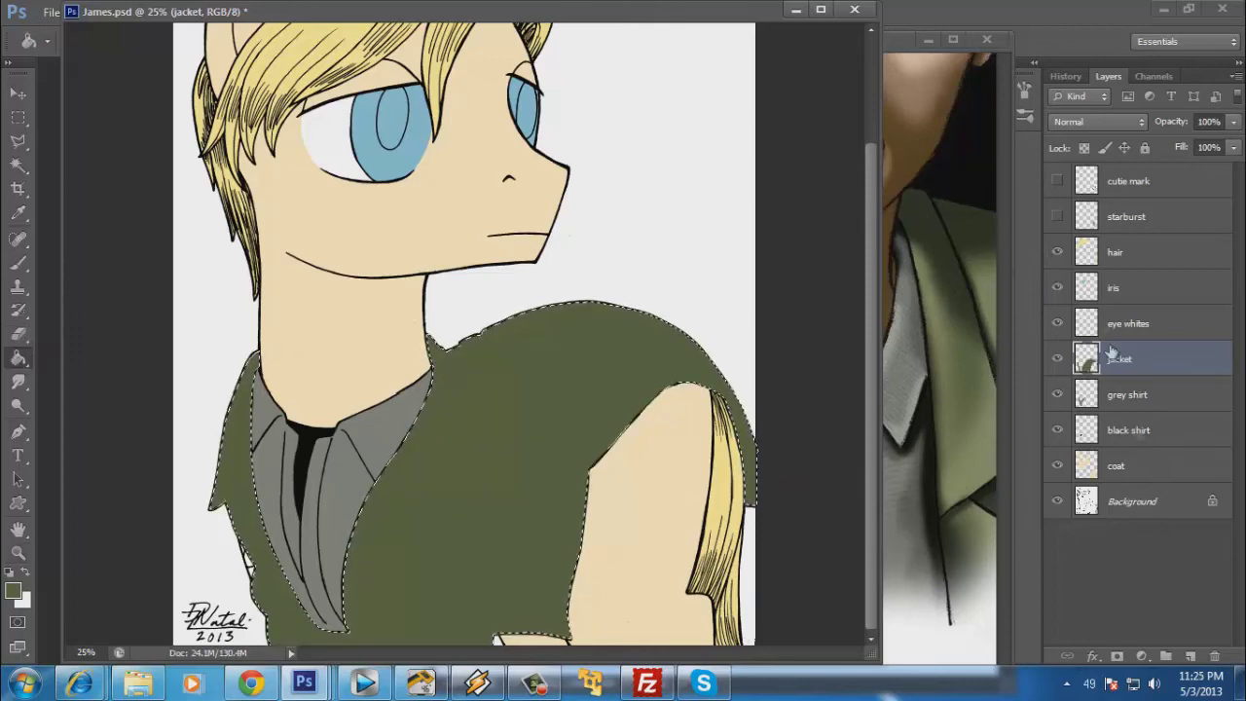
Set the jacket layer's blend mode to Multiply and drop the selection.
left_click(1141, 123)
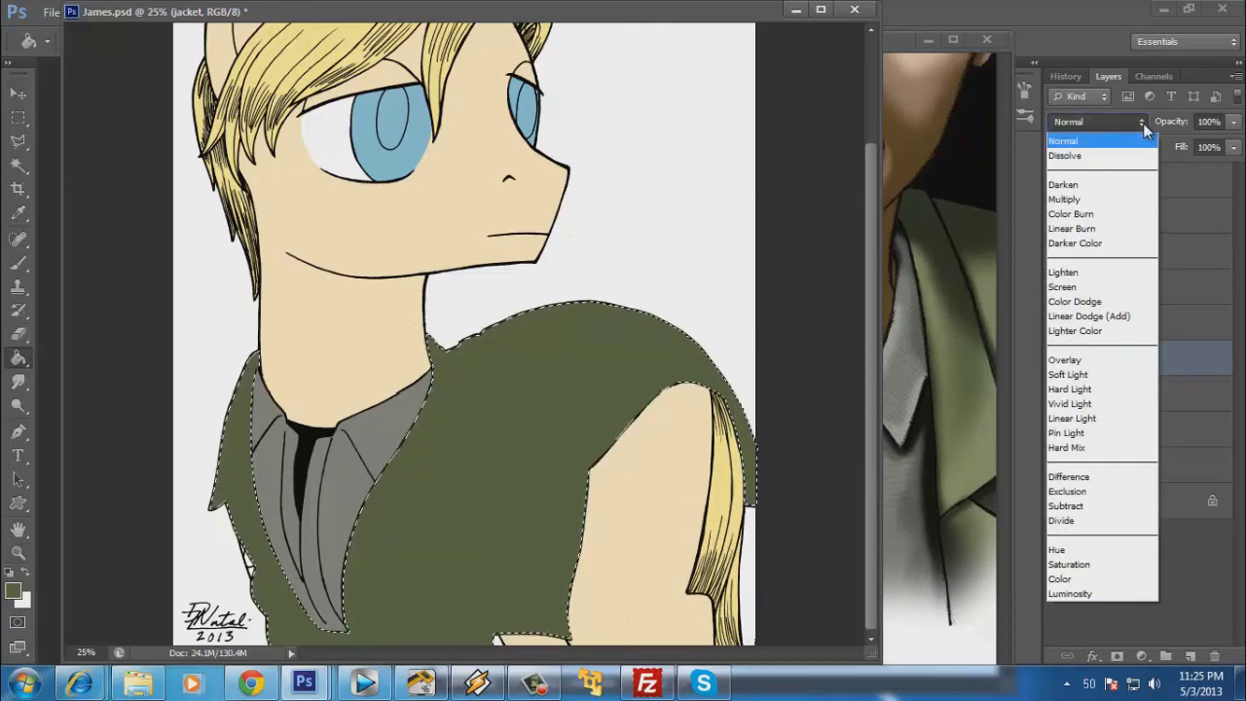
left_click(1112, 200)
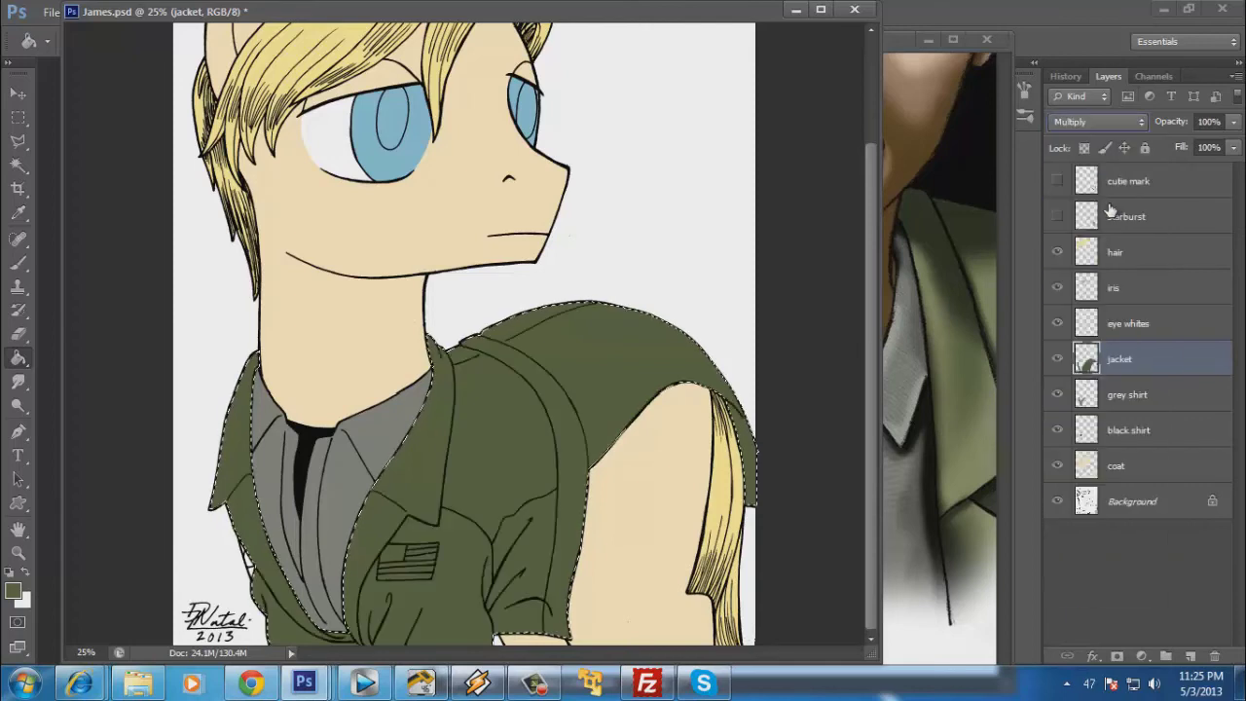
left_click(17, 117)
left_click(385, 224)
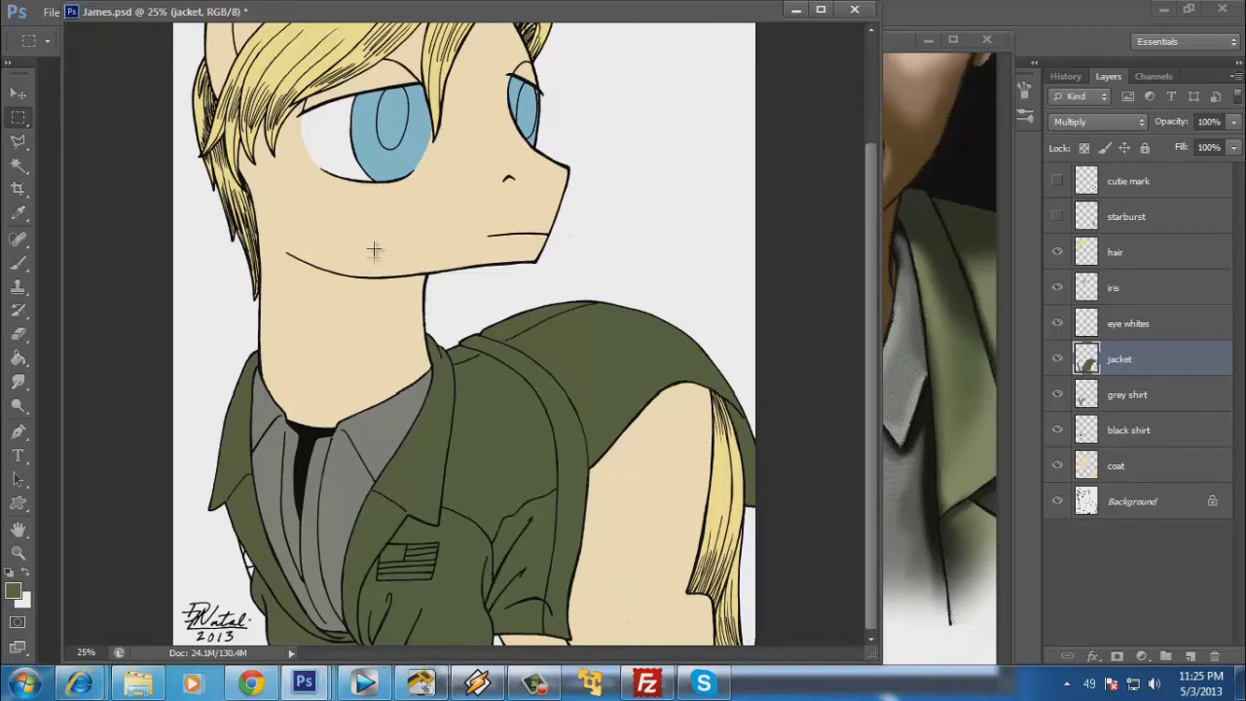
mouse_move(454, 315)
left_mouse_down()
mouse_move(452, 404)
mouse_move(454, 290)
left_mouse_up()
left_click(18, 552)
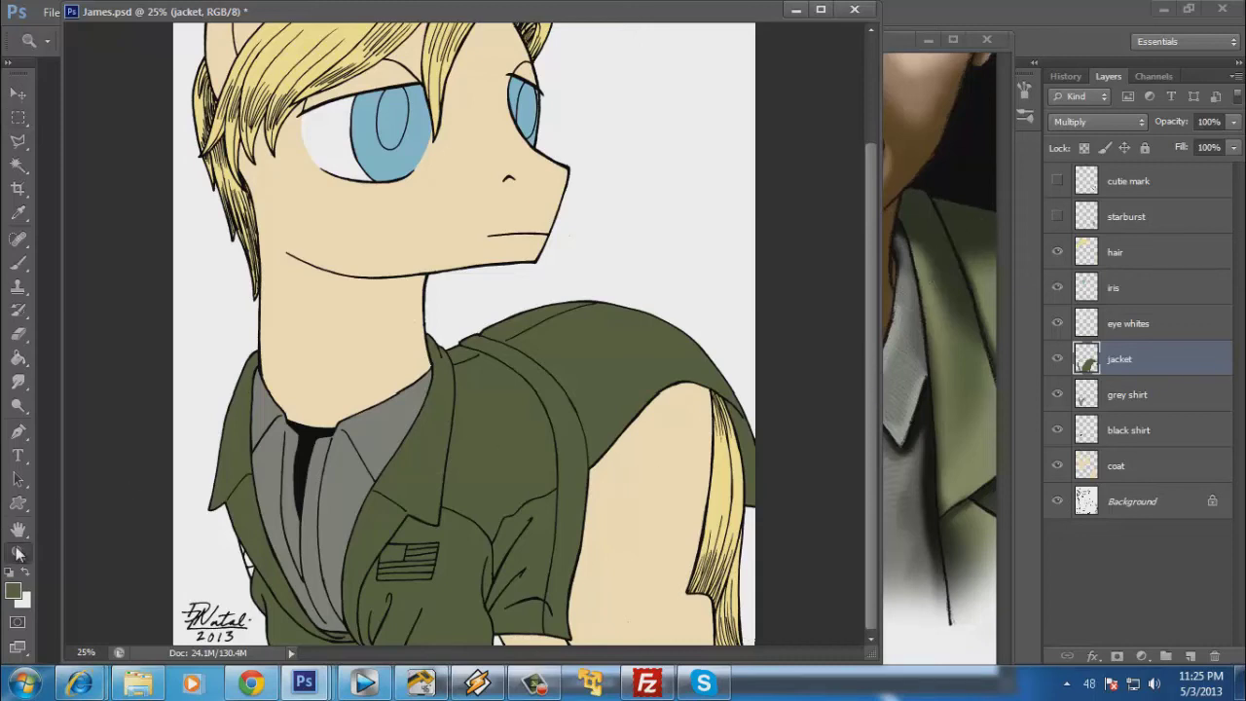
left_click(569, 503)
left_click(460, 536)
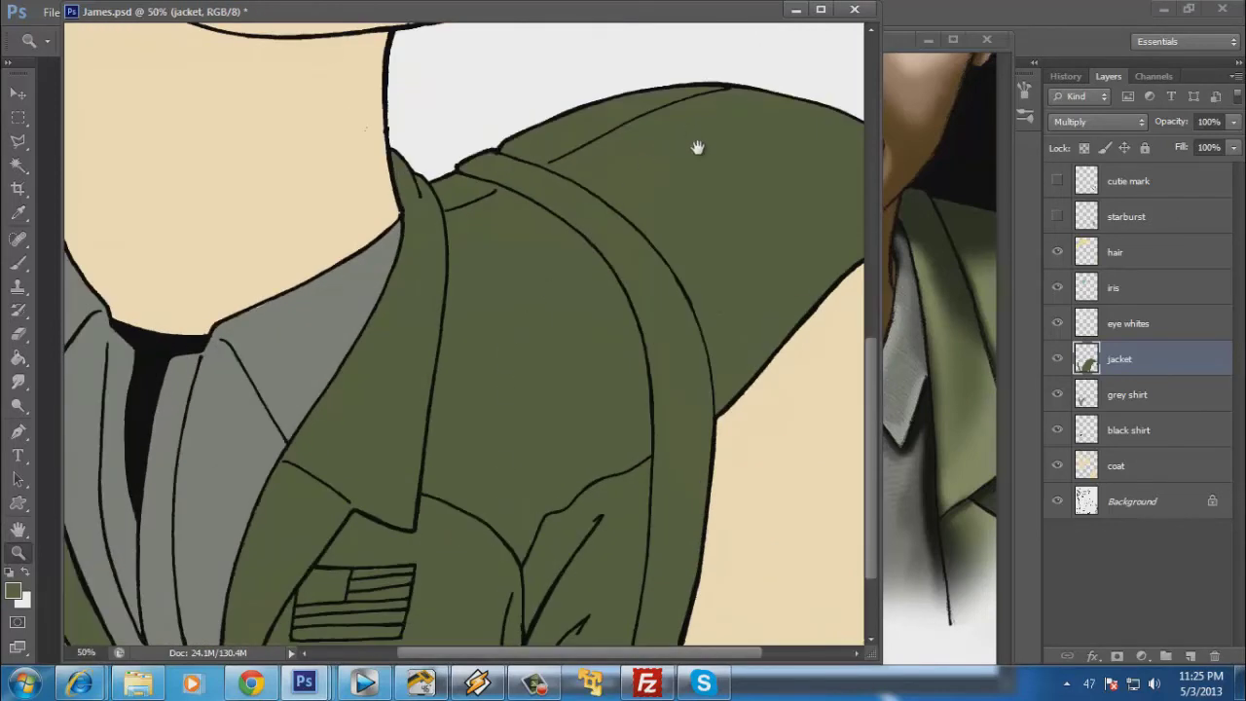
mouse_move(545, 364)
left_mouse_down()
mouse_move(693, 278)
mouse_move(671, 195)
left_mouse_up()
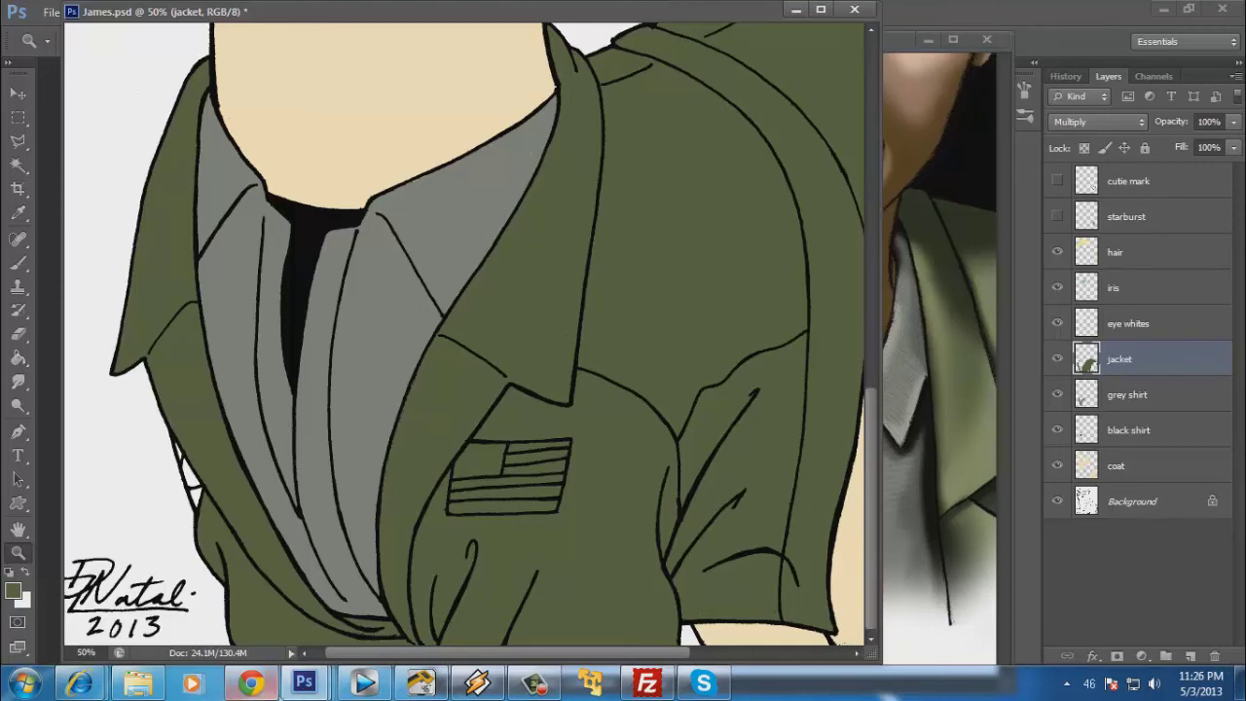
mouse_move(305, 688)
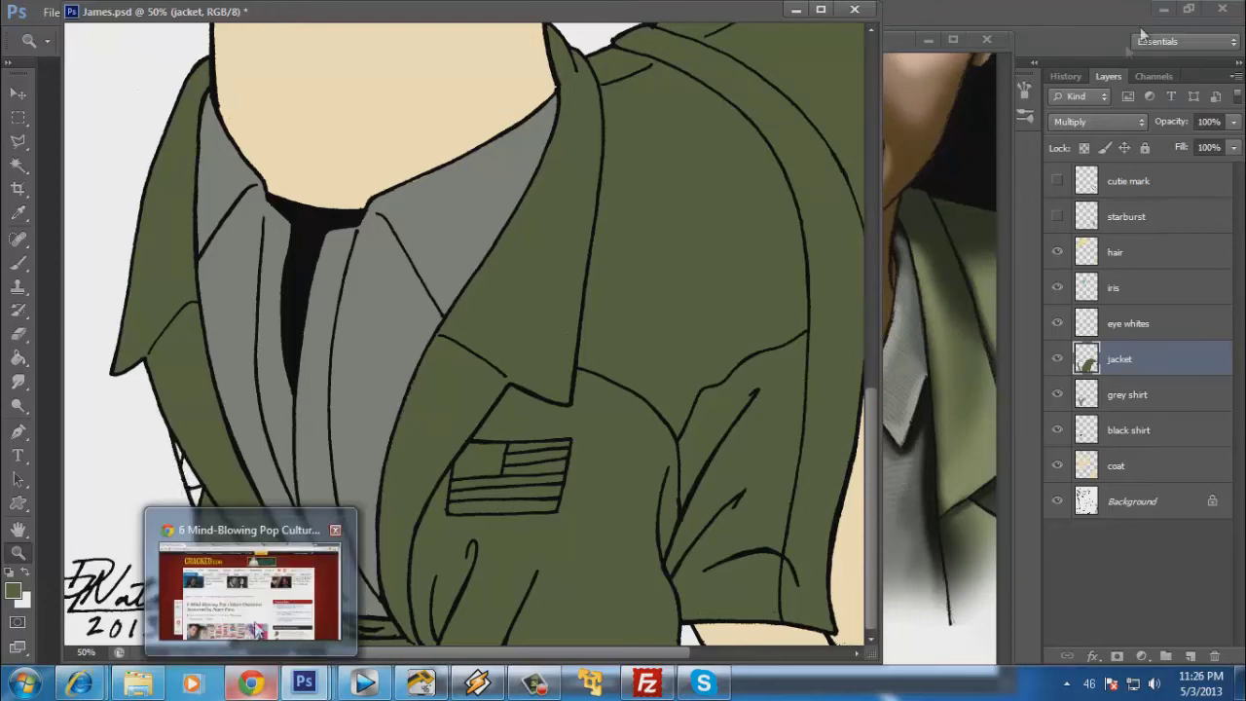
left_click(255, 686)
left_click(1041, 43)
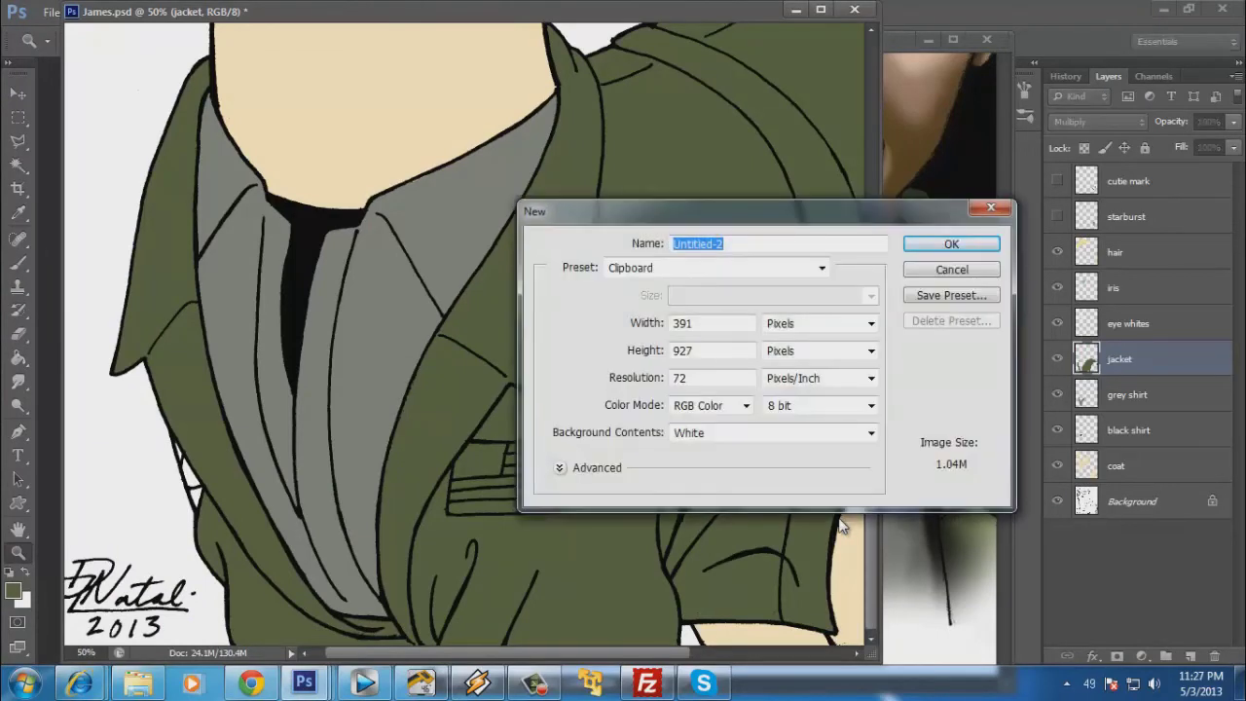
Create a 391x927 document holding the pasted reference picture at 100%, with white foreground.
key("Return")
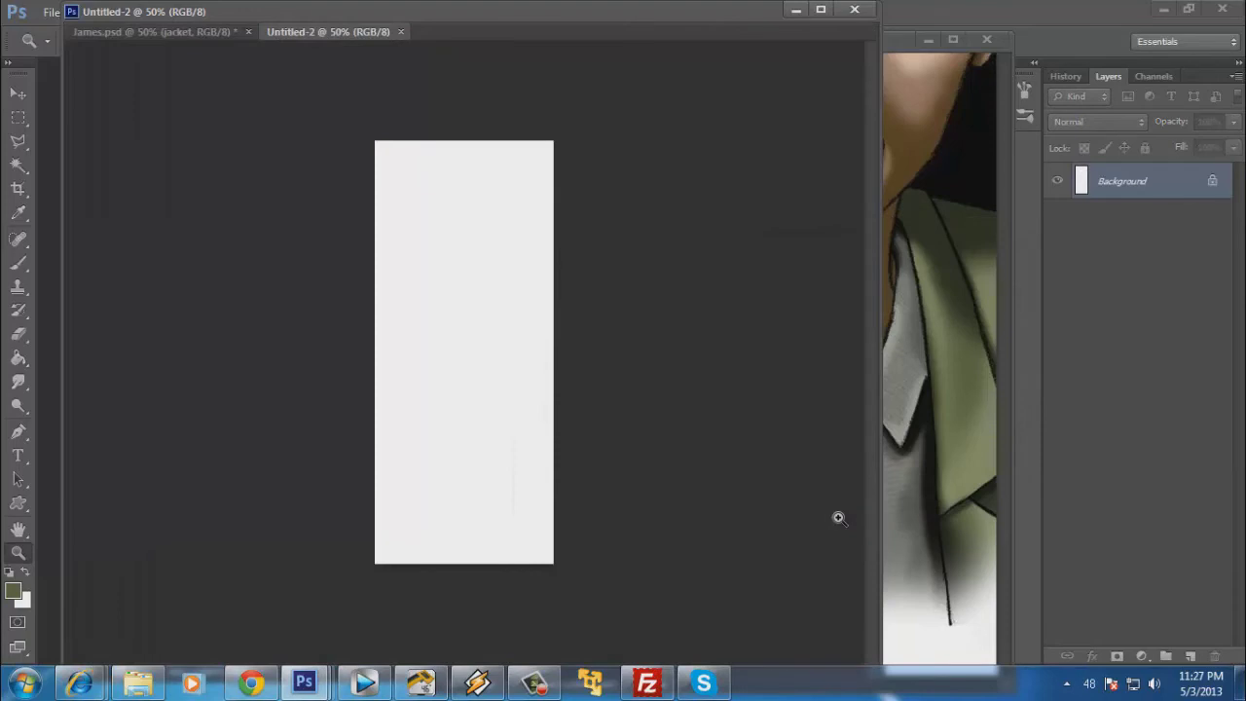
key("ctrl+v")
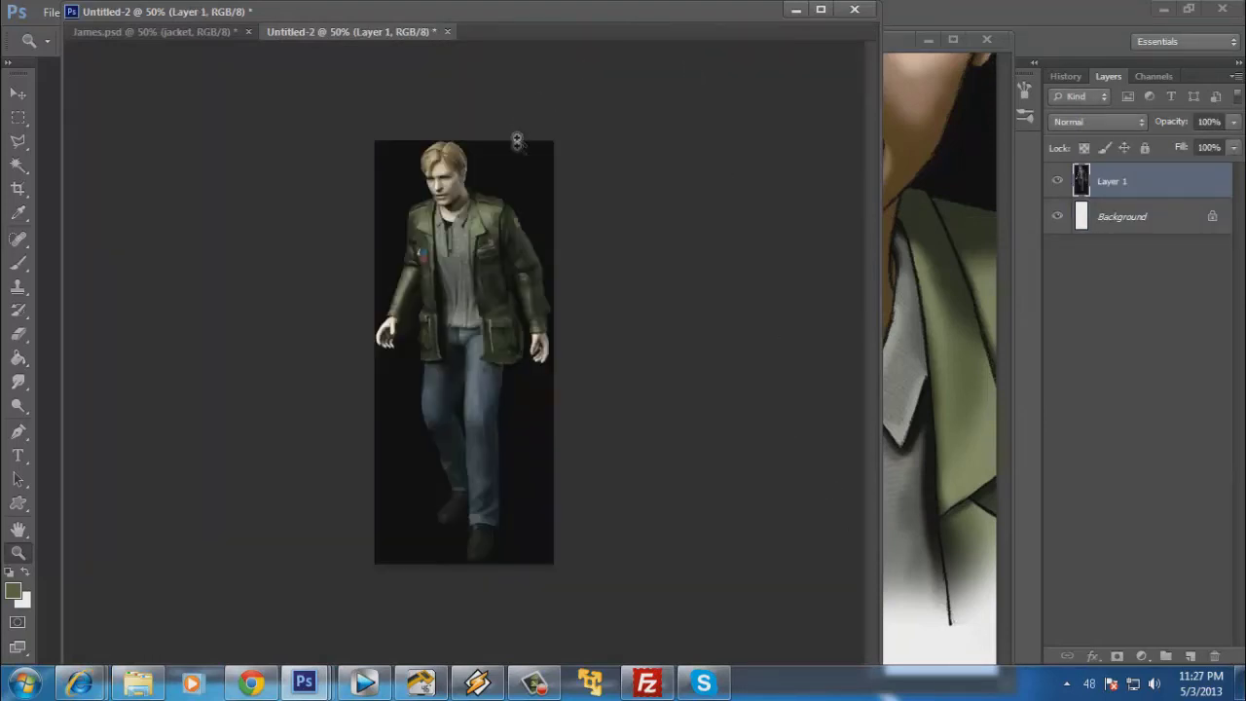
double_click(17, 555)
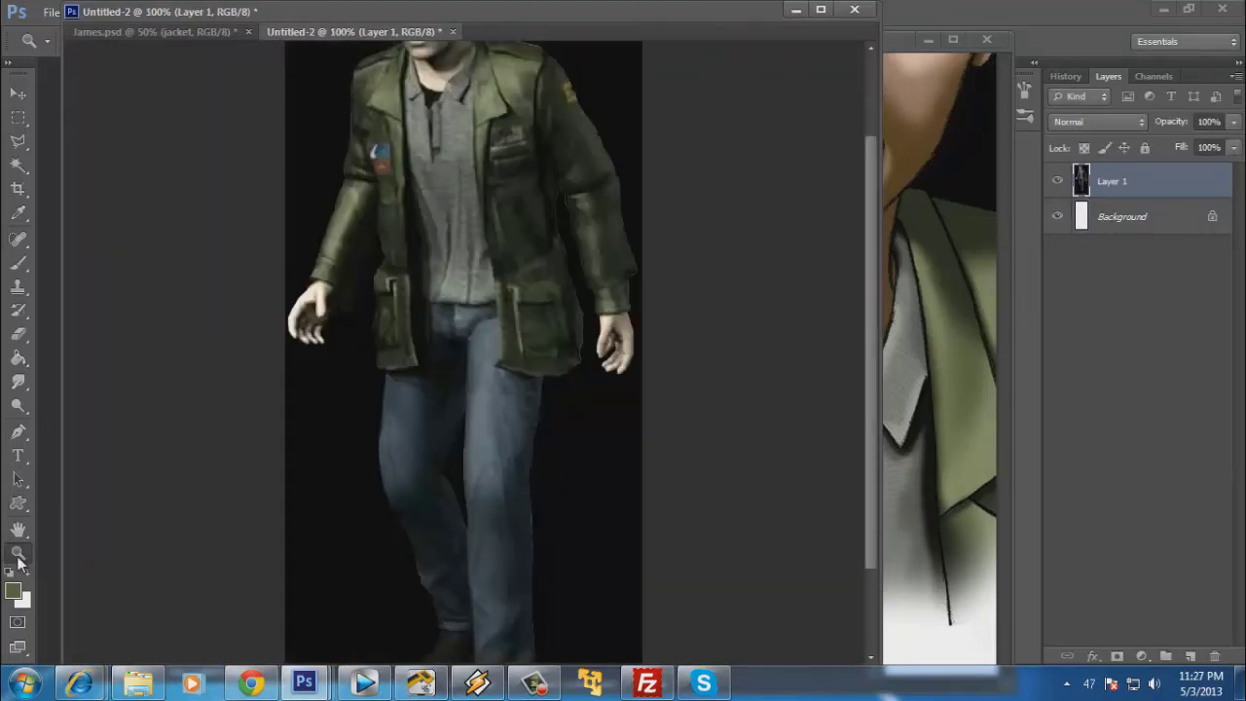
left_click_drag(868, 363, 877, 259)
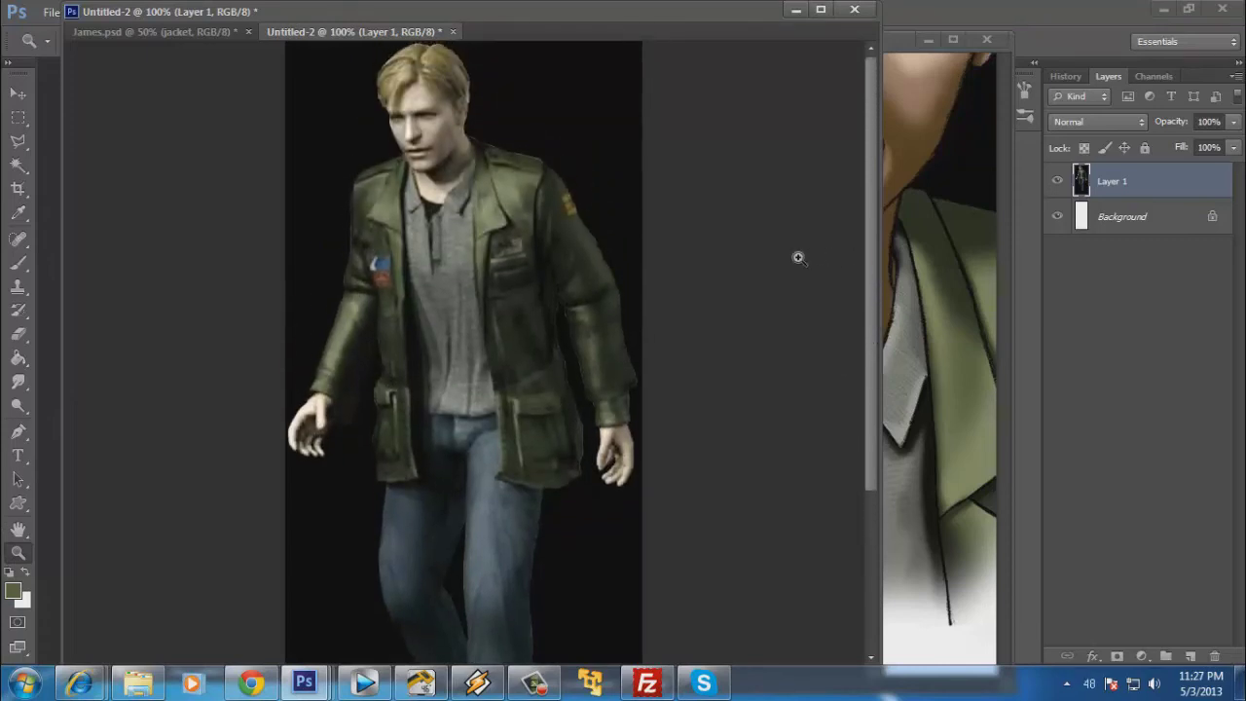
left_click(27, 575)
left_click(16, 532)
left_click(19, 529)
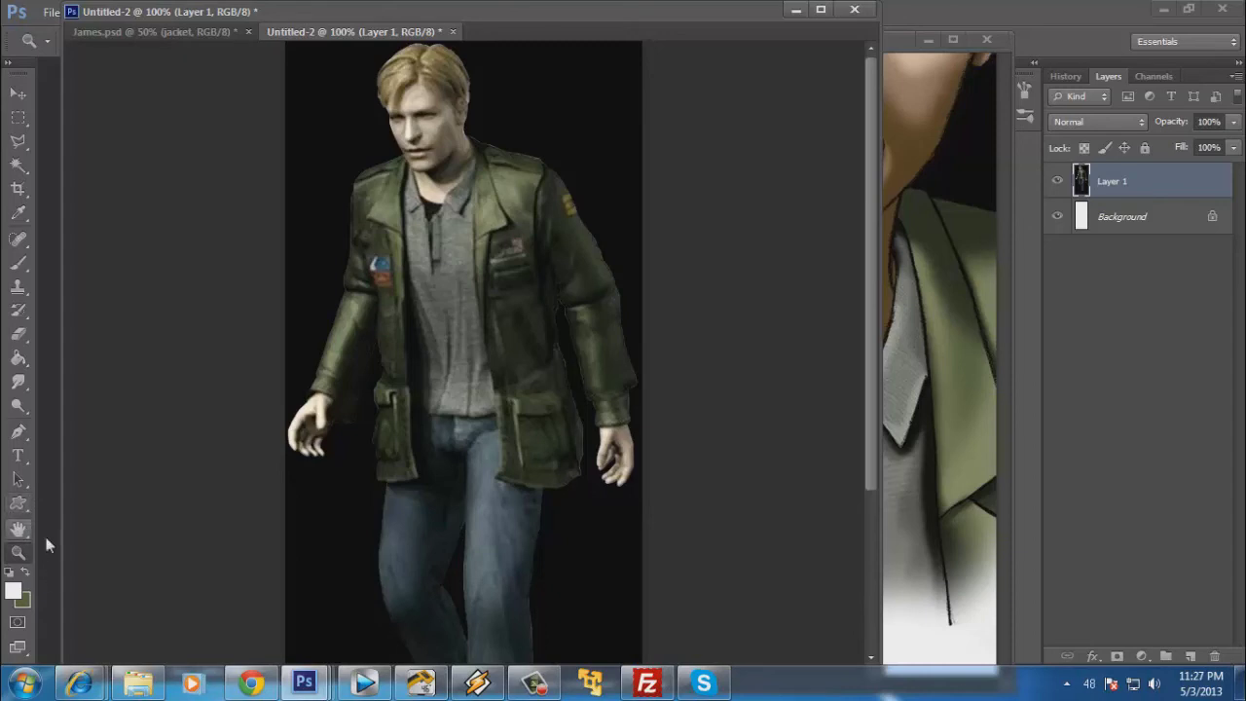
Sample colours from the reference jacket's patch with the Eyedropper.
left_click(19, 213)
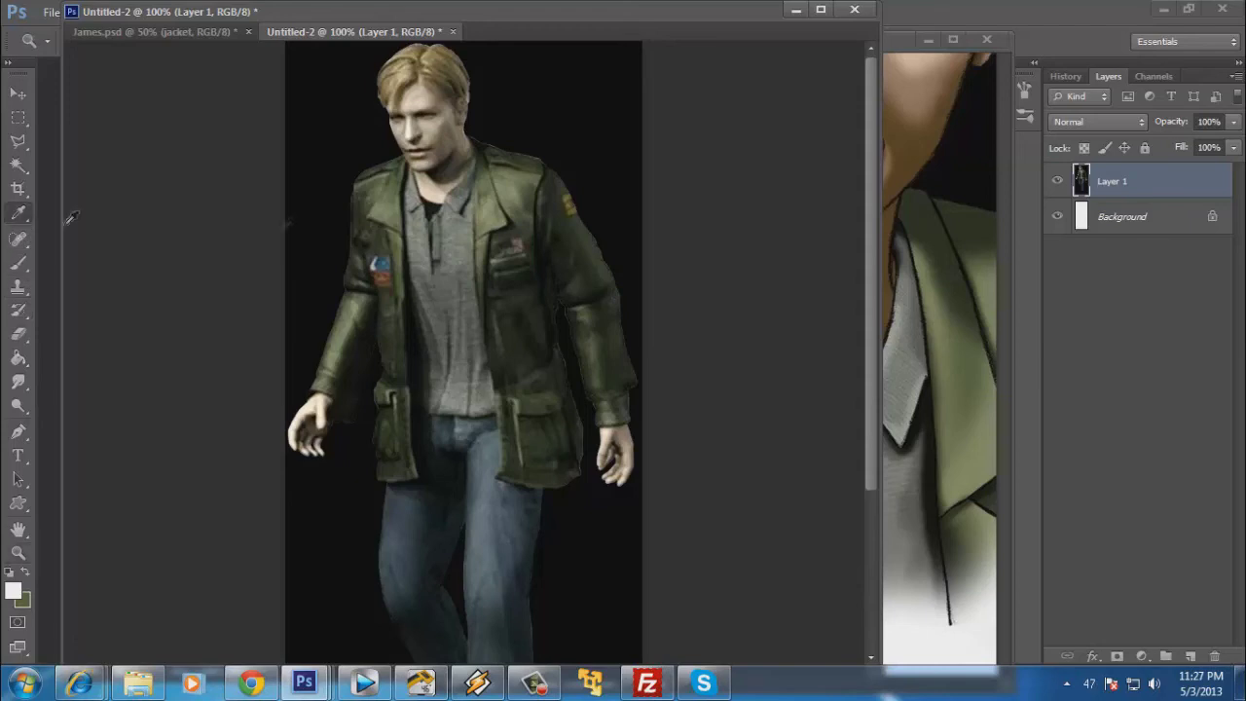
left_click(382, 258)
left_click(388, 271)
left_click(385, 271)
left_click(385, 271)
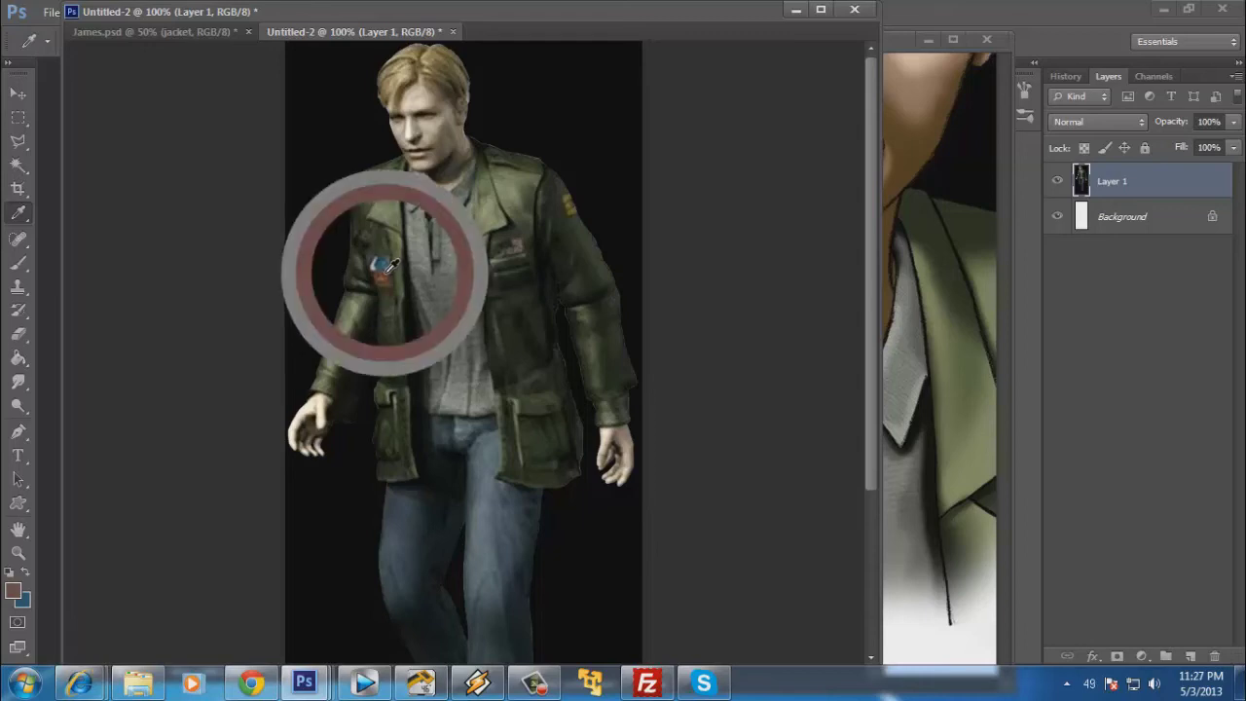
left_click_drag(388, 264, 392, 271)
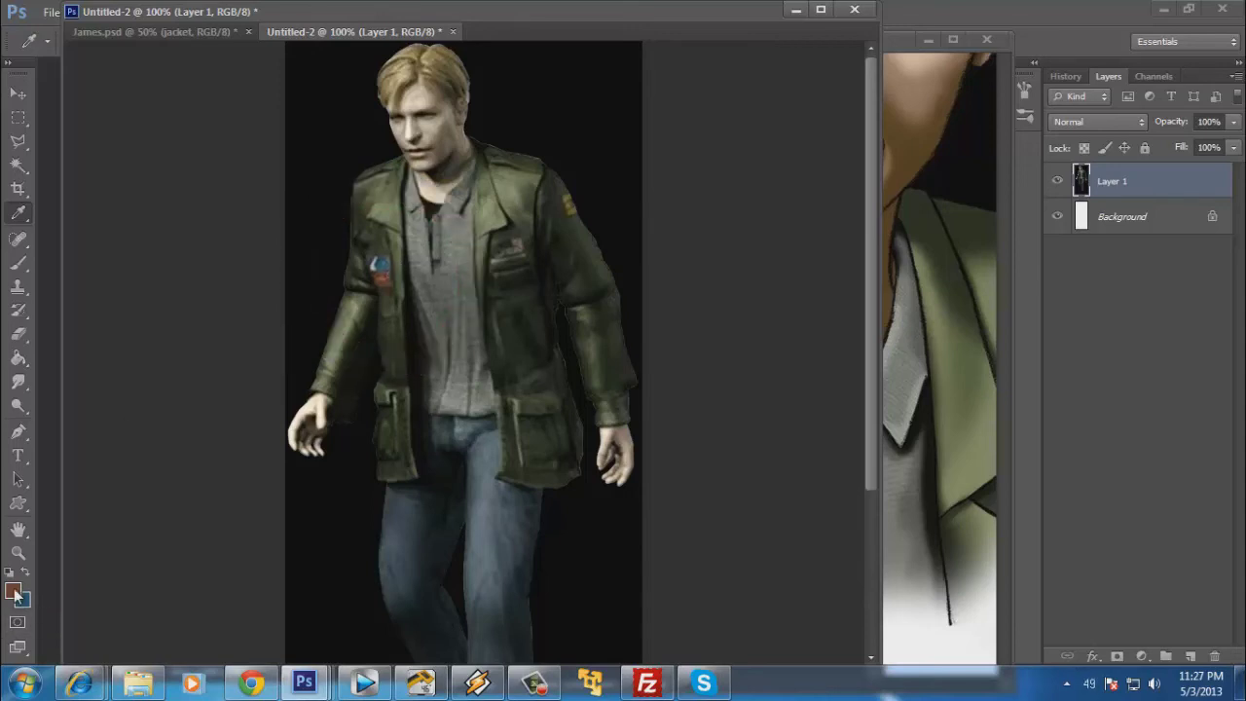
Set the foreground colour to dark red 830909 in the Color Picker.
left_click(14, 591)
left_click_drag(230, 473, 256, 471)
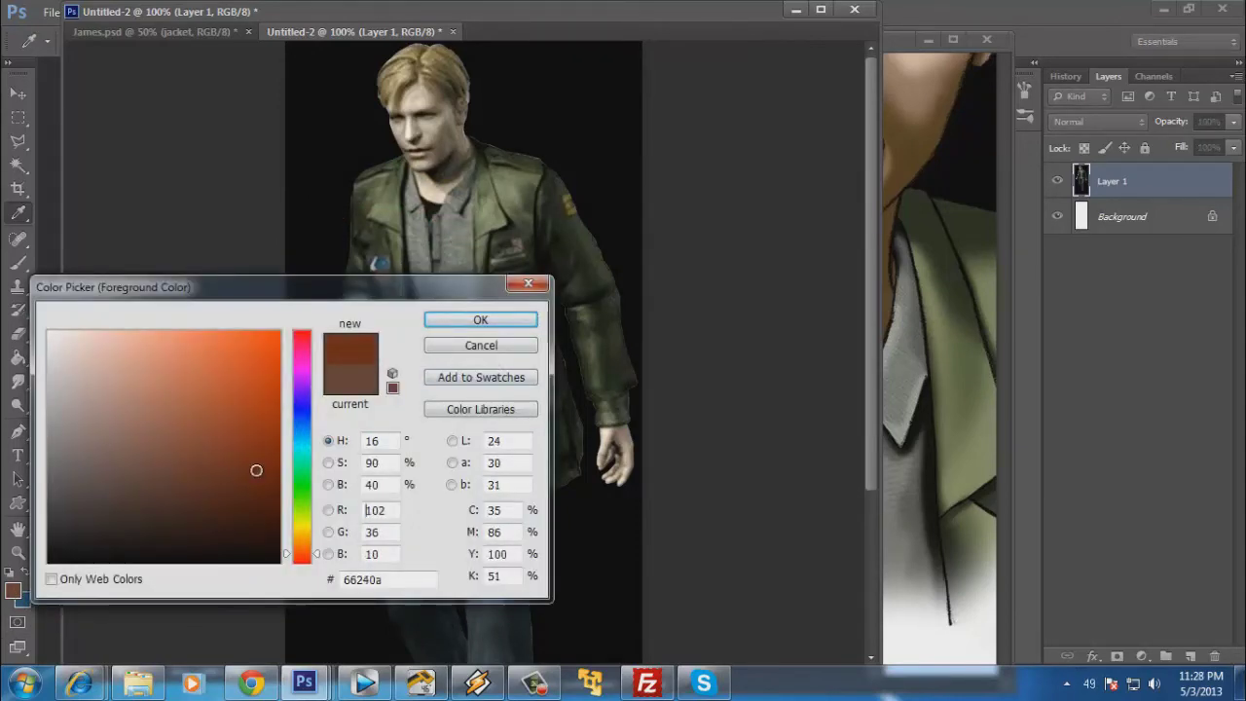
left_click_drag(388, 287, 505, 362)
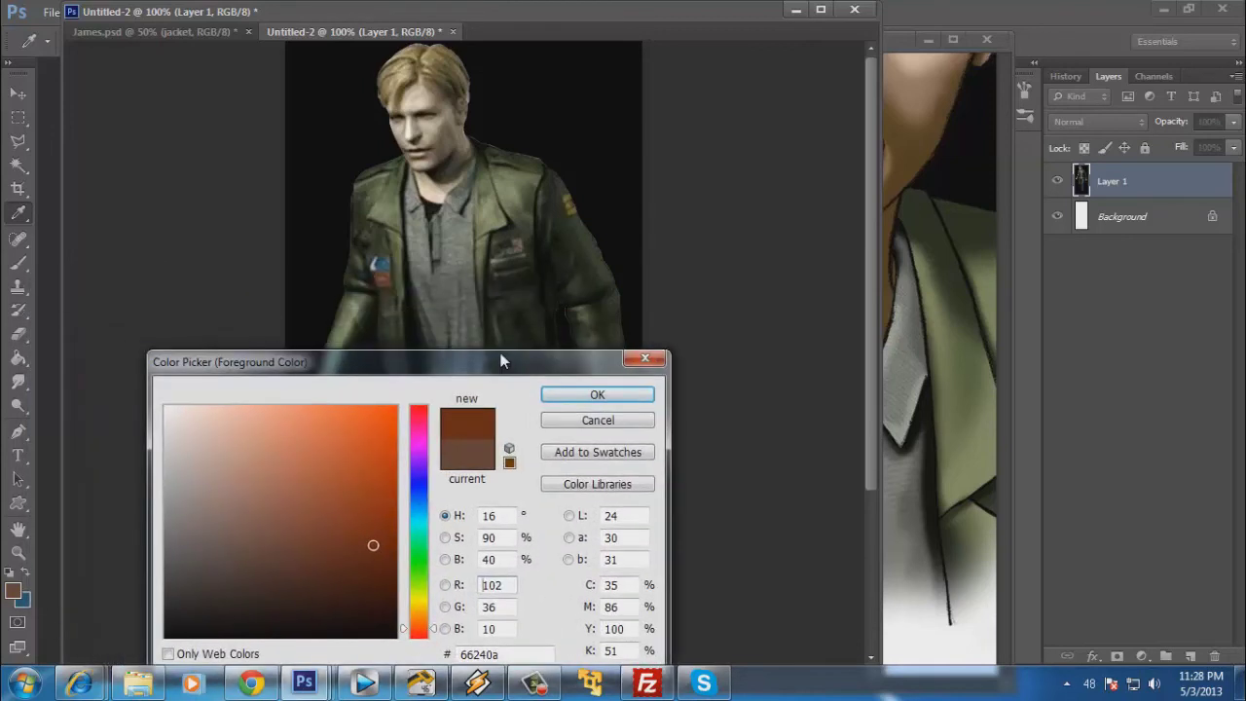
key("Tab")
type("10")
key("shift+Tab")
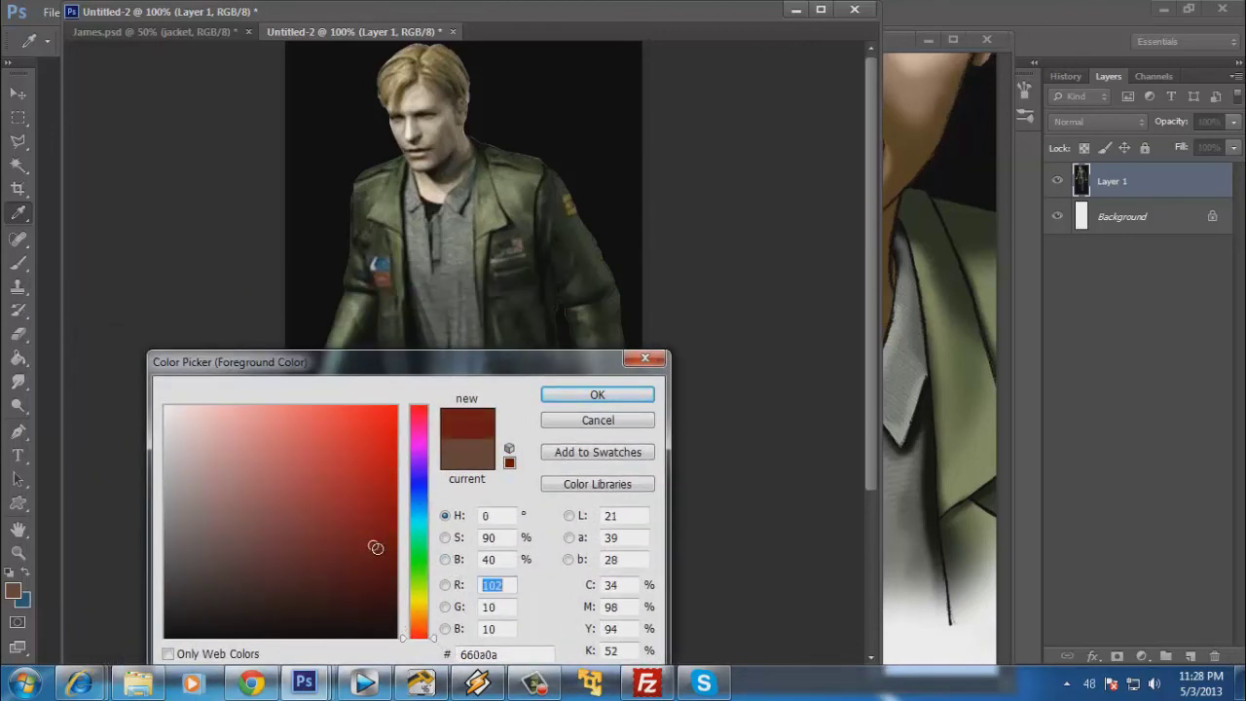
left_click_drag(374, 544, 379, 518)
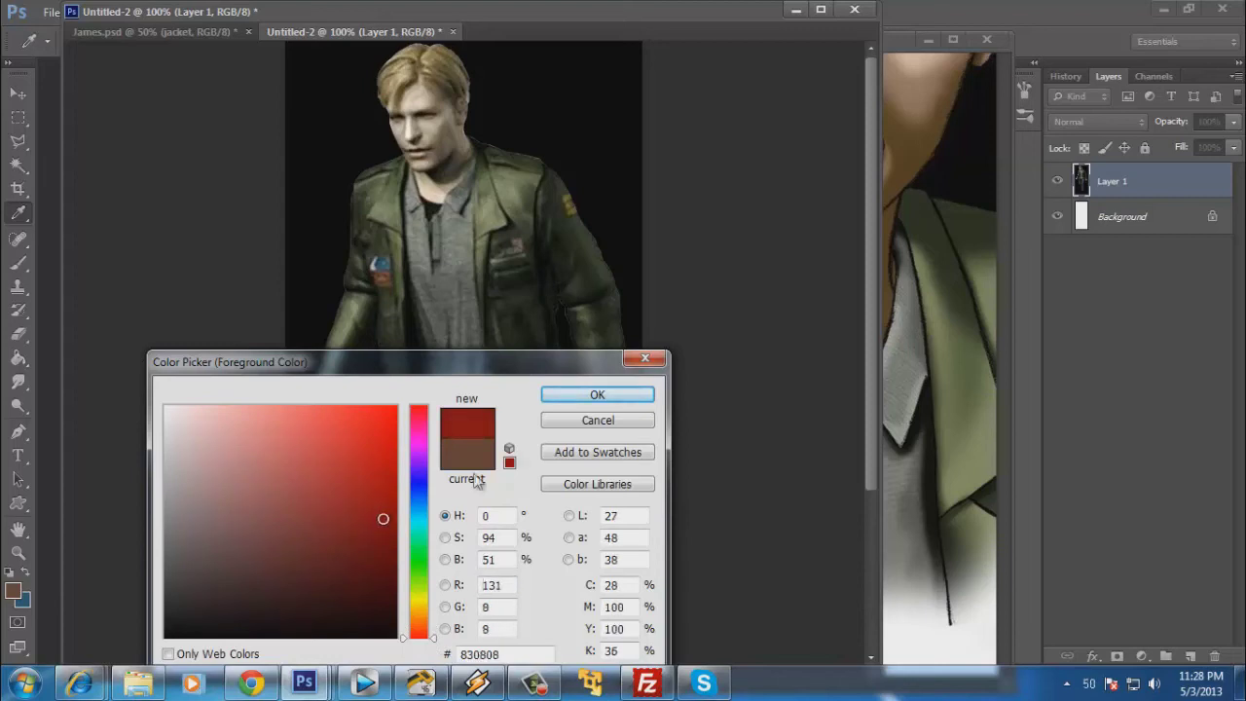
left_click(597, 395)
Swap colours, set the foreground to dark blue 005074, and minimize the reference window.
left_click(23, 561)
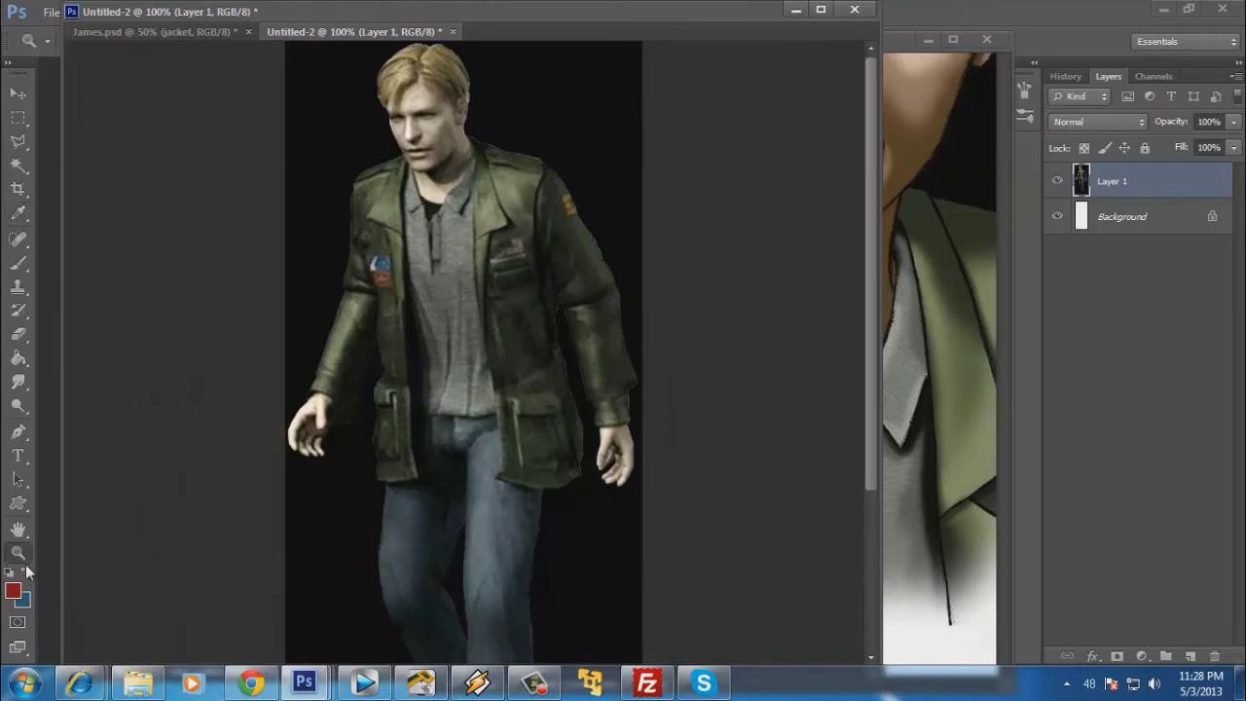
left_click(27, 578)
key("i")
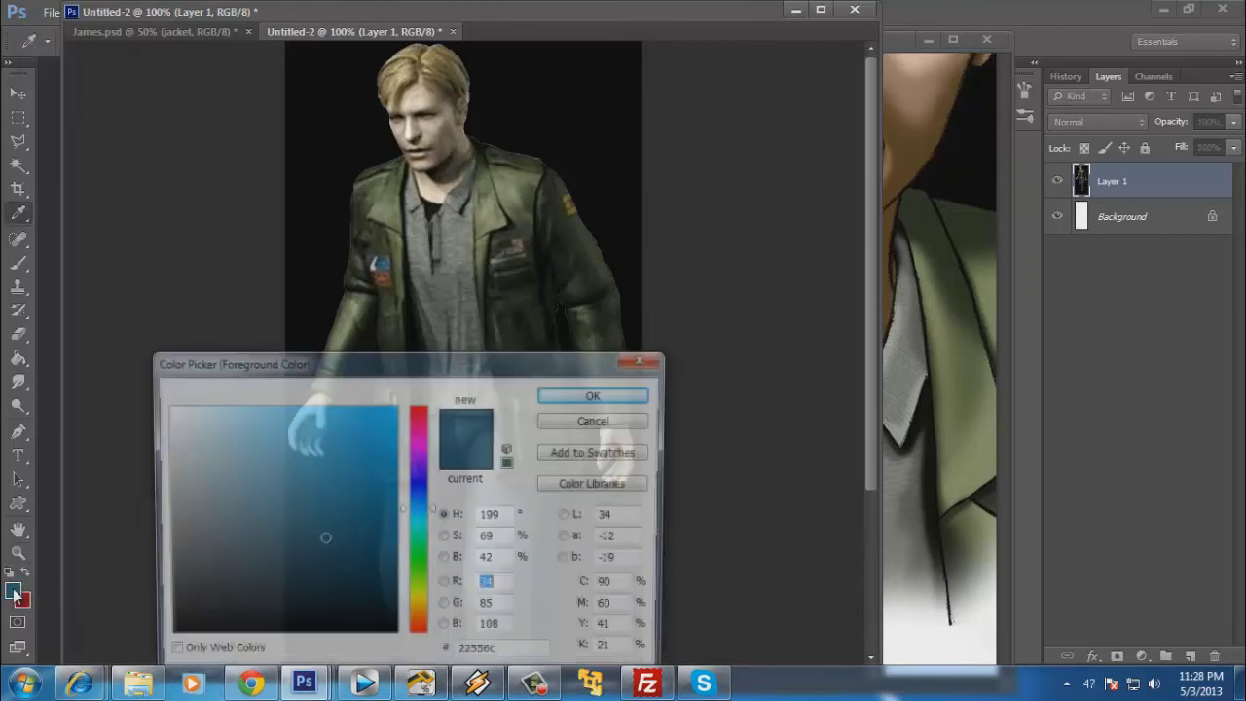
left_click(13, 590)
mouse_move(349, 551)
left_mouse_down()
mouse_move(401, 547)
mouse_move(403, 532)
left_mouse_up()
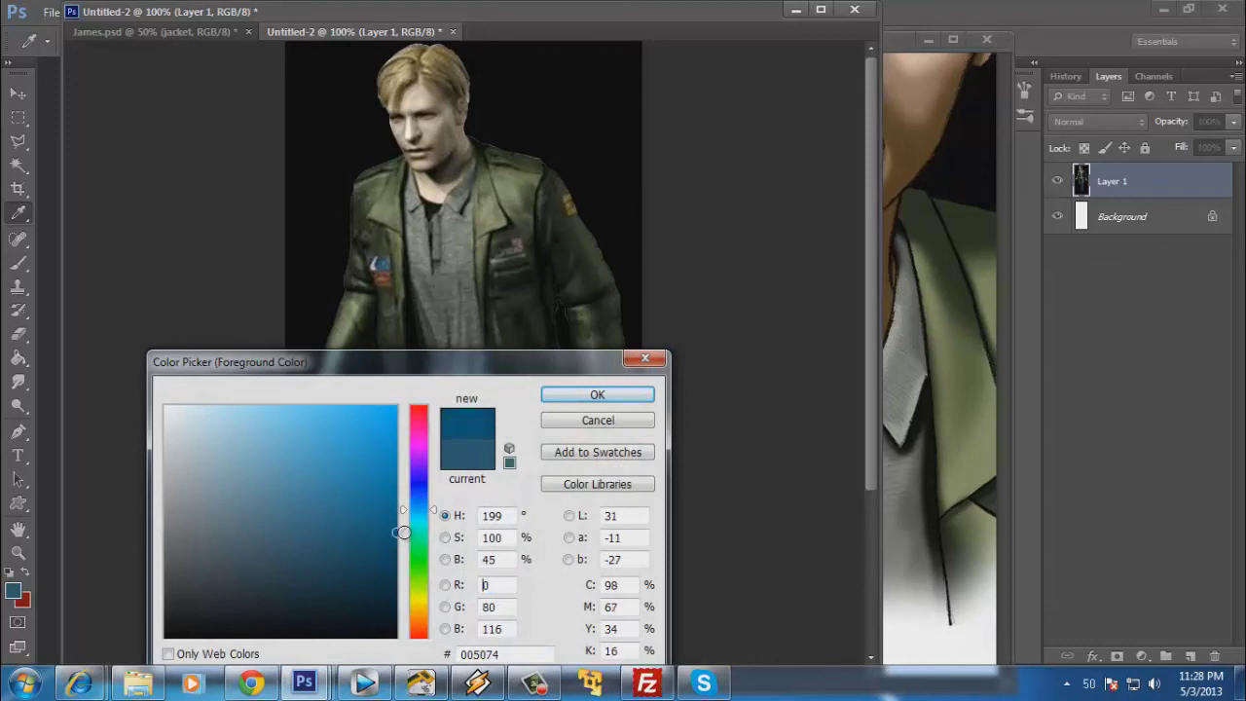
left_click(628, 396)
key("z")
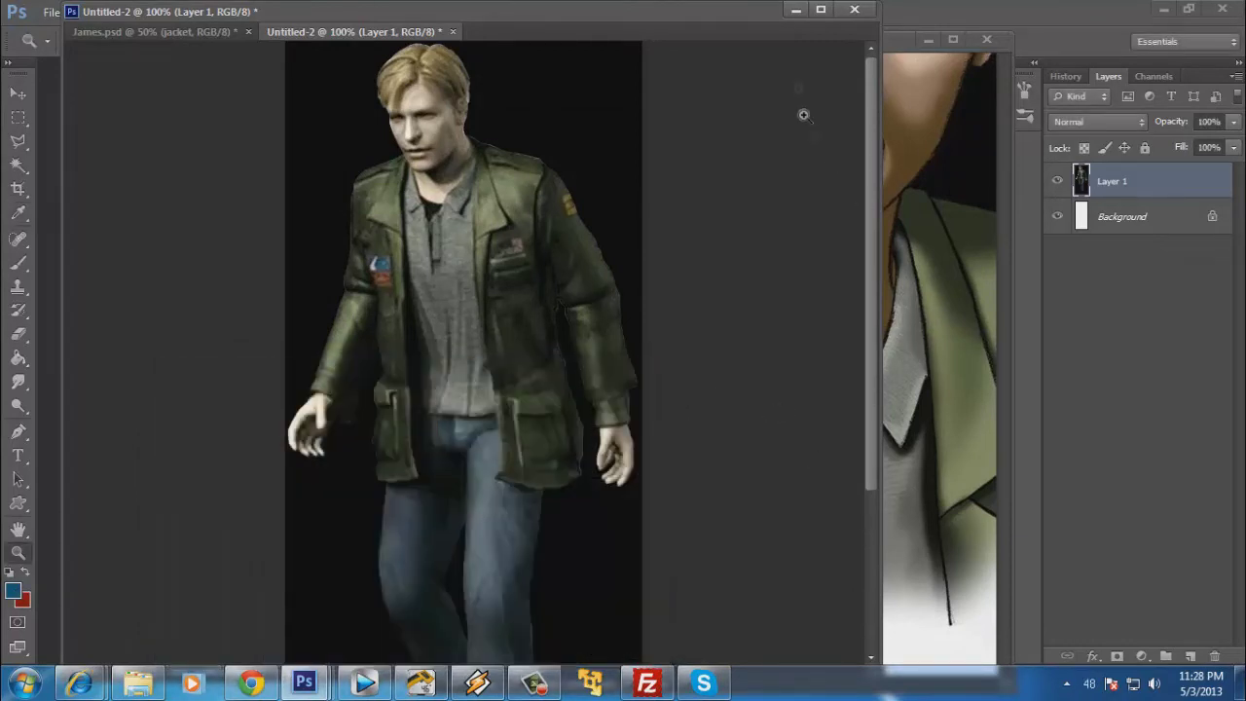
left_click(795, 8)
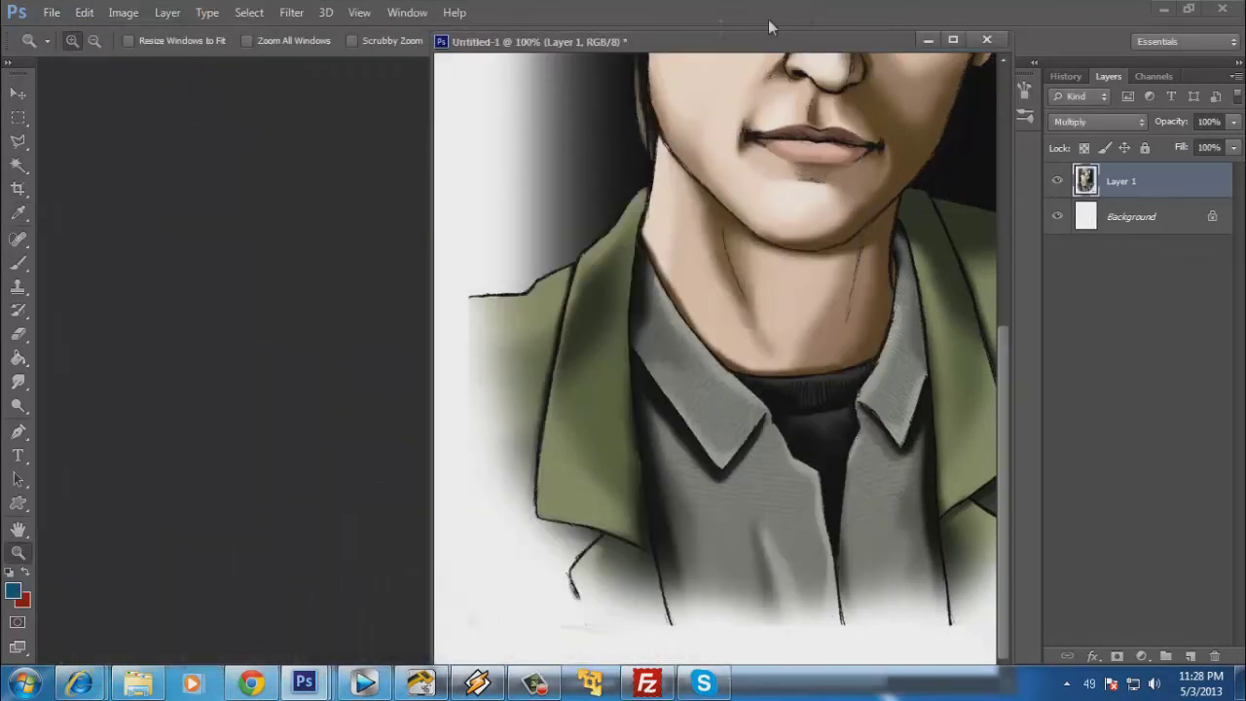
Minimize Untitled-1 and reopen James.psd from File > Open Recent.
left_click(926, 40)
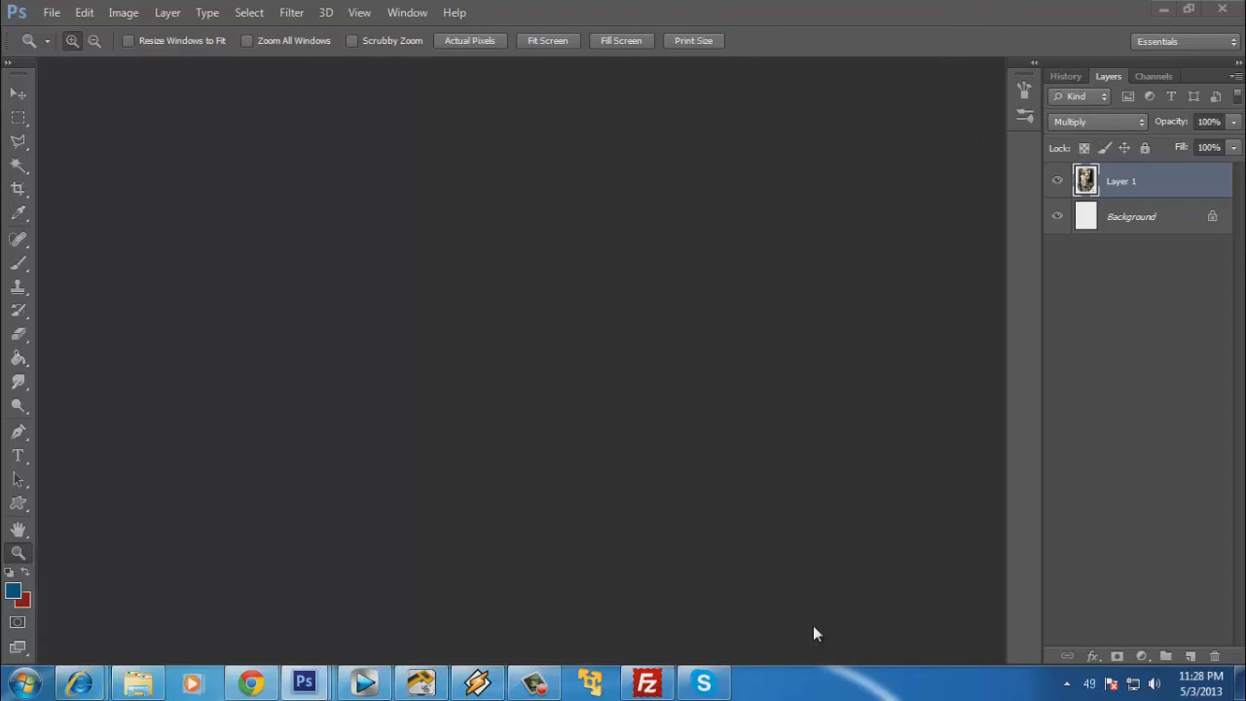
left_click(52, 12)
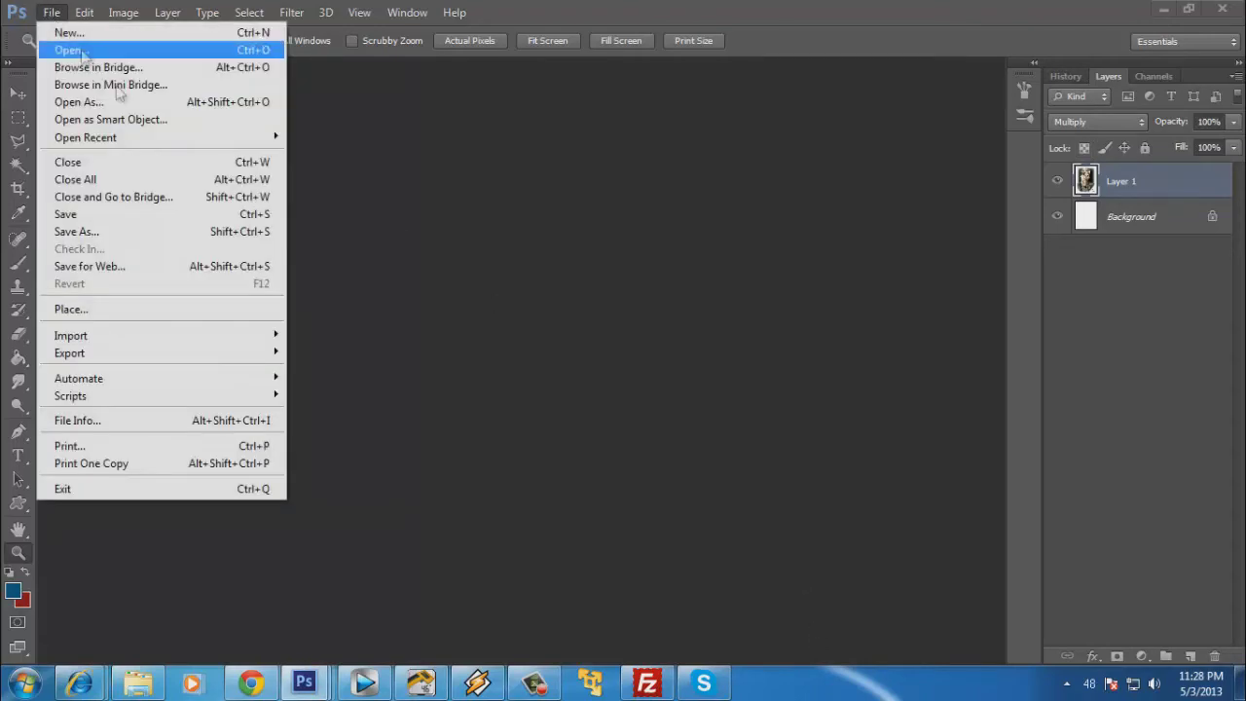
mouse_move(176, 147)
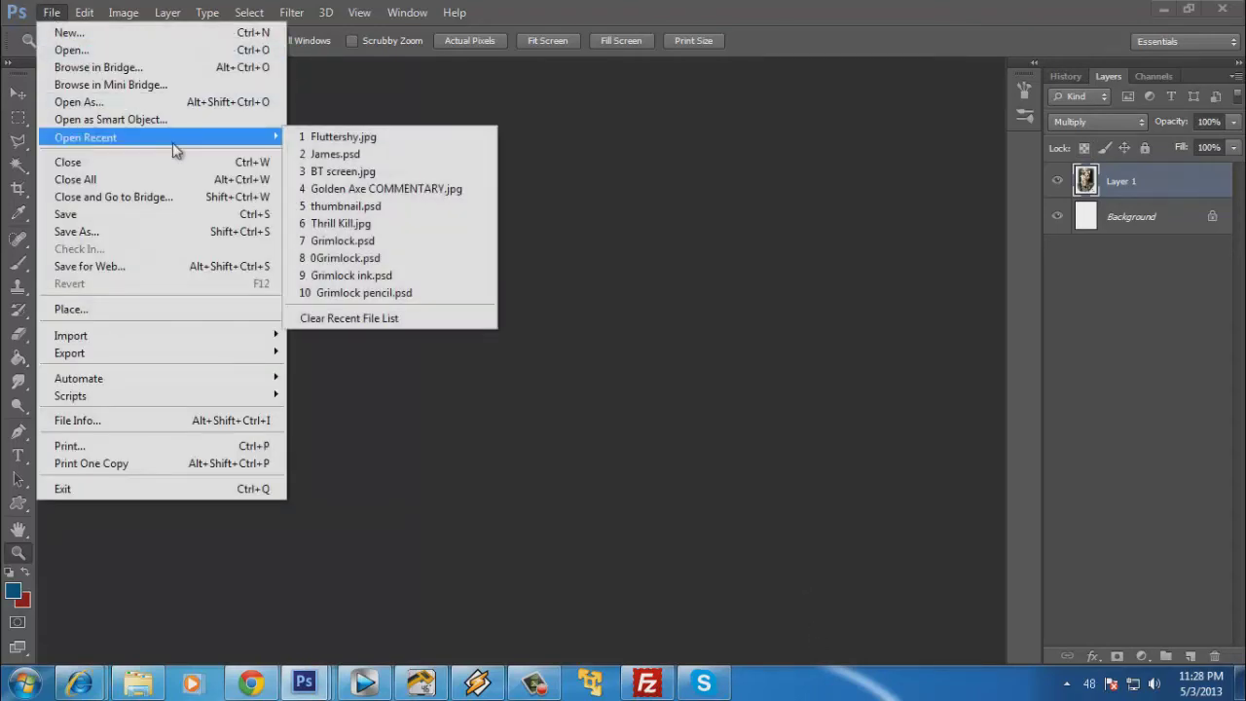
left_click(336, 155)
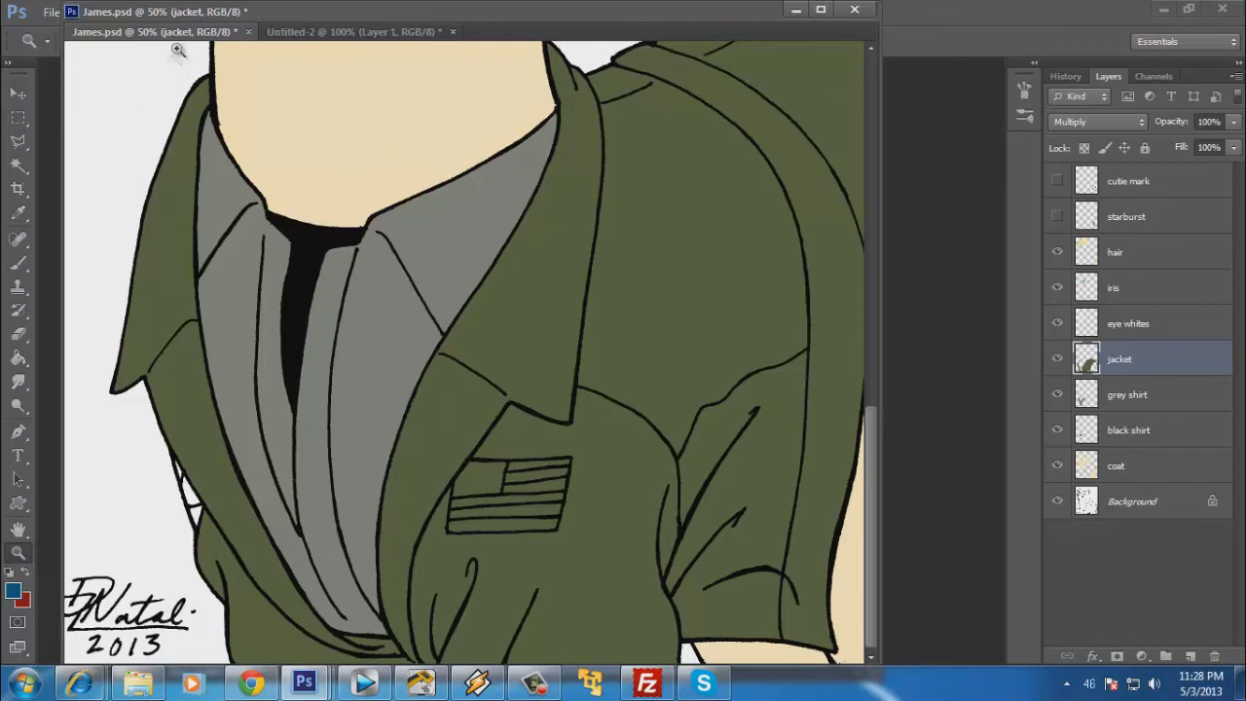
Dock the James.psd window and add a new layer named 'jacket details'.
left_click_drag(216, 12, 180, 29)
left_click(168, 12)
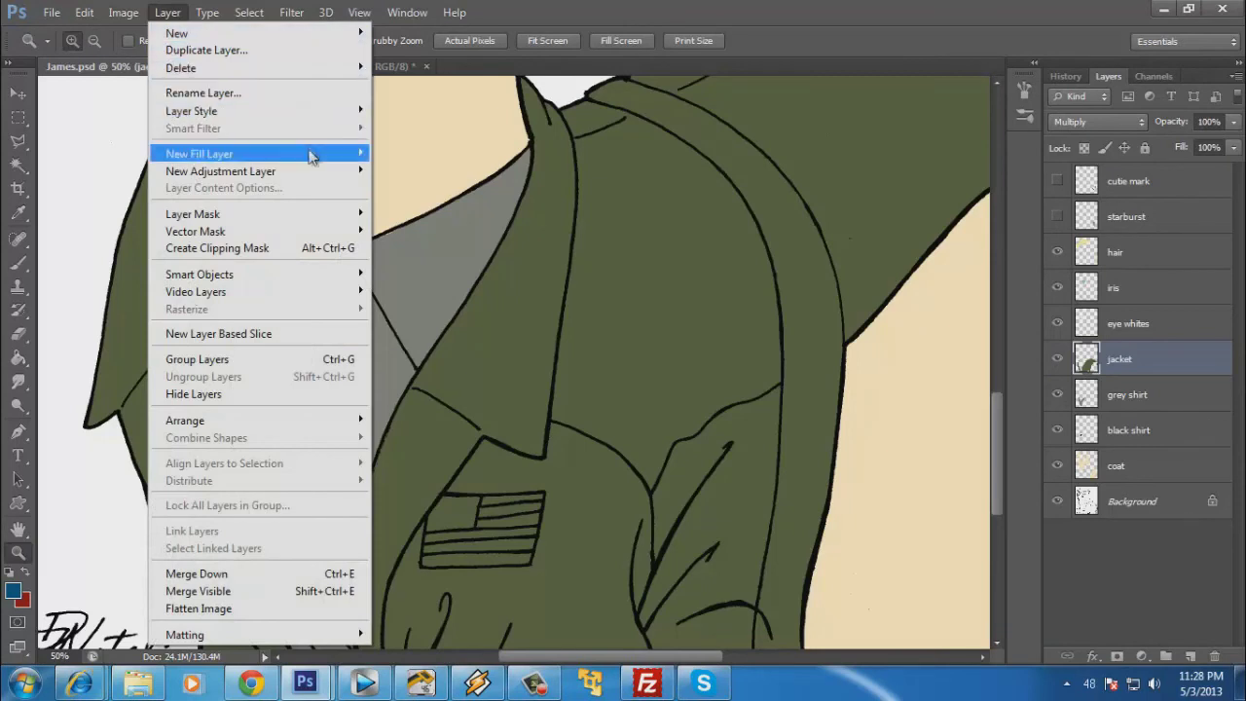
mouse_move(312, 181)
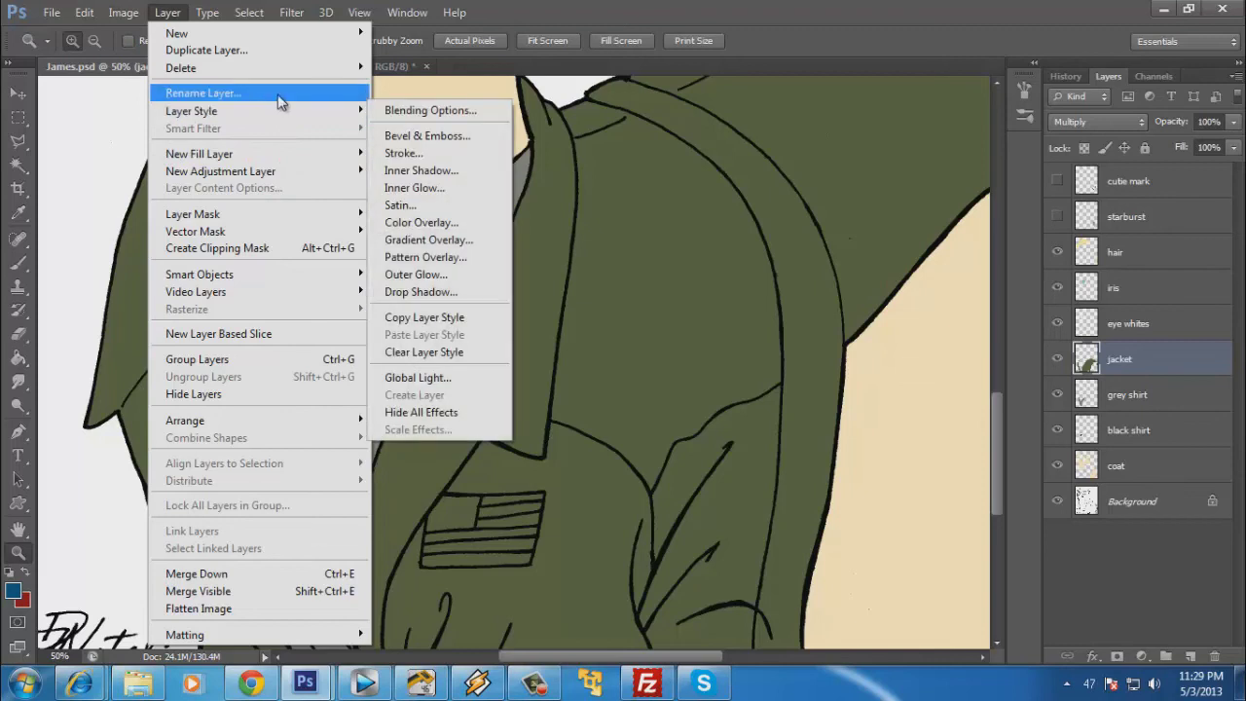
mouse_move(296, 34)
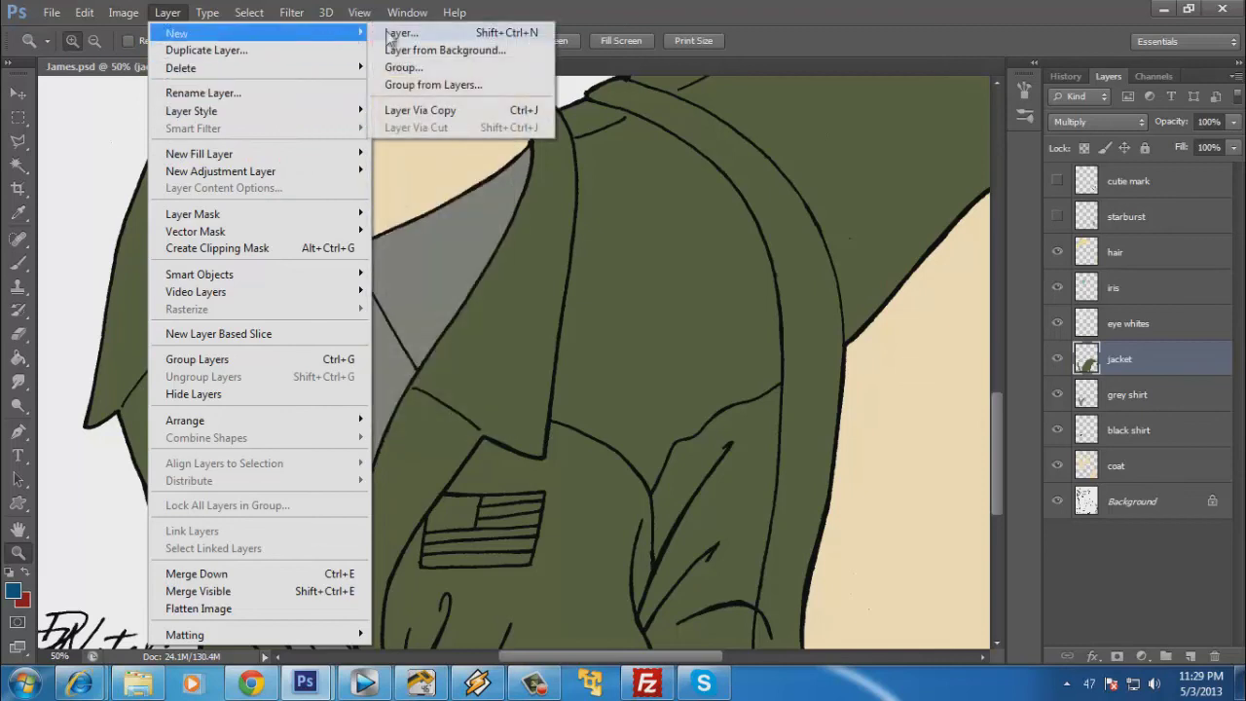
left_click(389, 31)
type("jacket details")
key("Return")
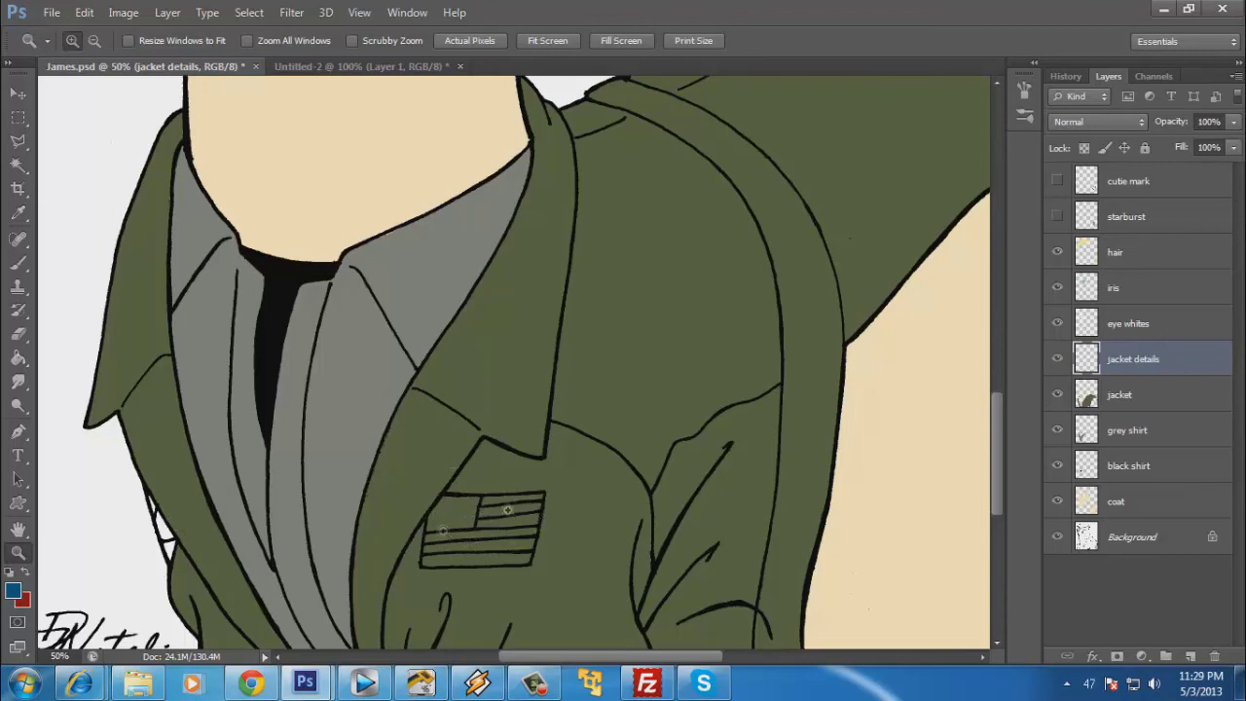
Compare the drawing's jacket against the reference image and zoom in on the flag patch.
left_click(359, 67)
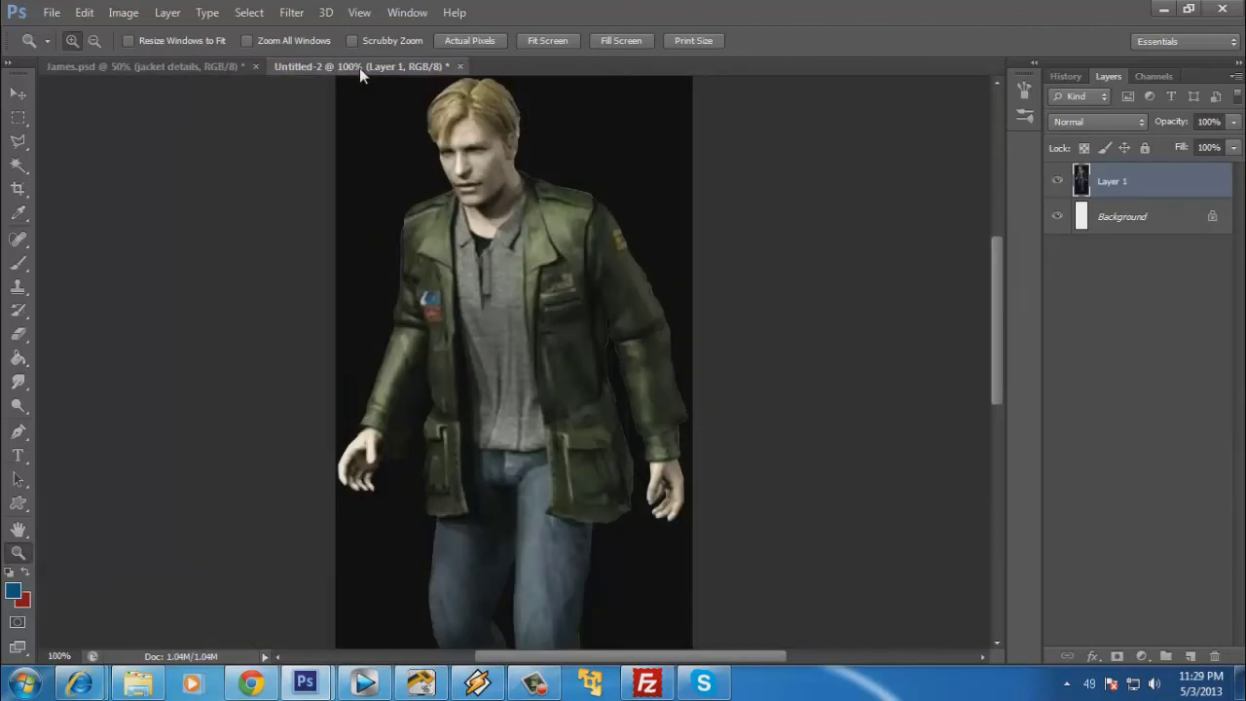
left_click(149, 64)
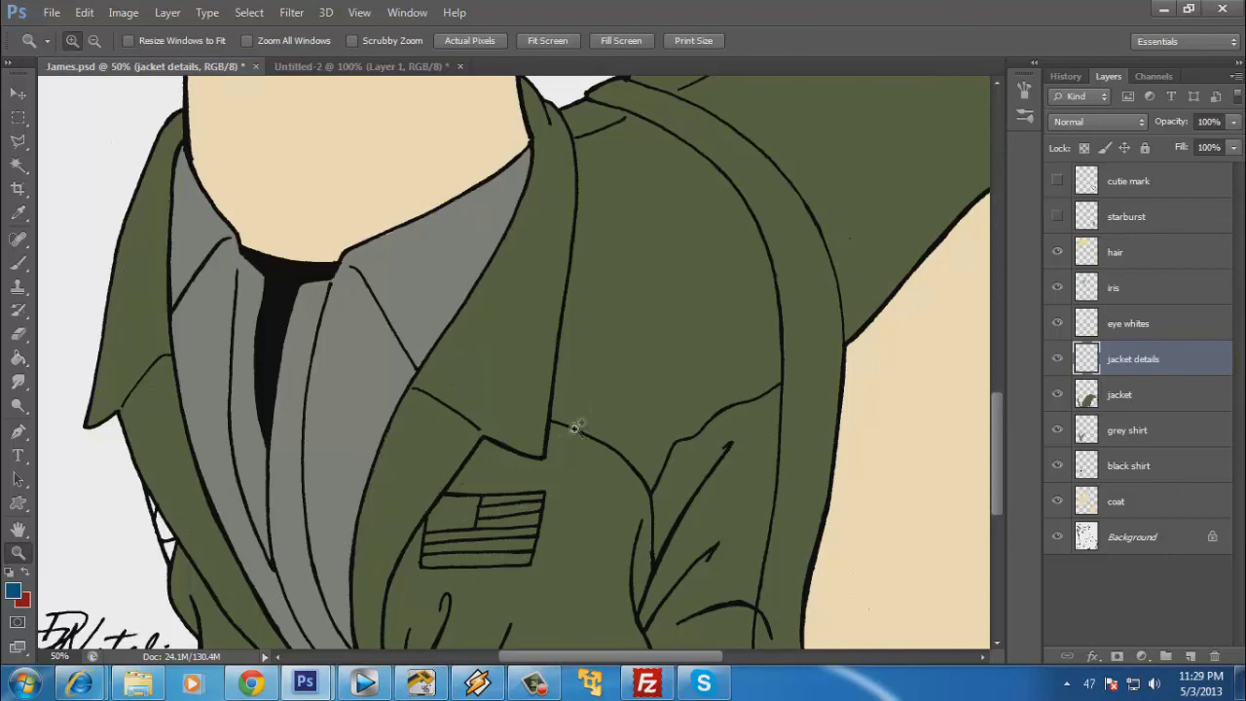
left_click_drag(561, 439, 575, 328)
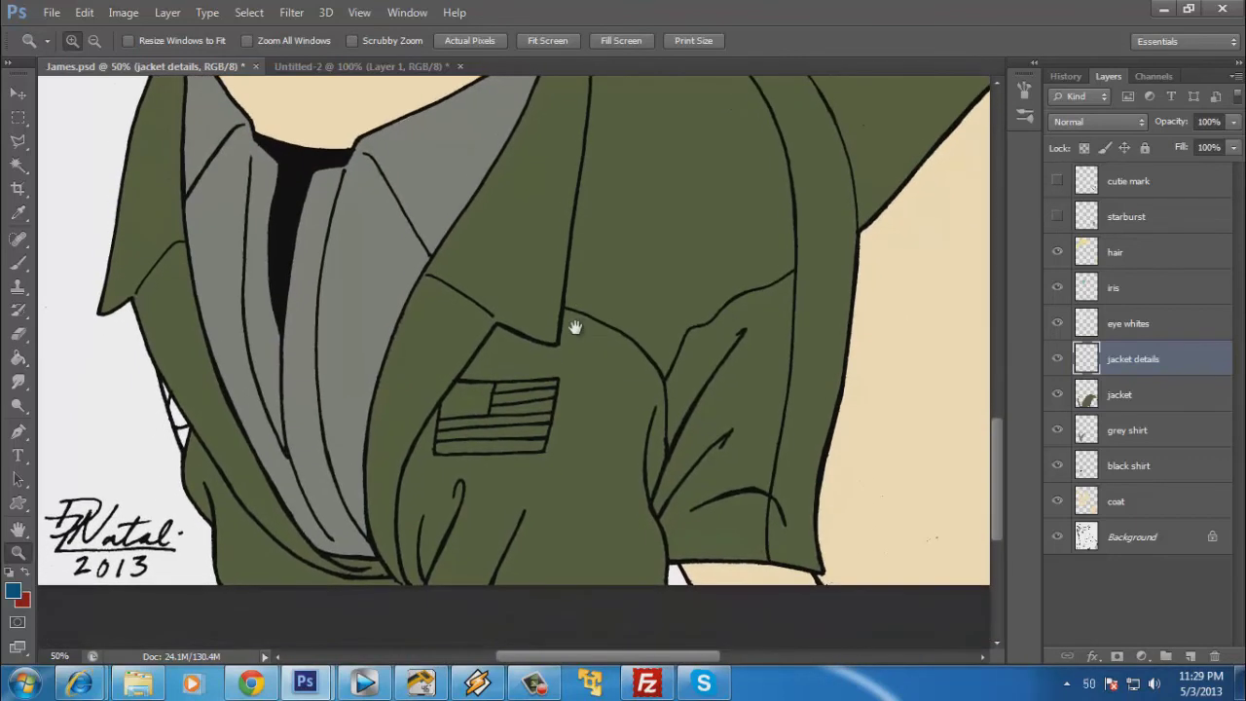
left_click(339, 67)
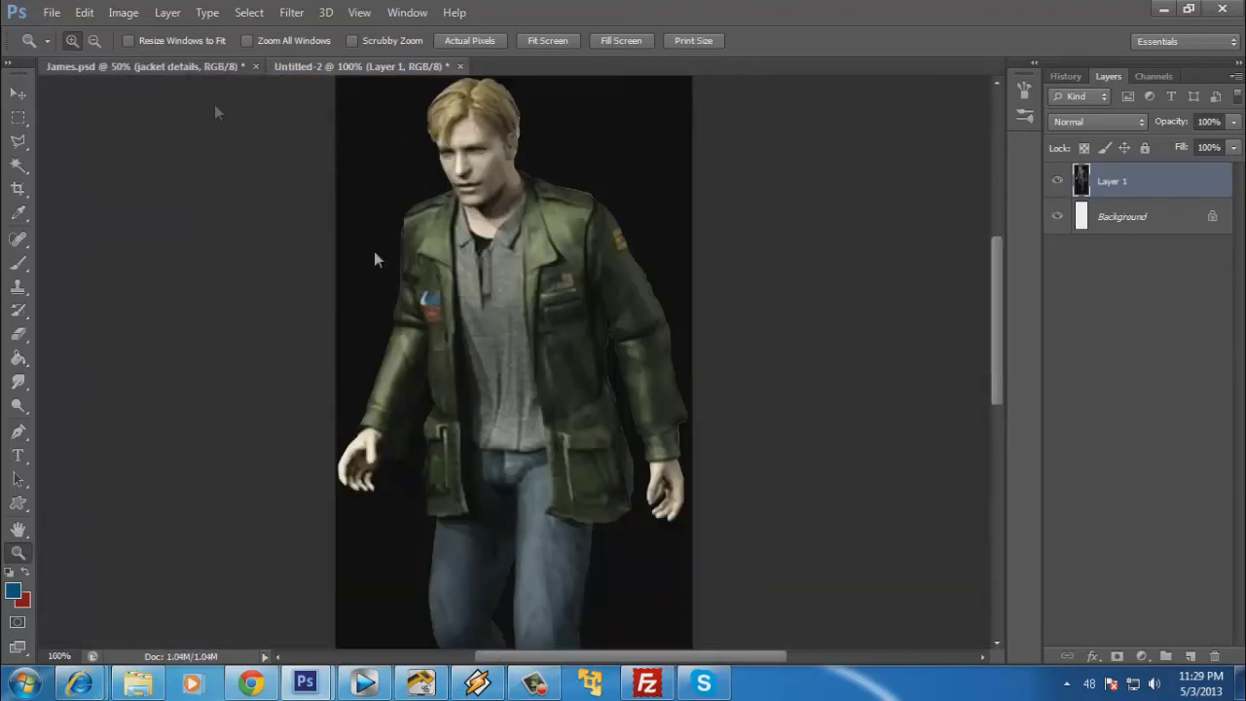
key("ctrl+Tab")
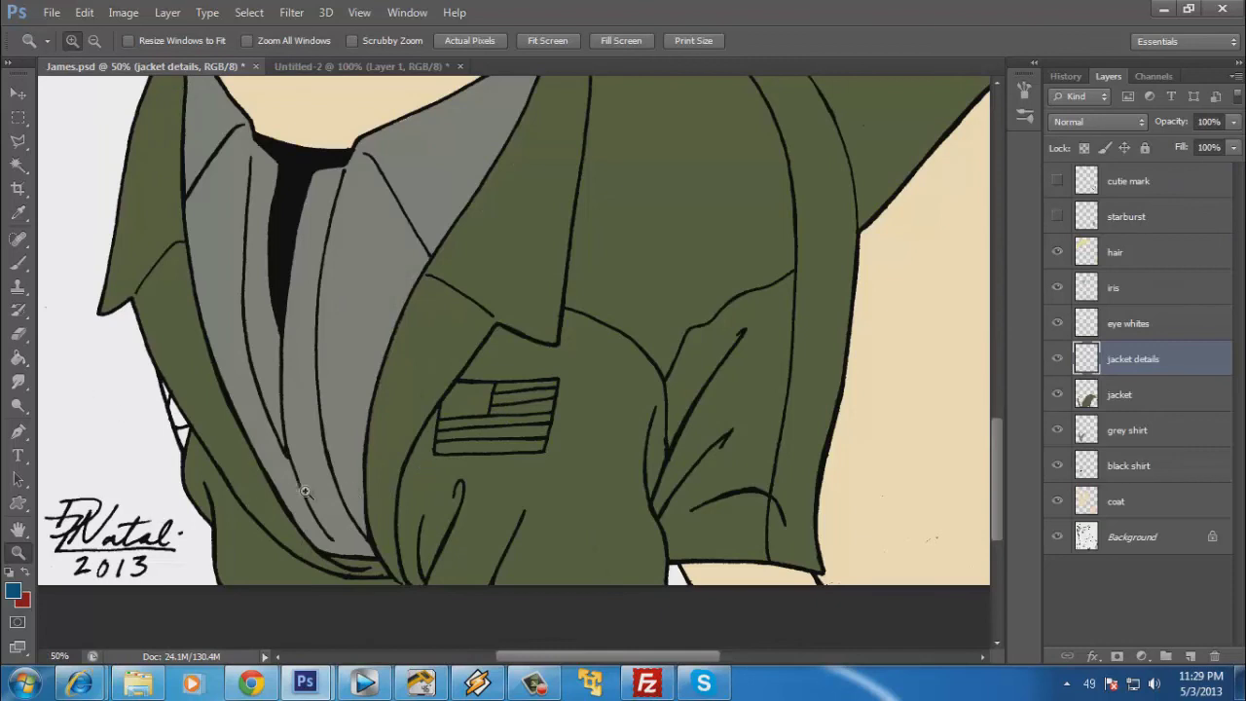
left_click(424, 65)
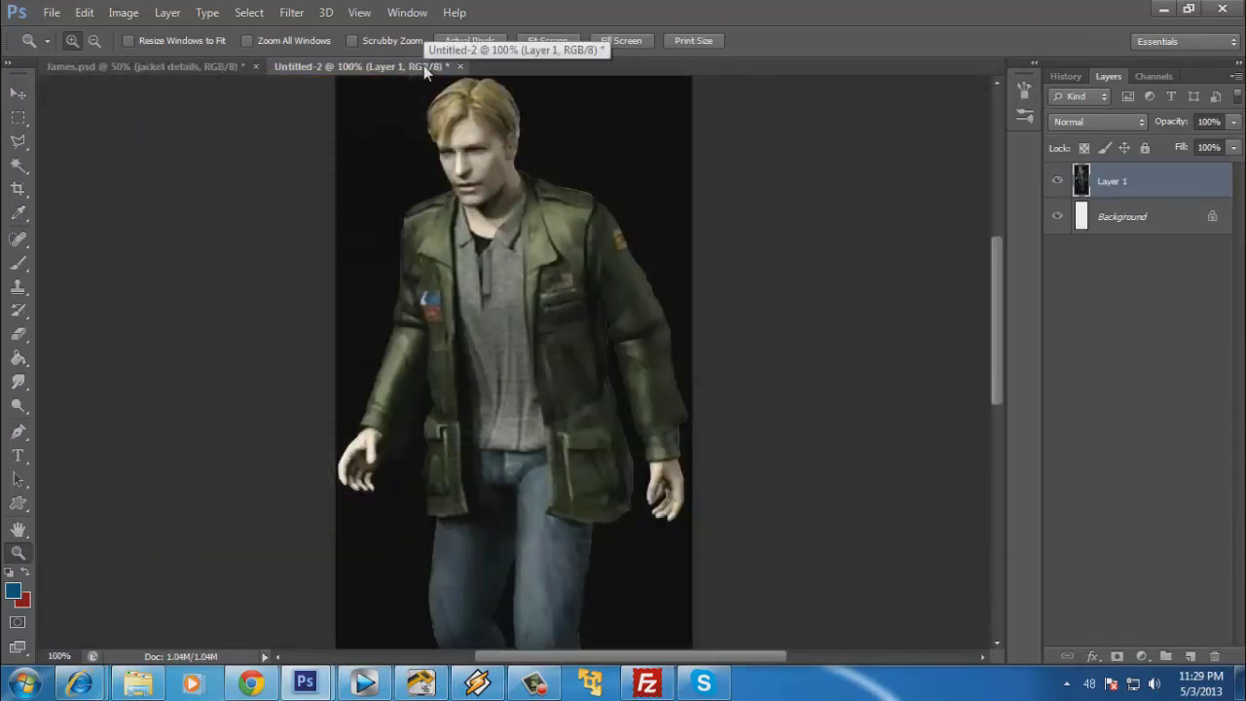
left_click(211, 66)
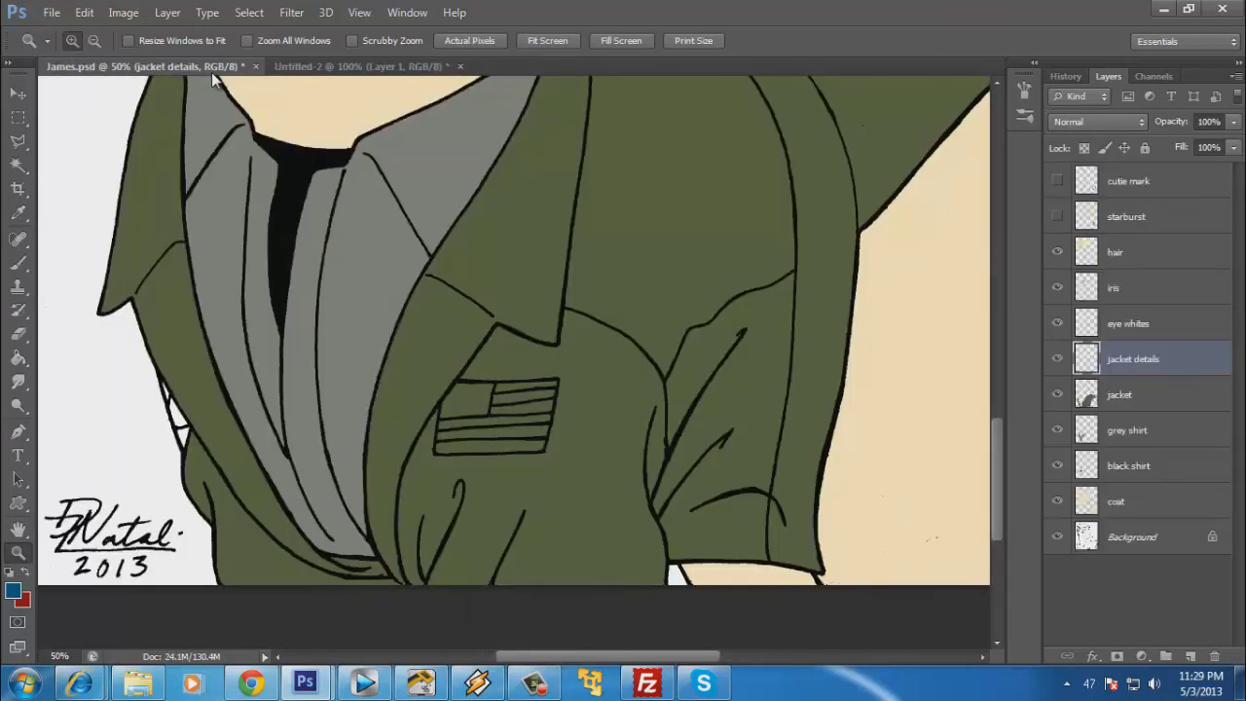
left_click(192, 459)
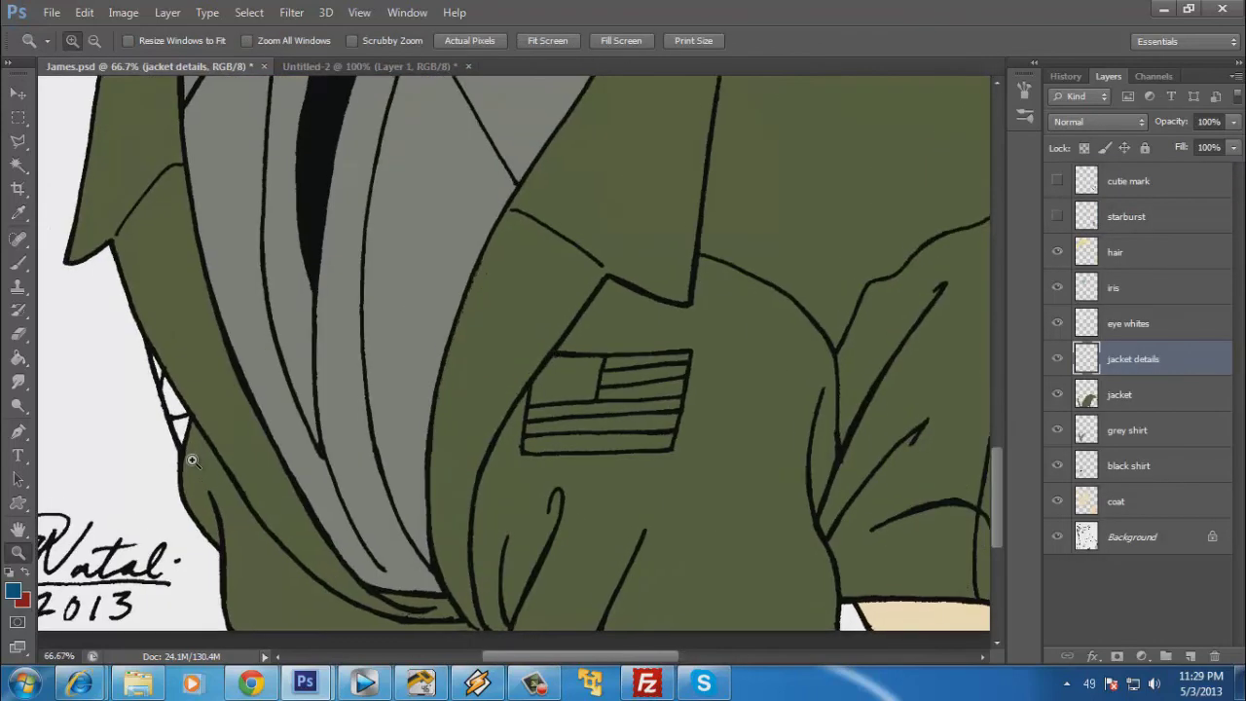
left_click(192, 460)
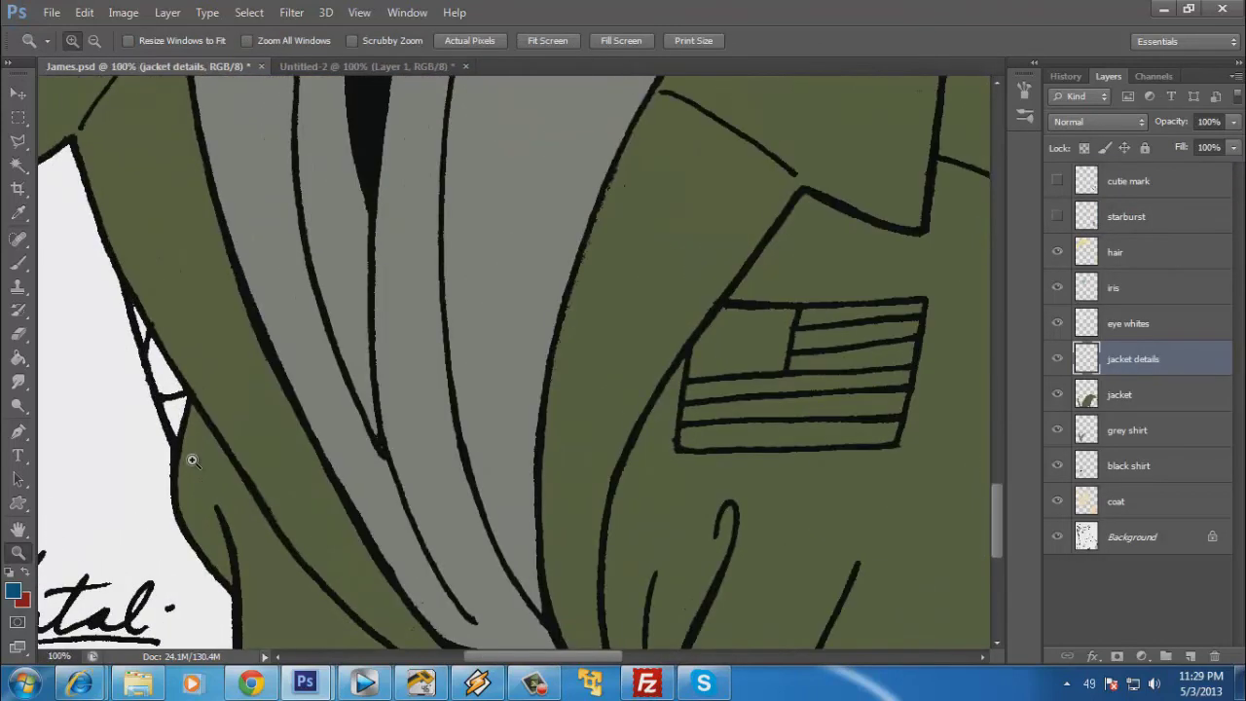
Select the badge's small white triangle and make blue the painting colour, checking the reference.
left_click(18, 141)
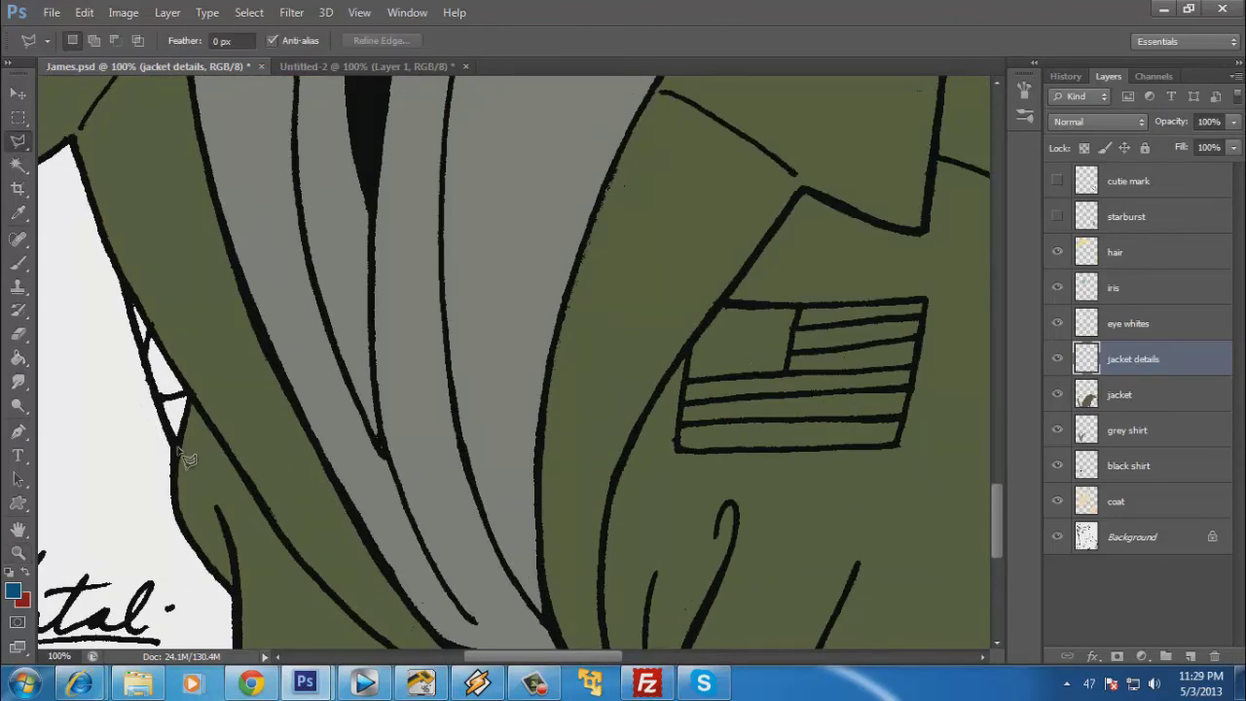
double_click(219, 386)
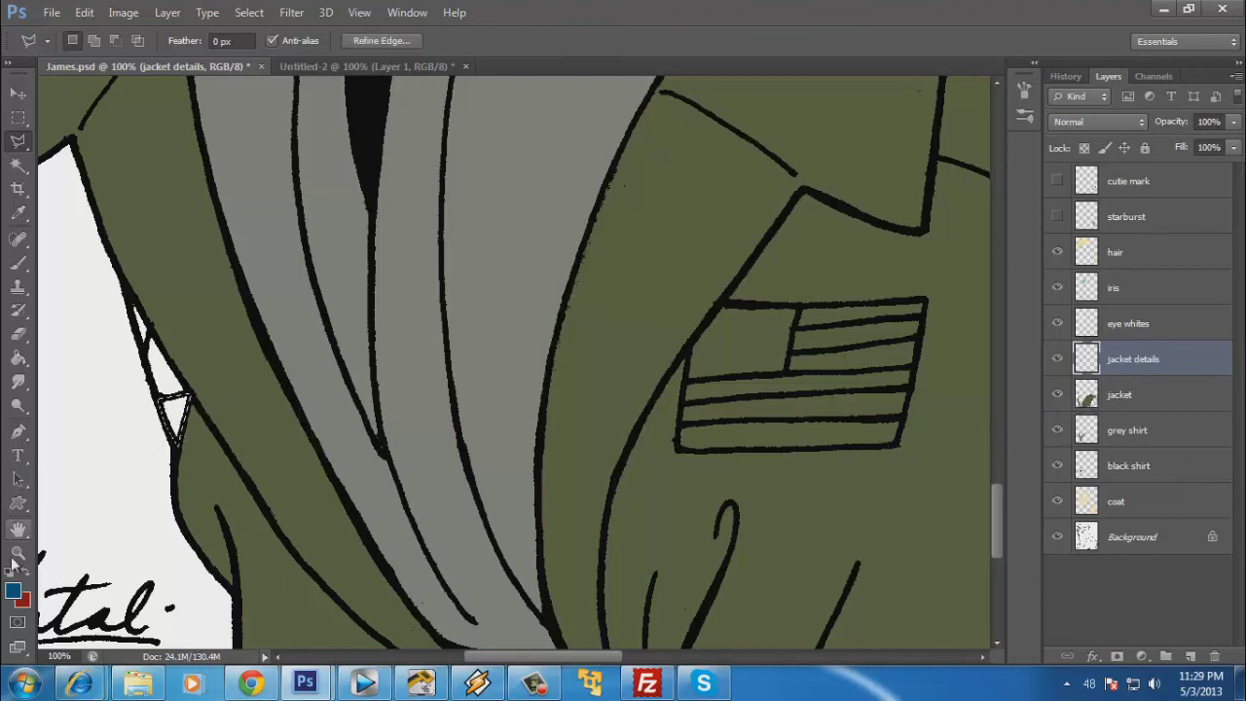
left_click(18, 357)
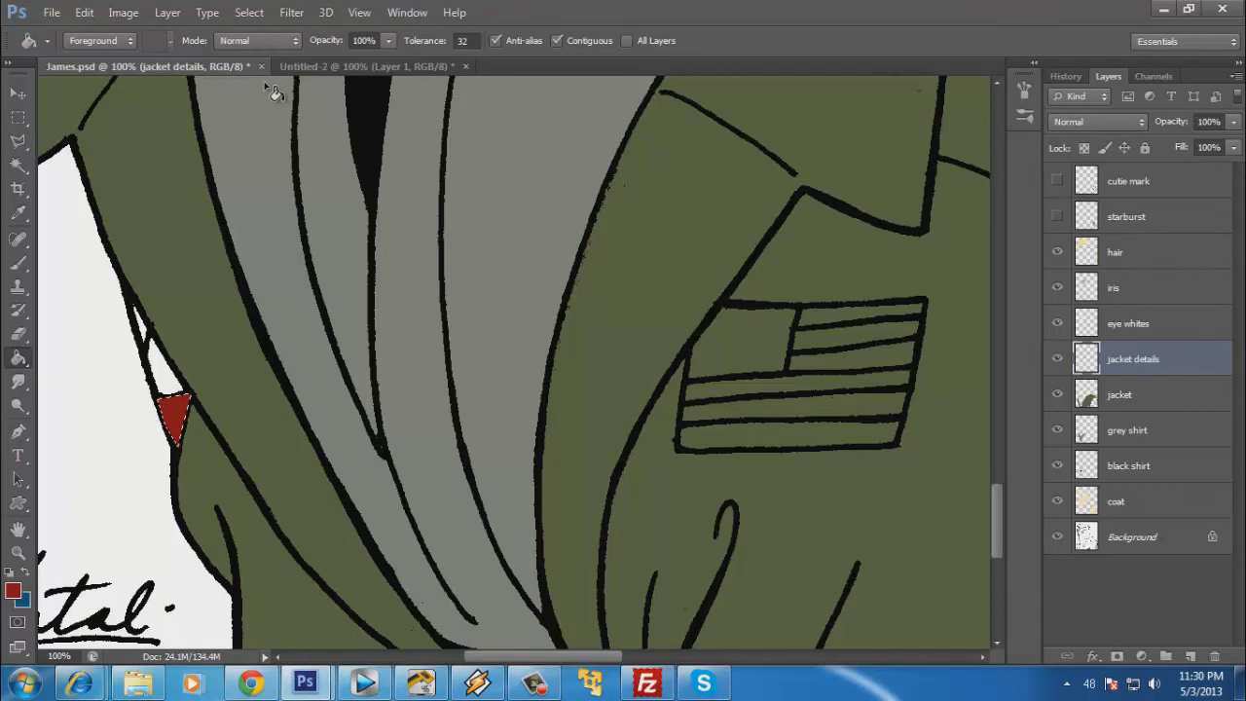
left_click(297, 68)
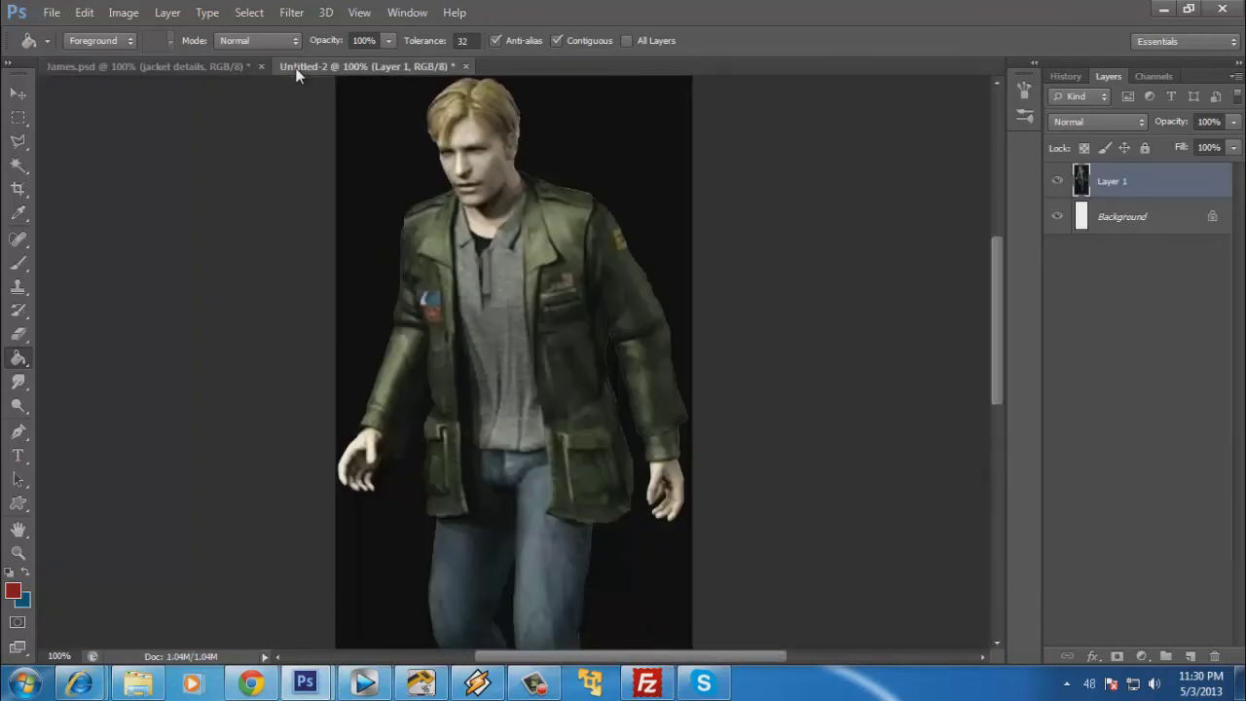
left_click(219, 66)
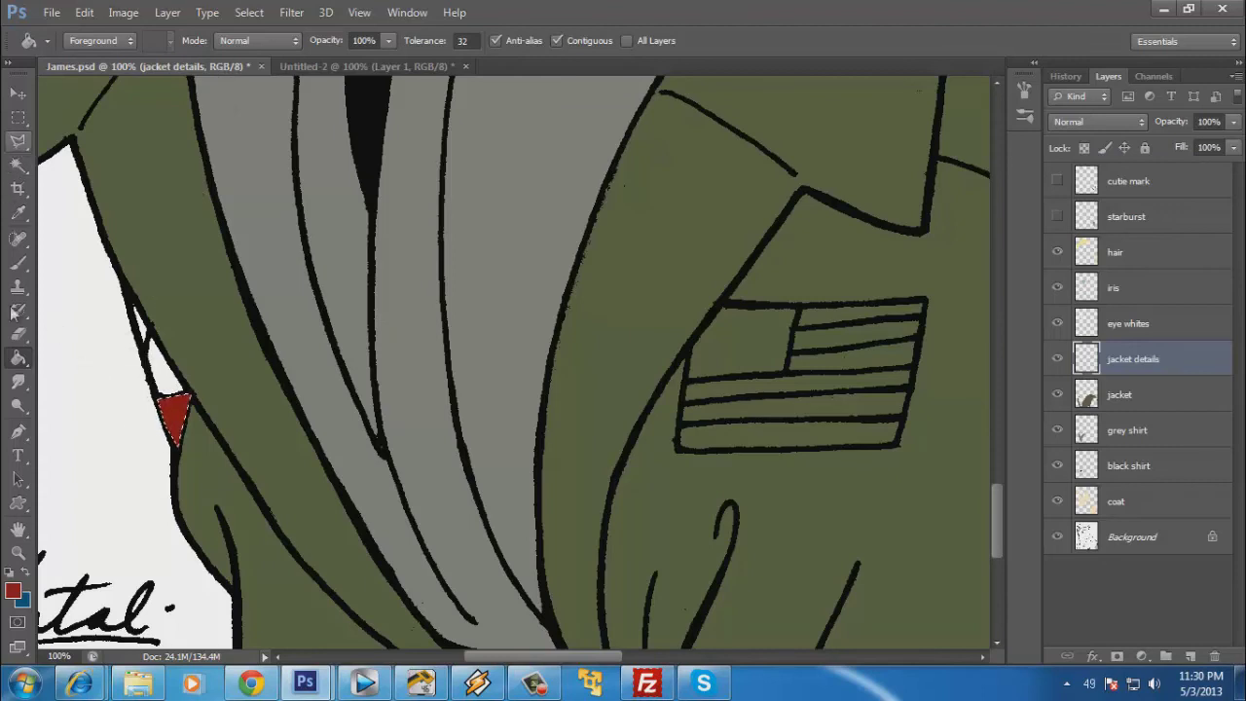
left_click(26, 574)
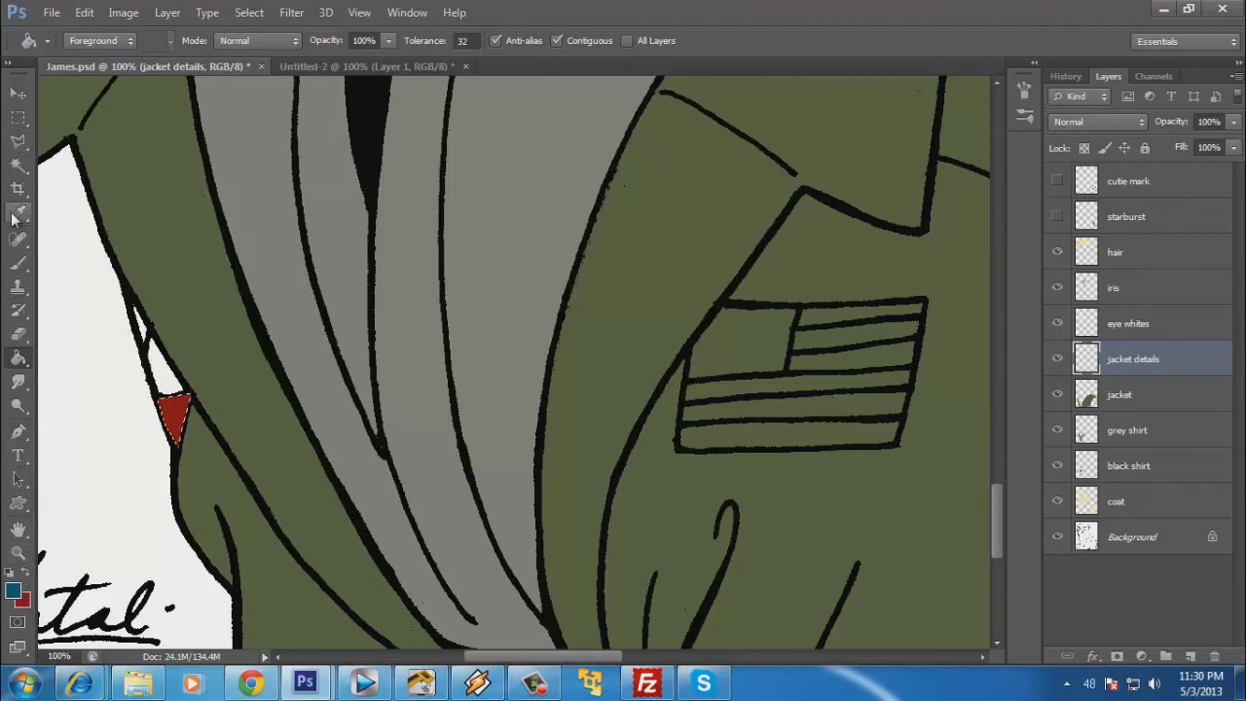
Outline the lapel badge and fill its white upper triangle with blue.
left_click(17, 141)
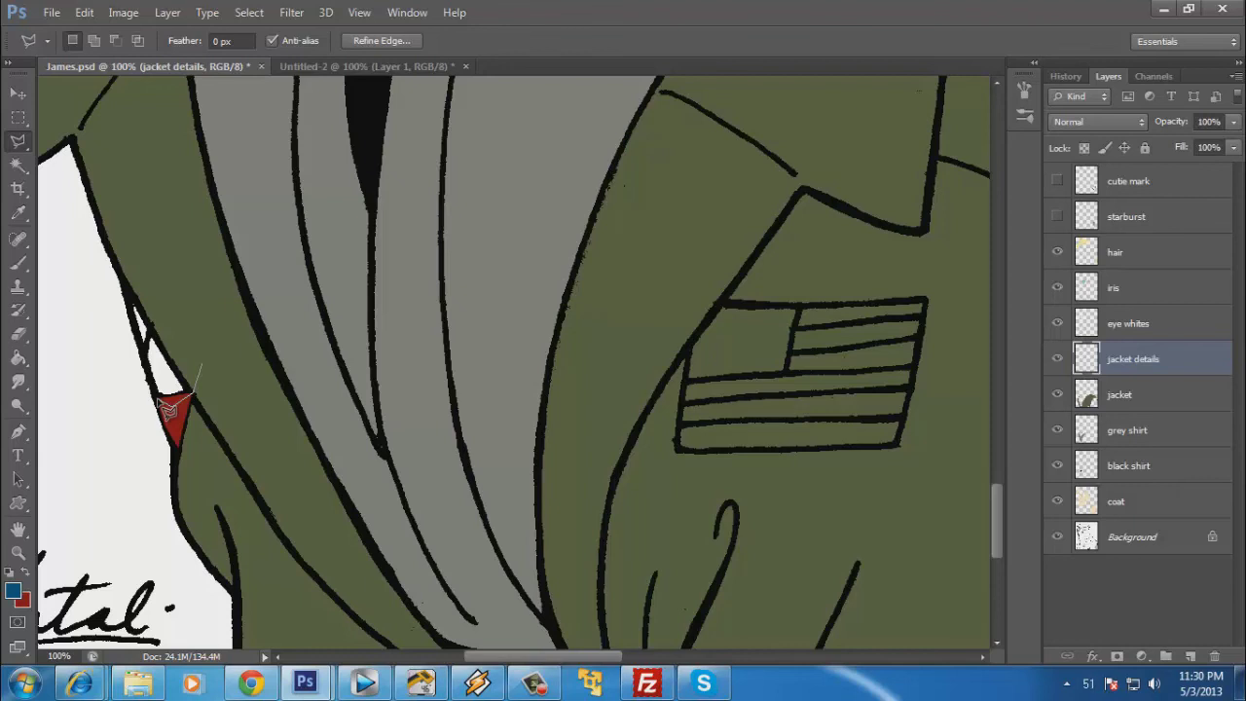
left_click(144, 352)
left_click(161, 321)
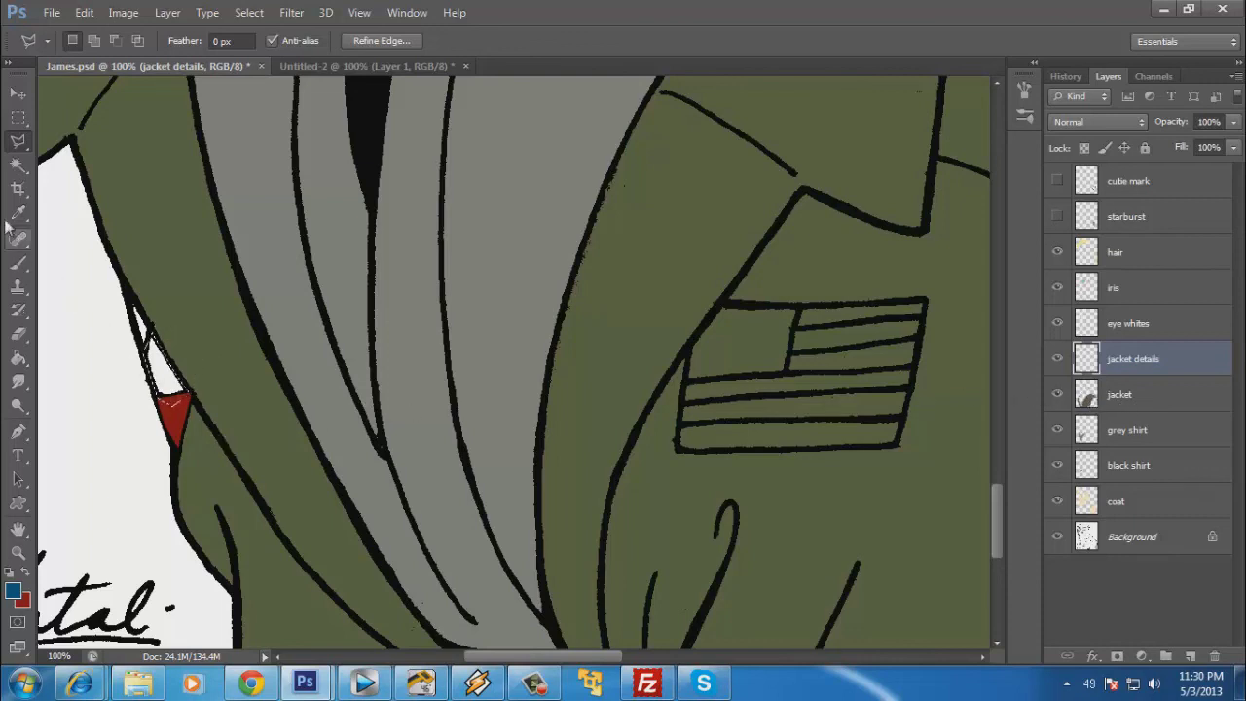
left_click(21, 167)
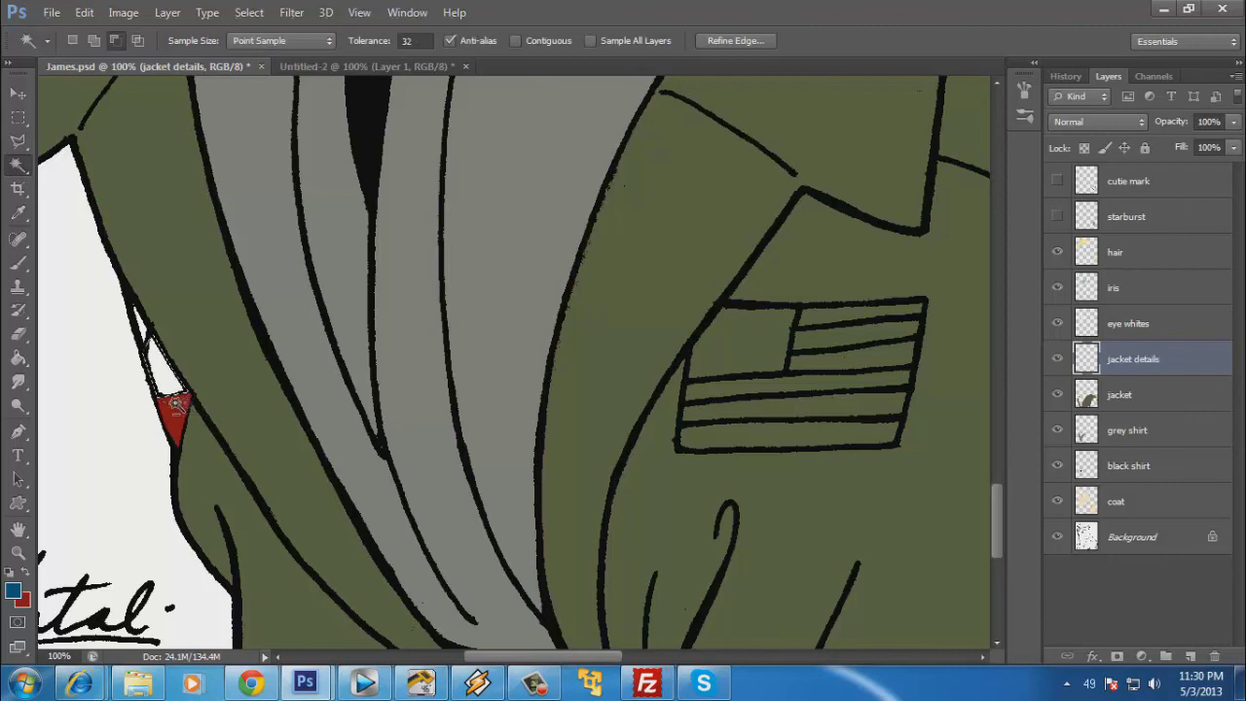
left_click(23, 362)
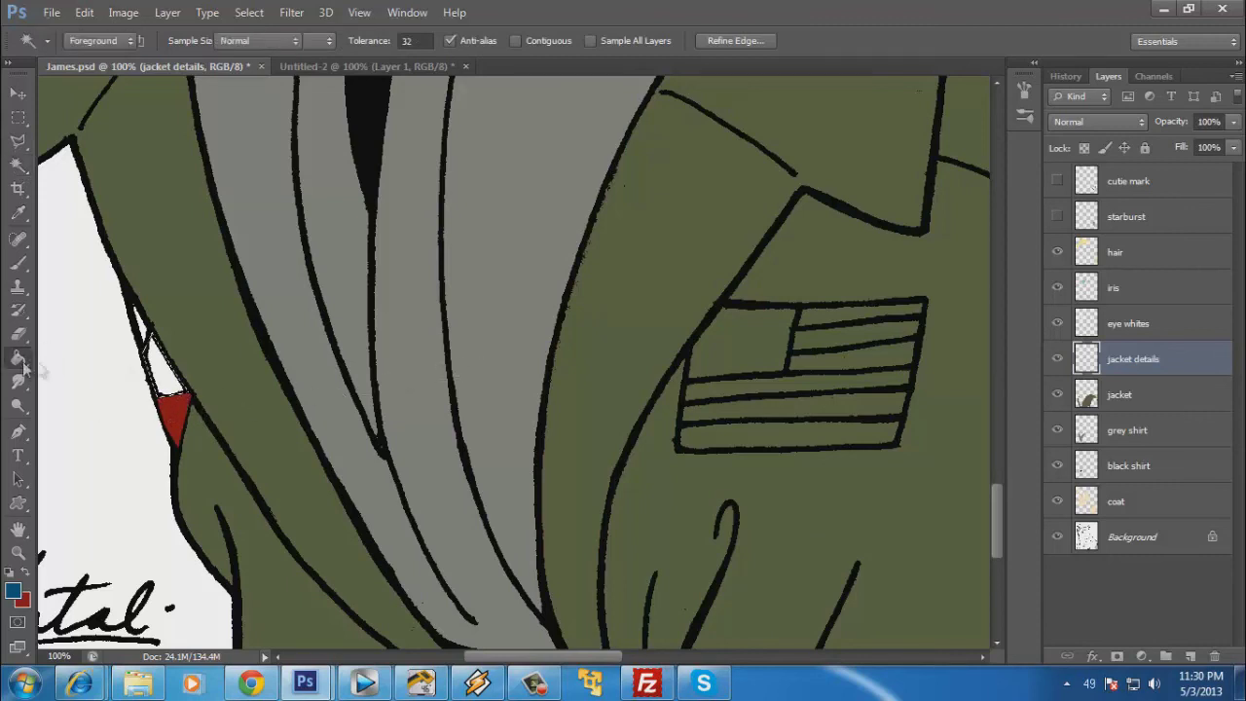
left_click(163, 372)
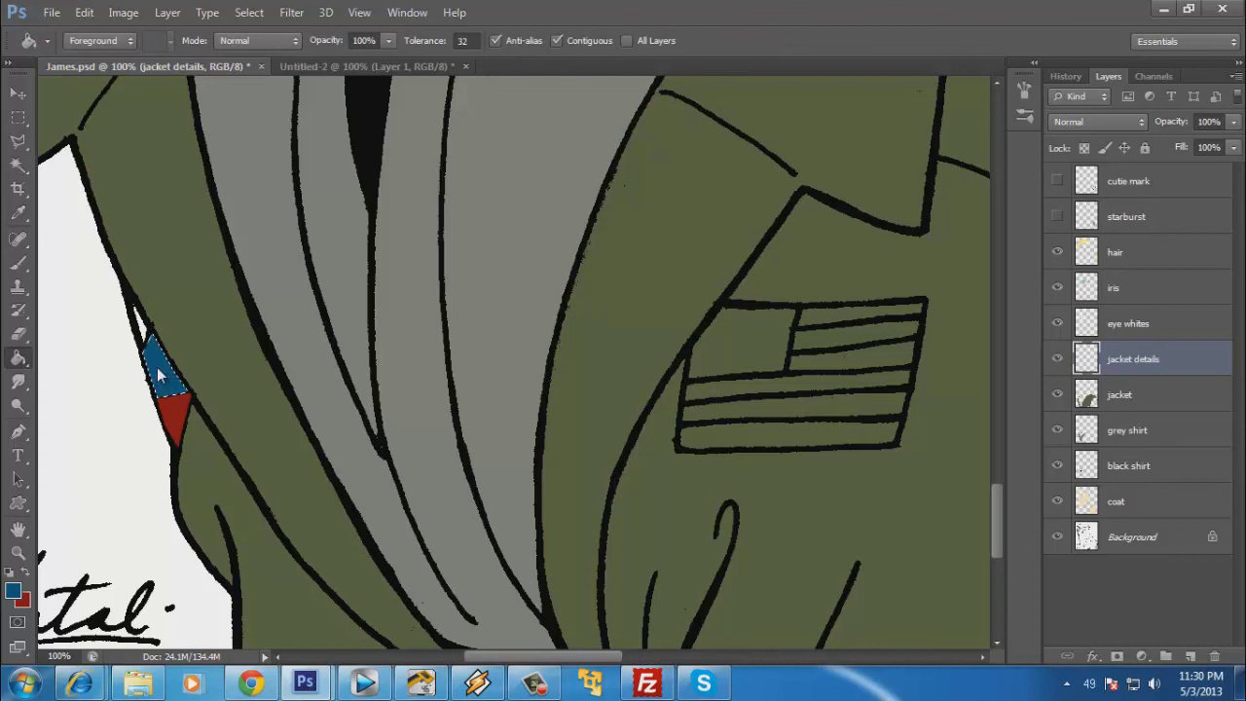
Outline the leftover white sliver at the jacket edge, limited to the jacket's painted pixels.
left_click(18, 141)
left_click(154, 308)
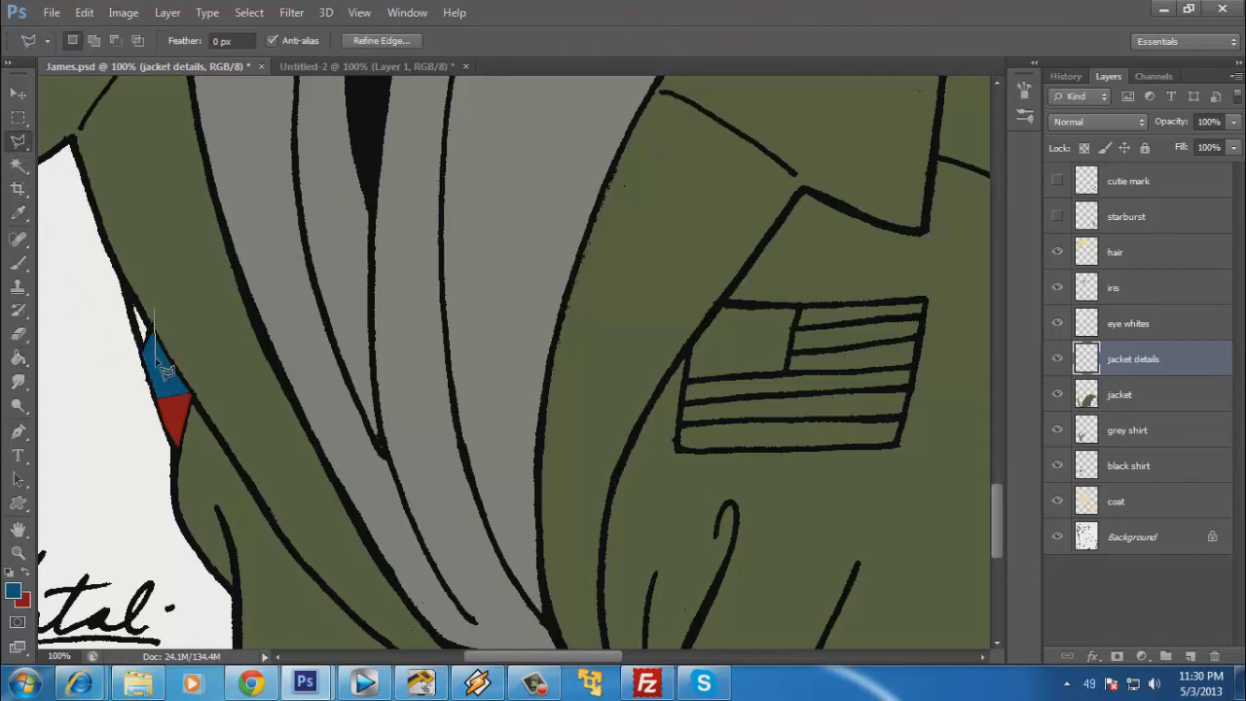
left_click(149, 357)
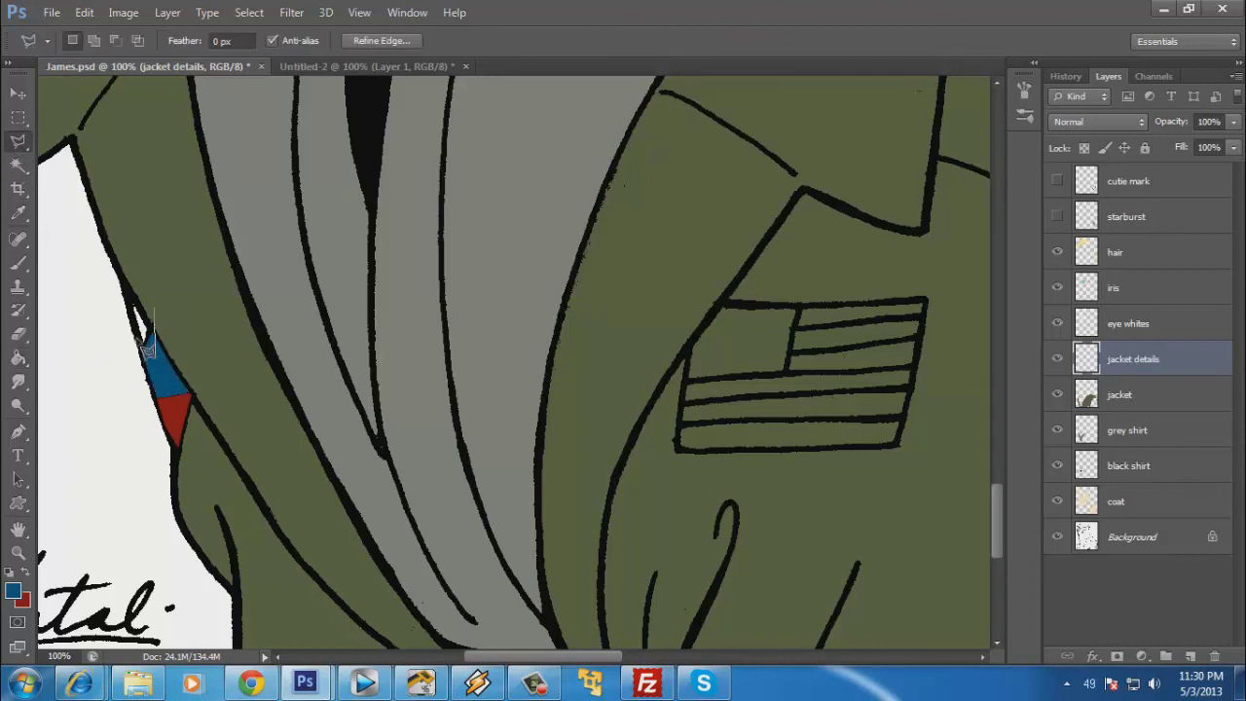
left_click(124, 261)
left_click(148, 274)
left_click(1089, 399, "ctrl+alt+shift")
Subtract from the selection with the Magic Wand and set white as the foreground colour.
left_click(18, 166)
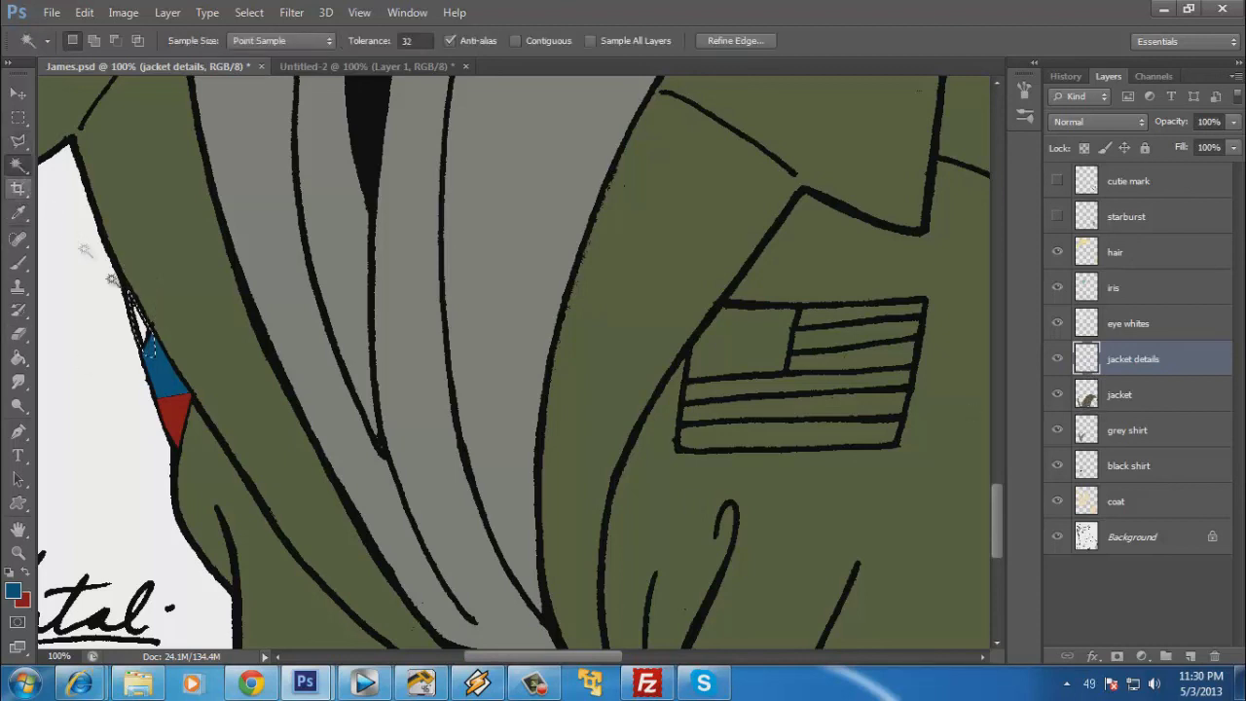
key("alt")
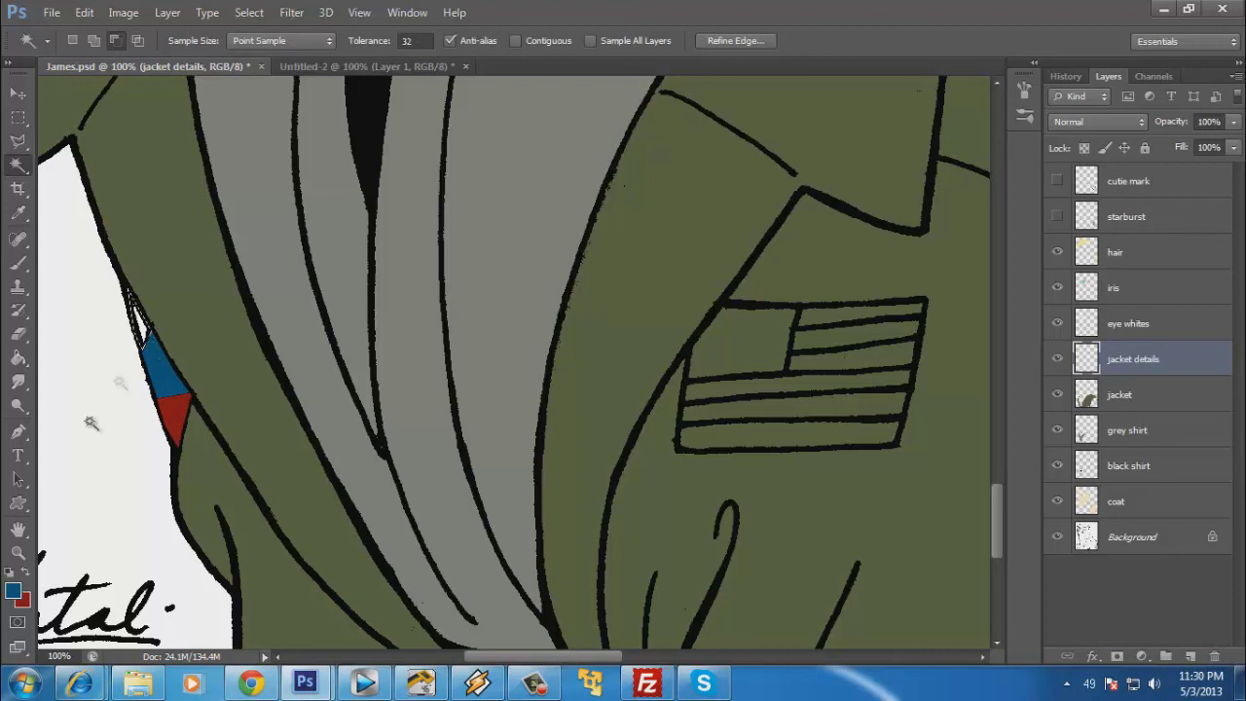
left_click(13, 590)
left_click(114, 362)
left_click(597, 394)
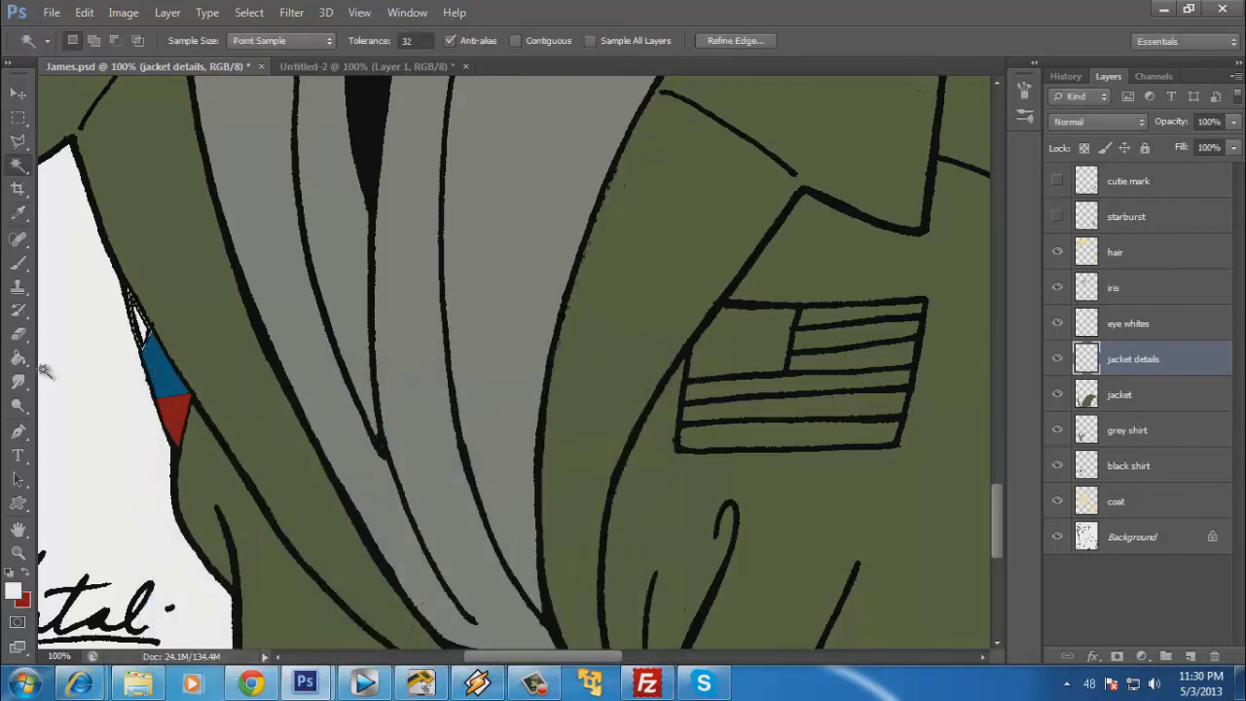
left_click(18, 357)
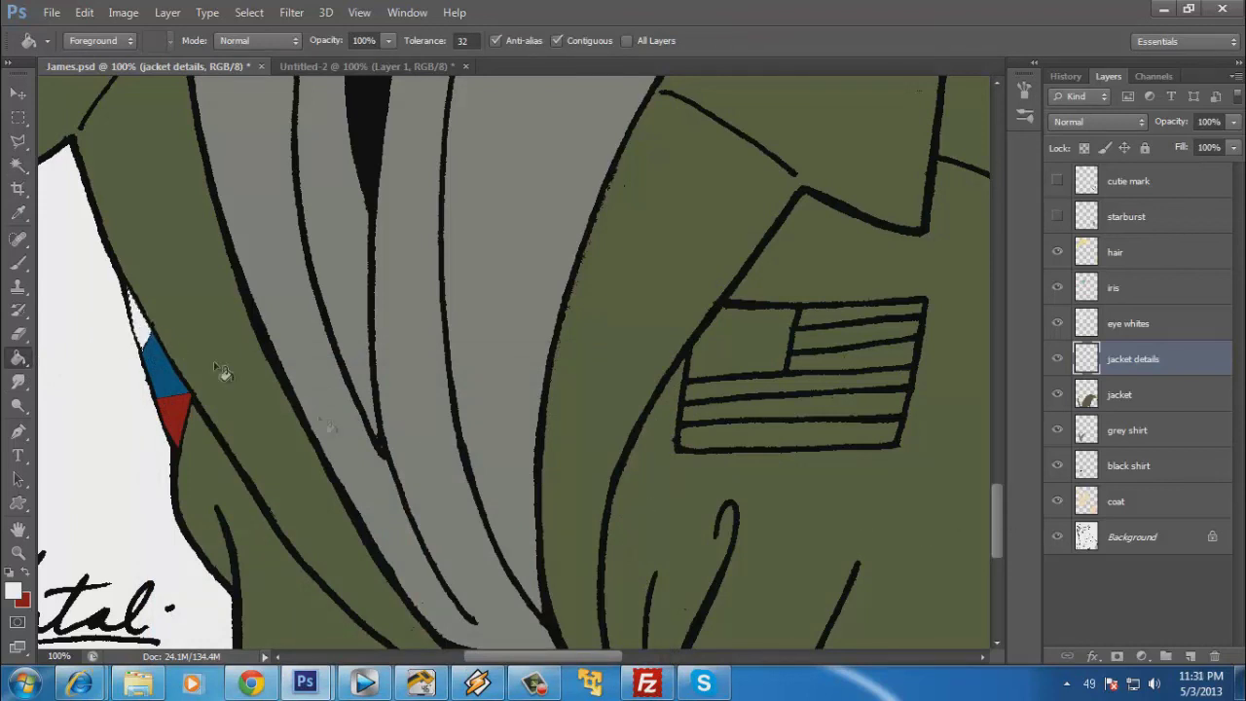
Set the jacket details layer's blend mode to Multiply.
left_click(18, 117)
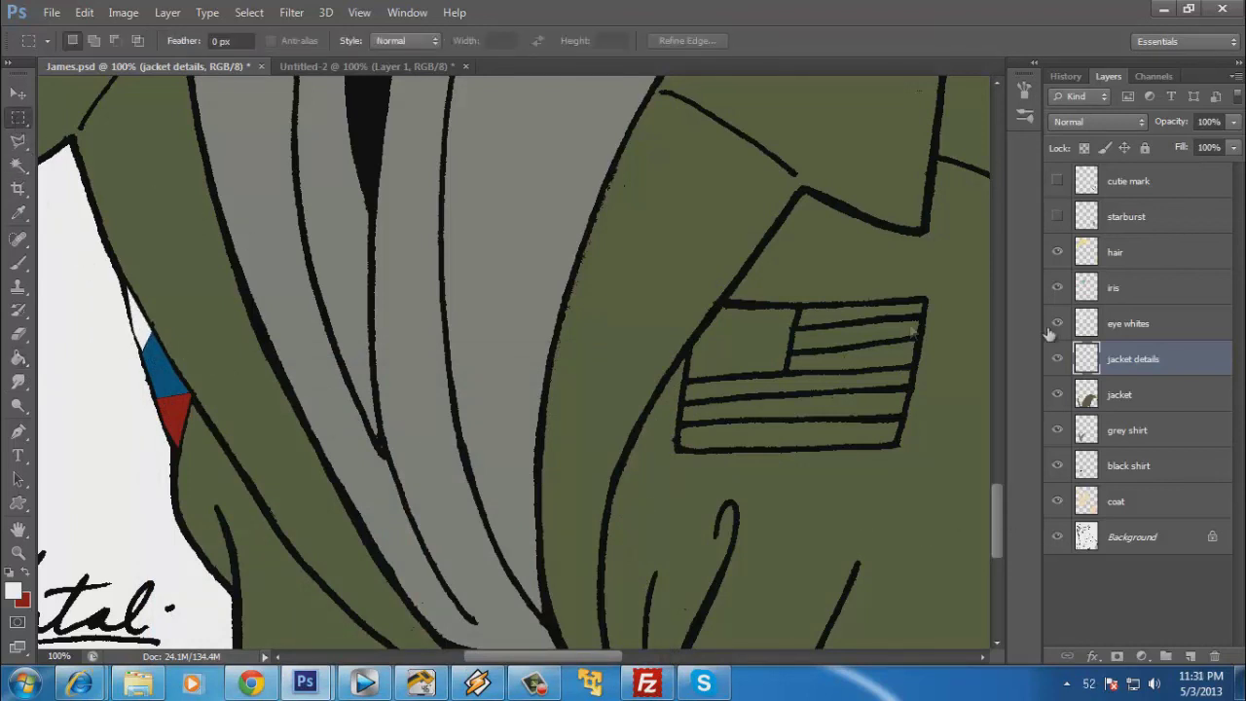
left_click(1146, 122)
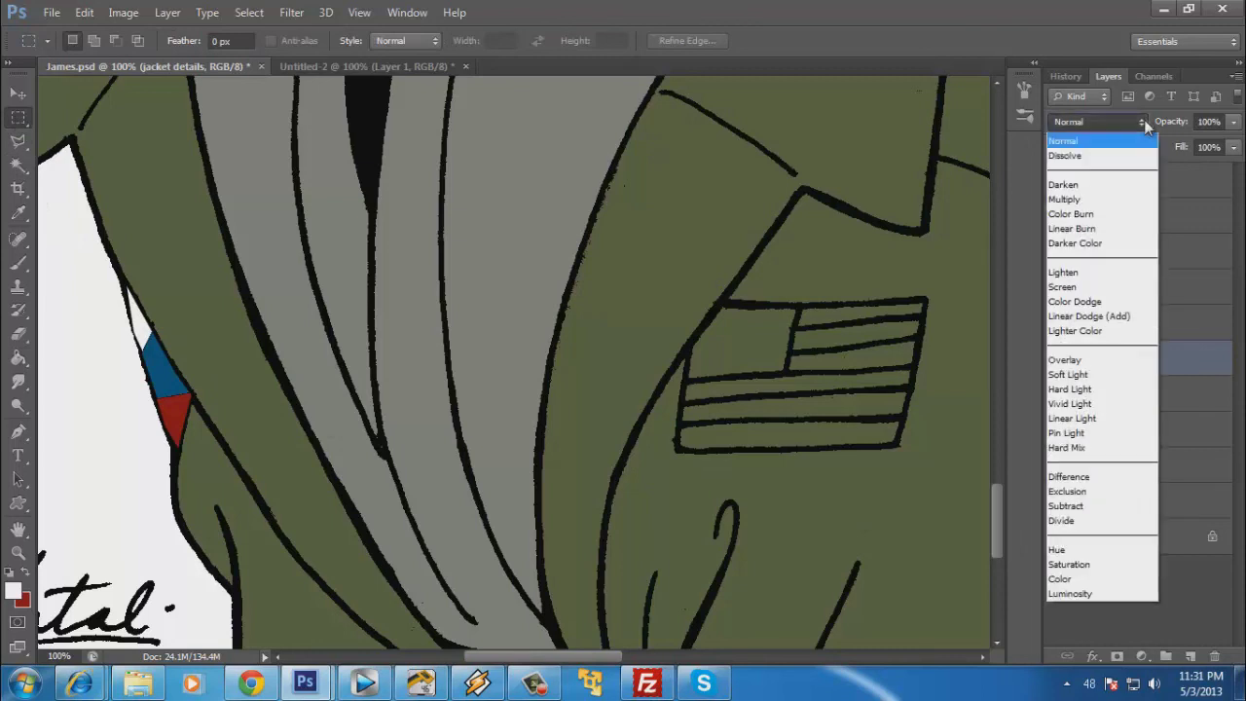
left_click(1121, 199)
left_click_drag(789, 435, 519, 486)
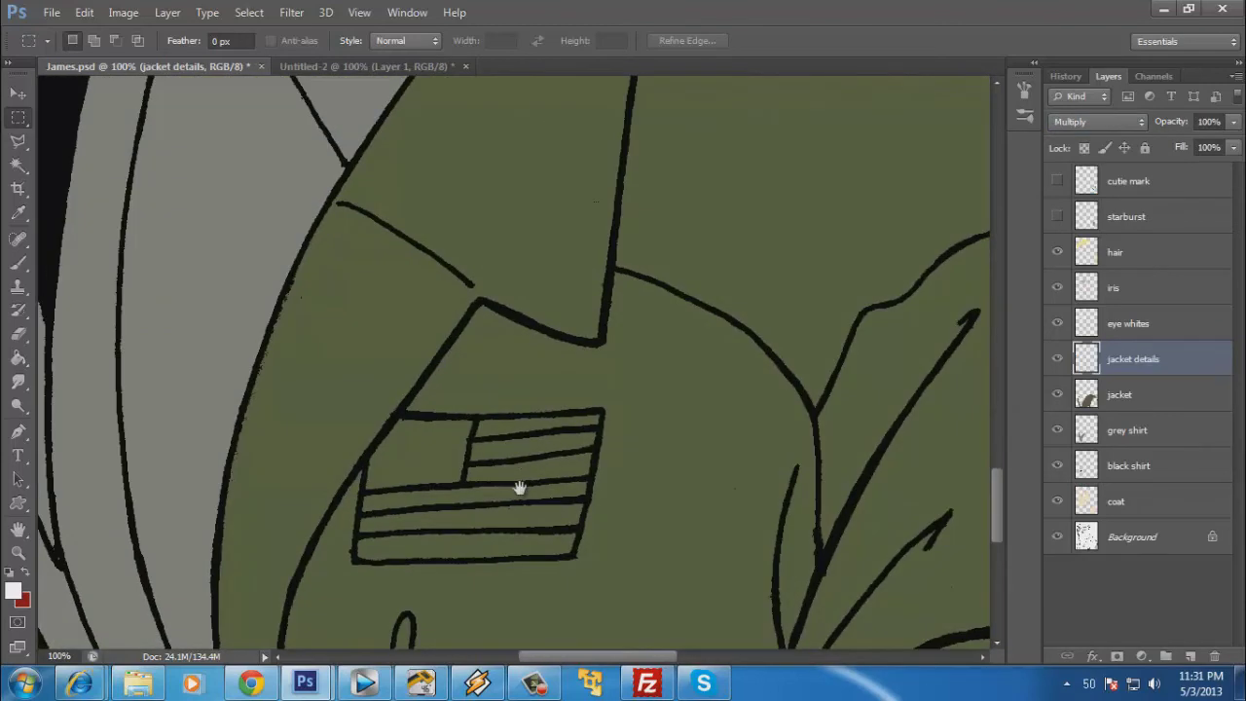
left_click(346, 67)
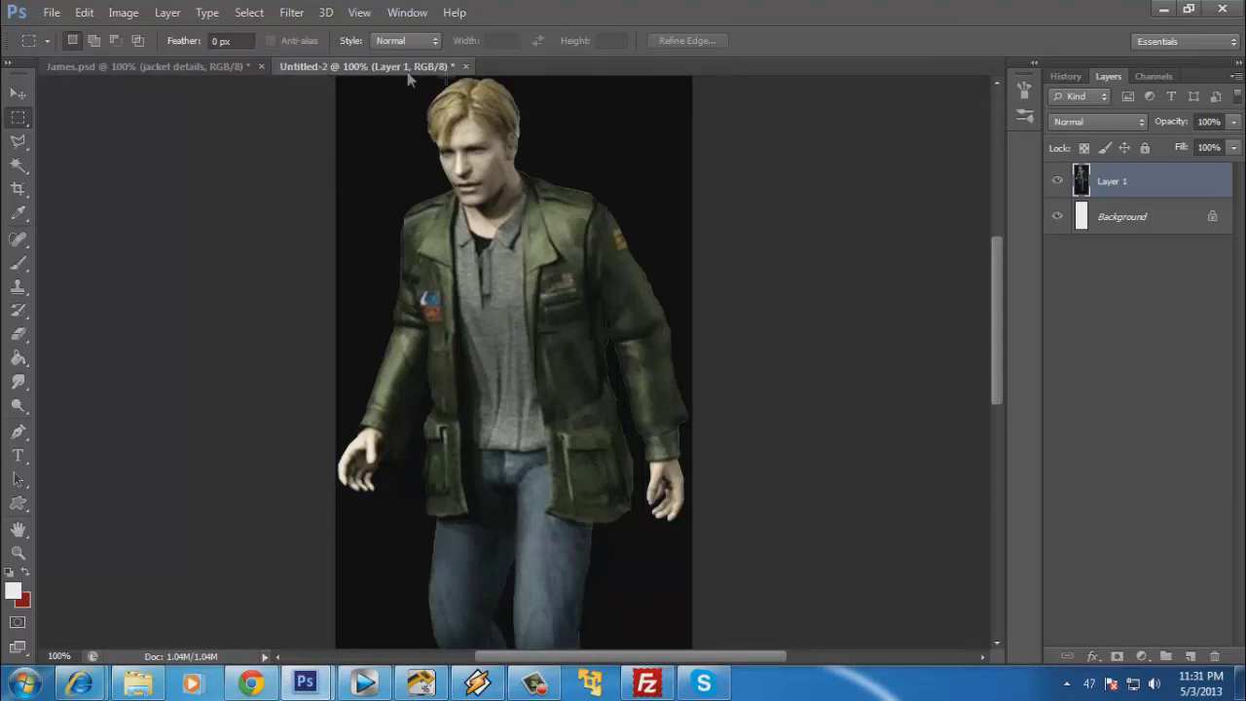
left_click(467, 67)
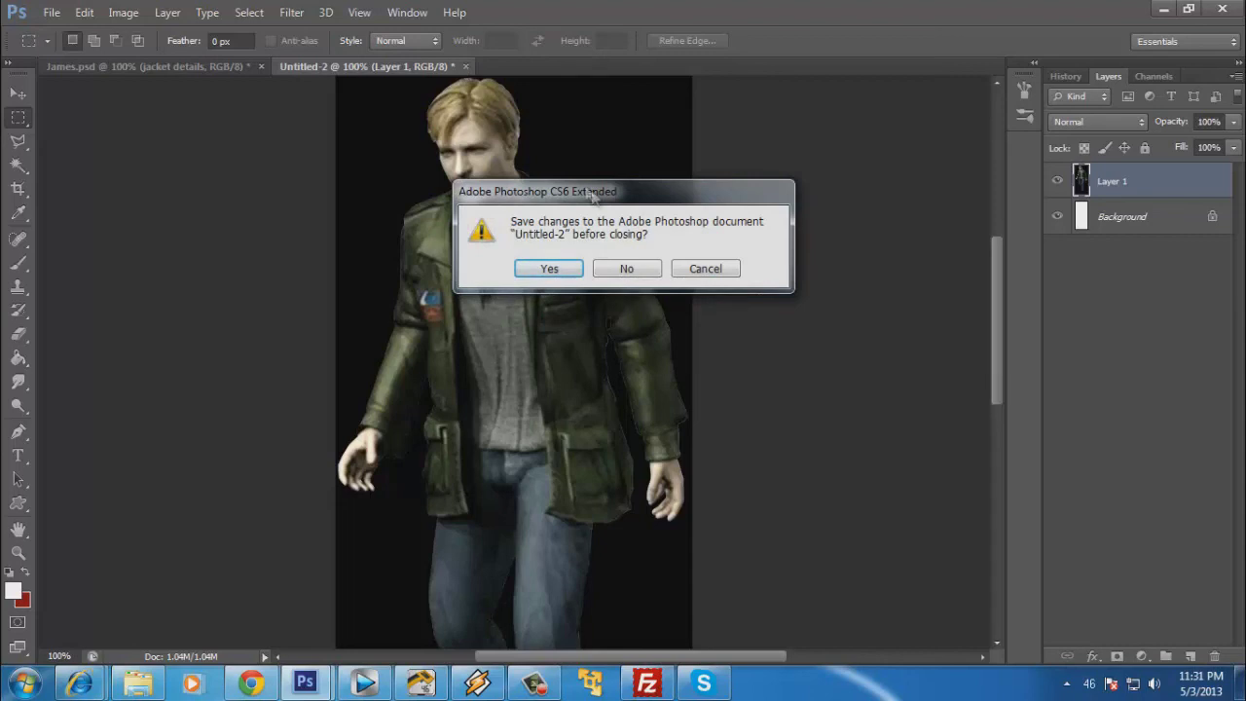
left_click(707, 276)
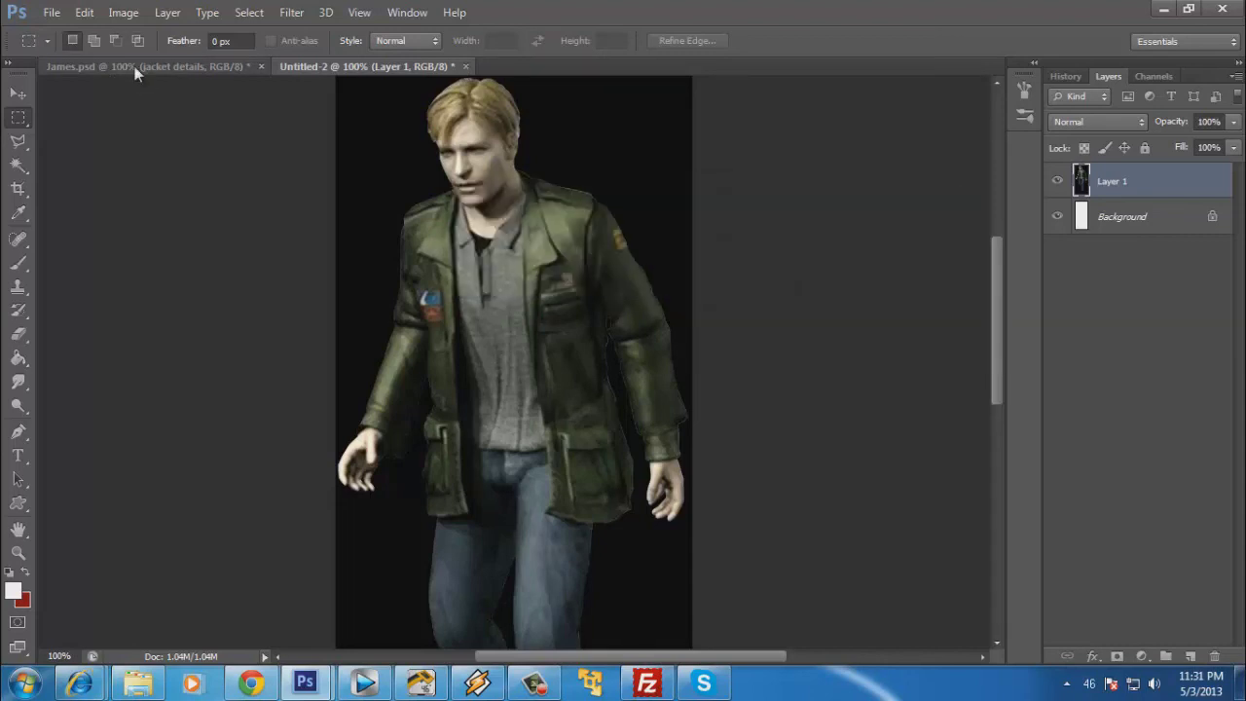
left_click(135, 66)
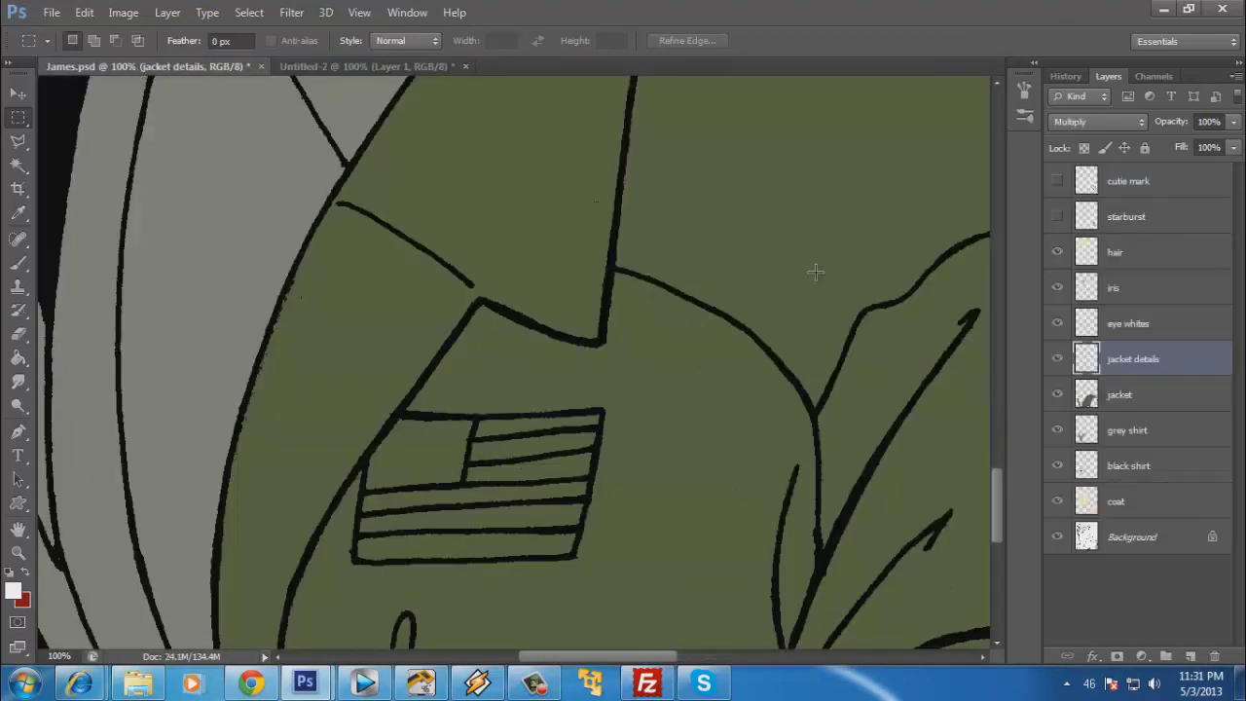
On the jacket layer, outline the flag patch's four corners and fill it with white.
left_click(1082, 401)
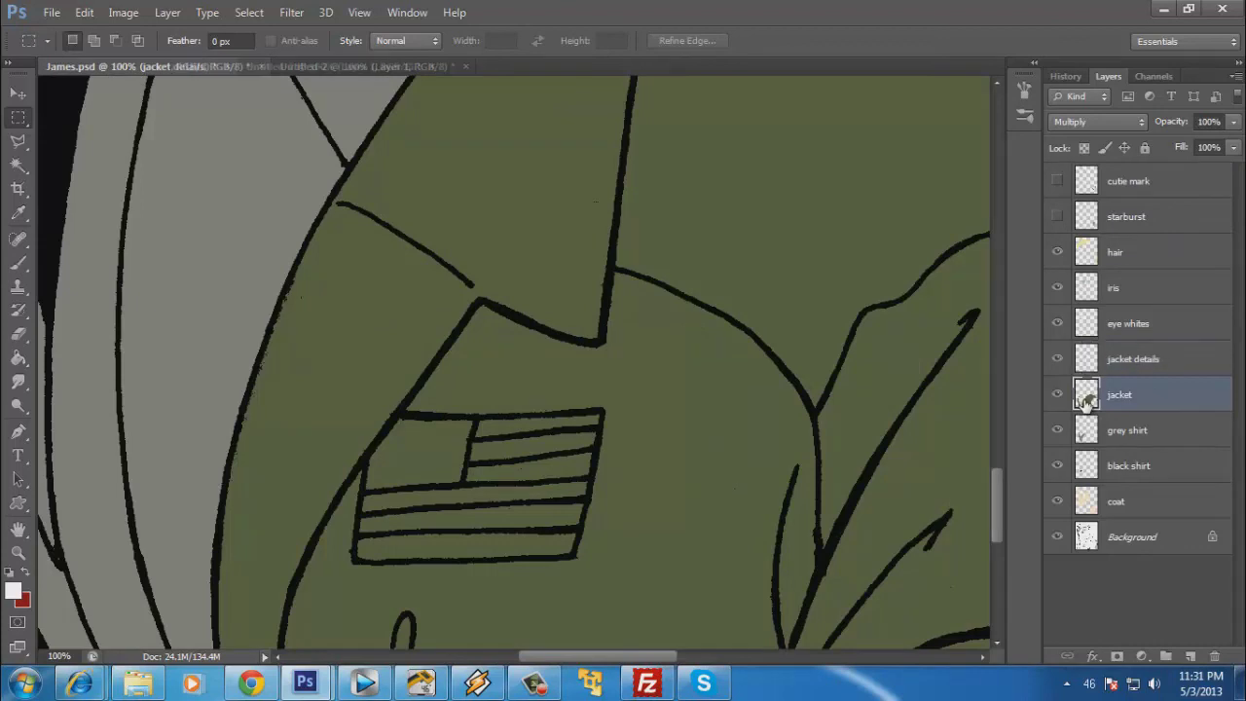
left_click(19, 144)
left_click(394, 415)
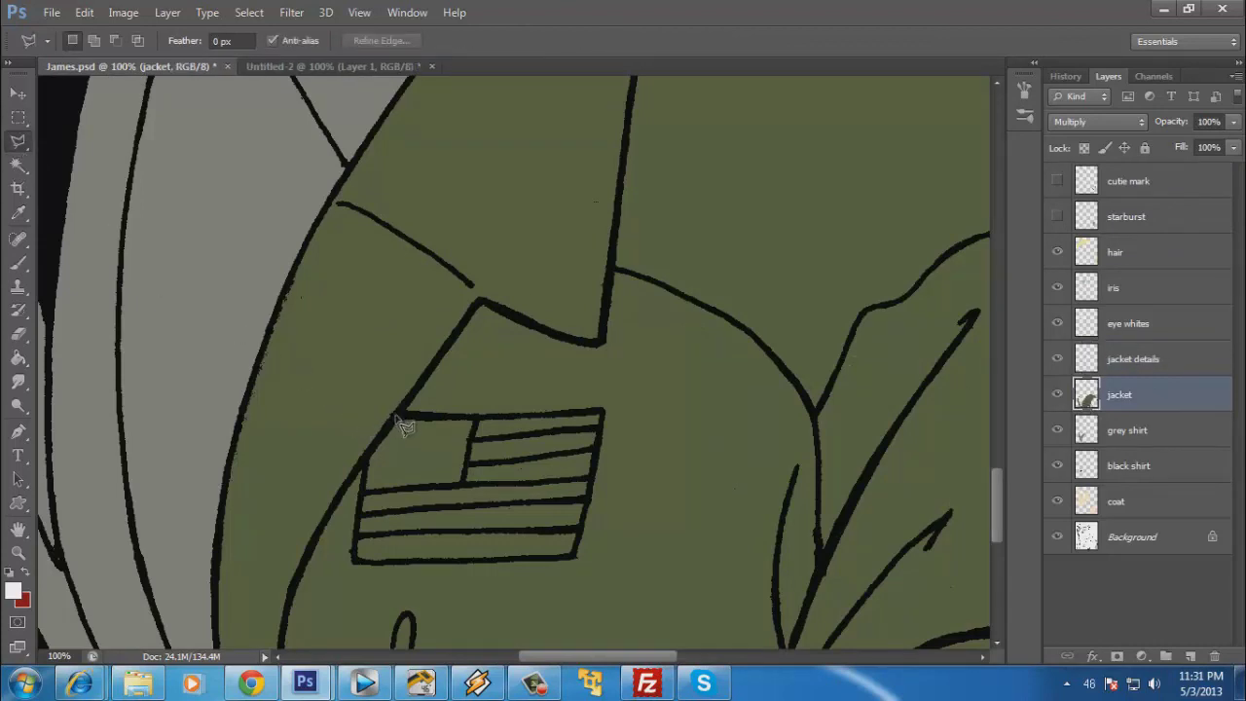
left_click(354, 561)
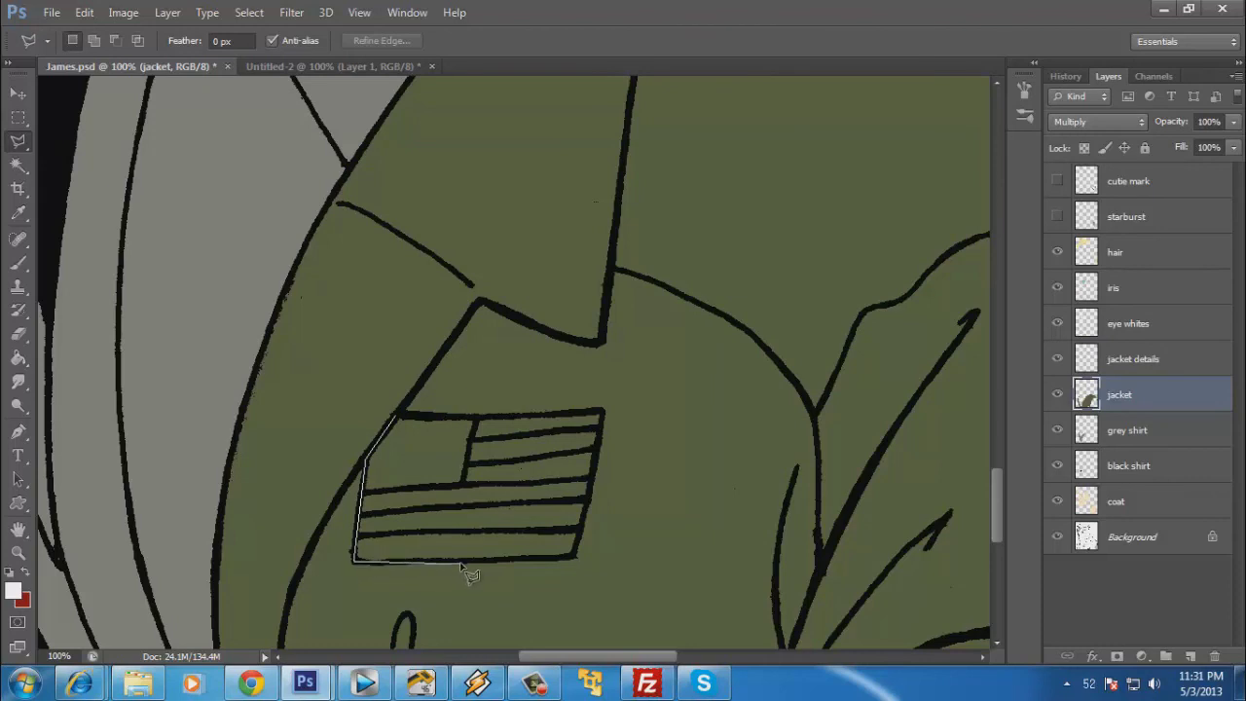
left_click(576, 556)
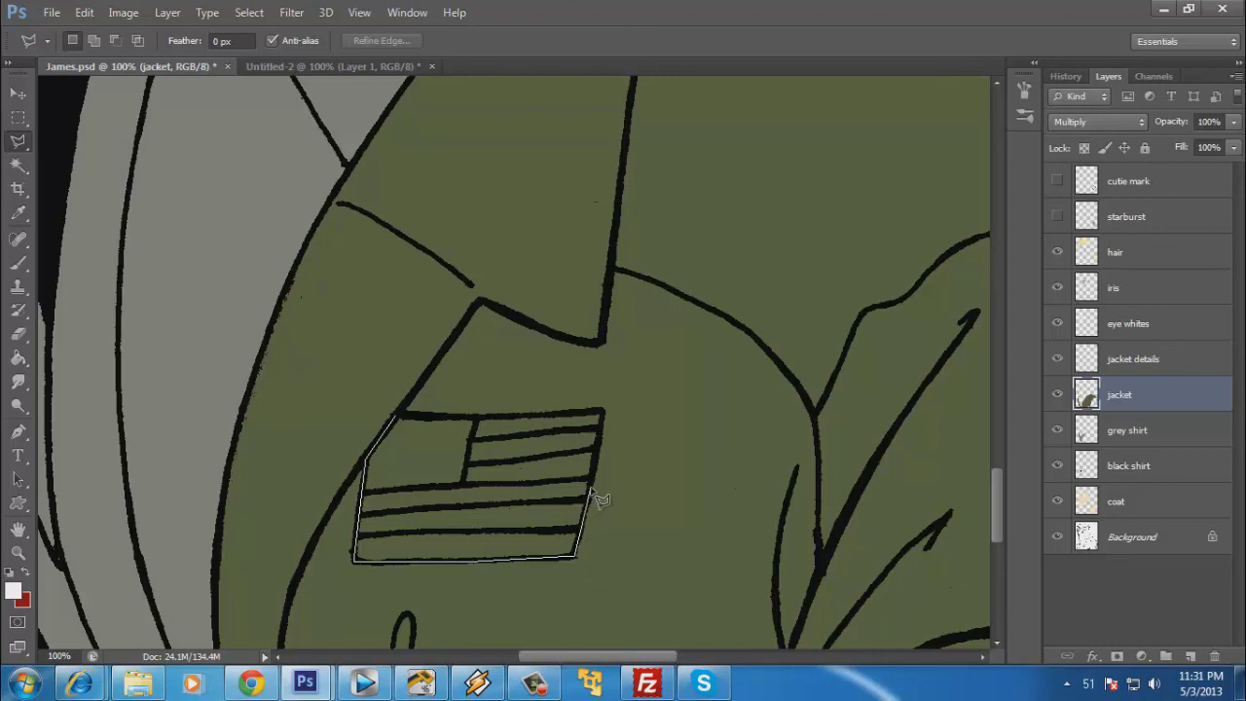
left_click(603, 414)
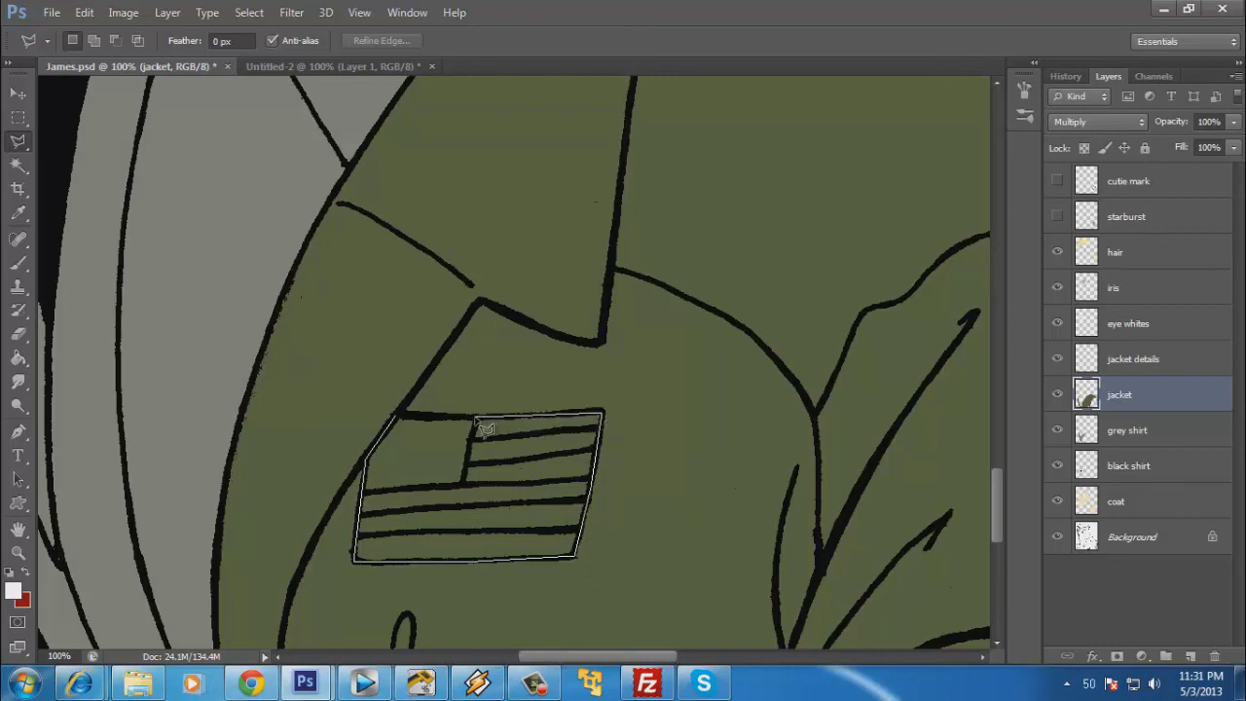
left_click(418, 428)
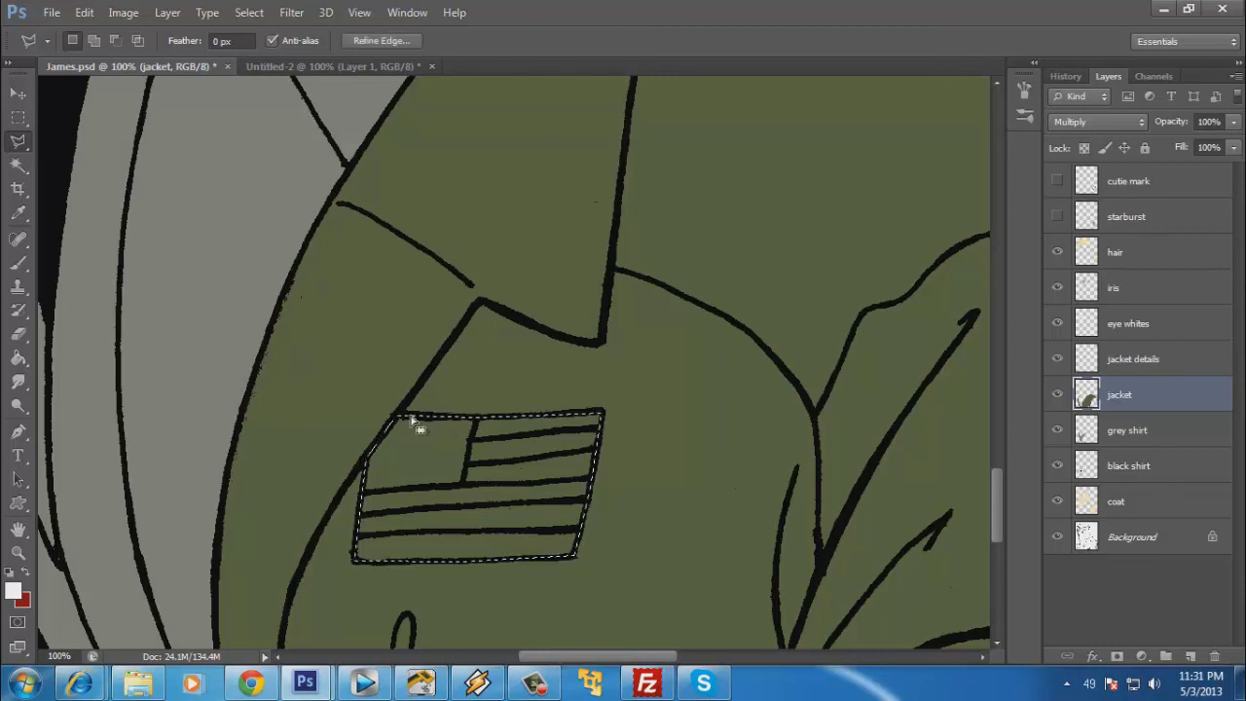
key("Delete")
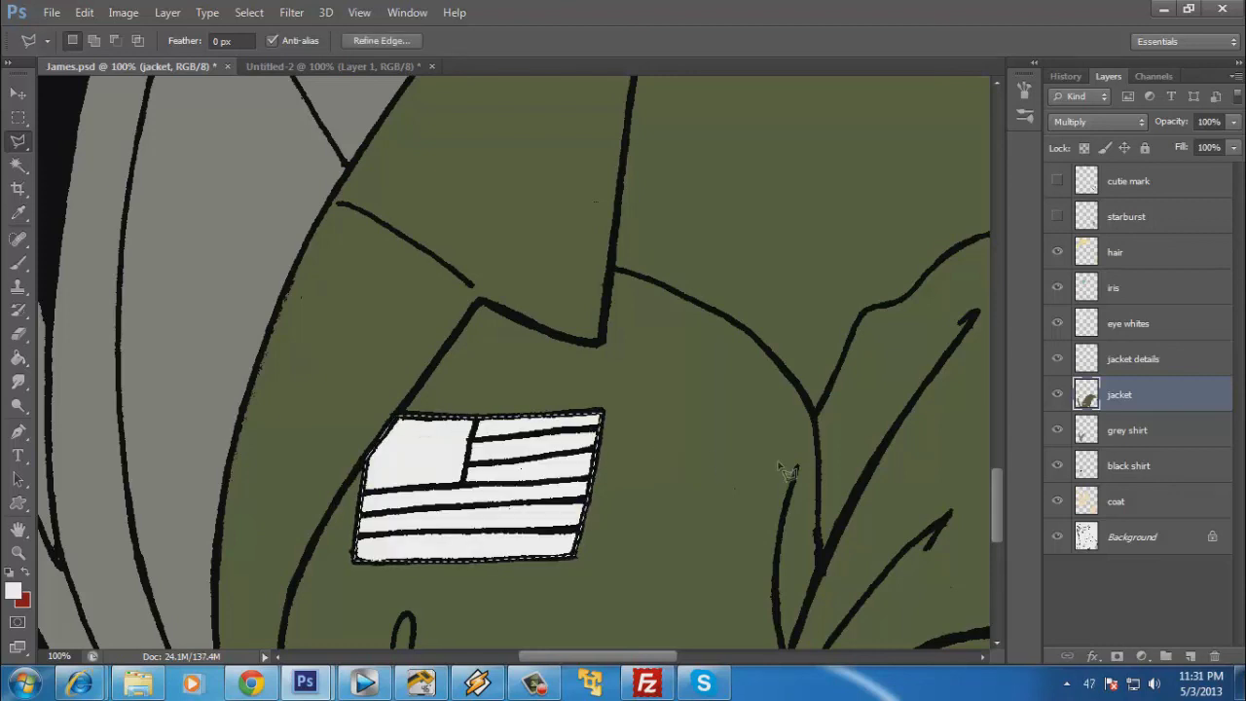
Reselect the jacket details layer and clear the flag patch selection.
left_click(1086, 362)
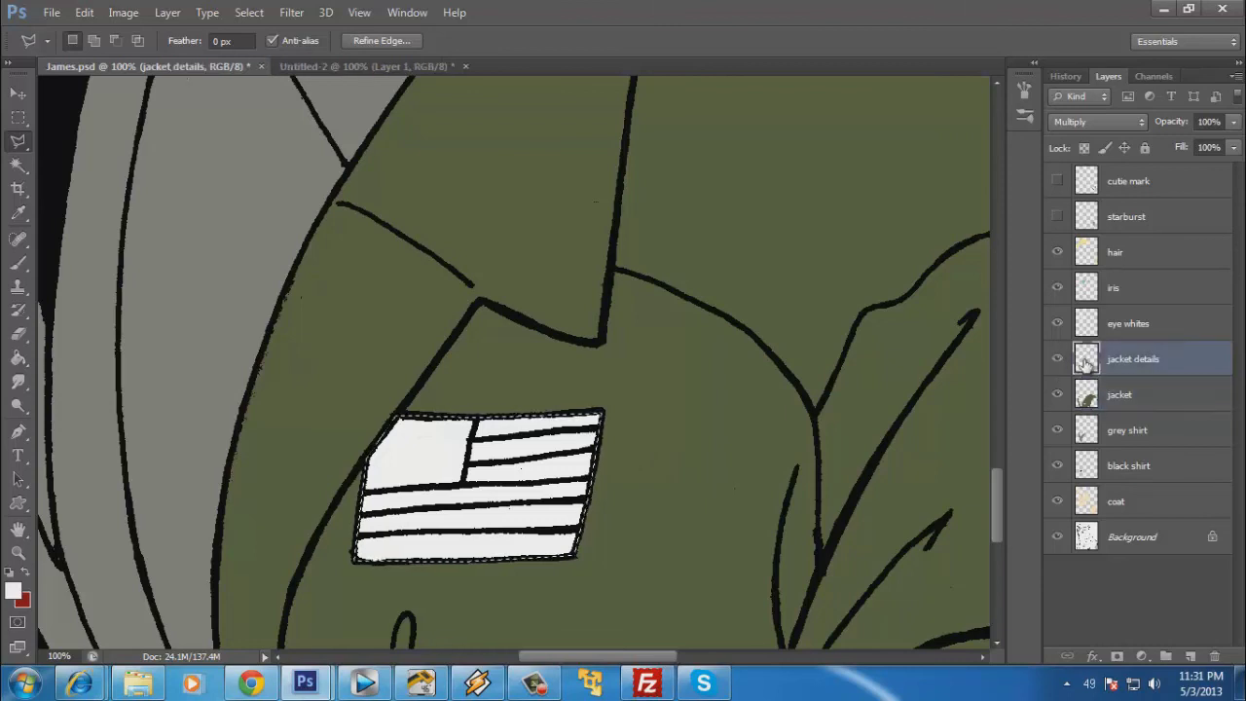
key("m")
left_click(371, 283)
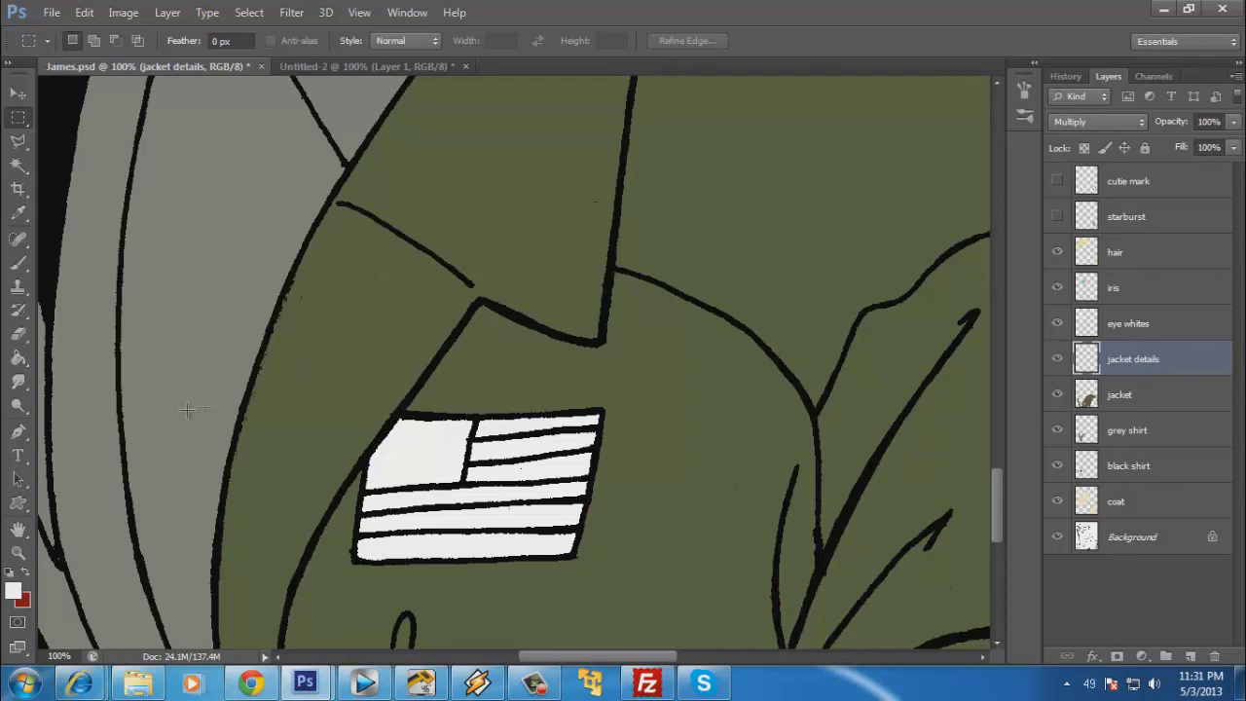
Marquee around the flag patch and load its outline on the jacket details layer.
left_click_drag(306, 367, 564, 319)
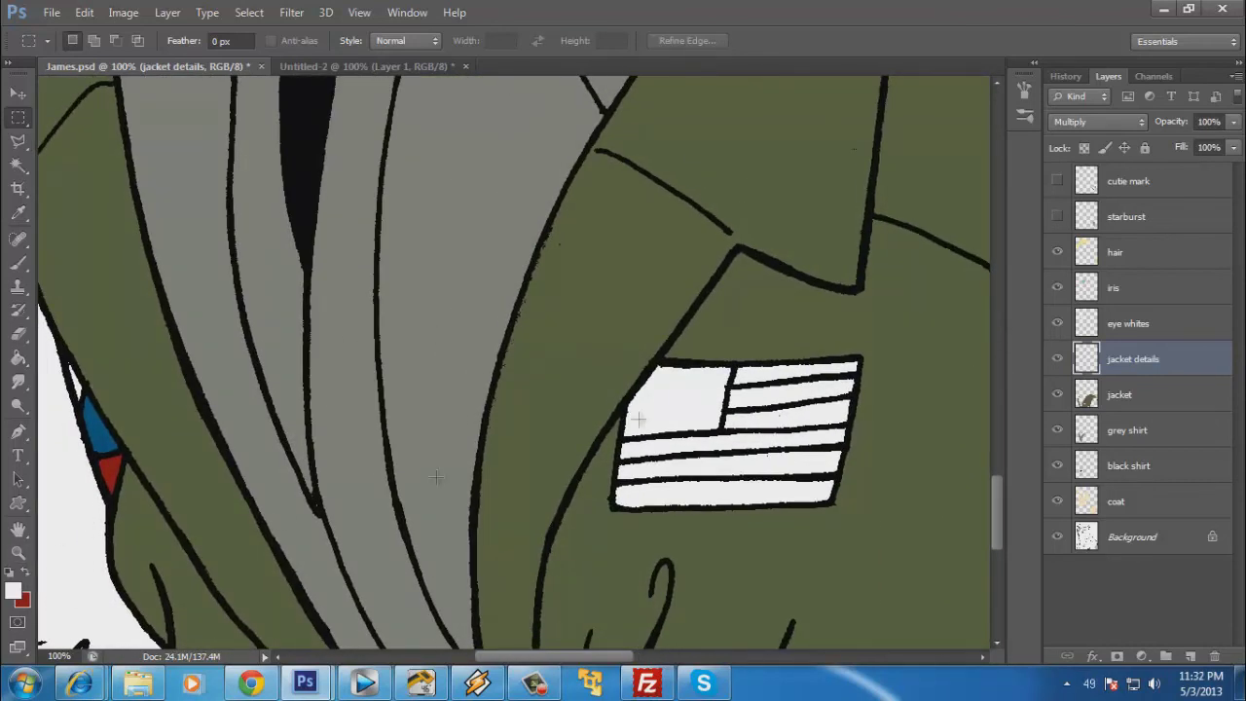
left_click_drag(662, 404, 454, 412)
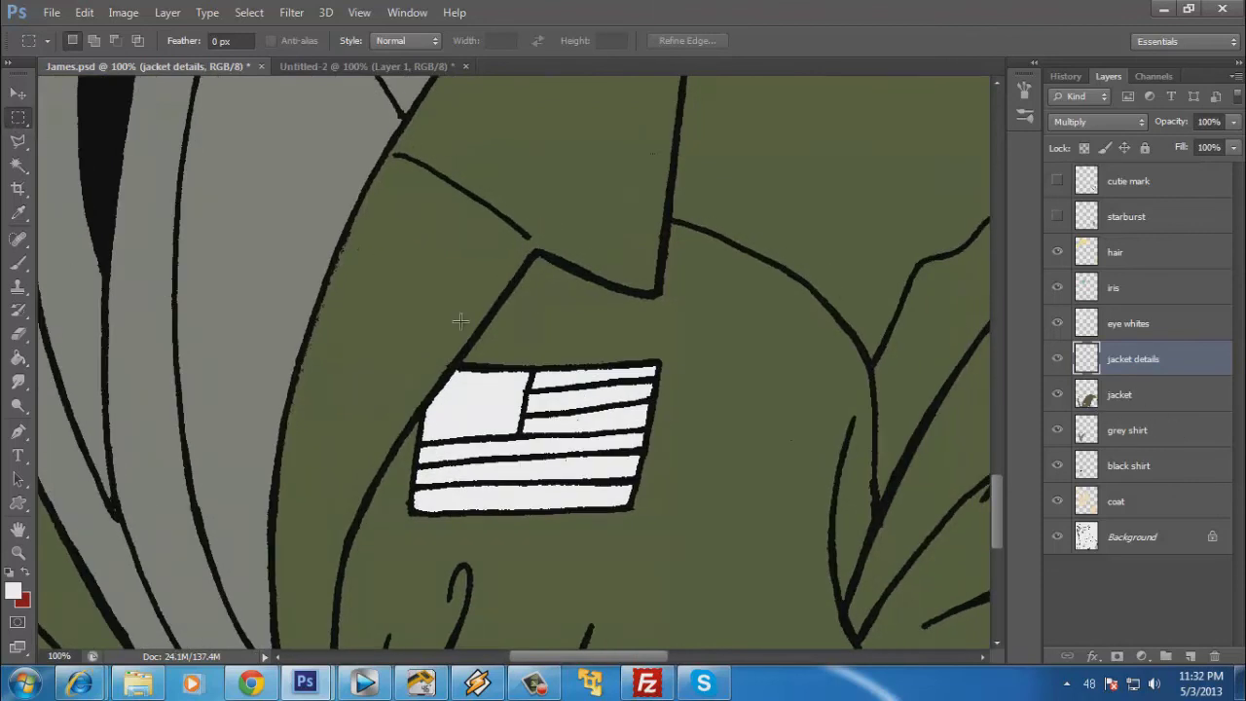
left_click_drag(374, 322, 745, 561)
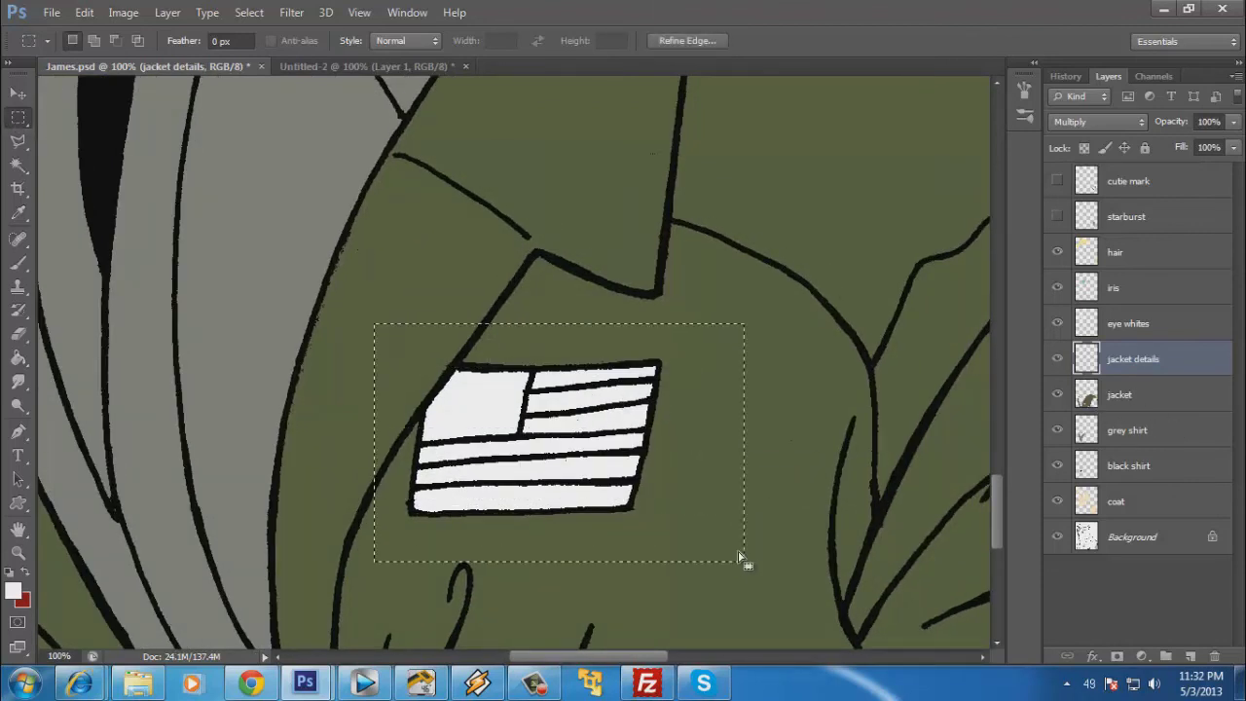
left_click(1087, 397)
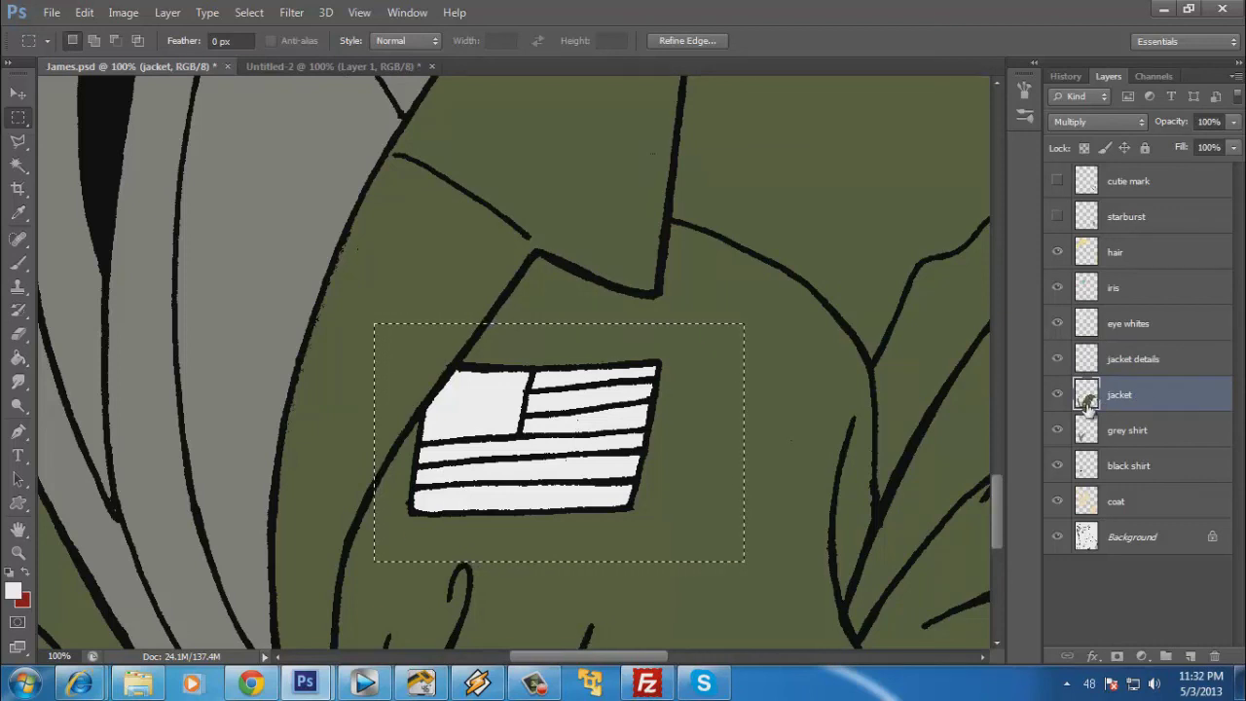
left_click(1089, 405, "ctrl+alt+shift")
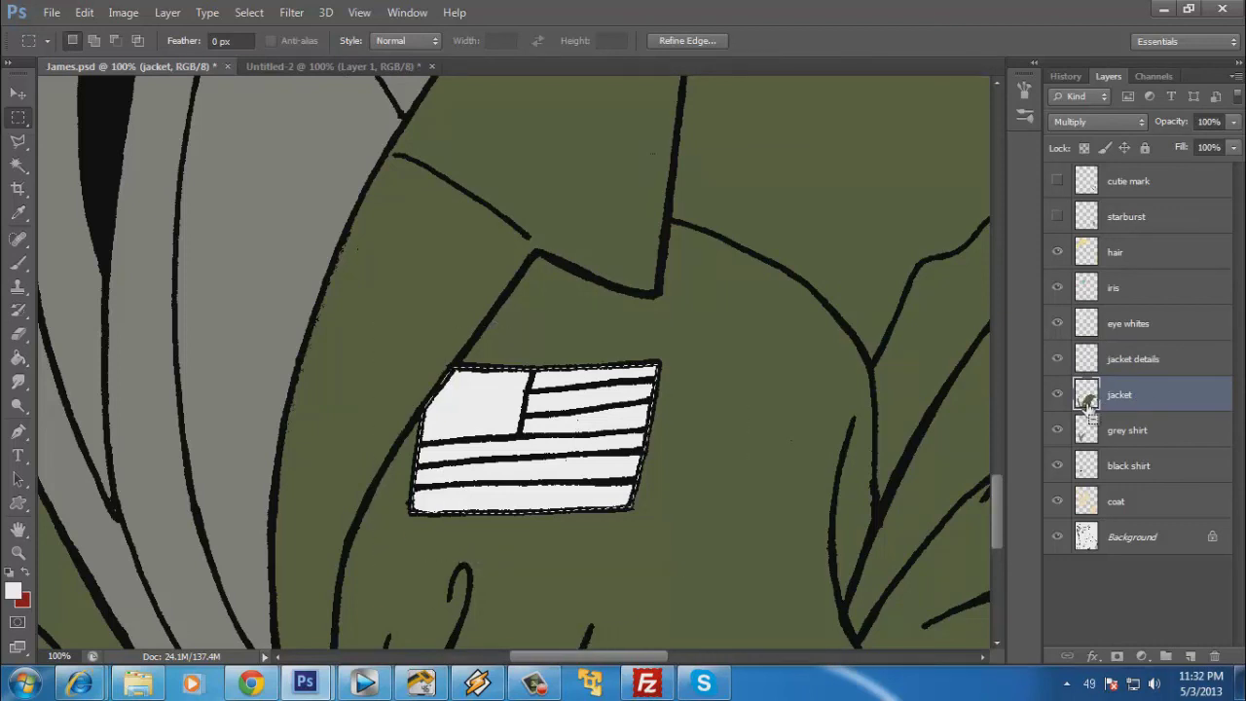
left_click(1088, 363)
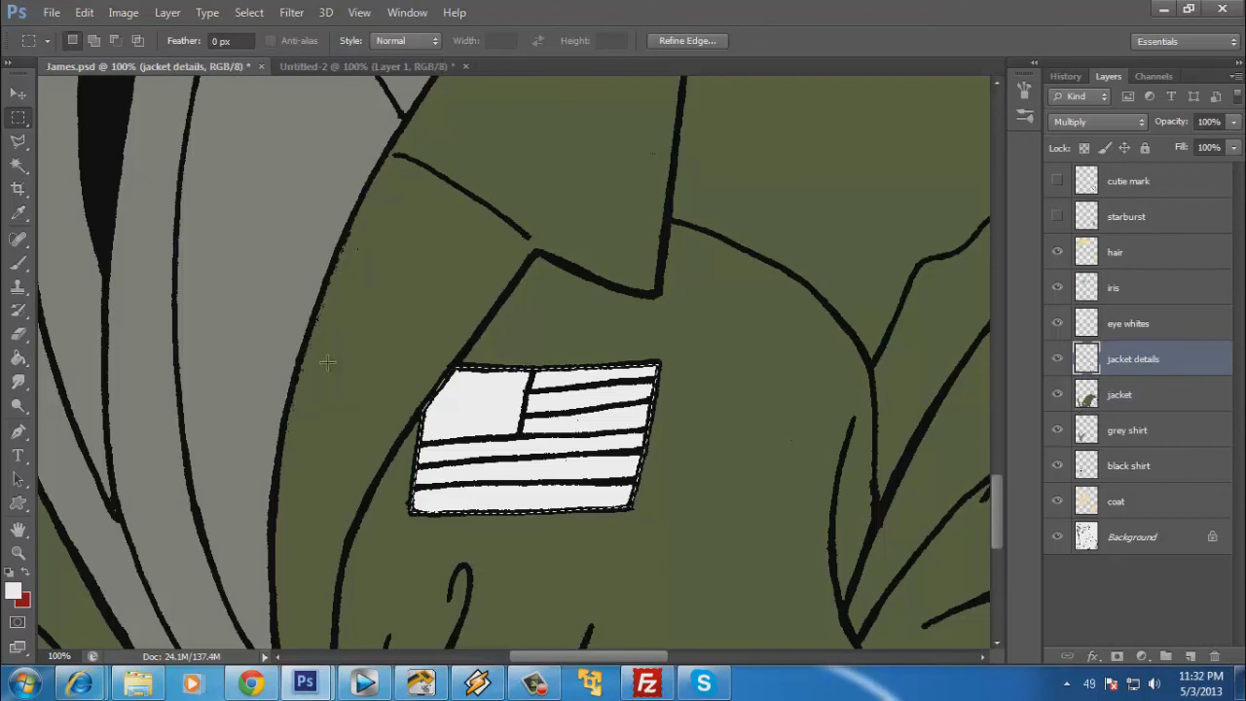
Set red as the foreground color and a 24 px hard brush.
left_click(21, 359)
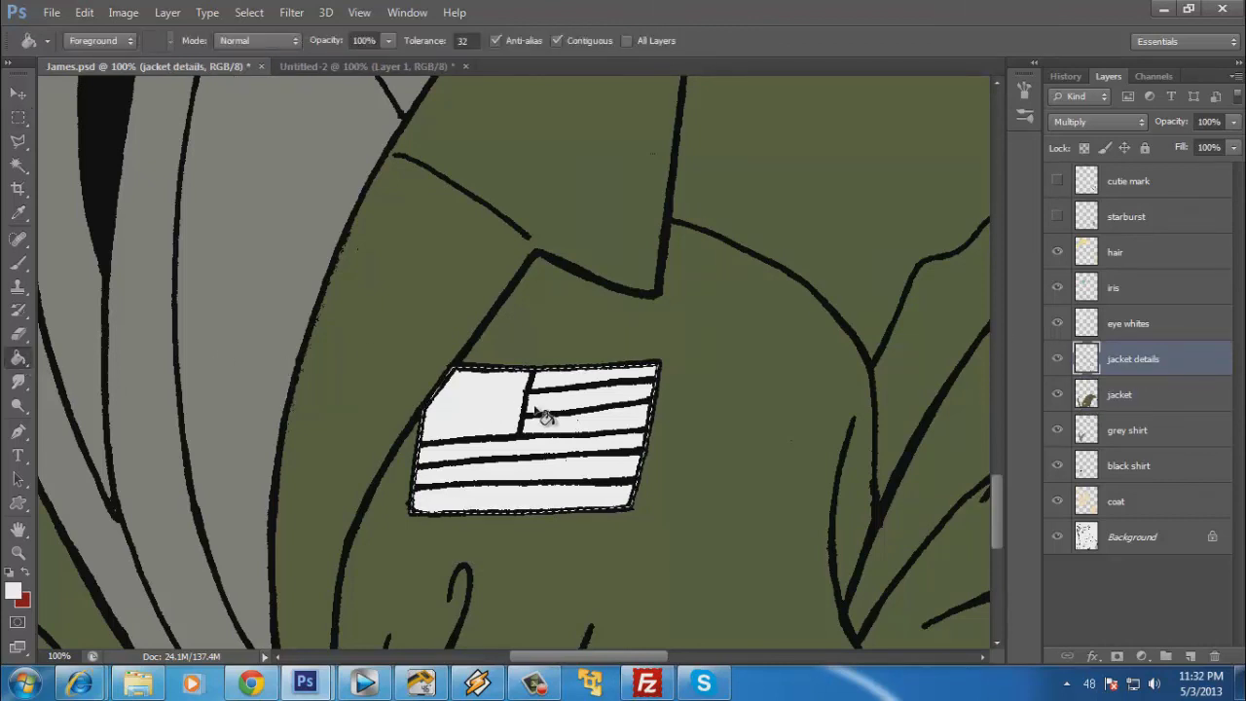
left_click(23, 575)
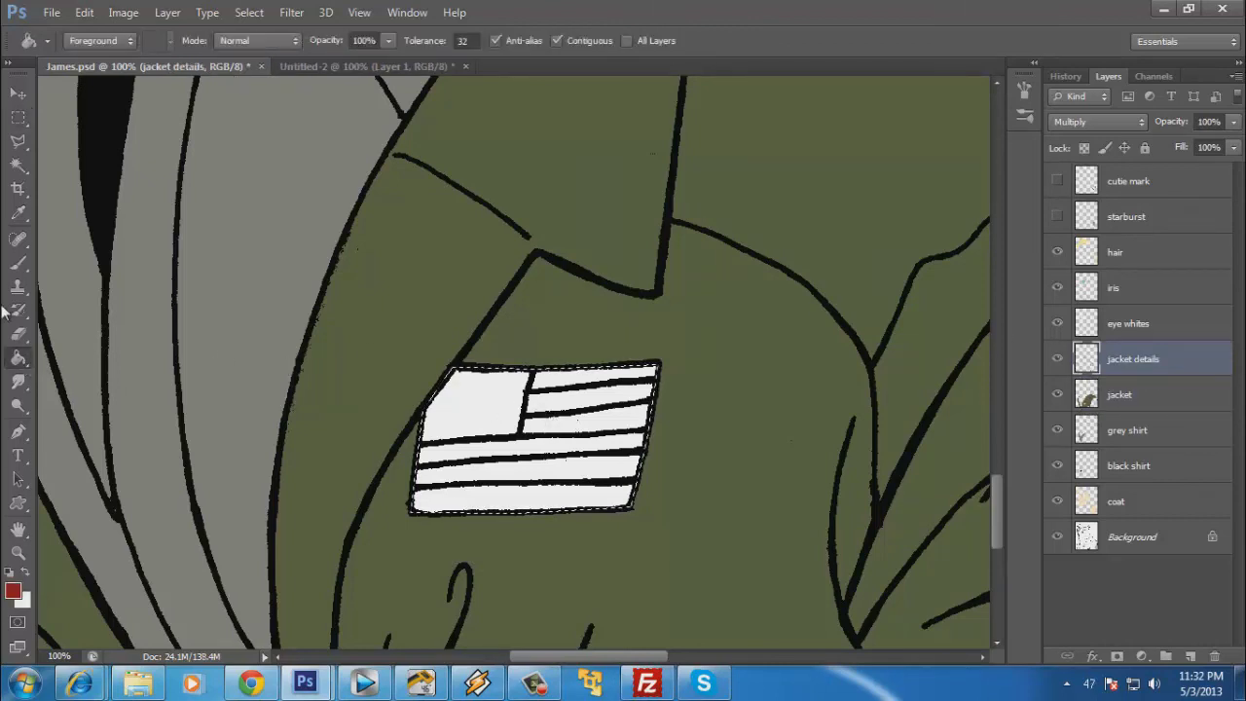
left_click(18, 263)
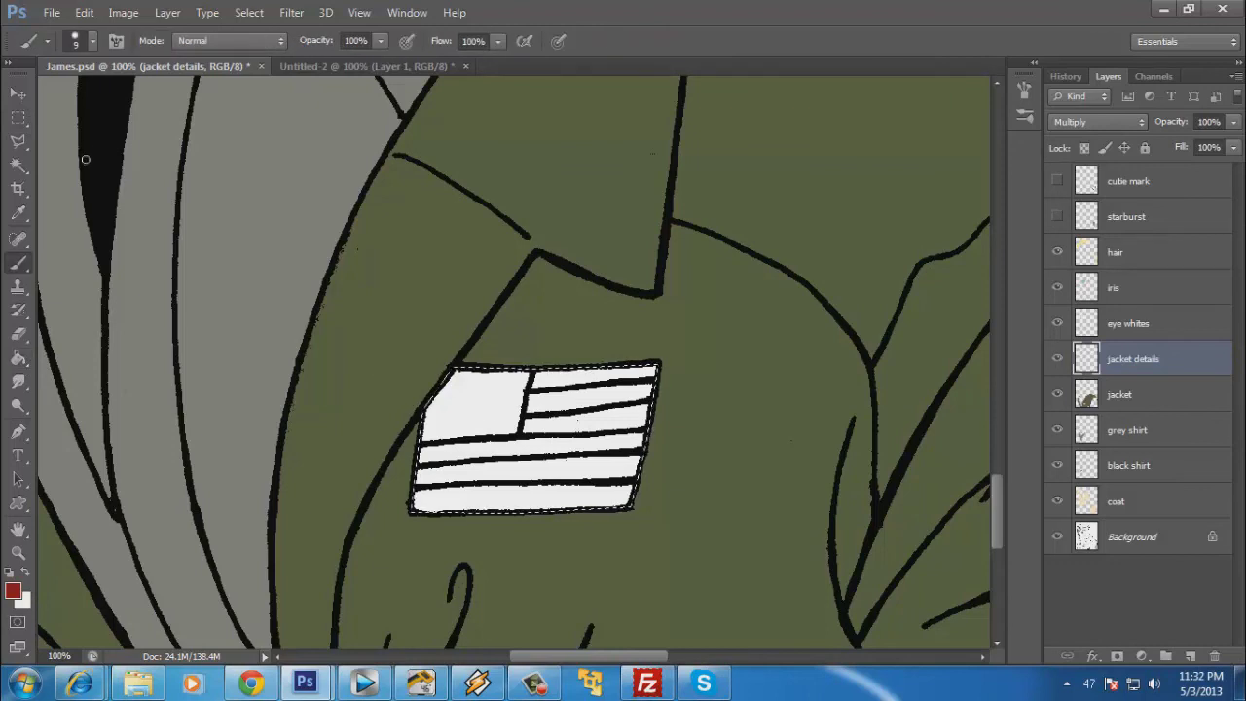
left_click(93, 42)
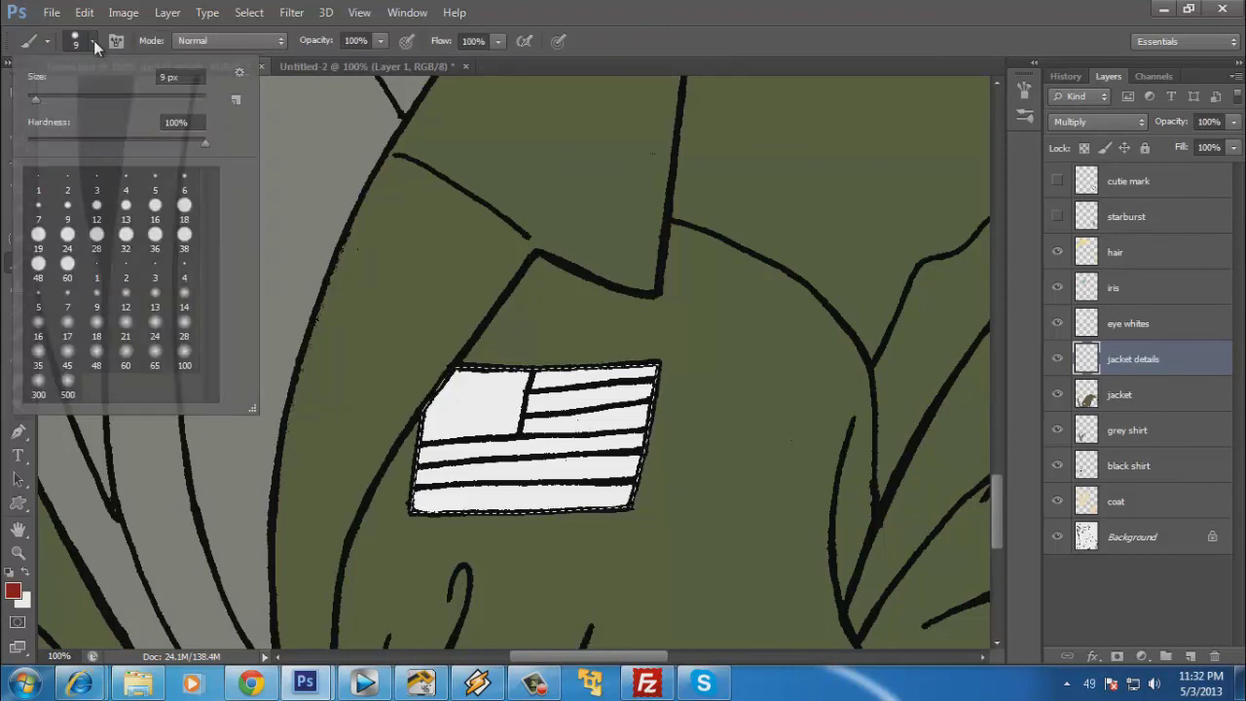
left_click(154, 233)
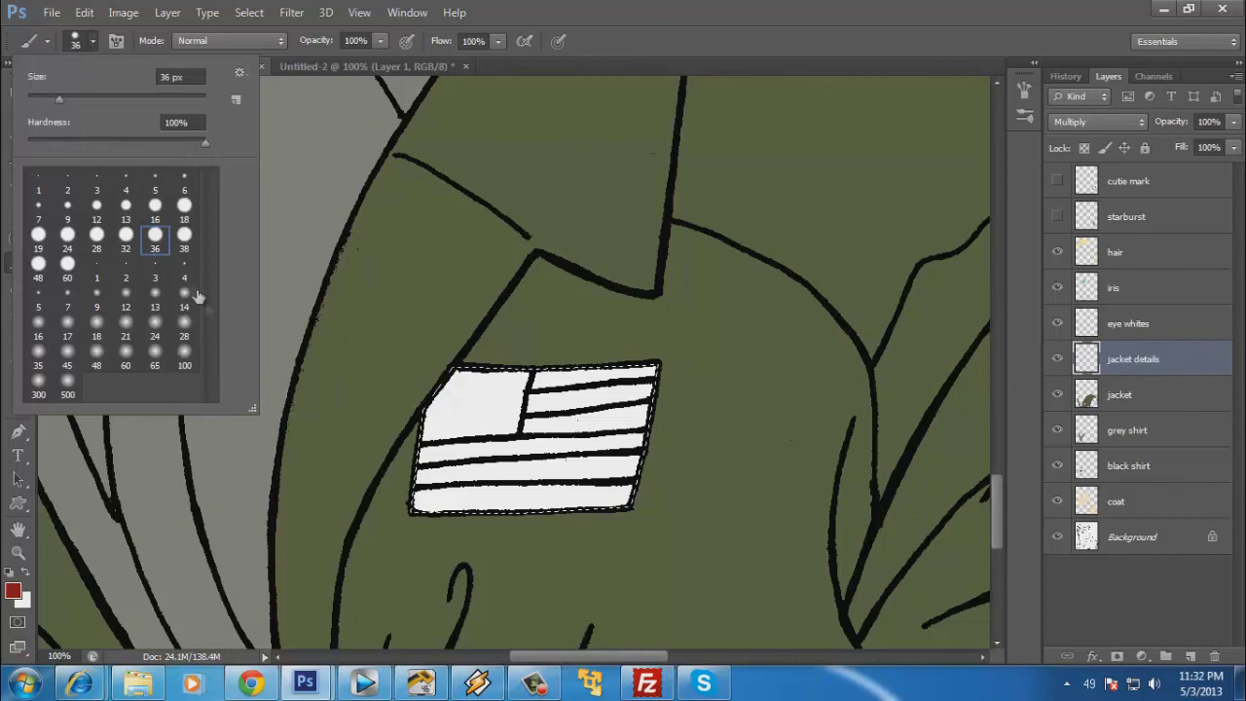
left_click(96, 234)
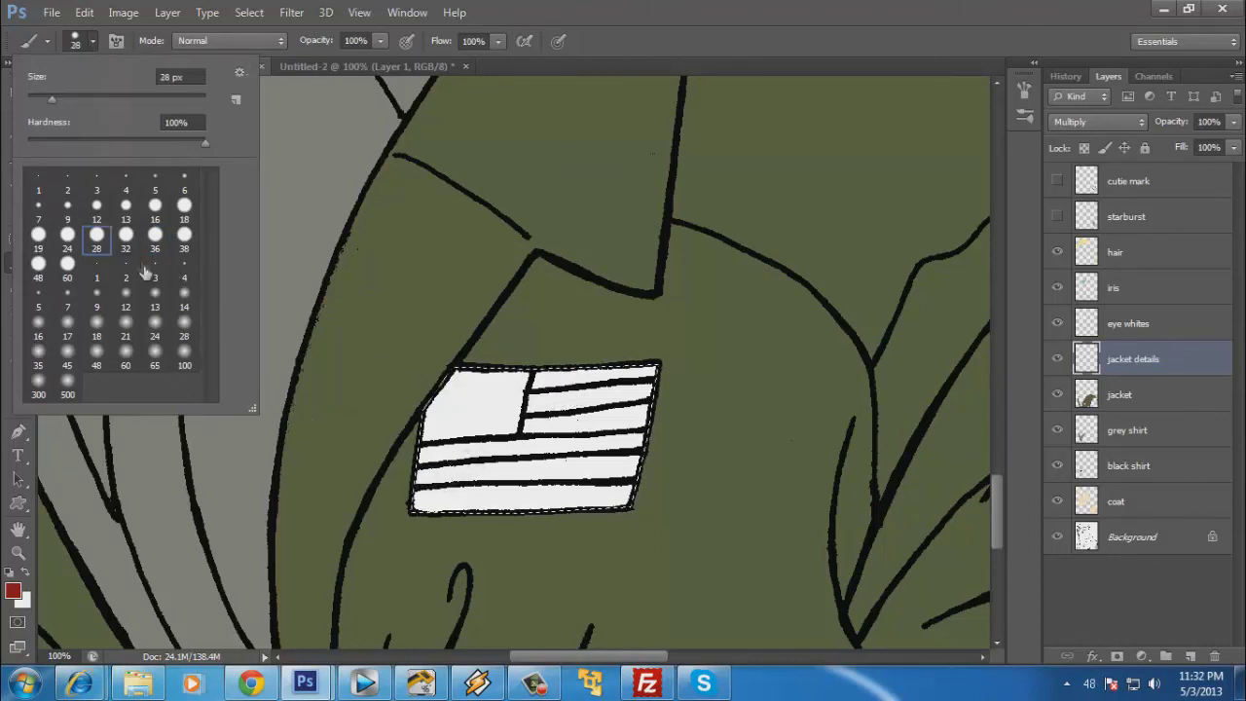
left_click(67, 235)
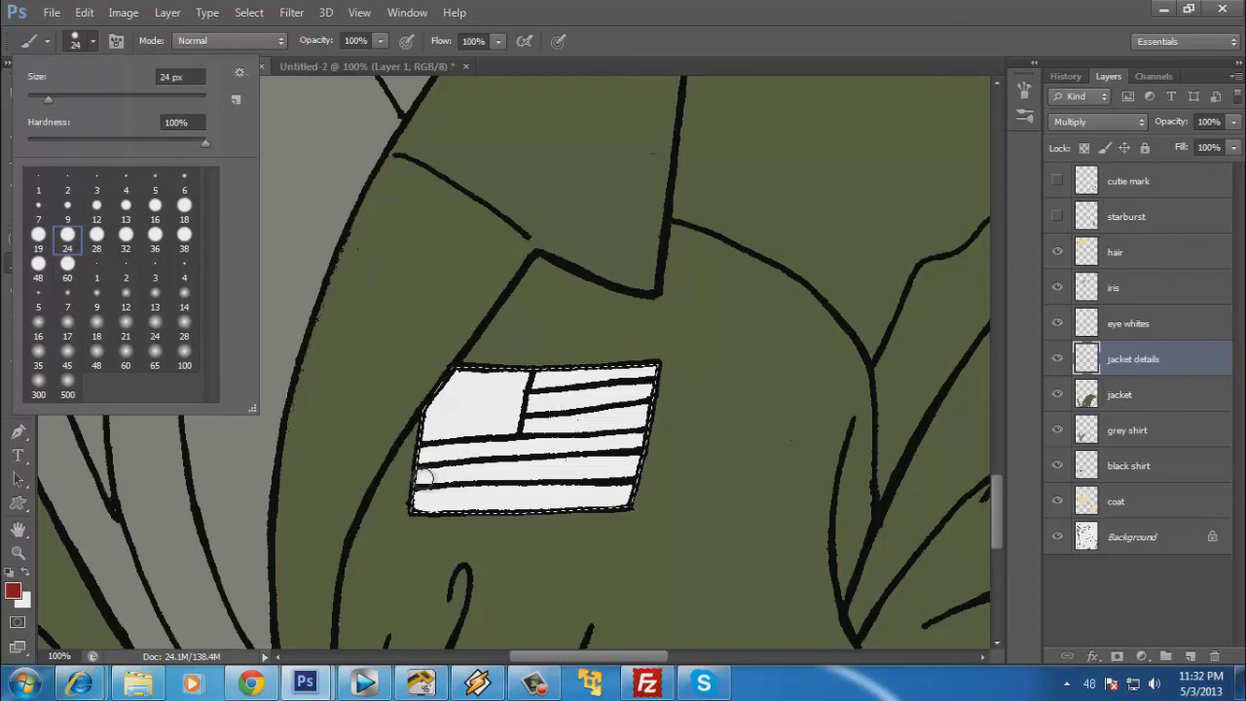
Paint the flag's alternating stripes red, leaving the upper-left canton white.
left_click(425, 477)
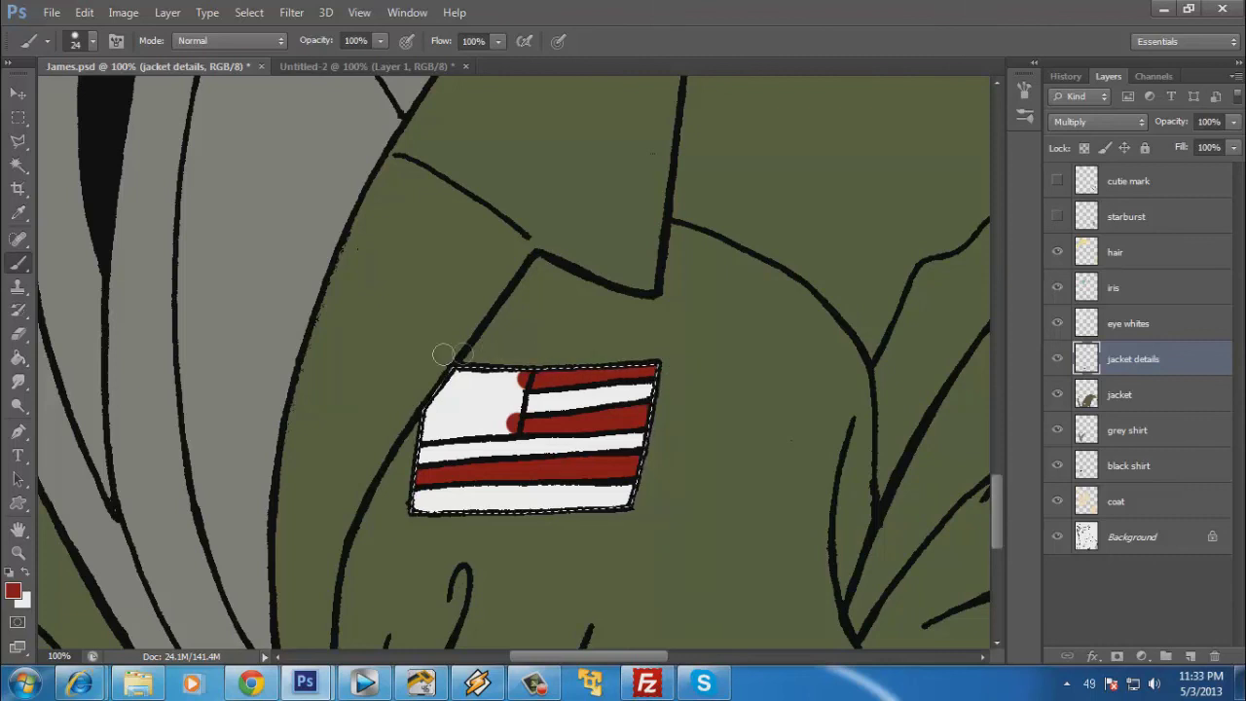
left_click_drag(375, 361, 606, 370)
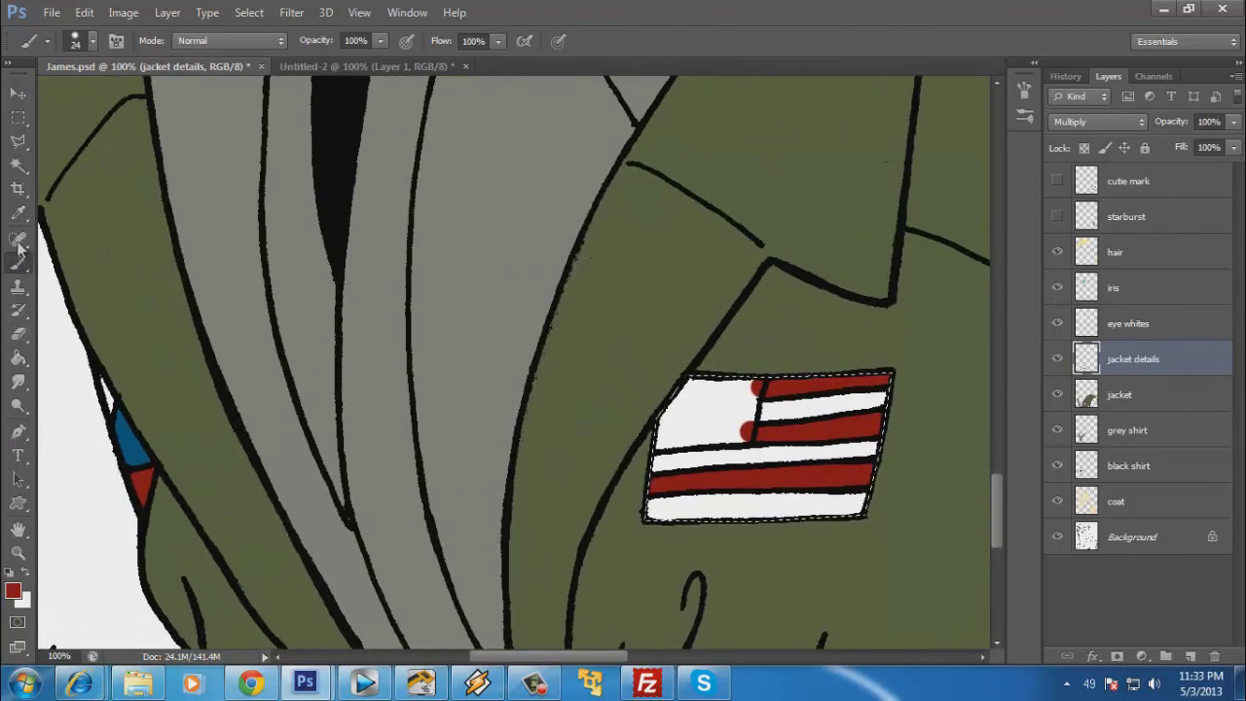
left_click(18, 212)
Sample the jacket trim's blue and select the flag's upper-left canton with the Polygonal Lasso.
left_click(129, 433)
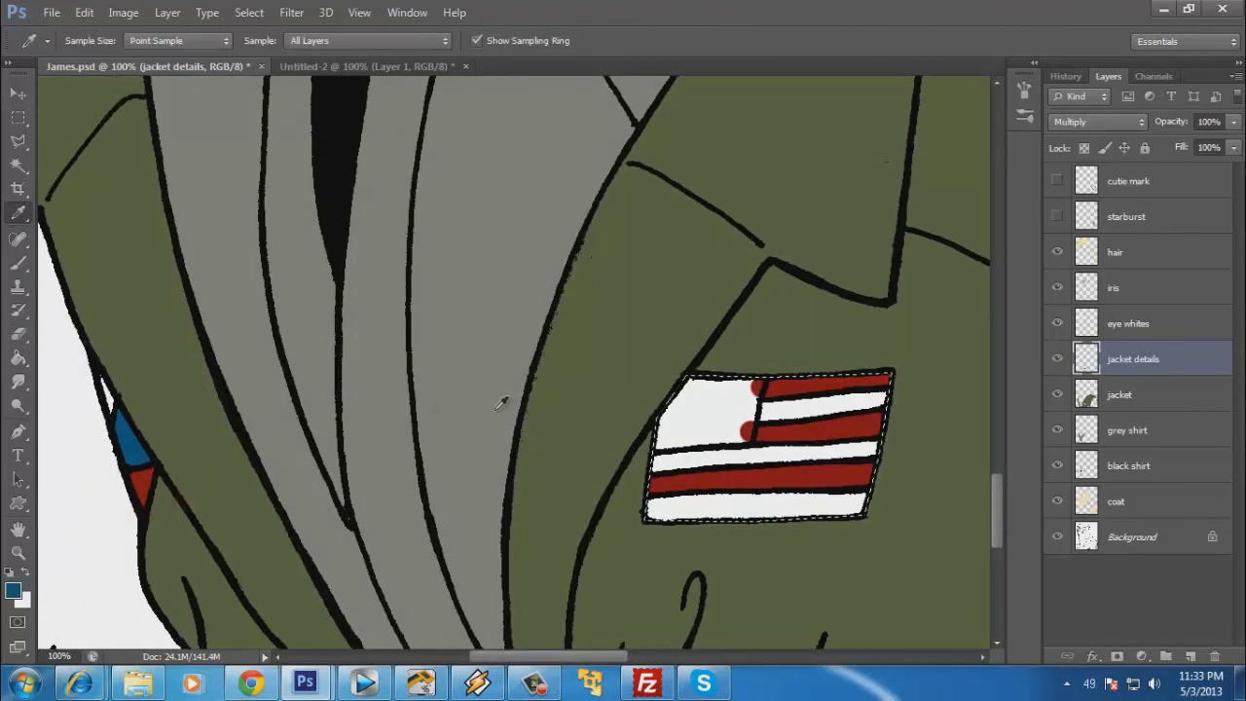
left_click_drag(469, 389, 298, 370)
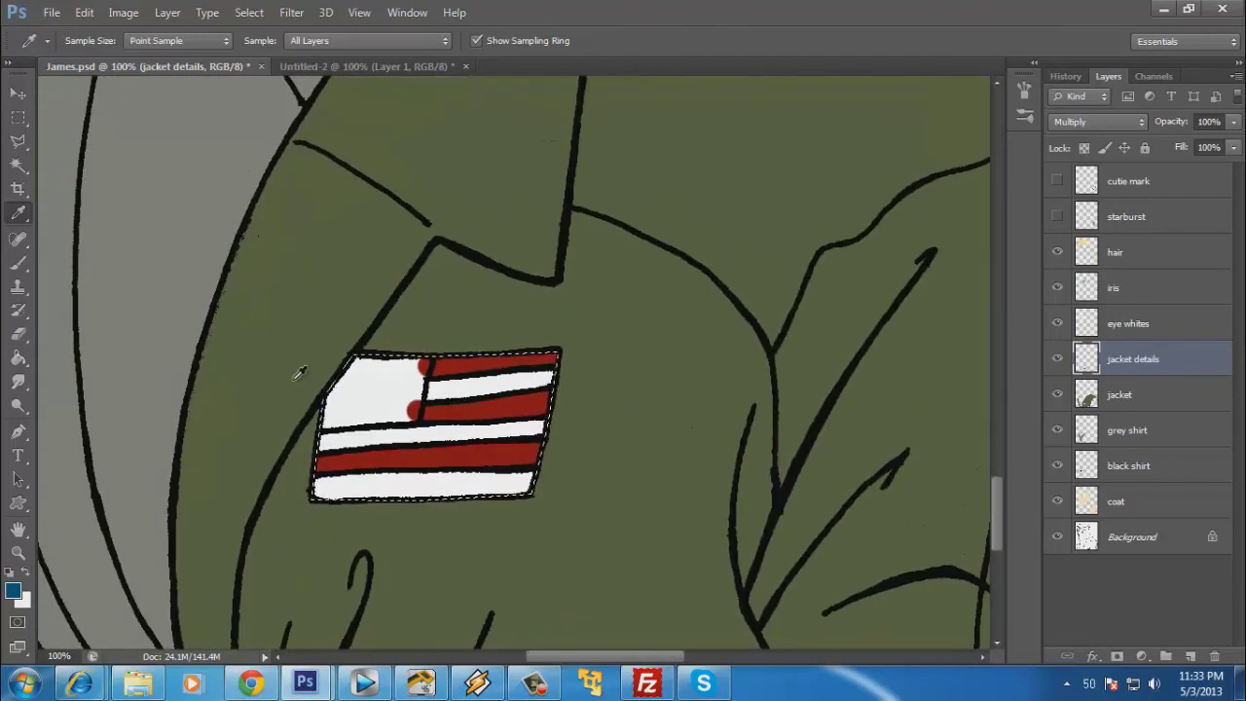
left_click(18, 140)
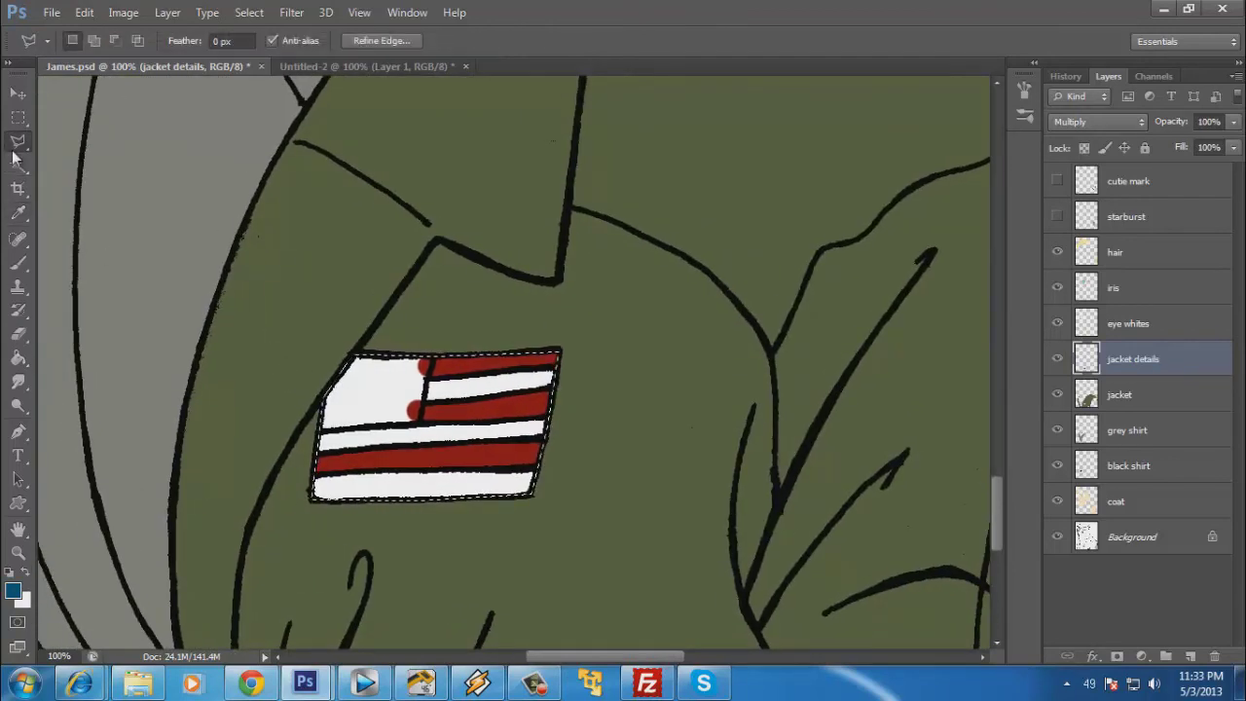
left_click(492, 274)
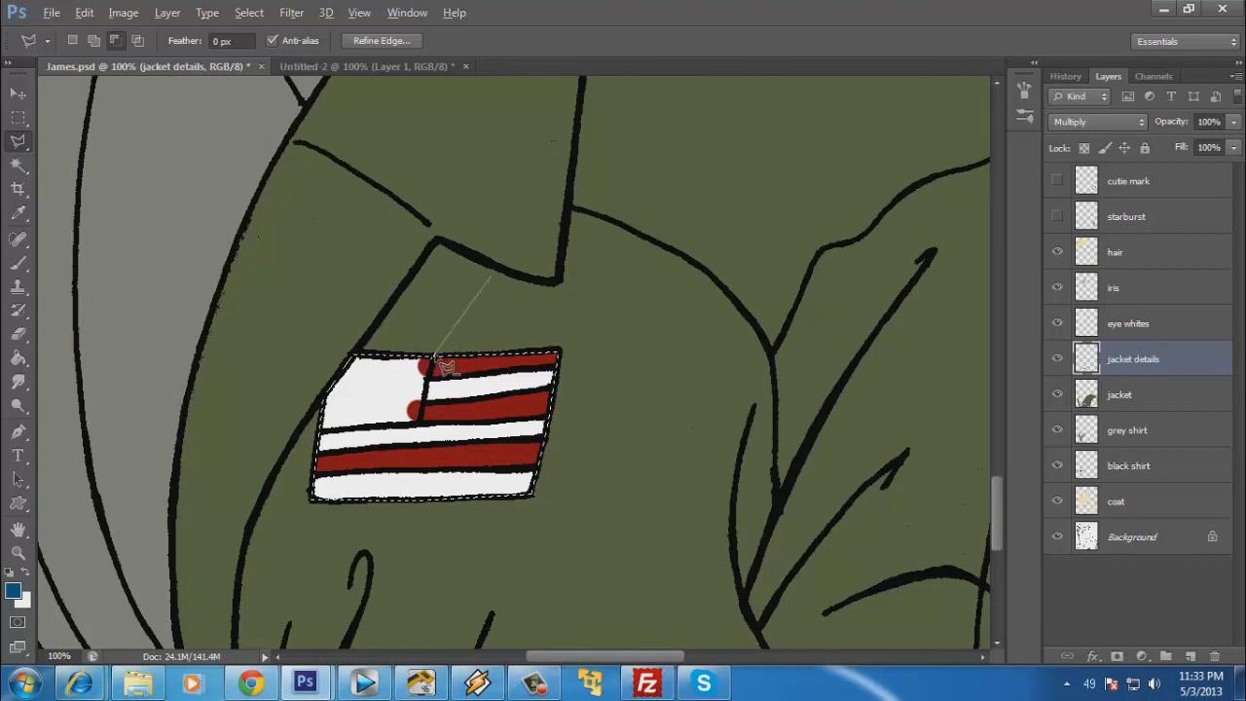
left_click(435, 356)
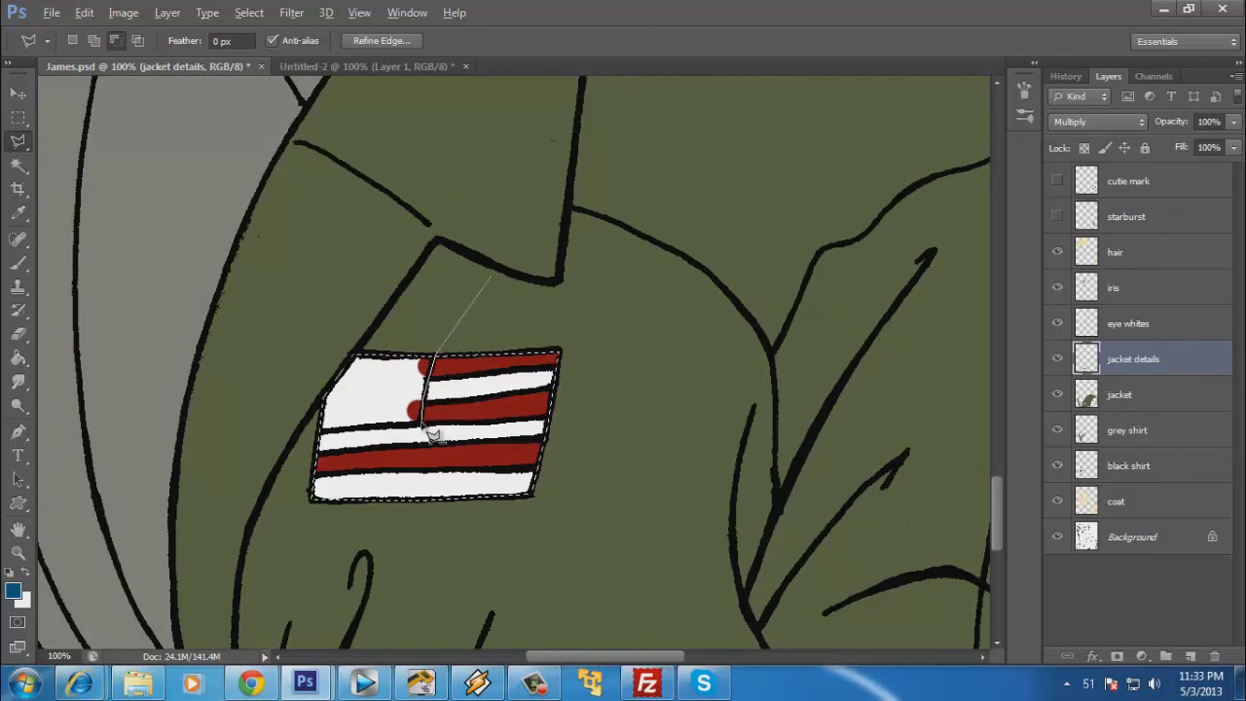
left_click(422, 426)
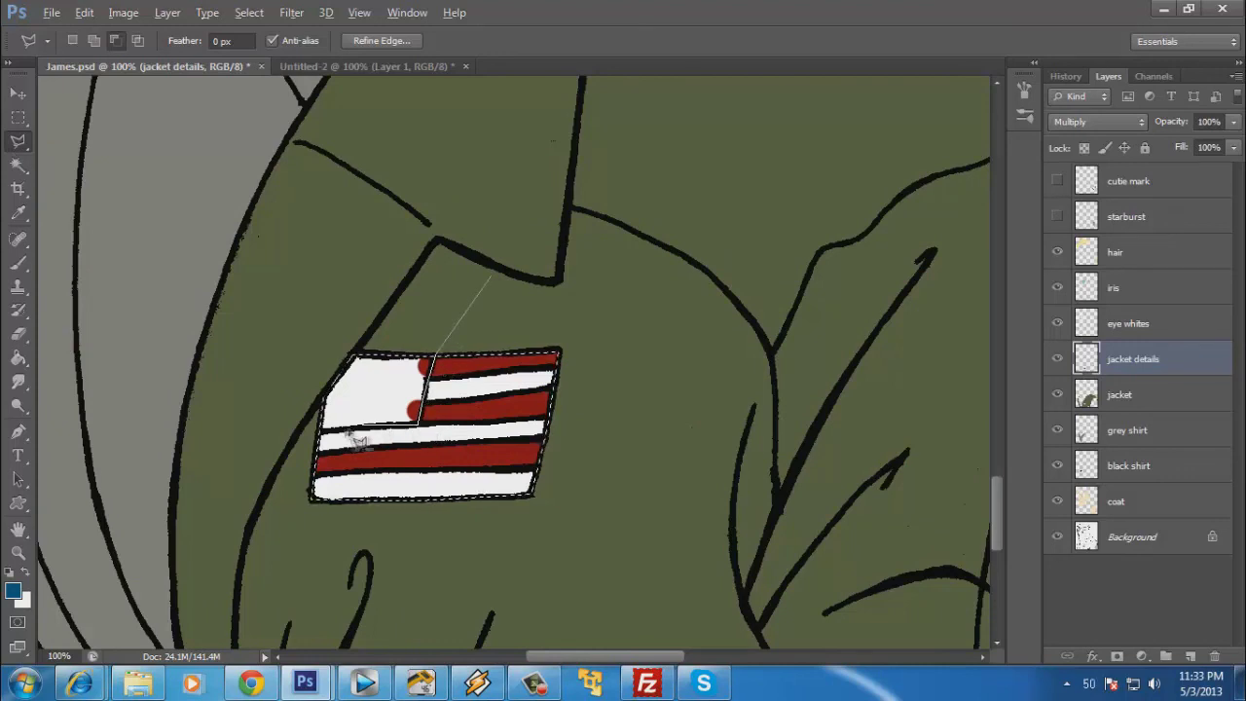
left_click(297, 436)
left_click(297, 533)
left_click(605, 553)
double_click(606, 321)
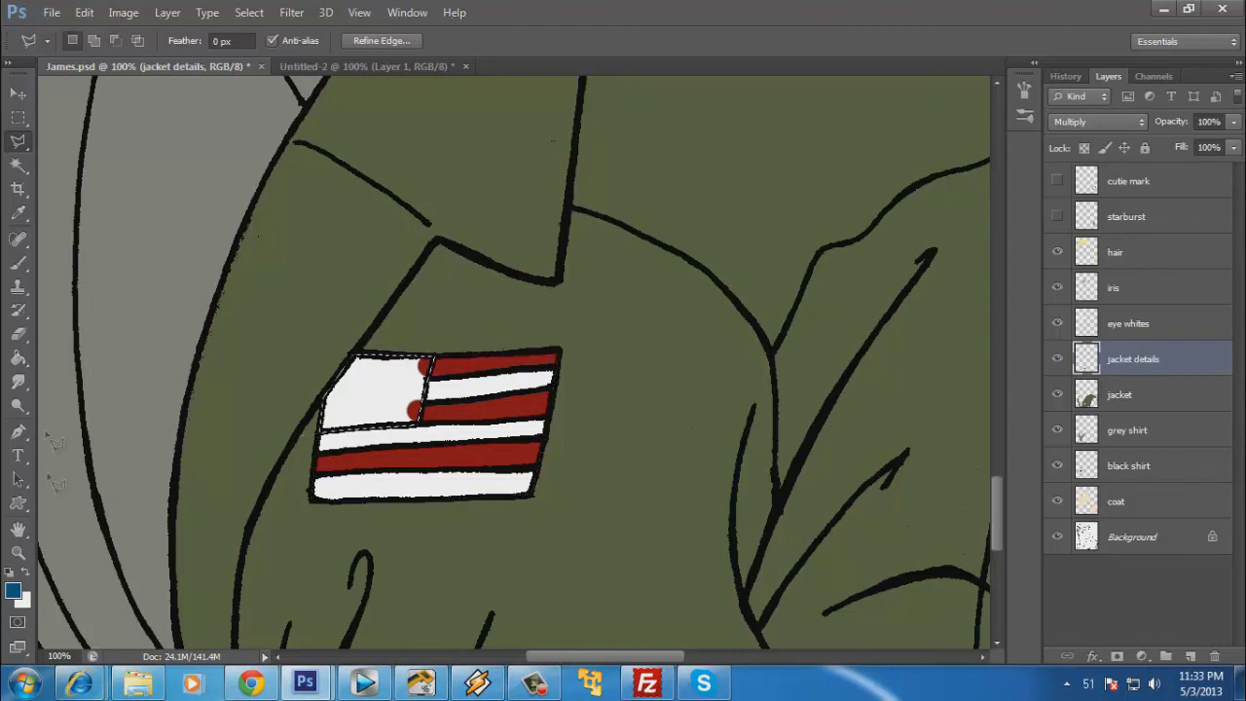
Brush the canton dark blue, then deselect with Ctrl+D.
left_click(19, 262)
mouse_move(433, 351)
left_mouse_down()
mouse_move(404, 435)
mouse_move(408, 341)
mouse_move(394, 450)
mouse_move(392, 354)
mouse_move(373, 425)
mouse_move(358, 343)
mouse_move(361, 441)
mouse_move(345, 359)
mouse_move(343, 438)
mouse_move(338, 401)
mouse_move(319, 441)
mouse_move(336, 404)
left_mouse_up()
left_click(18, 119)
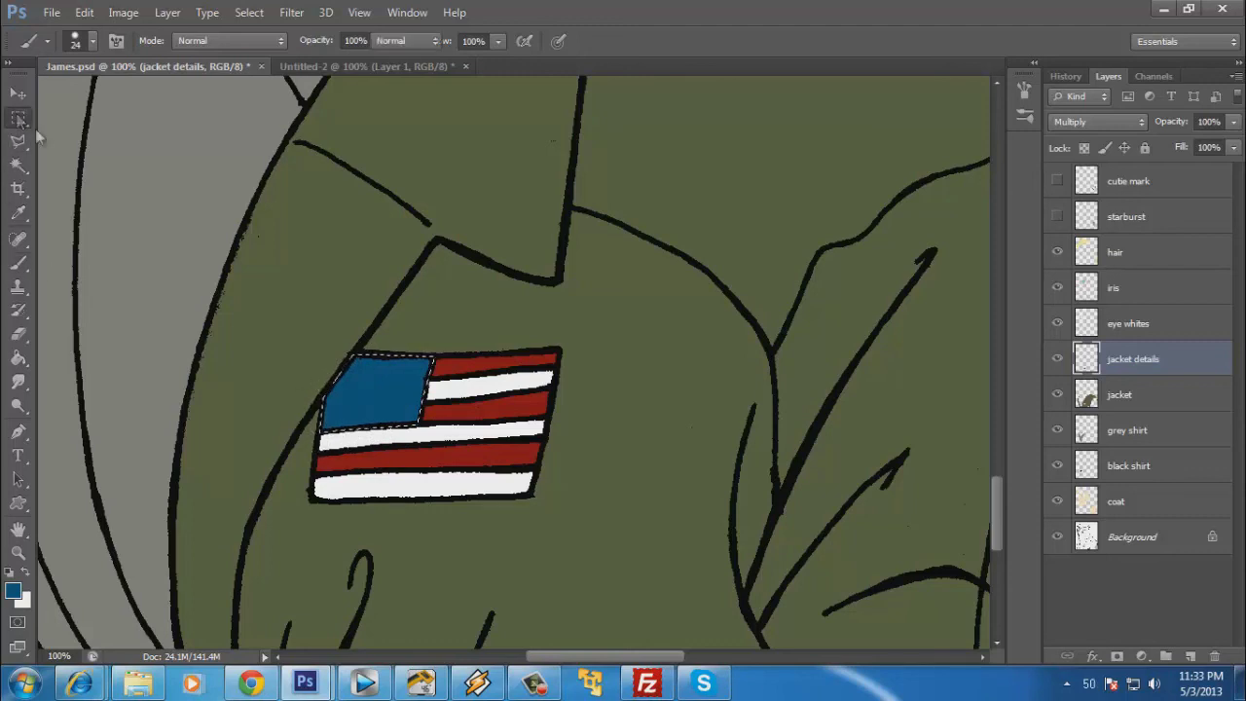
key("ctrl+d")
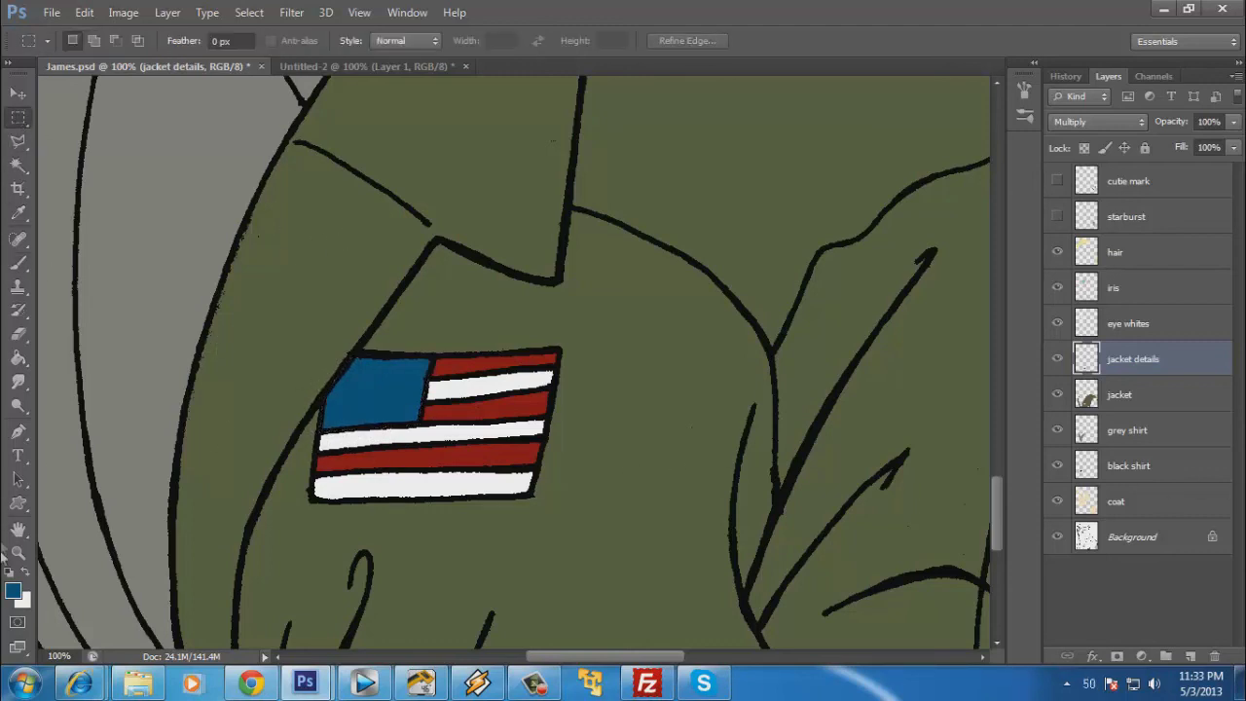
Zoom out to 25% to see the whole jacket and flag patch.
left_click(18, 552)
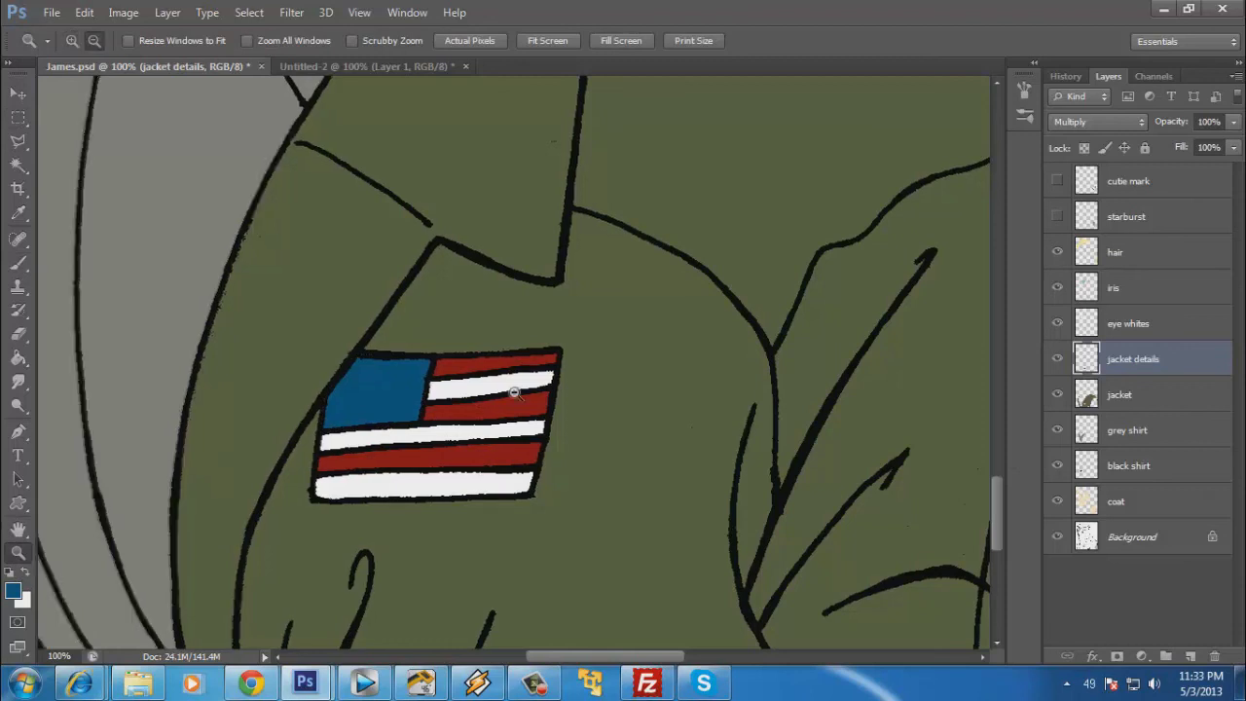
left_click(514, 393, "alt")
left_click(514, 392, "alt")
left_click(514, 392, "alt")
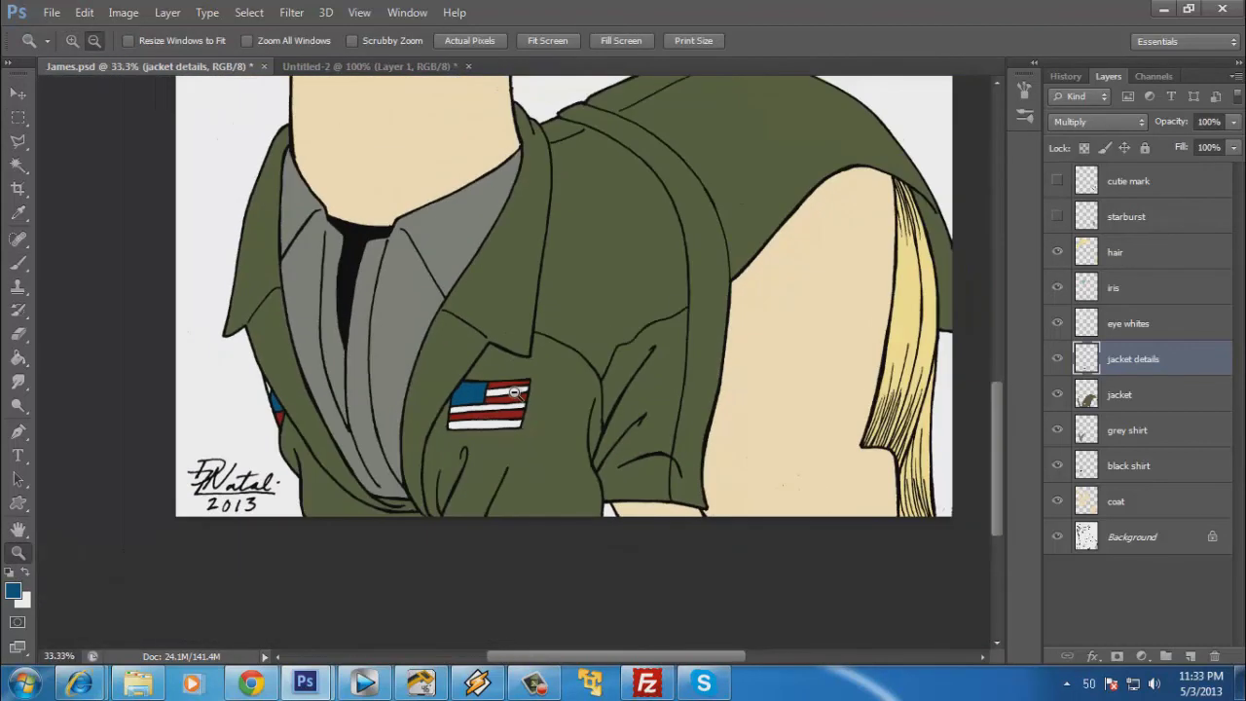
left_click(514, 392, "alt")
Pan to show the pony's face, then briefly open and close Winamp.
left_click_drag(571, 356, 494, 484)
left_click_drag(569, 282, 563, 305)
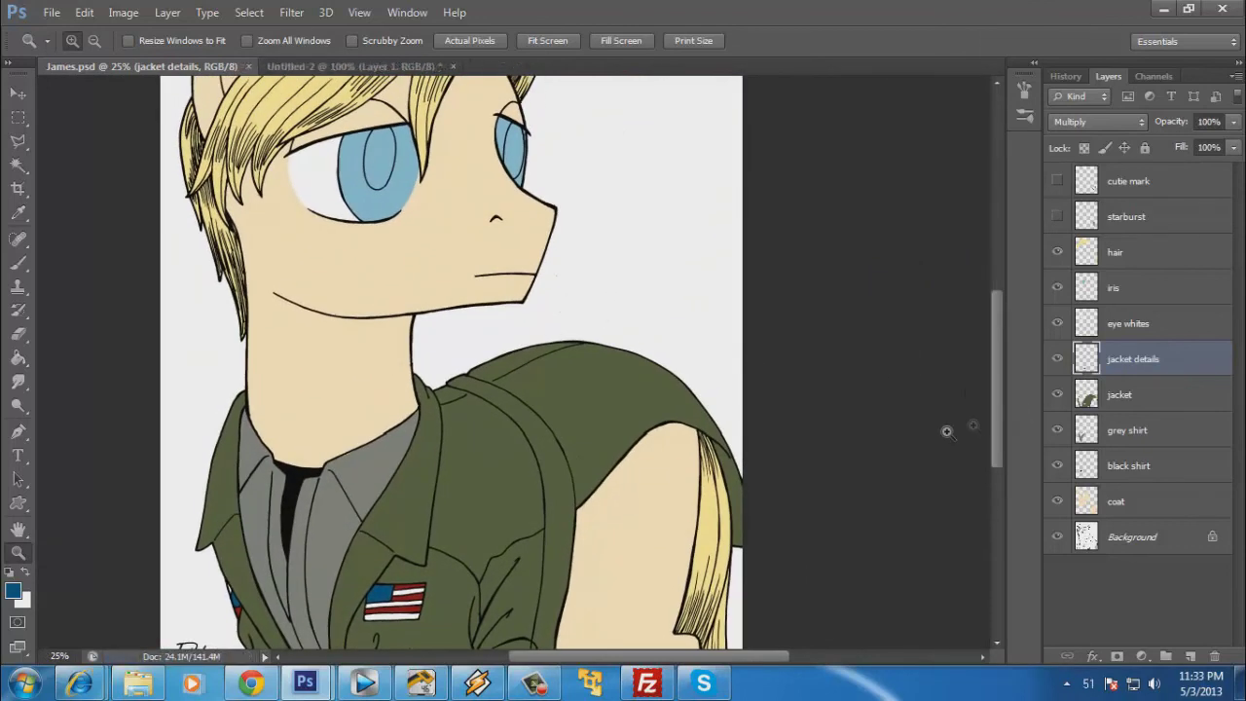
mouse_move(998, 369)
left_mouse_down()
mouse_move(1008, 289)
mouse_move(1009, 360)
left_mouse_up()
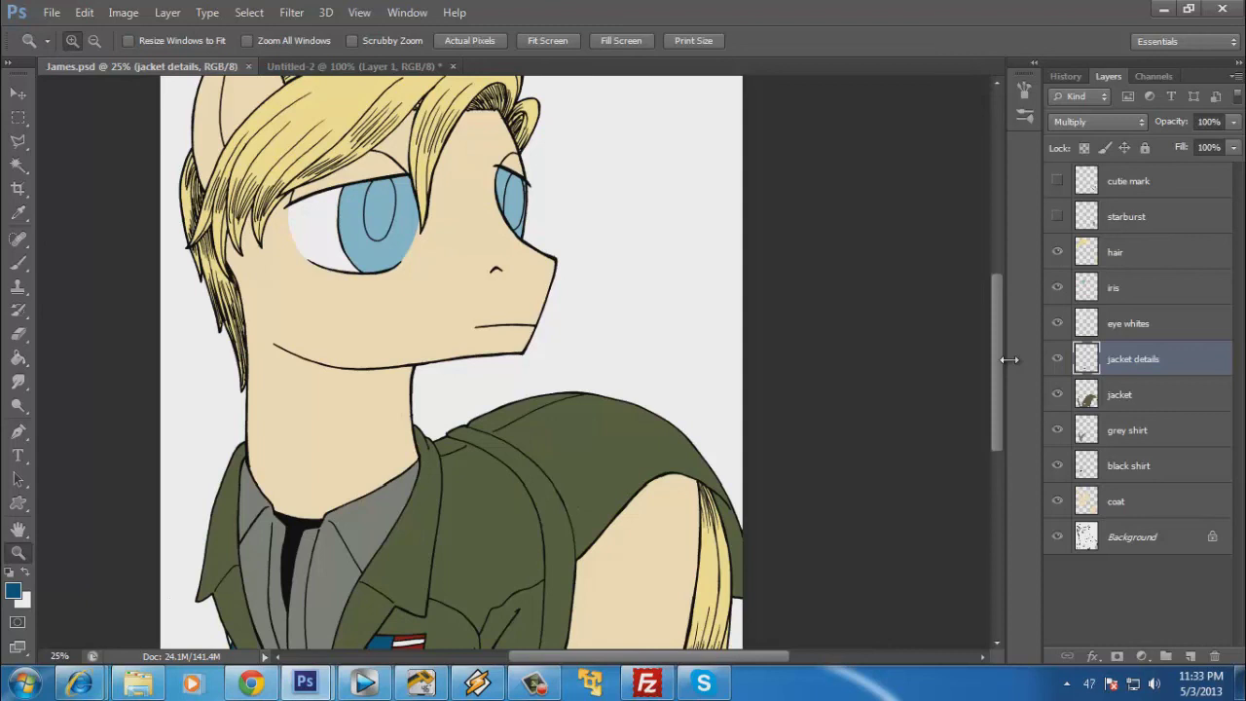
left_click(477, 684)
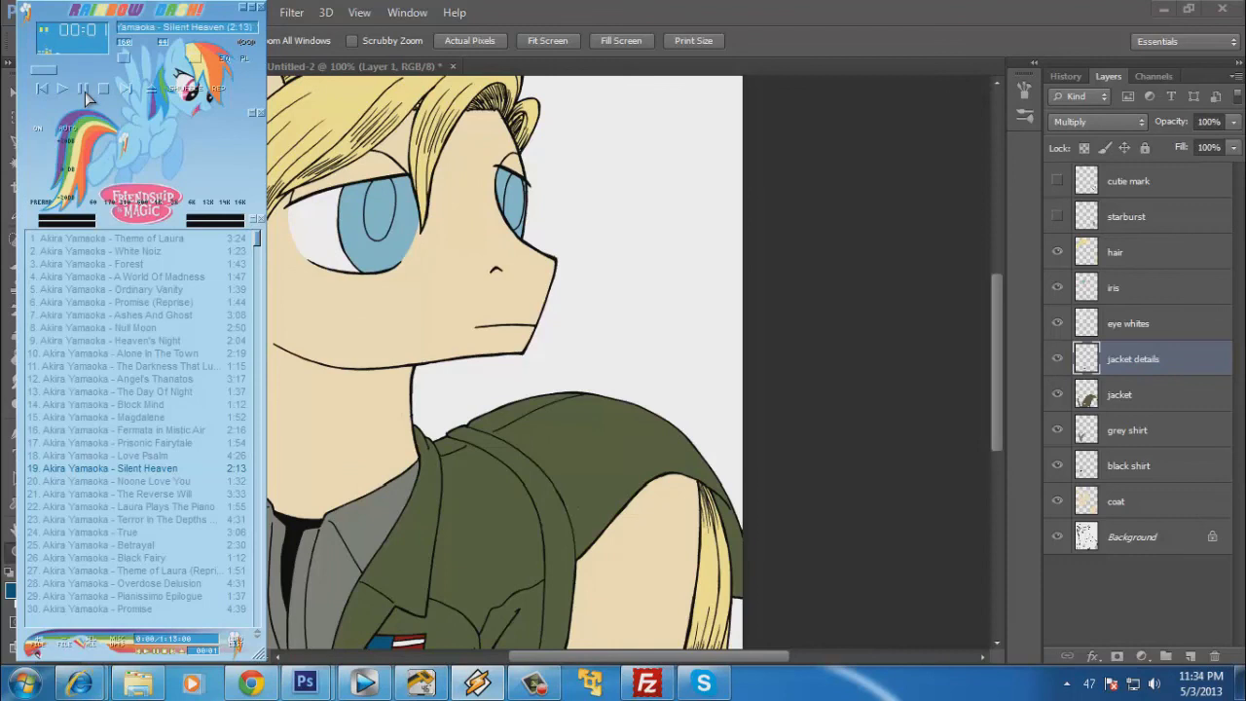
left_click(246, 9)
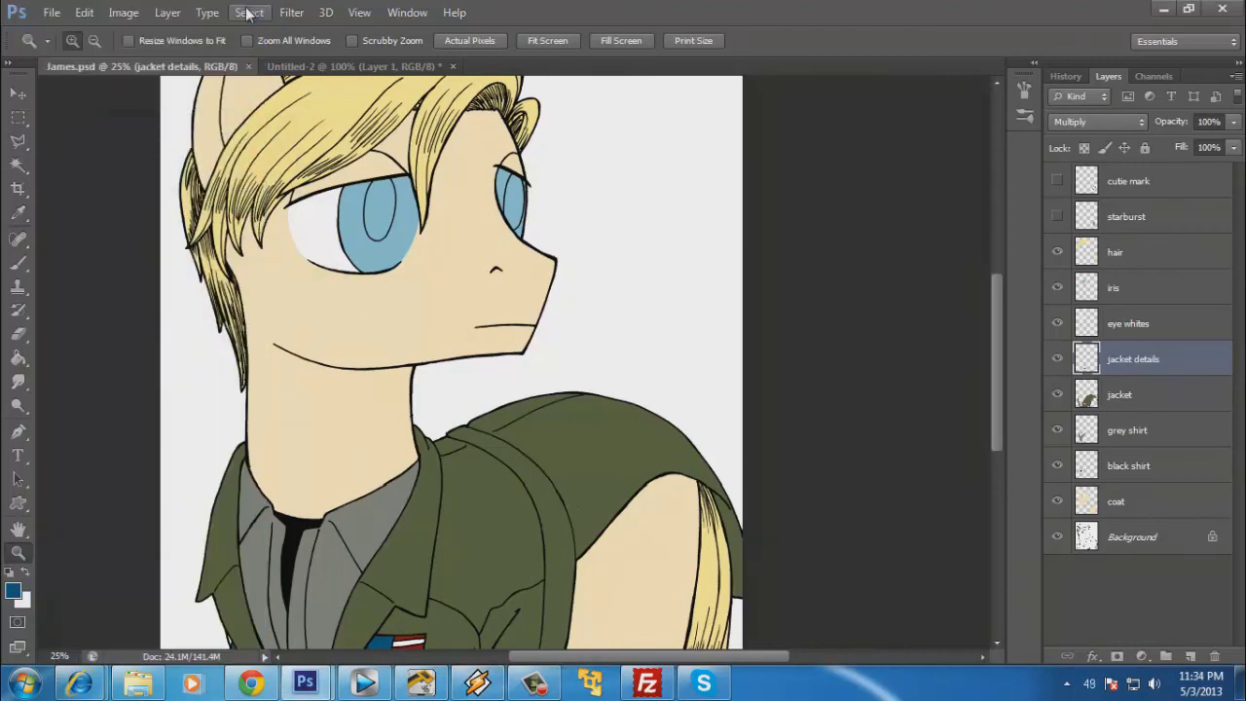